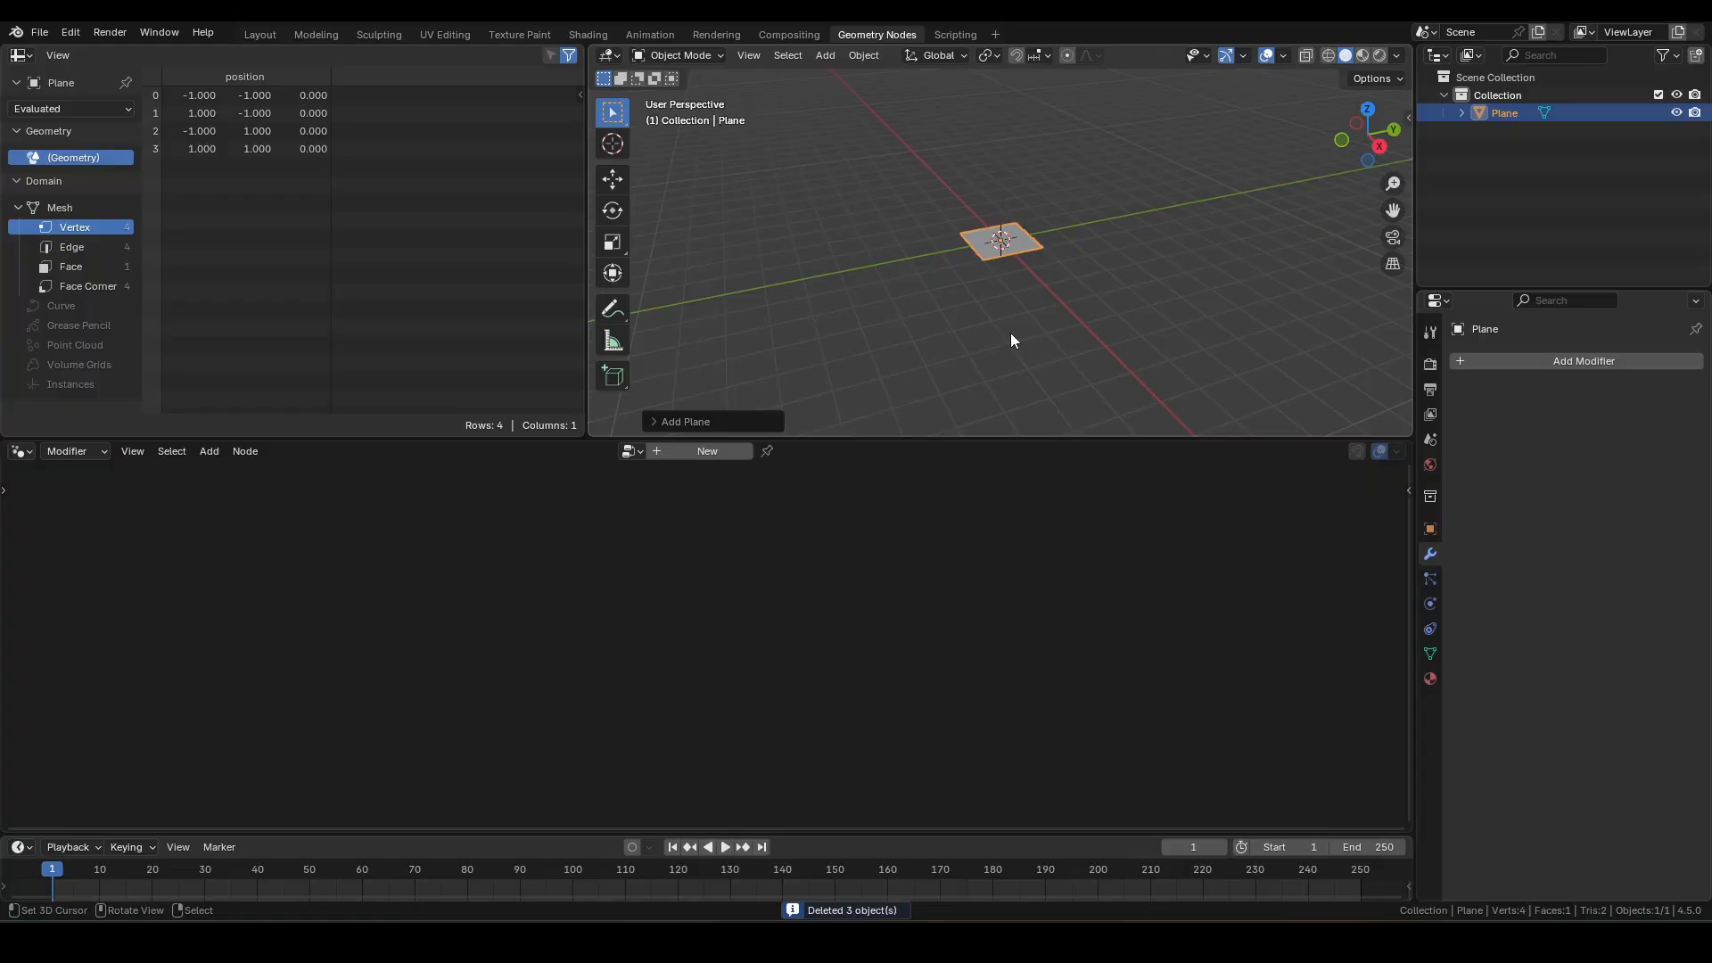
- Create a new geometry node tree on the plane and delete its Group Input node
key("KP_7")
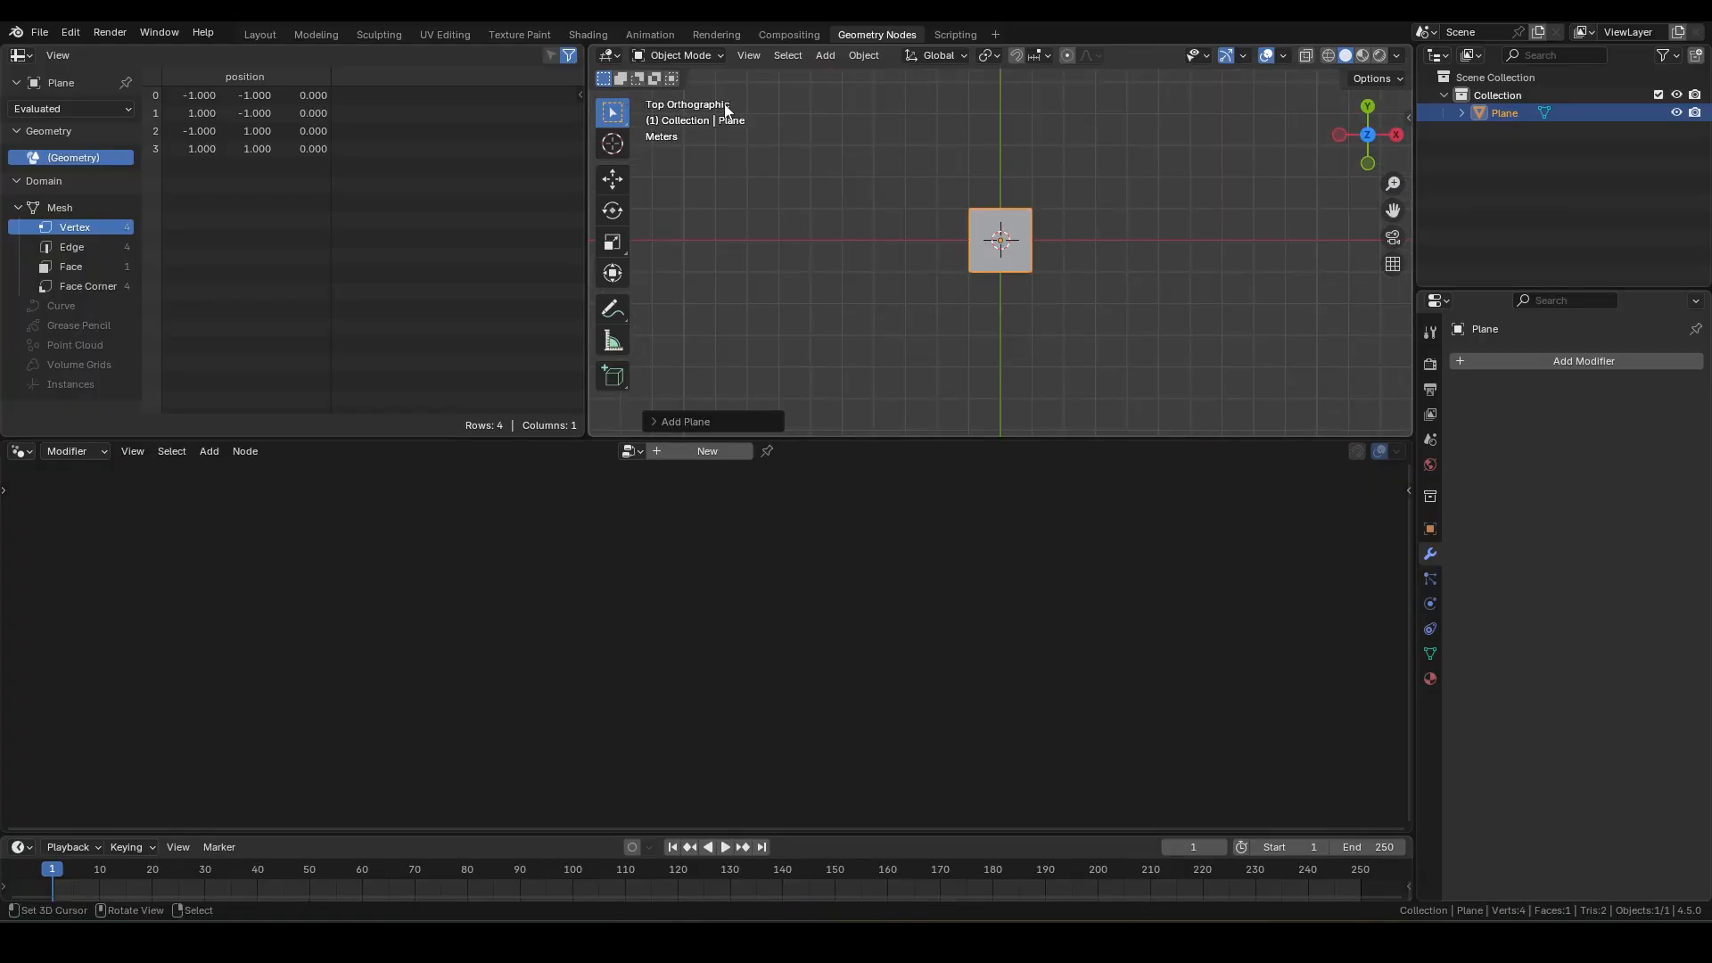
scroll(1052, 253, "up", 10)
scroll(1067, 355, "down", 2)
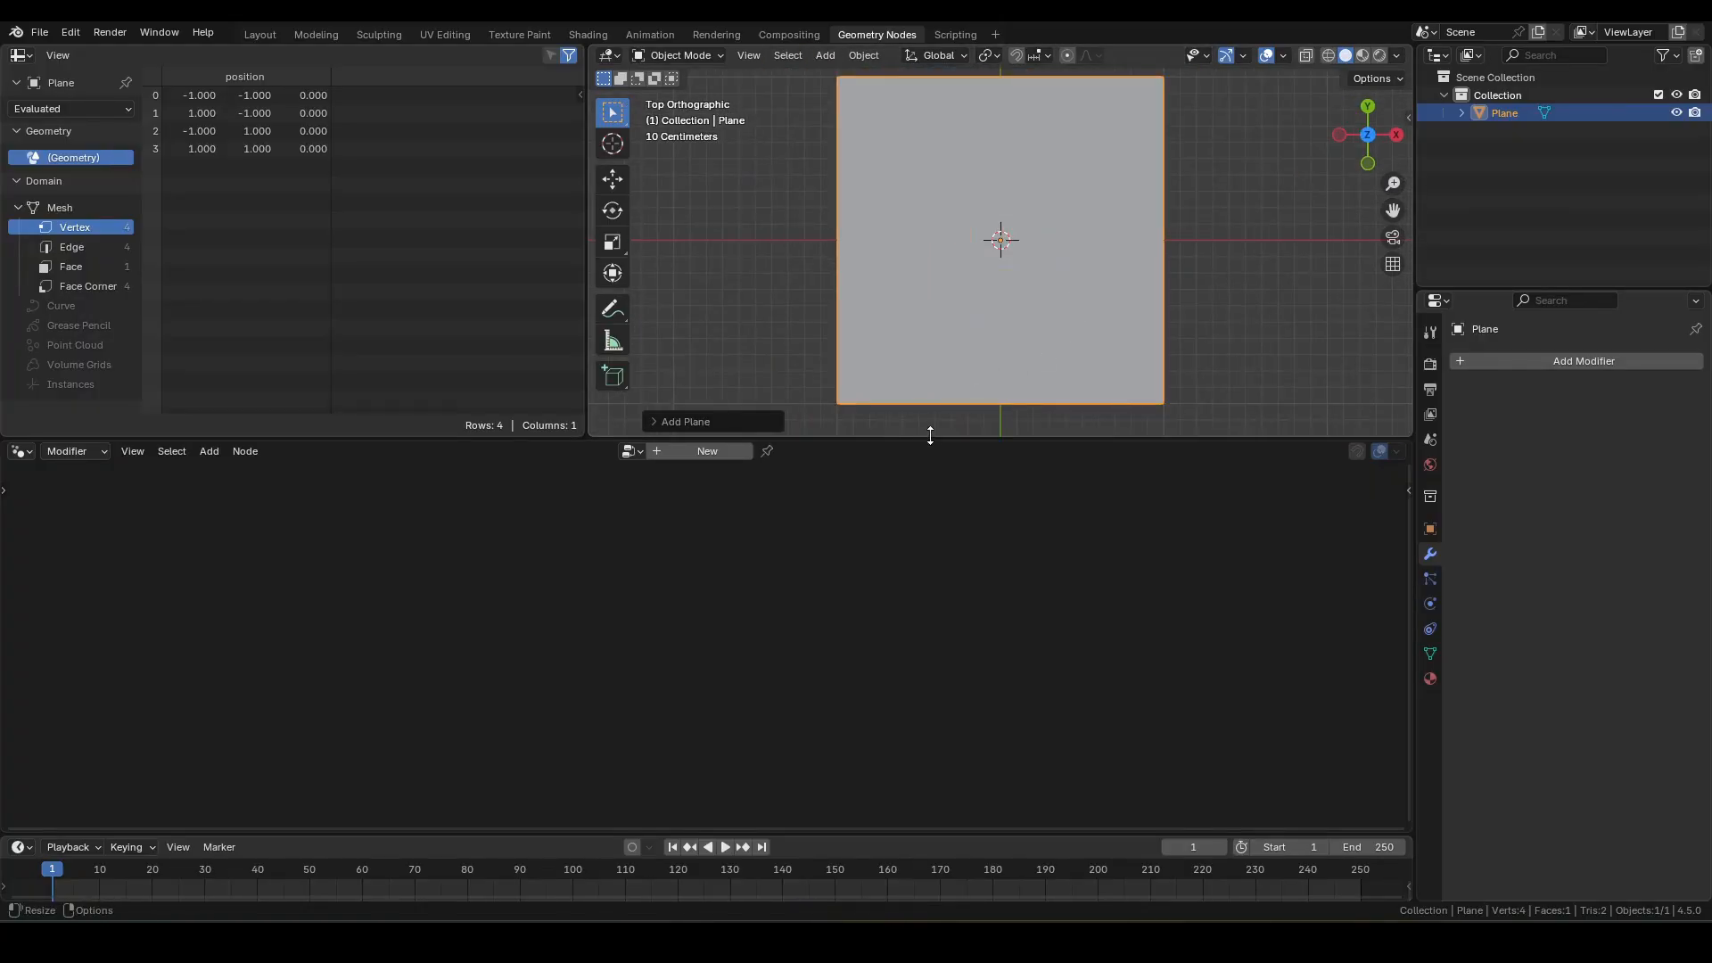
left_click_drag(930, 435, 951, 287)
left_click(719, 300)
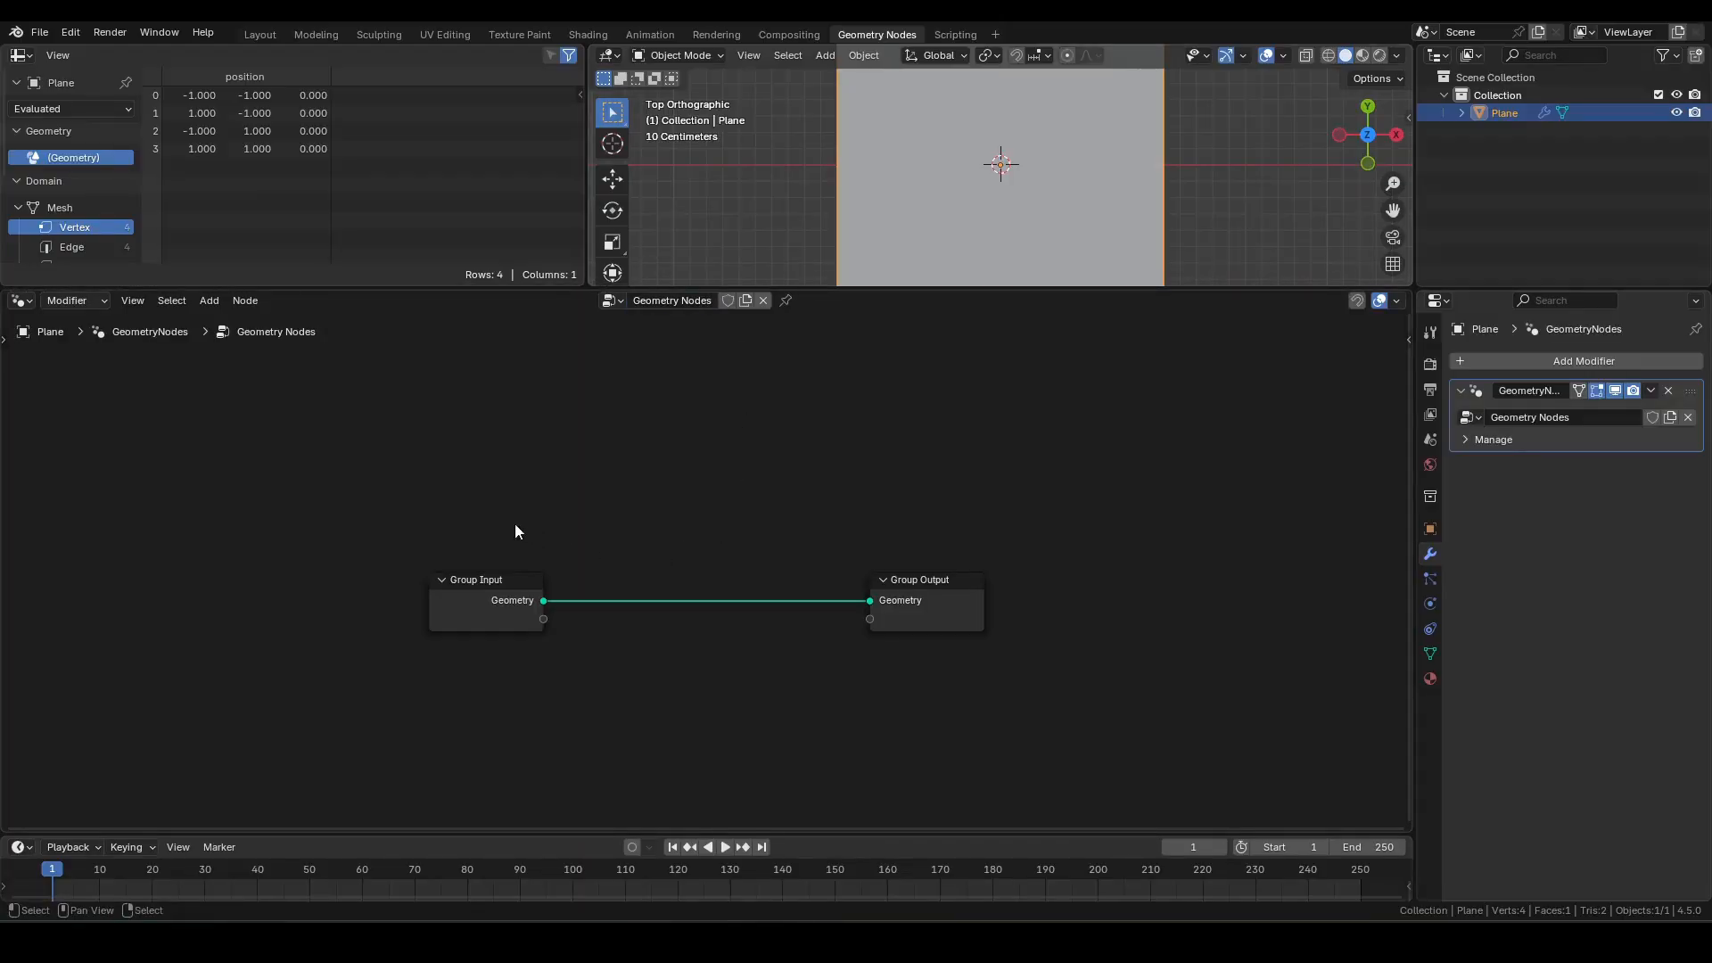
left_click_drag(327, 509, 591, 705)
key("x")
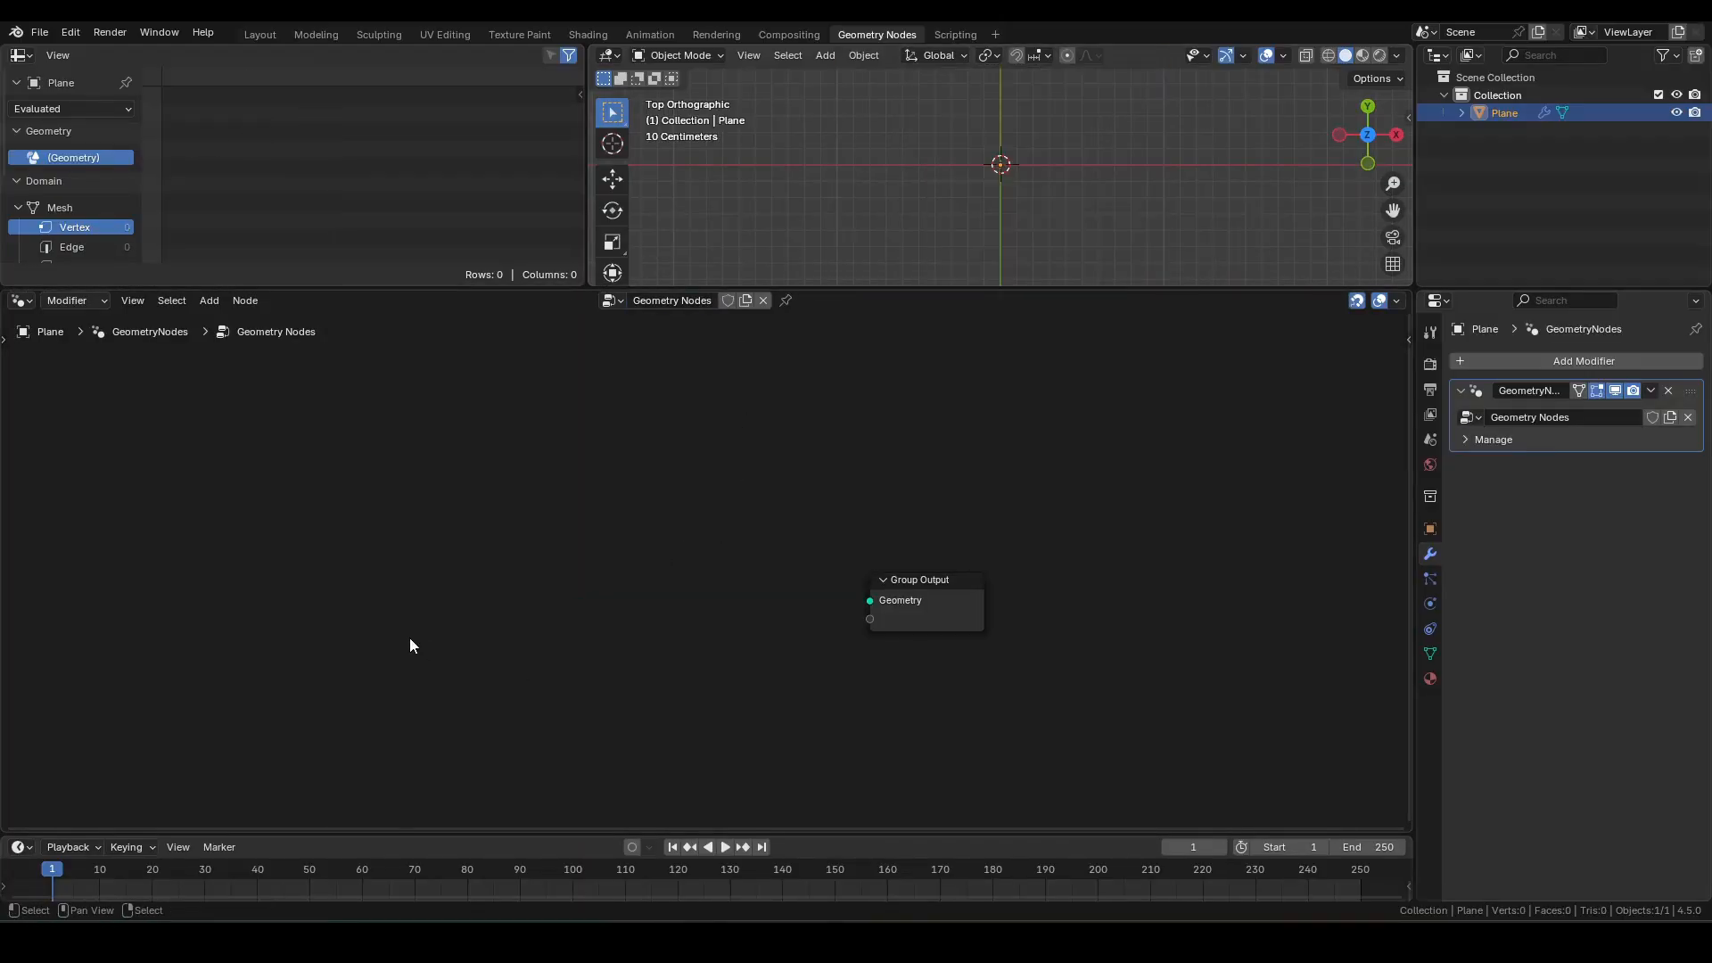
- Add a String node to the node tree and set its text to "I"
key("shift+a")
type("string")
key("Return")
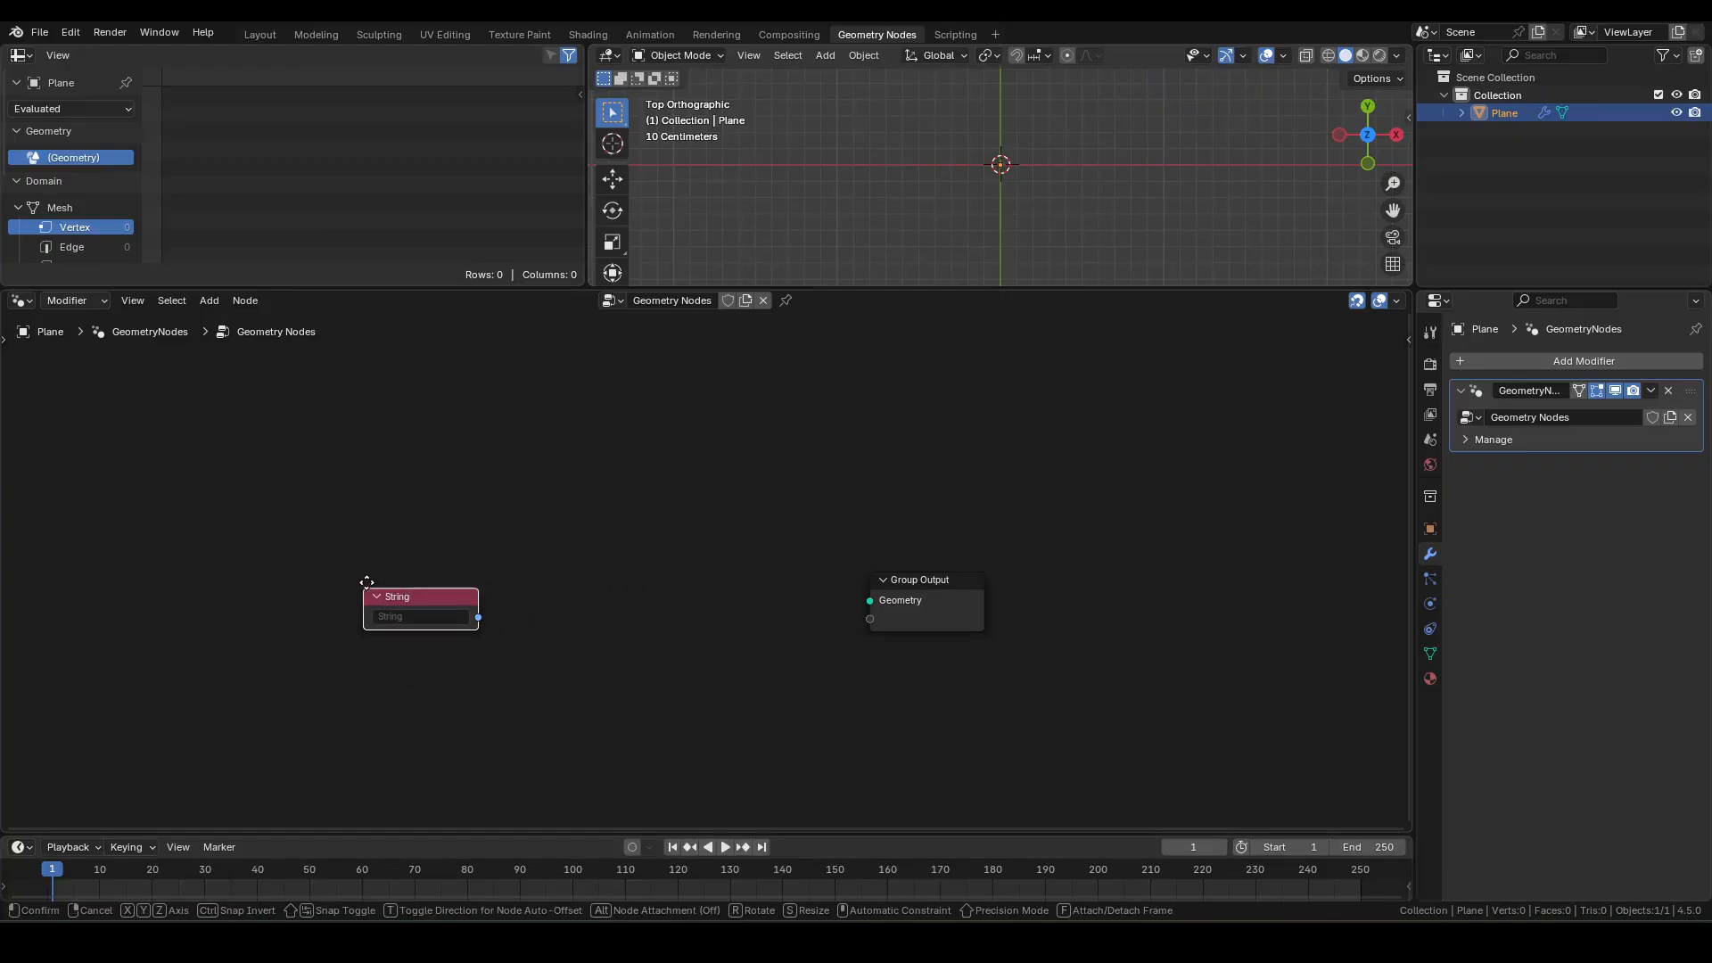
left_click(364, 577)
left_click(421, 601)
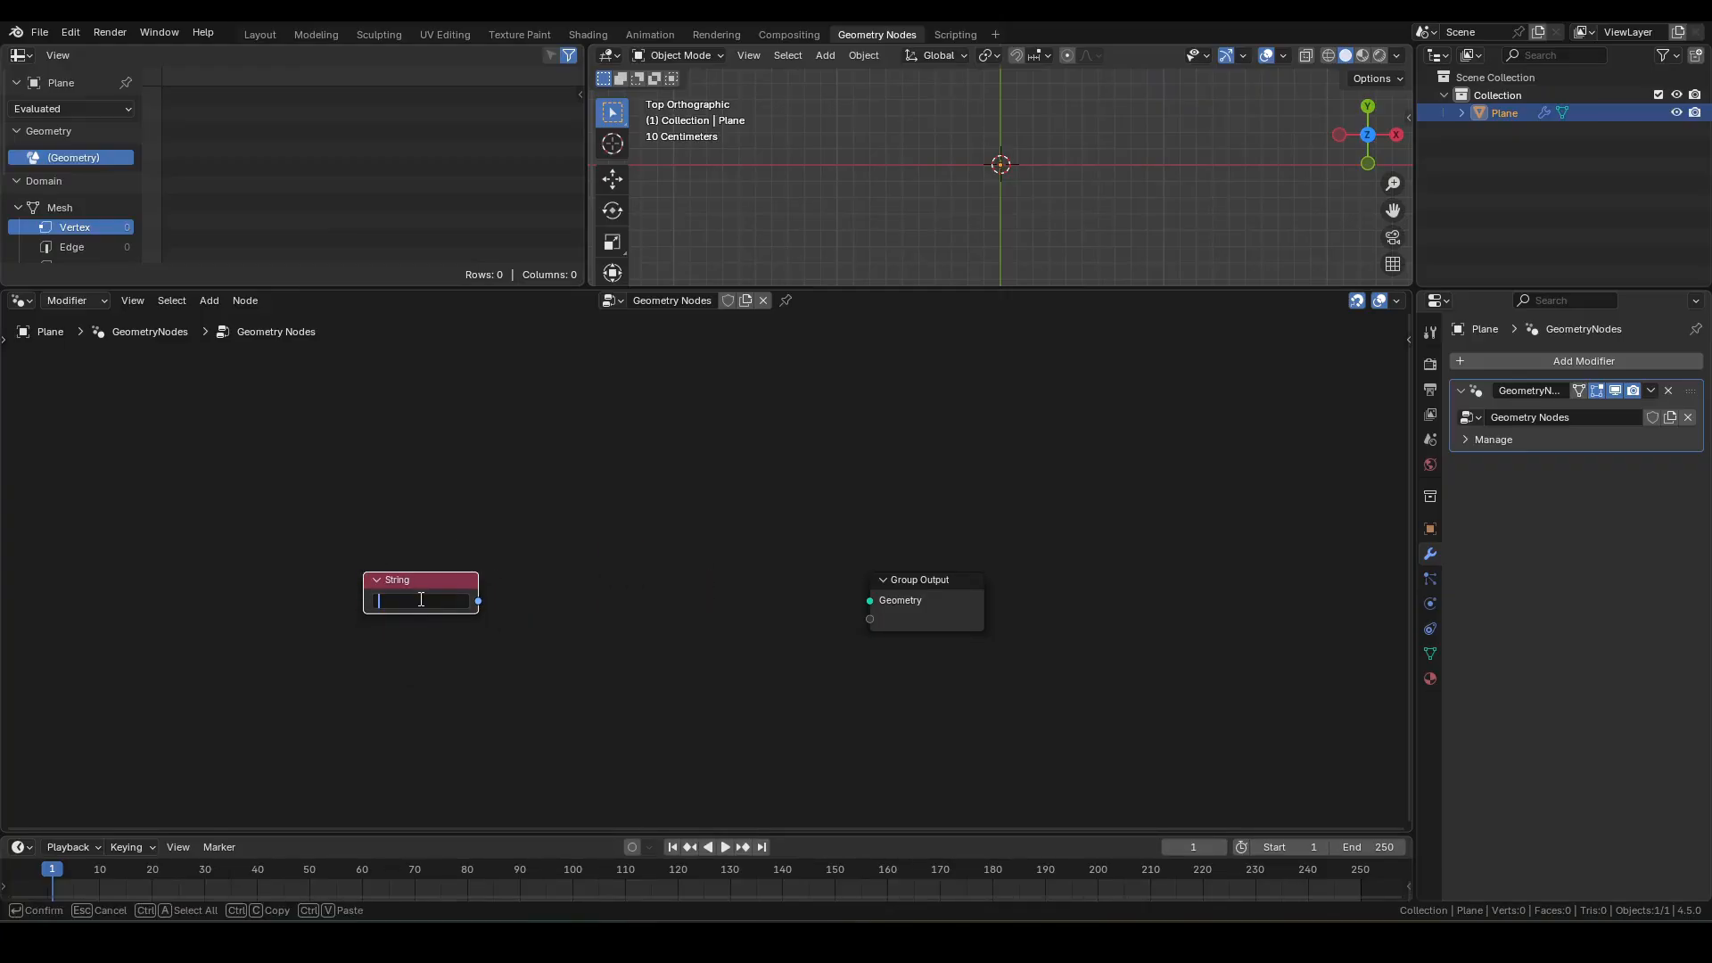
key("Return")
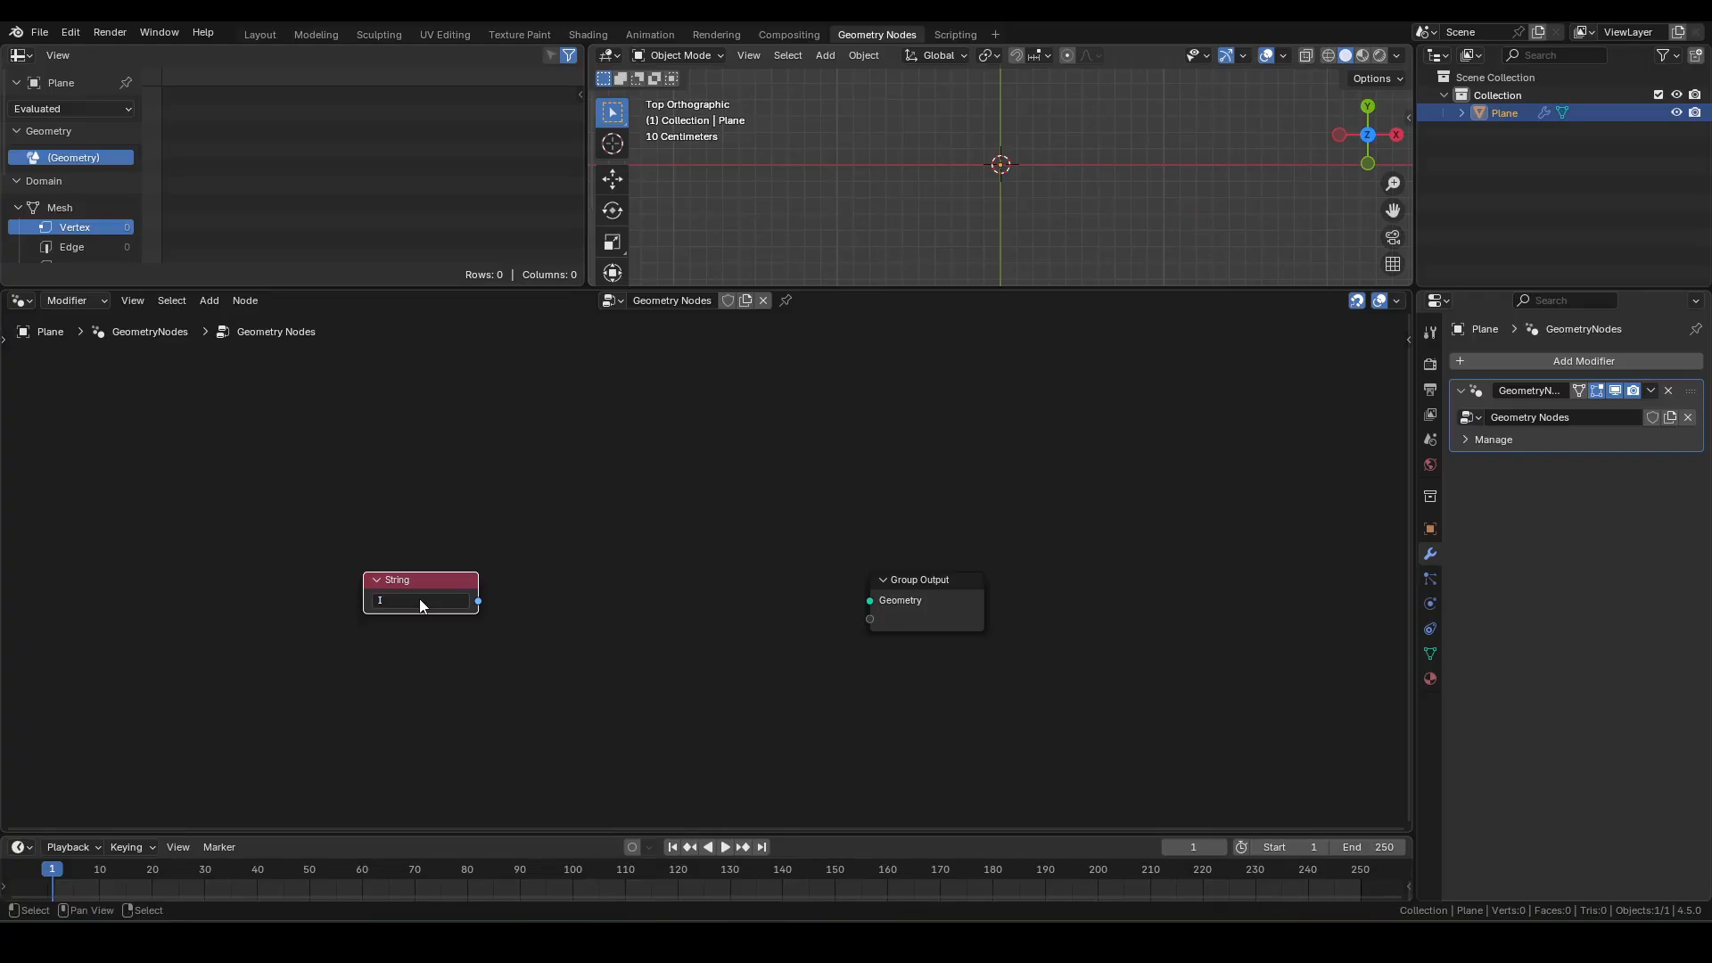
- Feed the string into a new String to Curves node and connect its Curve Instances to the Group Output geometry
left_click_drag(478, 601, 541, 567)
type("stc")
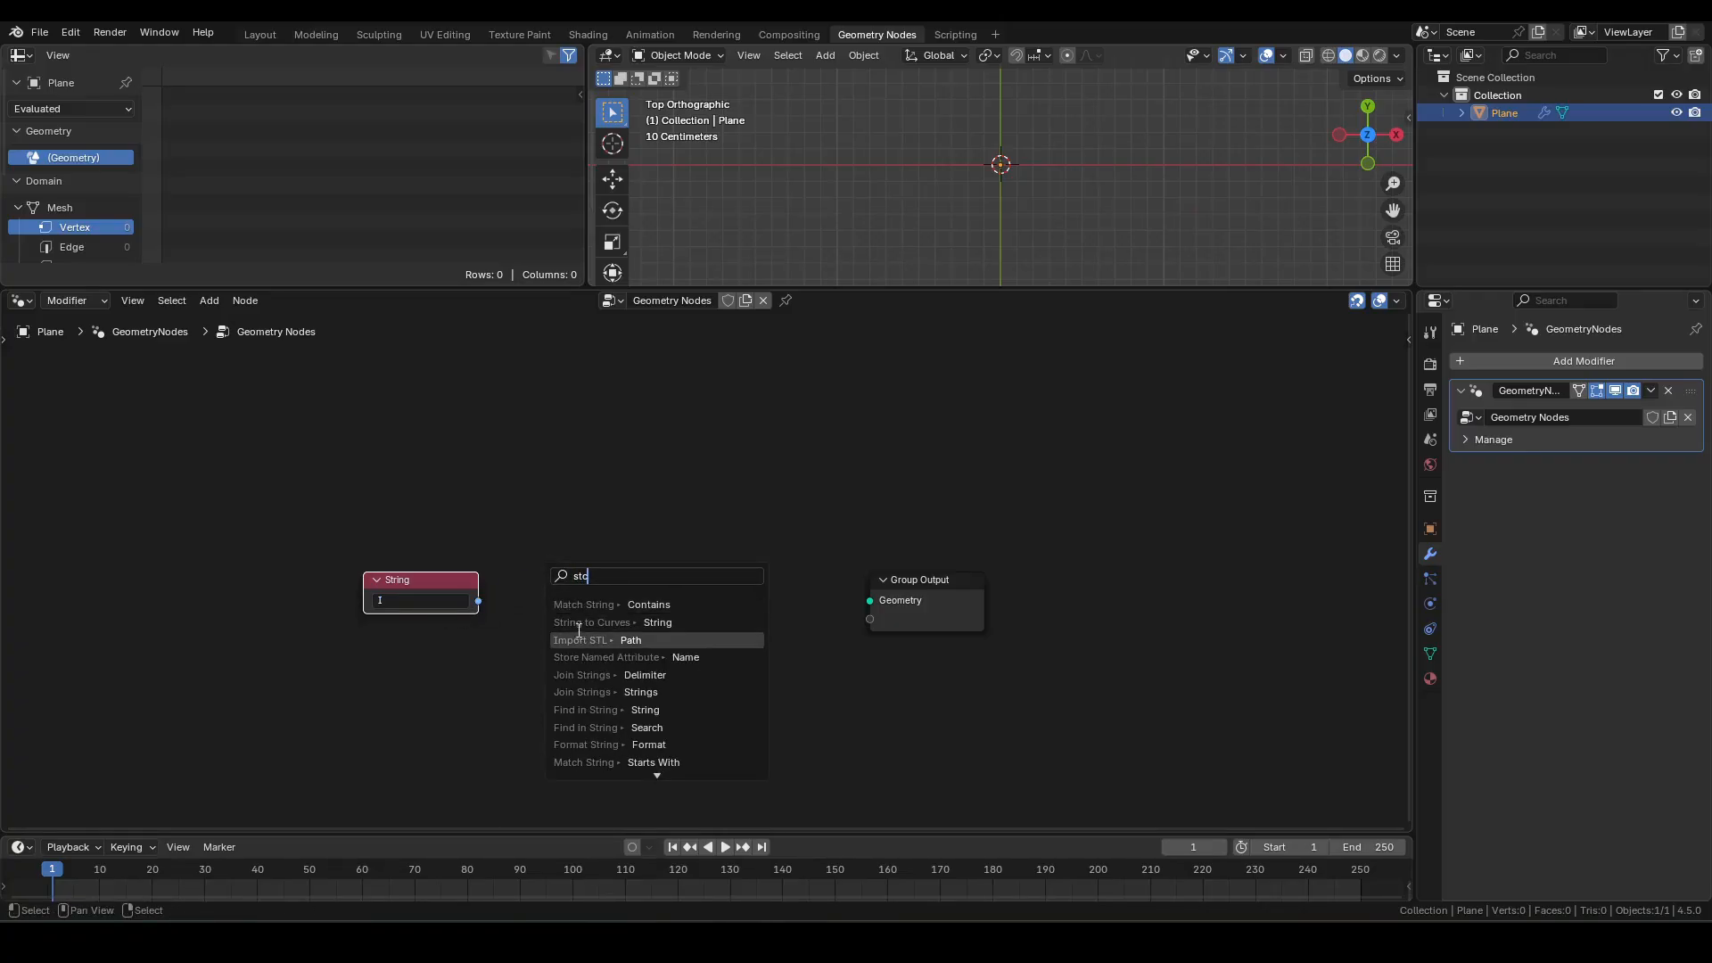
left_click(579, 623)
left_click(533, 642)
left_click_drag(649, 600, 869, 601)
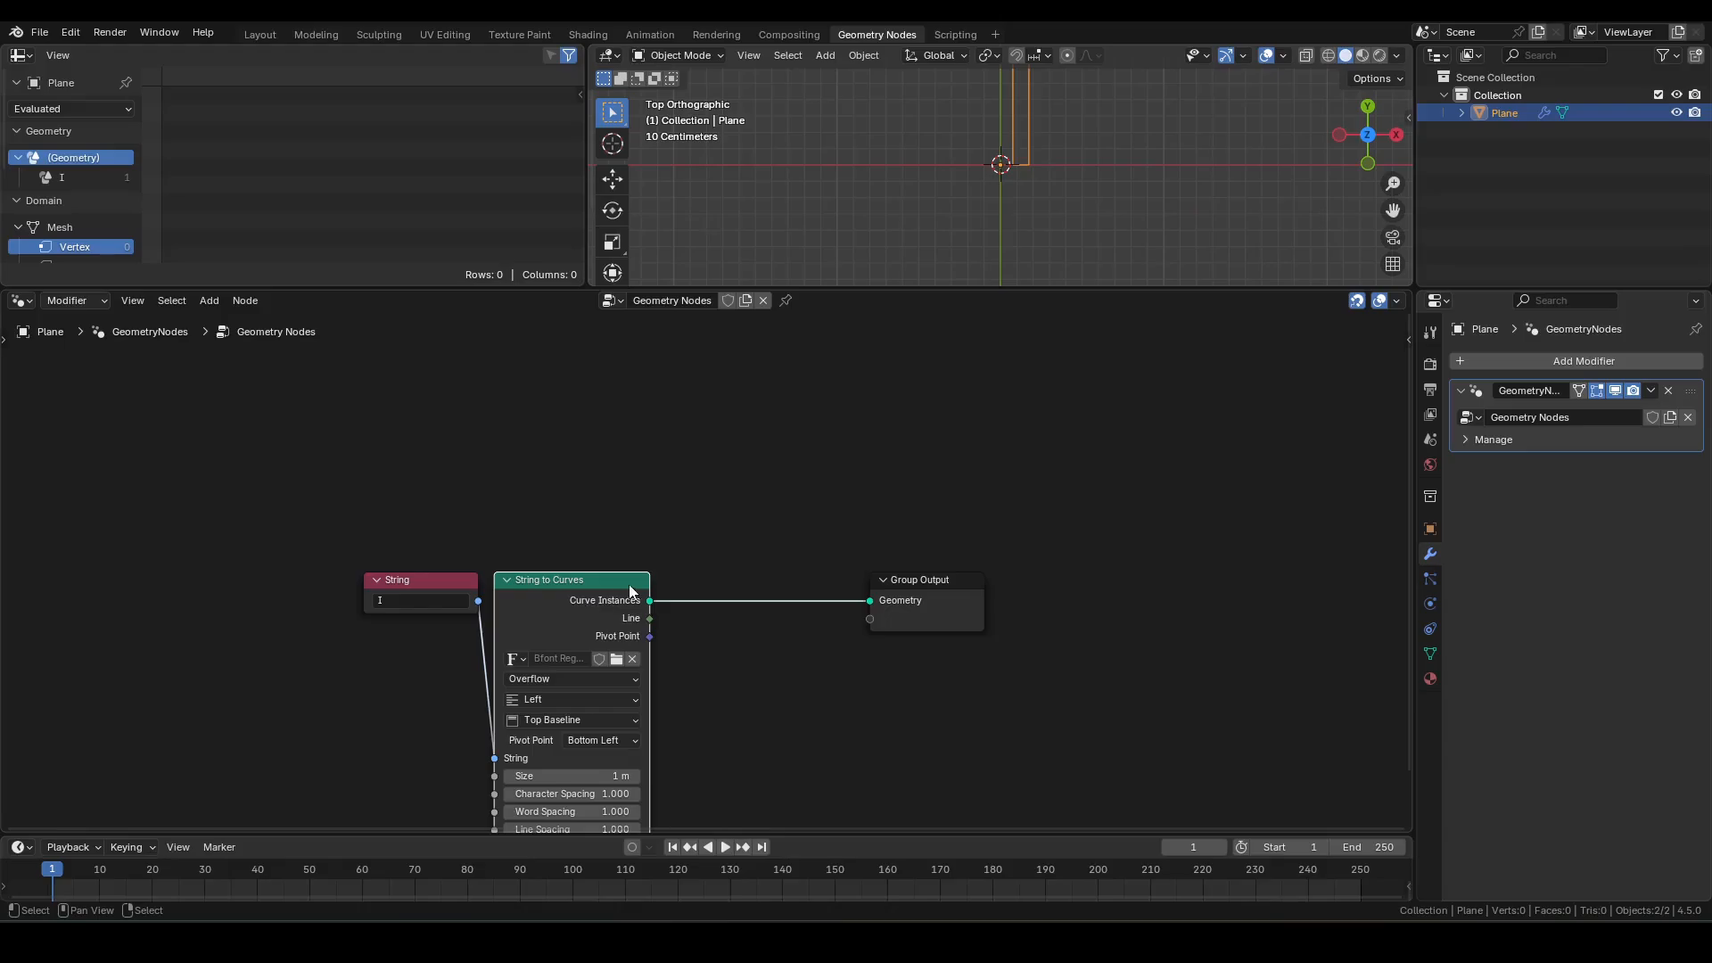
- Set the String to Curves node's horizontal alignment to Center and vertical alignment to Middle
middle_click_drag(1069, 139, 1031, 220, "shift")
middle_click_drag(537, 701, 580, 549)
left_click(649, 546)
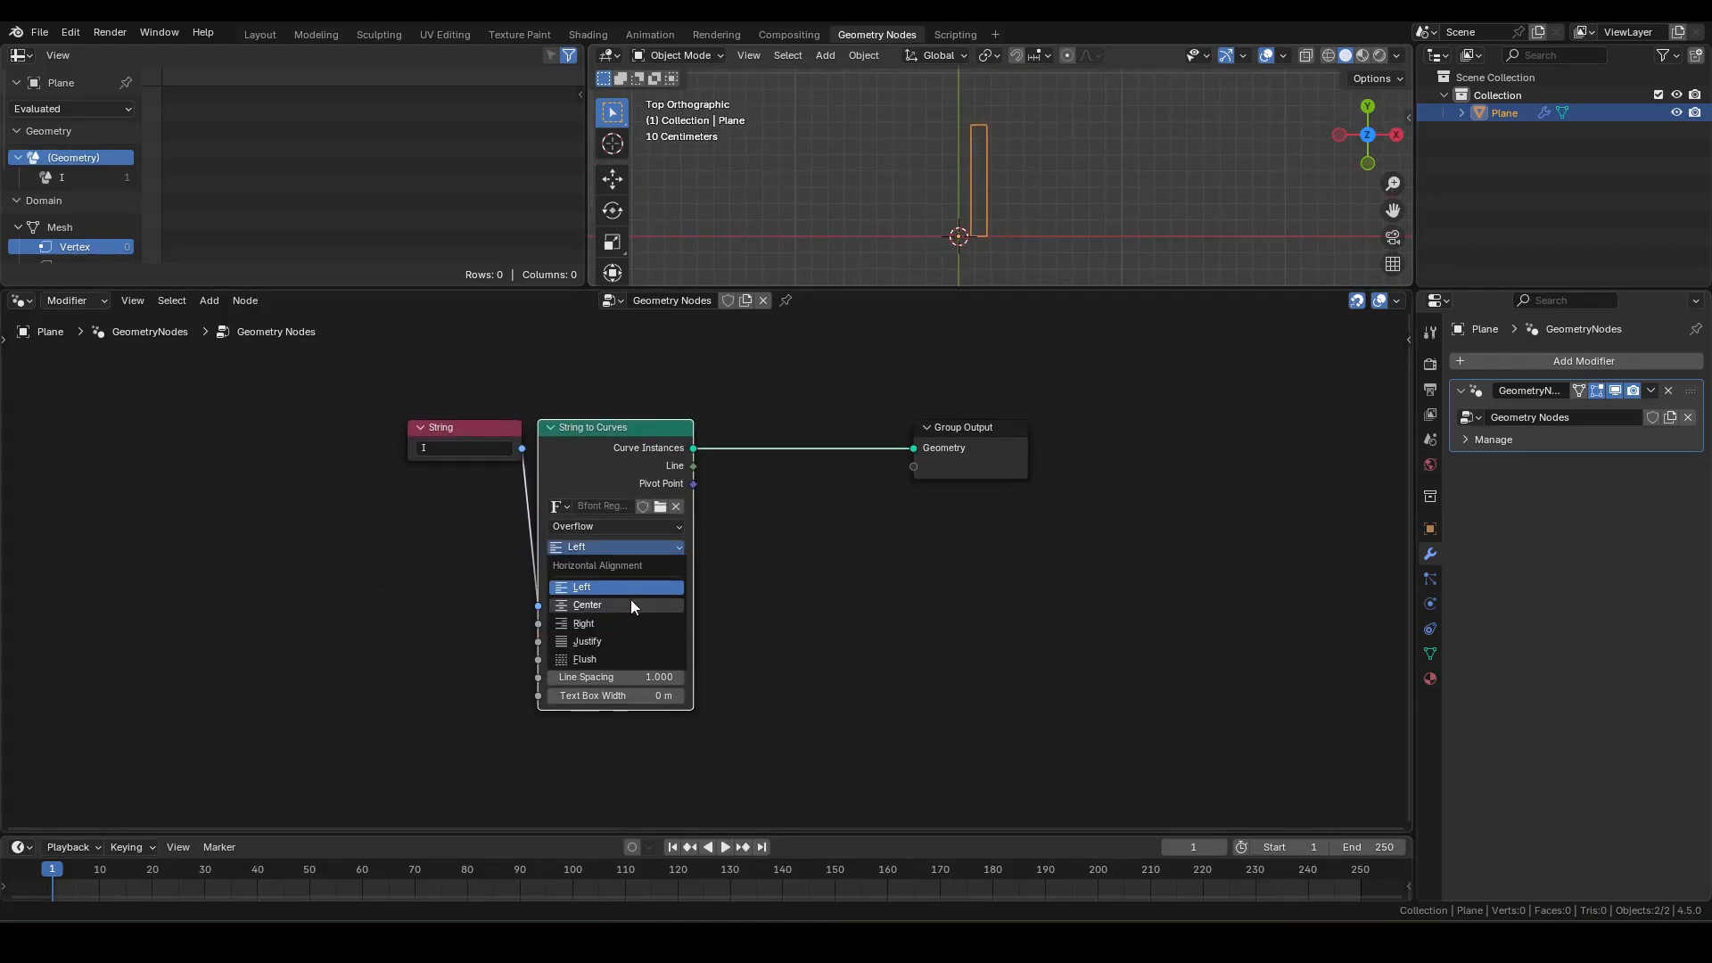
left_click(629, 600)
left_click(628, 570)
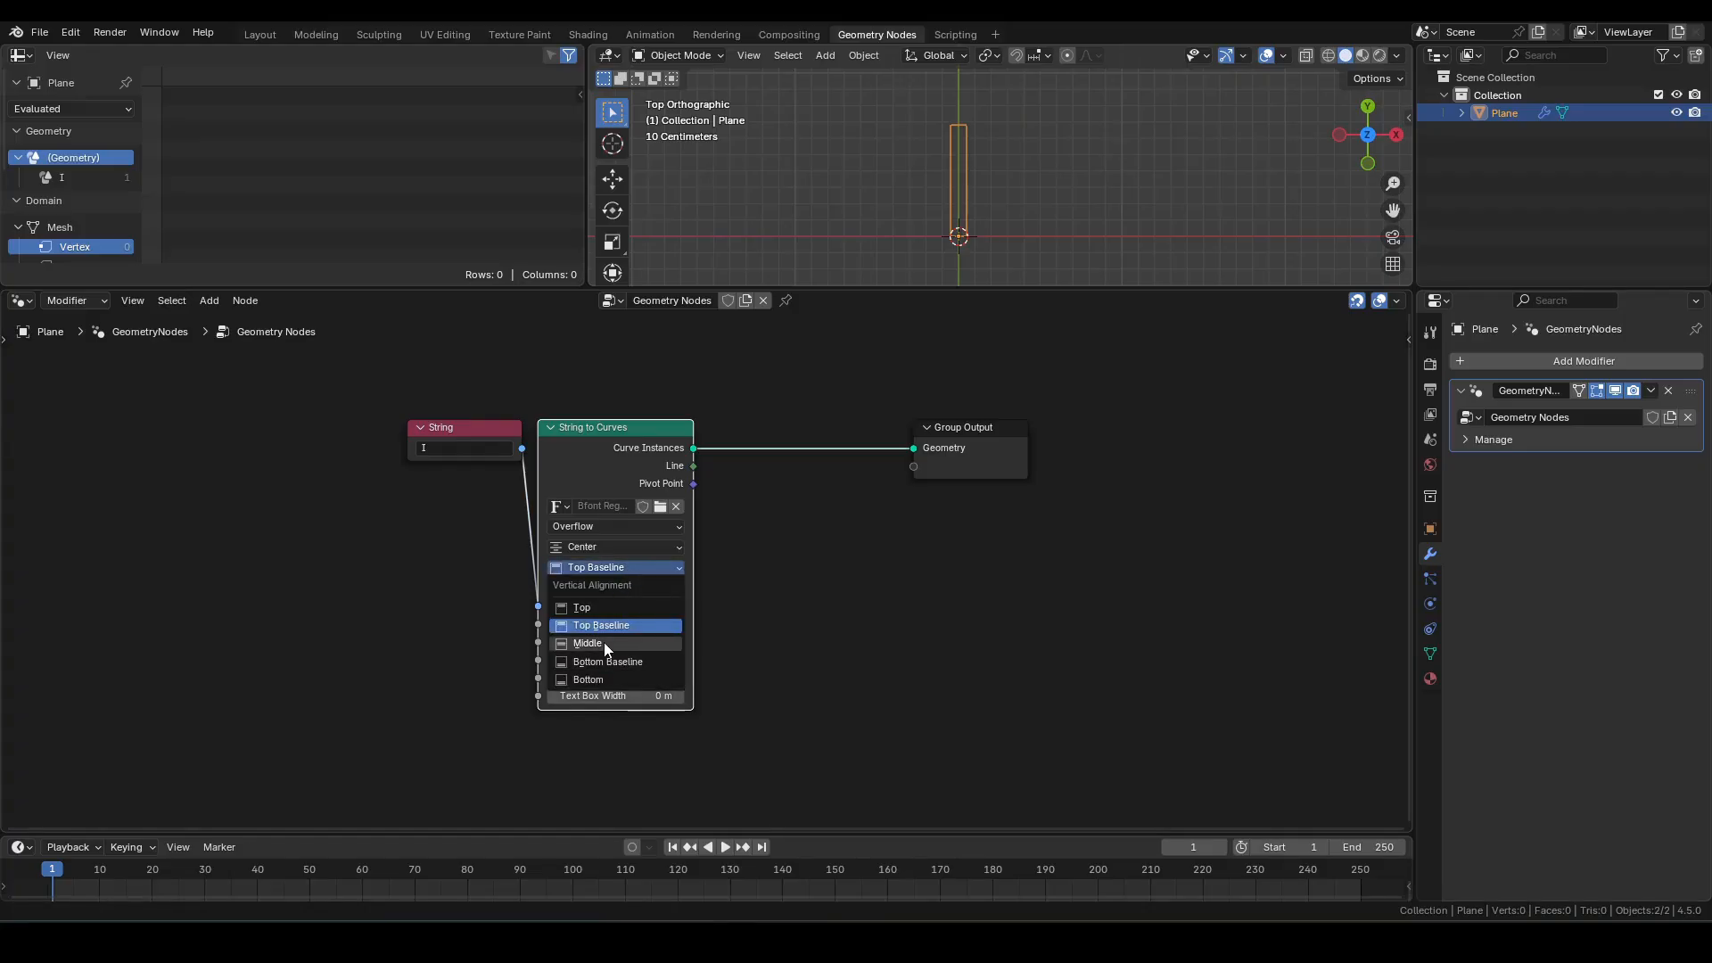
left_click(603, 642)
middle_click_drag(1002, 198, 1013, 171, "shift")
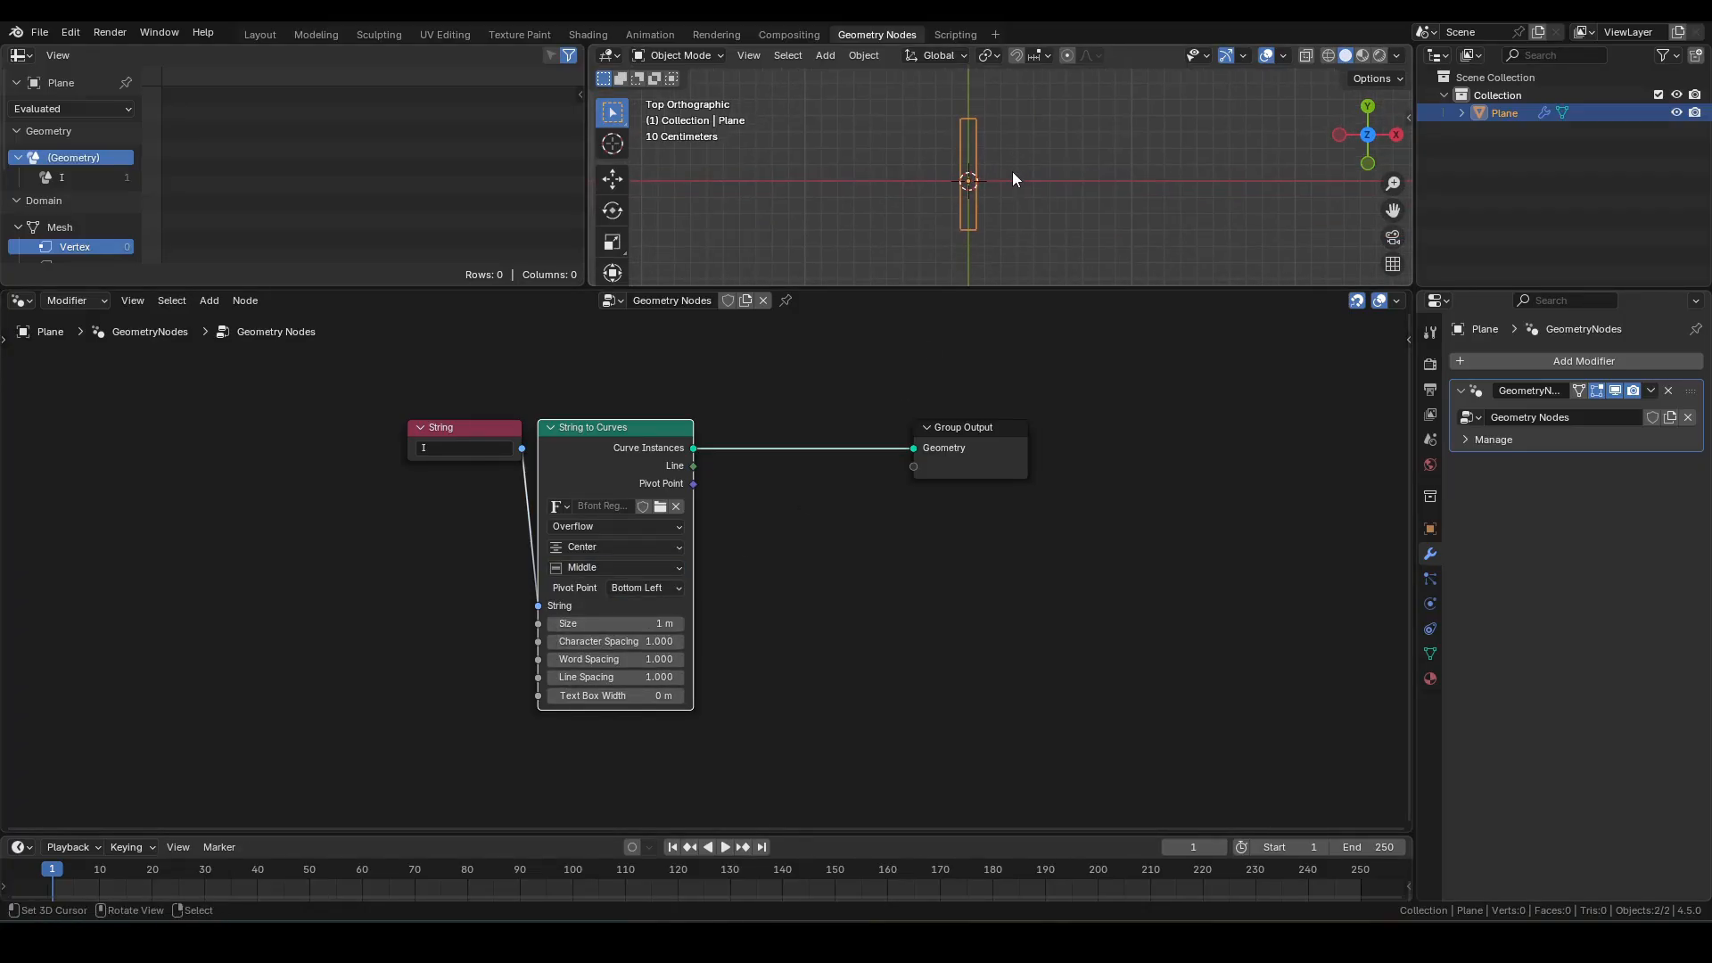
- Add a camera to the scene and set its Z location to 1 m
key("shift+a")
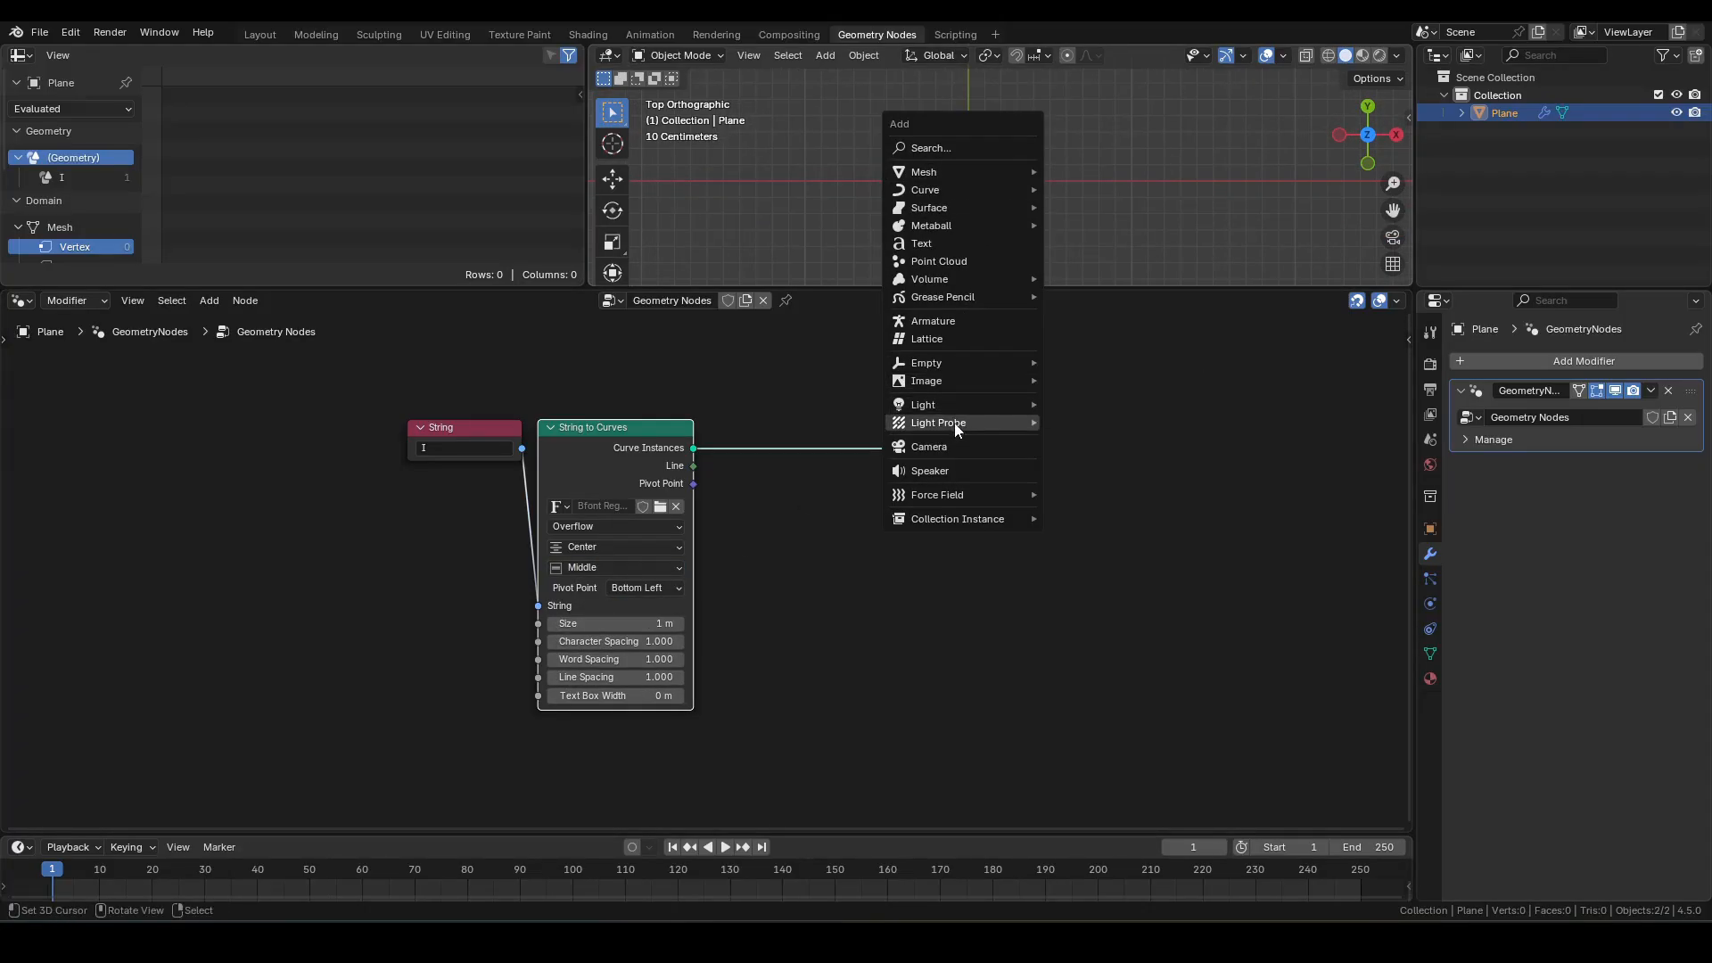
left_click(954, 446)
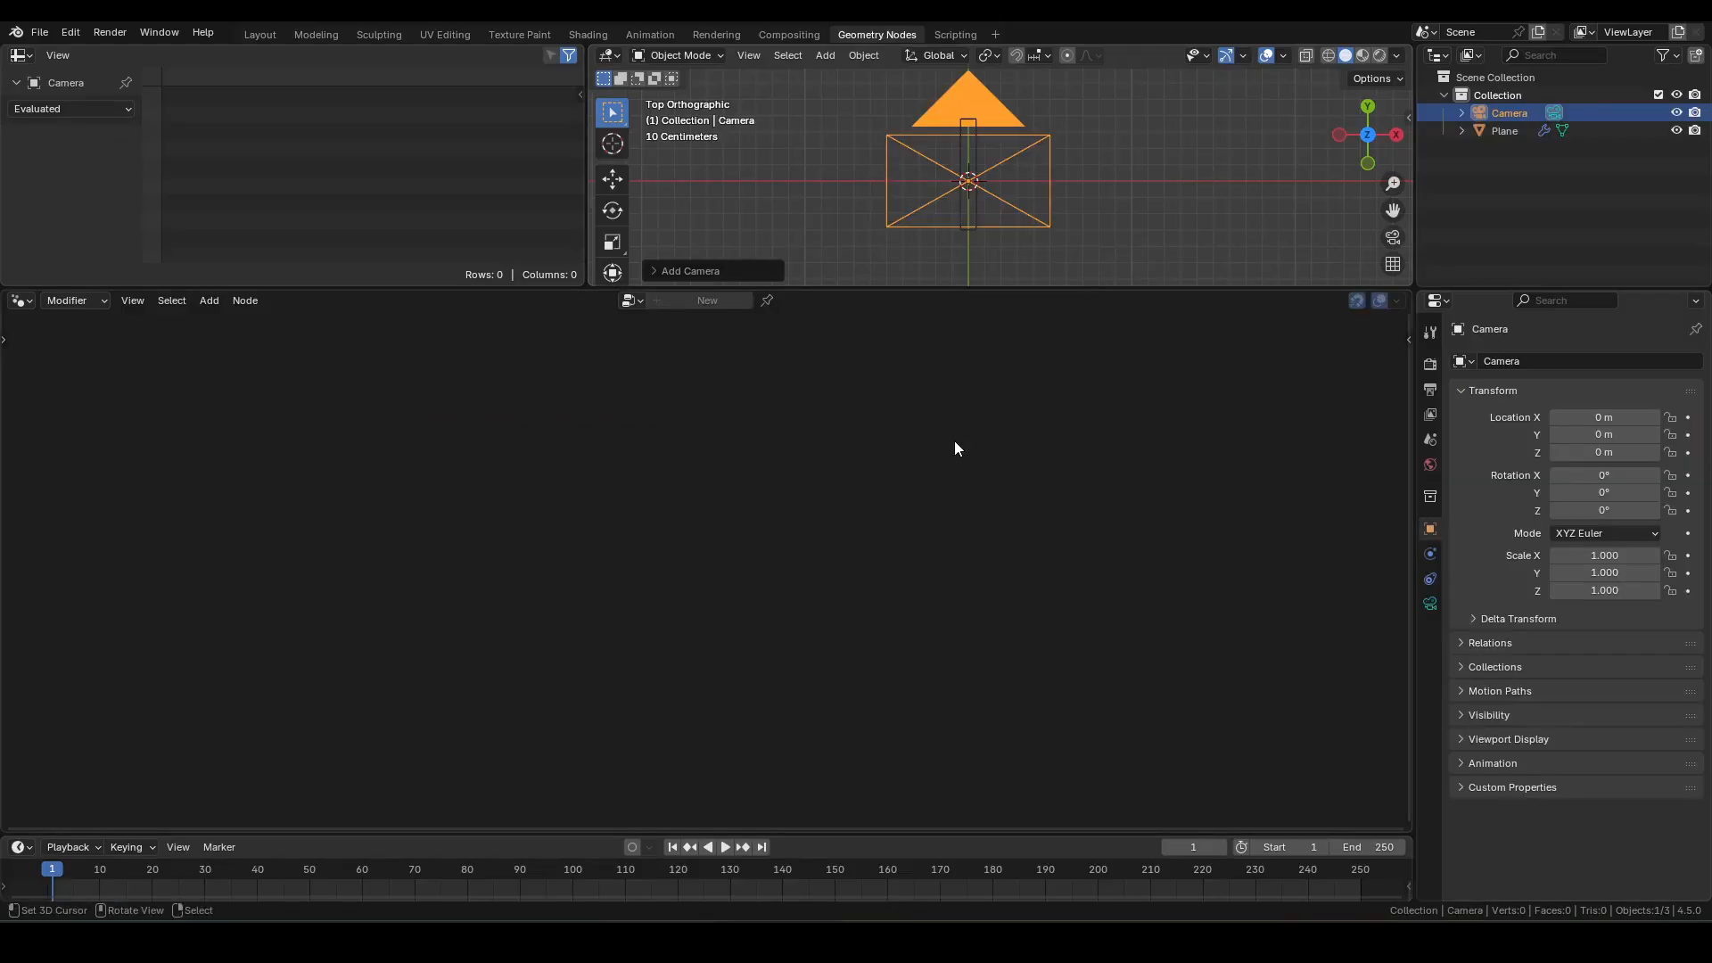
left_click(1596, 452)
type("1")
key("Return")
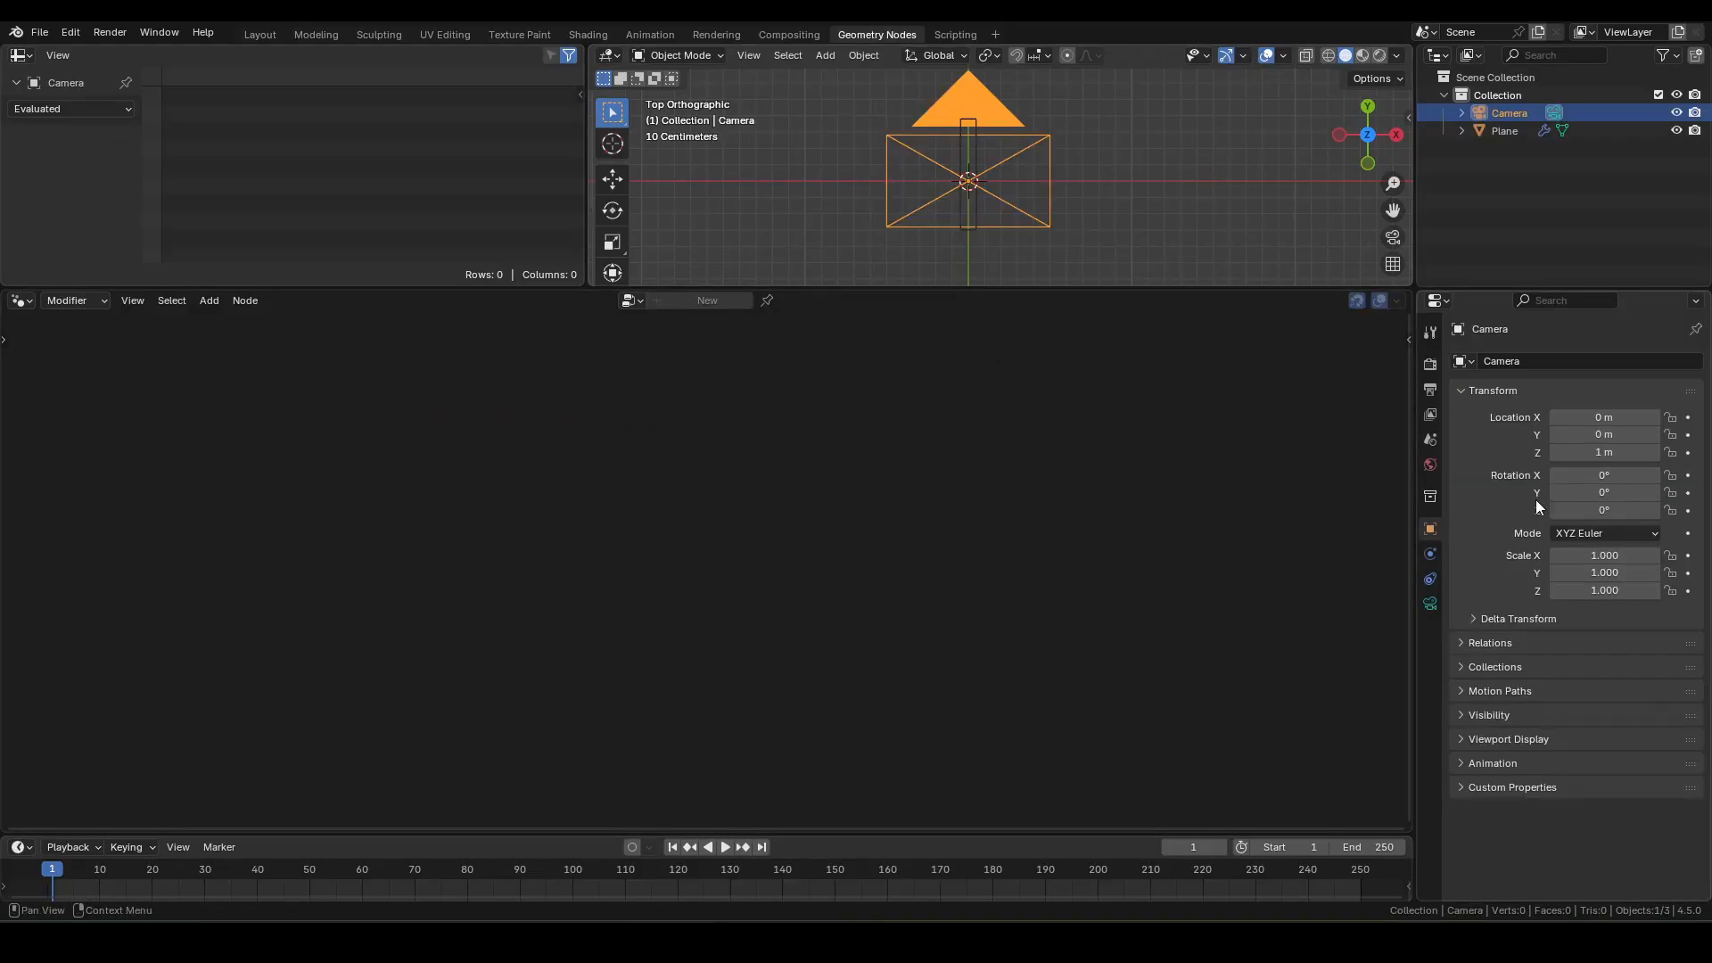
- Change the camera's lens type to Orthographic and look through the camera
left_click(1431, 603)
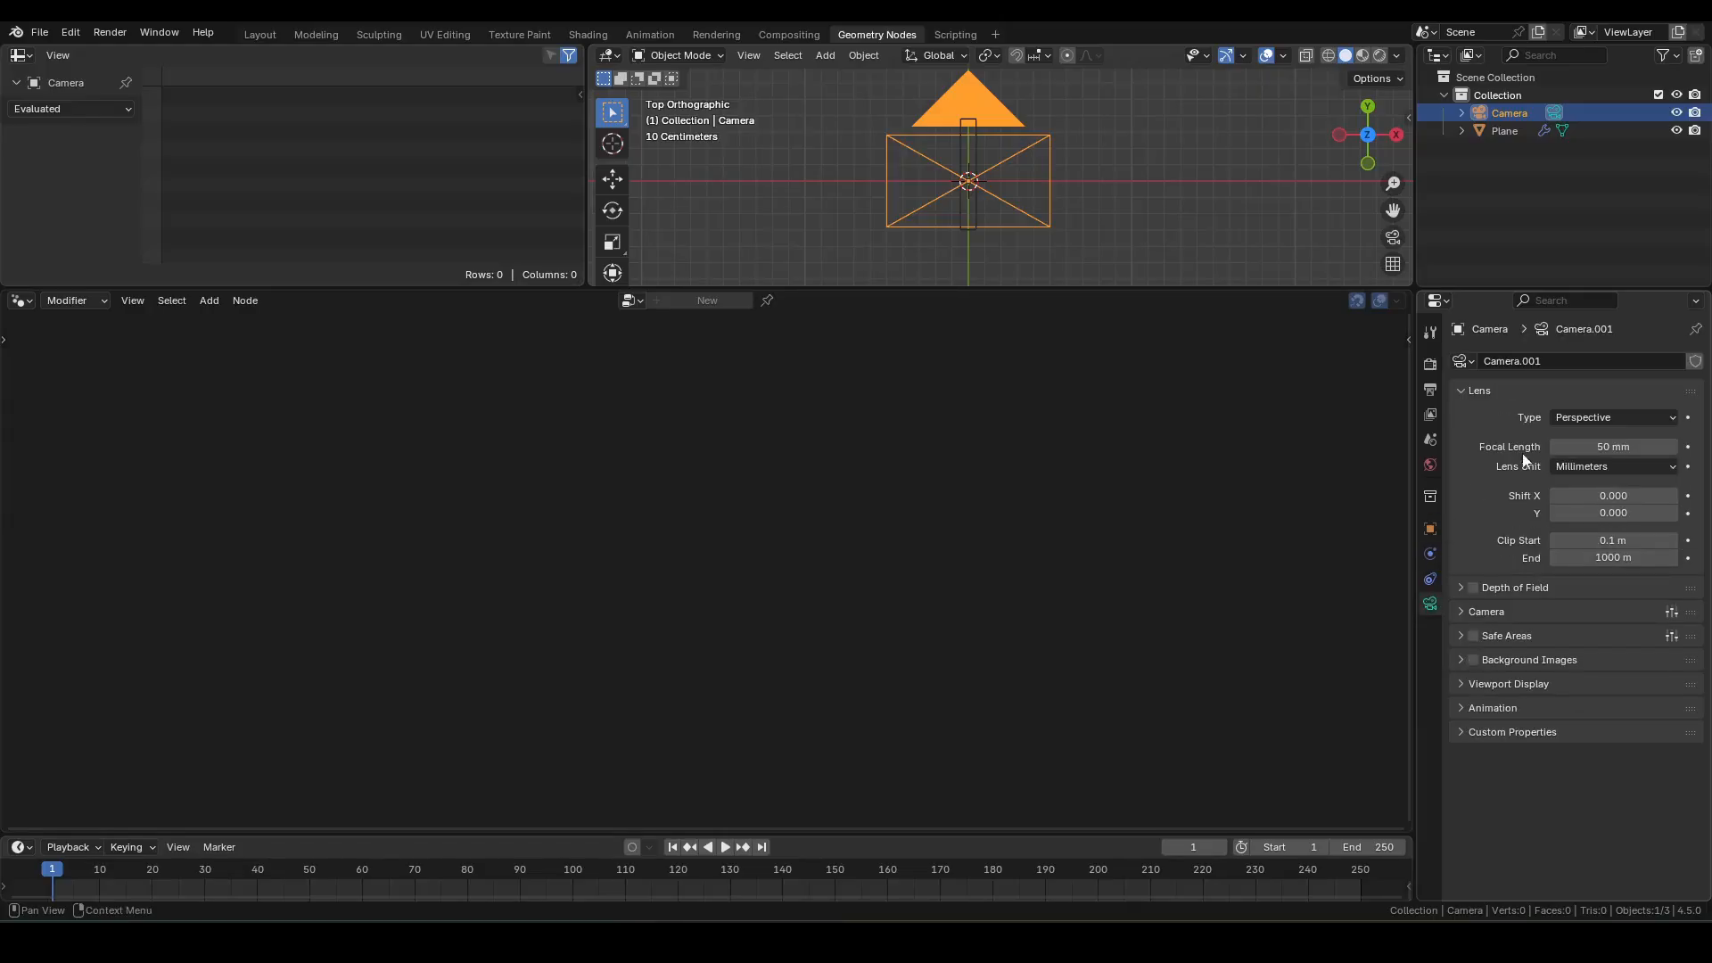
left_click(1596, 419)
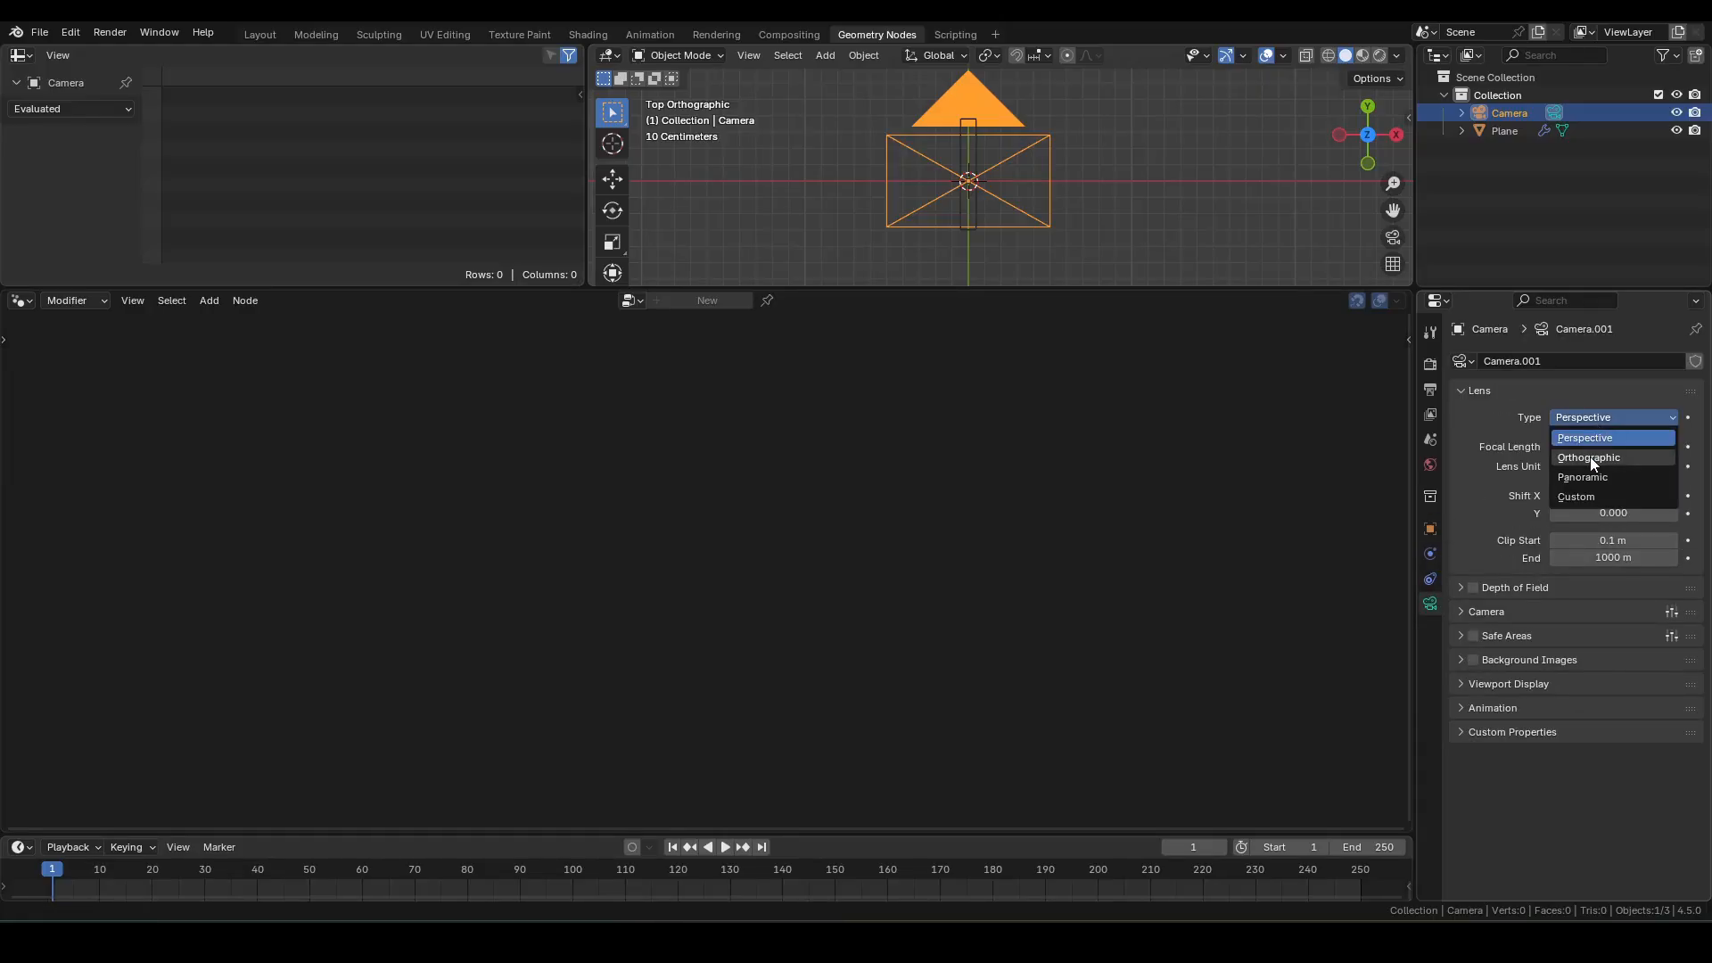
left_click(1591, 457)
key("KP_0")
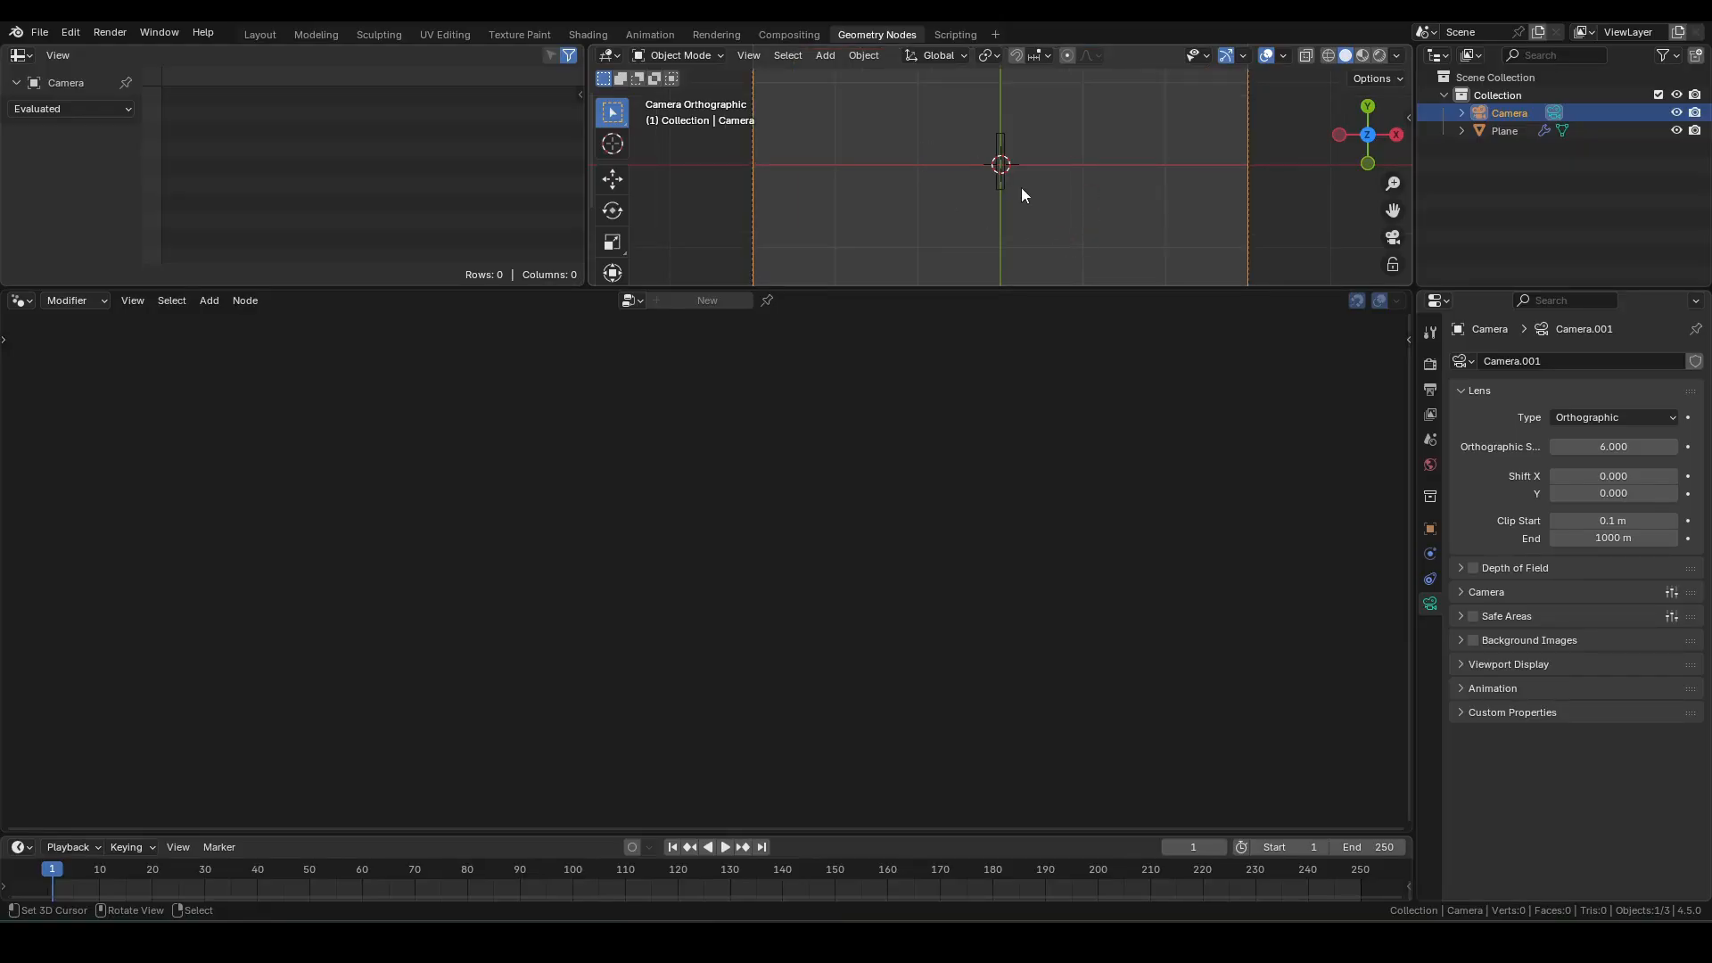
scroll(1020, 187, "down", 1)
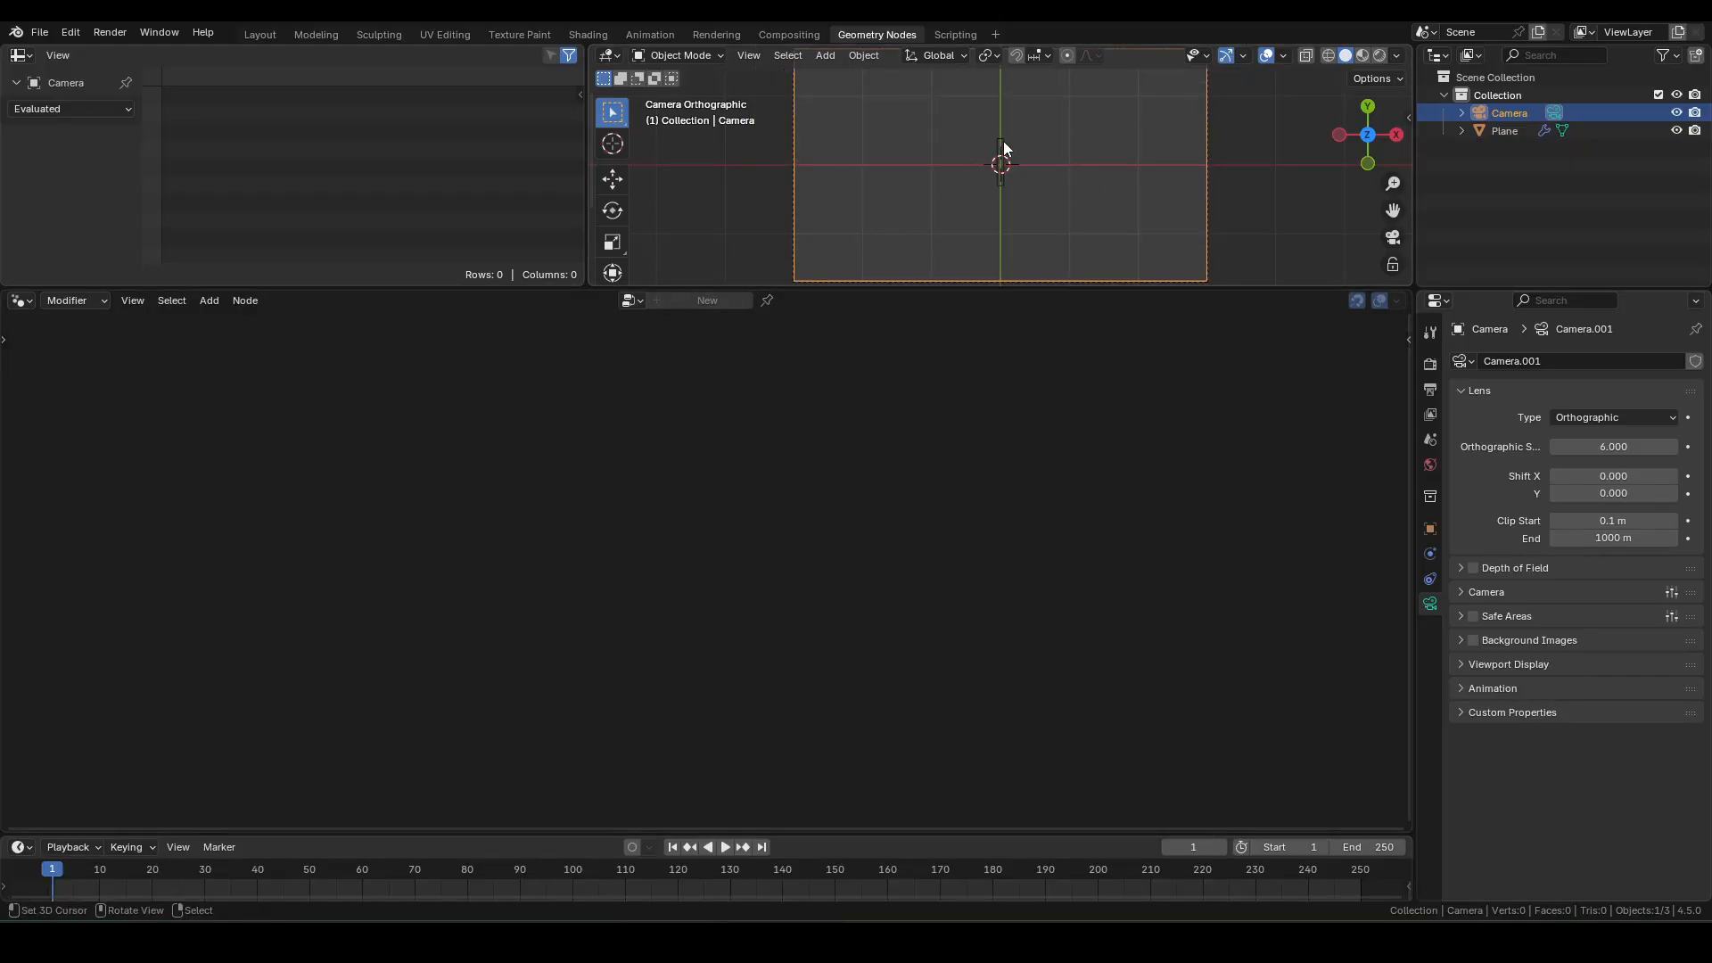
- Select the letter object and move its Group Output node farther away from the String to Curves node
right_click(1003, 141)
scroll(824, 401, "down", 1)
middle_click_drag(799, 422, 592, 425)
left_click_drag(575, 387, 836, 465)
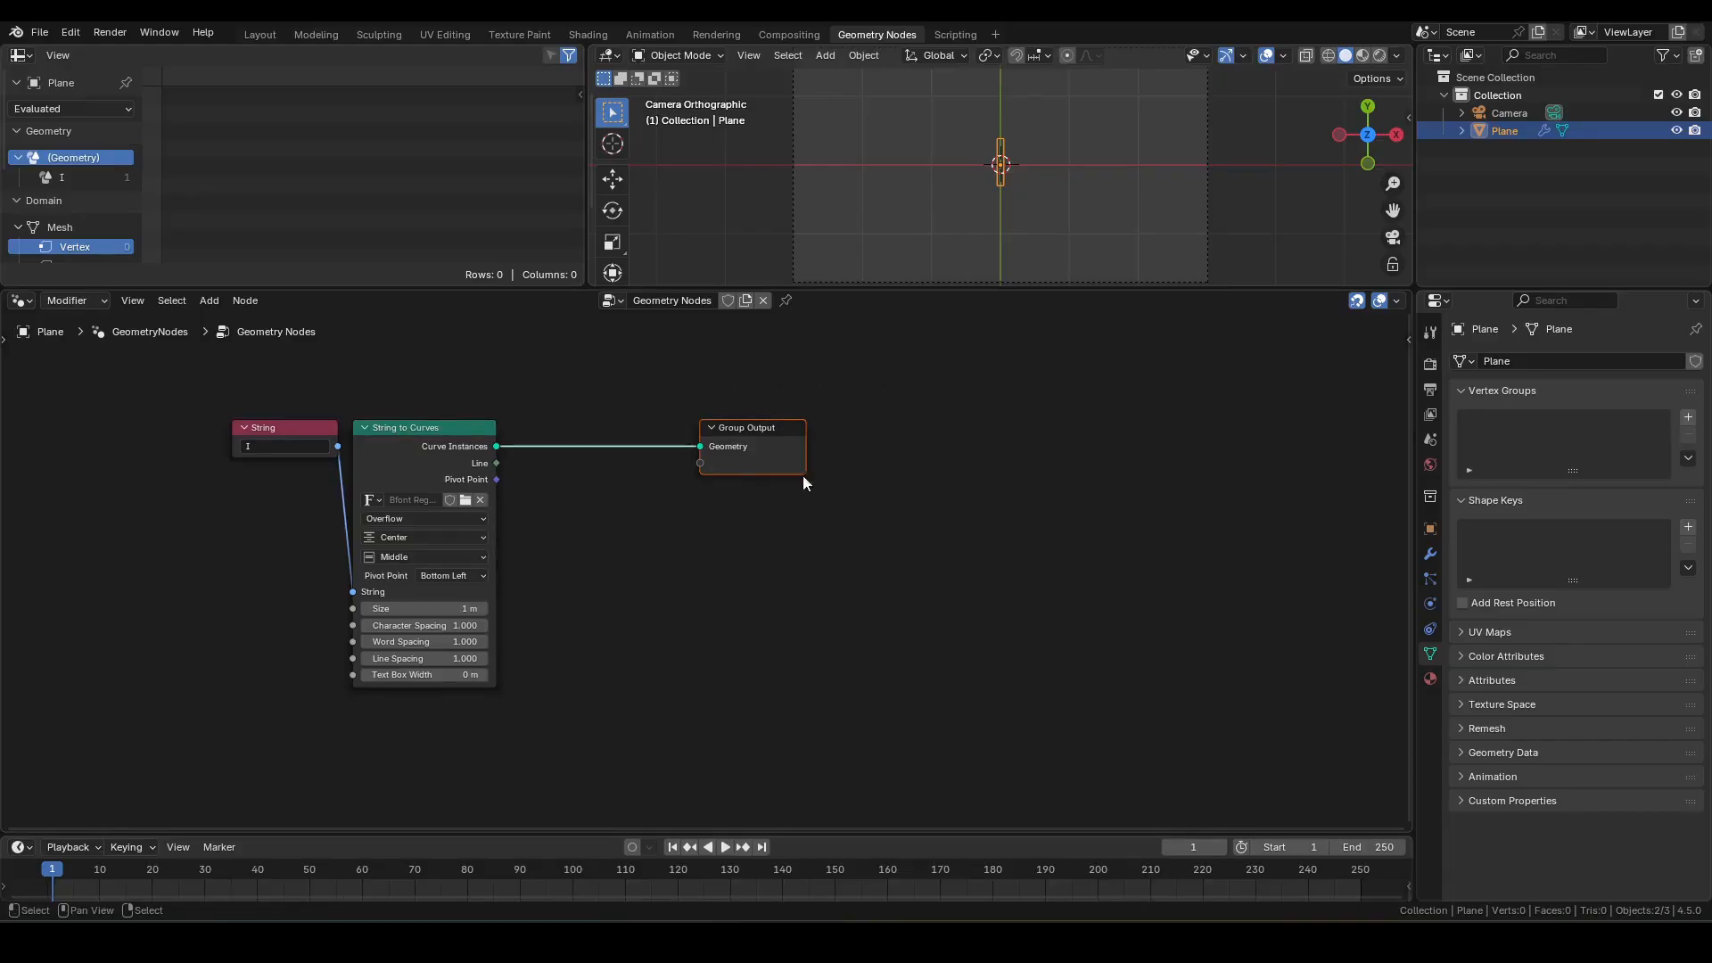
left_click_drag(718, 468, 1054, 473)
key("Home")
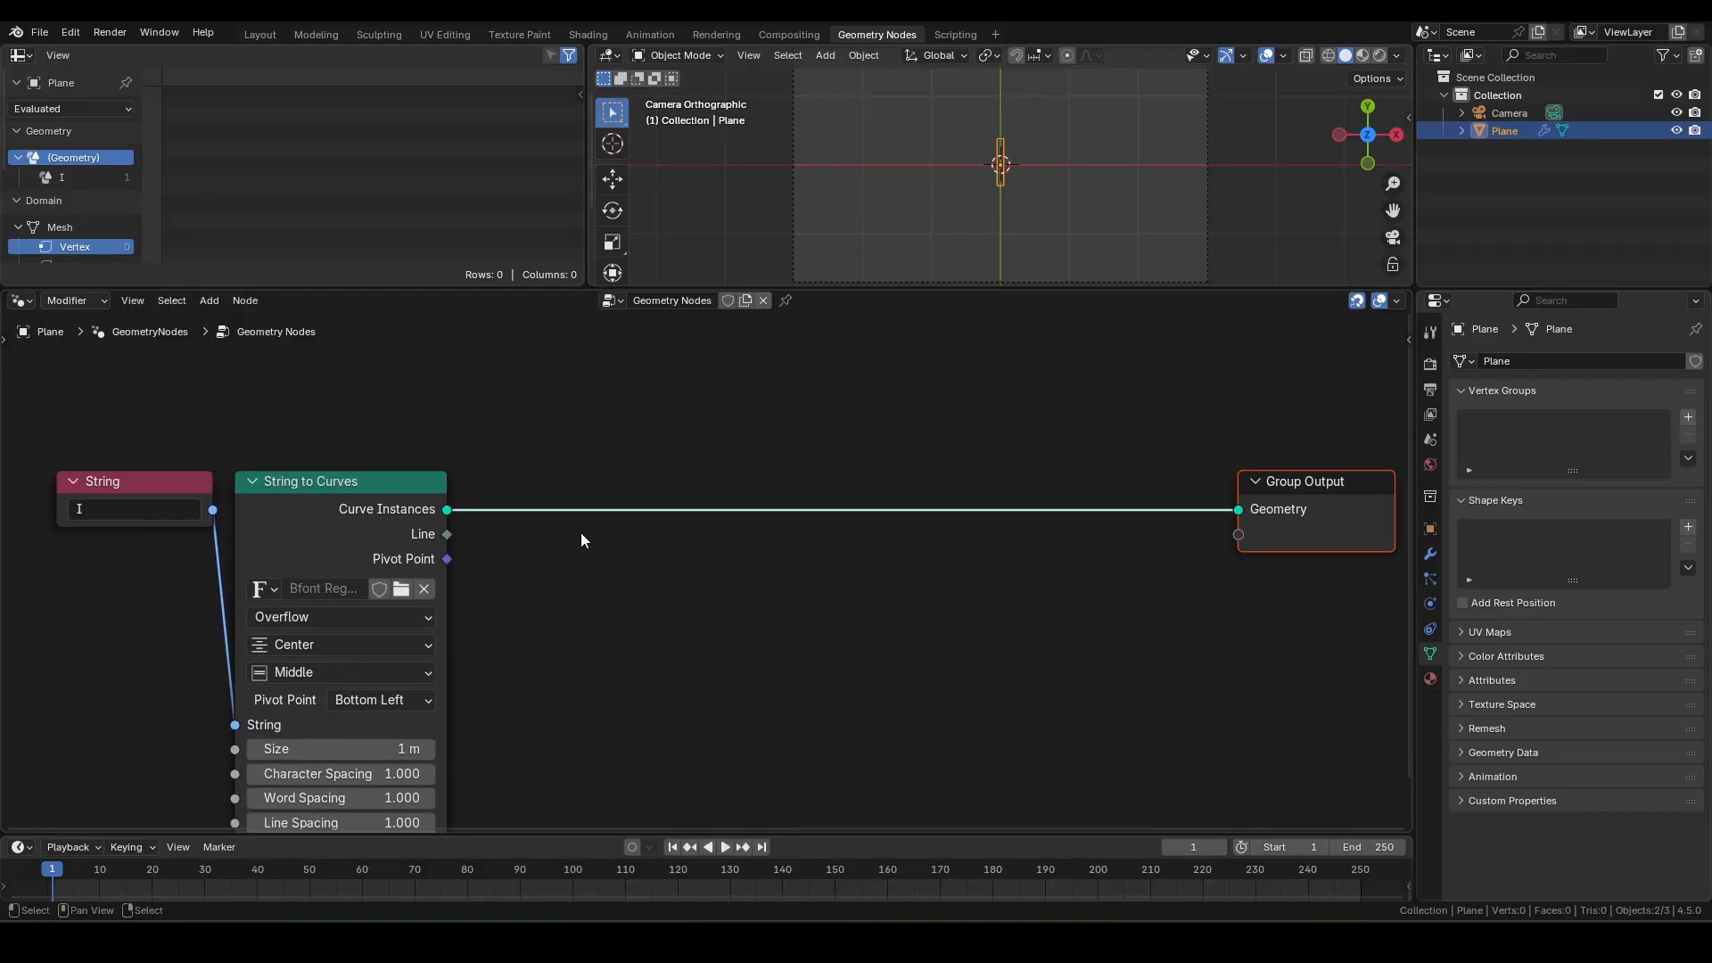
- Insert the snakeFillText node group between String to Curves and Group Output, fed by Curve Instances
left_click_drag(446, 509, 512, 478)
type("snakef")
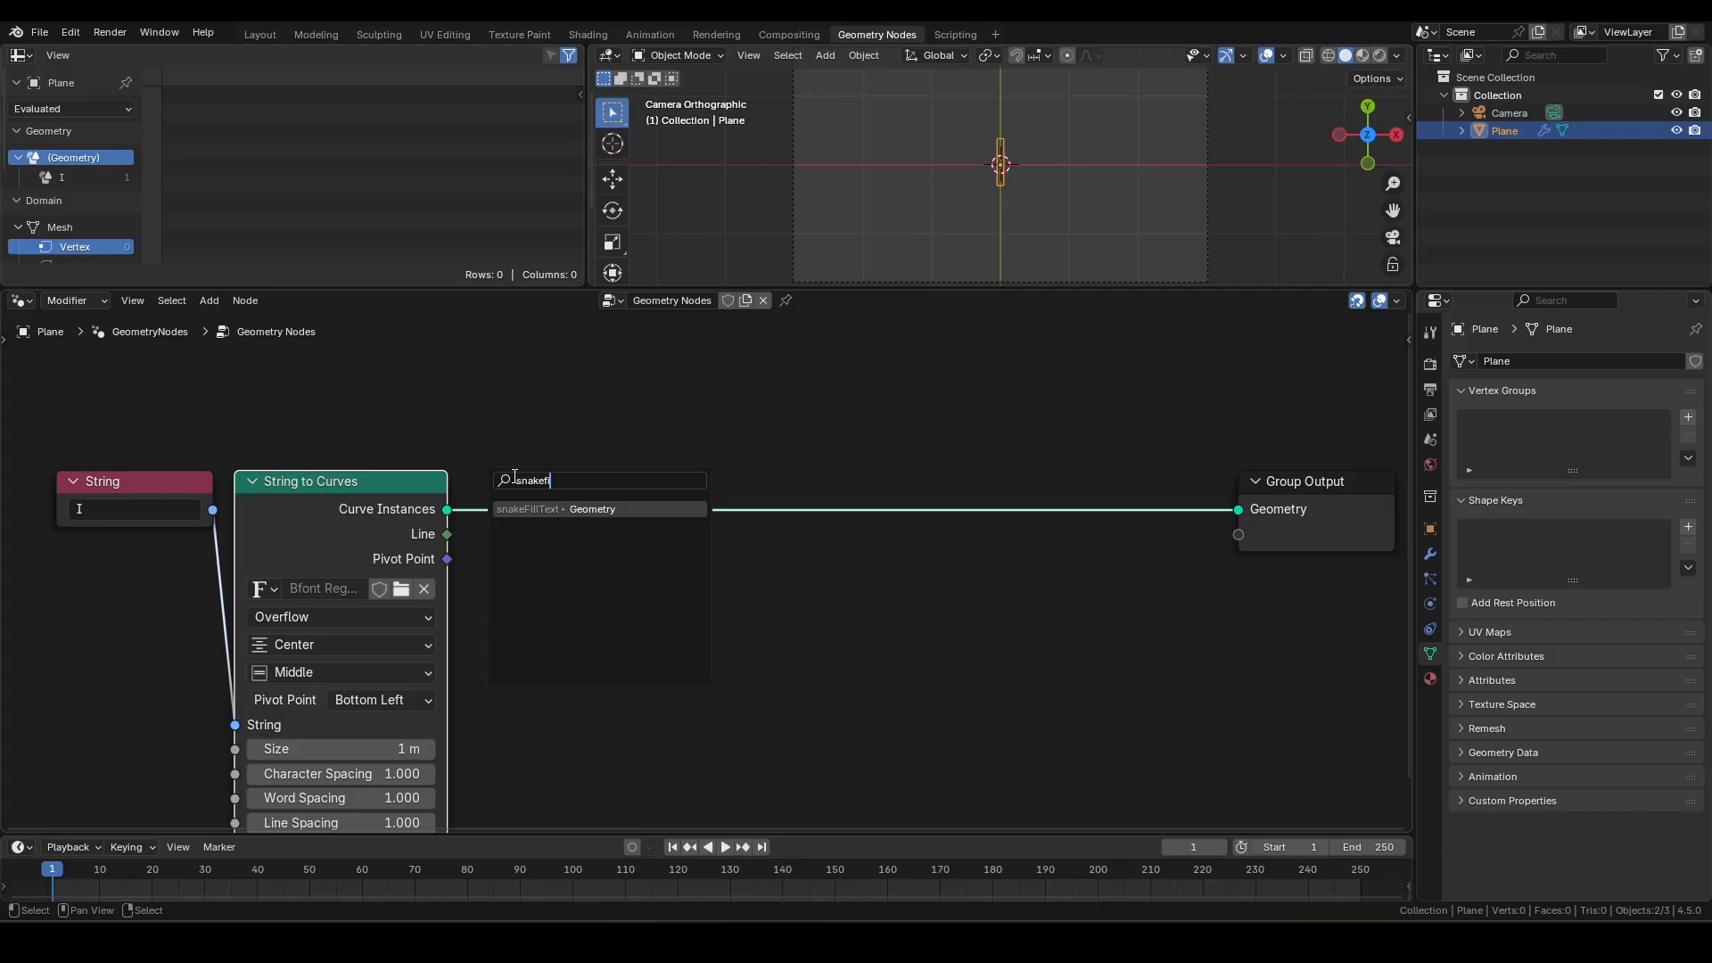
key("Return")
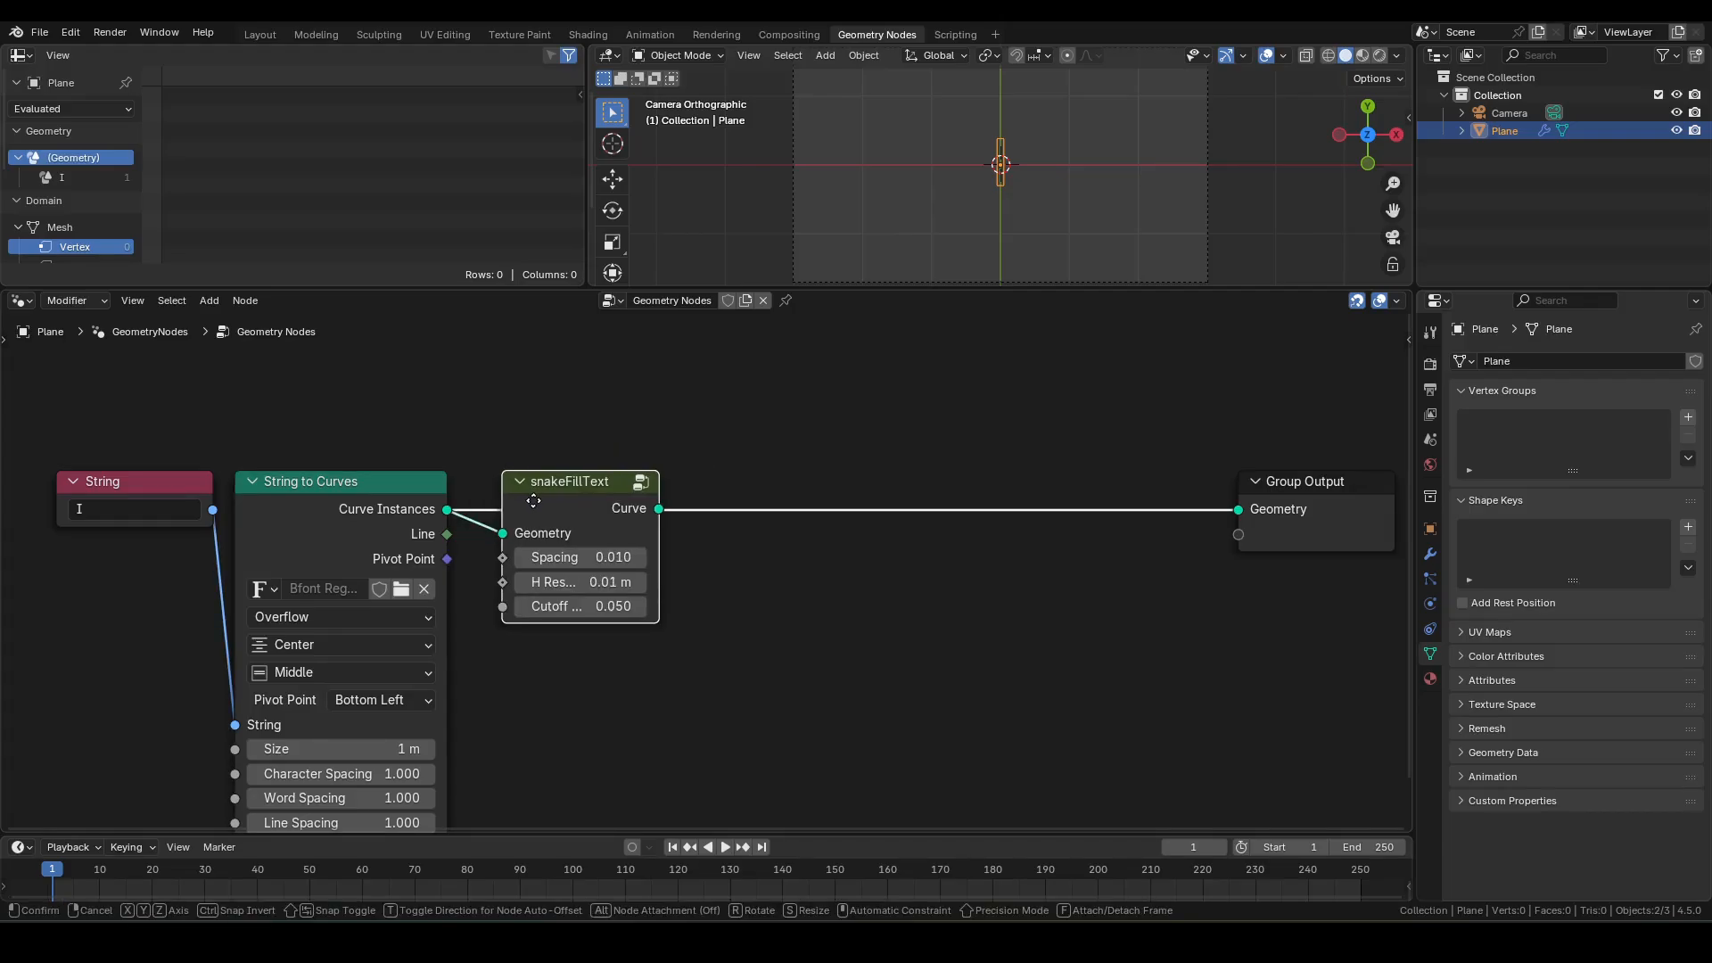
left_click(536, 498)
middle_click_drag(652, 507, 803, 492)
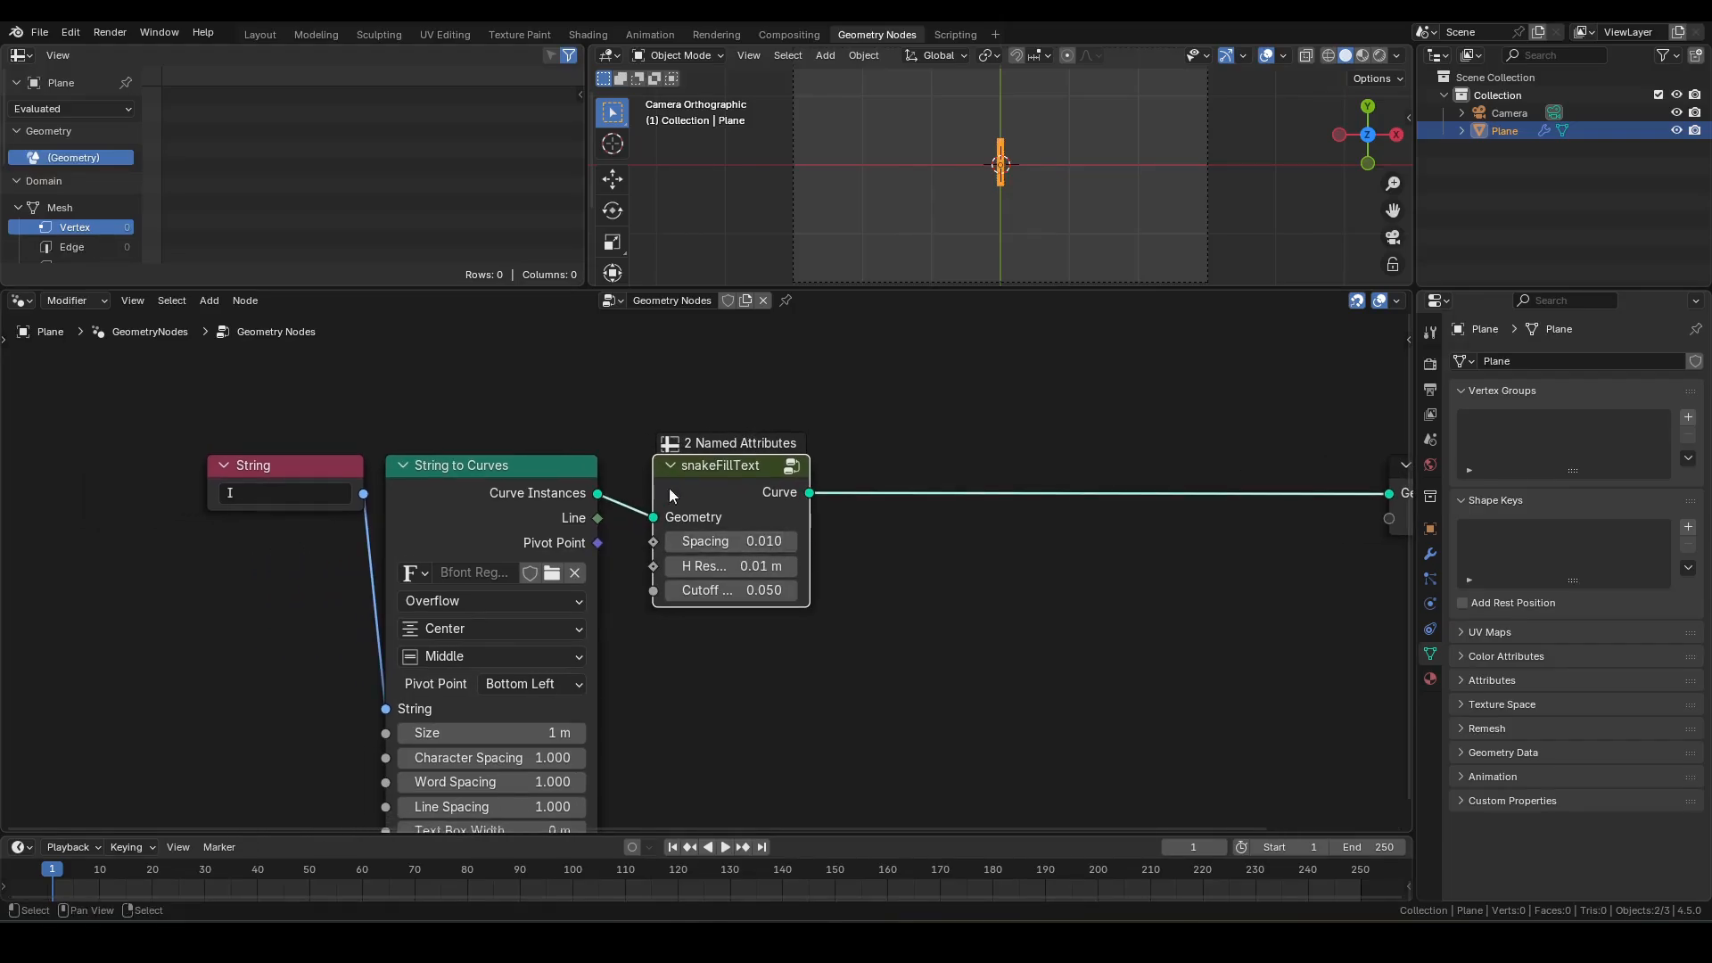
left_click(45, 31)
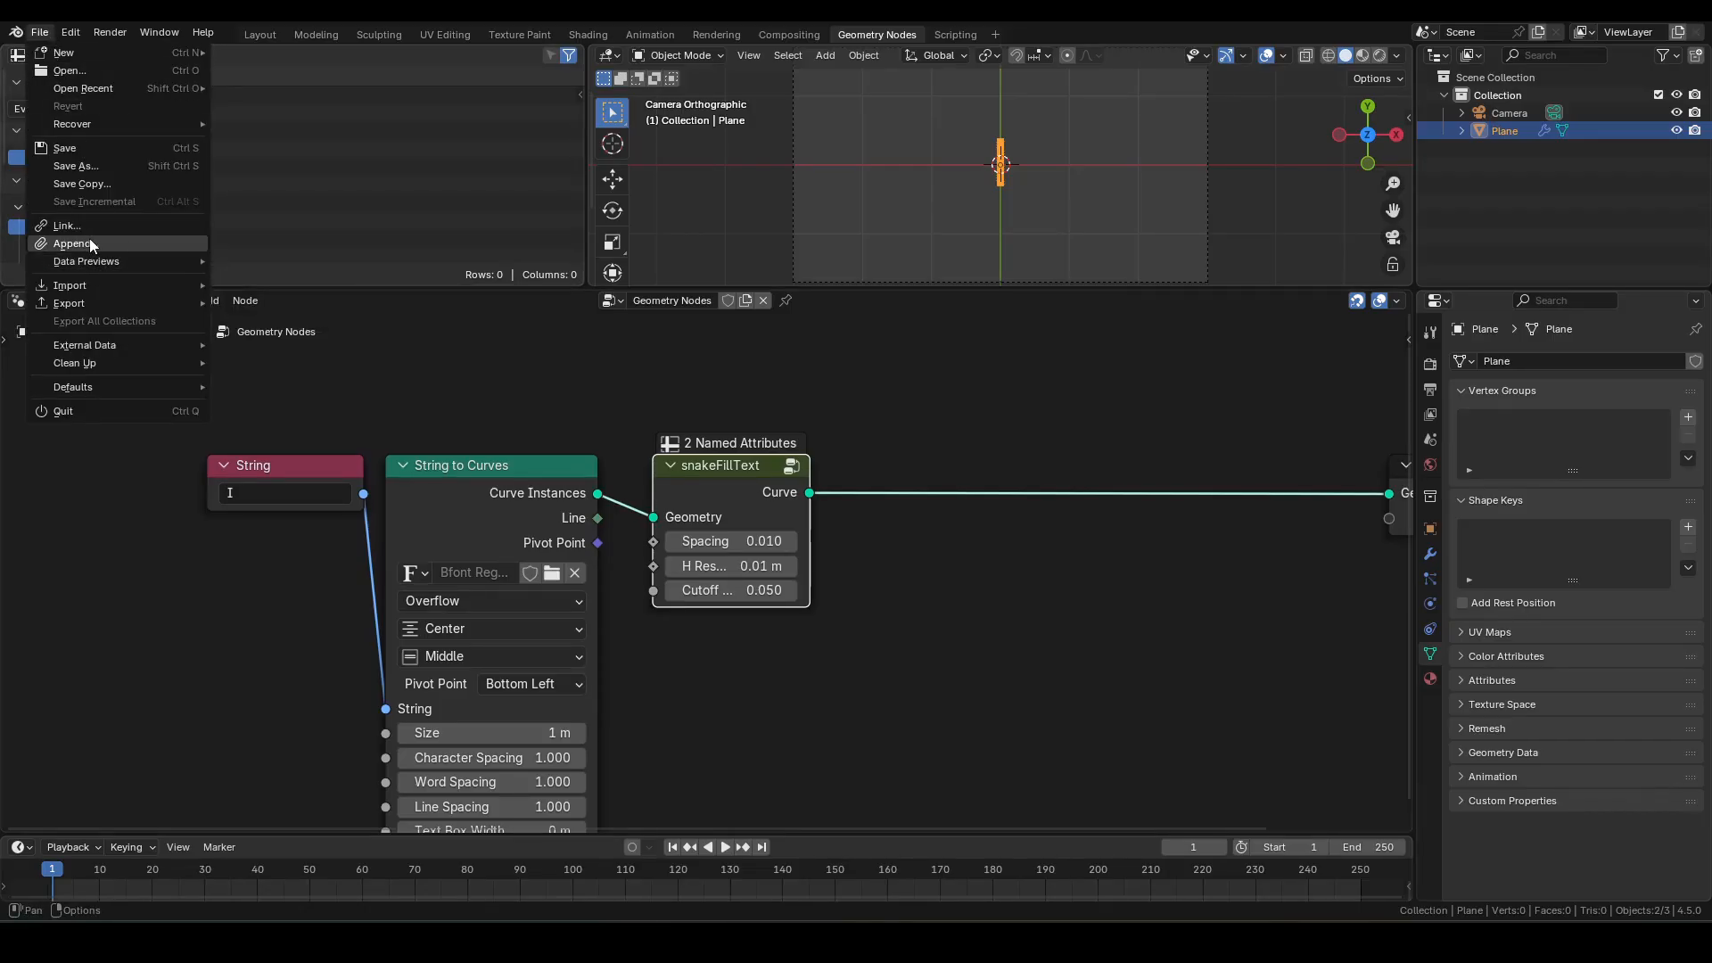
left_click(1067, 433)
- Set the snakeFillText node's Spacing to 0.02
scroll(906, 496, "up", 1)
scroll(1098, 188, "up", 5)
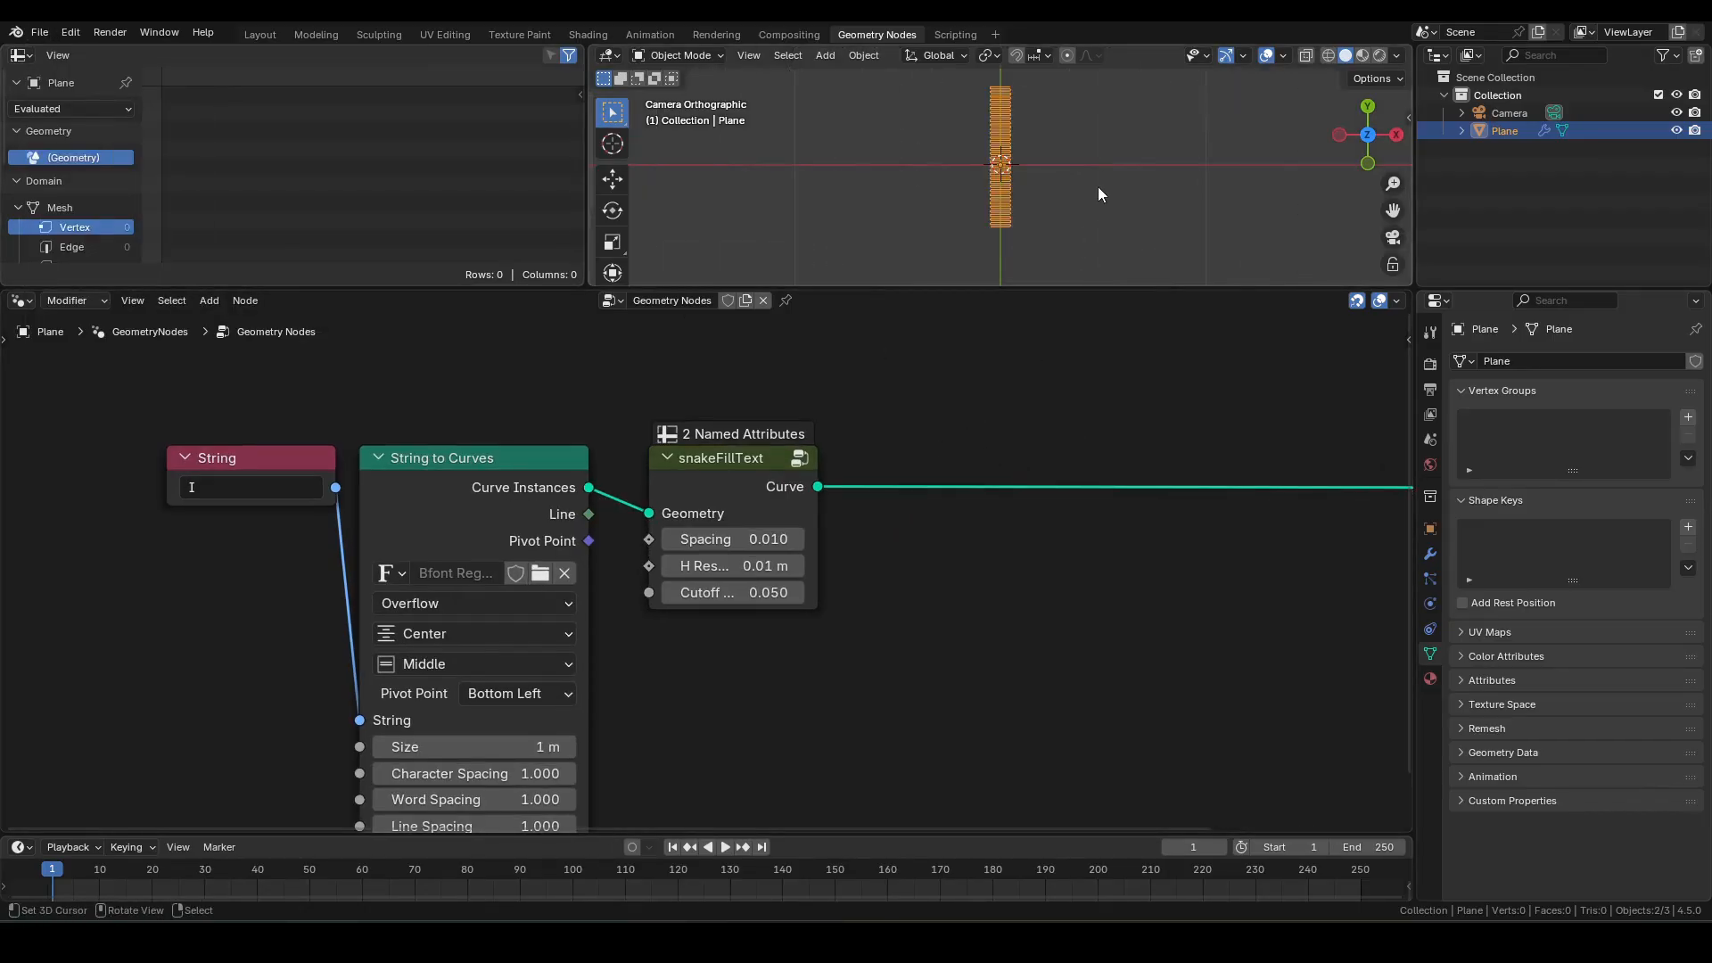
scroll(1089, 216, "up", 3)
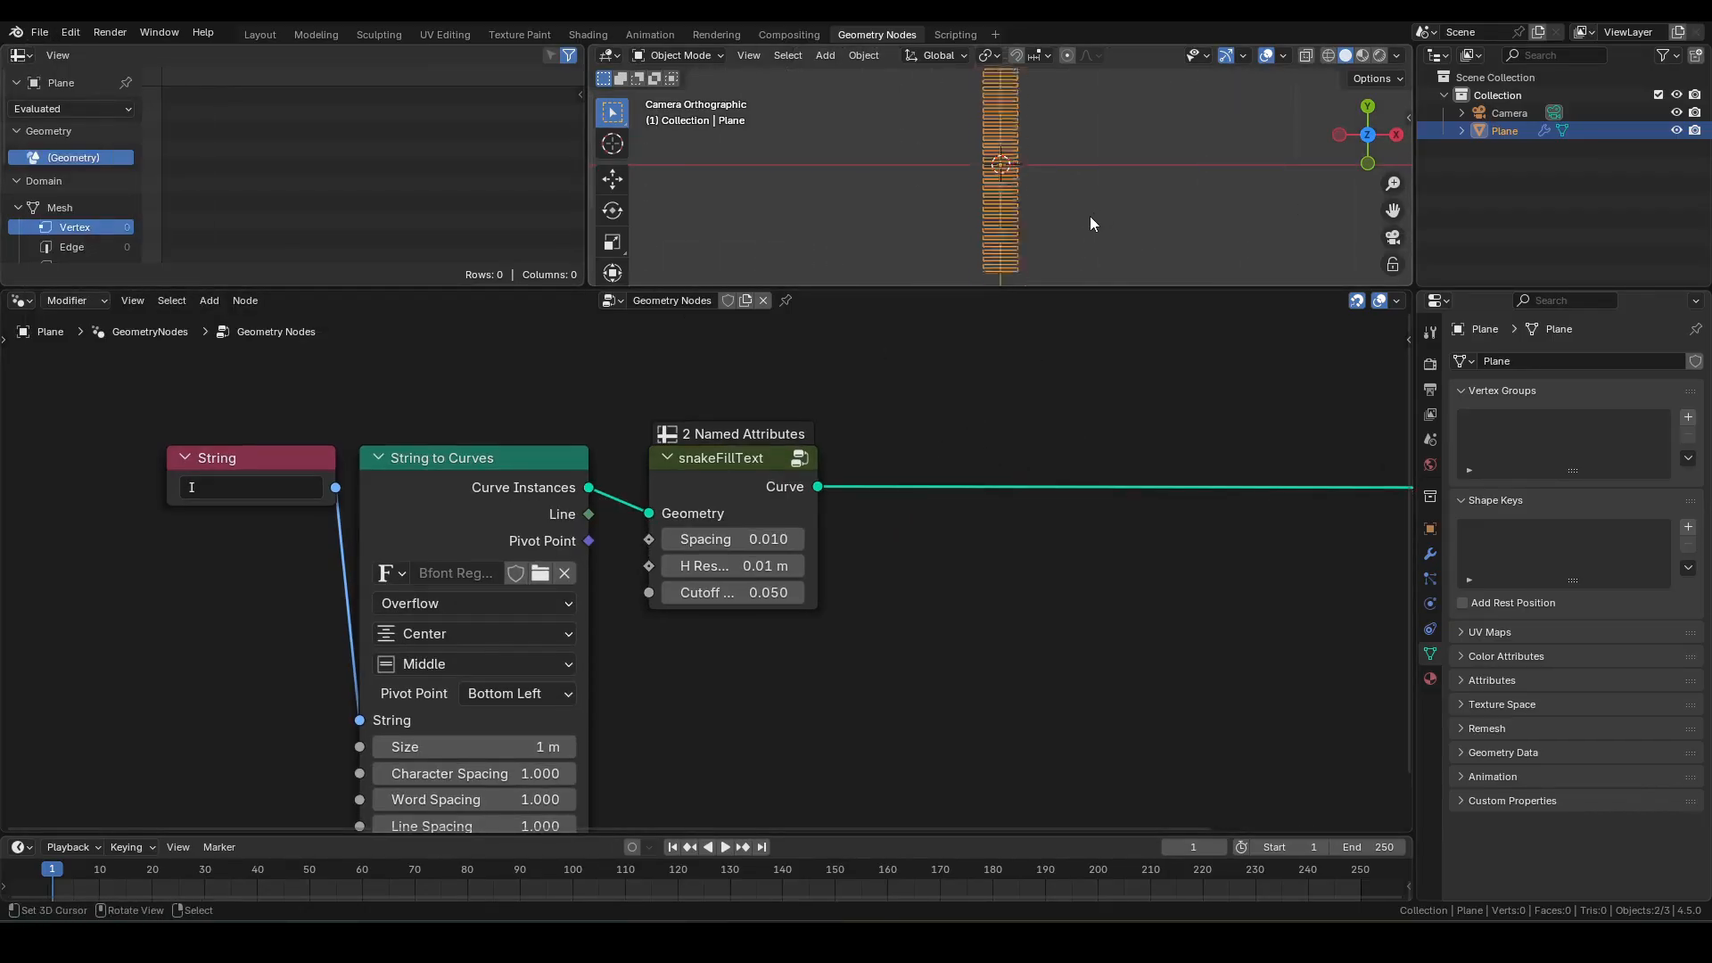
left_click(731, 539)
type("0.02")
key("Return")
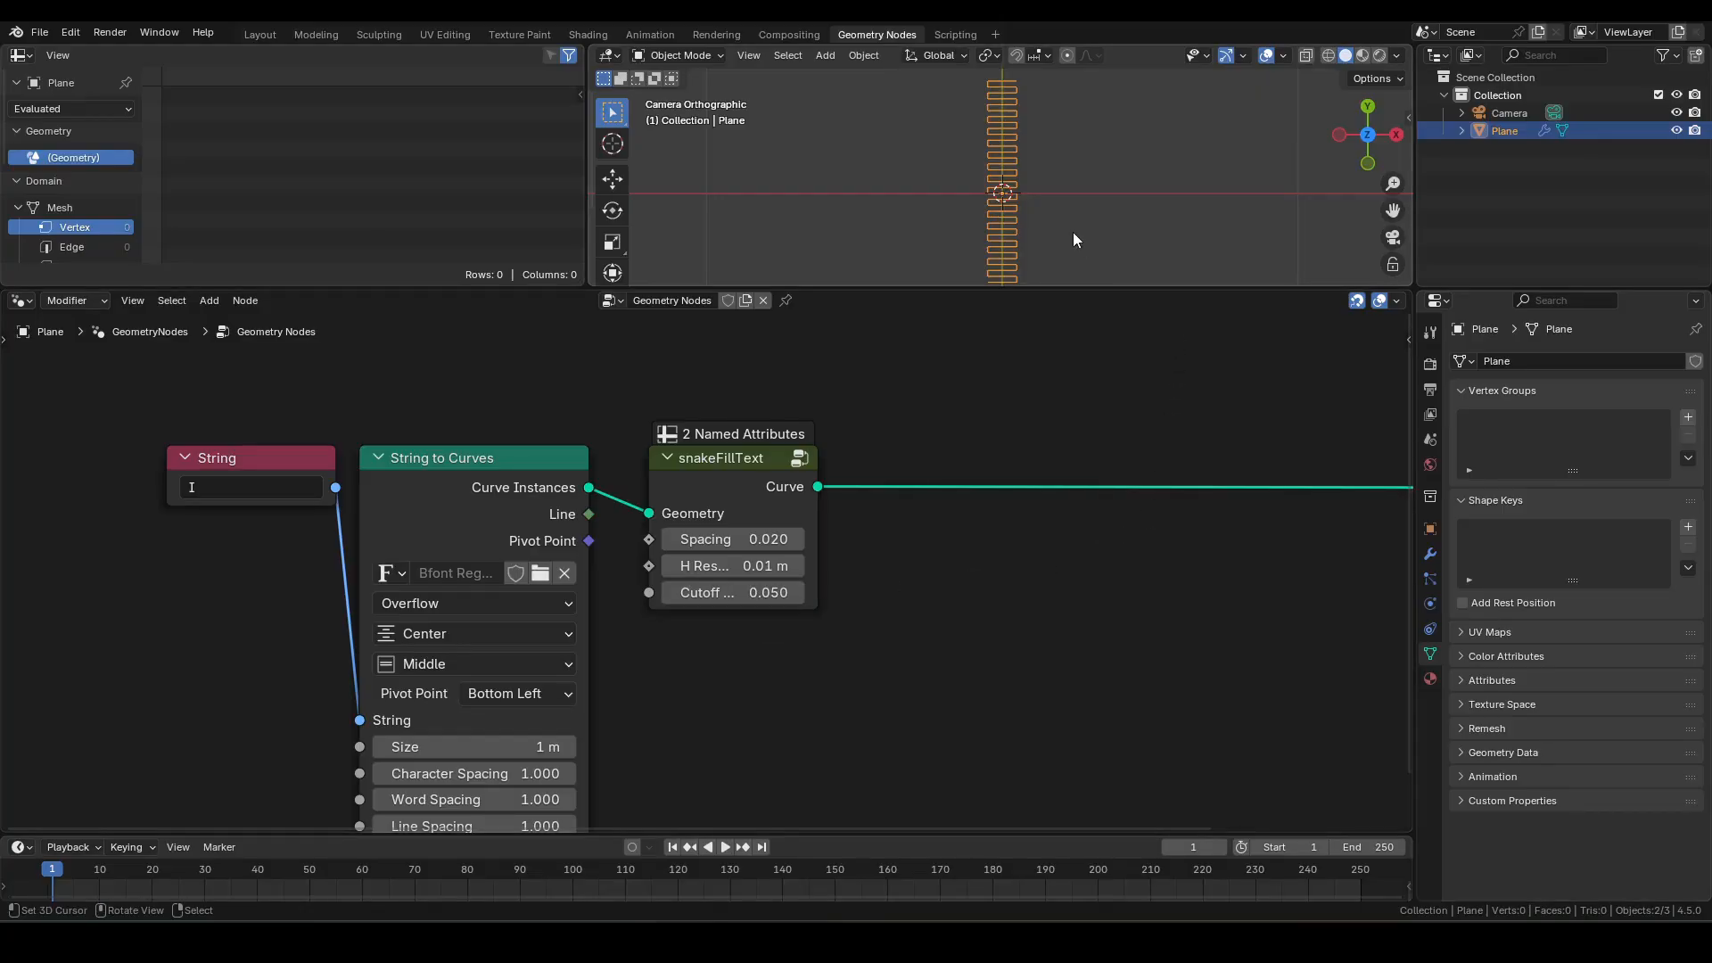
- Maximize the 3D viewport and frame the filled letter together with the left part of the camera border
key("ctrl+space")
scroll(948, 401, "down", 9)
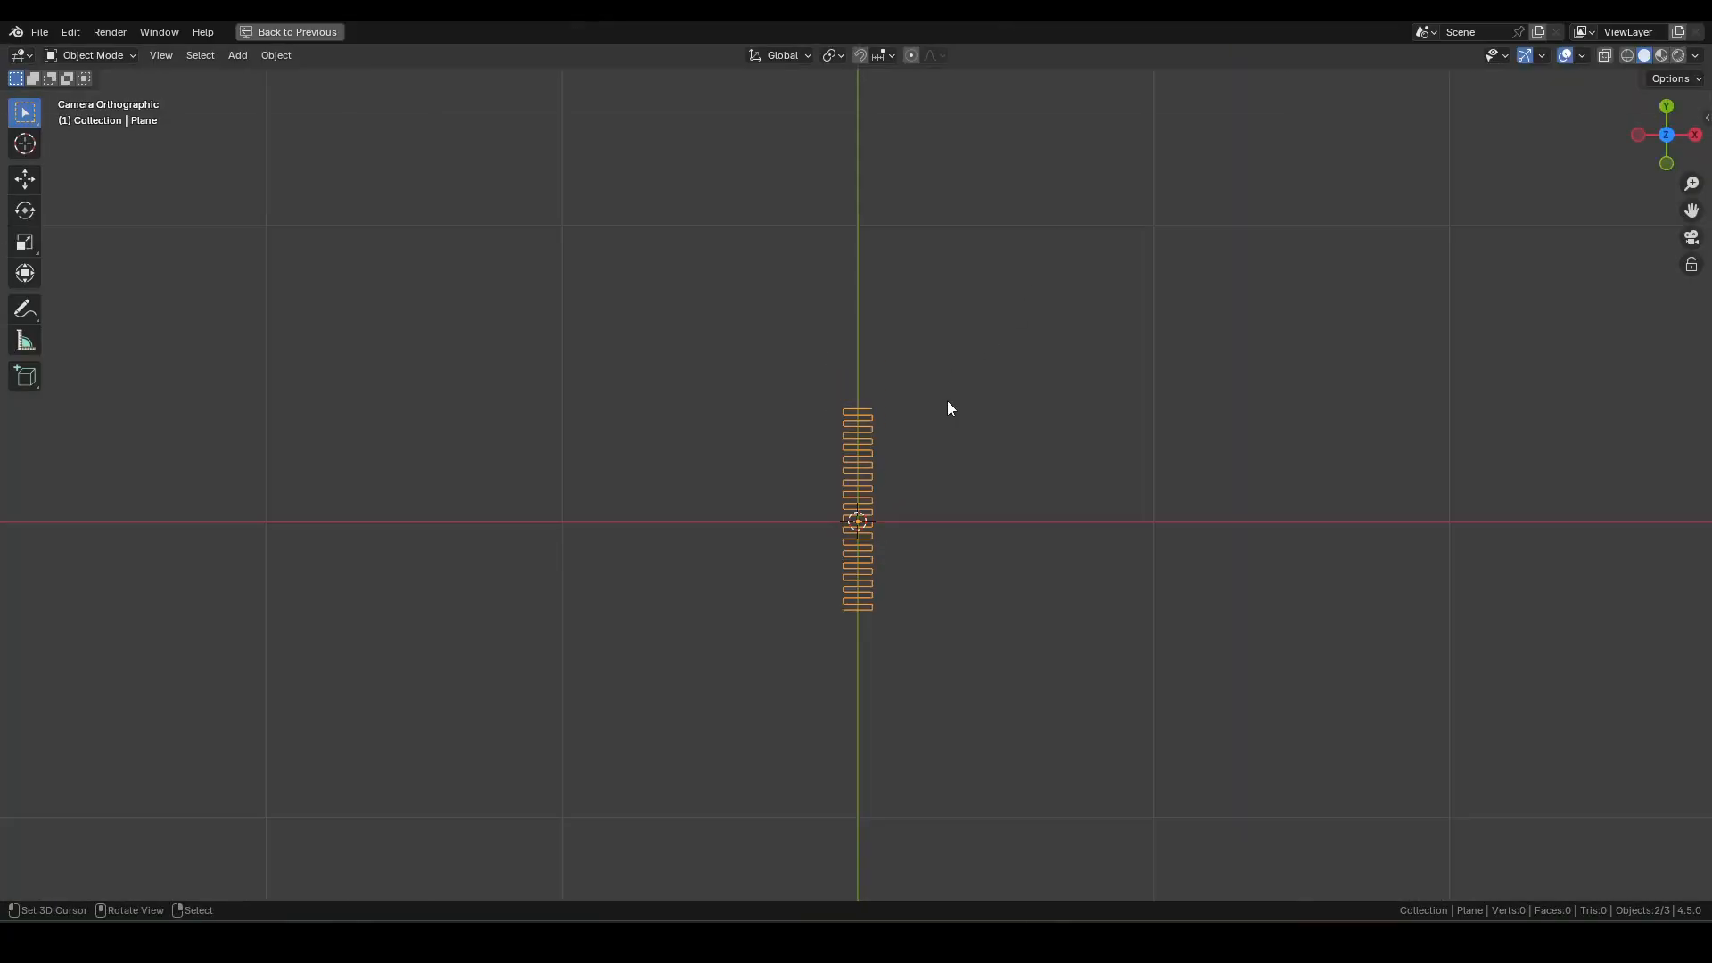
scroll(948, 406, "up", 4)
middle_click_drag(932, 437, 968, 360, "shift")
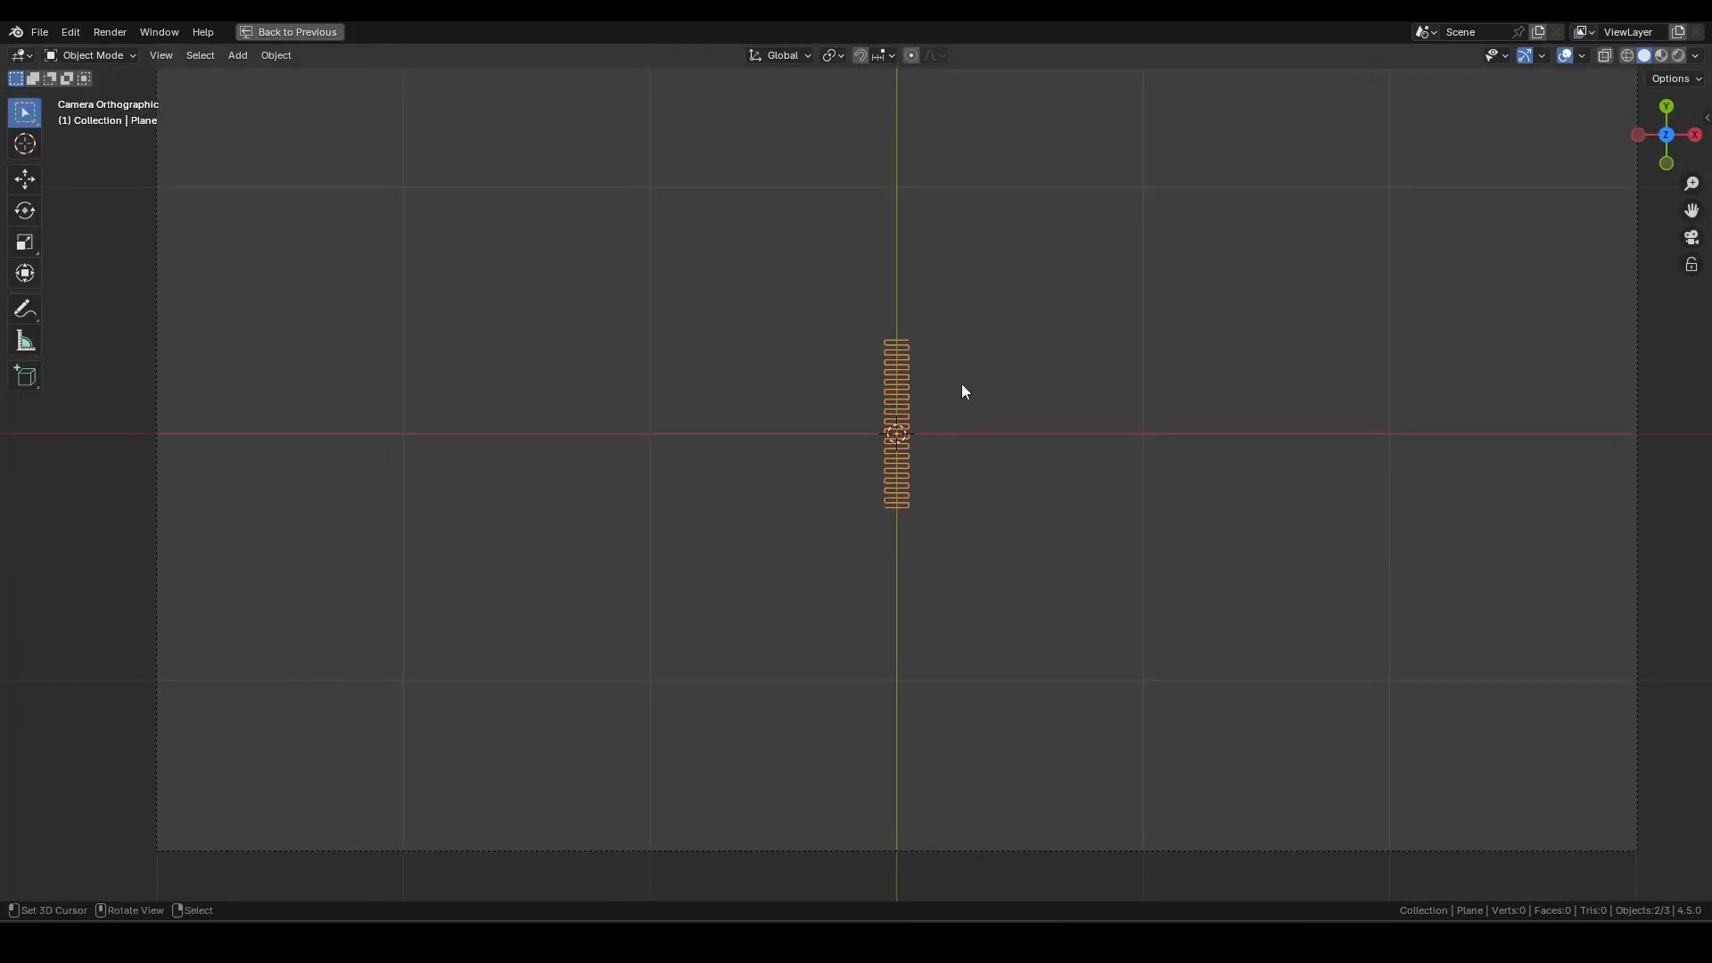
scroll(962, 384, "up", 3)
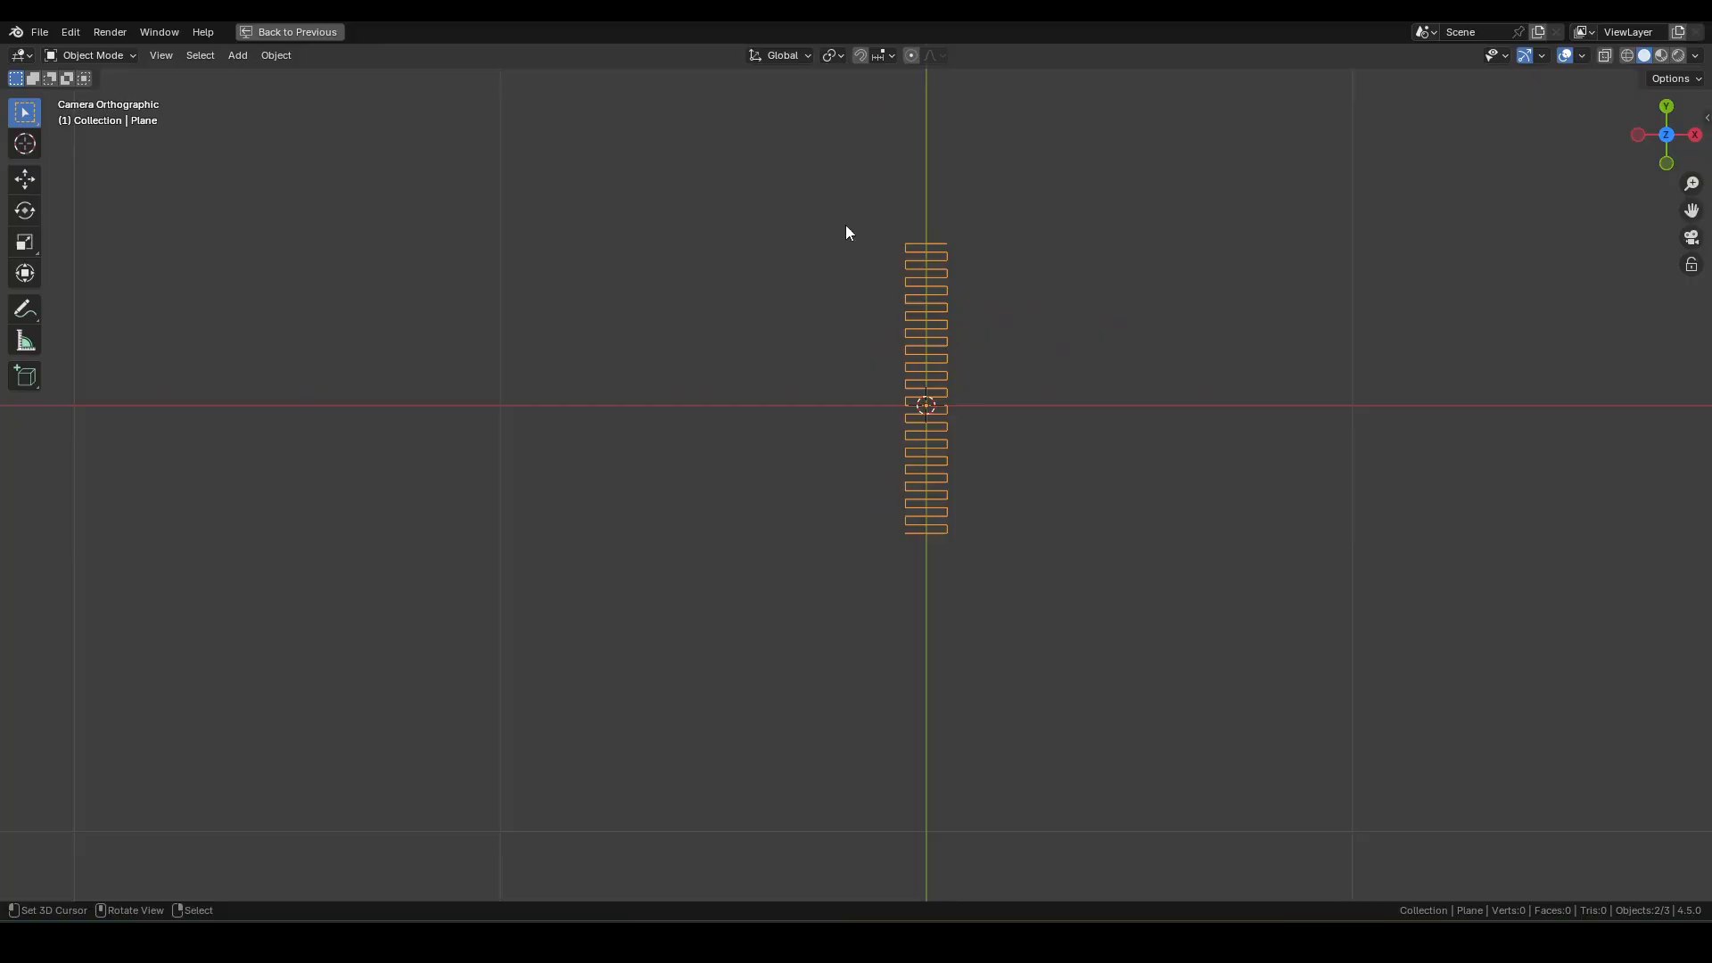
scroll(858, 499, "down", 3)
middle_click_drag(861, 505, 1083, 516, "shift")
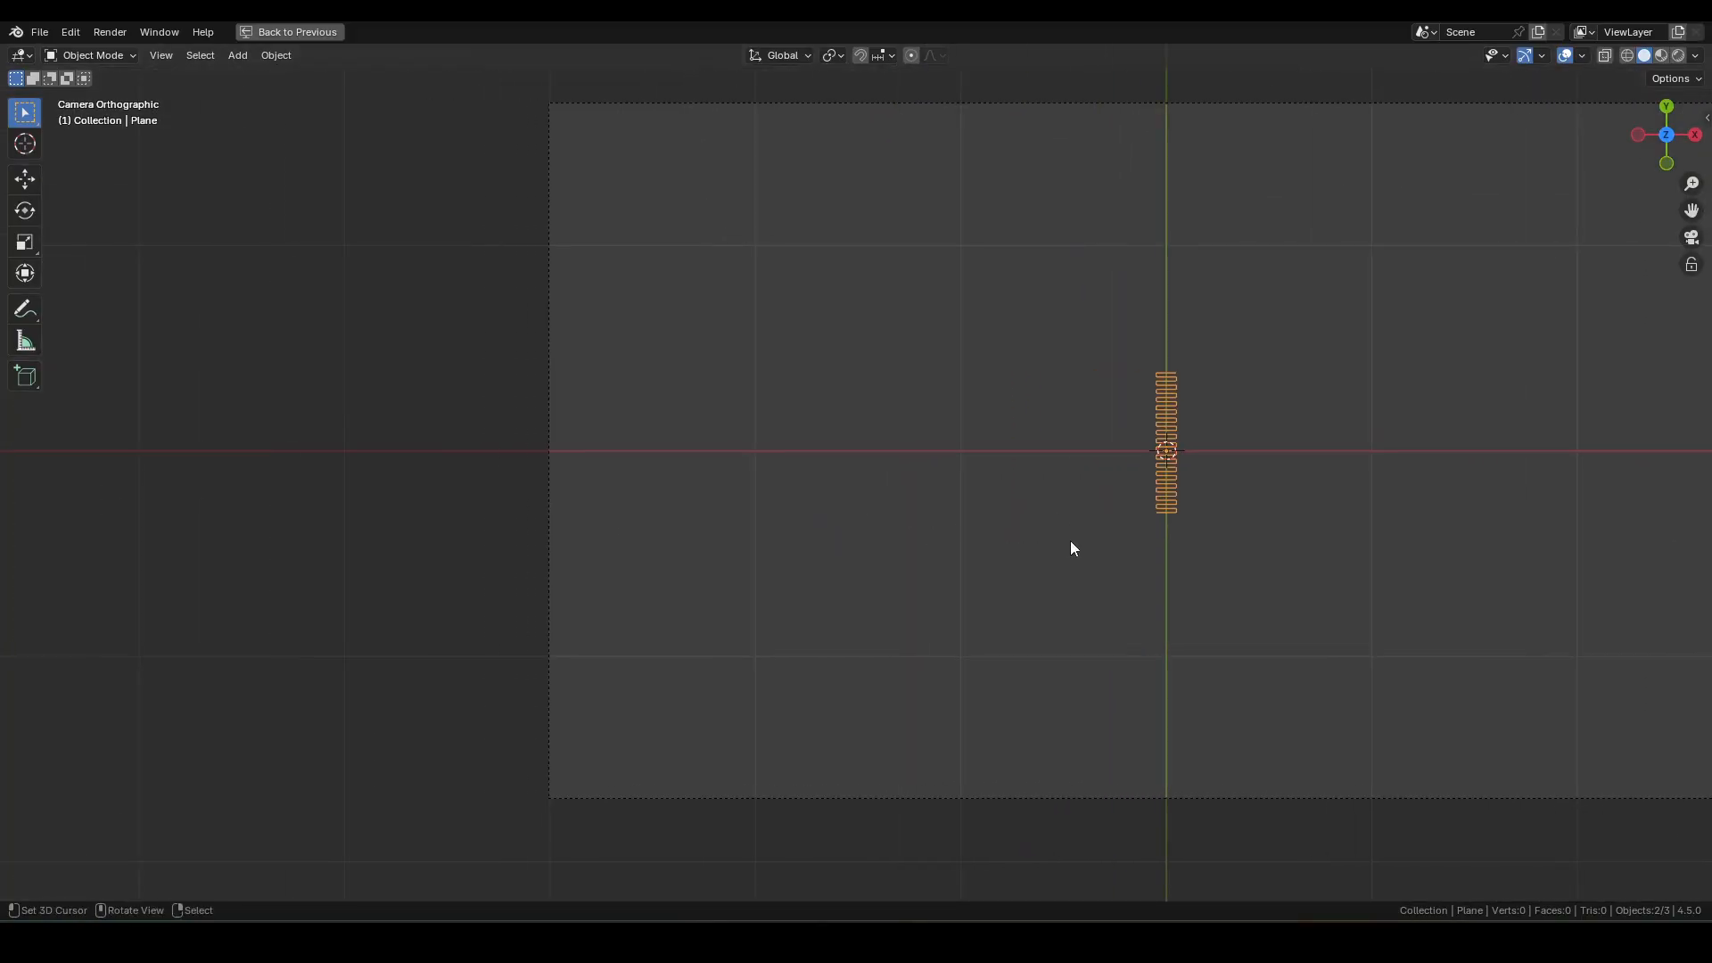
scroll(1072, 545, "up", 1)
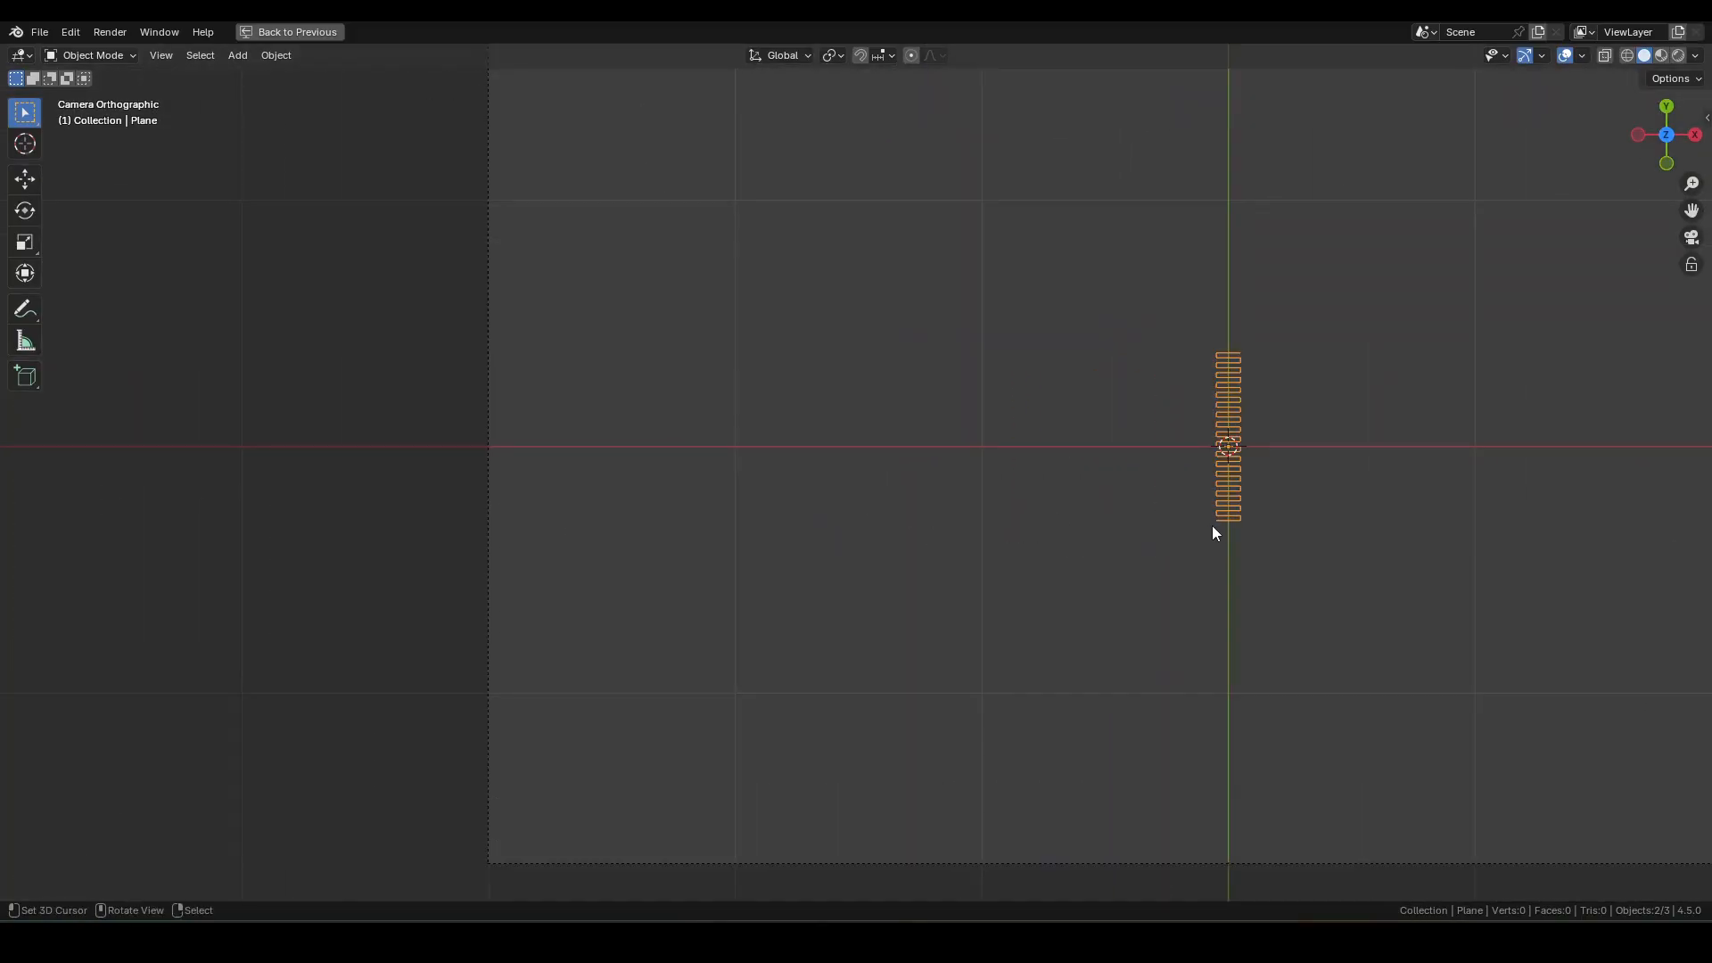
- Annotate a straight path from the letter's lower-left corner past the camera border, a wavy return to the border, and a curve along the letter's right side
key("d")
key("Escape")
key("d")
left_click_drag(1216, 521, 44, 505)
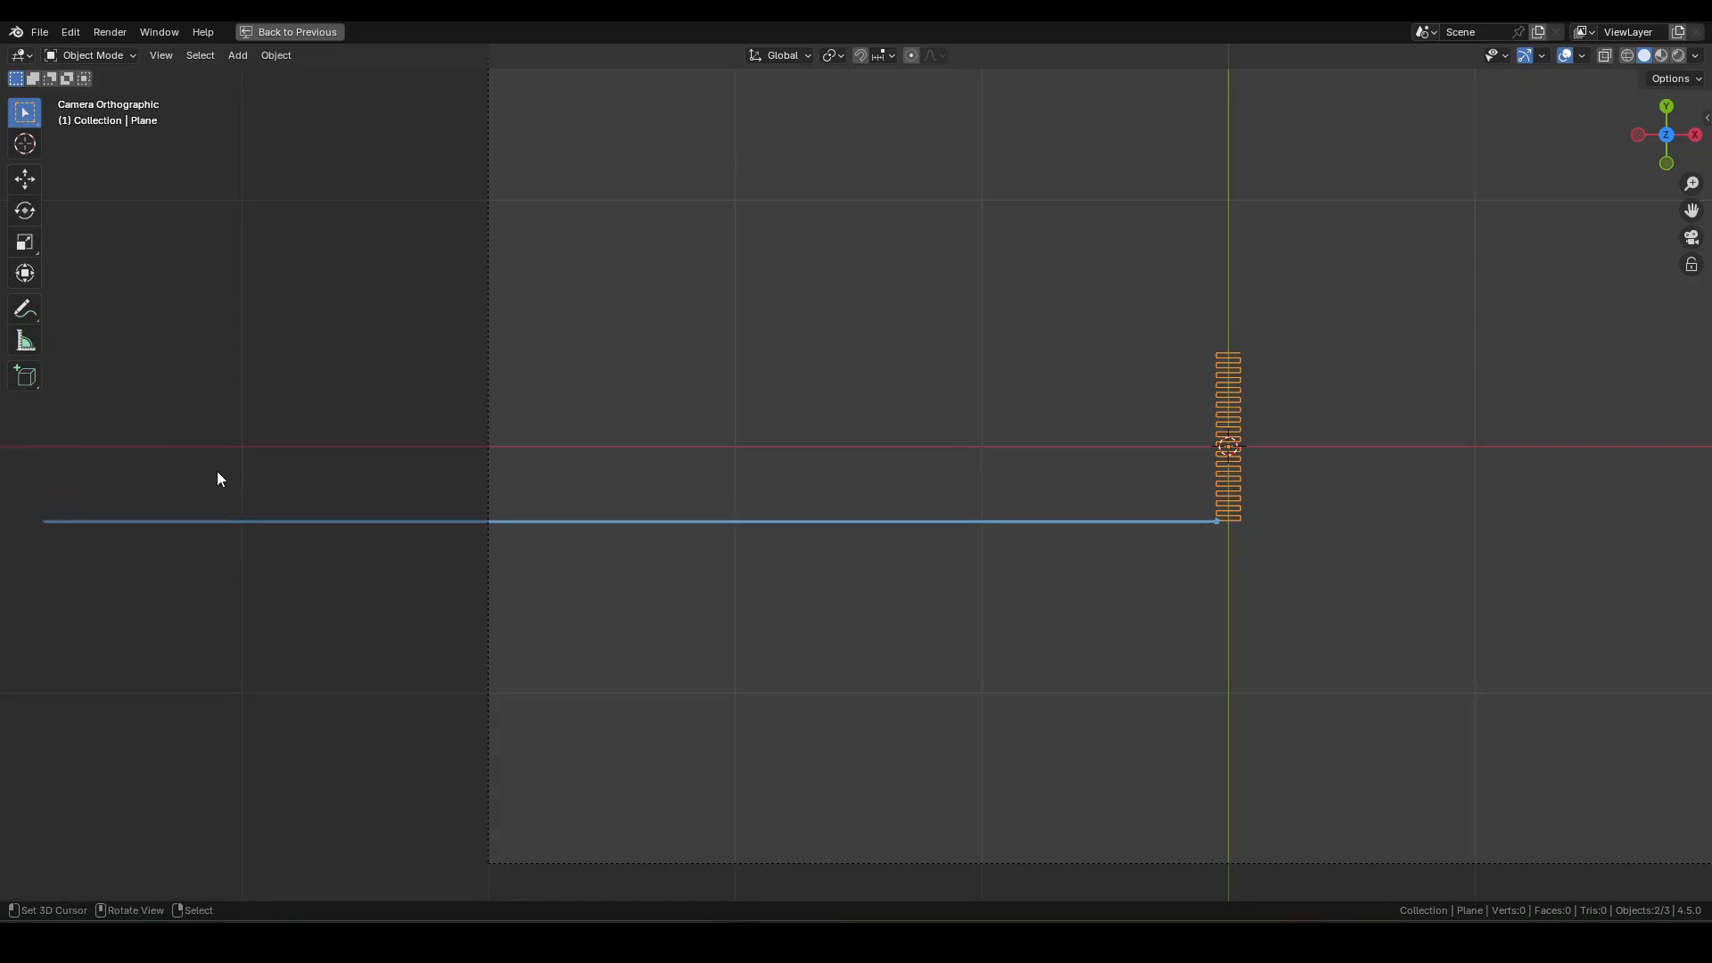
key("d")
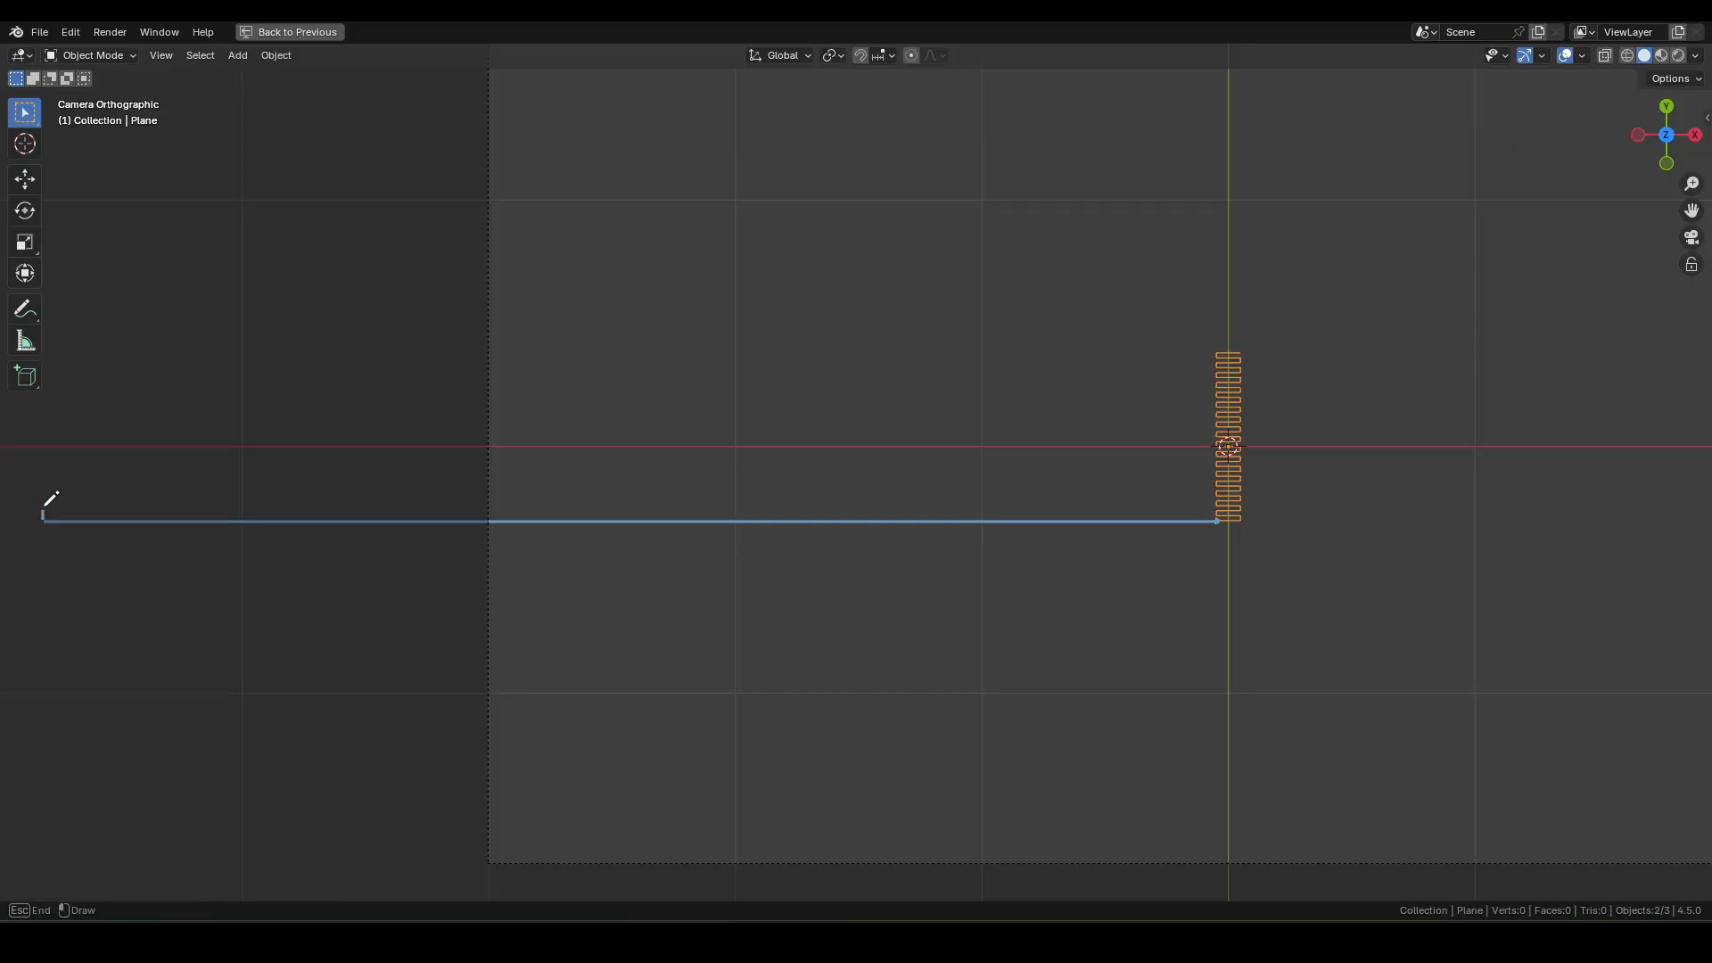
mouse_move(43, 518)
left_mouse_down()
mouse_move(227, 457)
mouse_move(491, 529)
left_mouse_up()
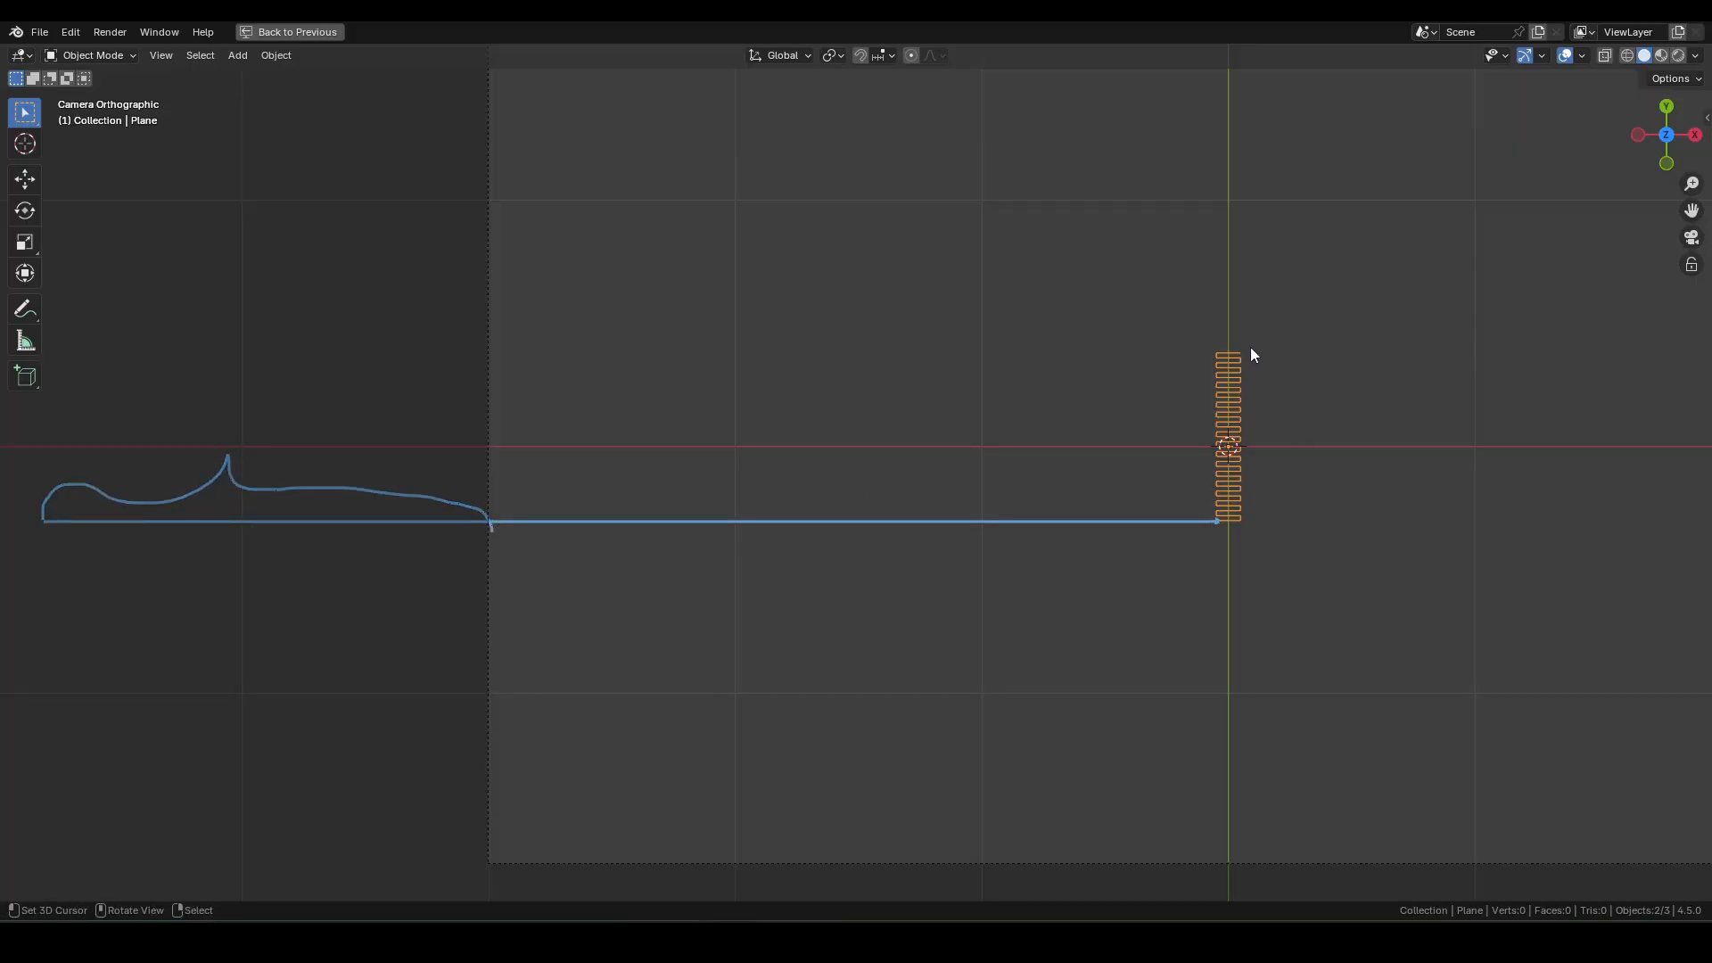
key("d")
mouse_move(1245, 355)
left_mouse_down()
mouse_move(1283, 494)
mouse_move(1238, 525)
left_mouse_up()
scroll(1212, 549, "up", 2)
scroll(1321, 547, "down", 2)
- Restore the full workspace layout and add a For Each Element zone set to the Spline domain
key("ctrl+space")
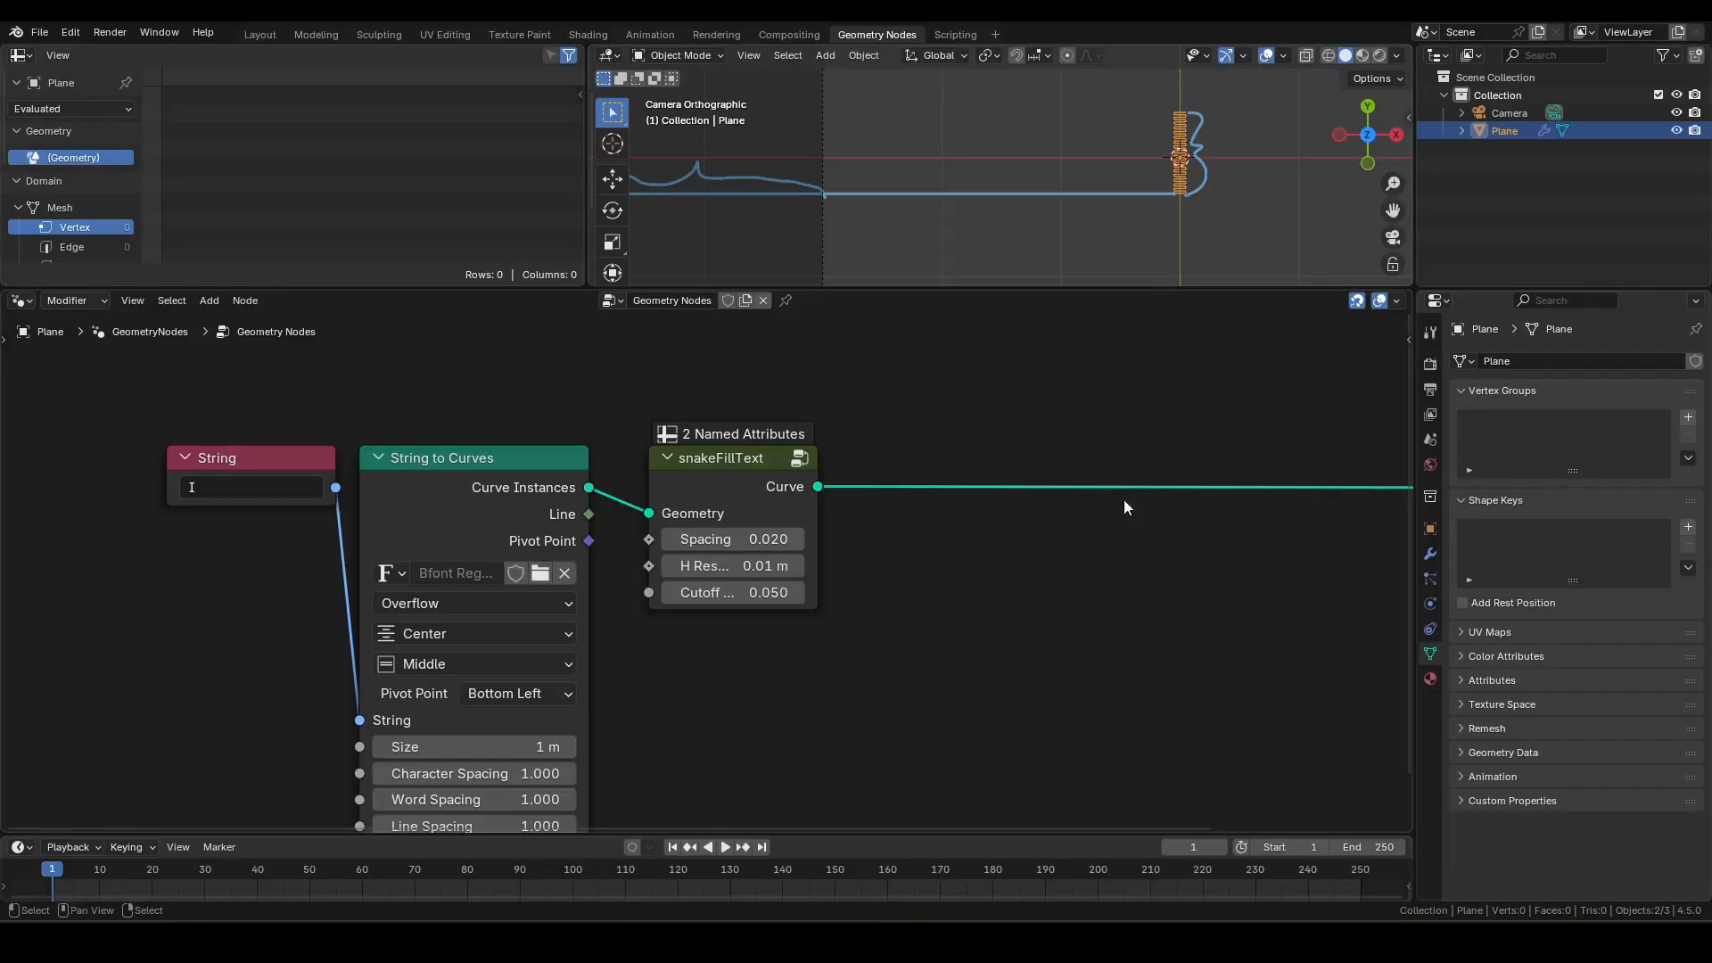
scroll(988, 187, "down", 2)
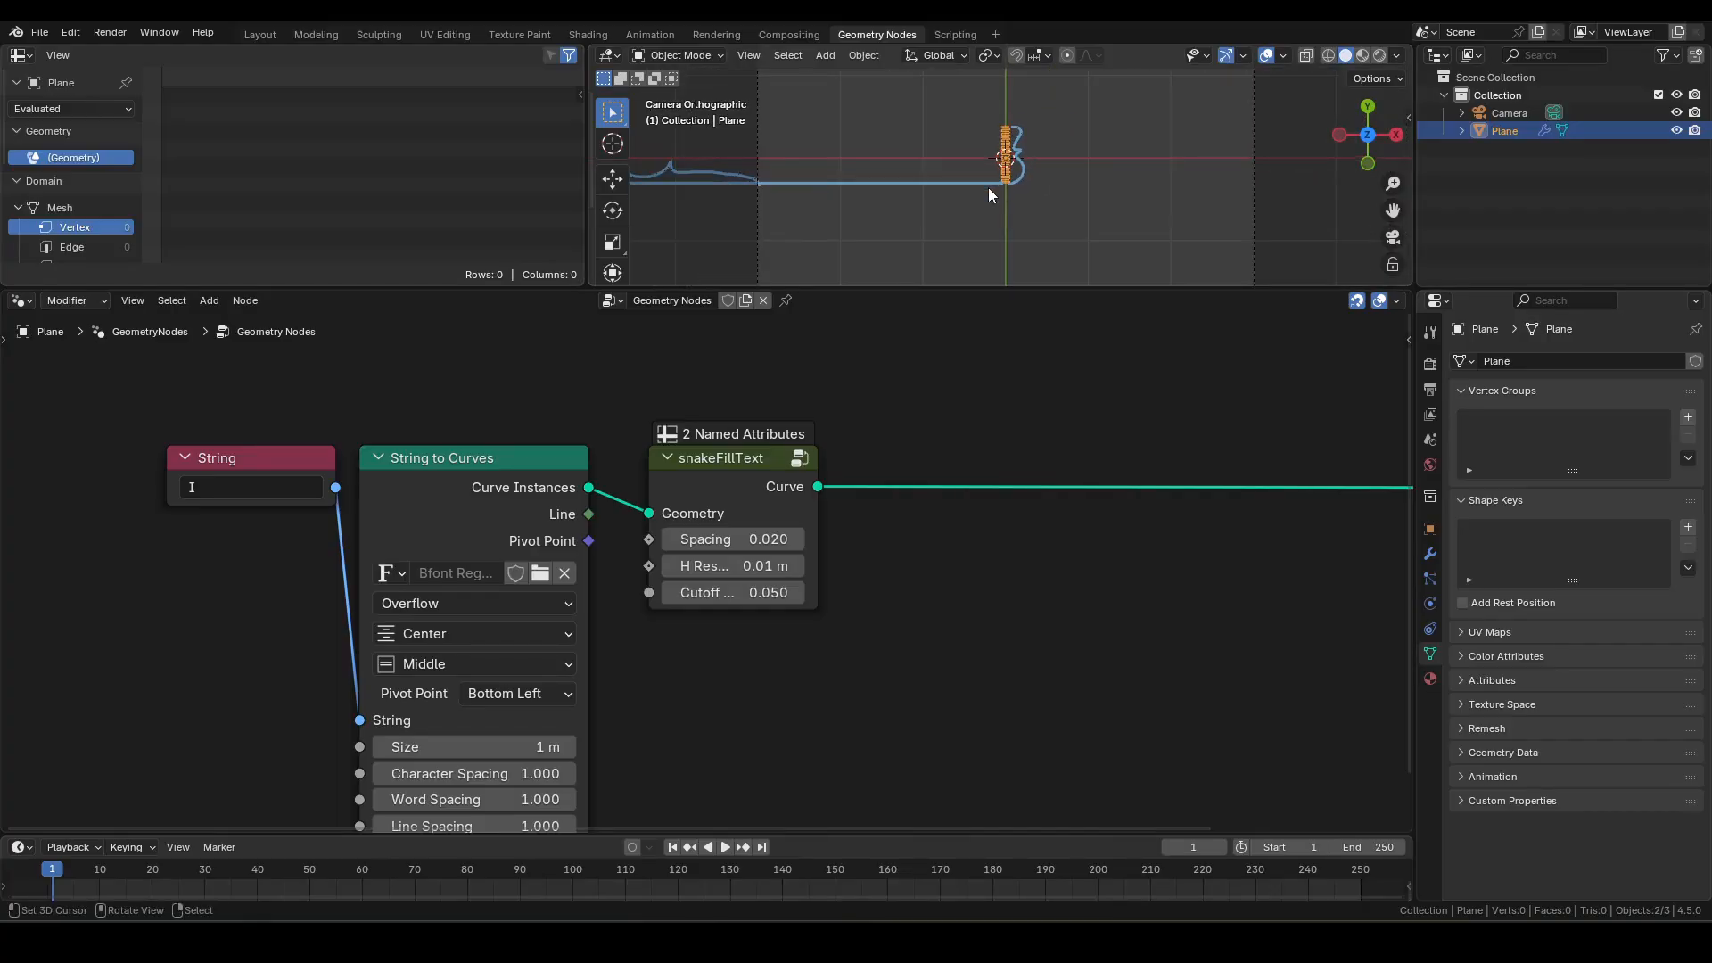
middle_click_drag(1039, 478, 825, 526)
scroll(778, 556, "up", 1)
key("shift+a")
type("fes")
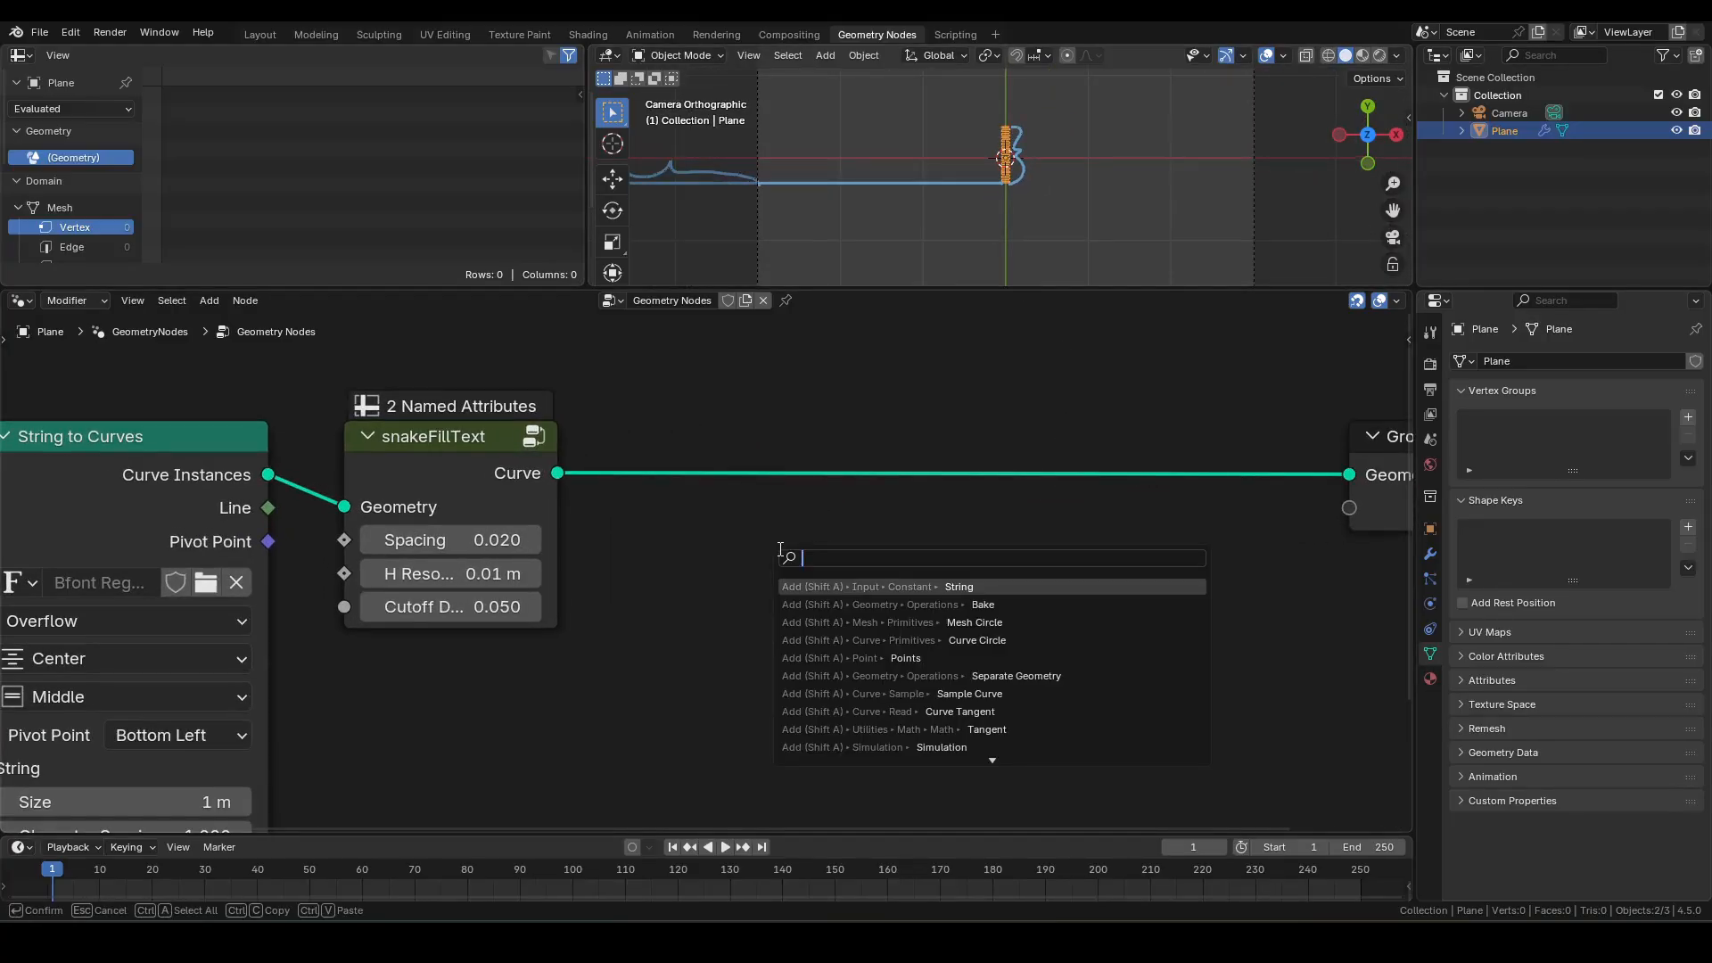
key("Return")
left_click(876, 533)
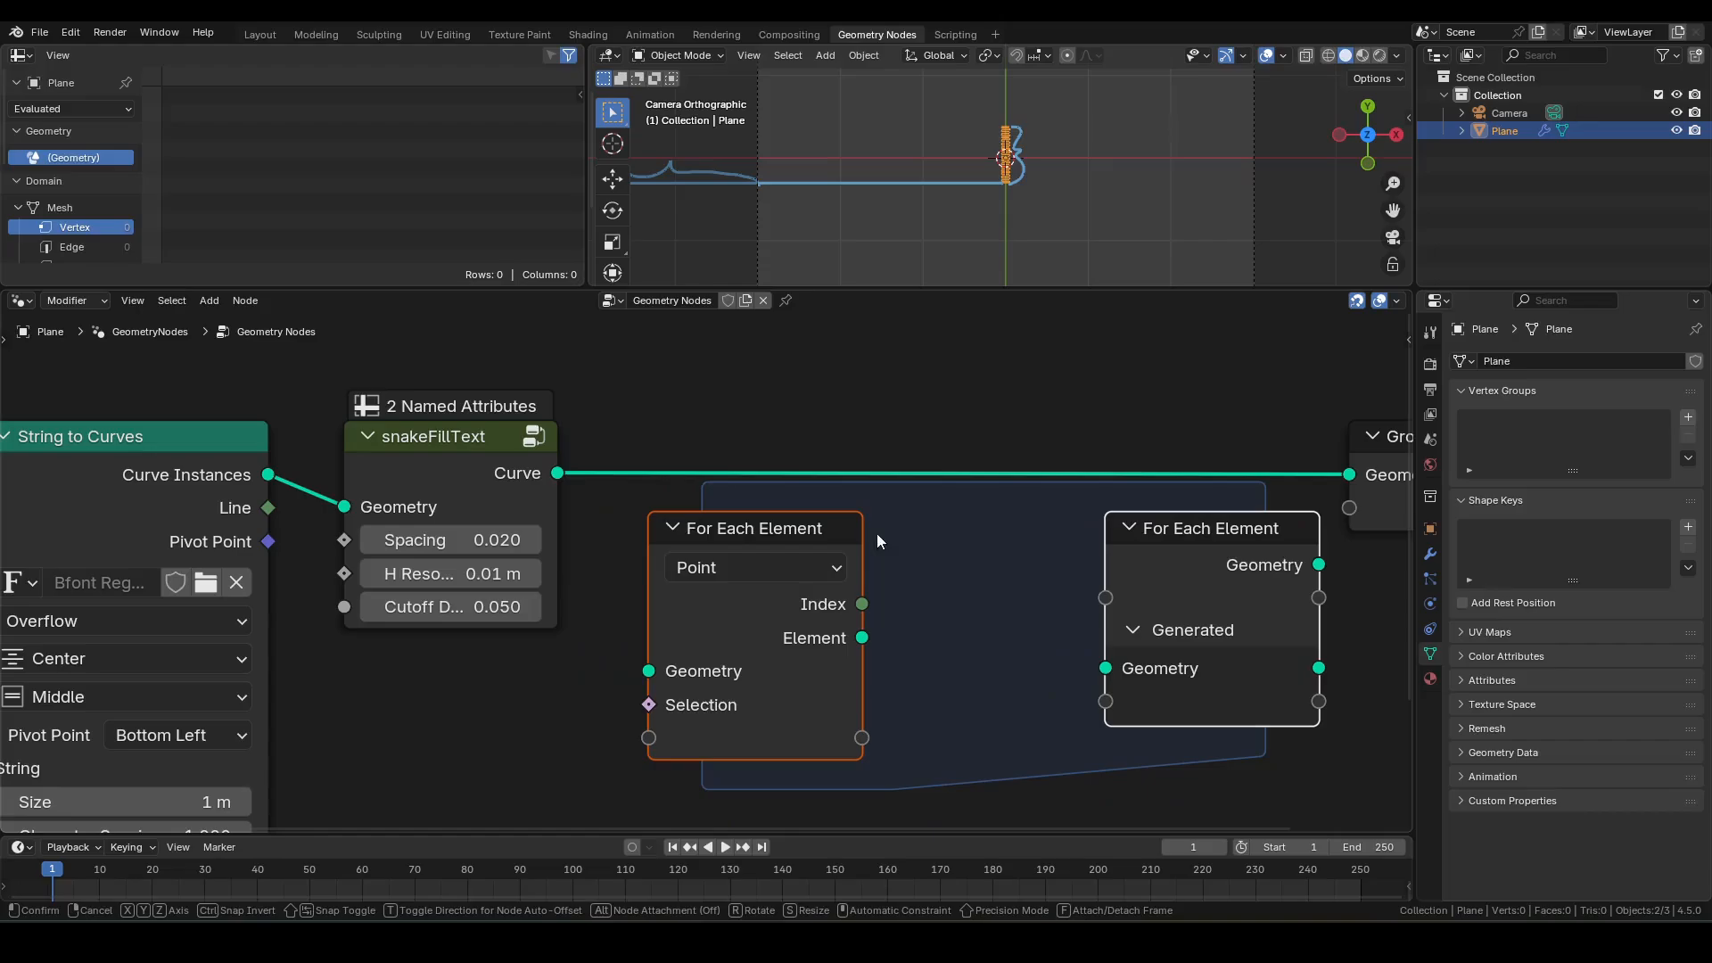
left_click(749, 568)
key("s")
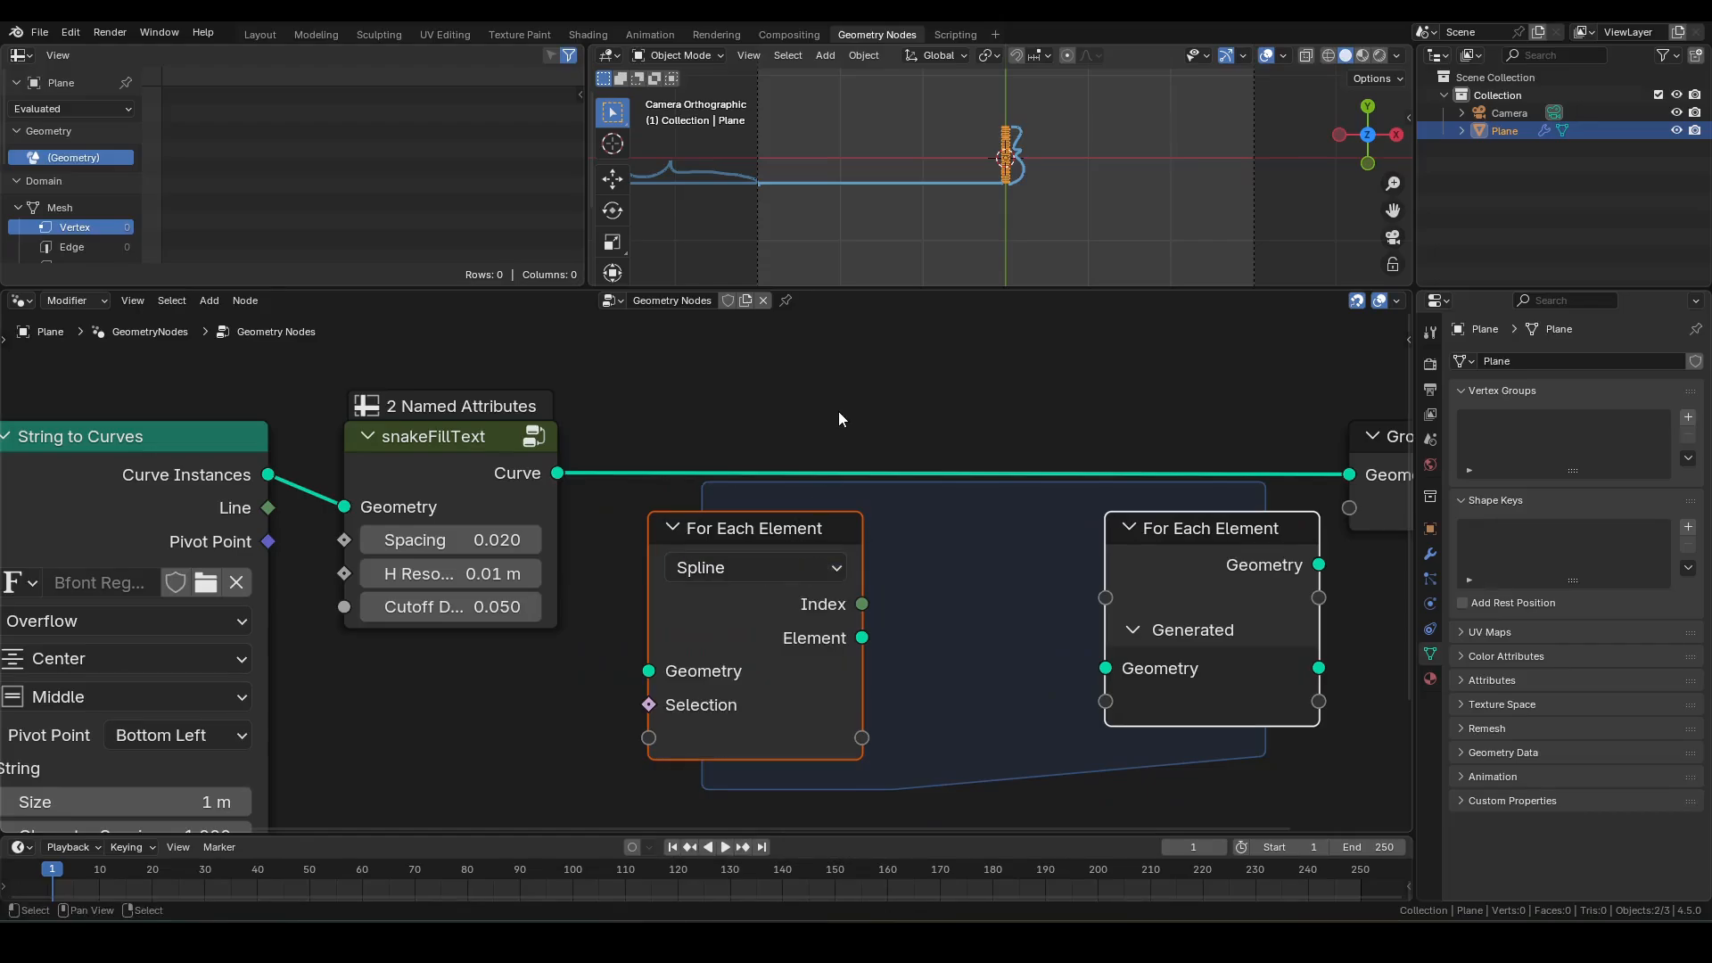
- Insert the For Each Element zone between snakeFillText and Group Output, passing Element to Generated Geometry and linking that output to Group Output
left_click_drag(754, 522, 723, 444)
middle_click_drag(1239, 510, 984, 510)
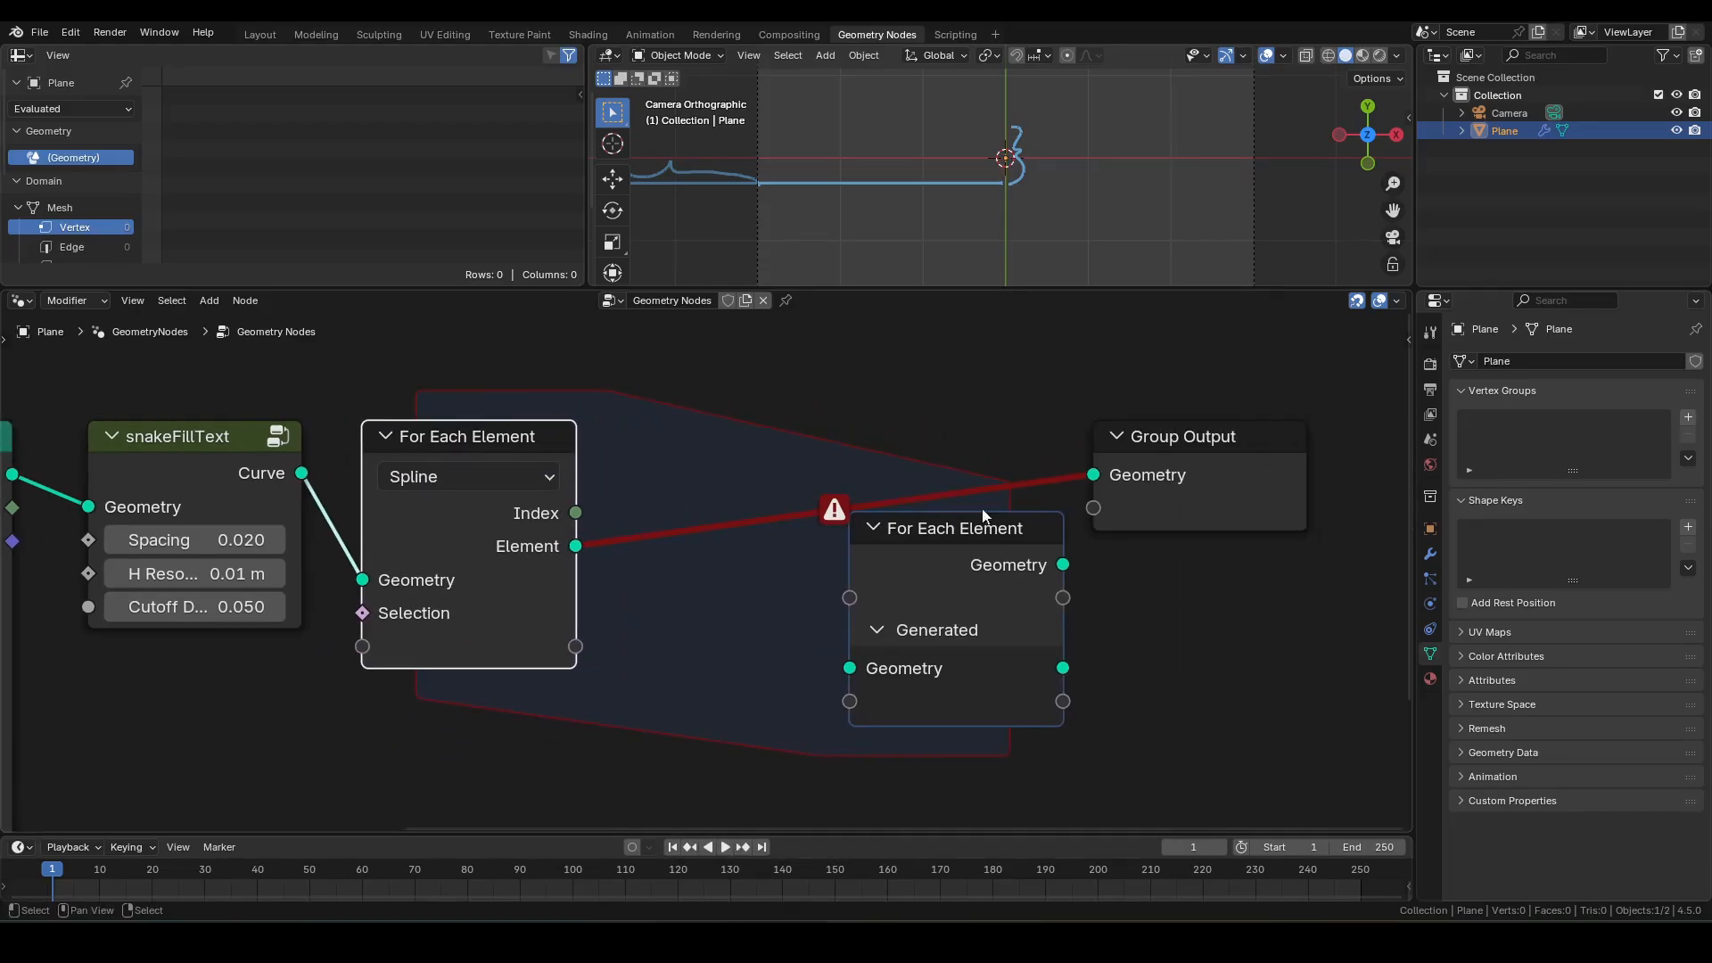
left_click_drag(984, 549, 986, 452)
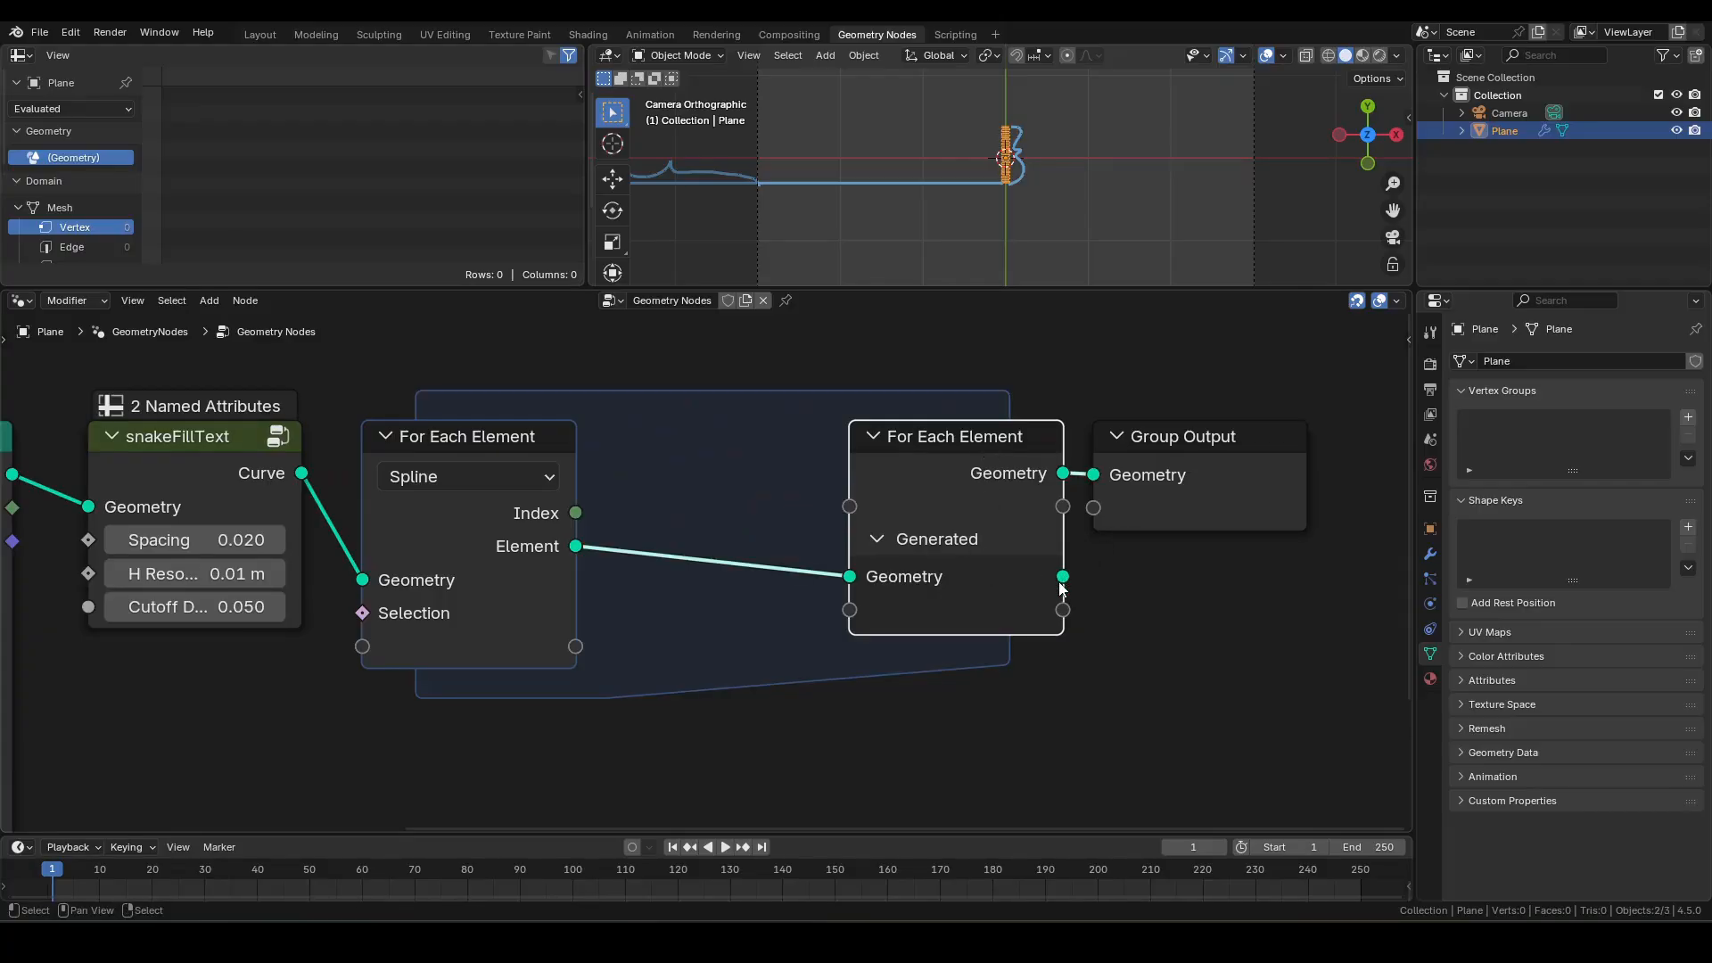
left_click_drag(1062, 577, 1093, 475)
- Widen the zone by moving its output node and the Group Output node farther from the zone's input node
scroll(463, 544, "down", 4)
left_click_drag(631, 411, 1073, 697)
key("g")
left_click(1265, 594)
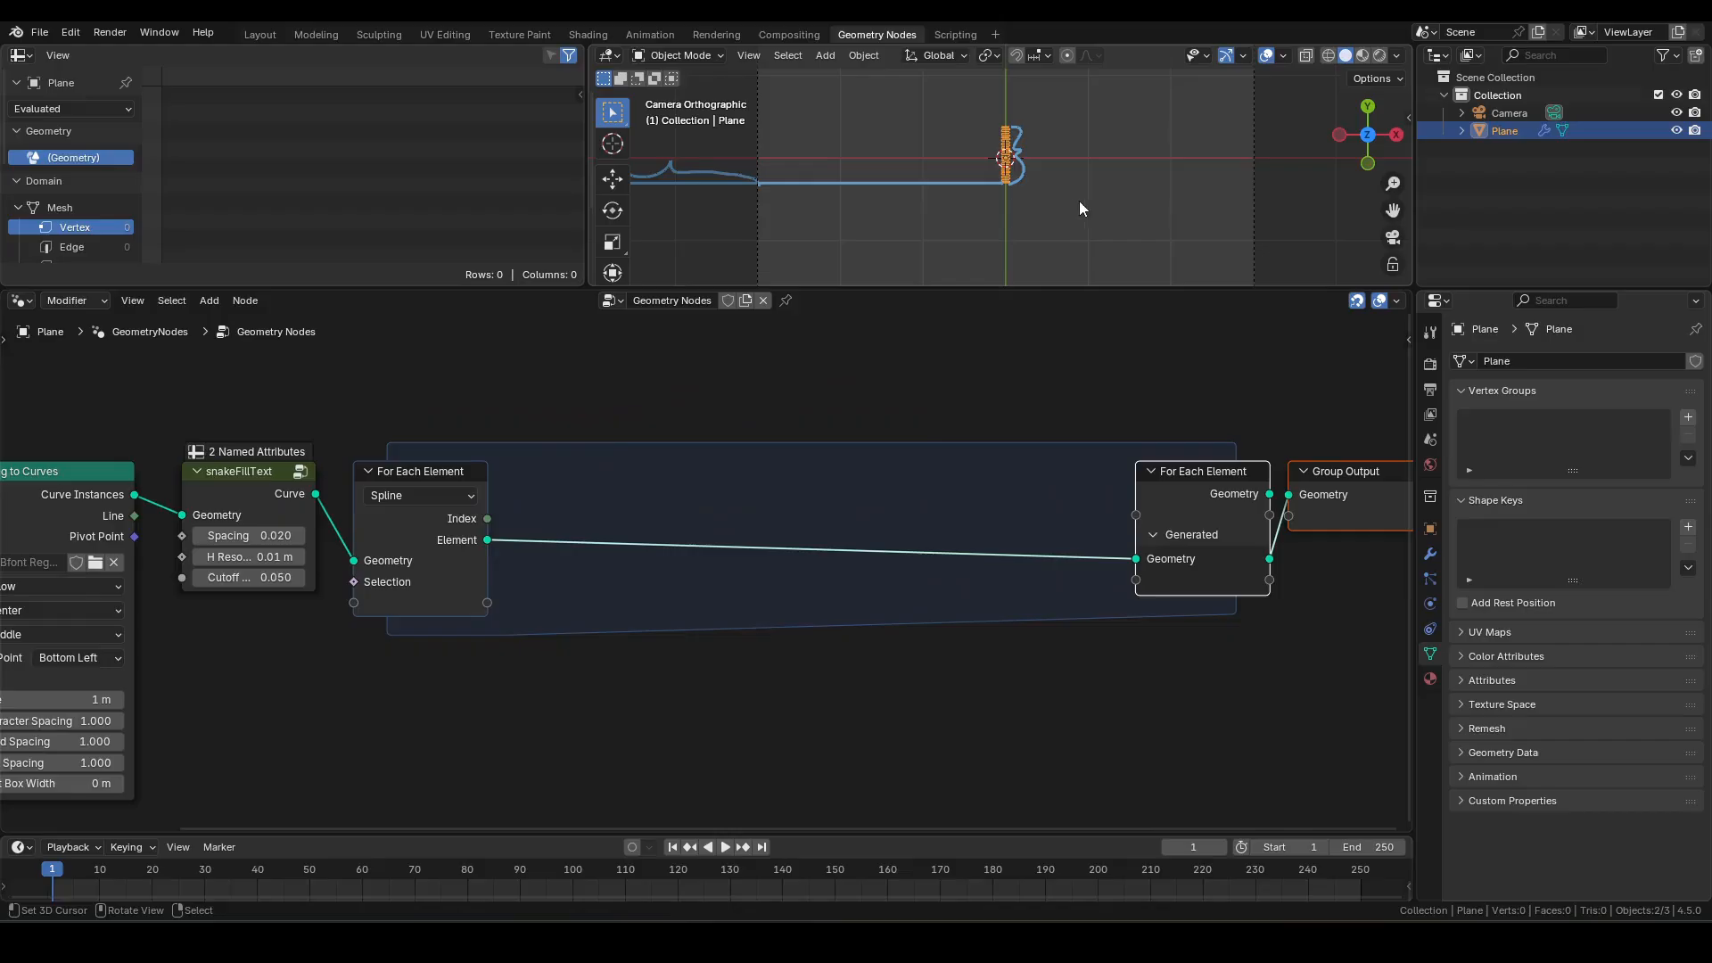
- Add a Sample Curve node inside the zone, with its Curves input fed by Element
scroll(1079, 201, "up", 5)
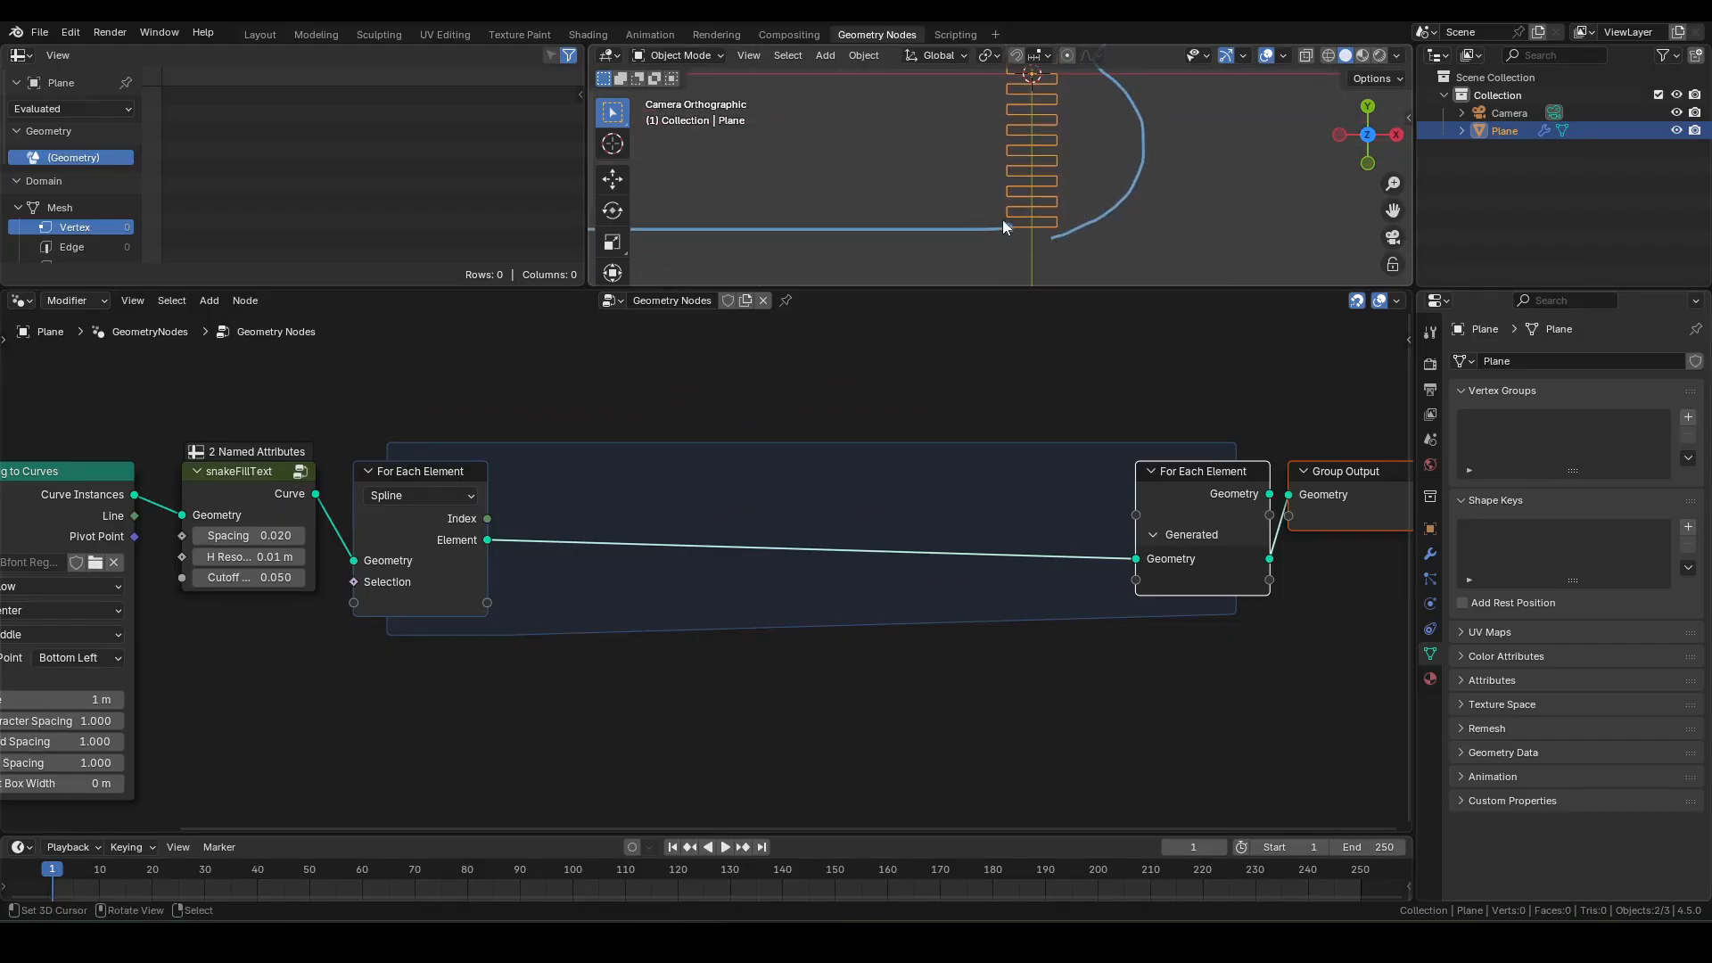
middle_click_drag(706, 607, 768, 585)
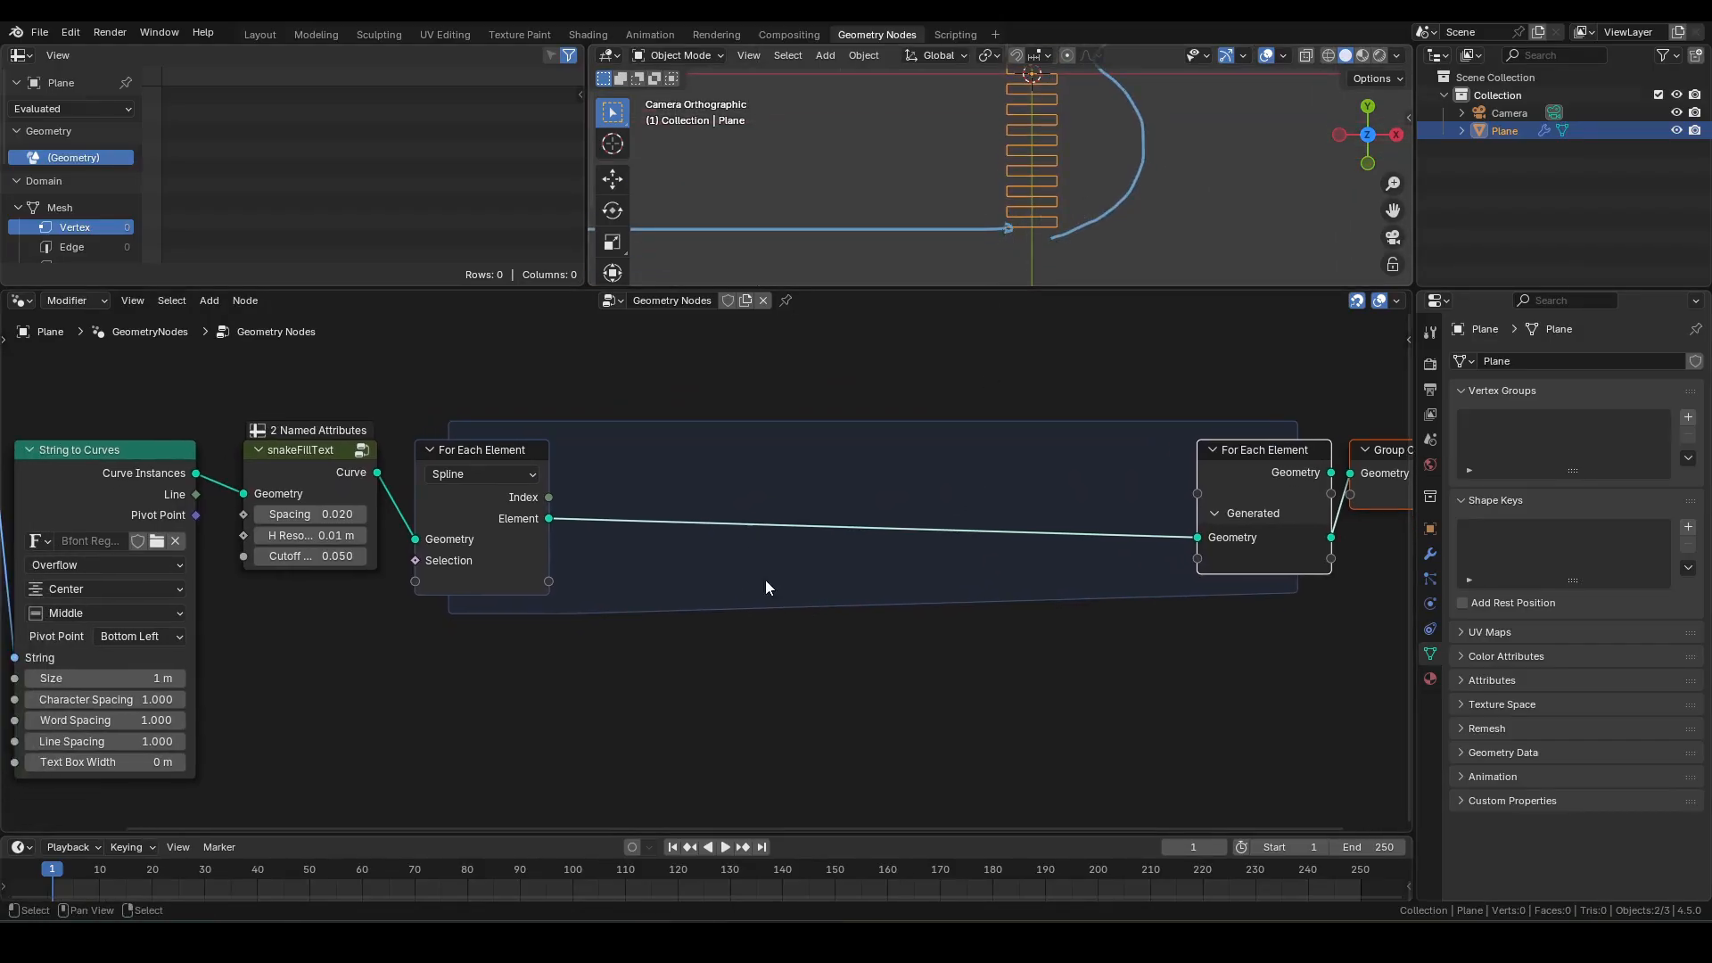
left_click_drag(550, 519, 625, 733)
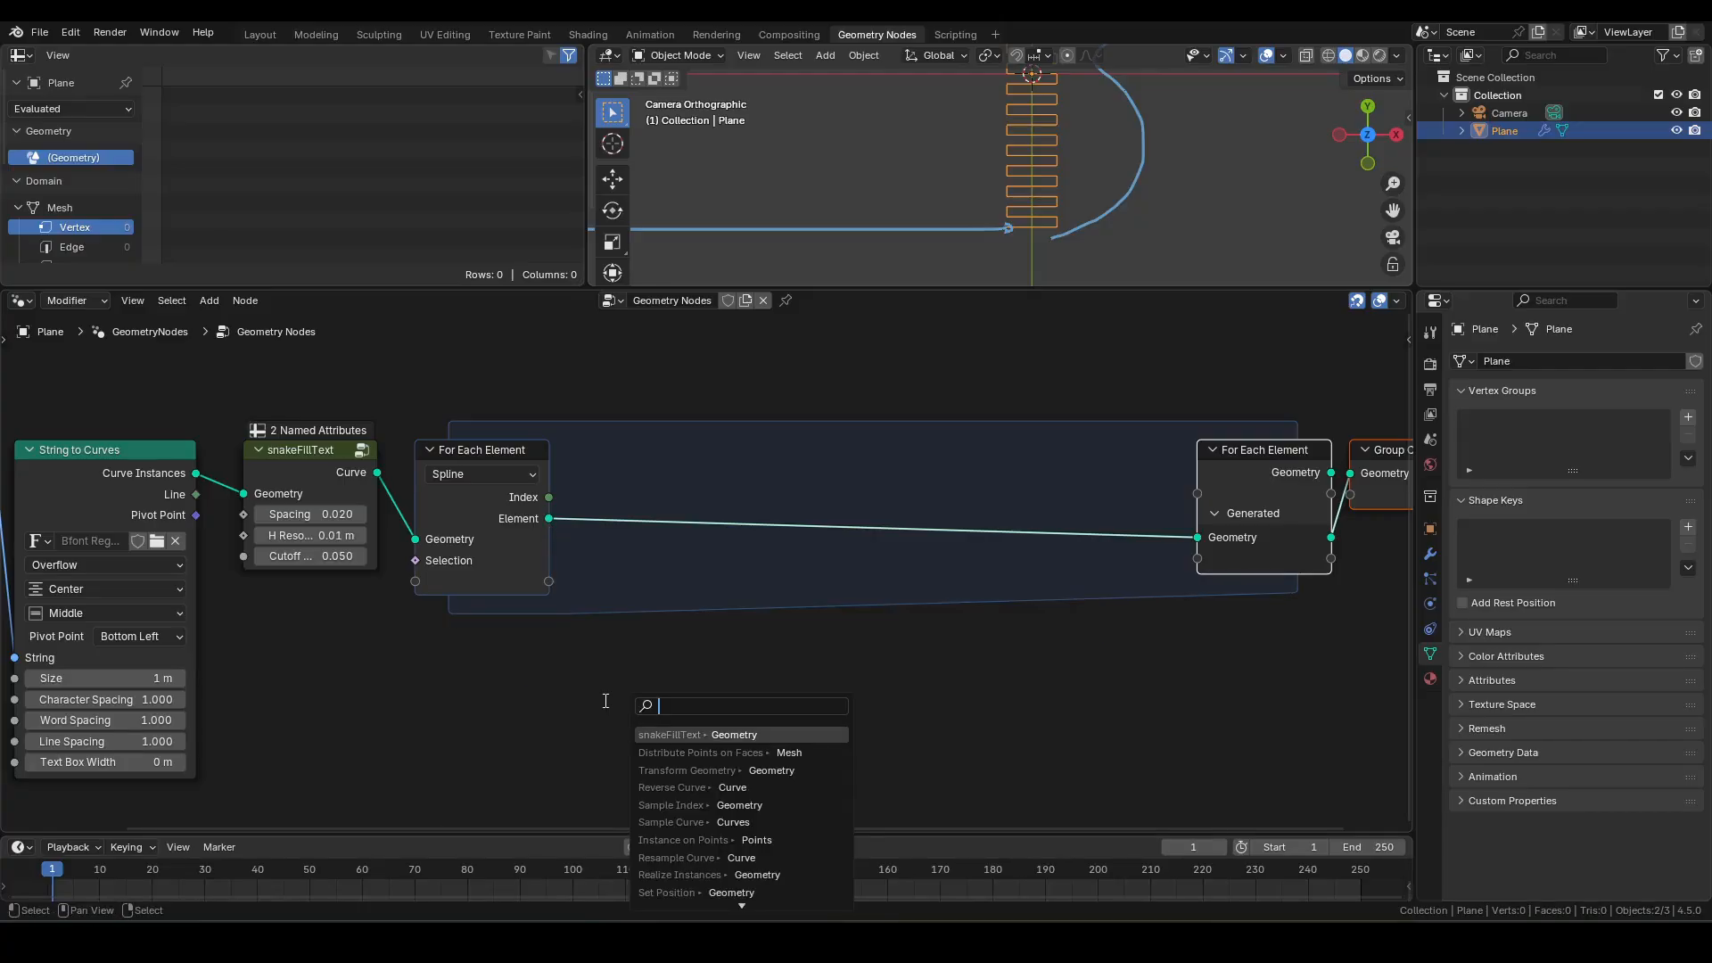
type("sample cu")
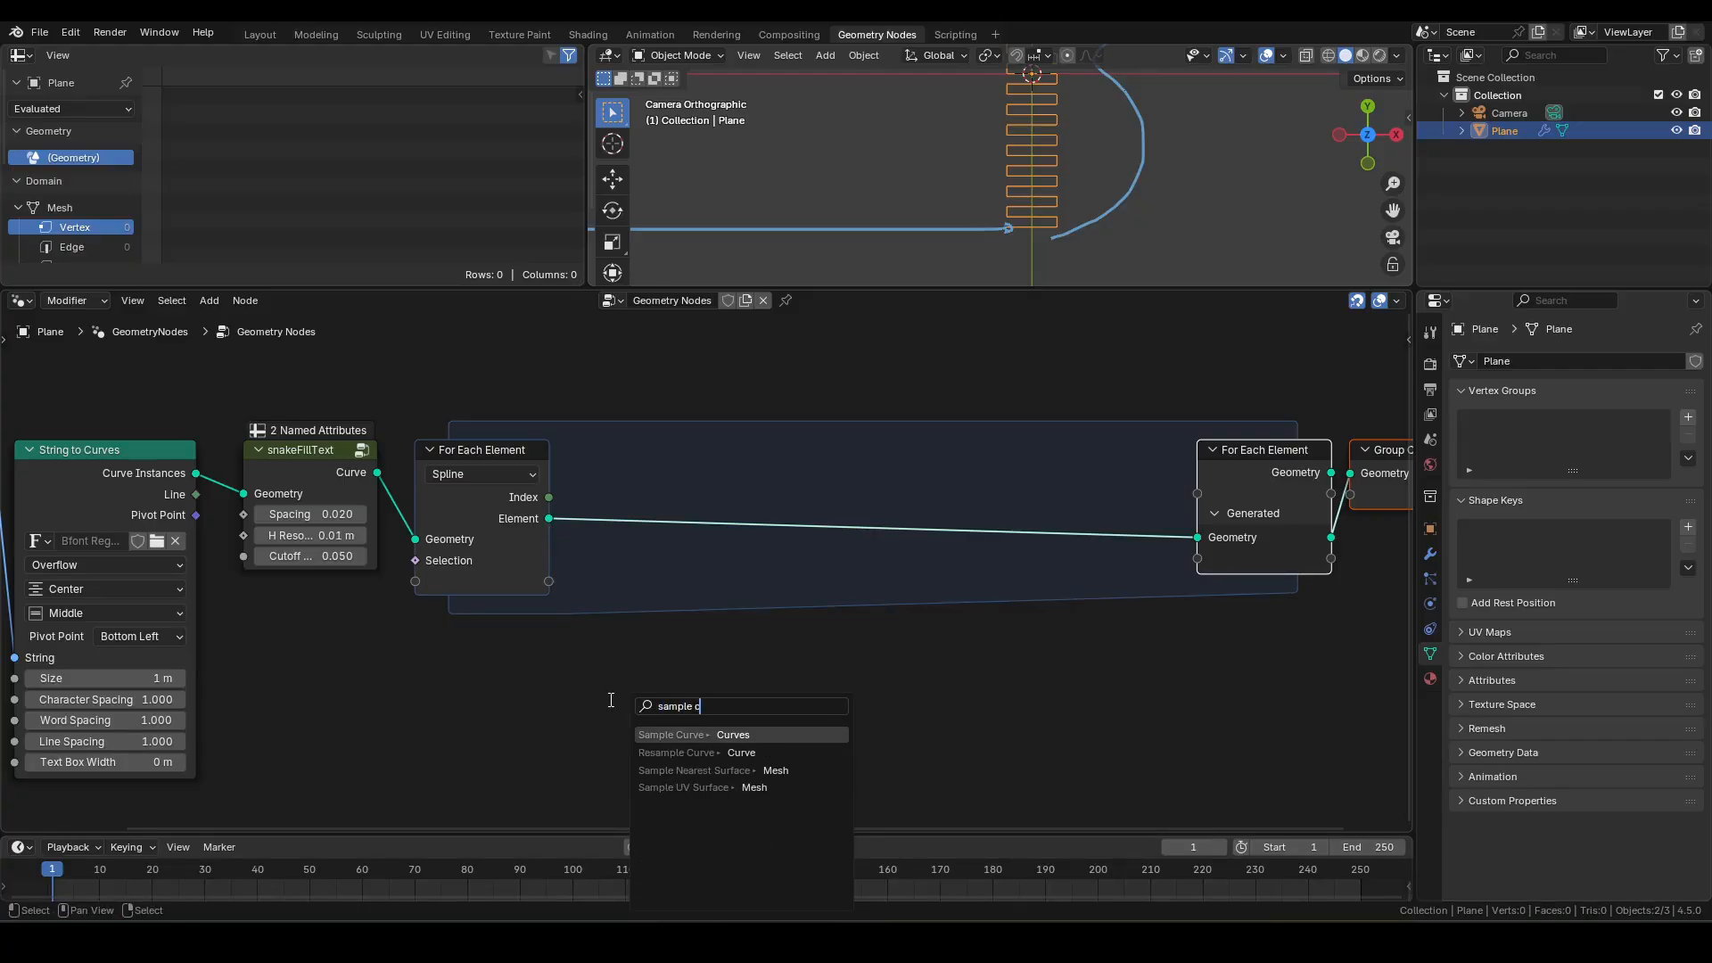
key("Return")
left_click(551, 547)
middle_click_drag(797, 664, 828, 484)
scroll(777, 560, "up", 1)
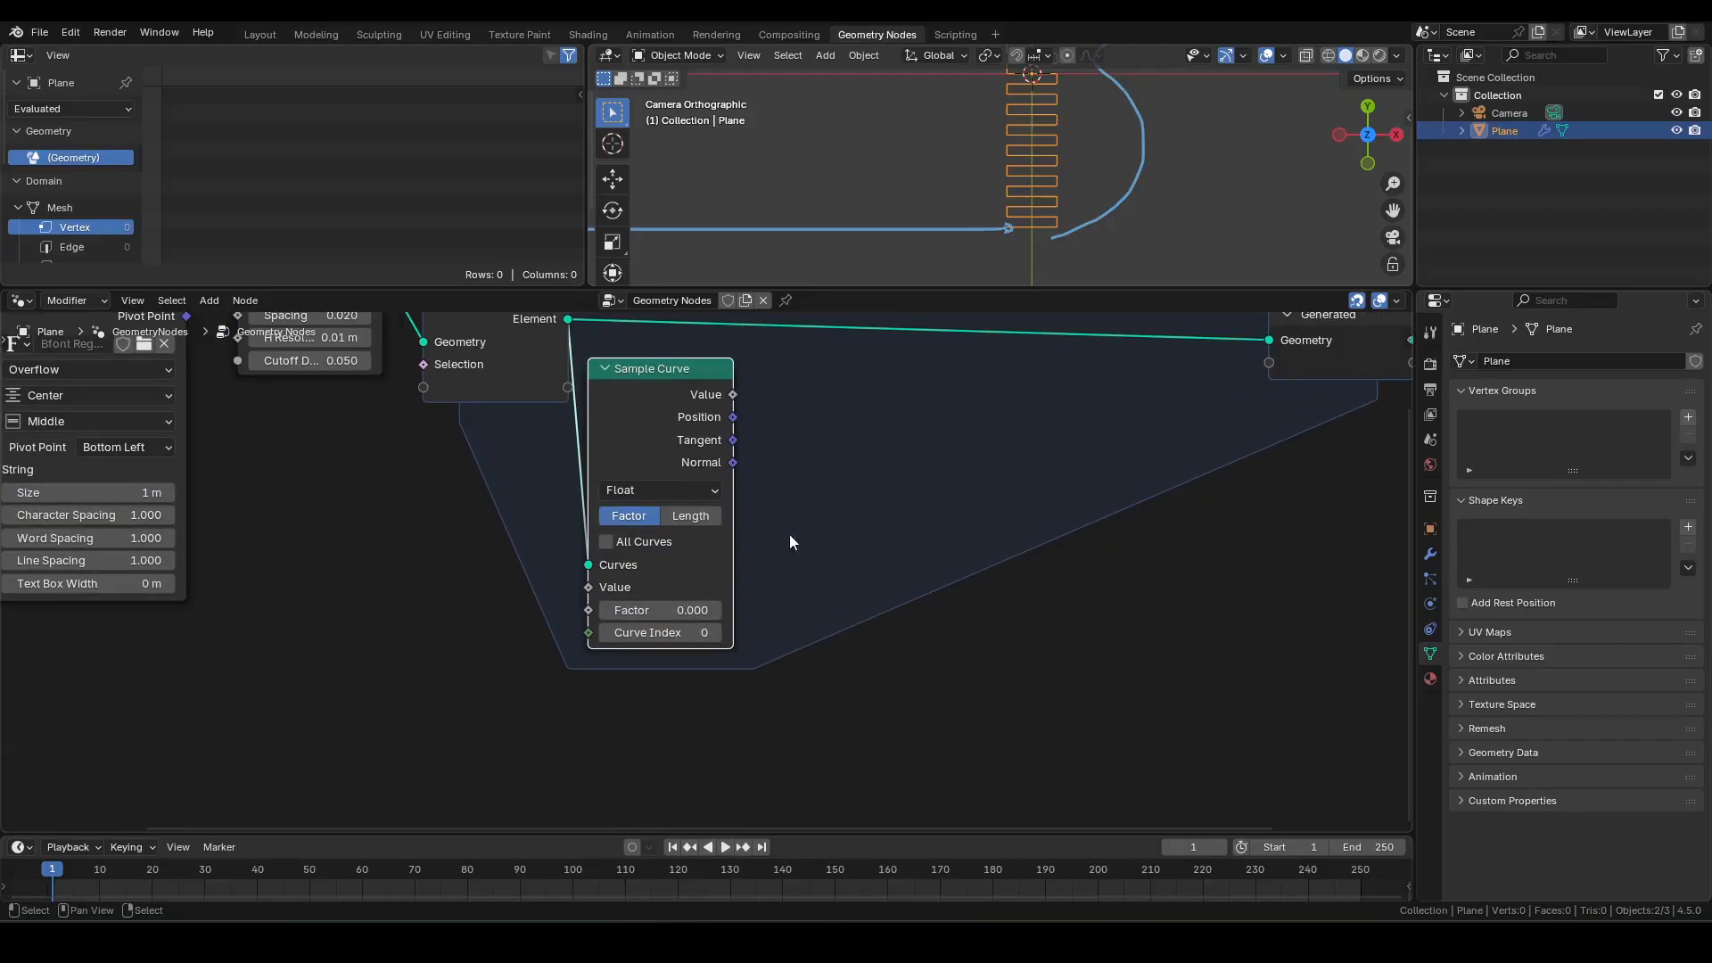
middle_click_drag(771, 417, 706, 526)
left_click_drag(668, 529, 751, 503)
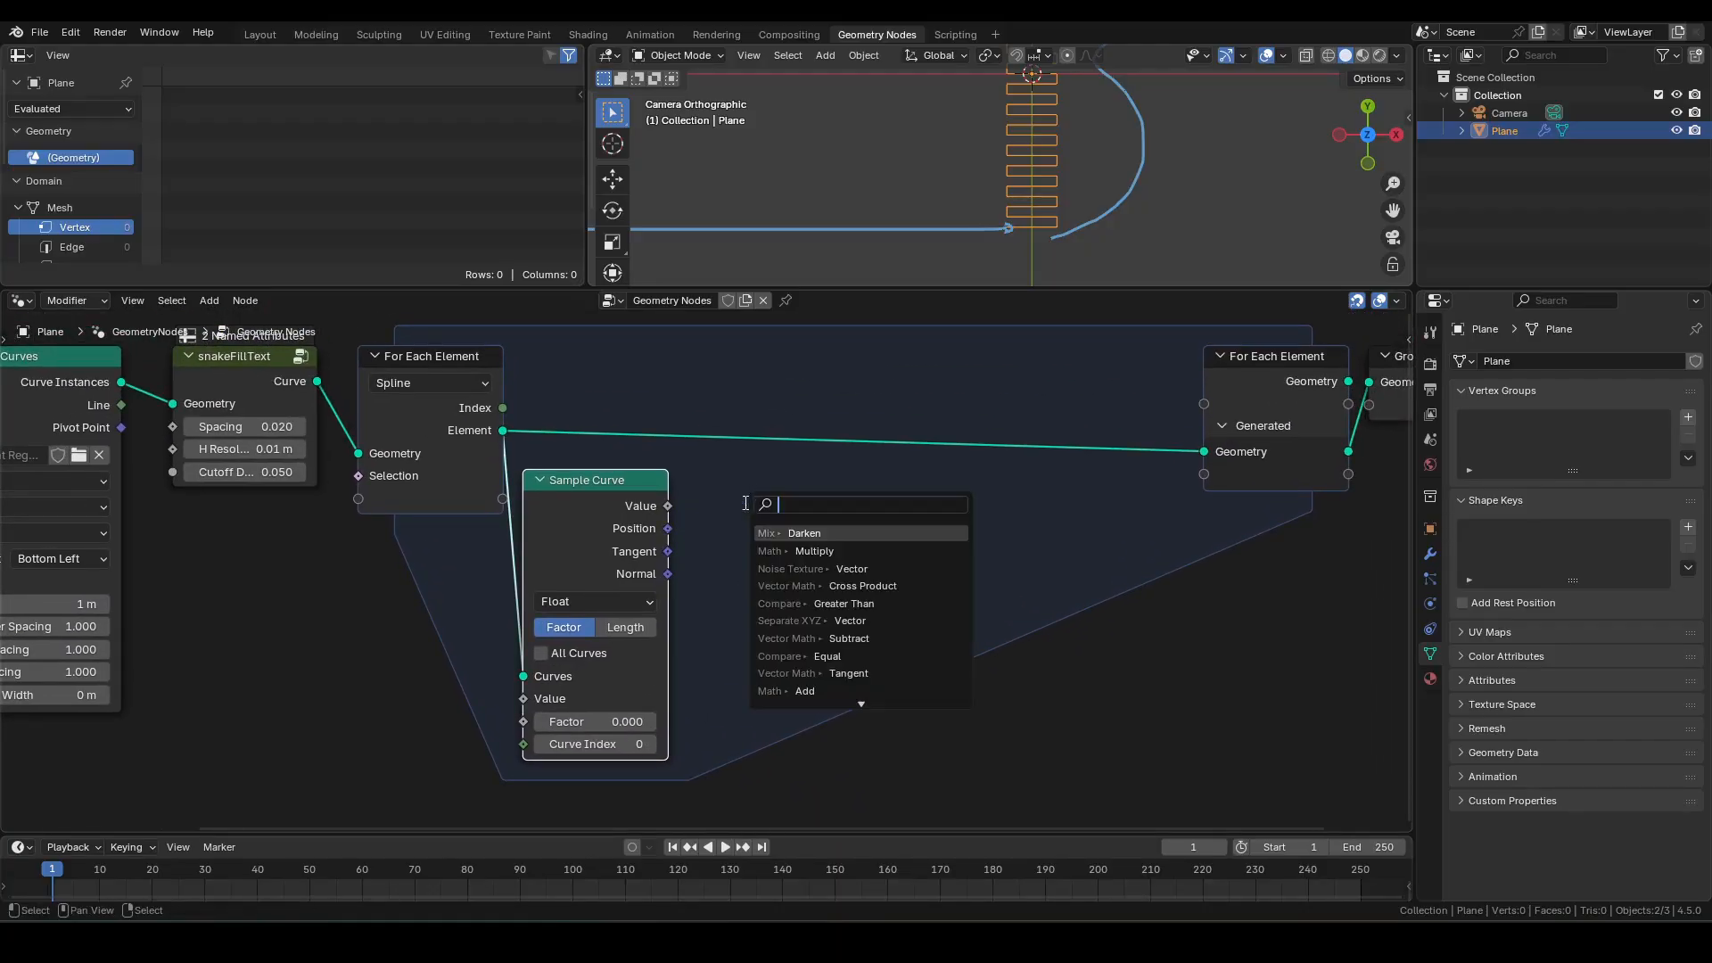
left_click(715, 509)
left_click_drag(667, 552, 726, 521)
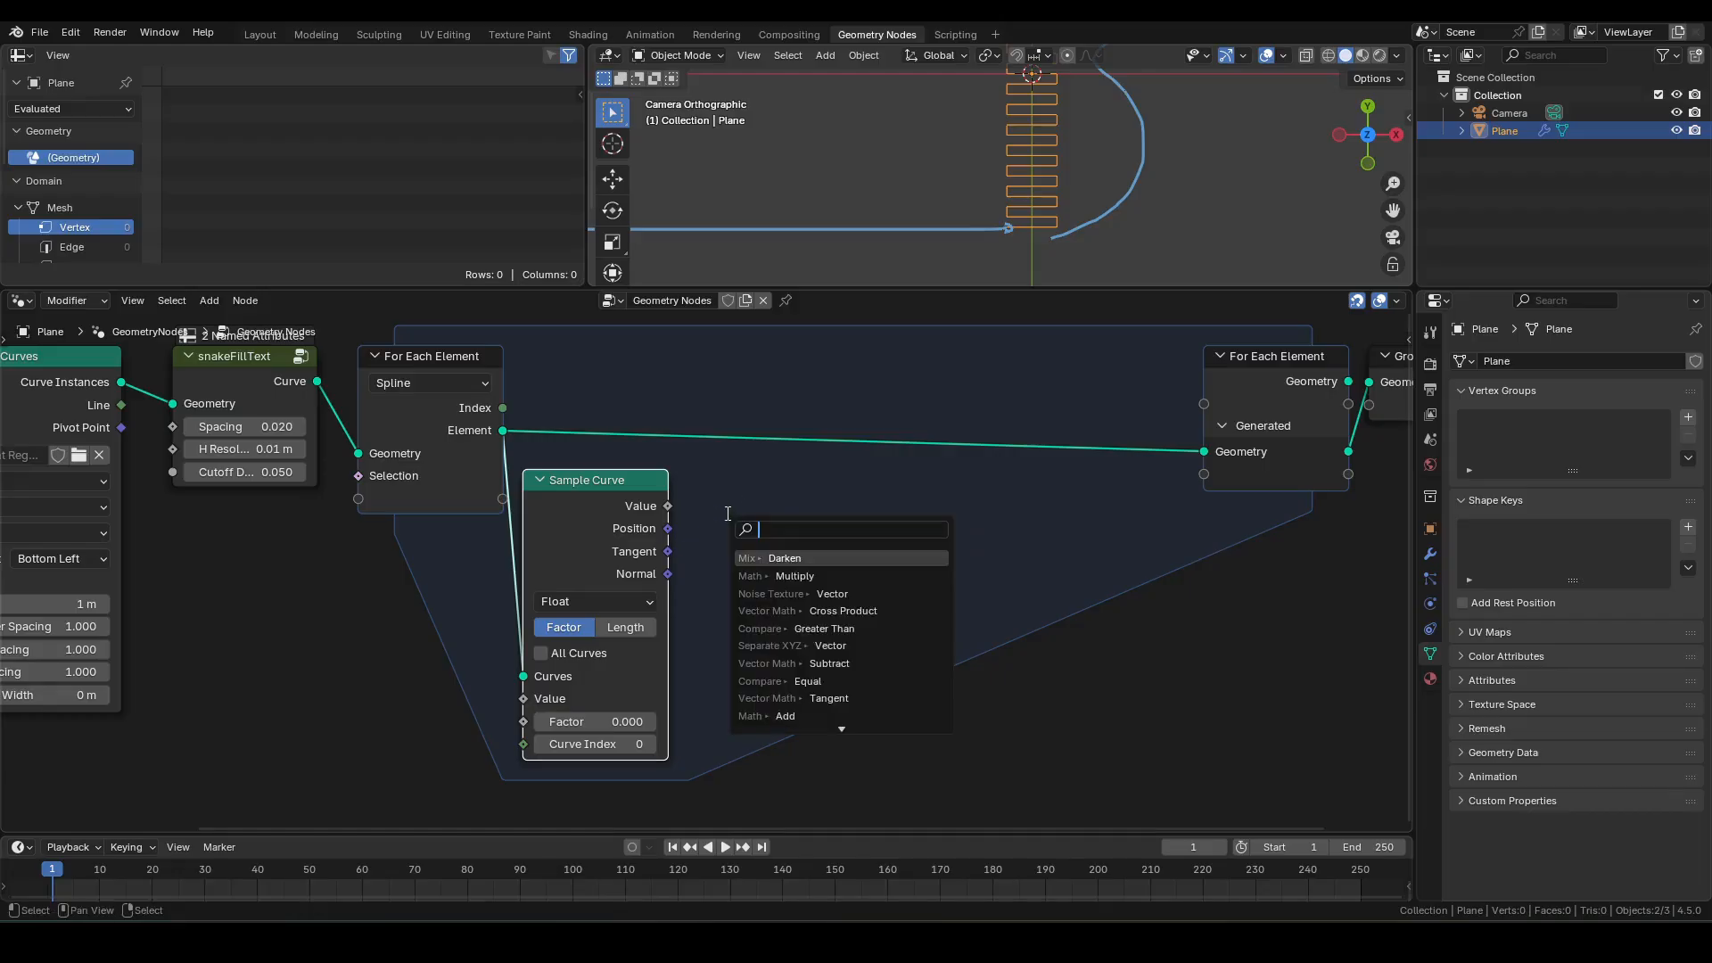
- Annotate an arrow along the curve's starting direction below the letter and a longer arrow pointing the opposite way, away from the letter
scroll(1136, 245, "up", 2)
middle_click_drag(1137, 259, 1100, 143, "shift")
key("d")
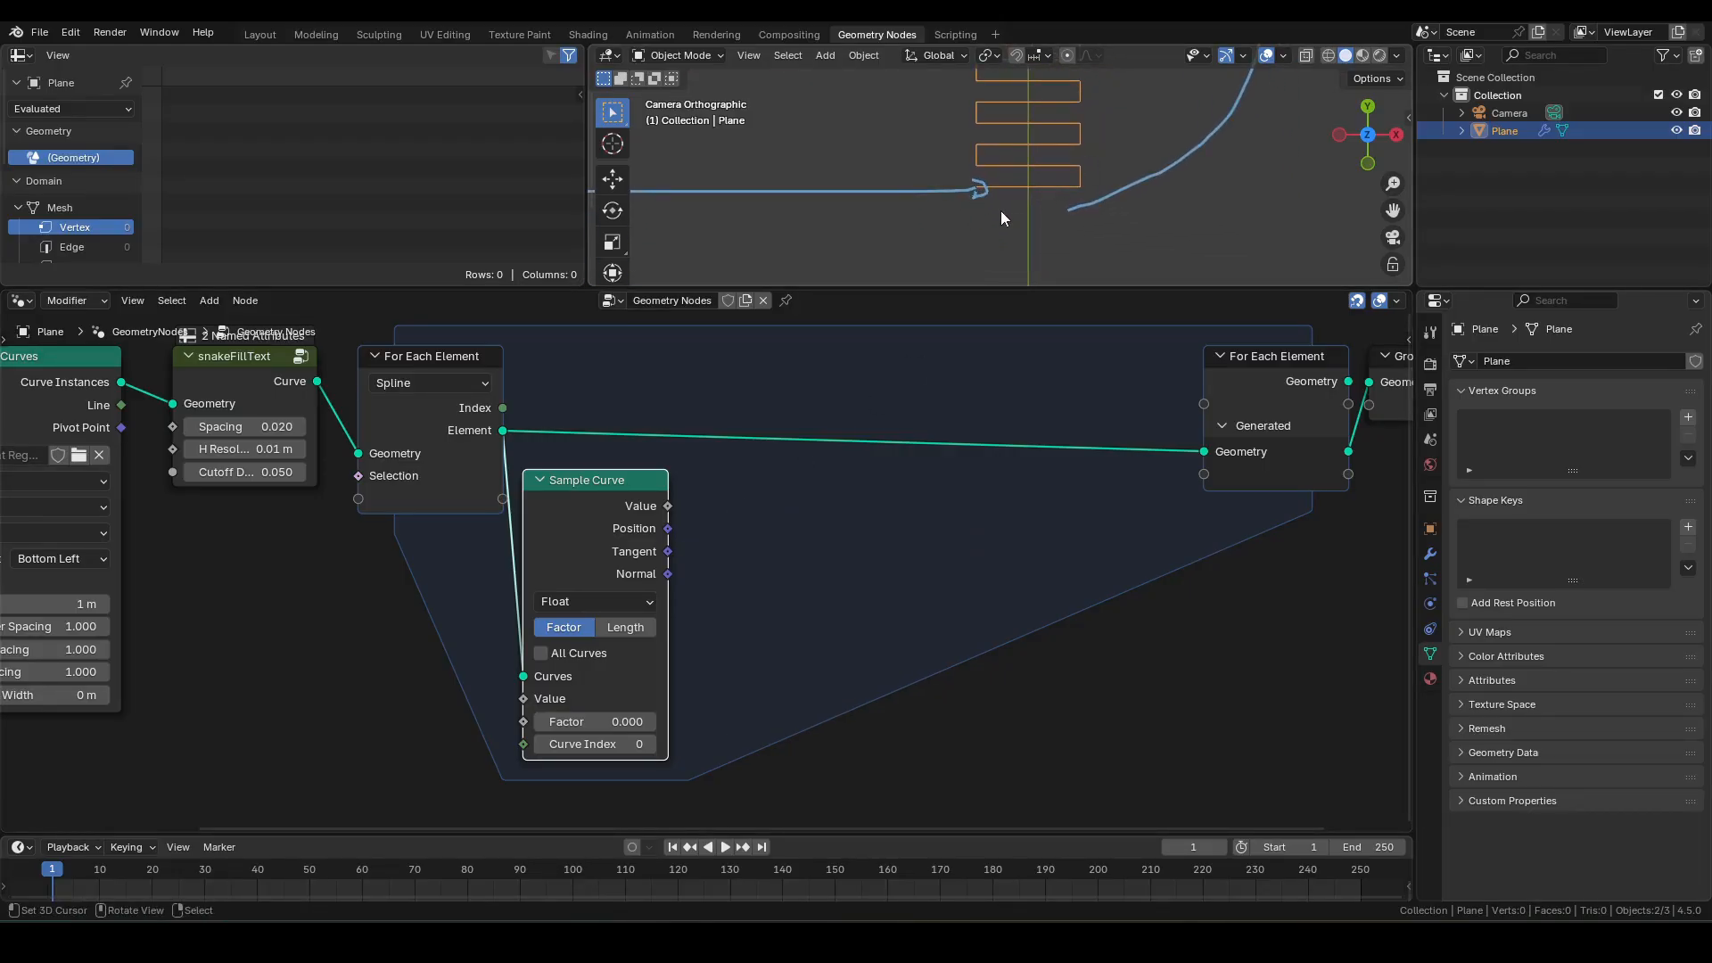
left_click_drag(981, 214, 1057, 215)
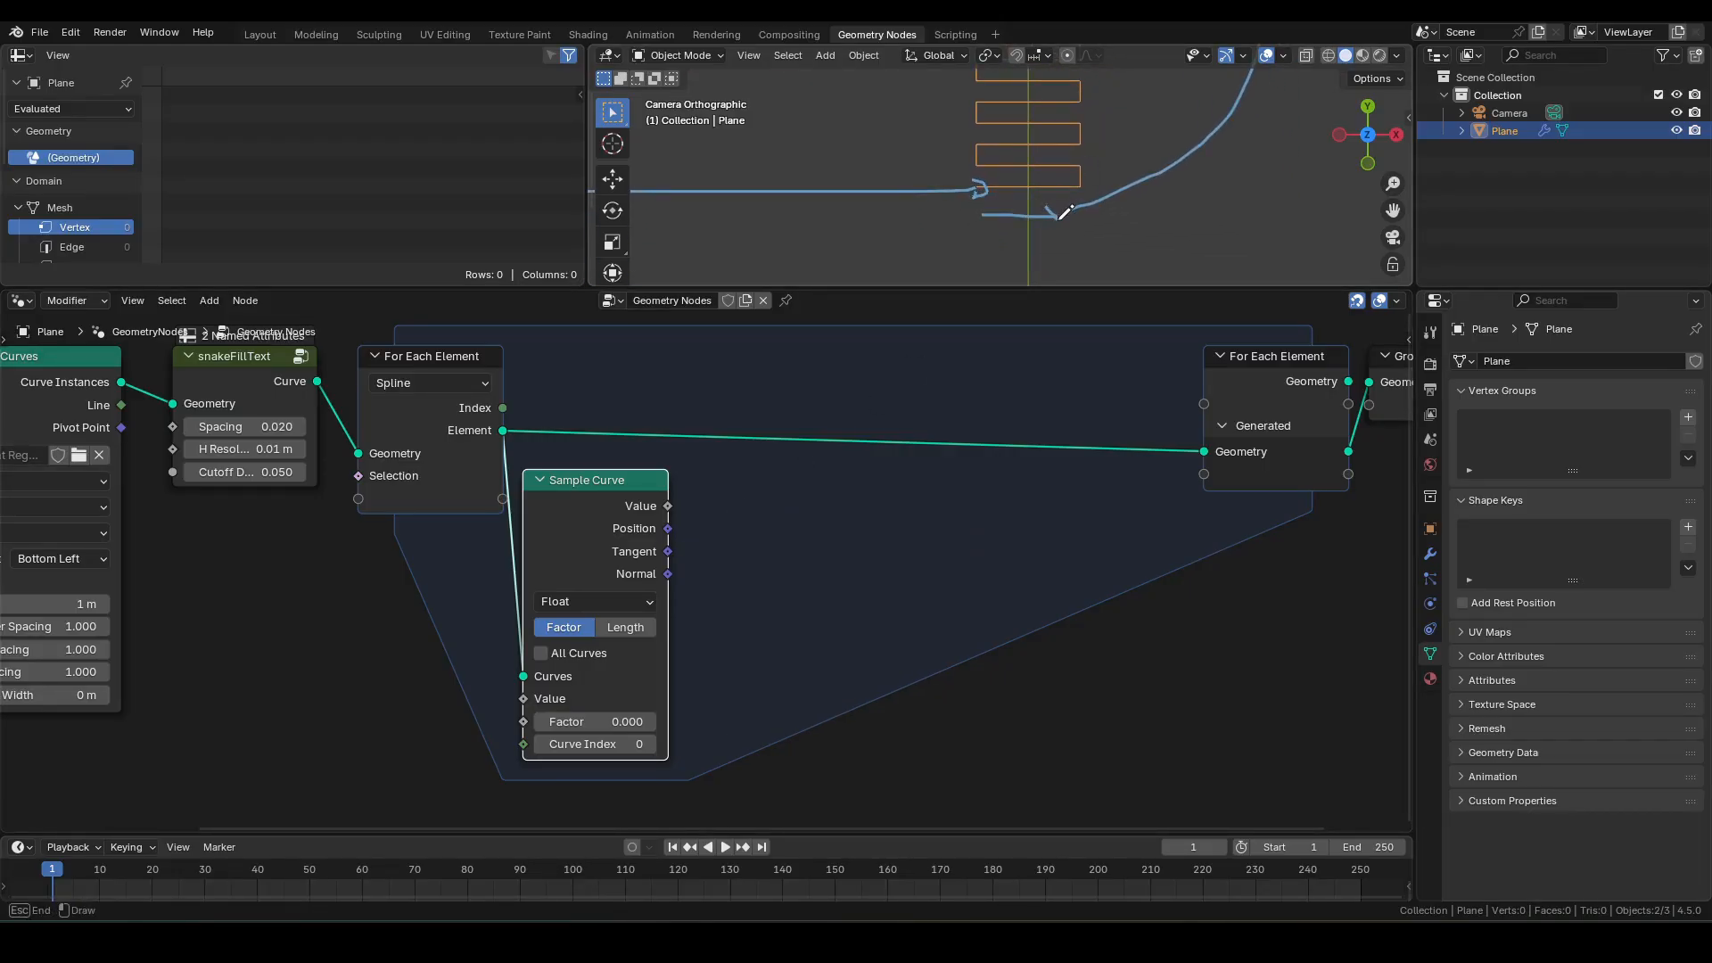
middle_click_drag(925, 234, 1127, 258, "shift")
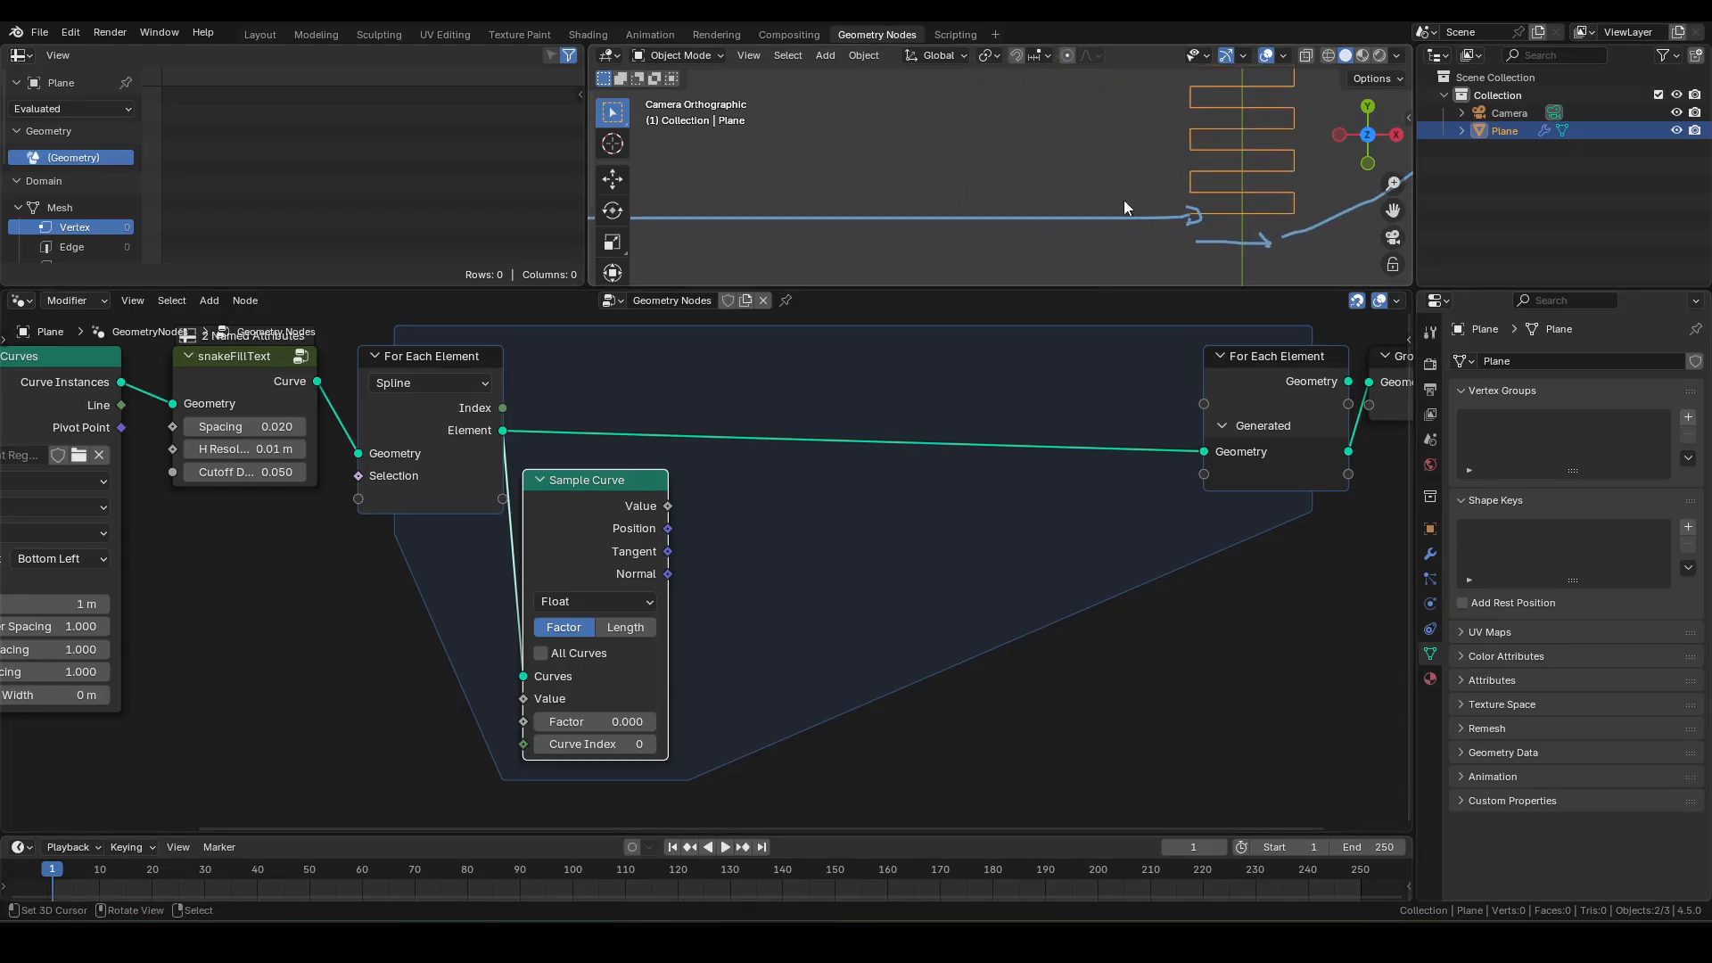
left_click_drag(1148, 194, 970, 192)
- Add a Curve Line node in Direction mode and feed its Start from the Sample Curve's Position
scroll(962, 524, "down", 2)
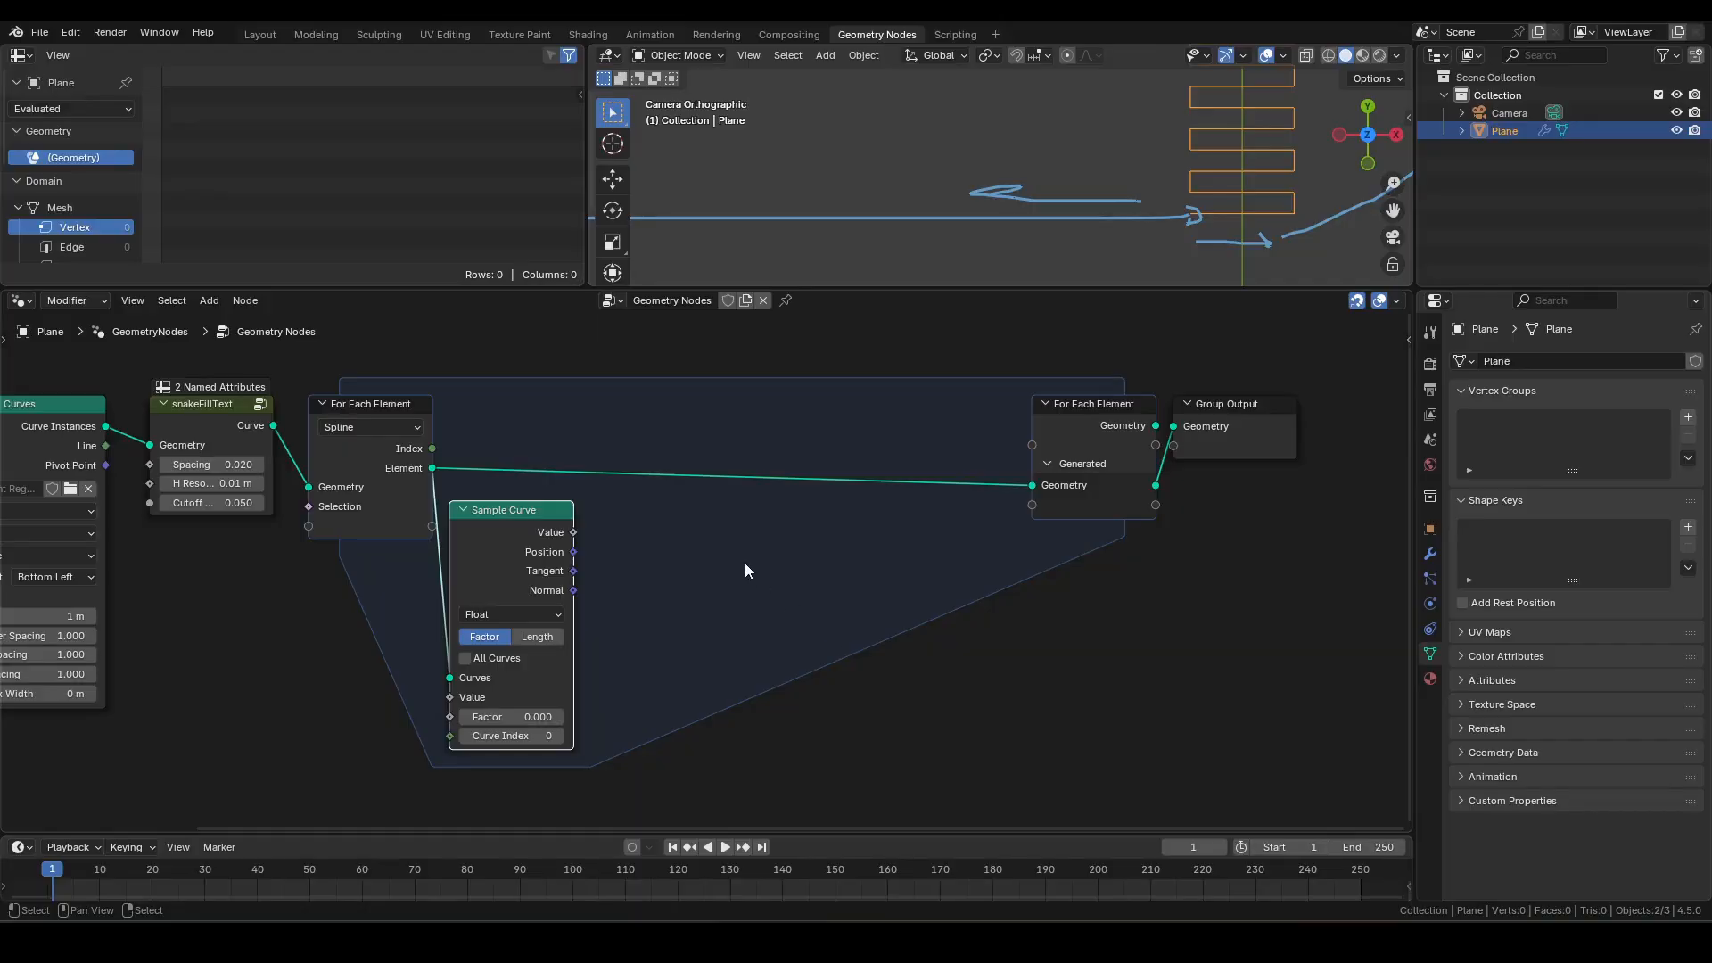
key("F3")
type("line")
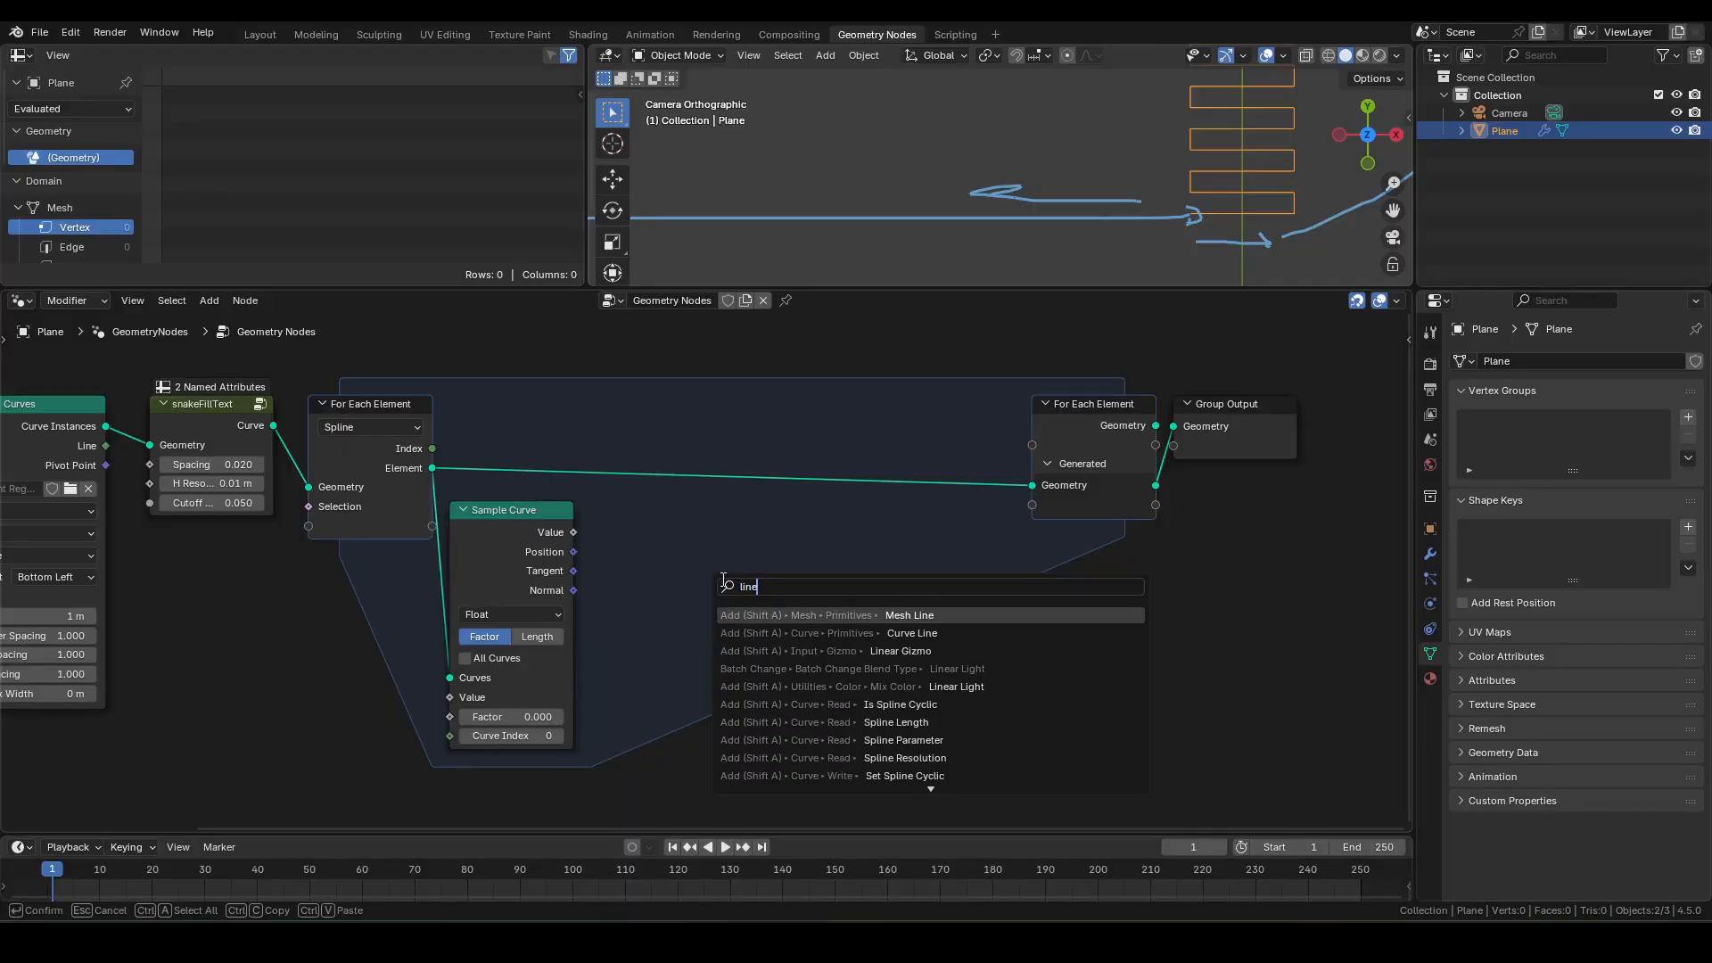
key("Down")
key("Return")
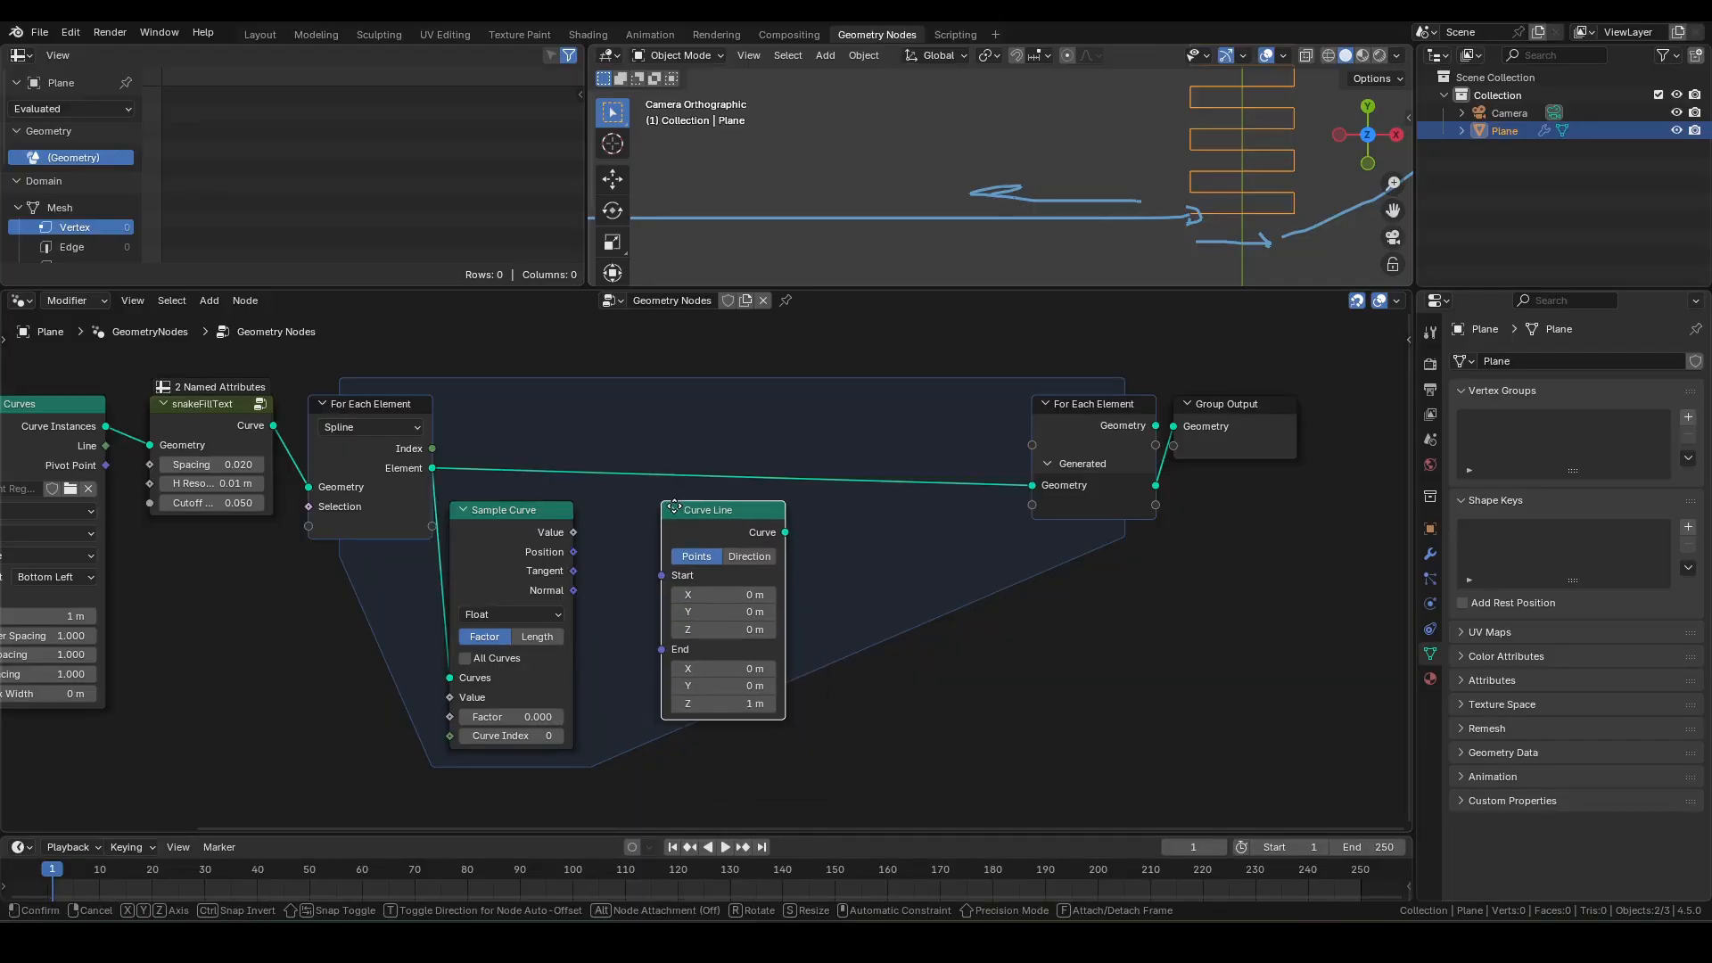
left_click(677, 508)
scroll(758, 557, "up", 1)
left_click(759, 551)
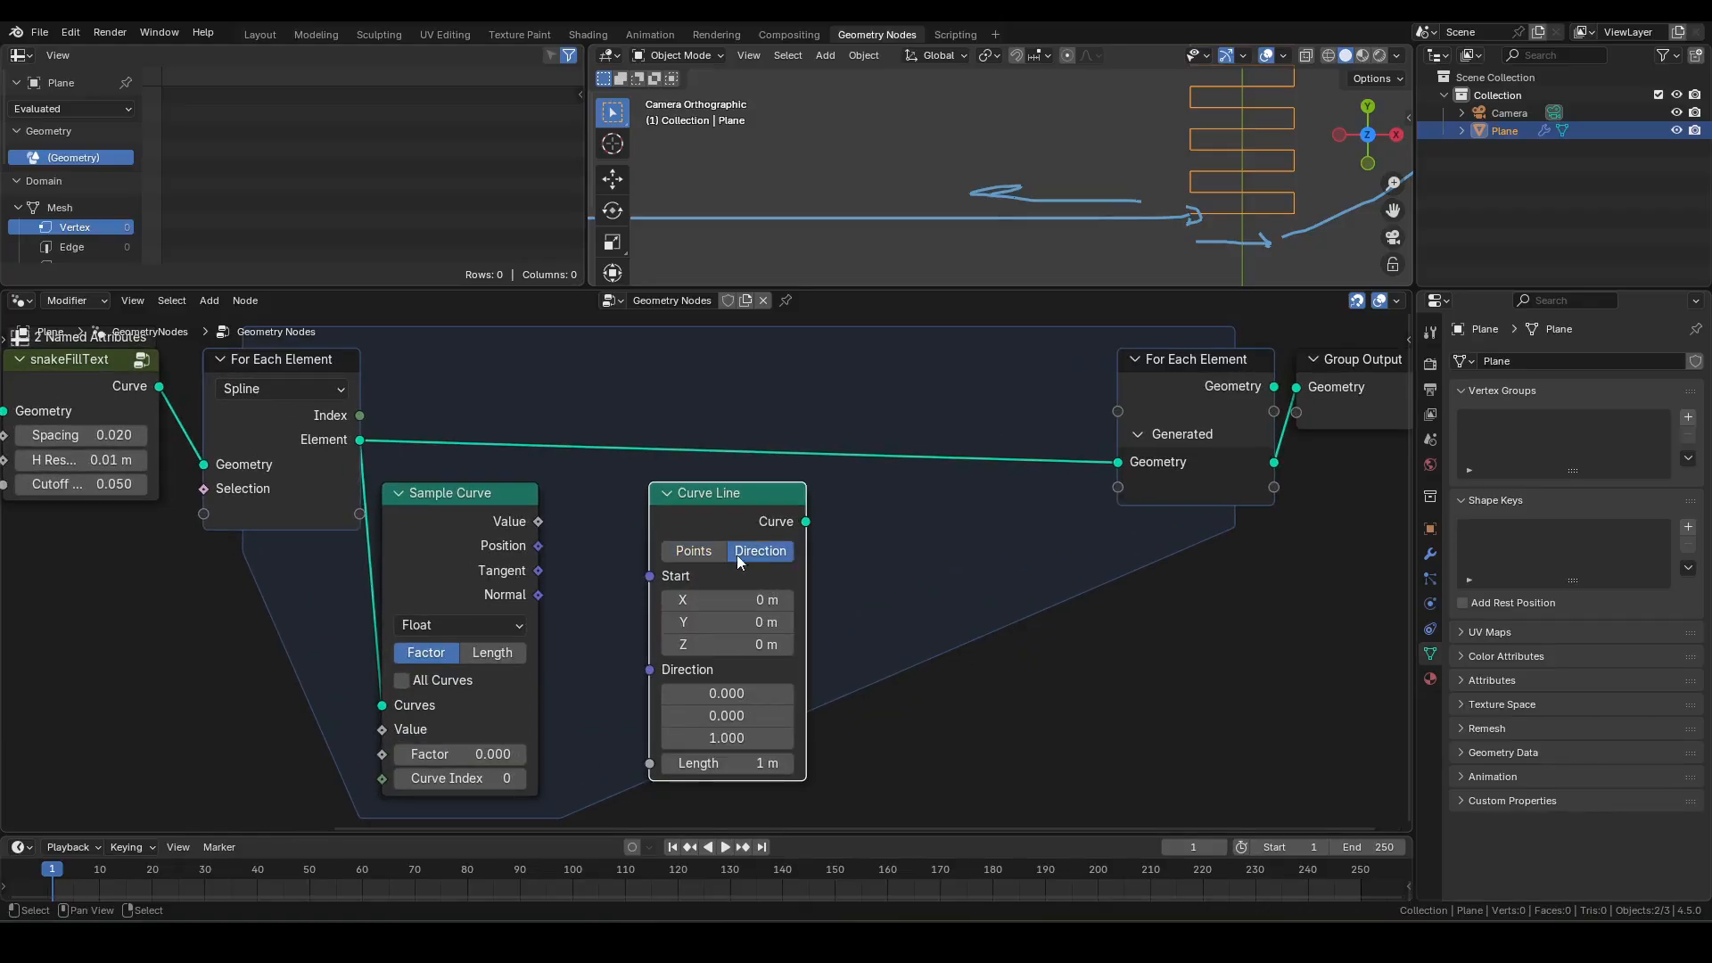
left_click_drag(539, 546, 648, 576)
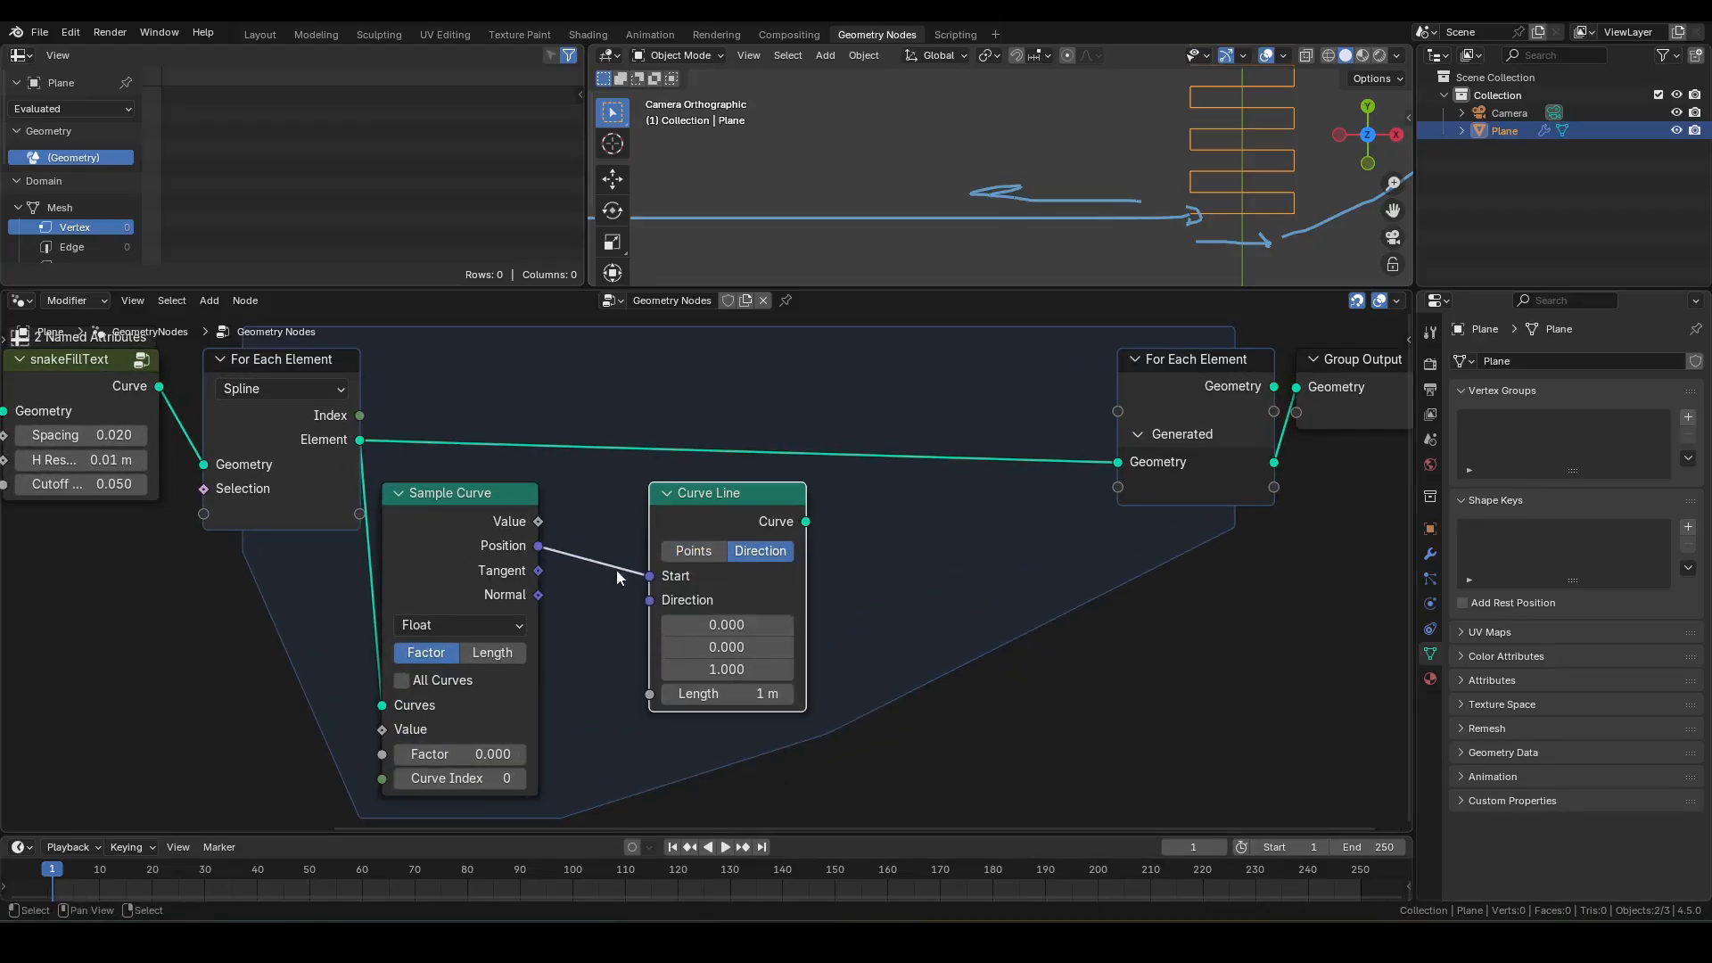
- Scale the Sample Curve's Tangent by -1 with a vector Scale node and feed the result into the Curve Line's Direction
left_click_drag(538, 571, 611, 615)
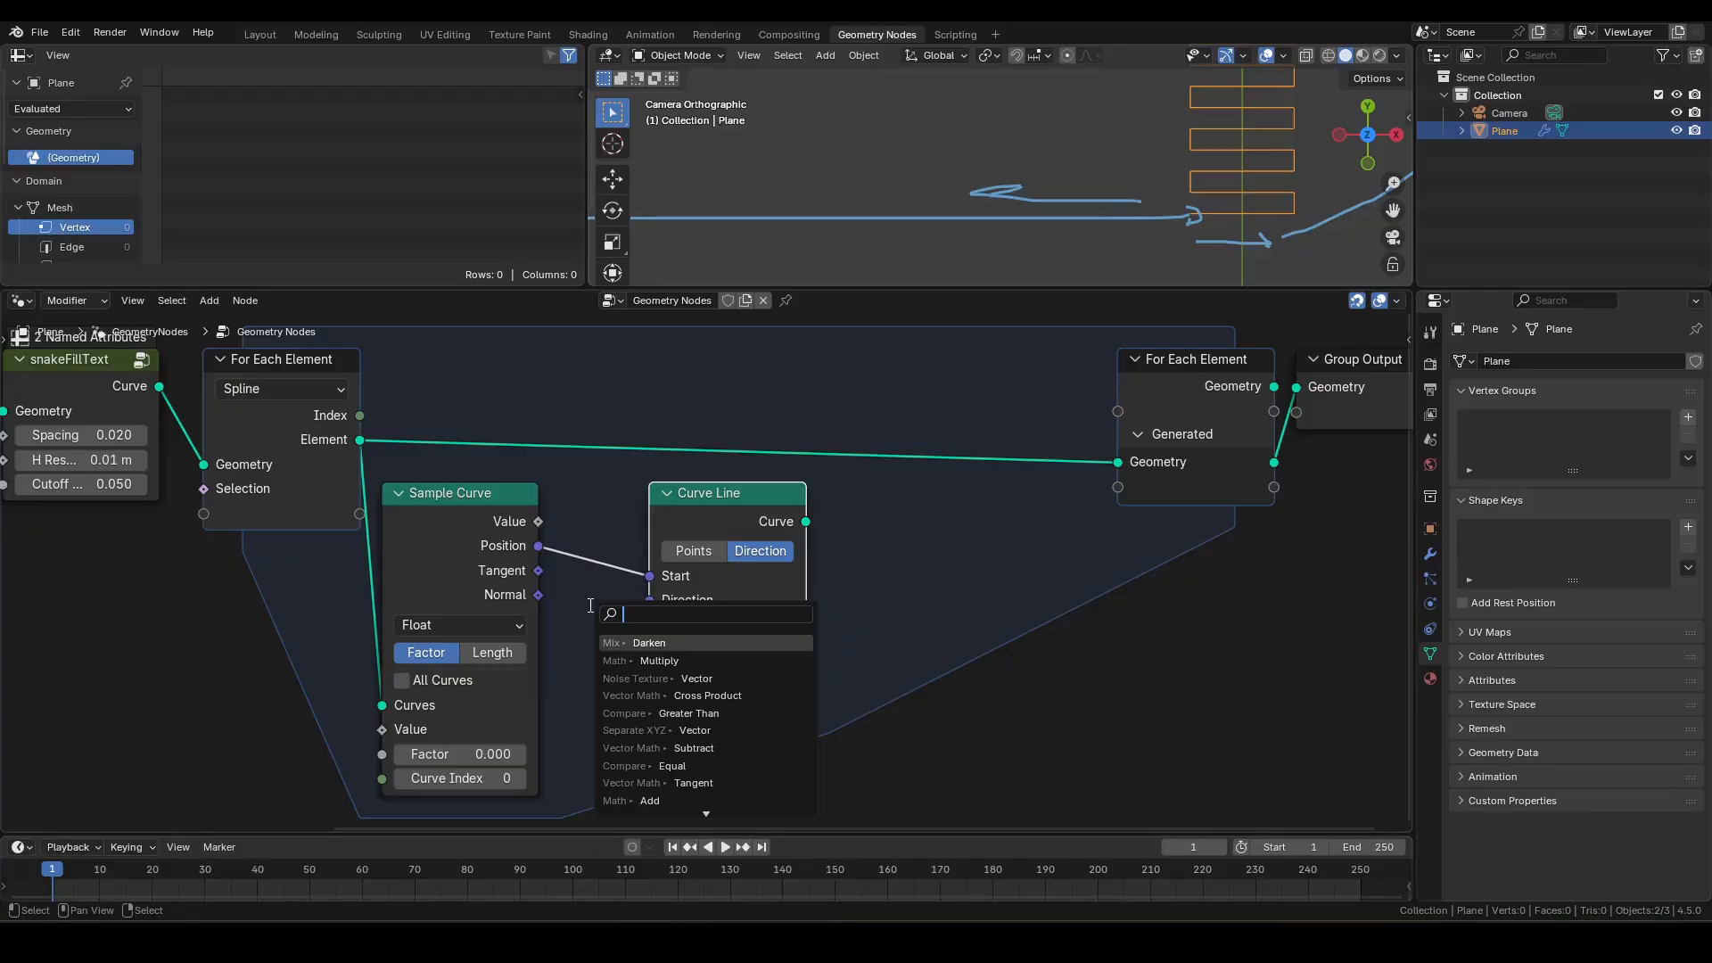
type("sca")
key("Return")
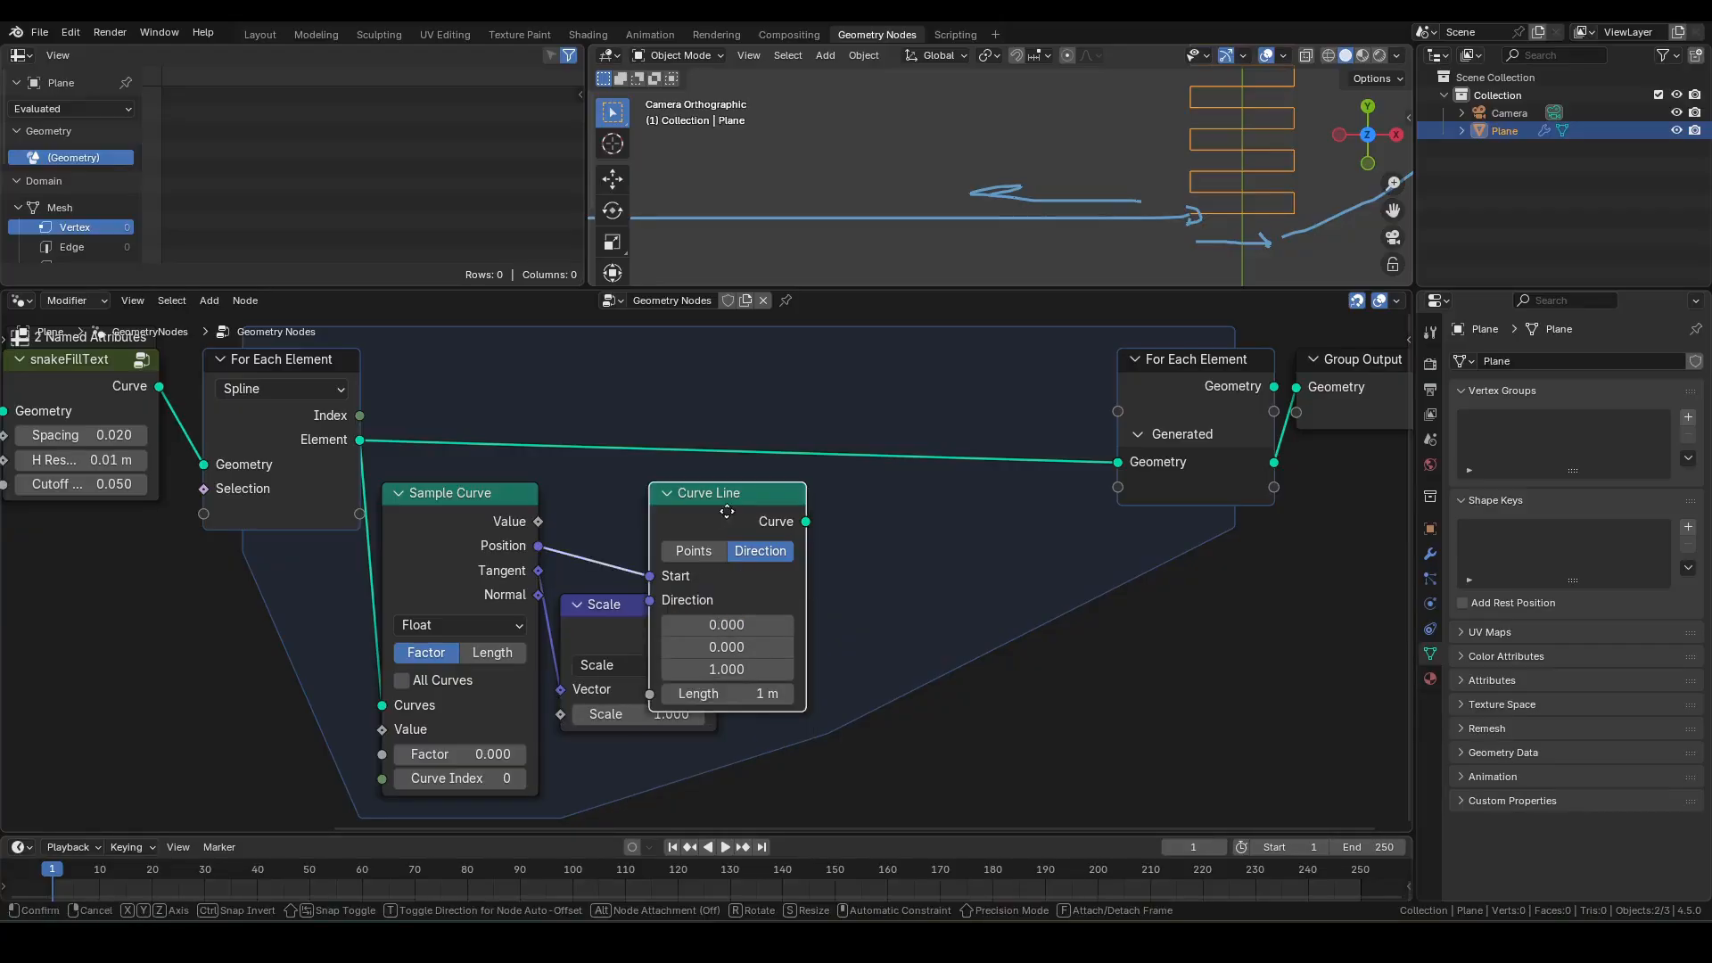
left_click(815, 509)
left_click(637, 713)
type("-1")
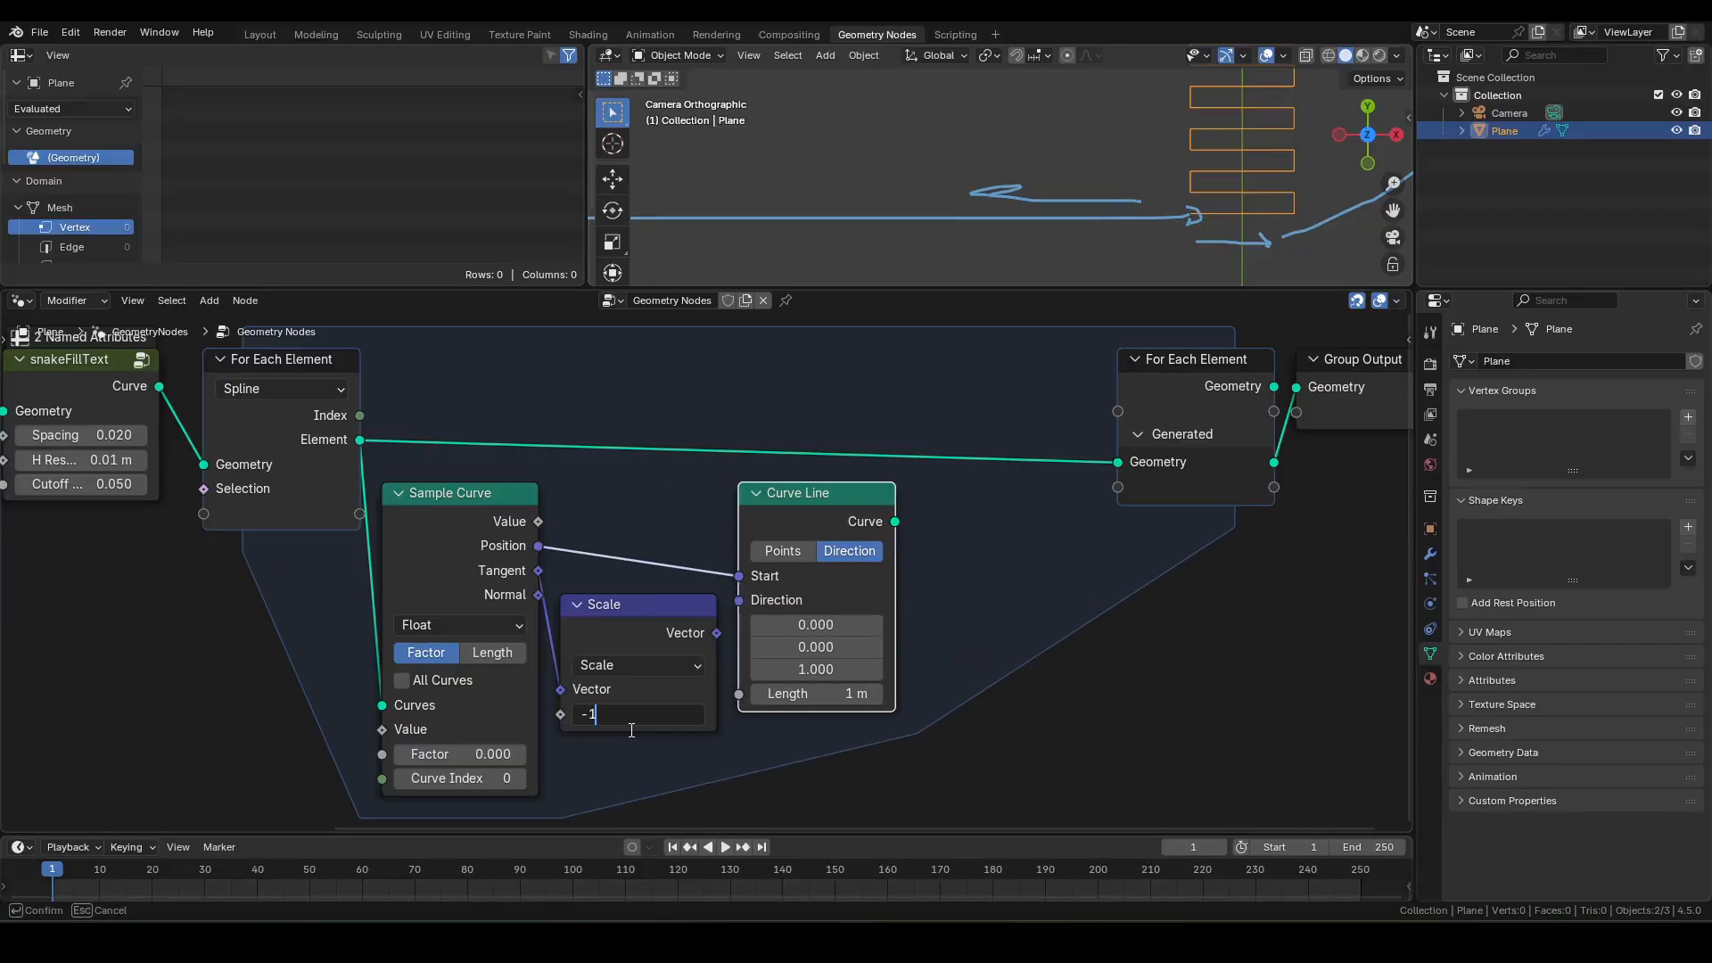
key("Return")
left_click_drag(716, 632, 756, 609)
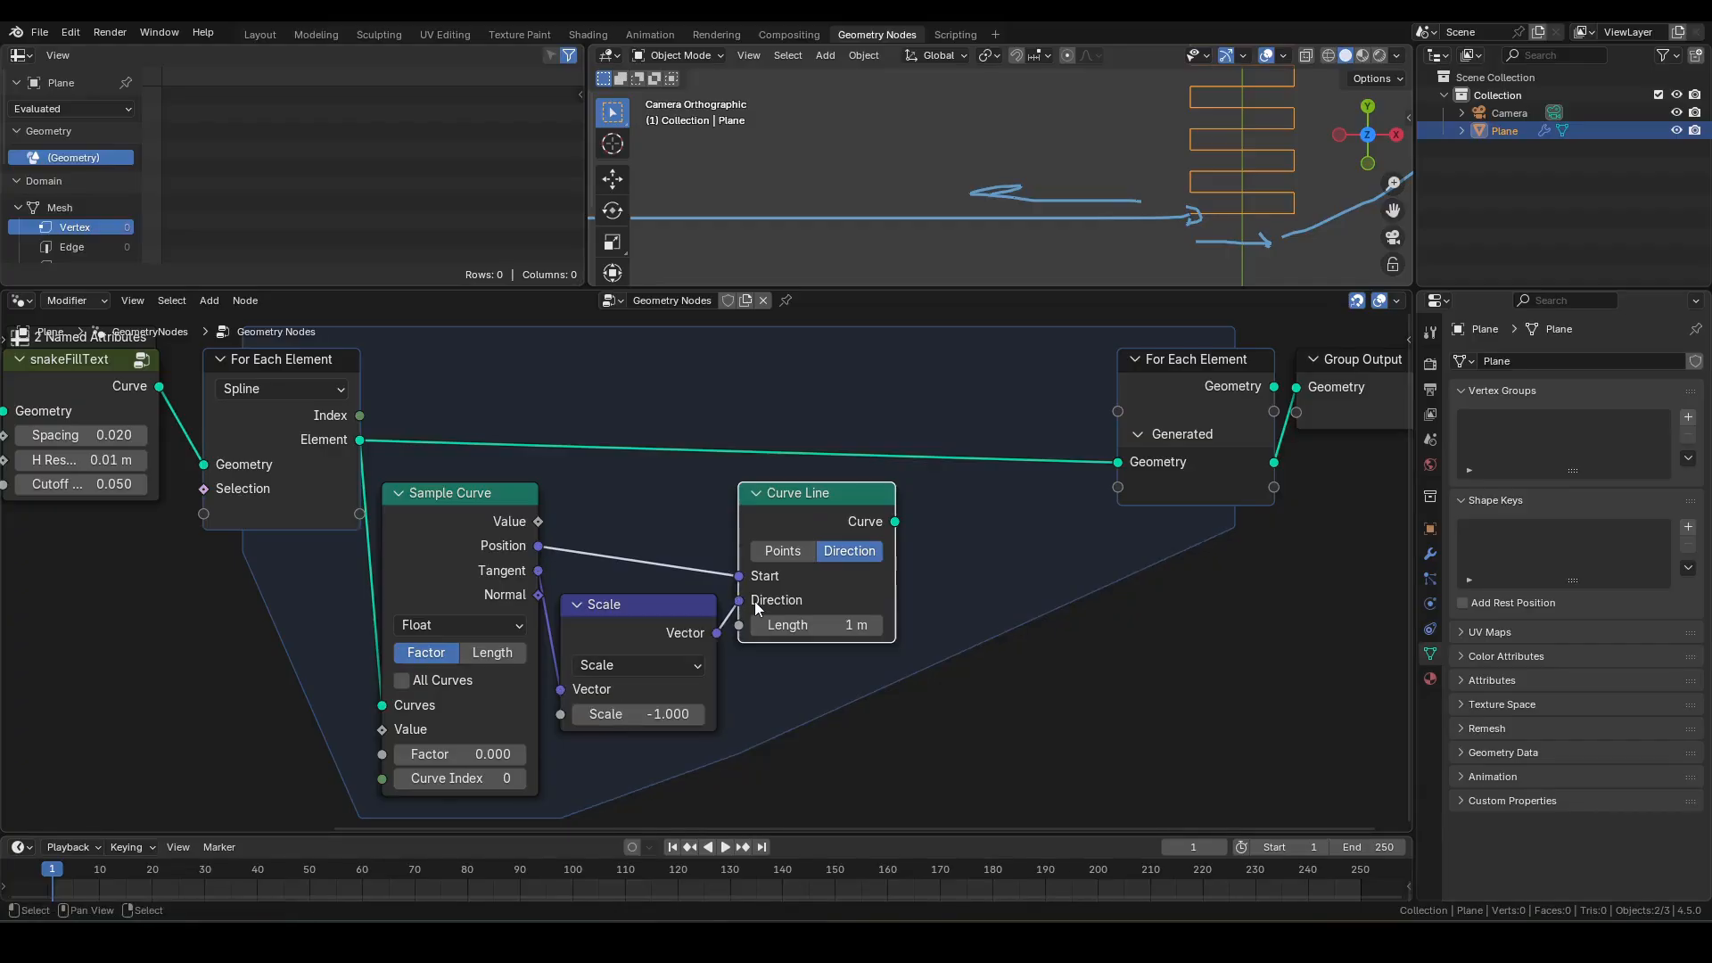
- Hide the unused sockets of the Sample Curve node
left_click(470, 532)
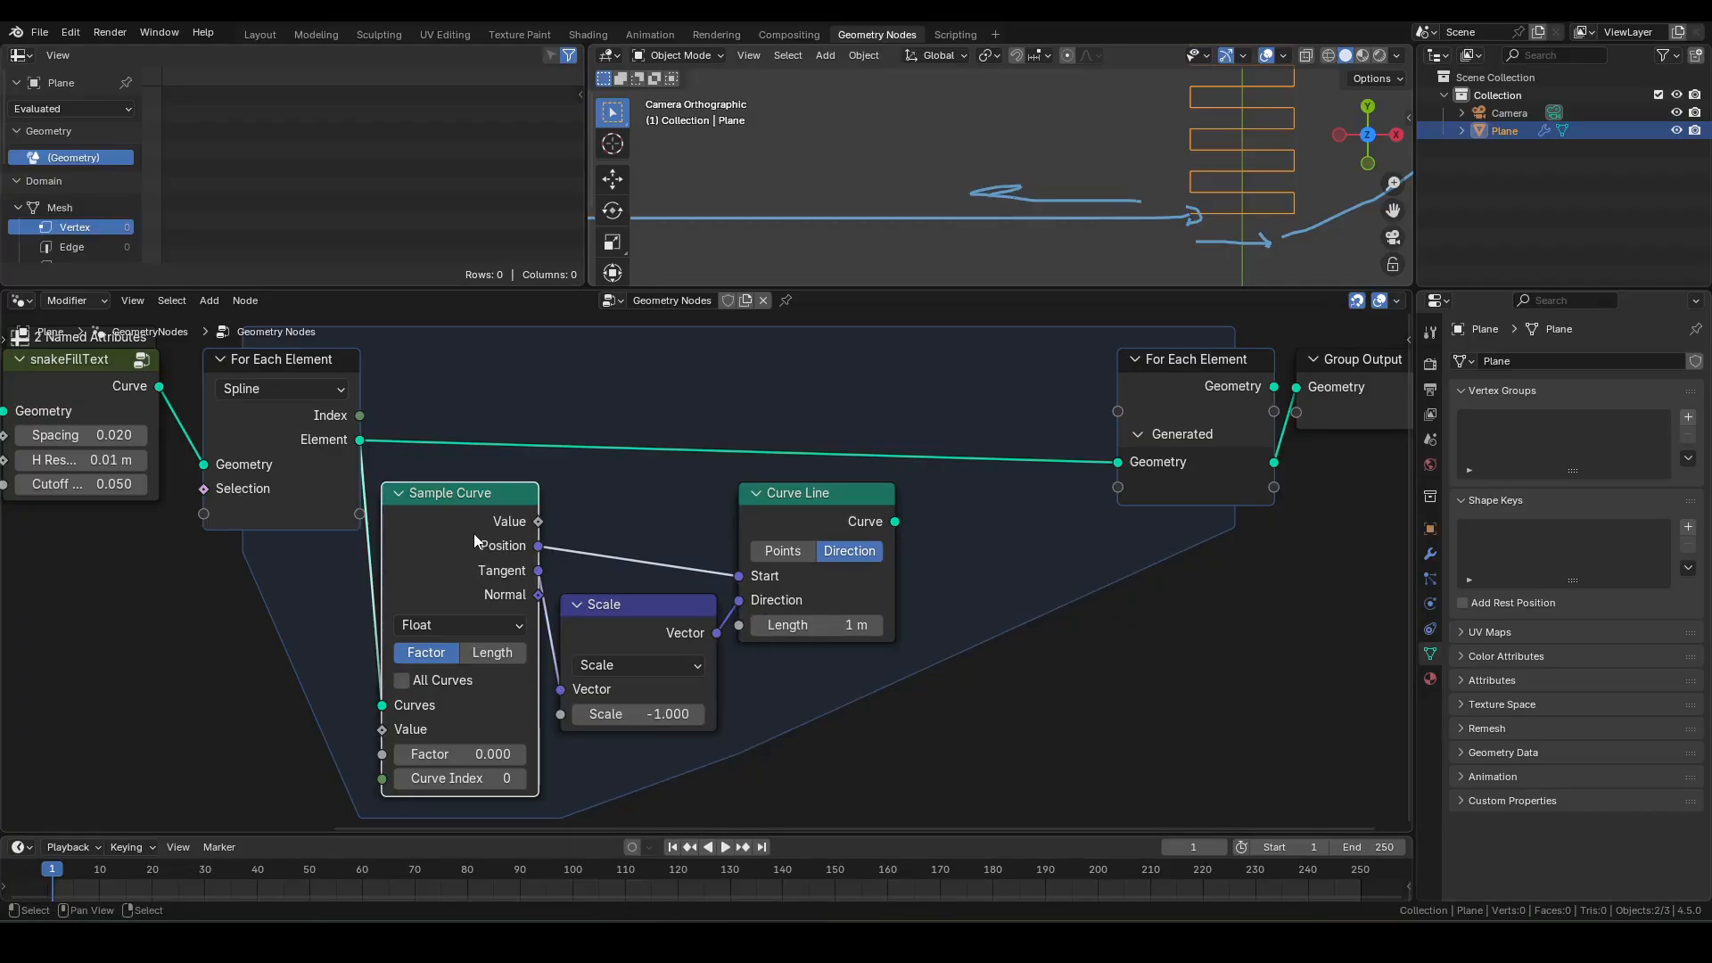
key("ctrl+h")
middle_click_drag(1008, 606, 841, 649)
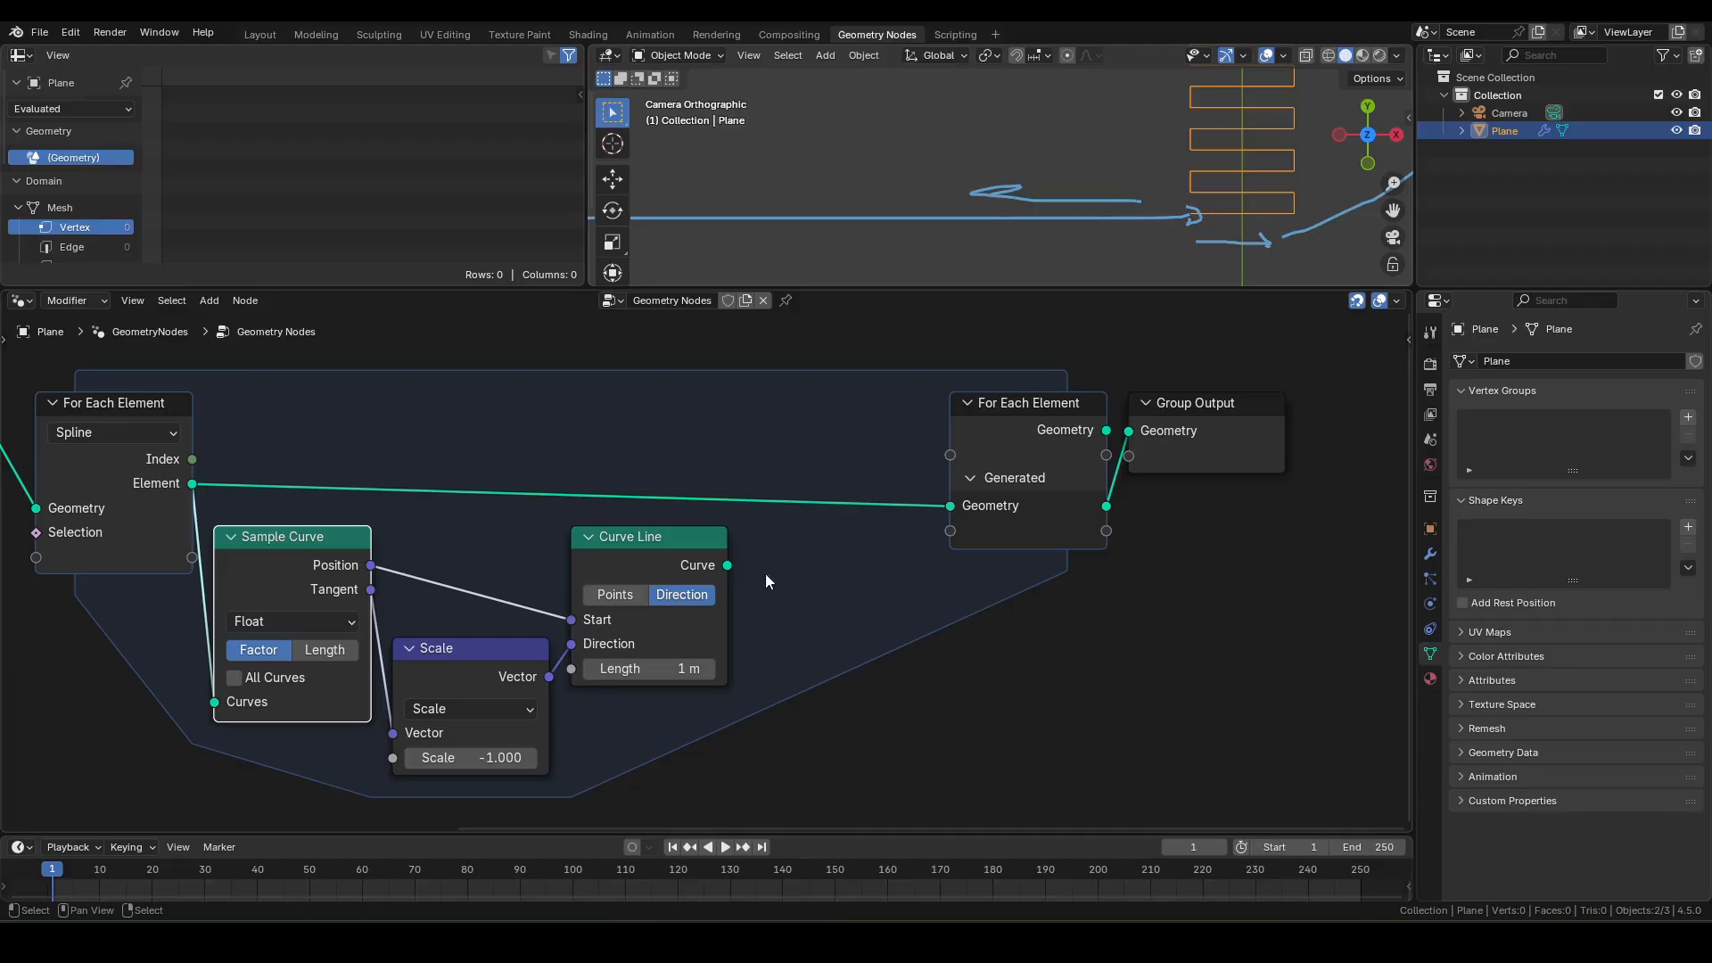
- Preview the Curve Line output through a Viewer node and clear all annotations from the 3D viewport
left_click(681, 553, "ctrl+shift")
middle_click_drag(1029, 191, 1147, 228, "shift")
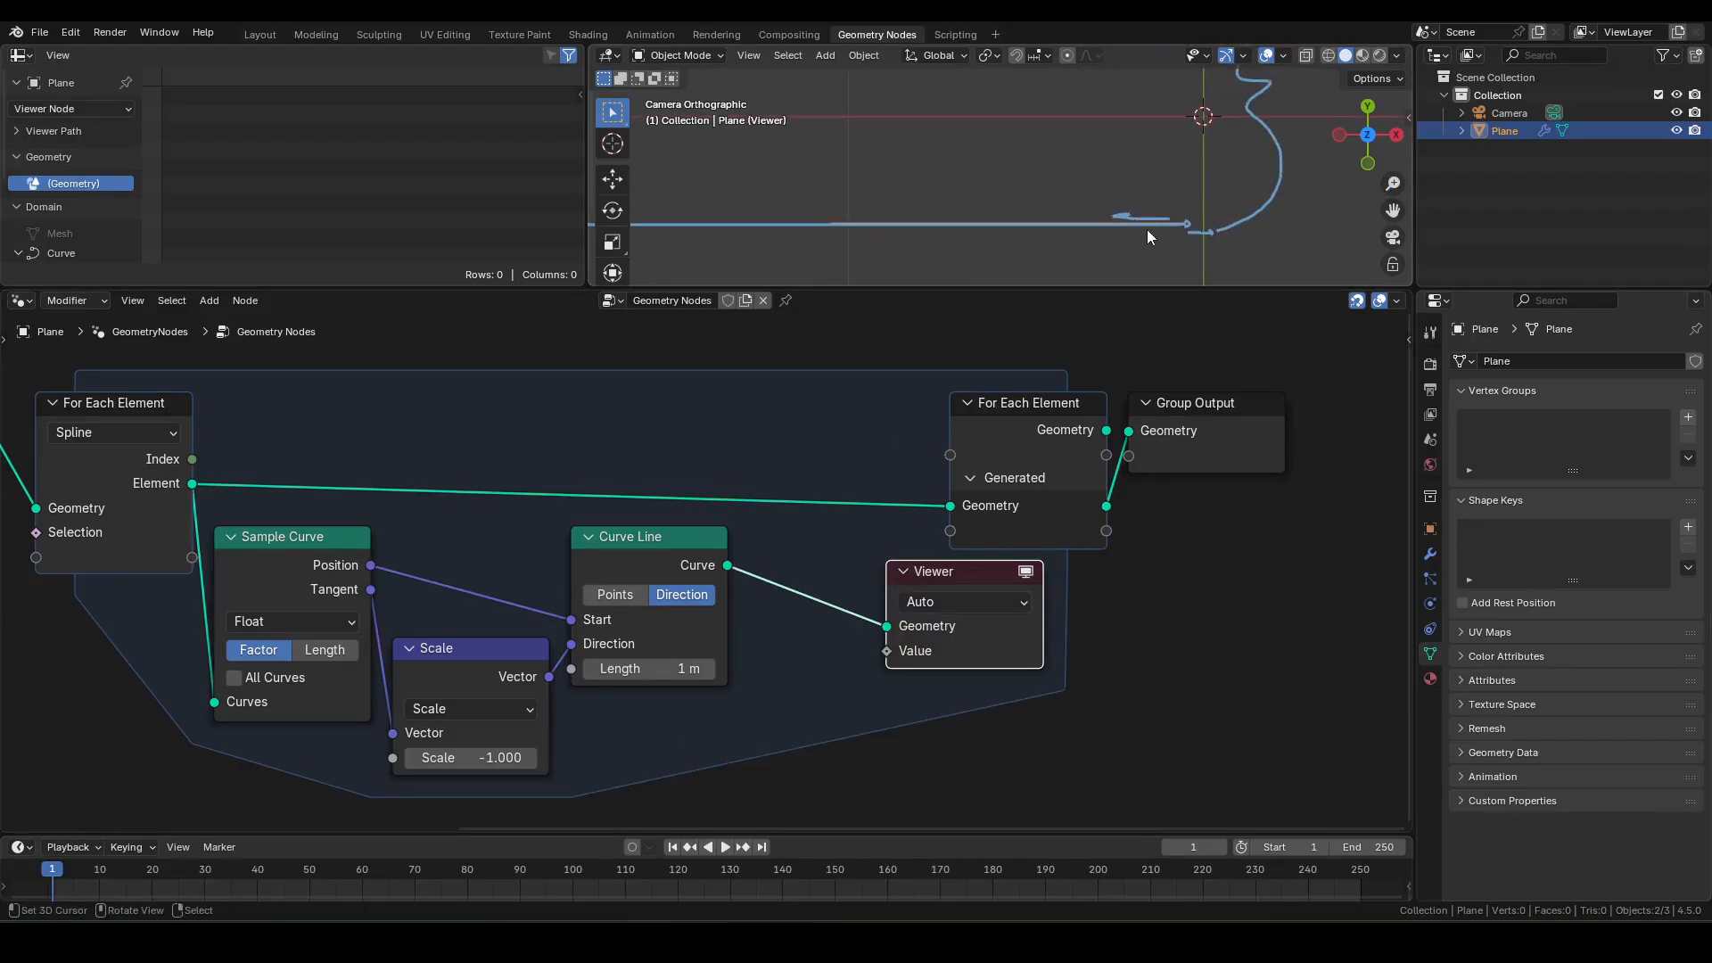
key("q")
left_click(1025, 232)
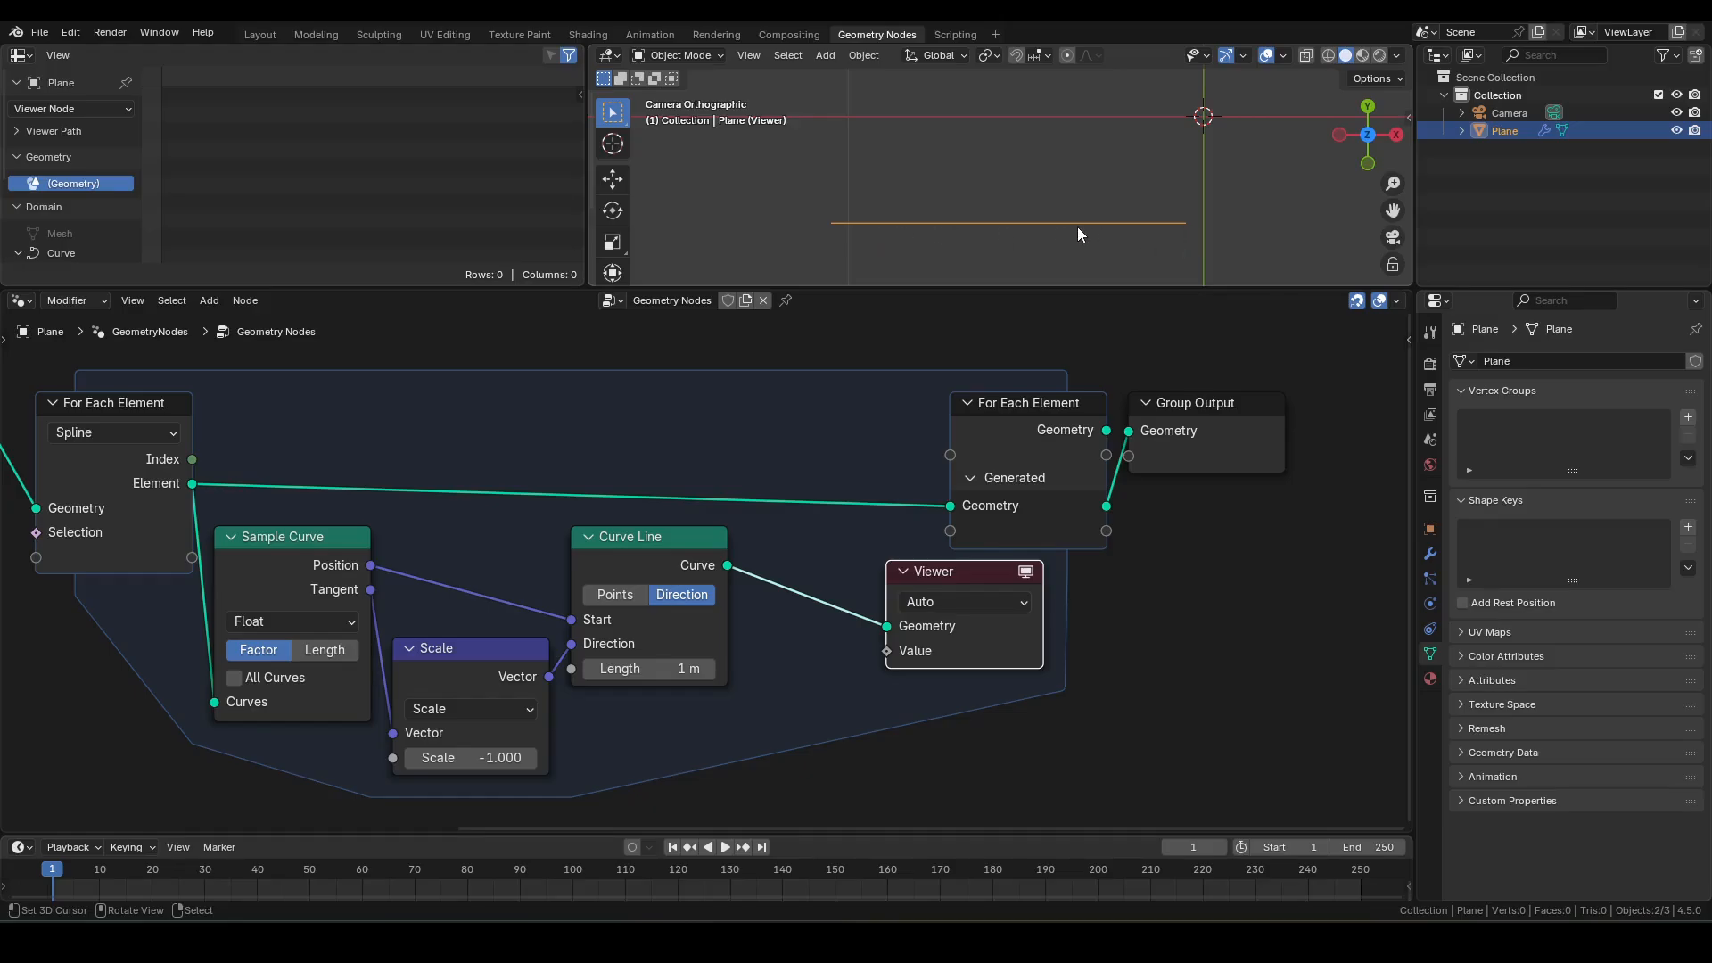
scroll(1078, 226, "down", 5)
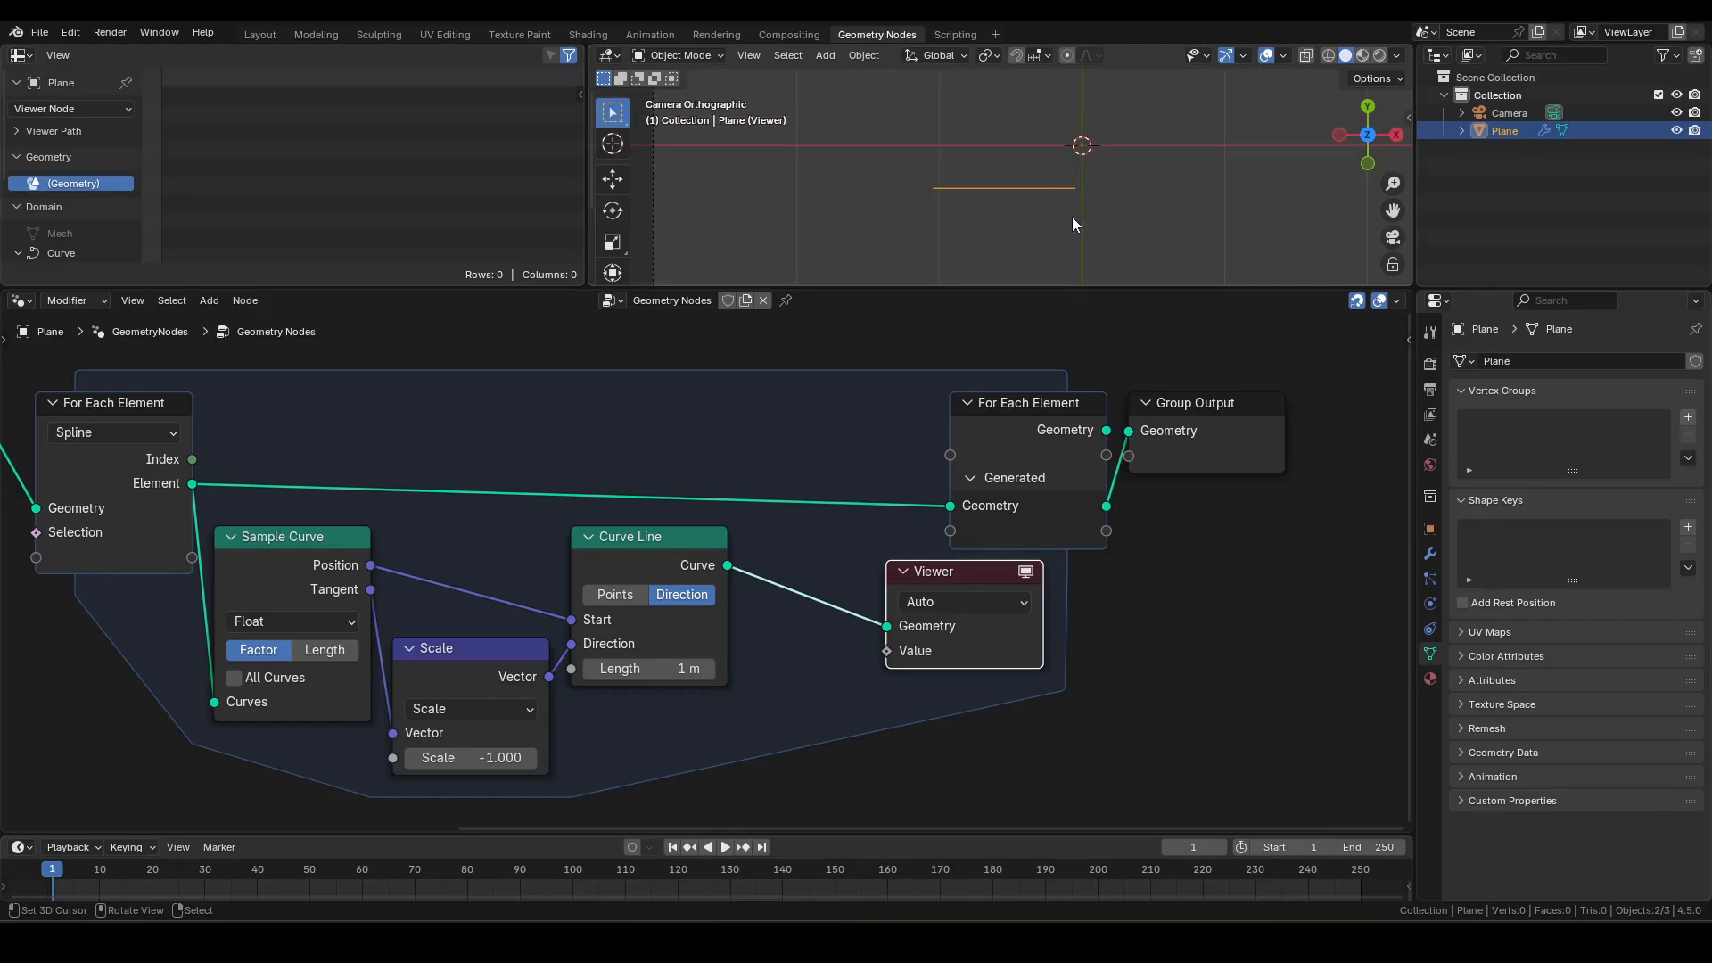
- Turn off the Viewer preview and add a Curve Length node fed by the For Each Element's Element output
left_click(1027, 572)
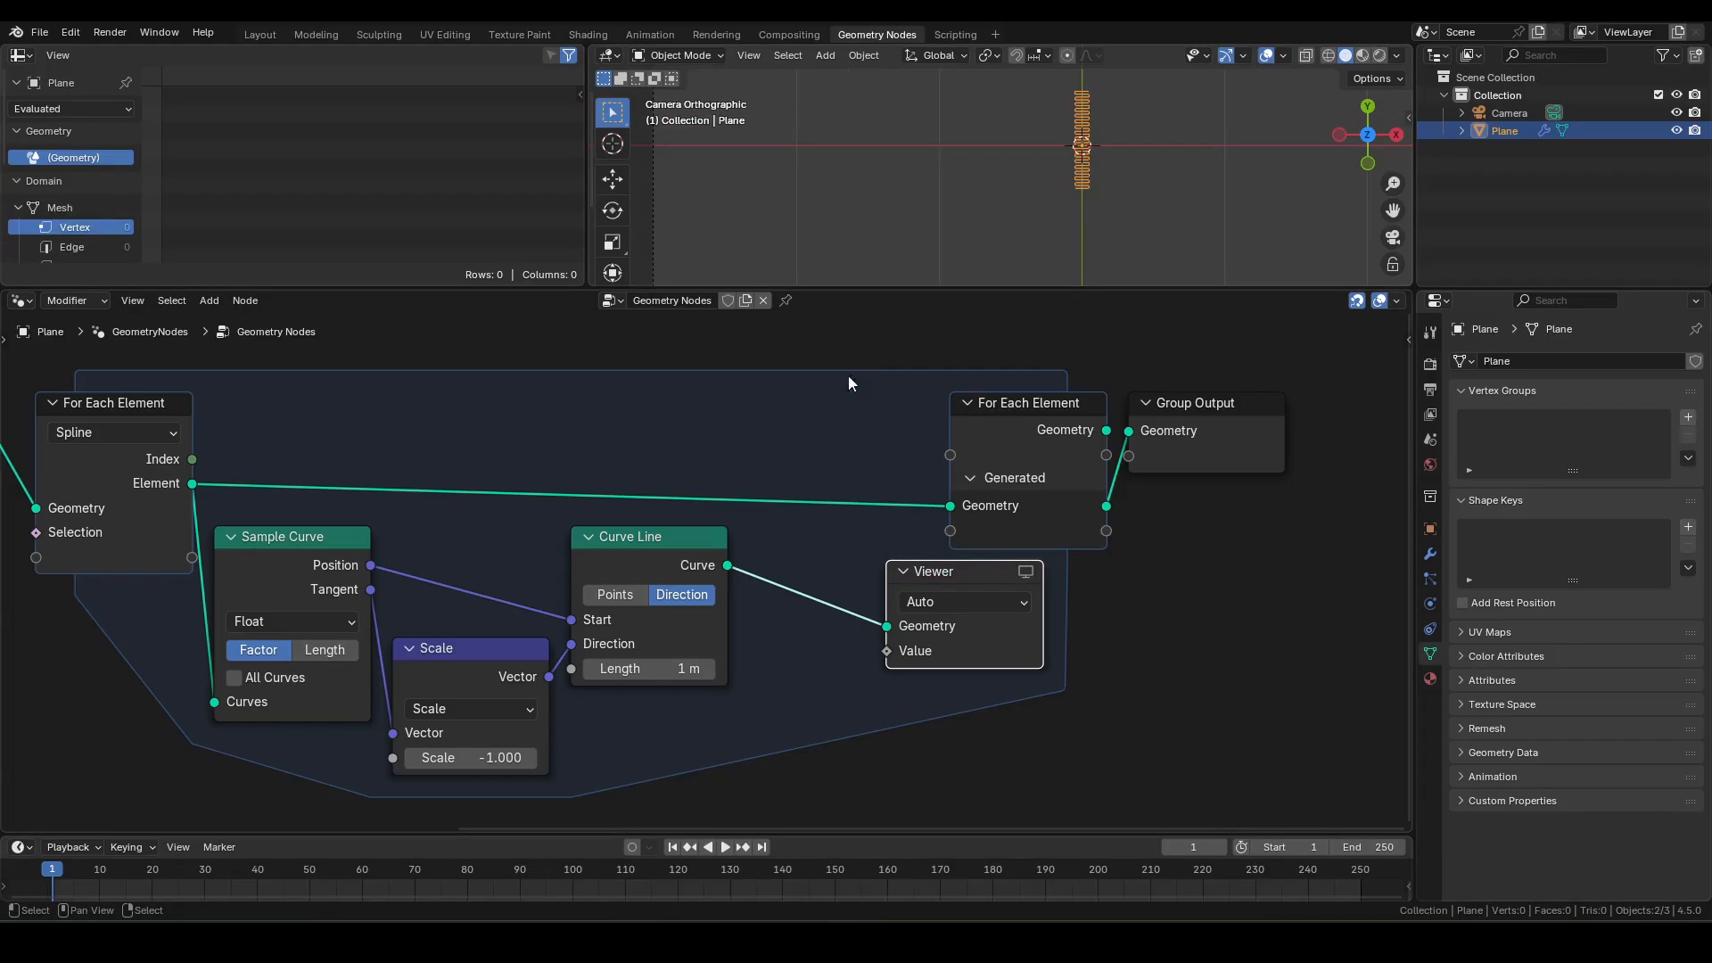
middle_click_drag(1093, 209, 1142, 232, "shift")
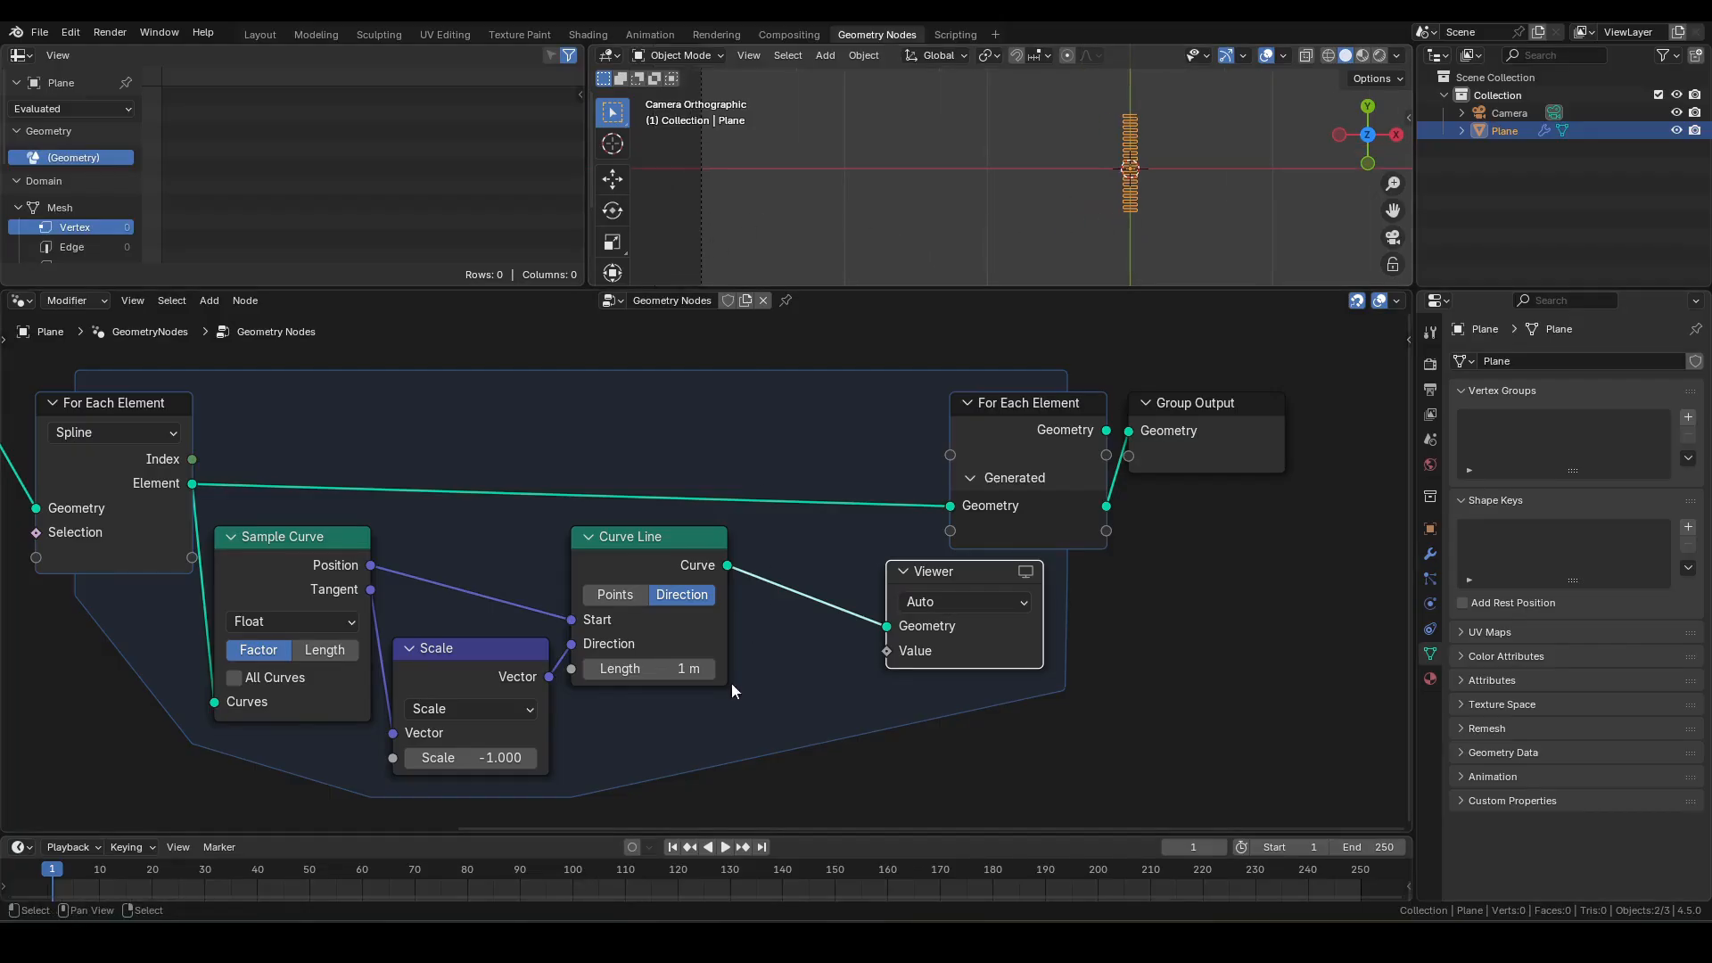
middle_click_drag(768, 671, 999, 548)
scroll(952, 528, "down", 2)
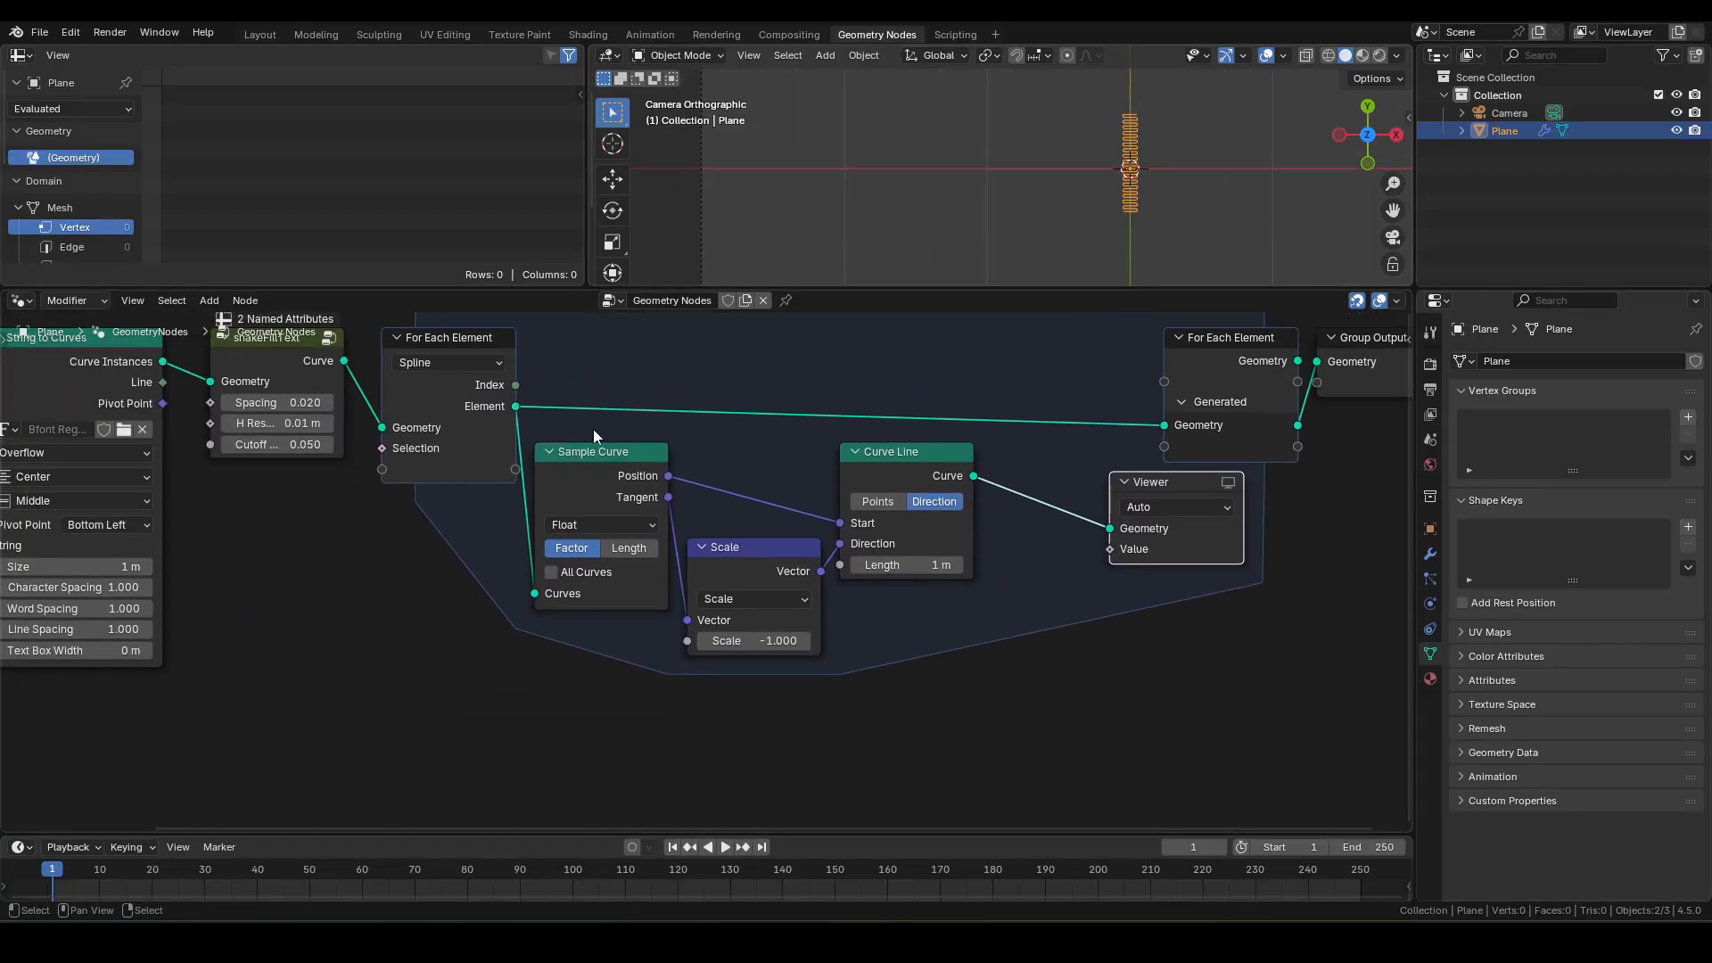
left_click_drag(517, 407, 541, 714)
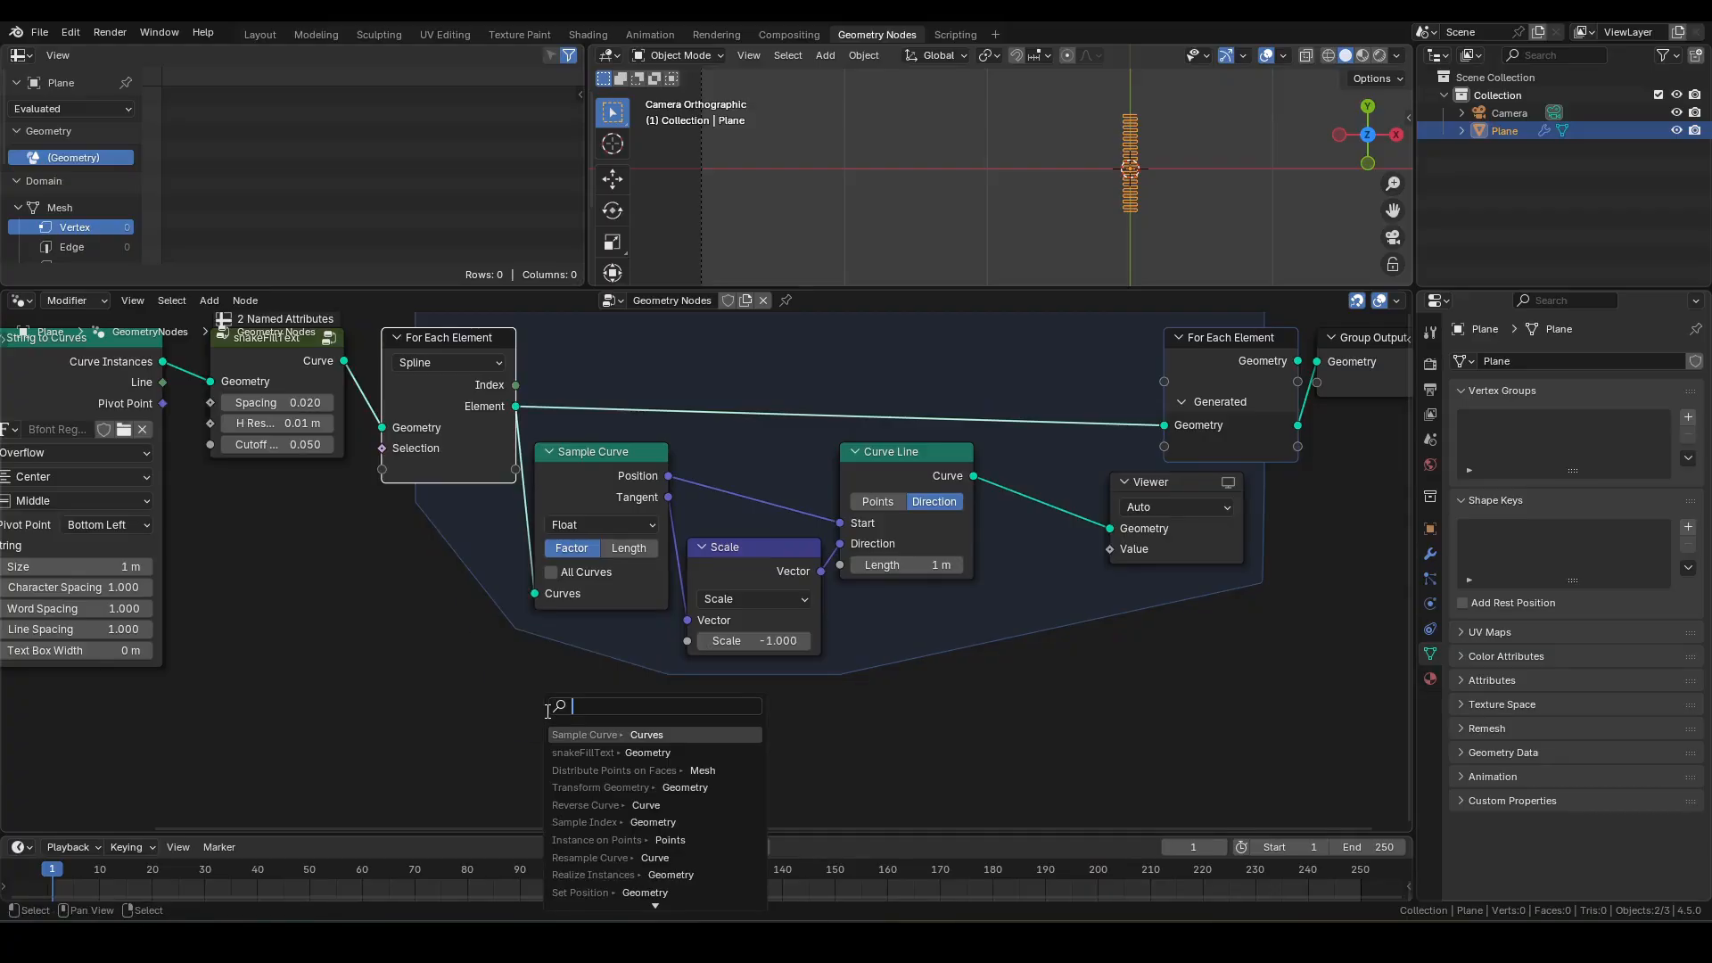
type("curve len")
key("Return")
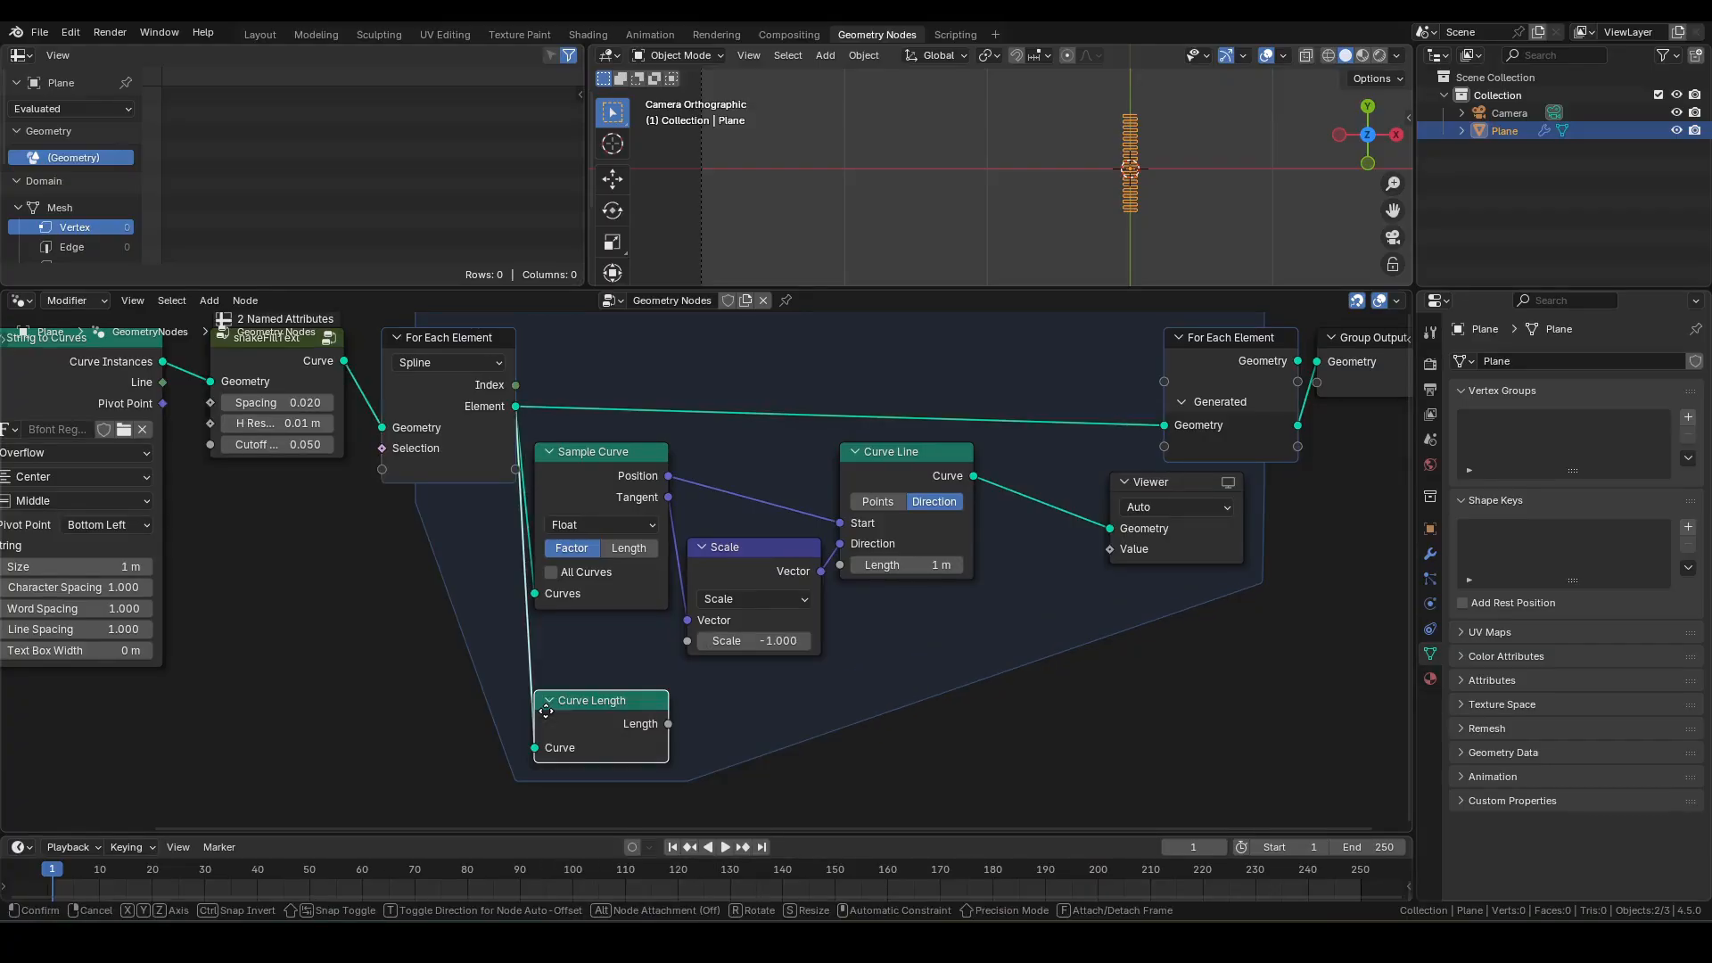
left_click(549, 693)
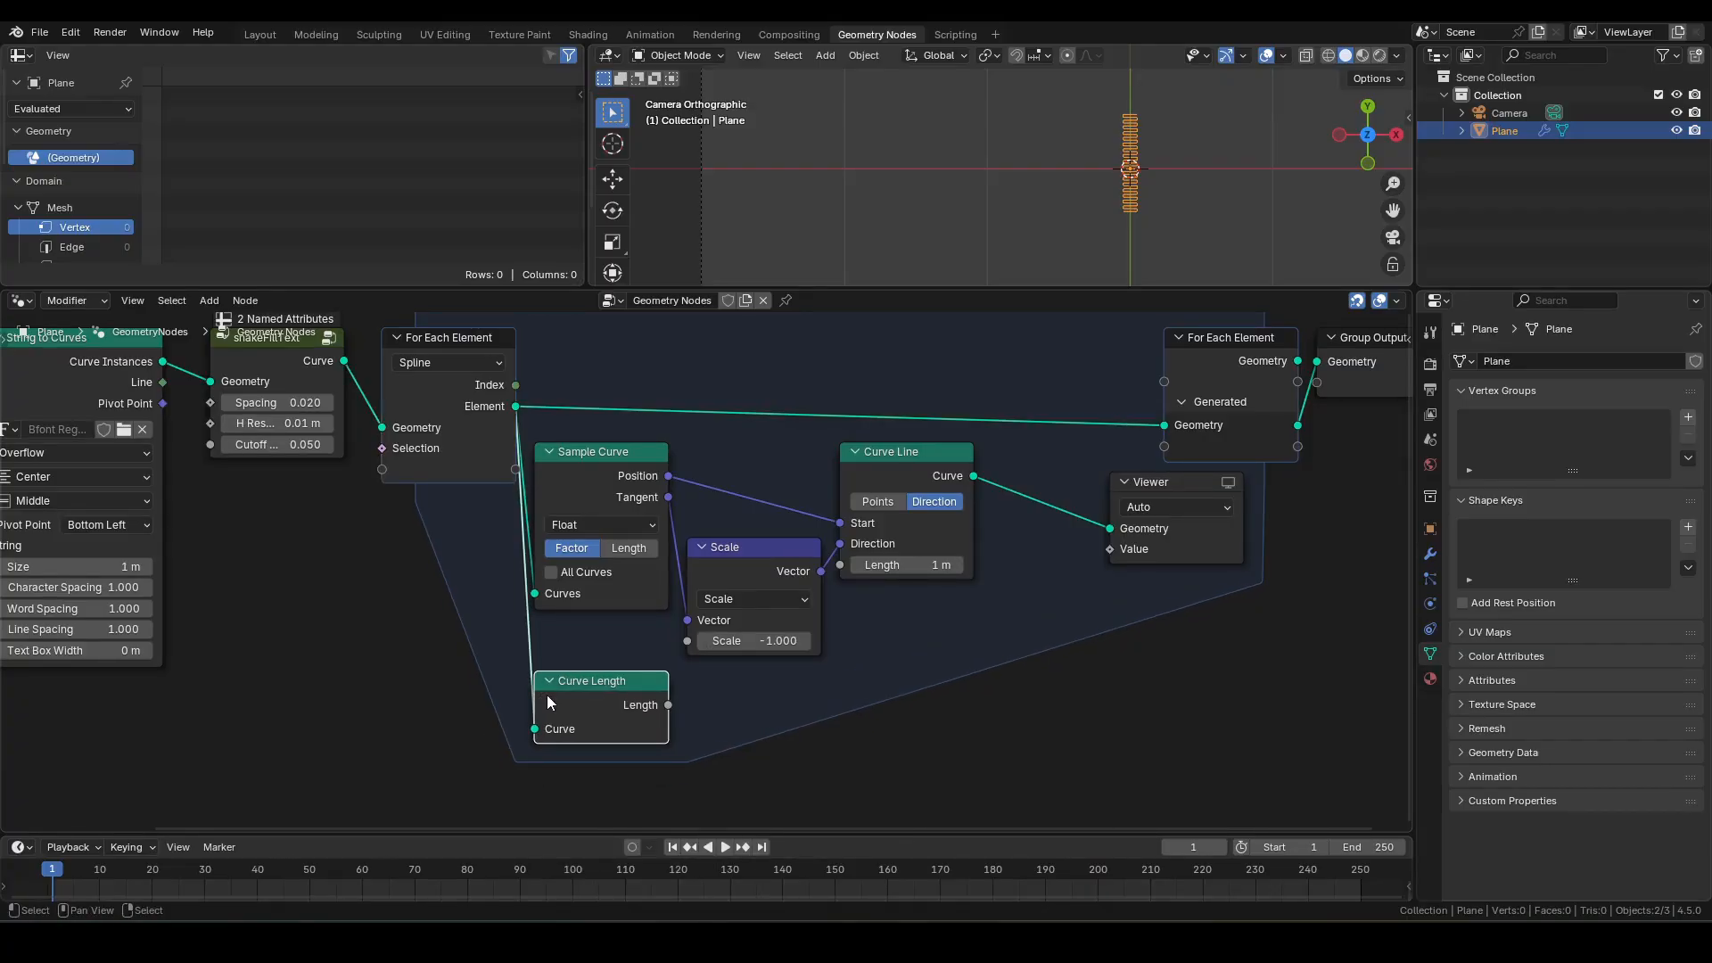
- Add 3 to the curve length with a Math Add node and feed the result into the Curve Line's Length
left_click_drag(667, 705, 747, 695)
type("add")
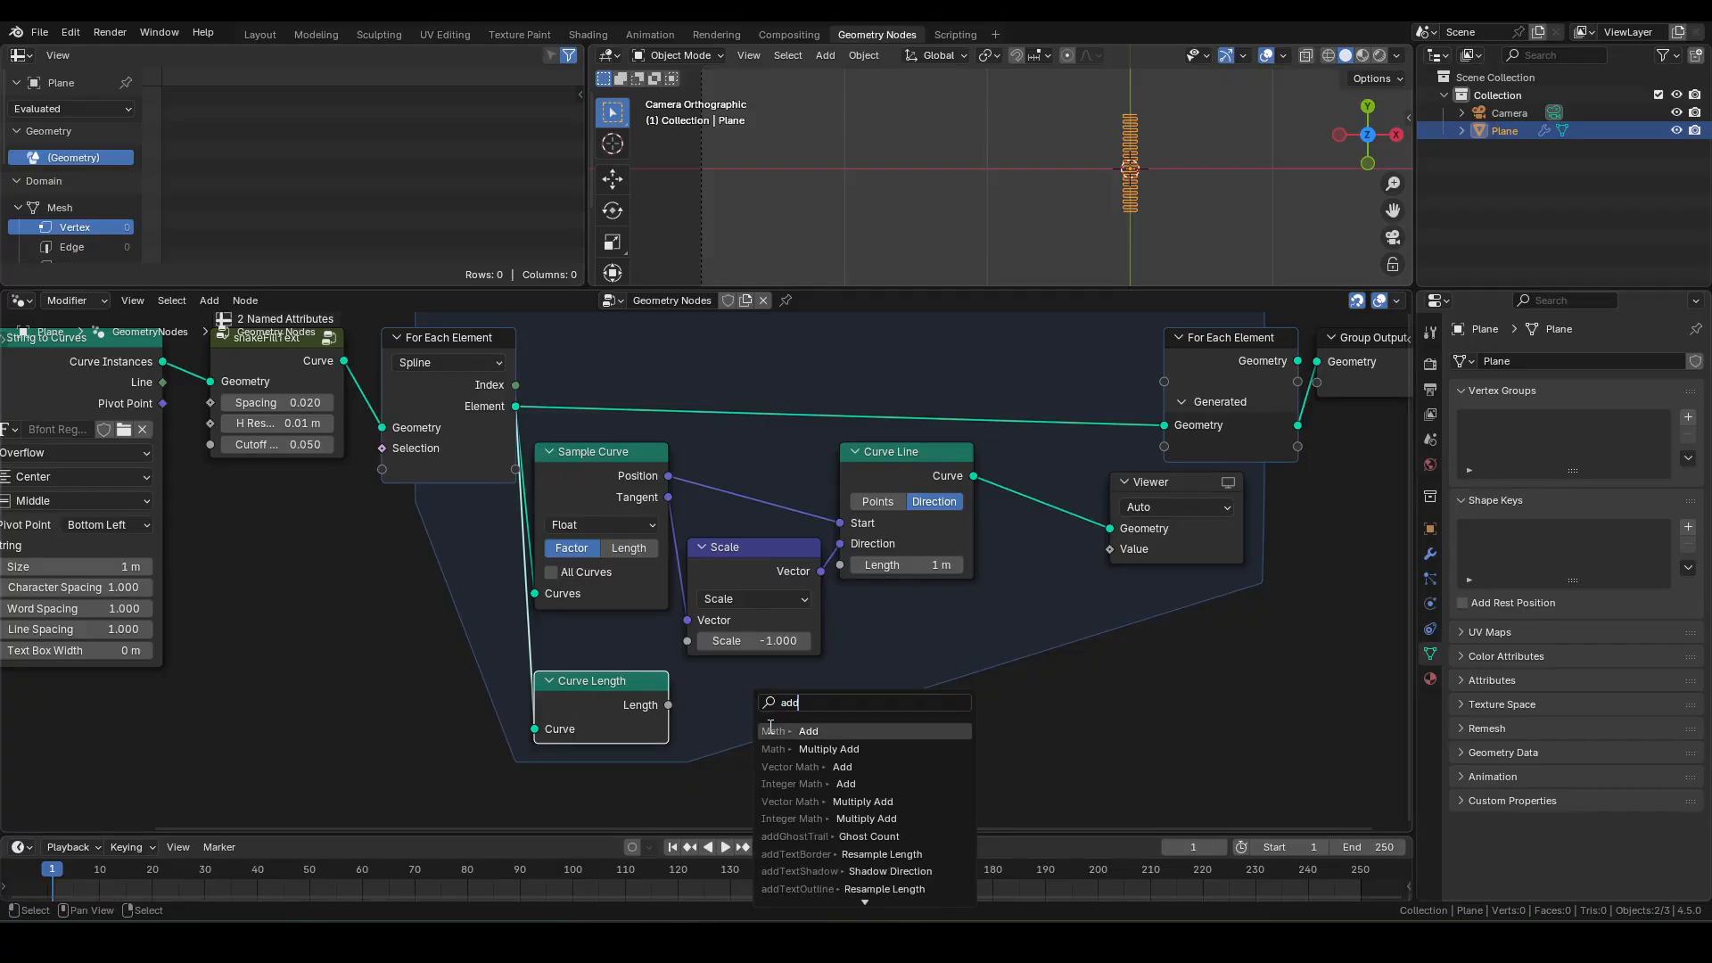
key("Return")
left_click(717, 731)
middle_click_drag(1034, 171, 1198, 224, "shift")
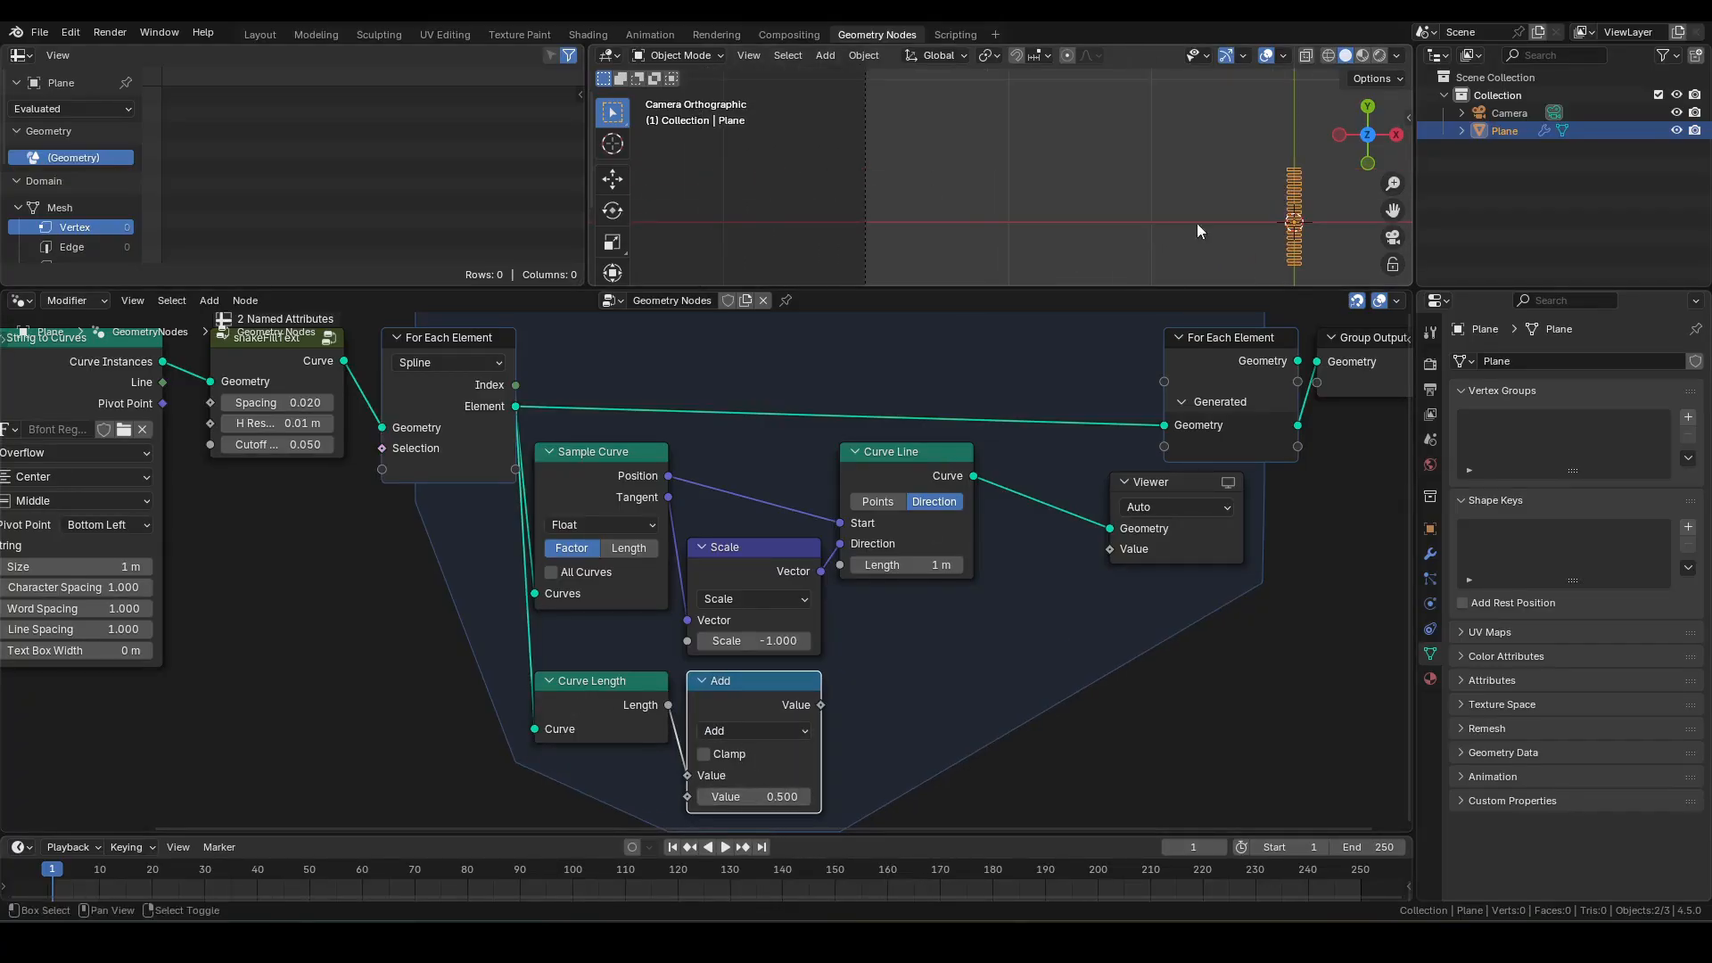
left_click(764, 792)
type("3")
key("Return")
middle_click_drag(857, 717, 805, 706)
left_click_drag(767, 695, 786, 554)
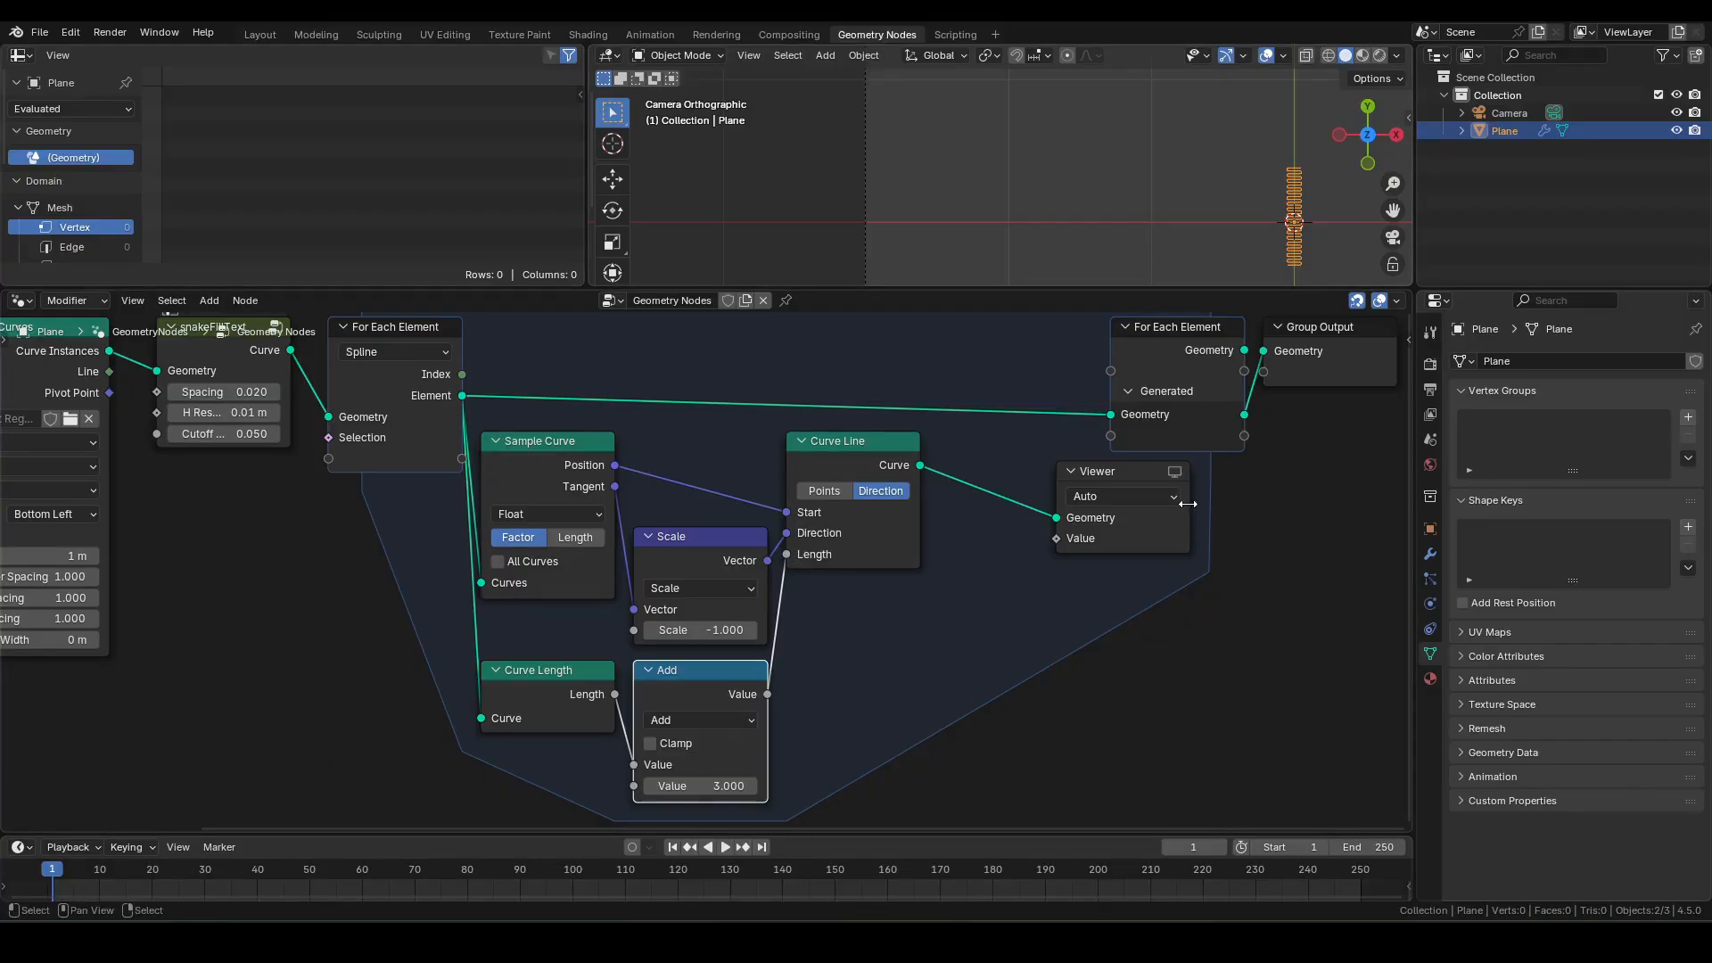
- Delete the Viewer node and shift the For Each Element output and Group Output nodes along X to make room
left_click(1130, 518)
key("x")
middle_click_drag(1129, 518, 873, 631)
left_click_drag(1070, 580, 834, 424)
key("g")
key("x")
left_click(1004, 437)
- Insert a Join Geometry node between Element and the zone's Generated Geometry, and connect the Curve Line's Curve to it
key("F3")
type("join")
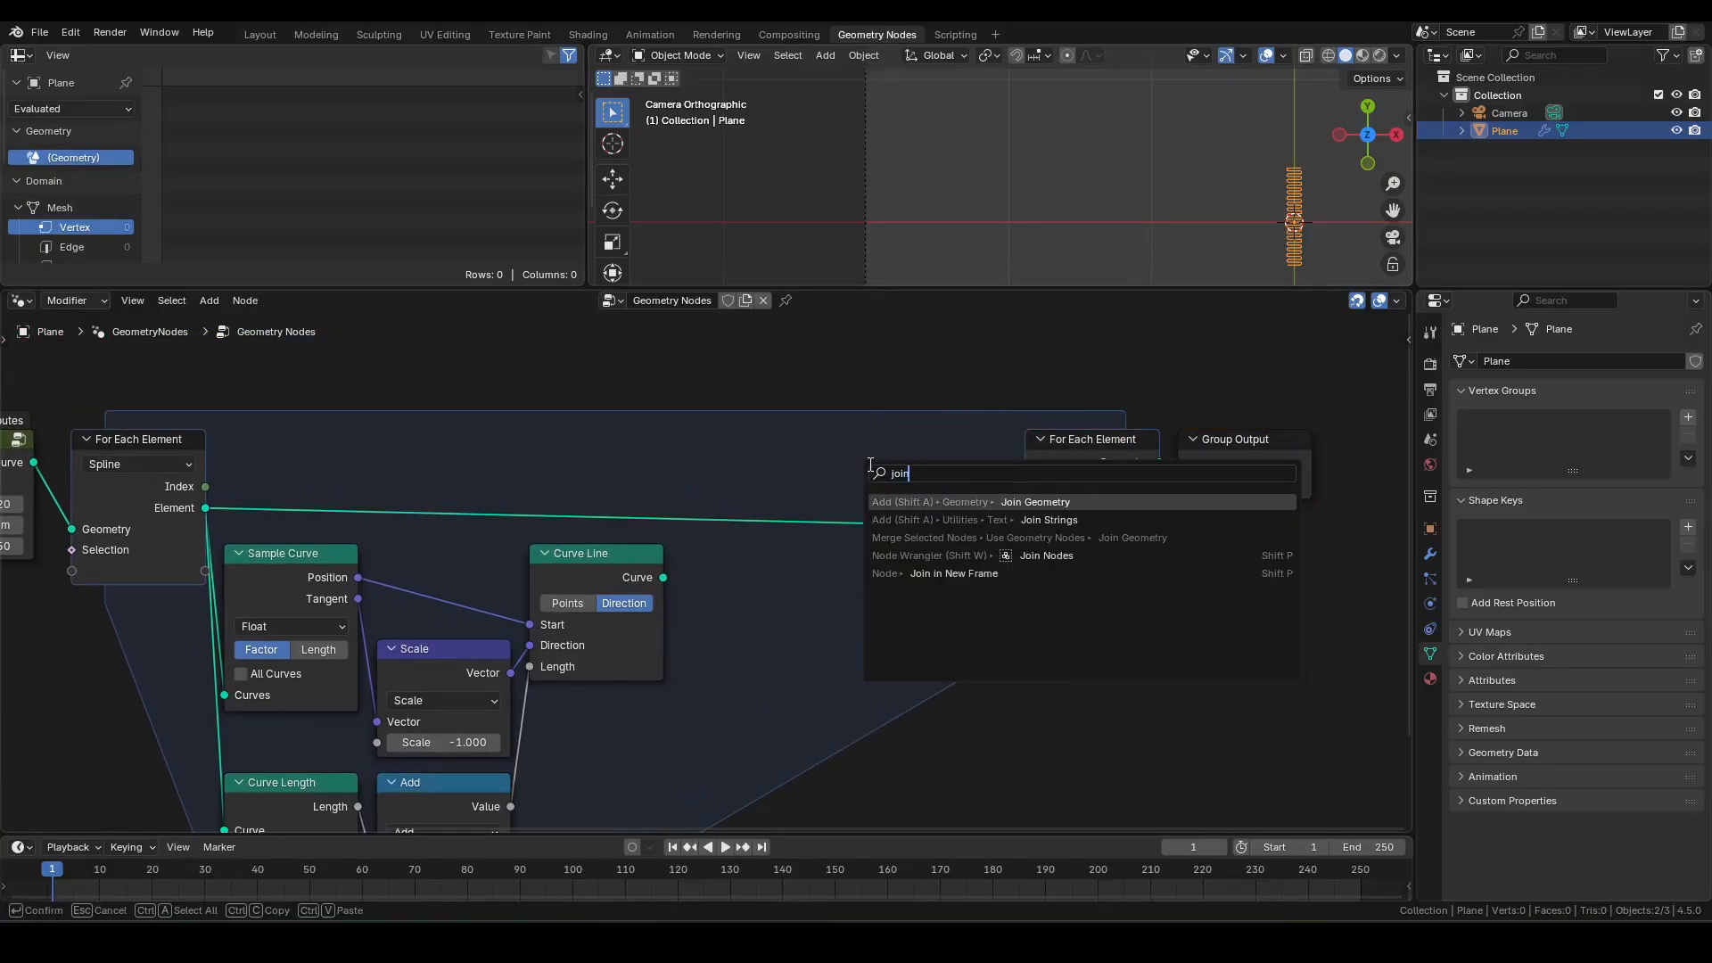
key("Return")
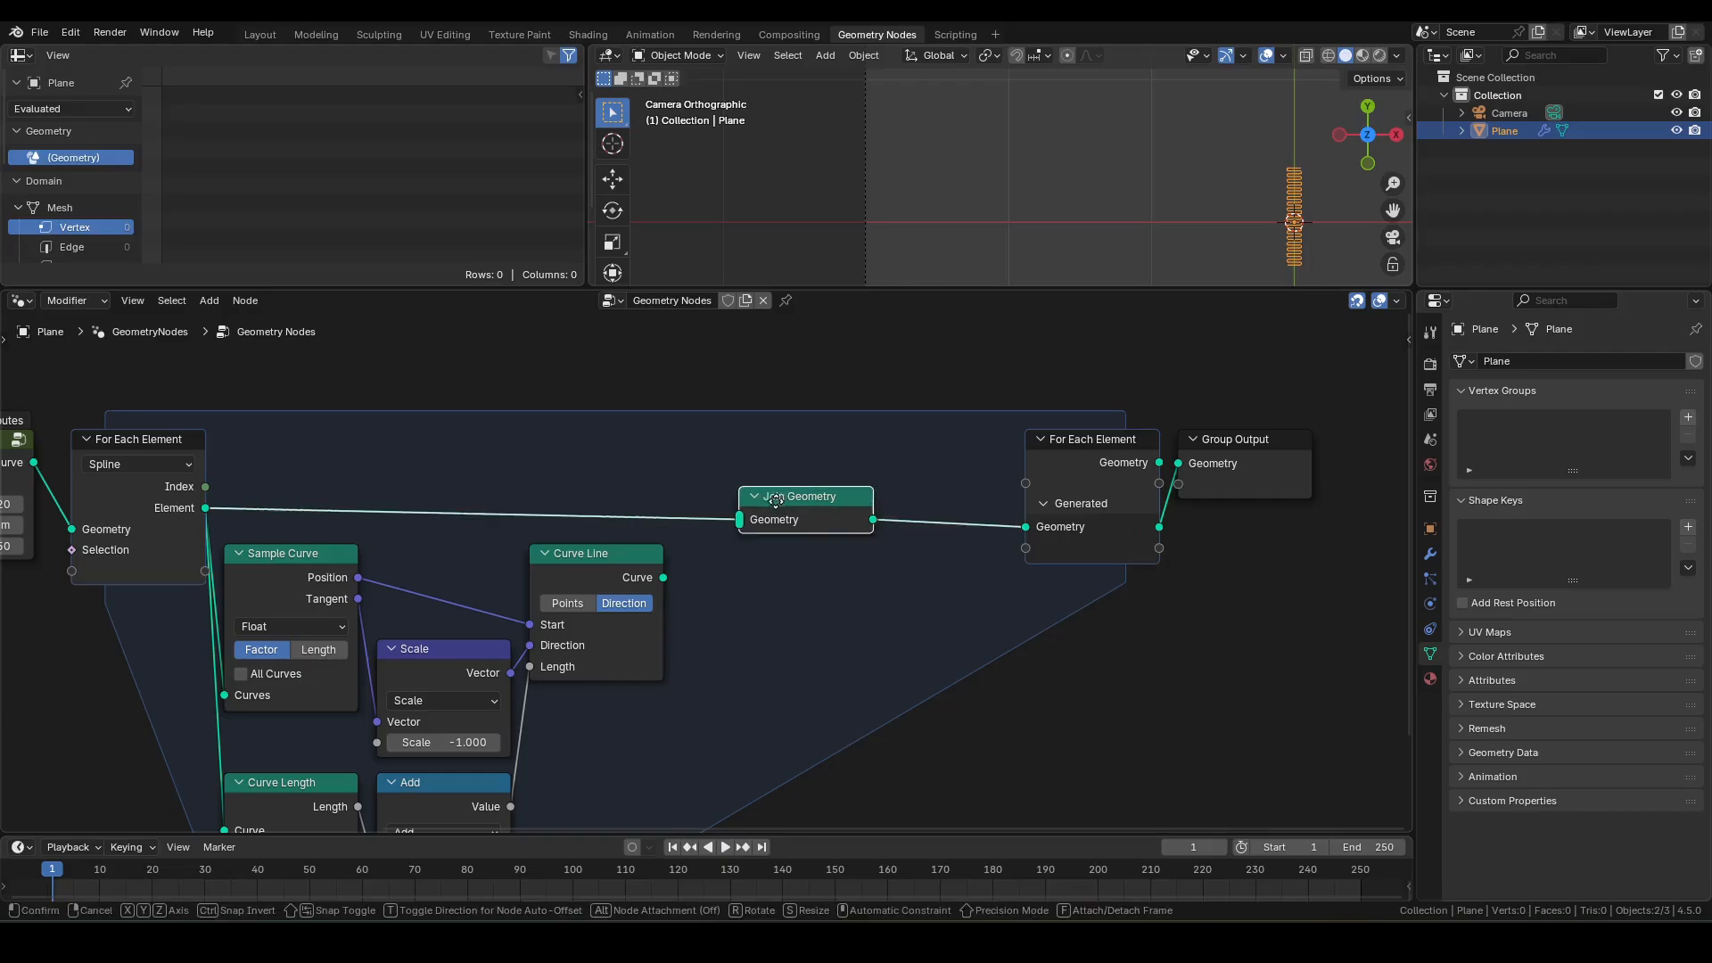
left_click(714, 418)
left_click_drag(664, 578, 720, 479)
scroll(928, 526, "down", 1)
scroll(1157, 223, "down", 2)
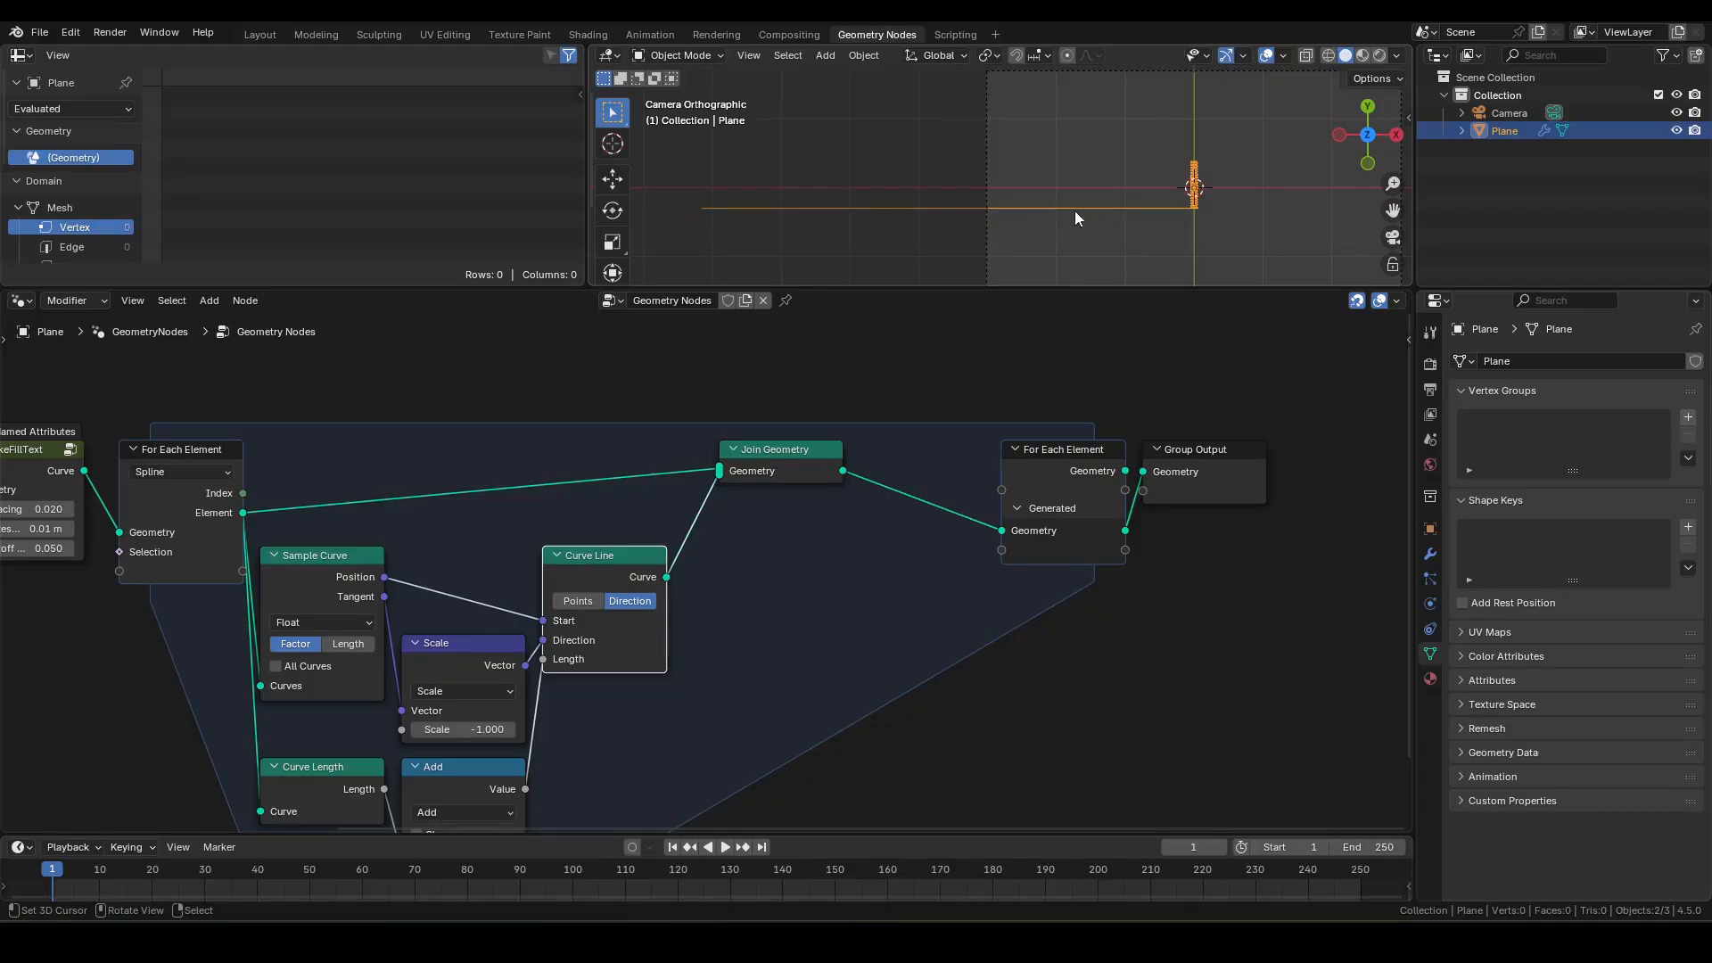
mouse_move(1073, 210)
middle_mouse_down("shift")
mouse_move(1022, 206)
mouse_move(1056, 202)
middle_mouse_up("shift")
left_click_drag(758, 449, 721, 449)
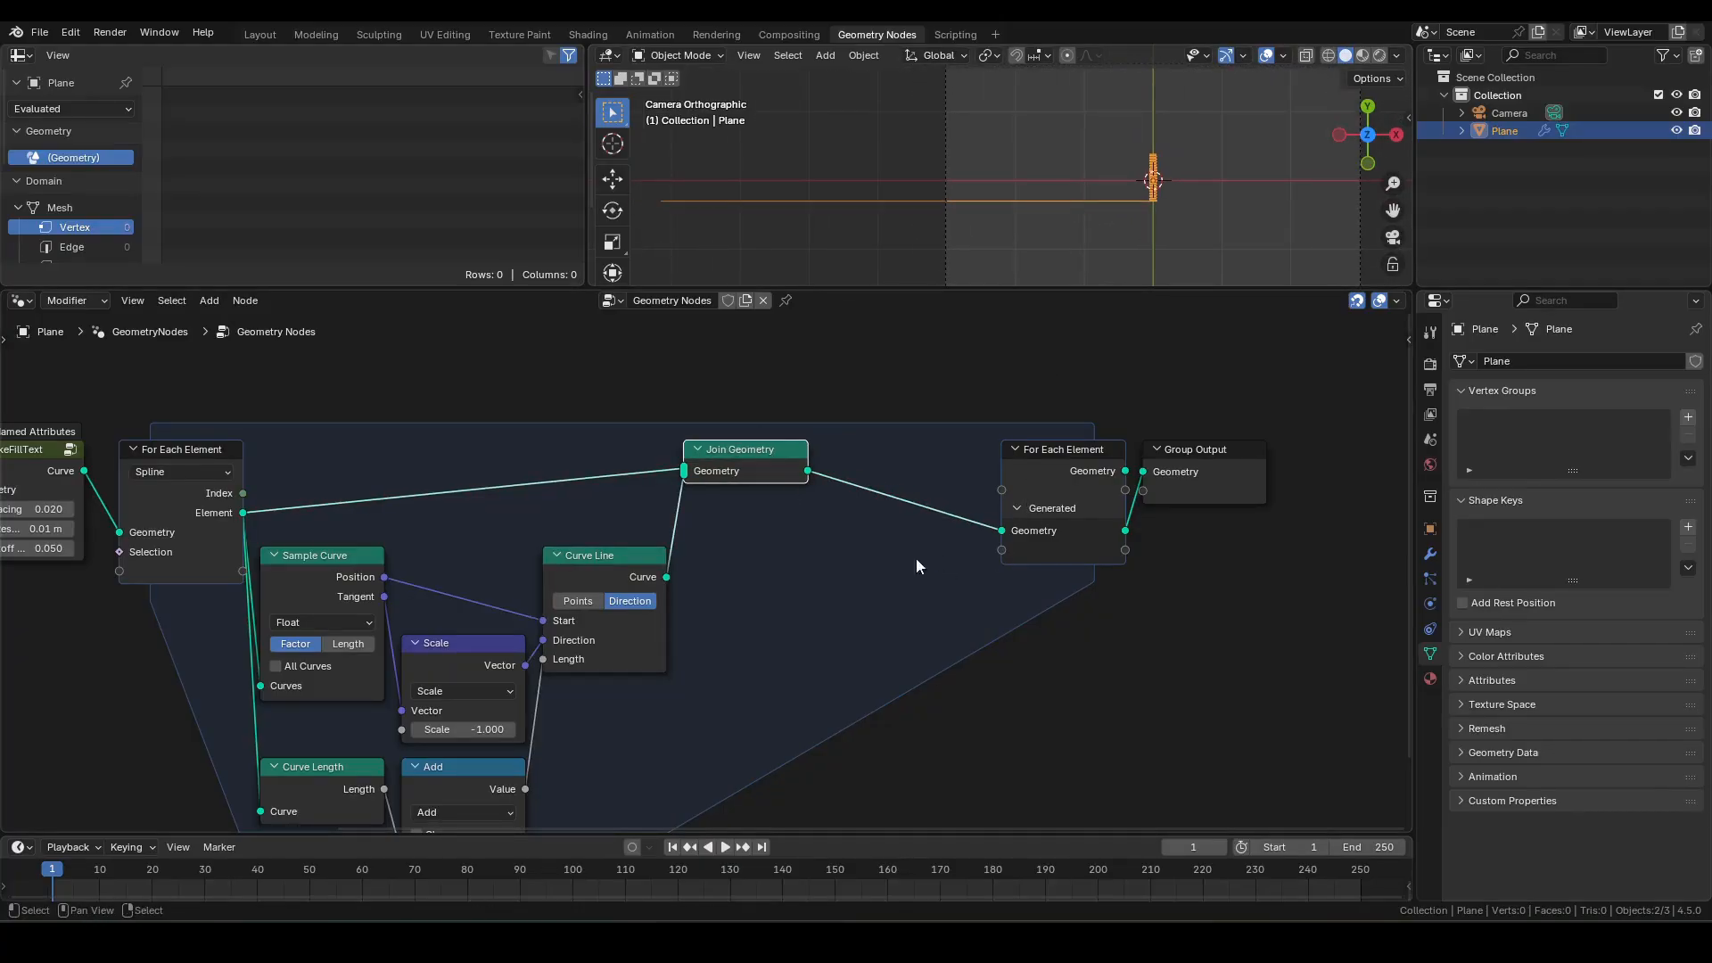
- Bring the Curve domain into view in the spreadsheet and widen its sidebar to read the element counts
middle_click_drag(917, 566, 736, 580)
scroll(78, 163, "down", 5)
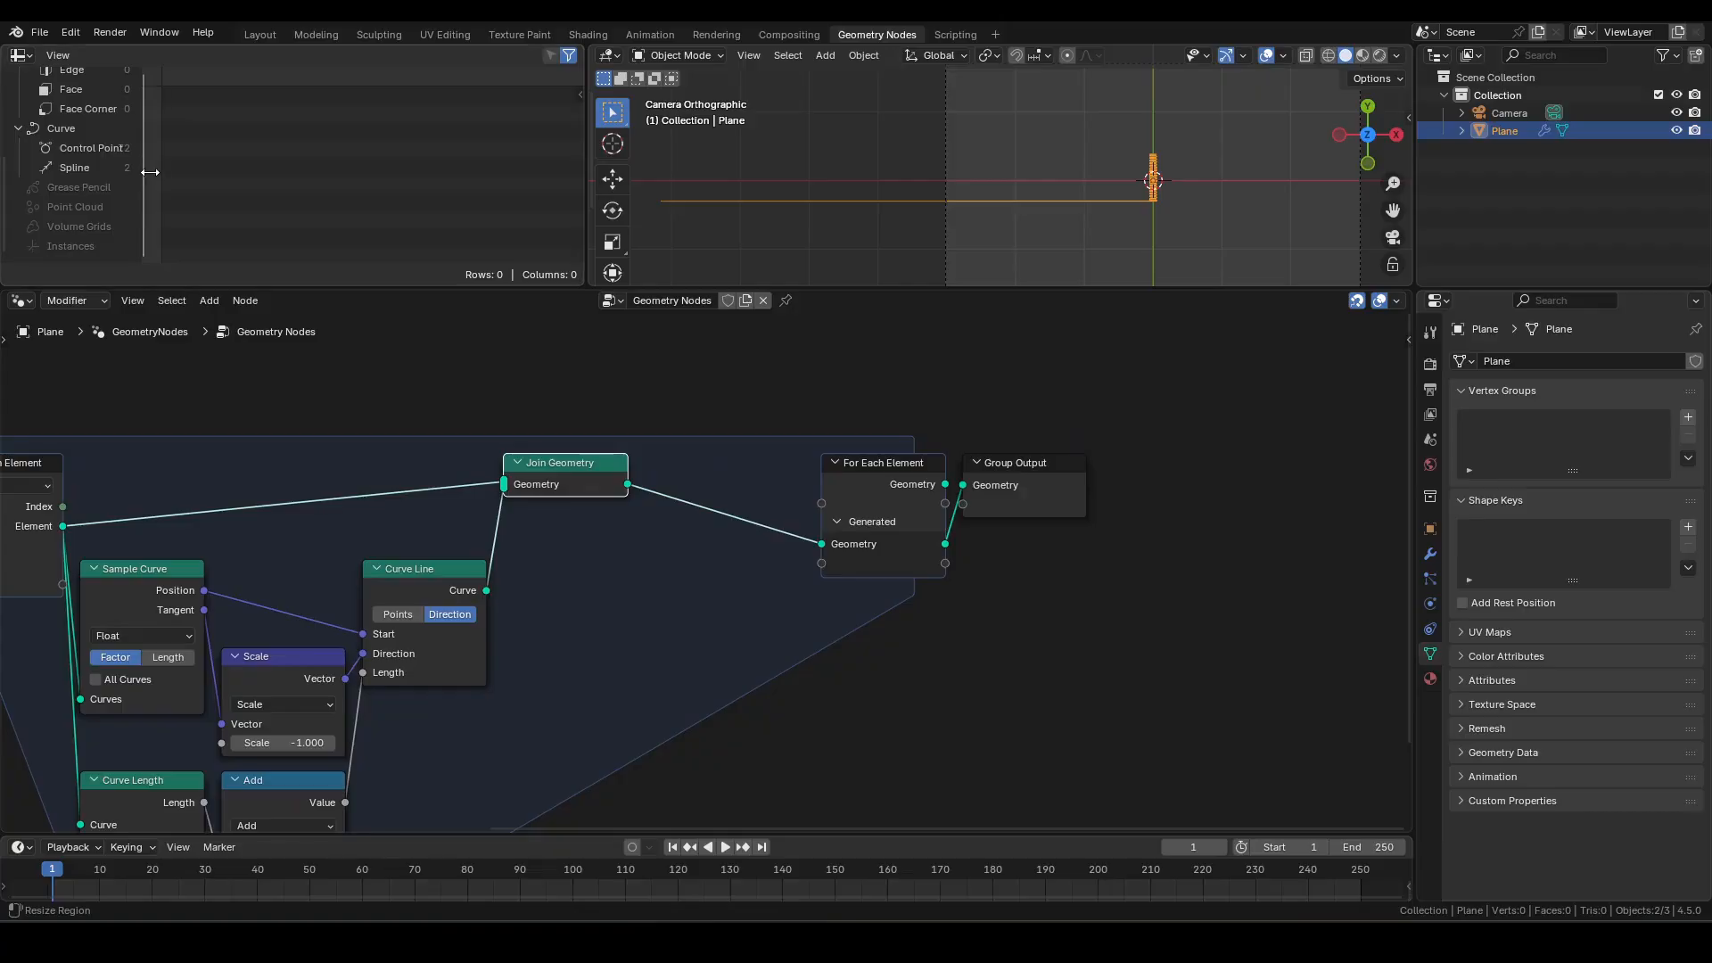
left_click_drag(150, 172, 175, 172)
- Make room after Join Geometry and insert a Merge by Distance node before the For Each Element output
middle_click_drag(746, 511, 678, 535)
left_click_drag(662, 428, 1047, 588)
left_click(840, 526)
key("F3")
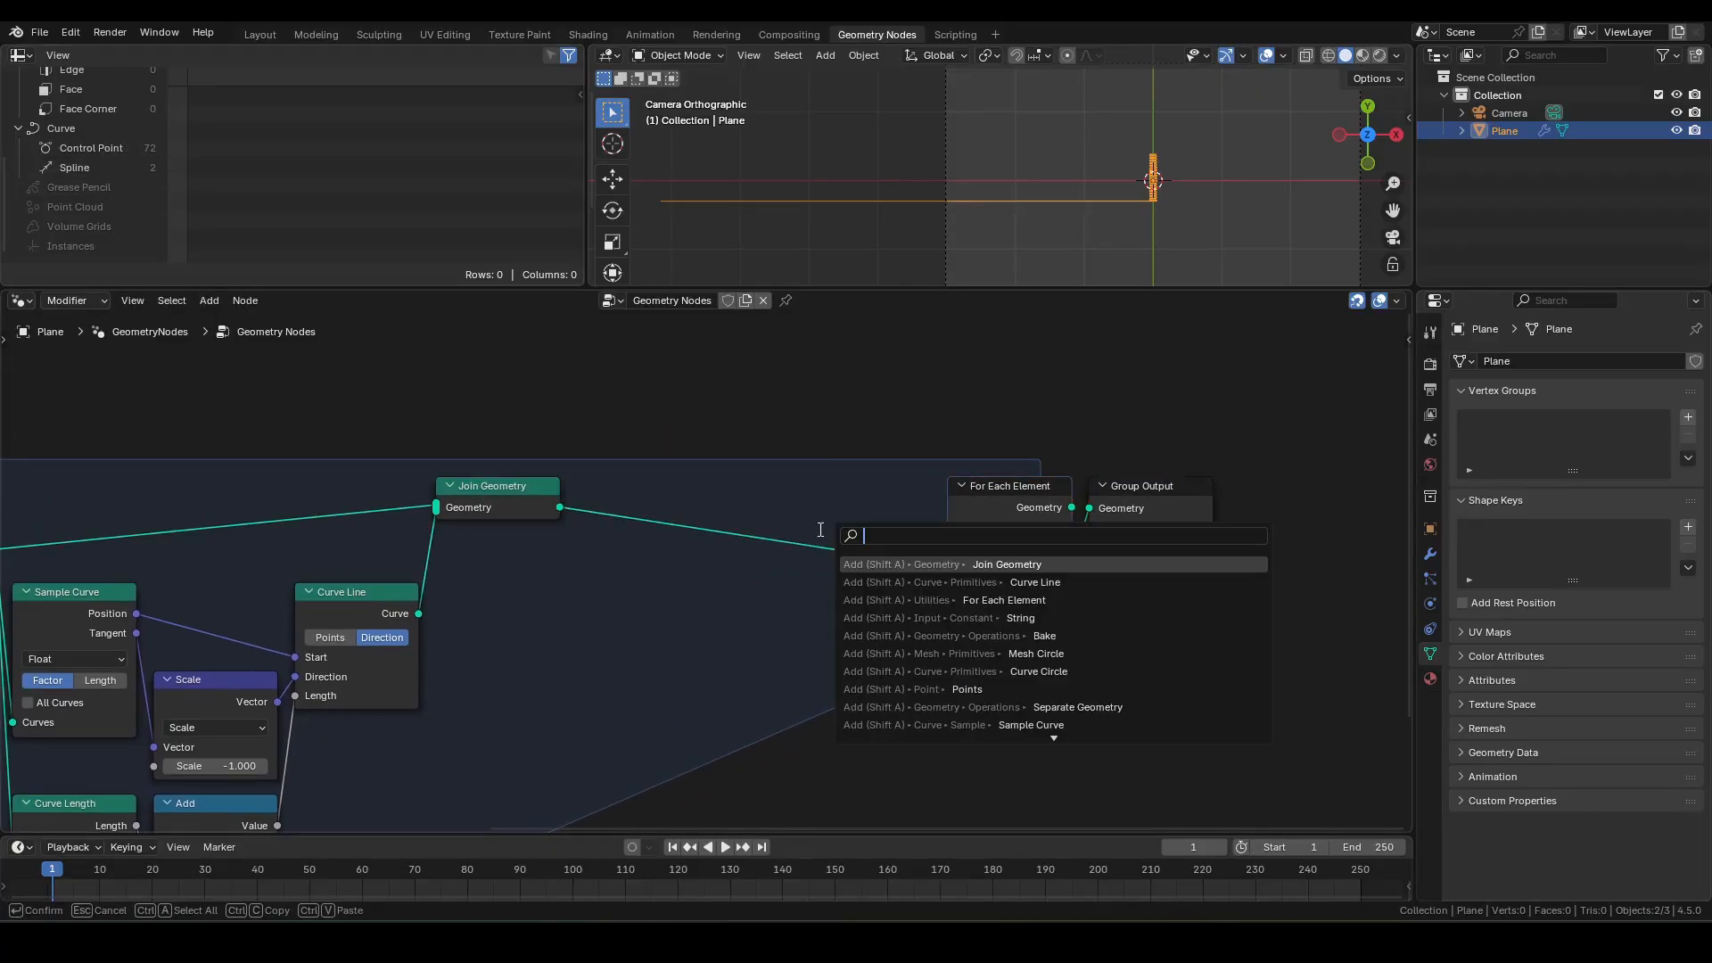
type("merge")
key("Return")
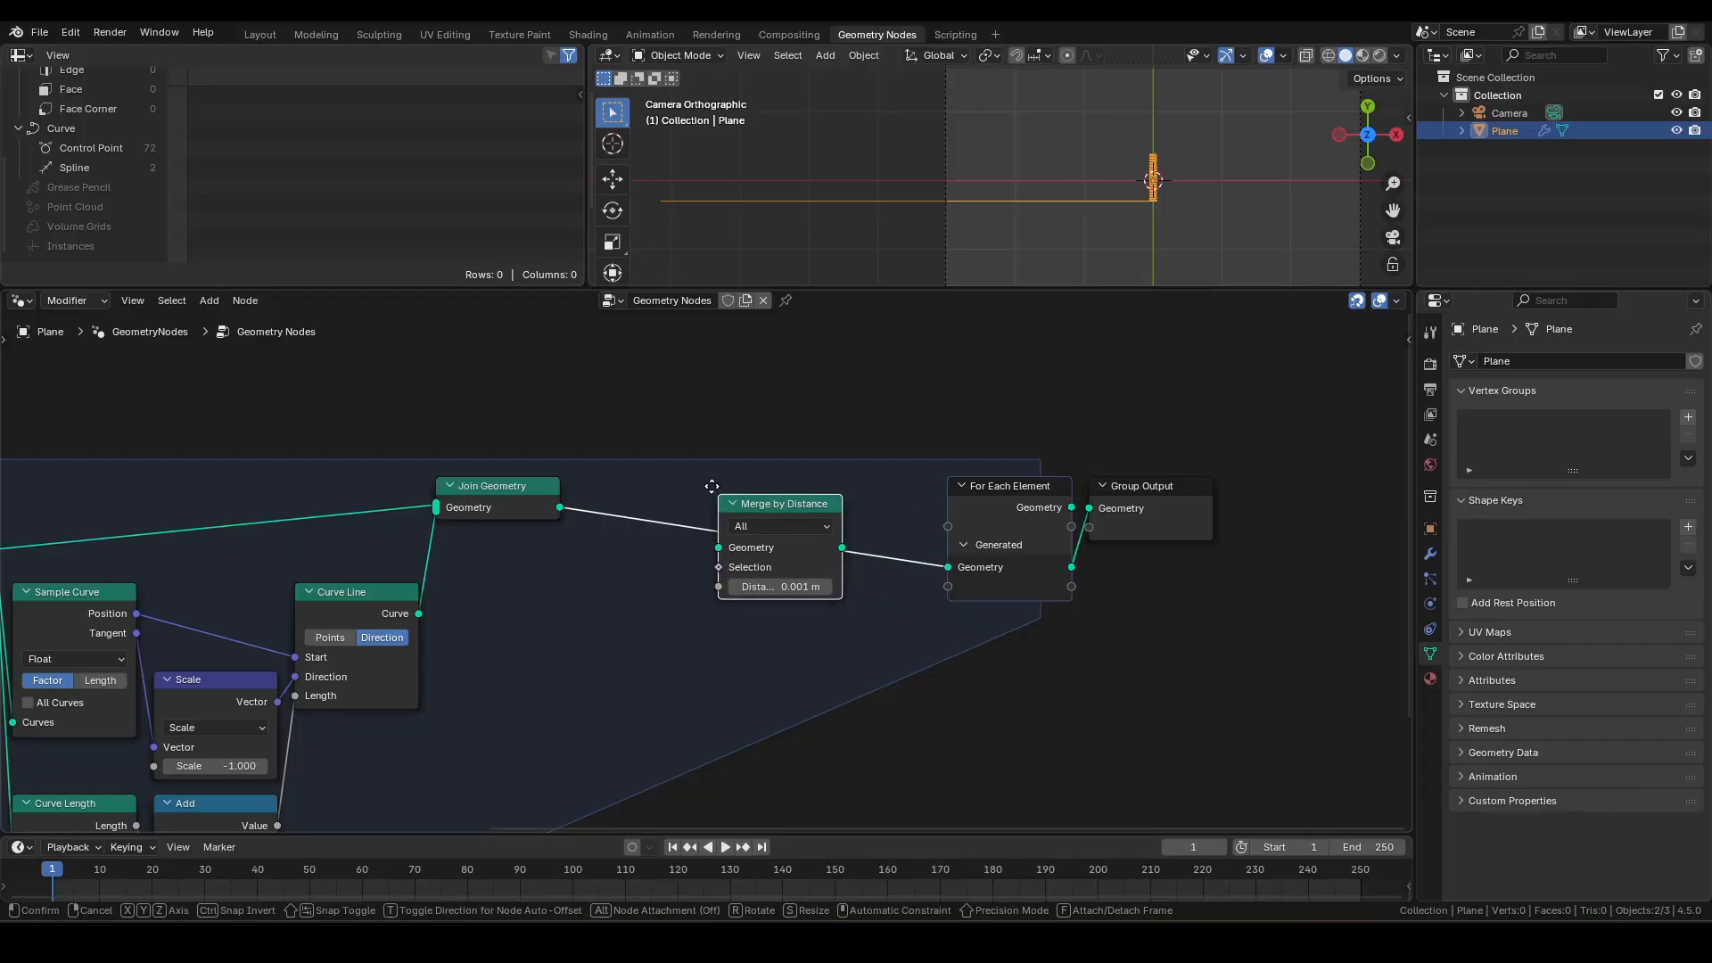
left_click(712, 485)
scroll(860, 505, "up", 1)
mouse_move(850, 472)
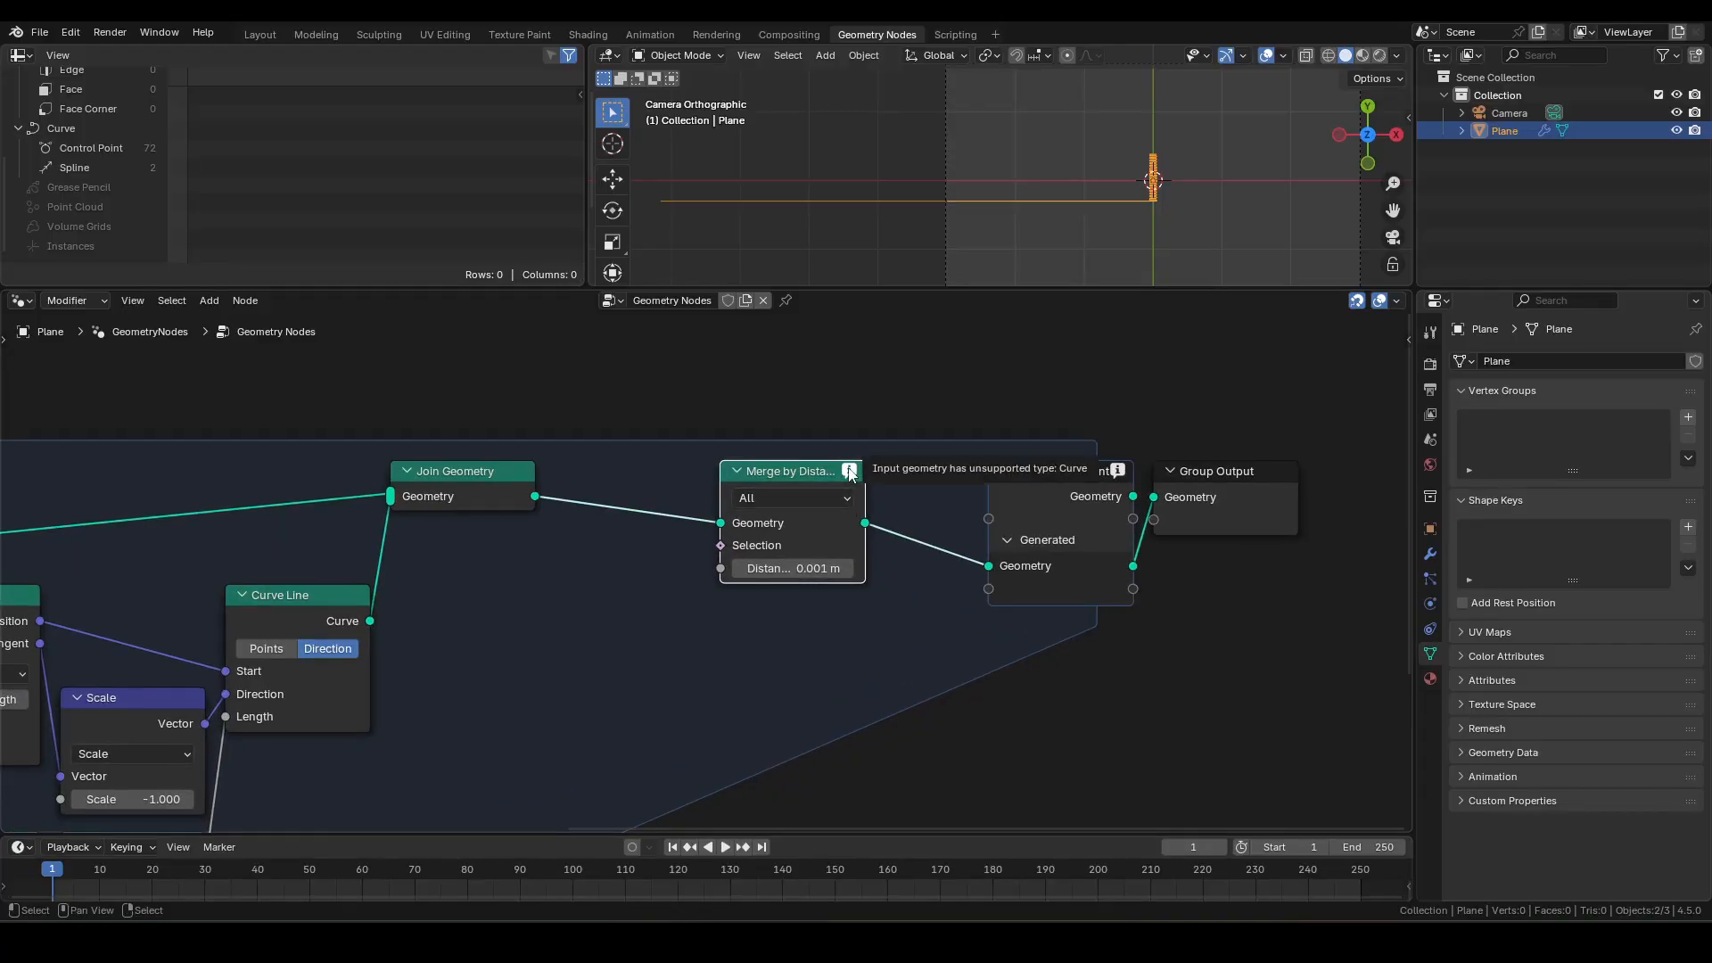
- Insert a Curve to Mesh node between Join Geometry and Merge by Distance, and tighten the spacing between the nodes
middle_click_drag(691, 420, 825, 448)
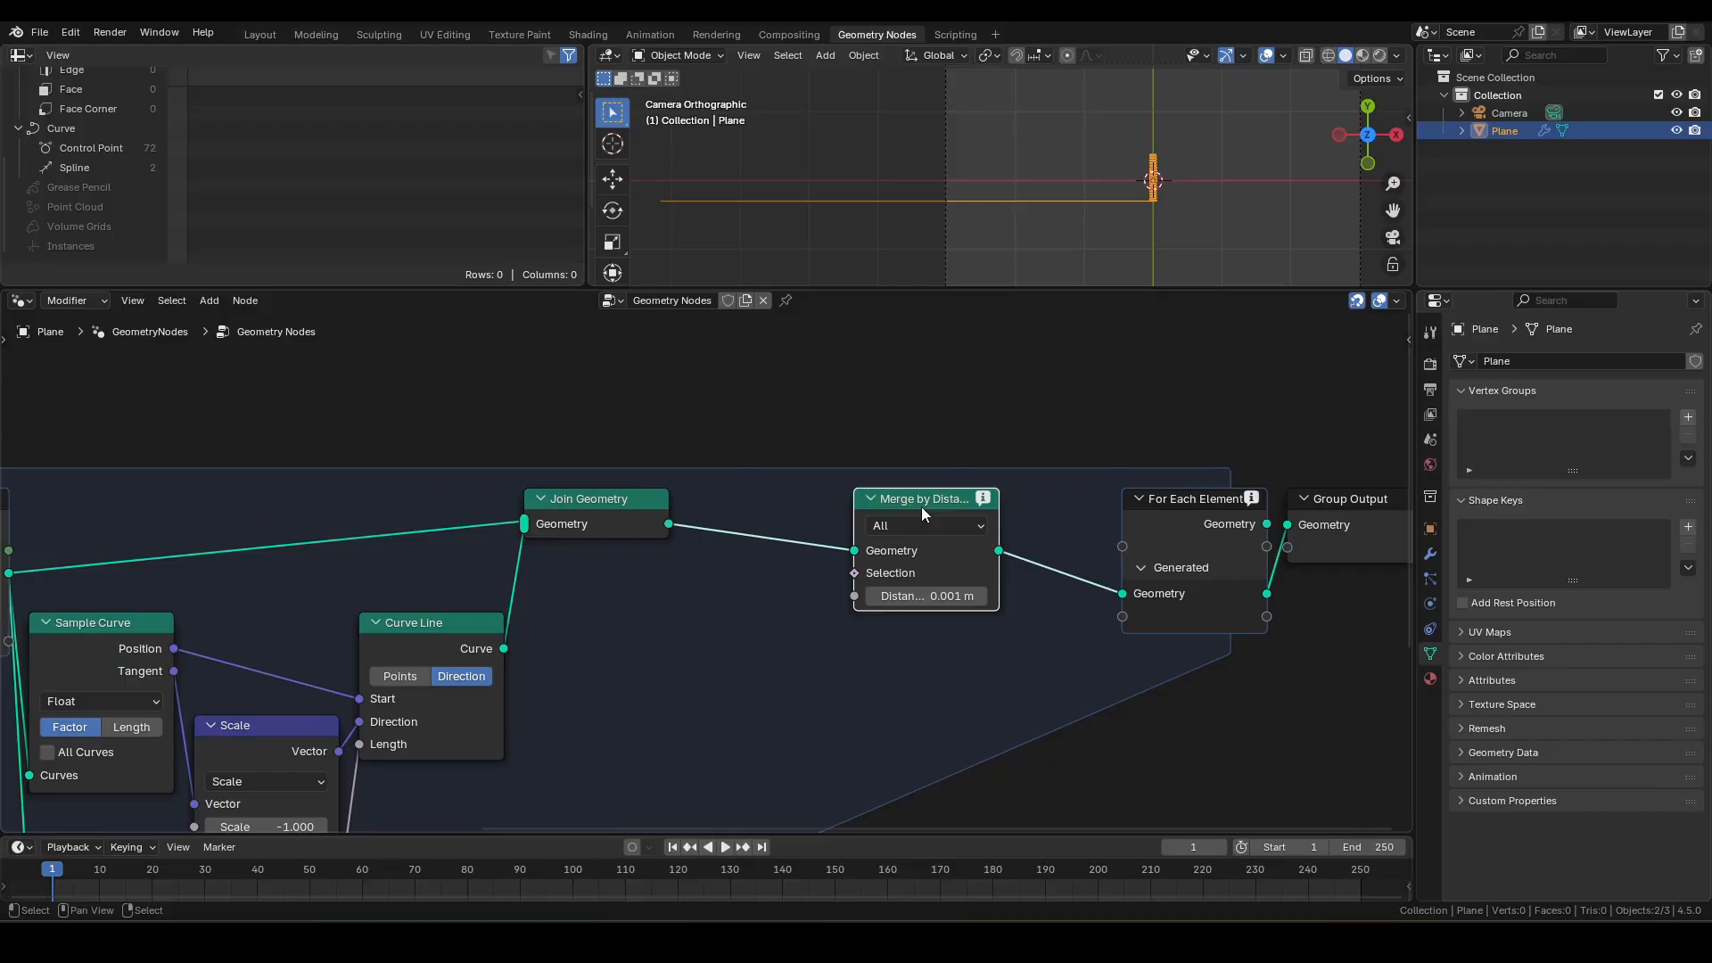
left_click(825, 458)
key("F3")
type("c")
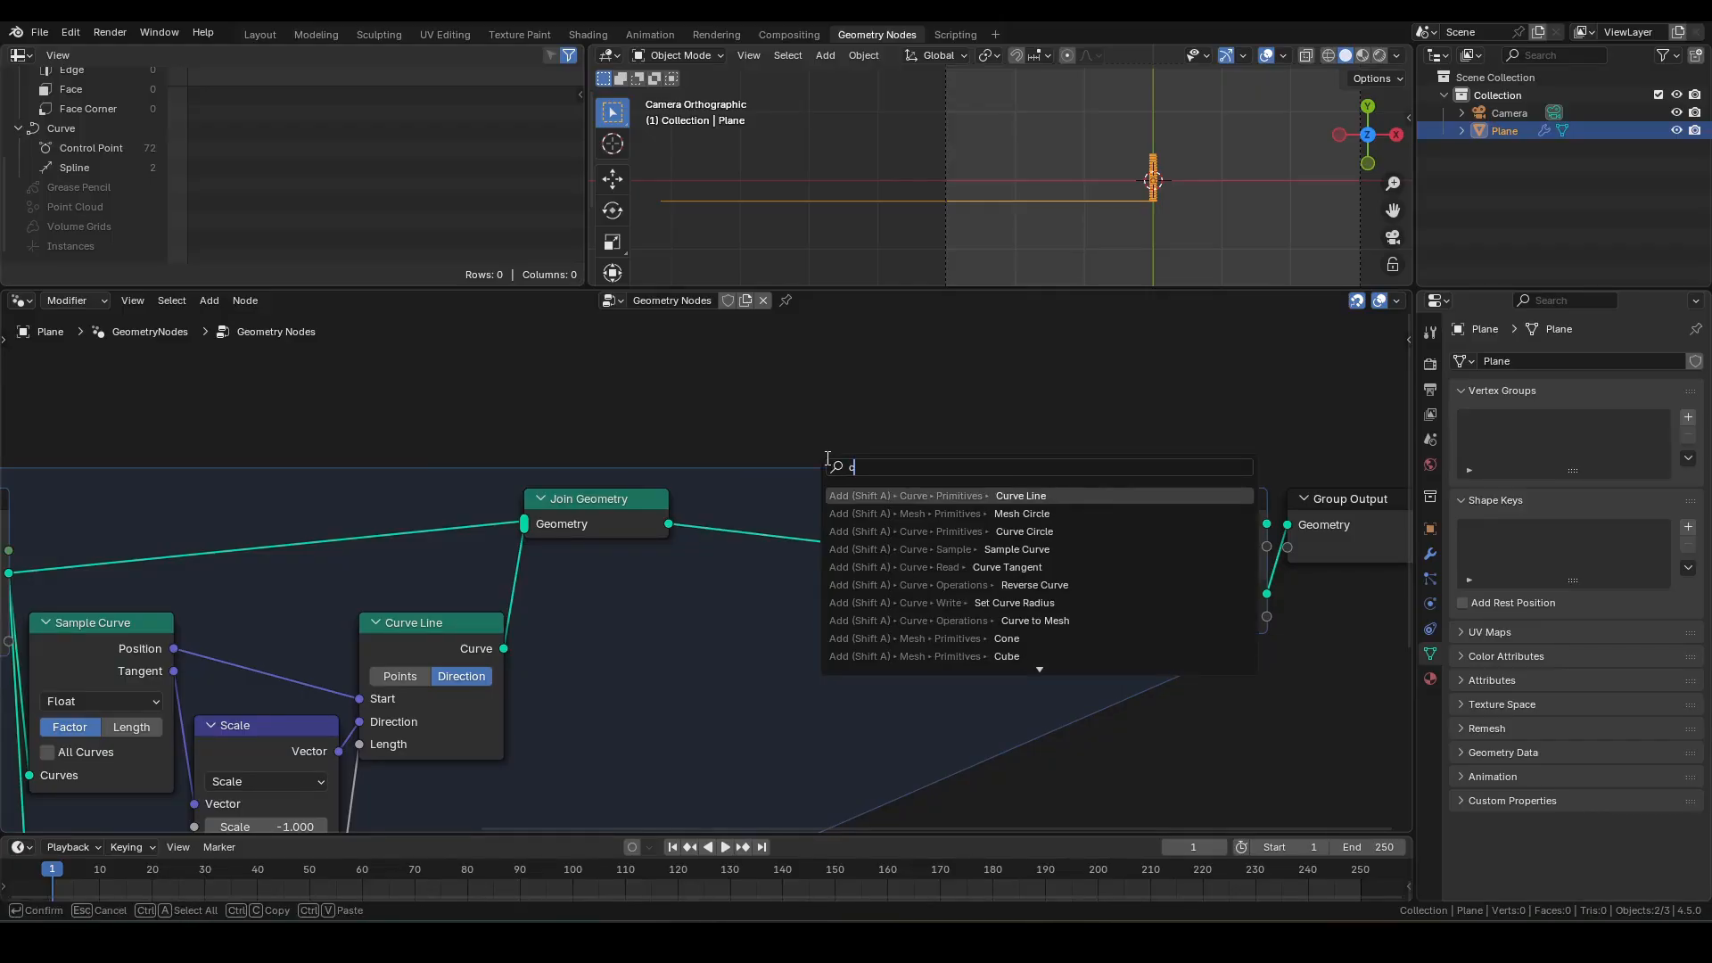
type("tm")
key("Return")
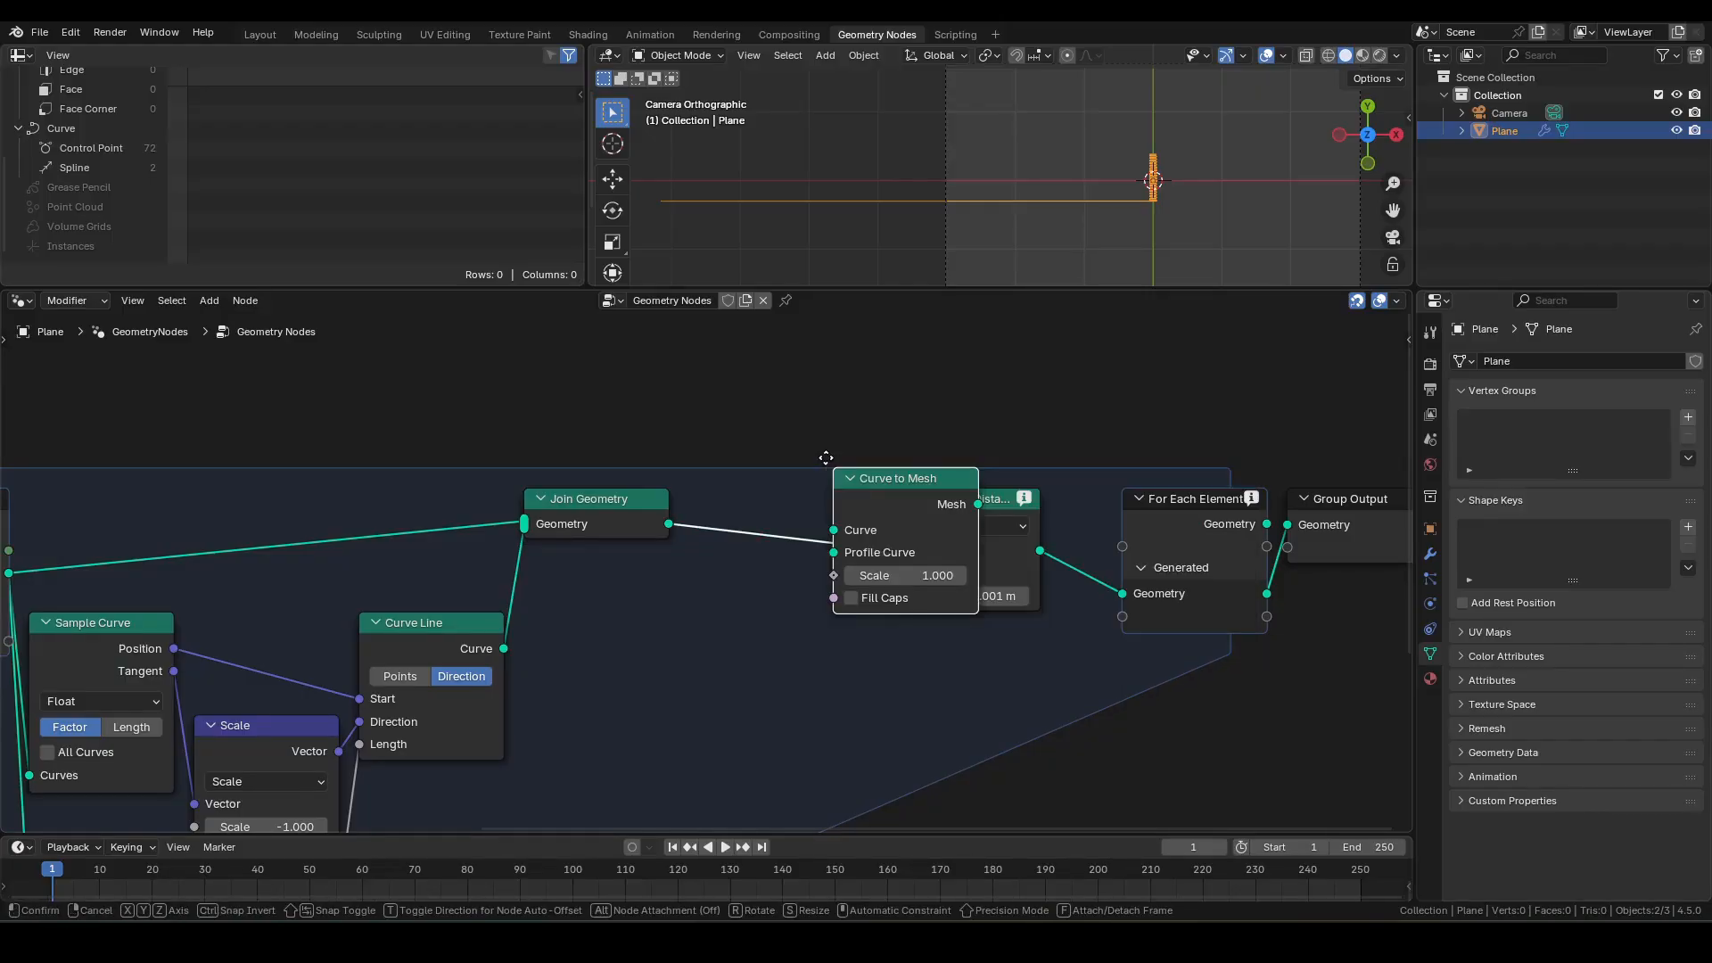
left_click(673, 483)
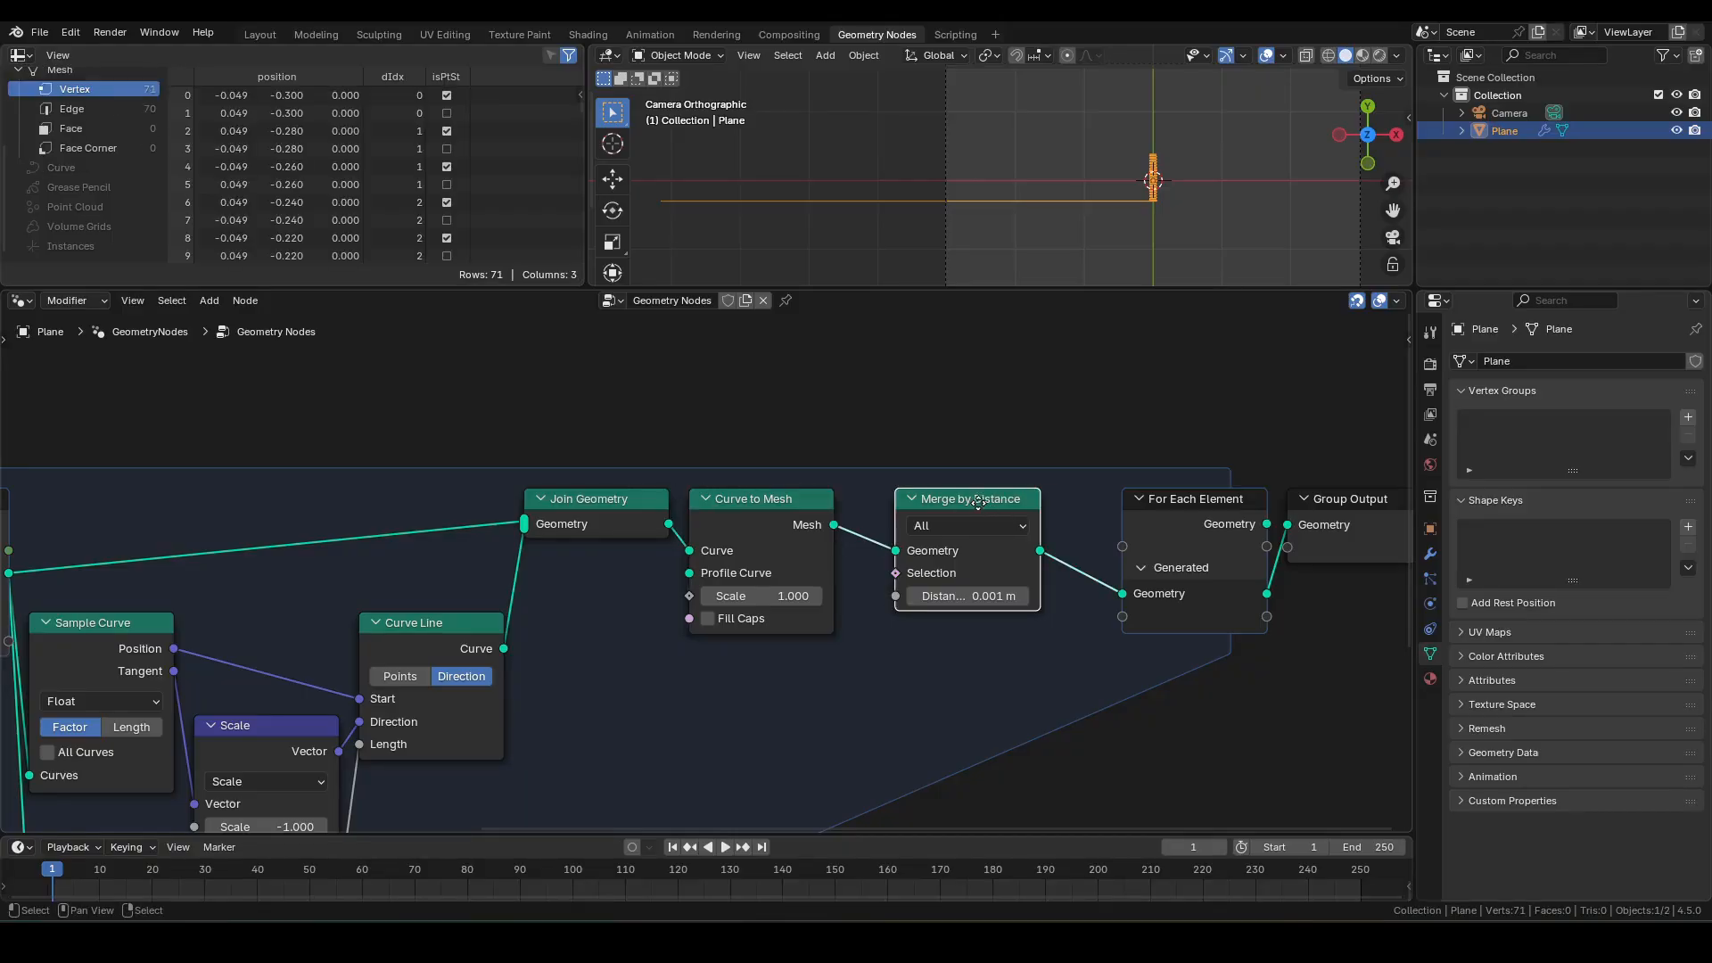
left_click_drag(983, 501, 941, 503)
- Insert a Mesh to Curve node between Merge by Distance and the For Each Element output, and realign the output nodes beside it
middle_click_drag(1090, 449, 816, 425)
left_click_drag(816, 424, 1079, 681)
key("g")
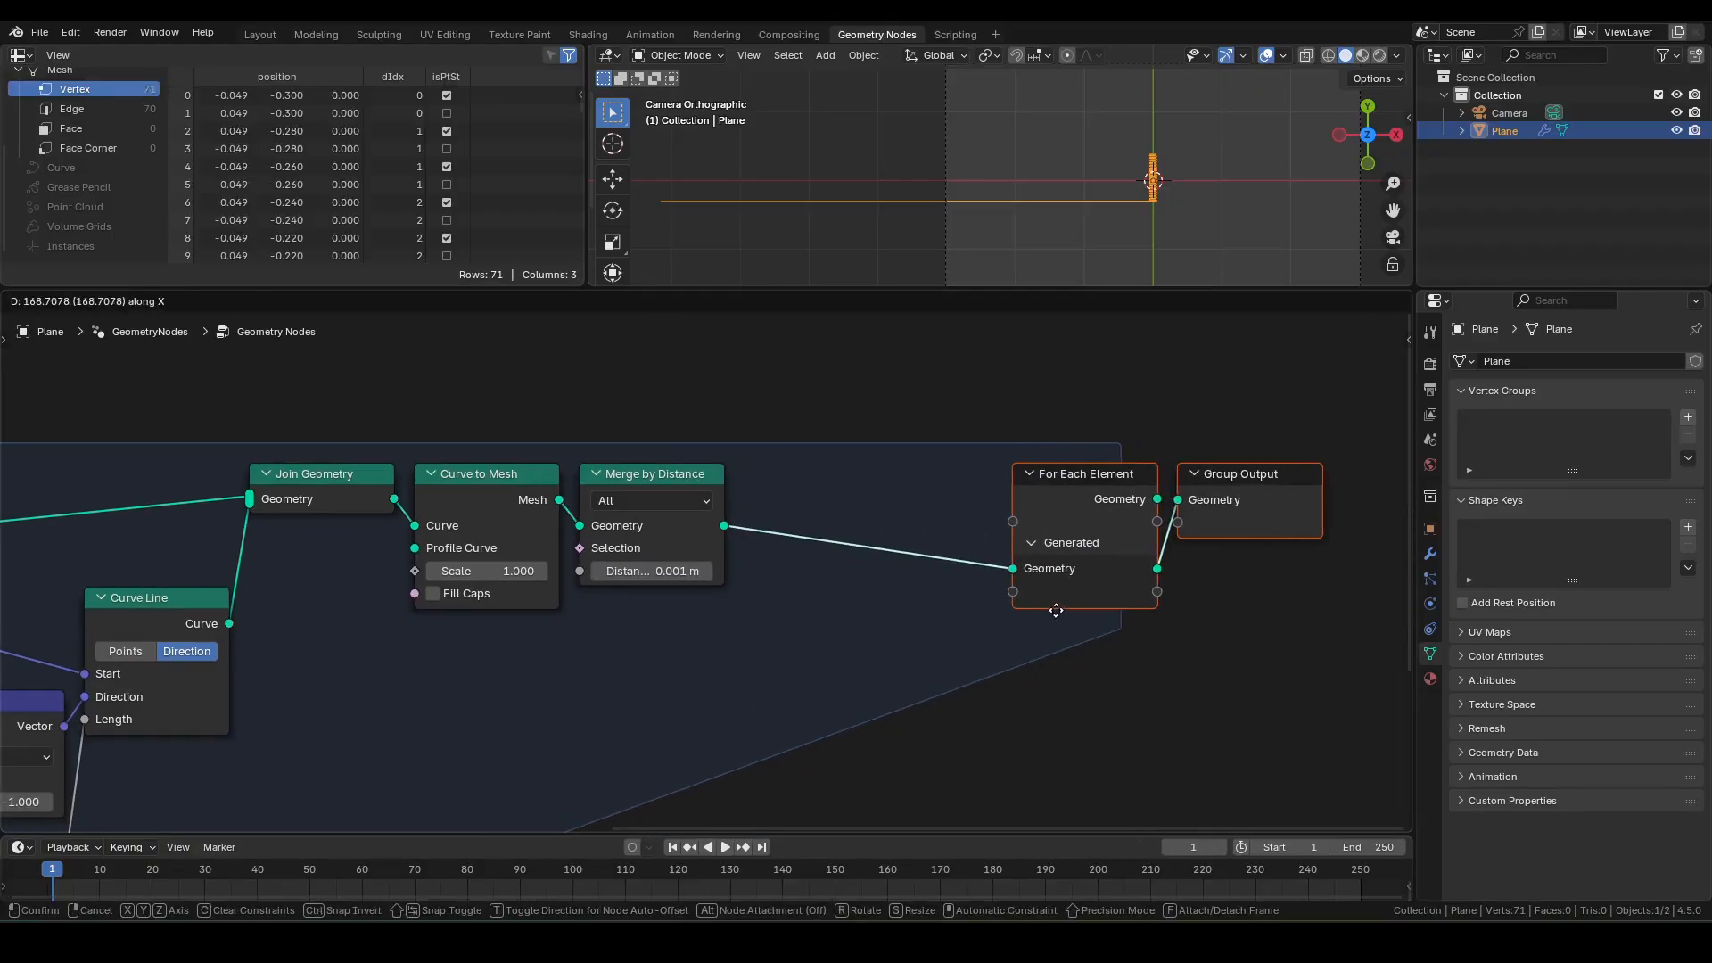
left_click(1055, 612)
left_click_drag(733, 525, 788, 486)
type("mesh to c")
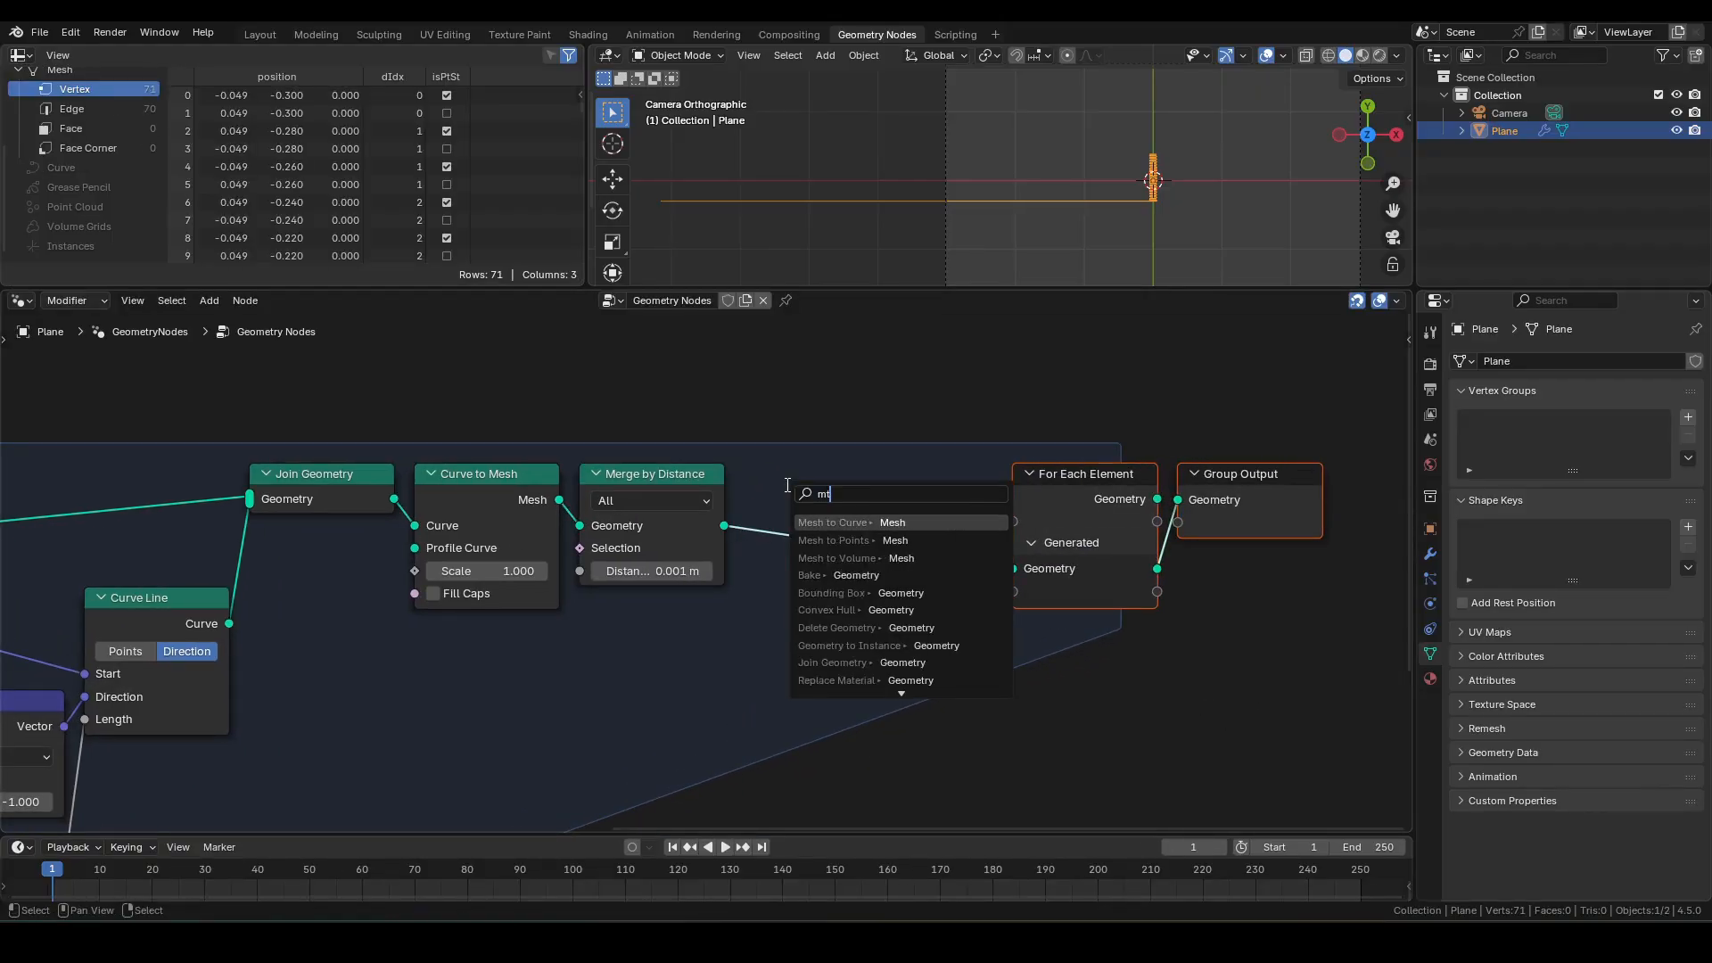
key("Return")
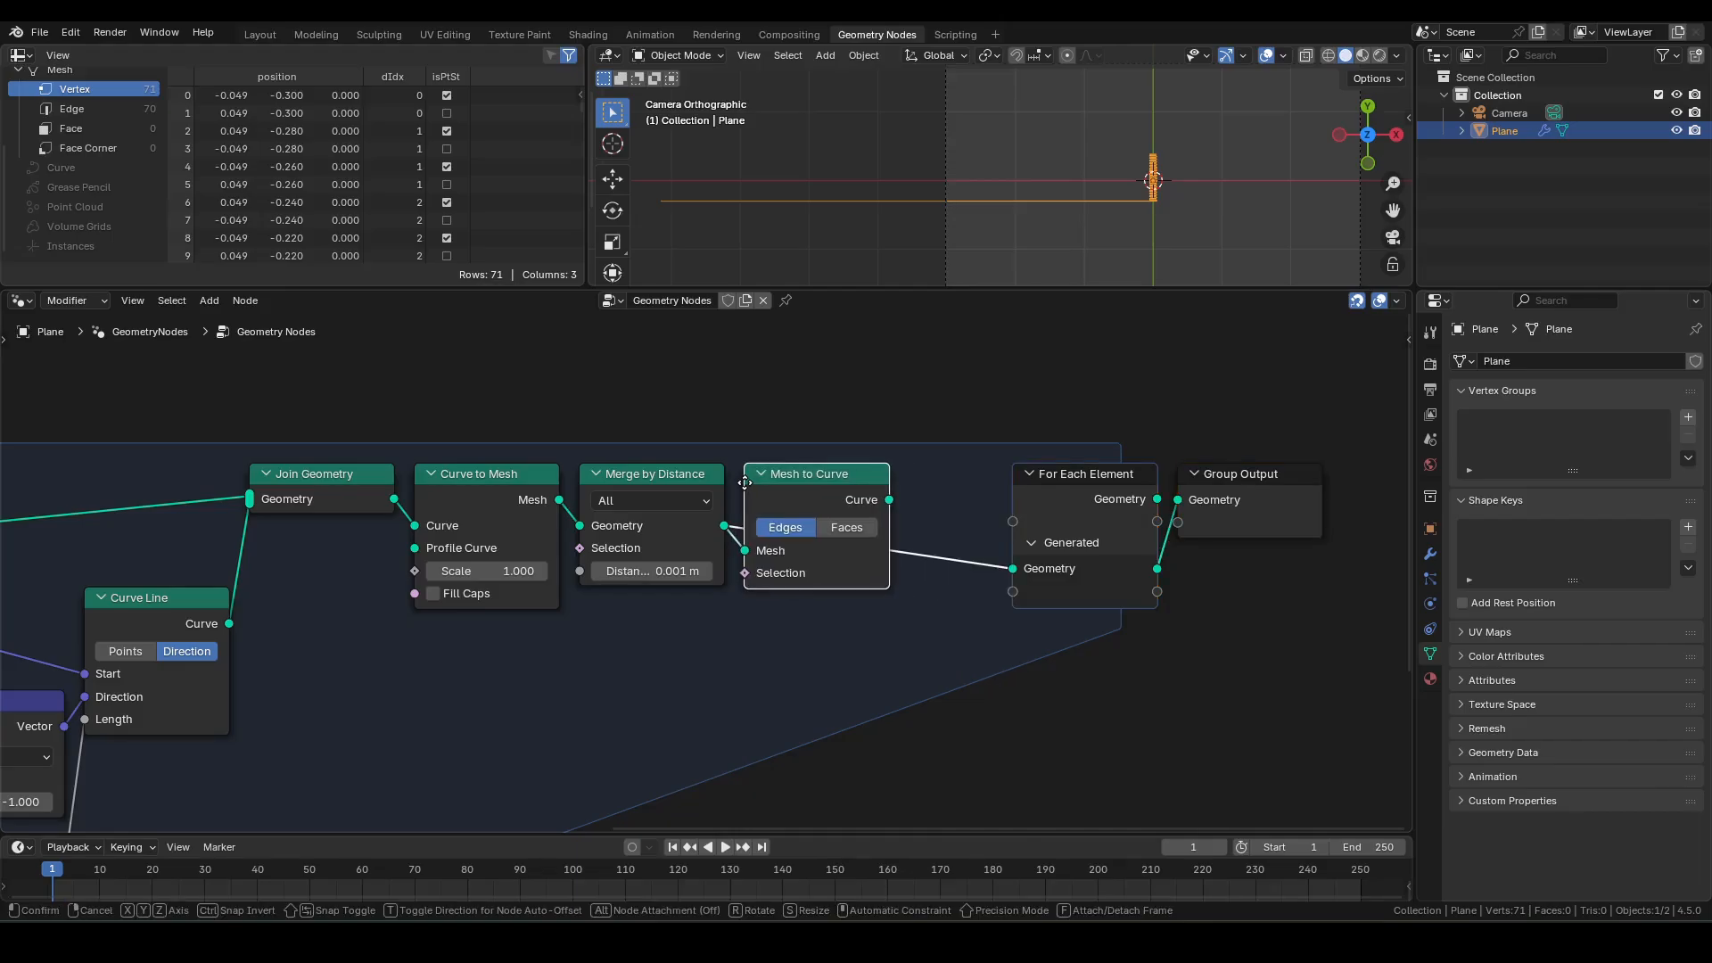
left_click(744, 484)
left_click_drag(971, 417, 1230, 632)
key("g")
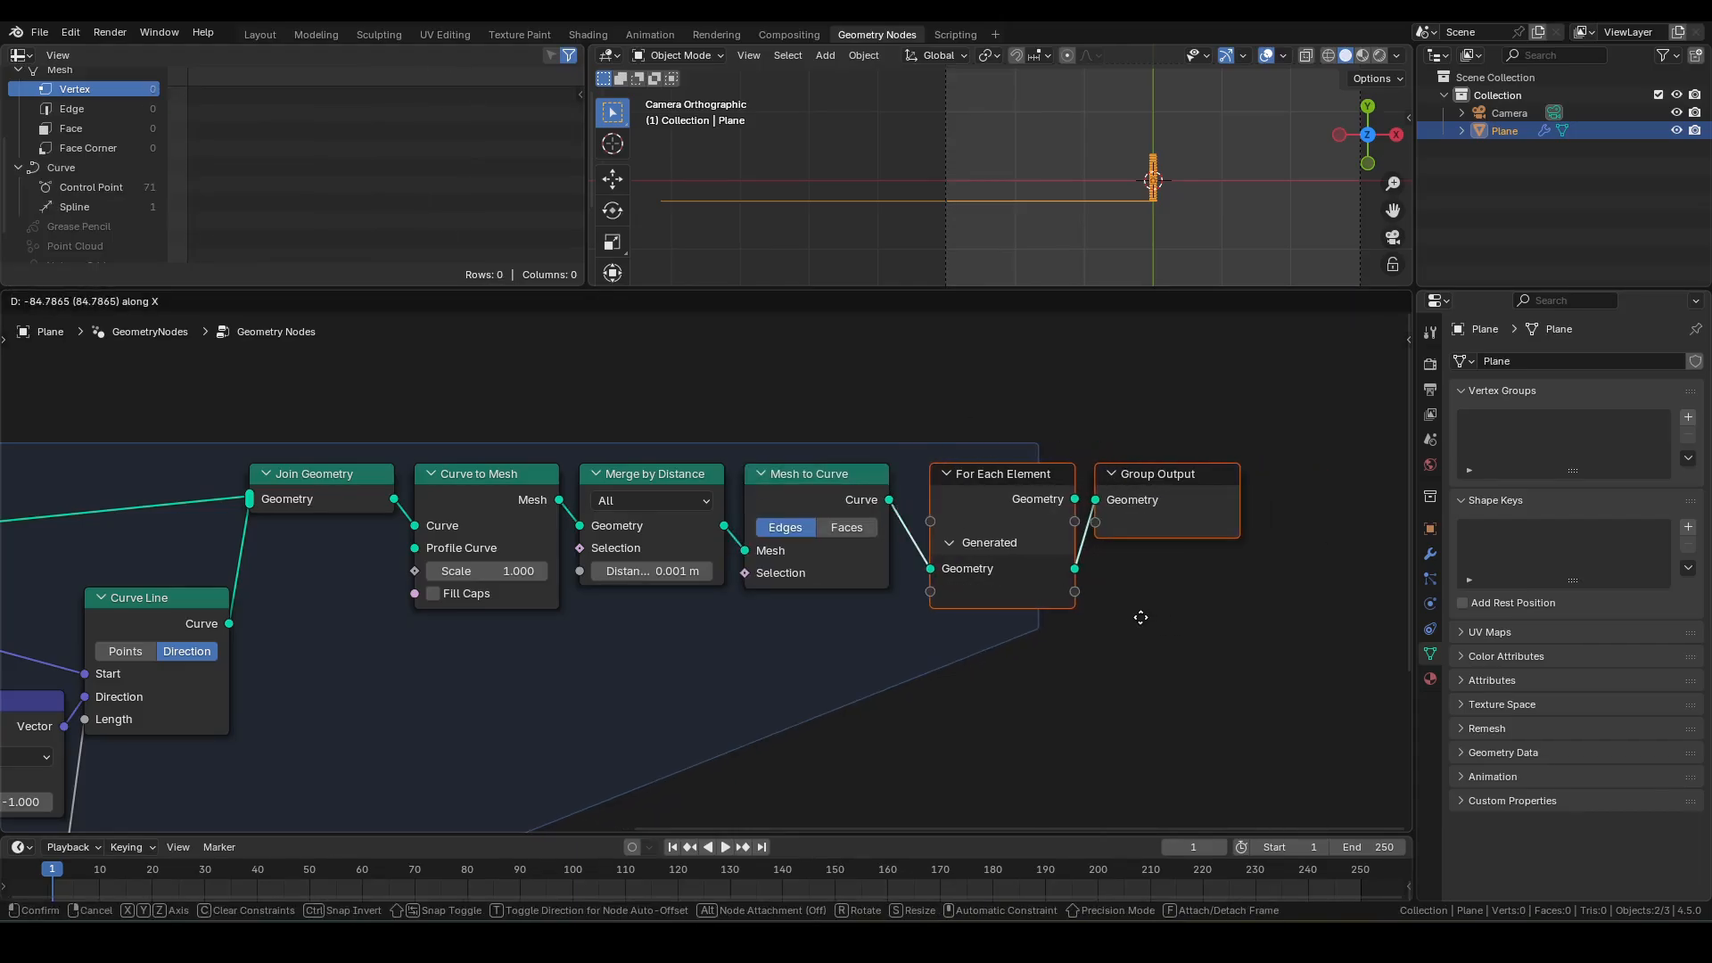
left_click(1131, 617)
- Examine where the leading line meets the snaking curve, marking the junction with an annotation and removing the annotation layer
middle_click_drag(1206, 226, 1152, 226, "shift")
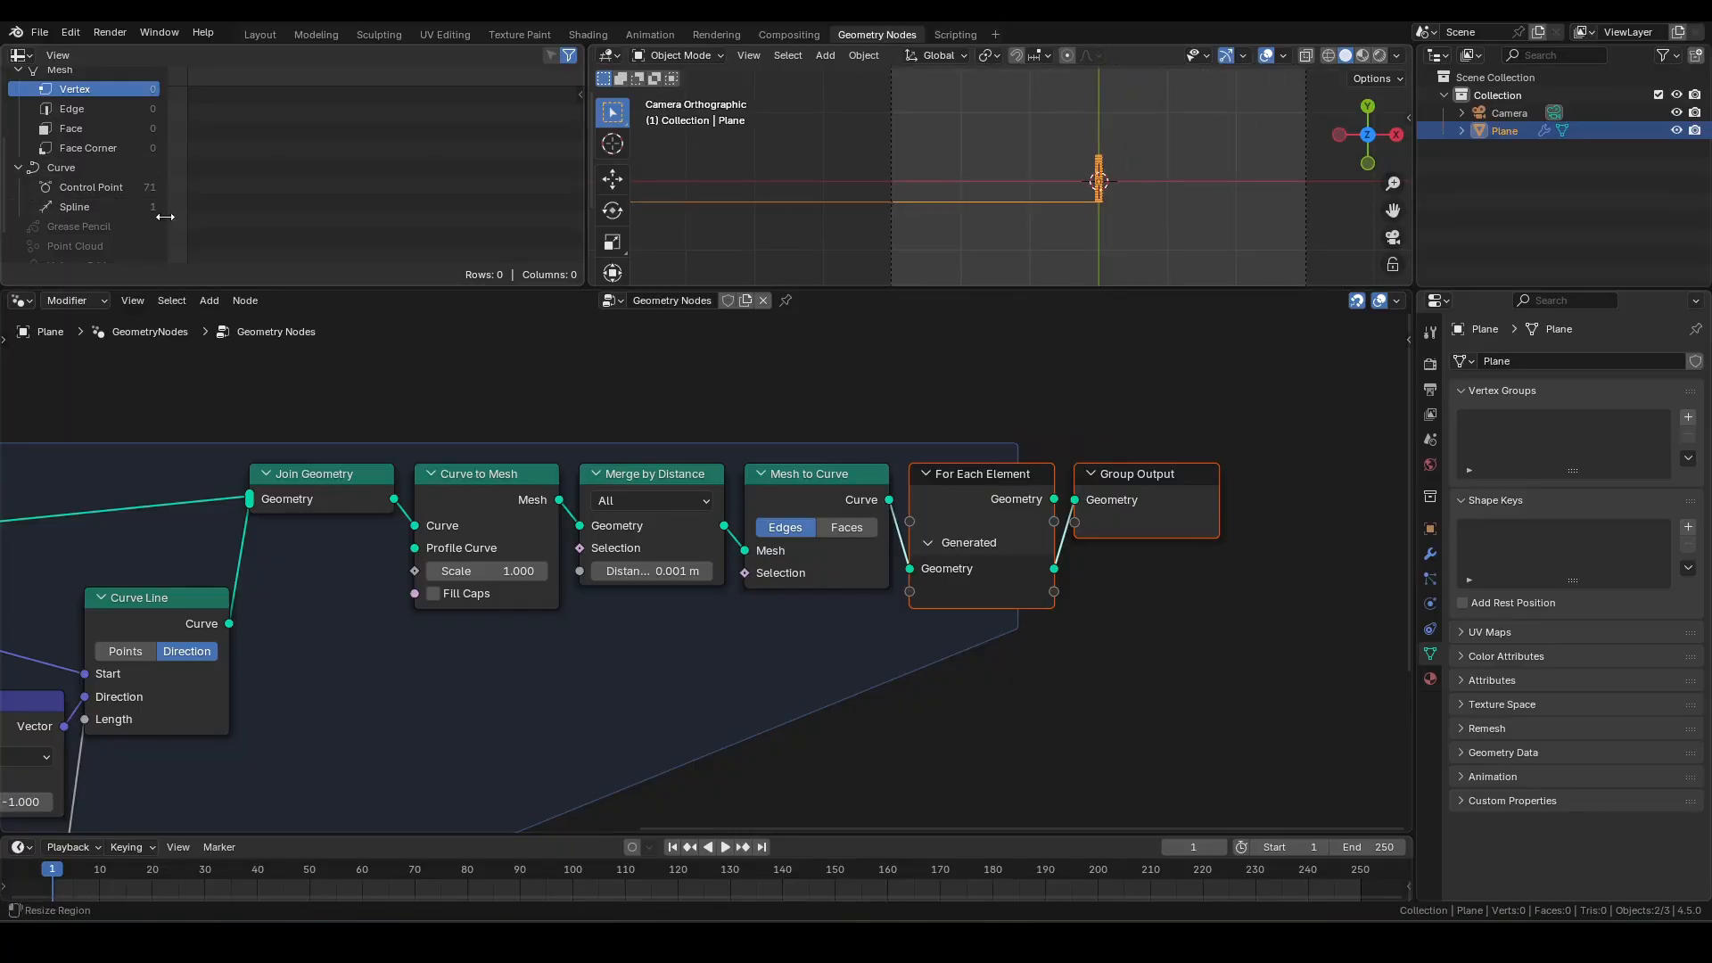
scroll(1167, 231, "up", 9)
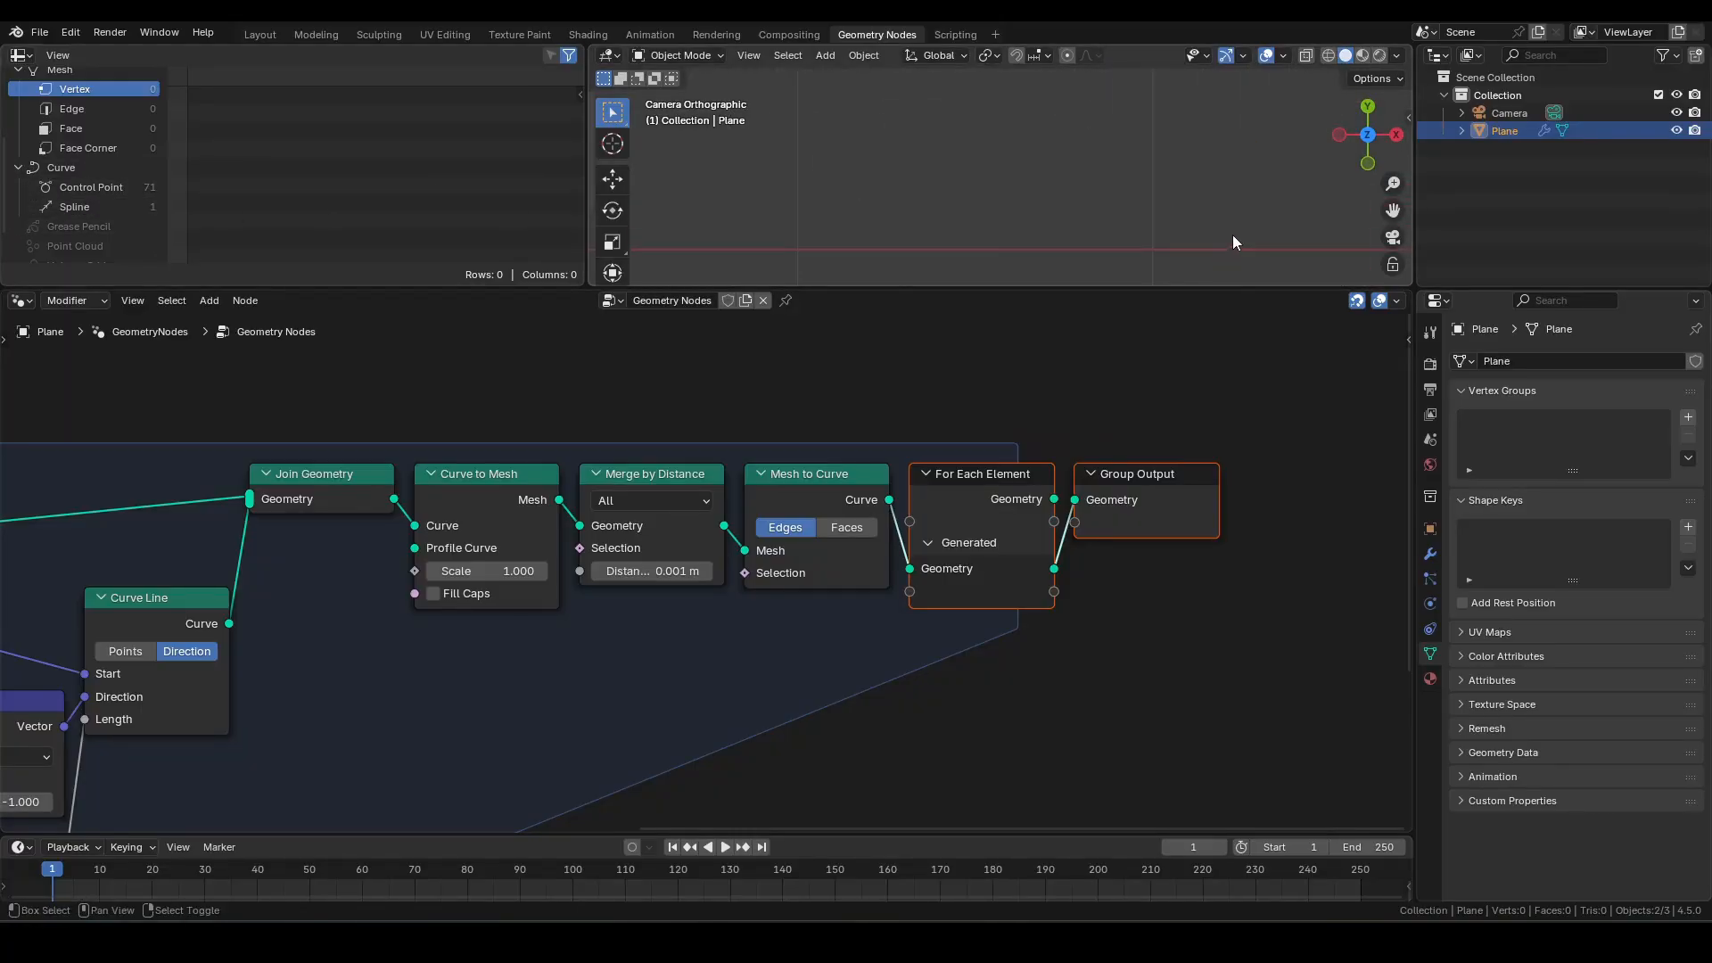
middle_click_drag(1233, 235, 853, 107, "shift")
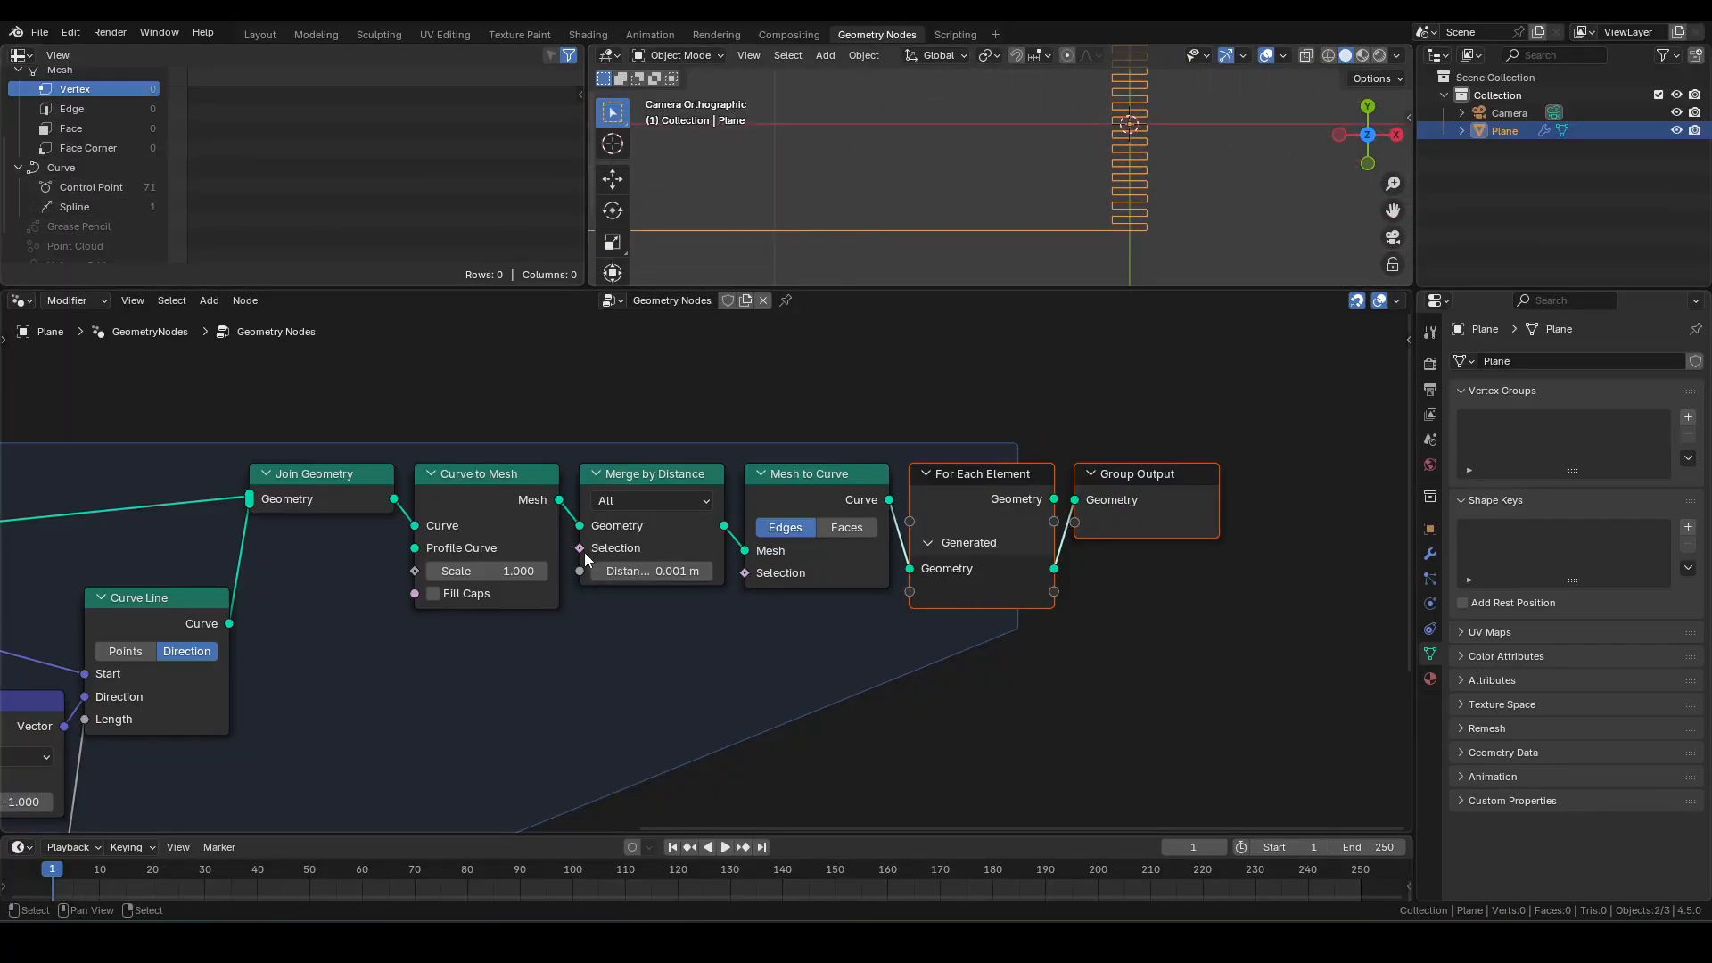
left_click_drag(585, 553, 496, 673)
middle_click_drag(1208, 191, 1163, 203, "shift")
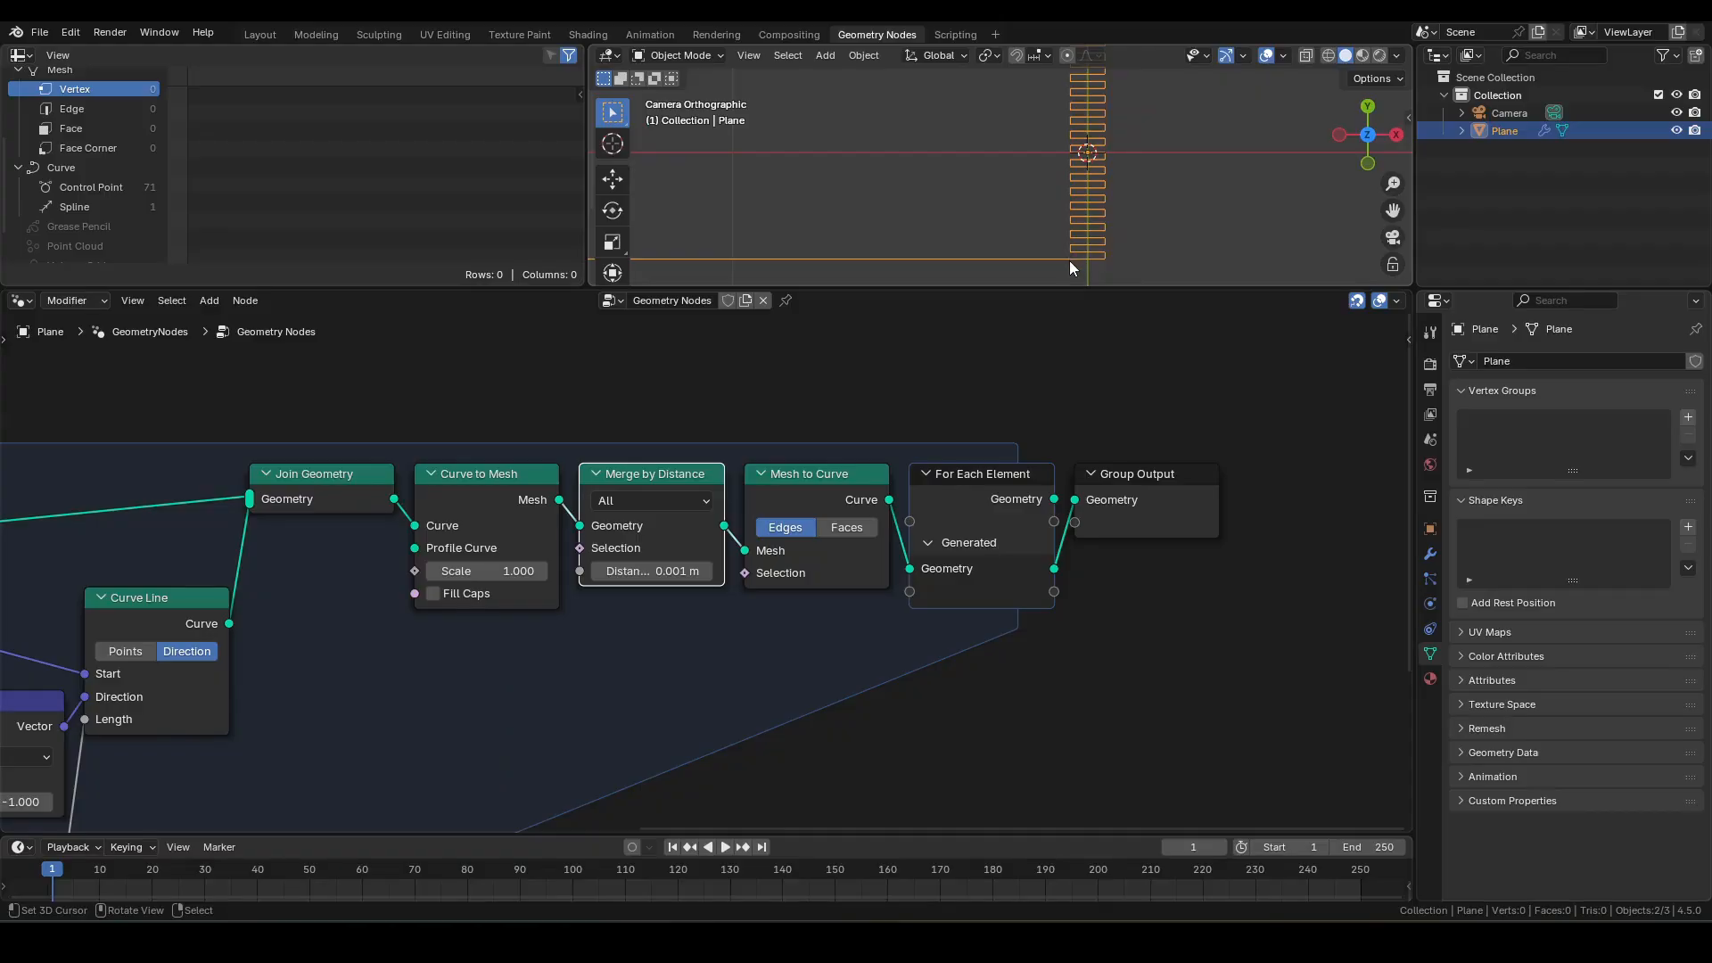
key("d")
left_click_drag(1066, 257, 1065, 254)
key("q")
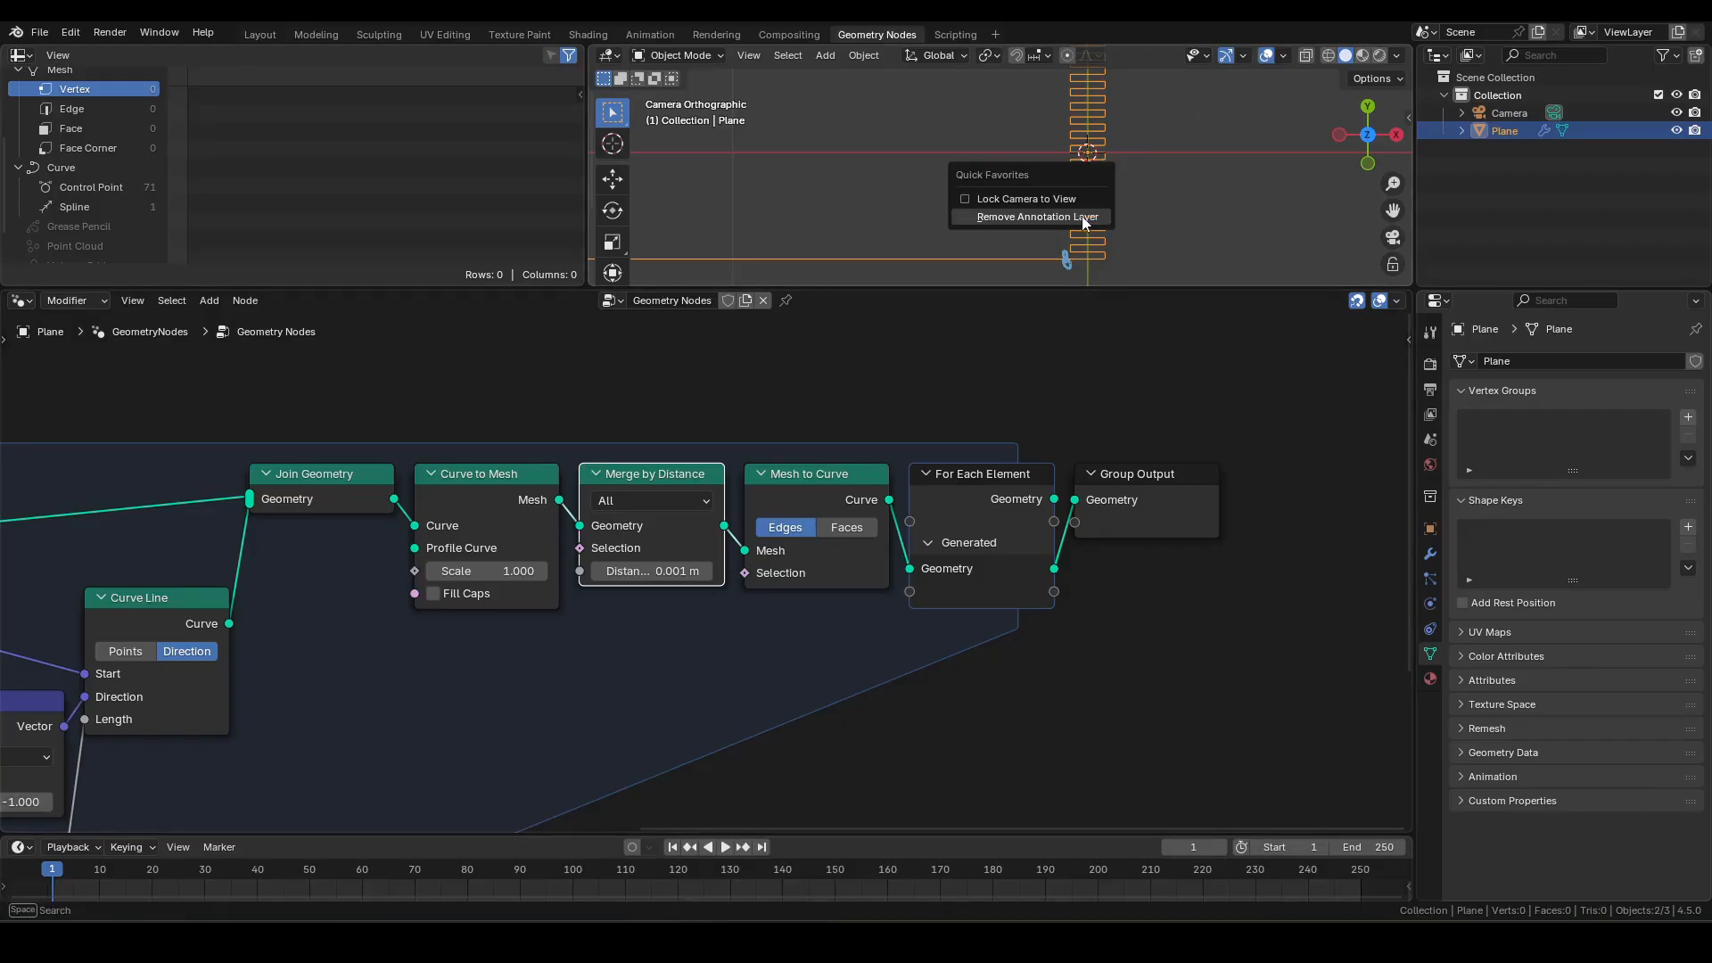
left_click(1084, 217)
scroll(713, 584, "down", 2)
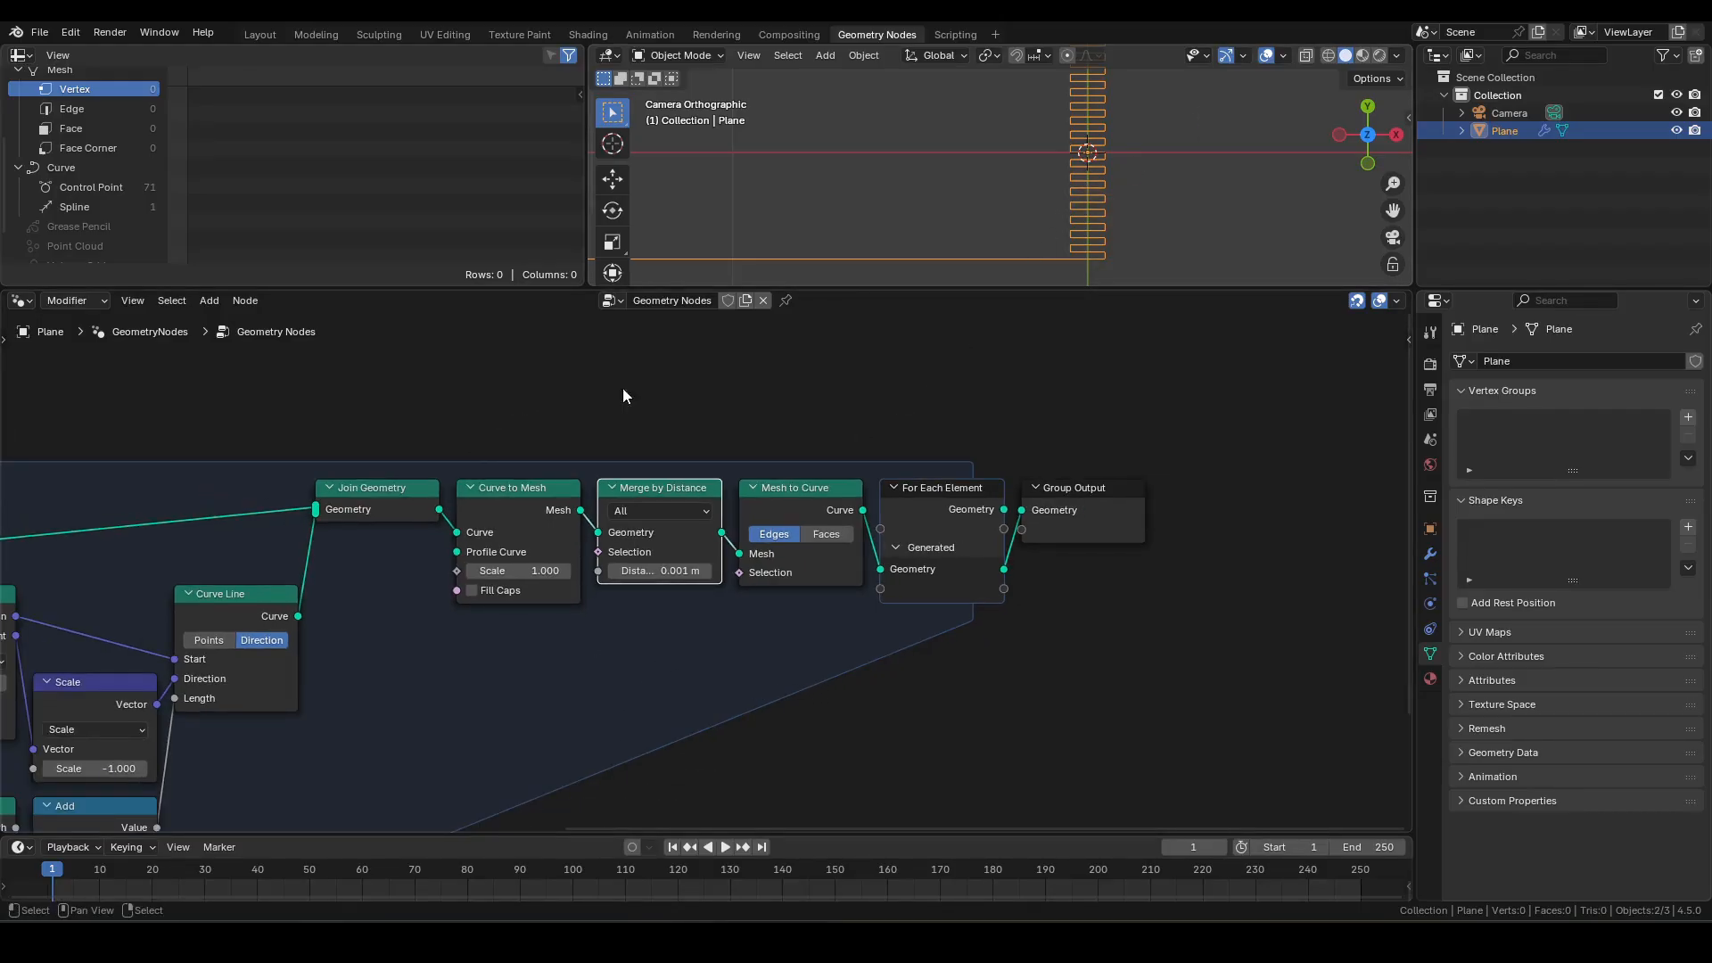
middle_click_drag(750, 695, 592, 680)
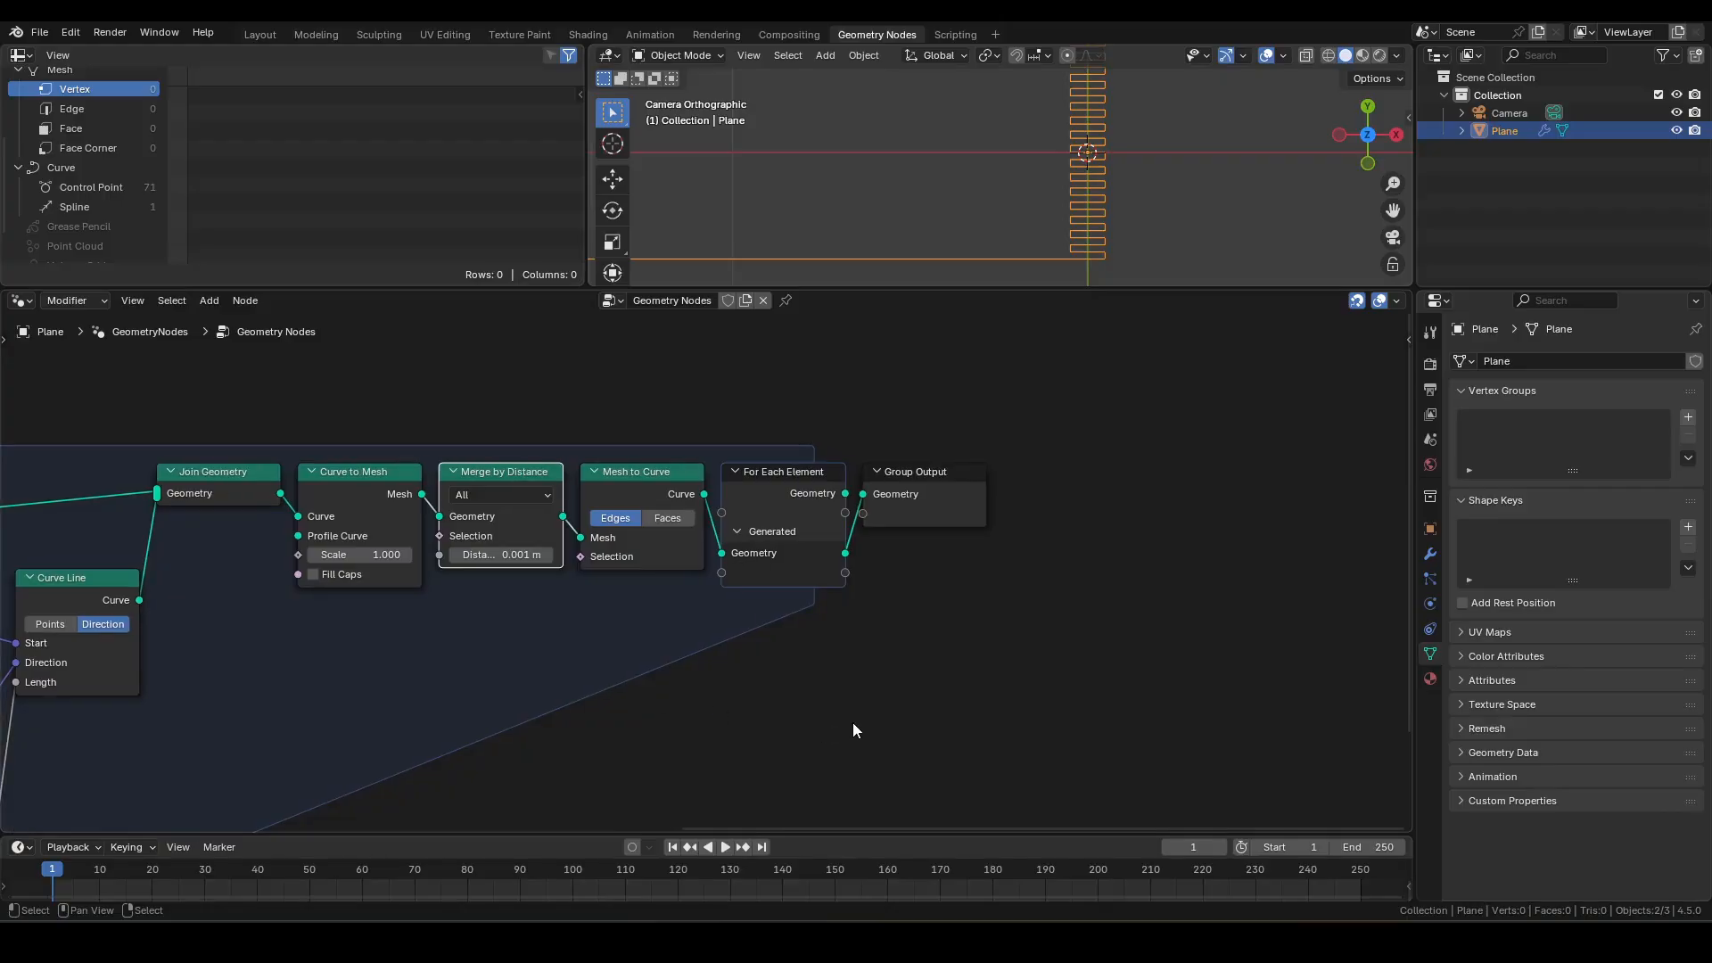
left_click(854, 715)
scroll(902, 539, "down", 2)
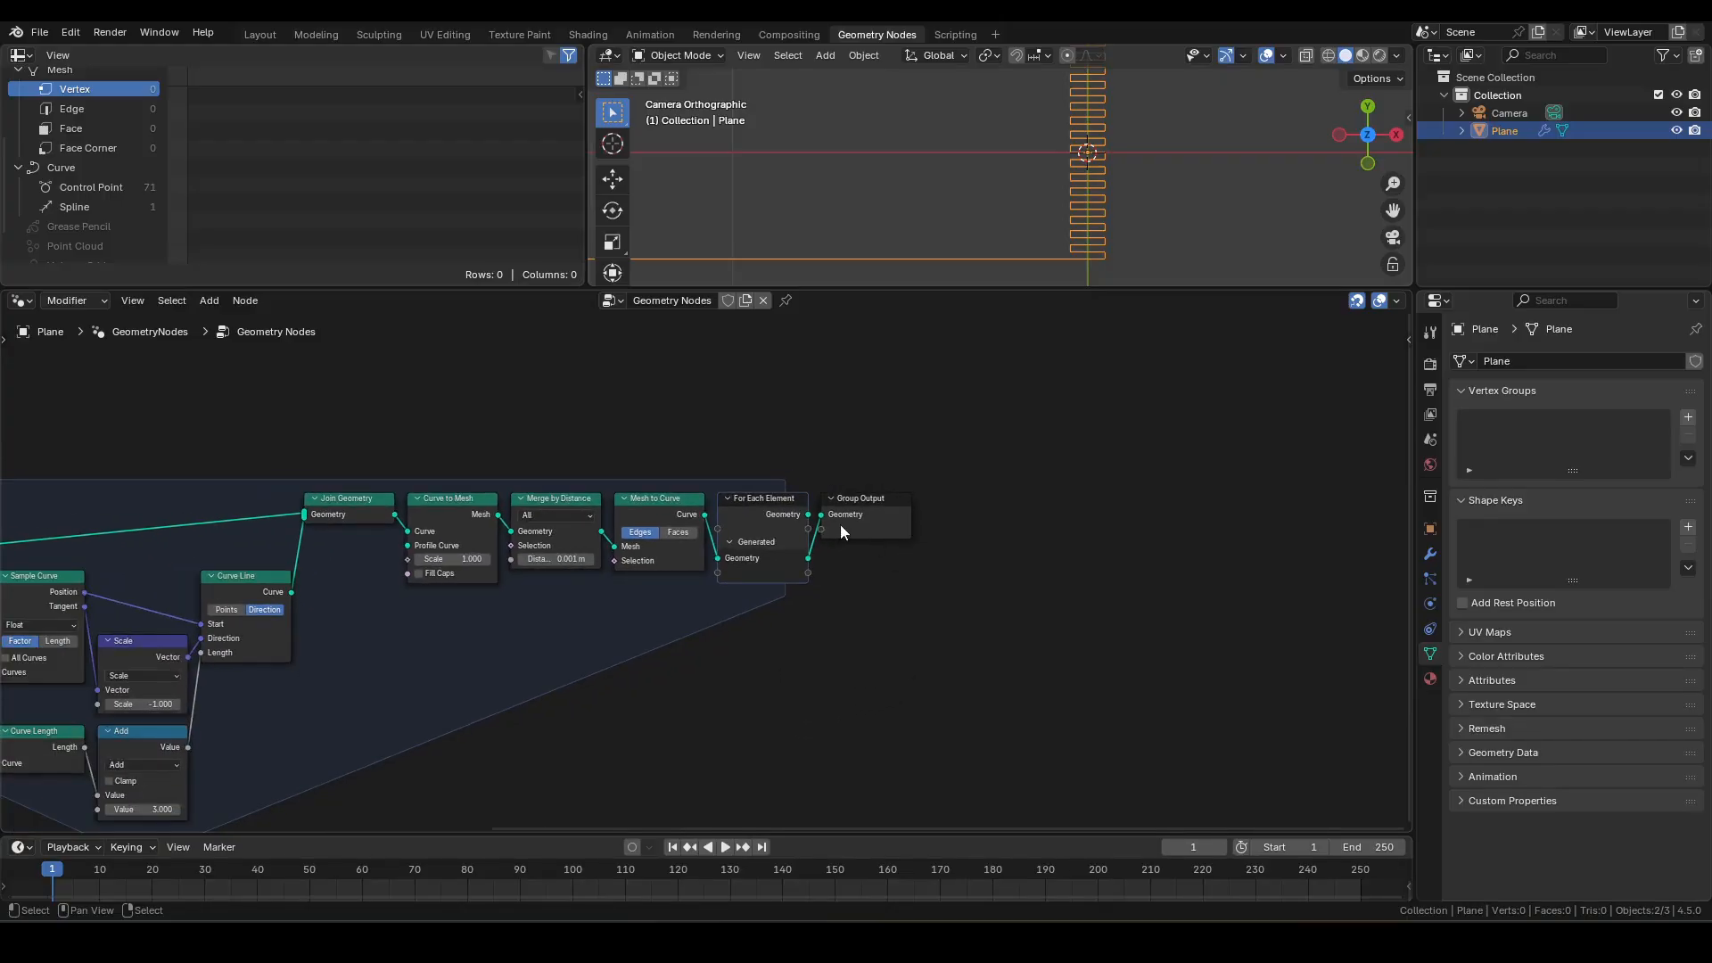
scroll(1077, 146, "down", 5)
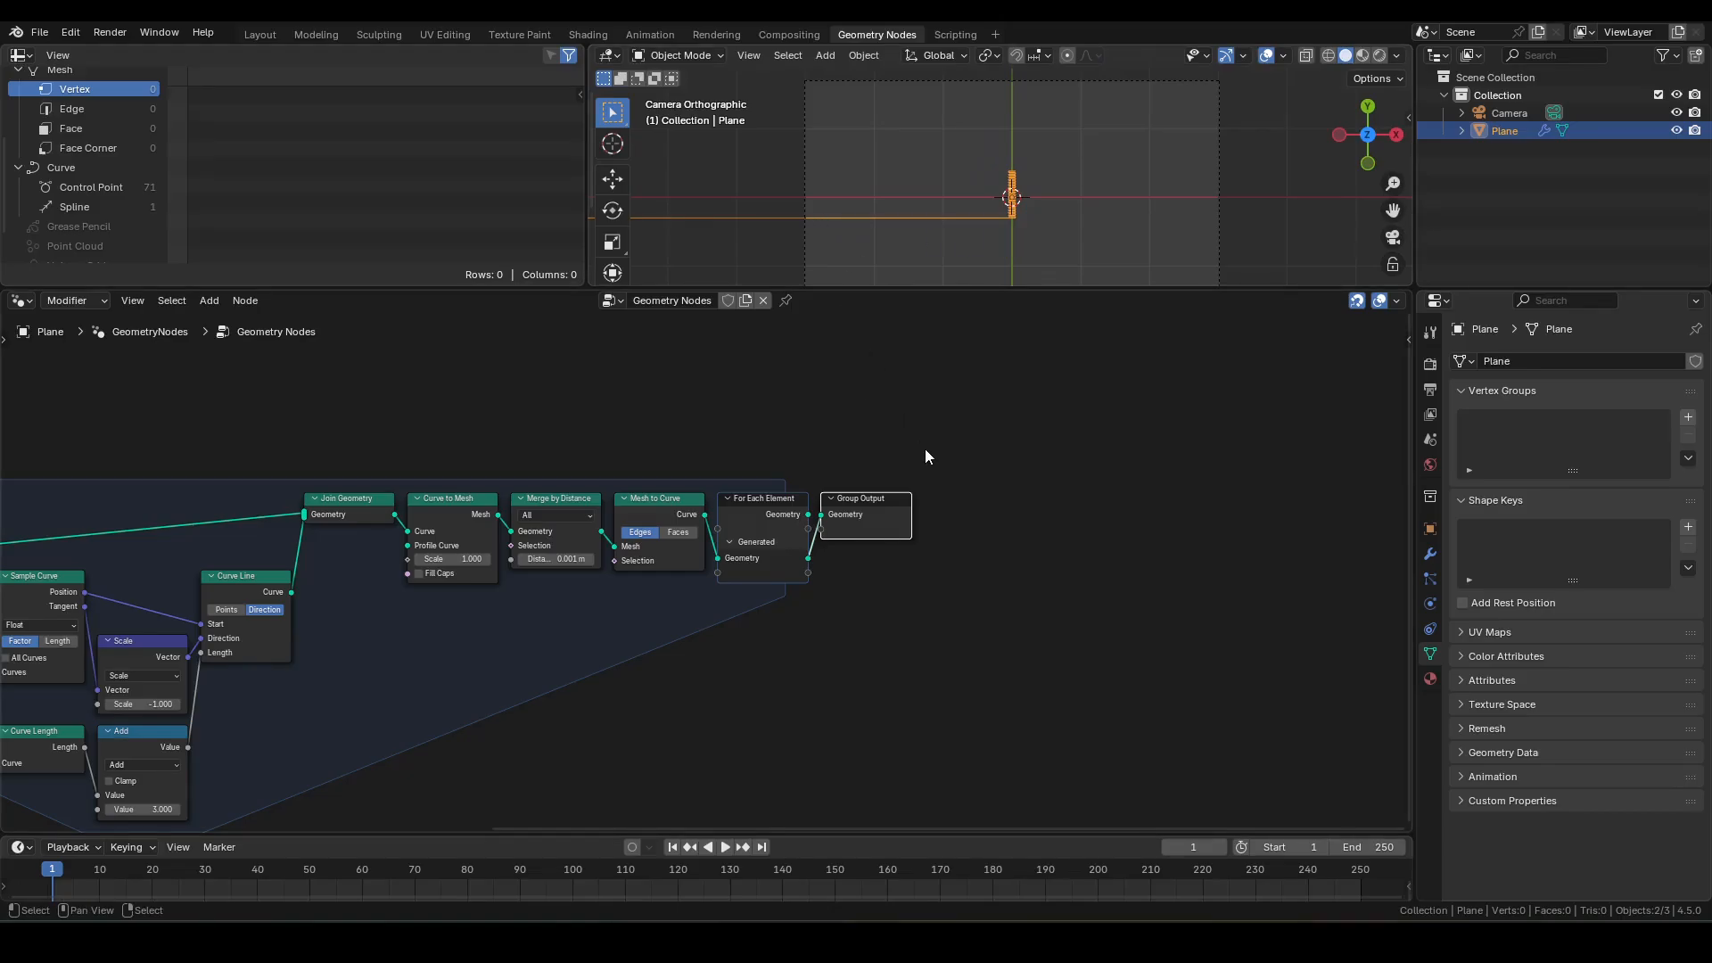
scroll(955, 429, "up", 2)
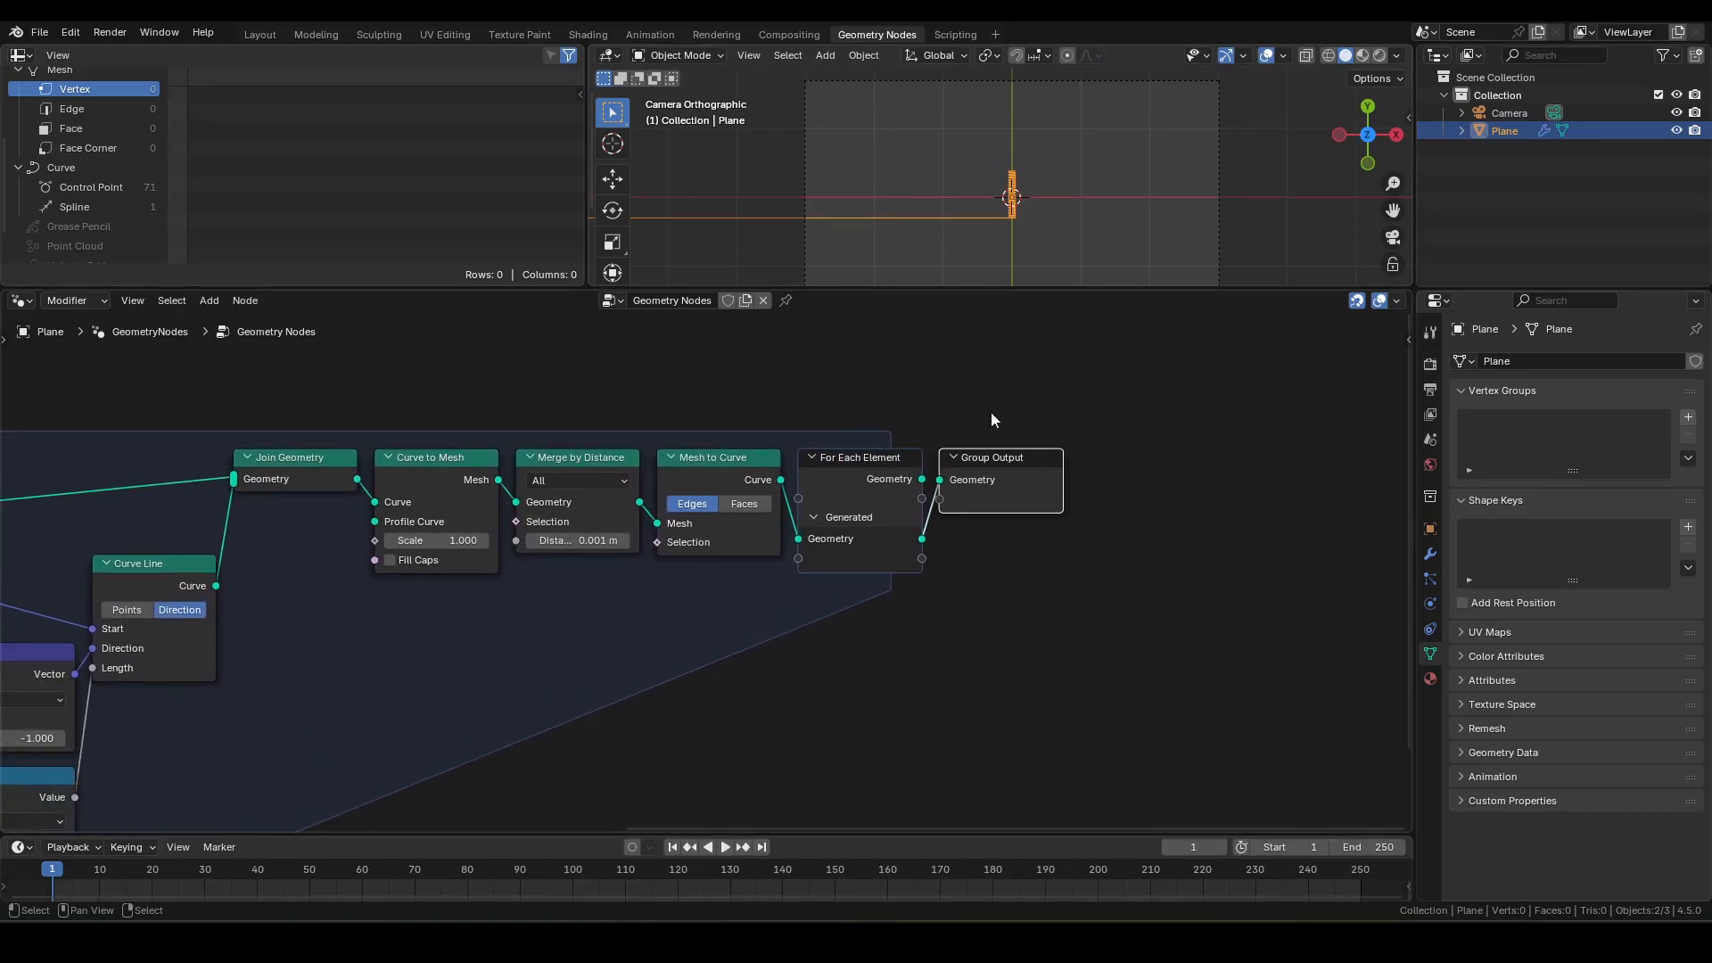
- Preview the For Each Element zone's spline element with a temporary Viewer node, and delete the Viewer
middle_click_drag(598, 608, 887, 548)
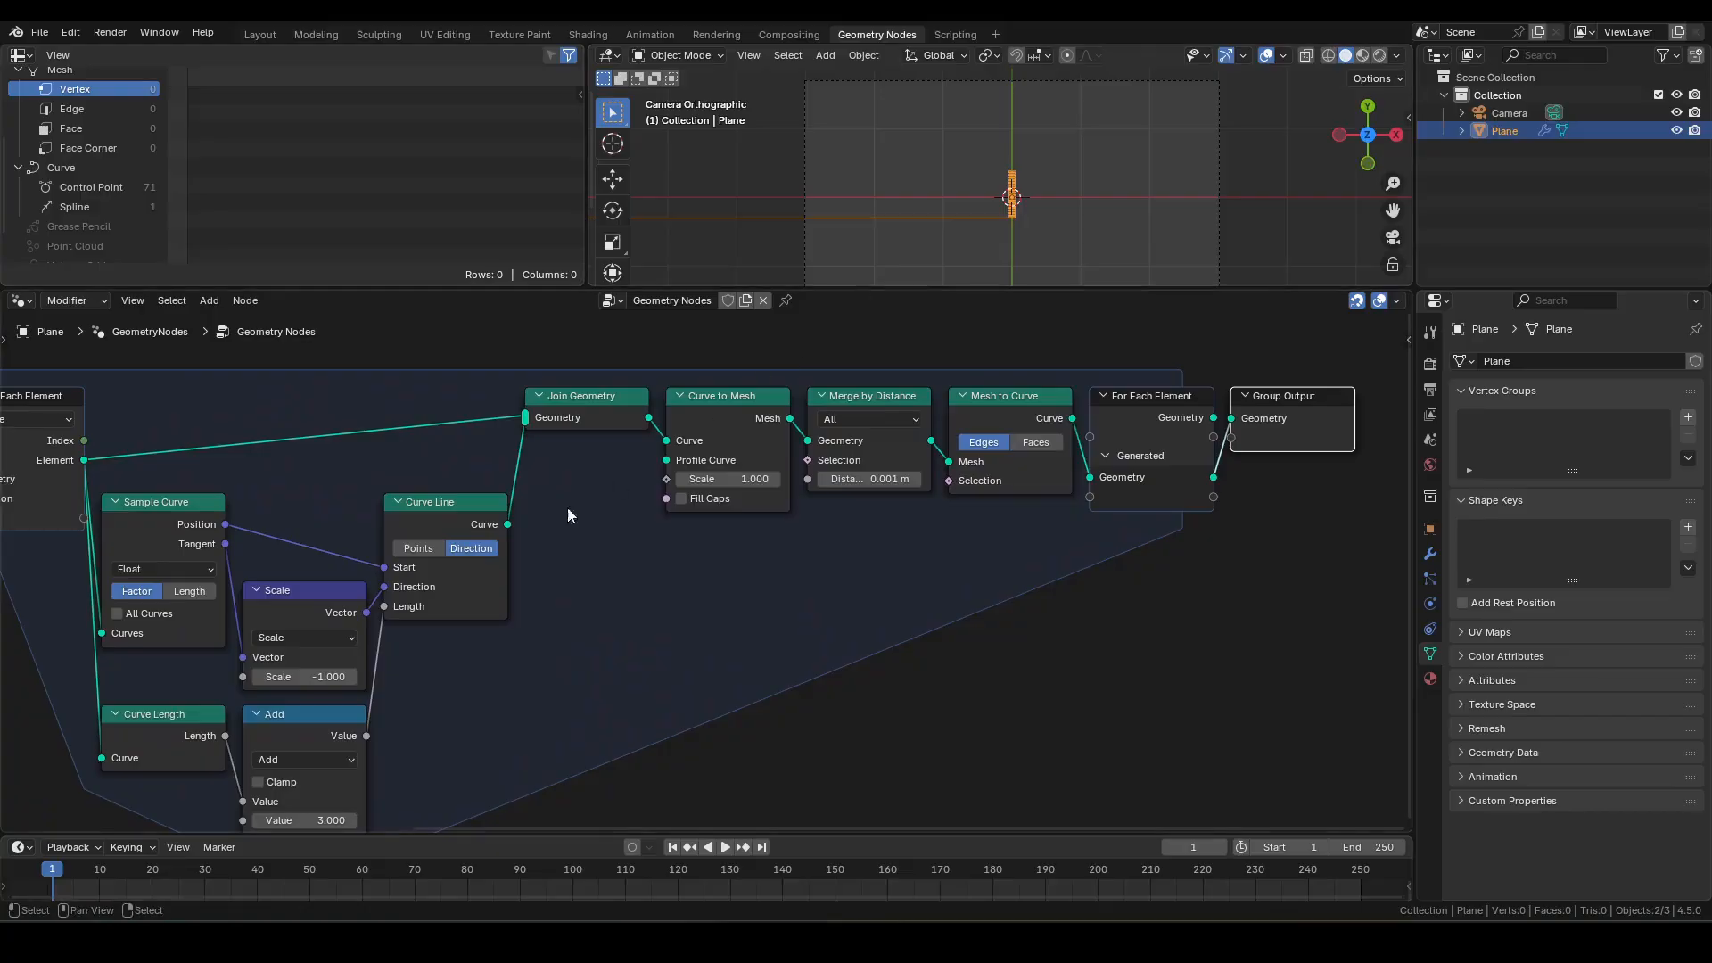
middle_click_drag(140, 451, 360, 527)
left_click(308, 538, "ctrl+shift")
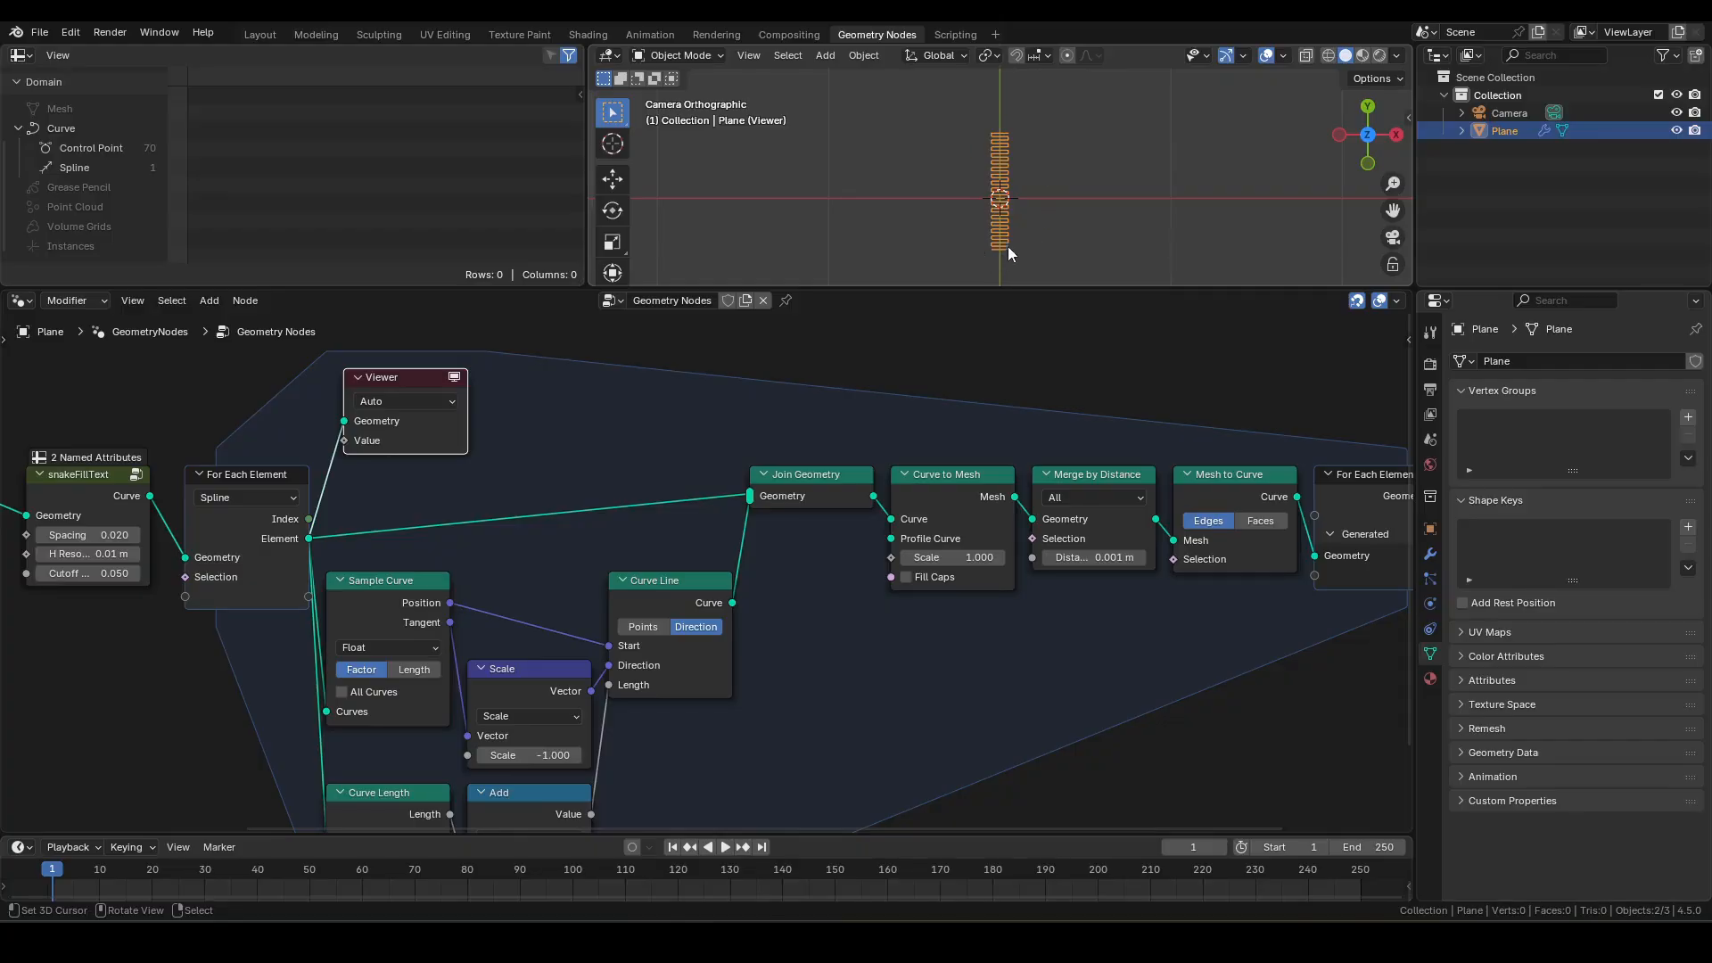
key("x")
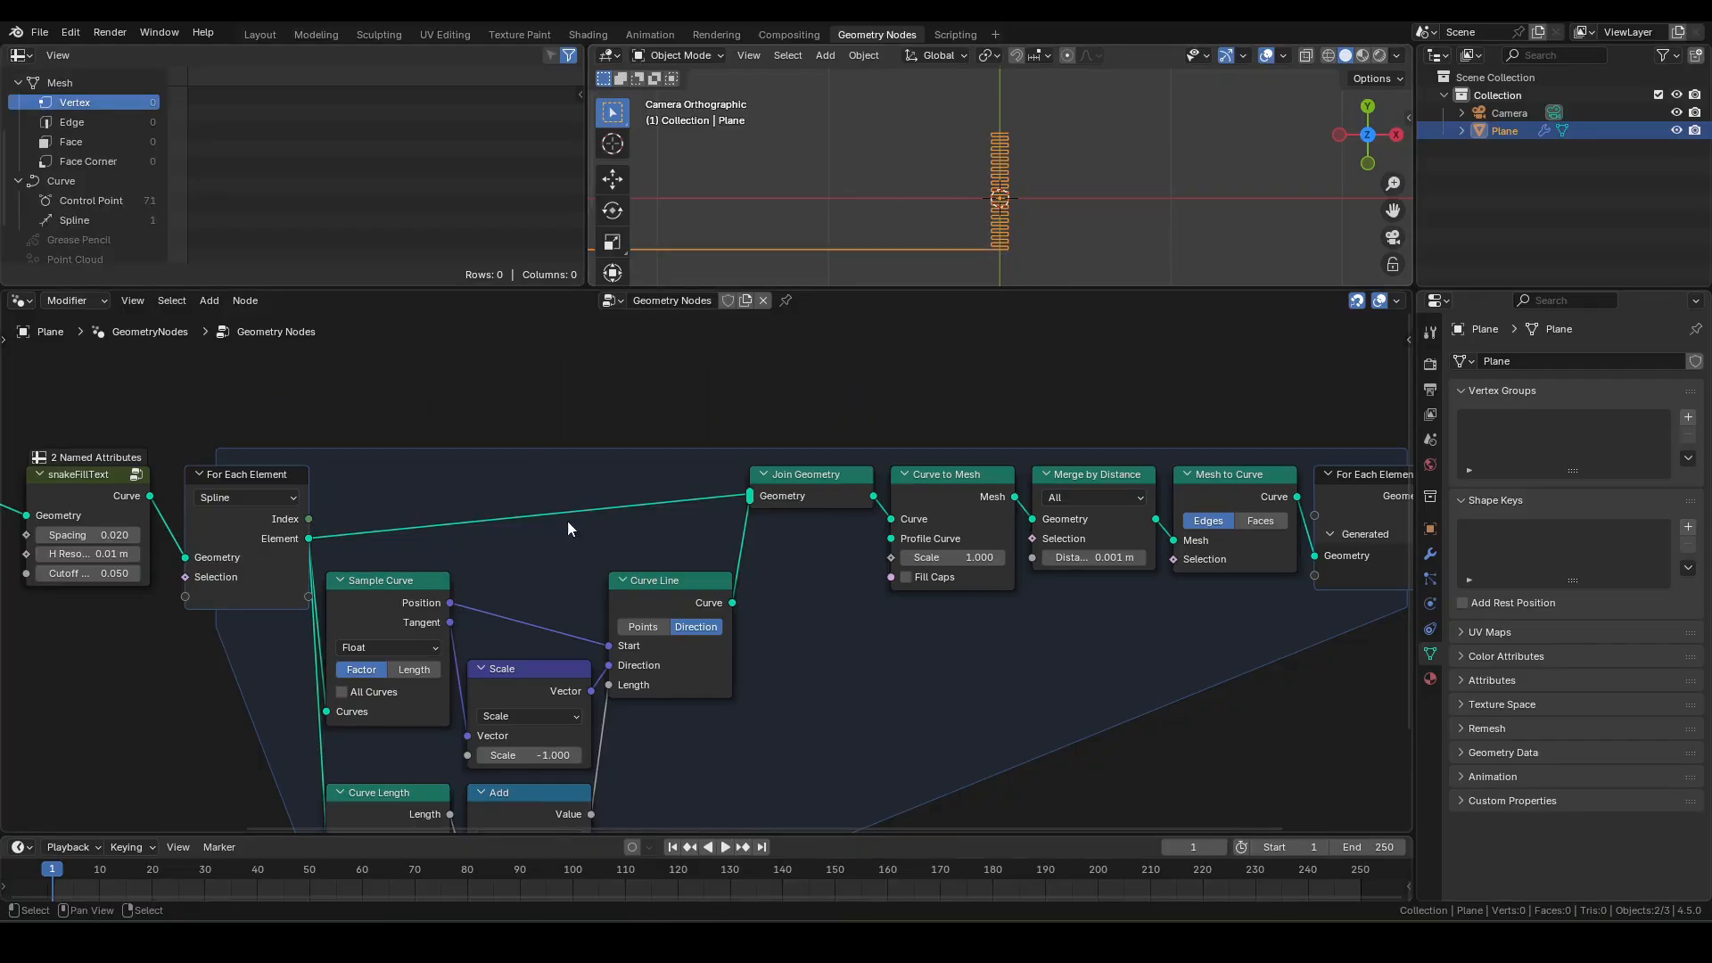
- Connect the Curve Length node's Length to the For Each Element output as a new generated item
scroll(713, 606, "down", 2)
middle_click_drag(894, 686, 763, 639)
scroll(727, 672, "up", 2)
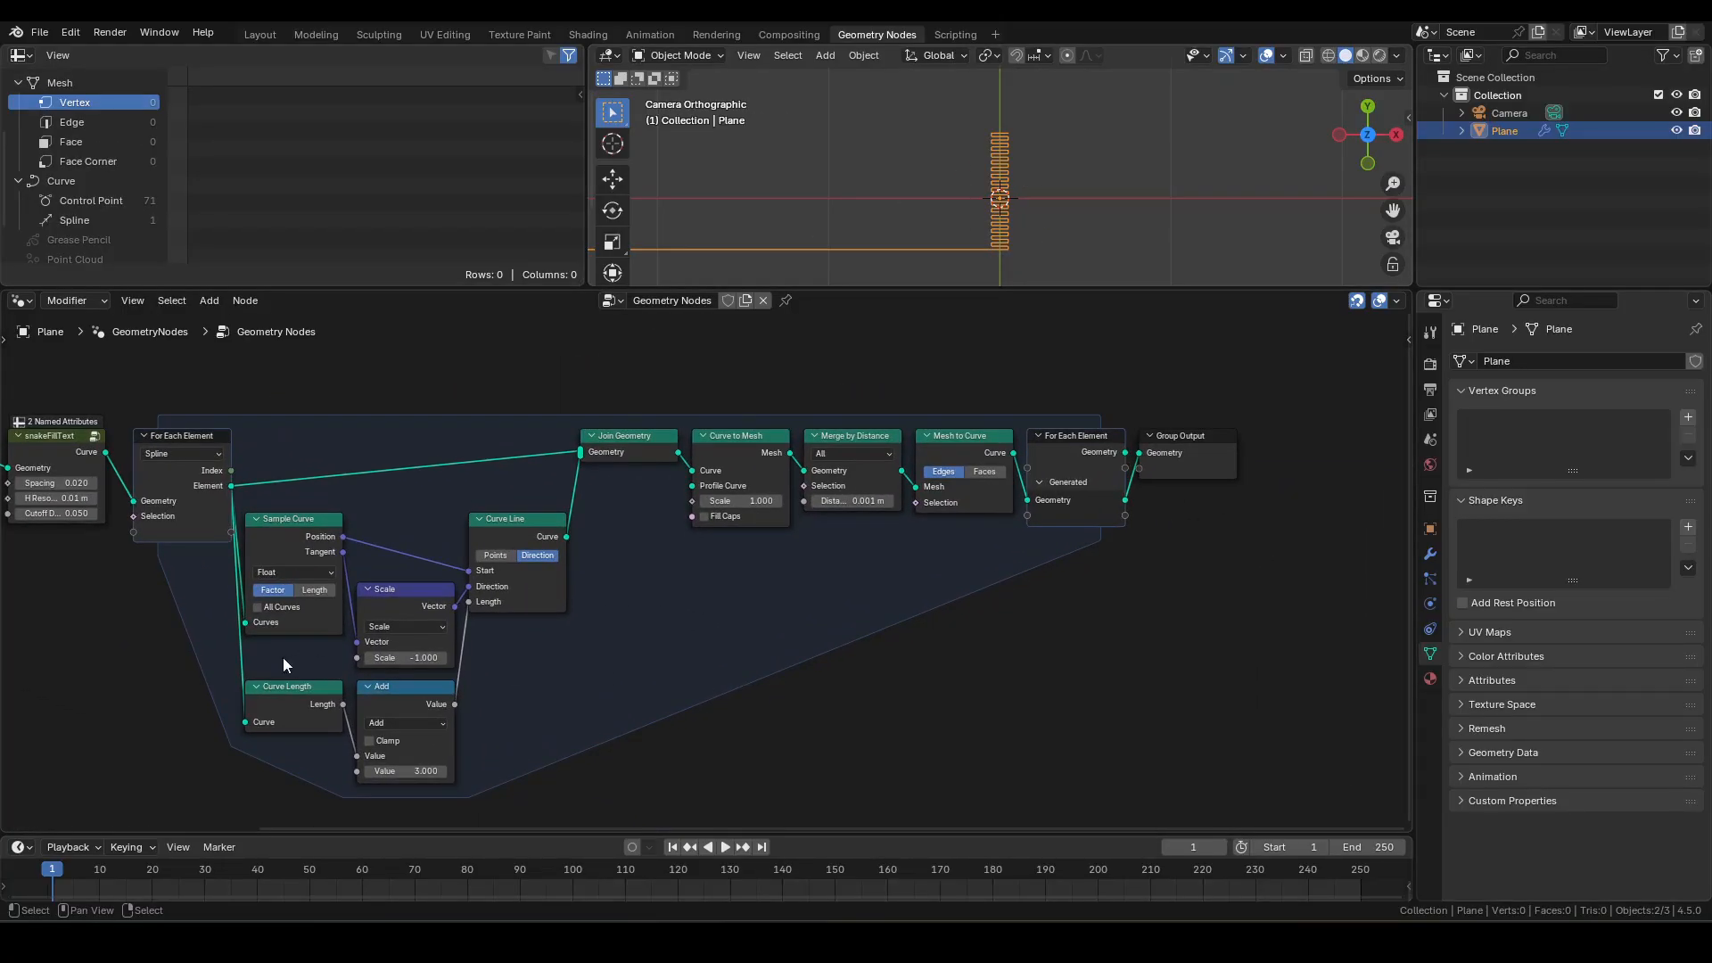
left_click_drag(342, 705, 1045, 532)
middle_click_drag(1070, 558, 853, 640)
left_click(822, 477)
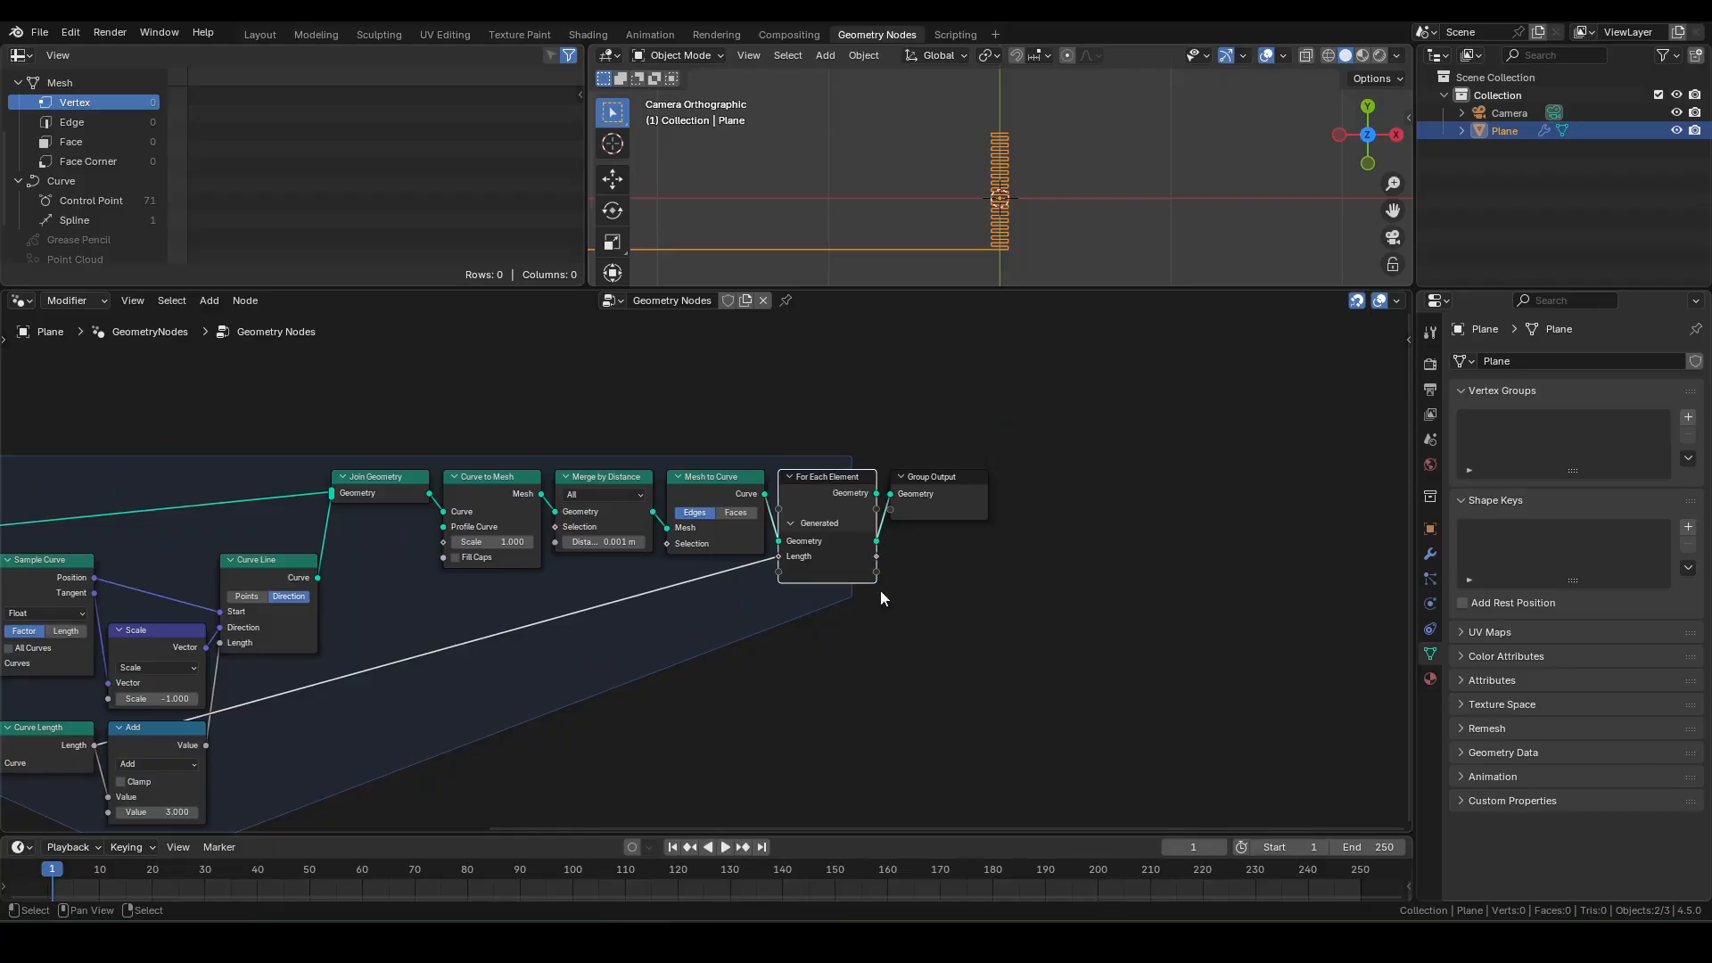
- Move the Group Output node horizontally away from the For Each Element output to make room for more nodes
scroll(880, 598, "up", 1)
middle_click_drag(881, 550, 805, 592)
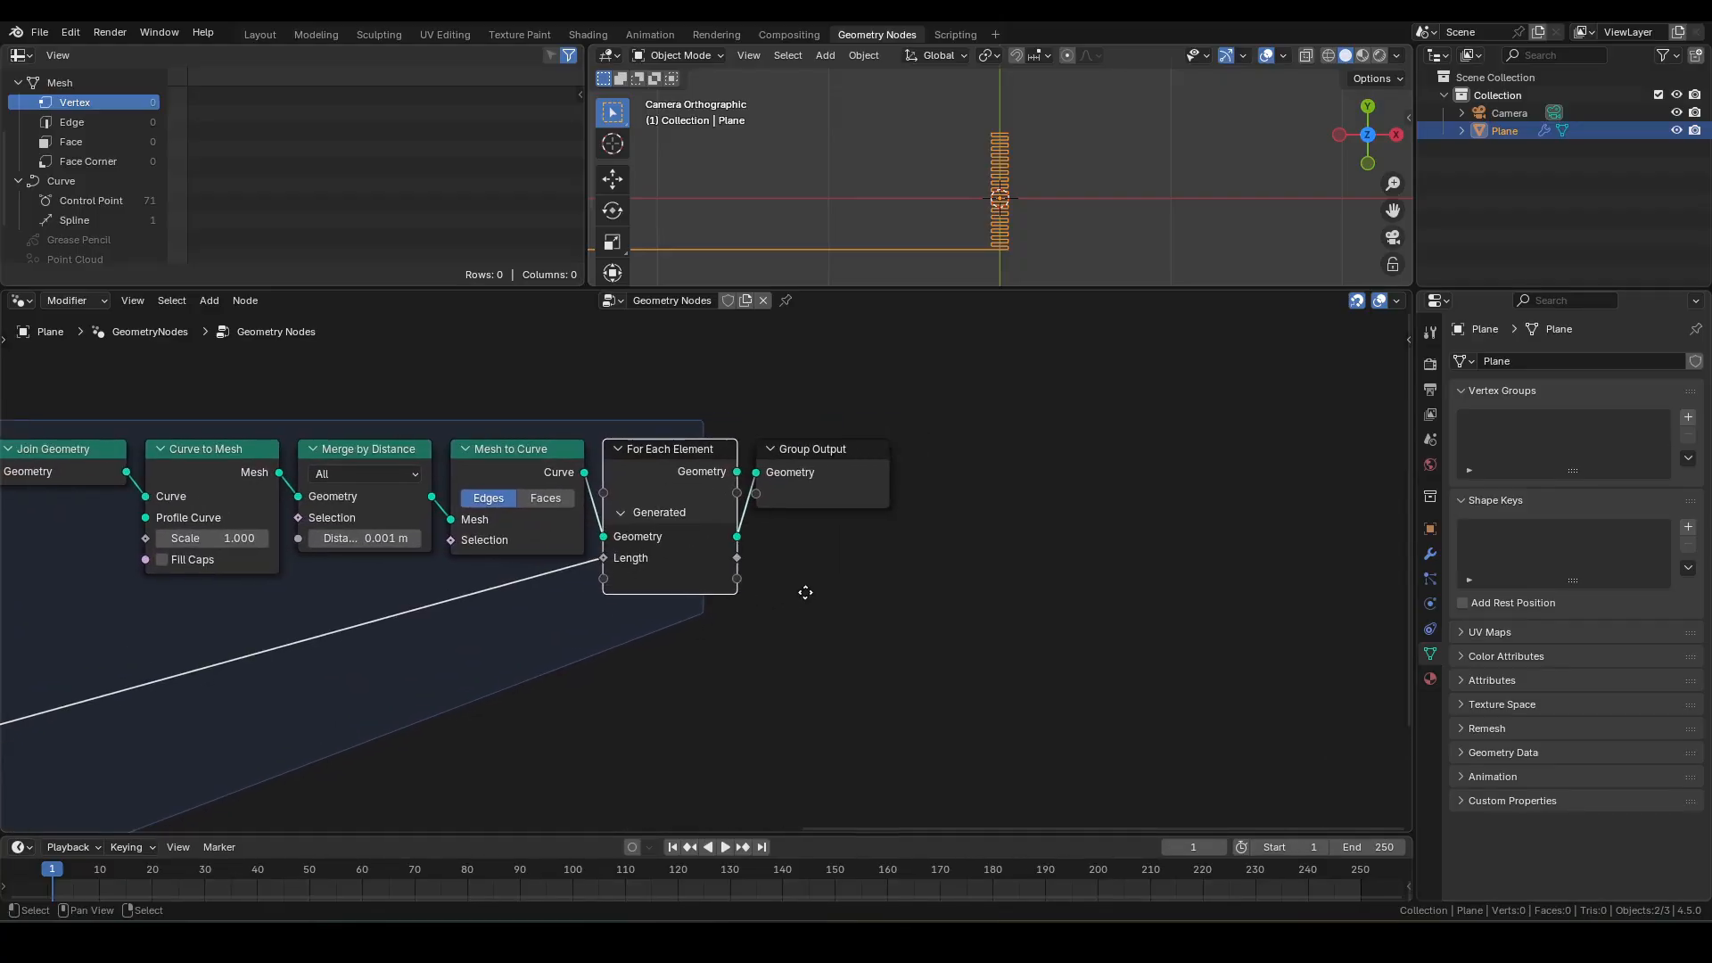
left_click(801, 478)
key("g")
key("x")
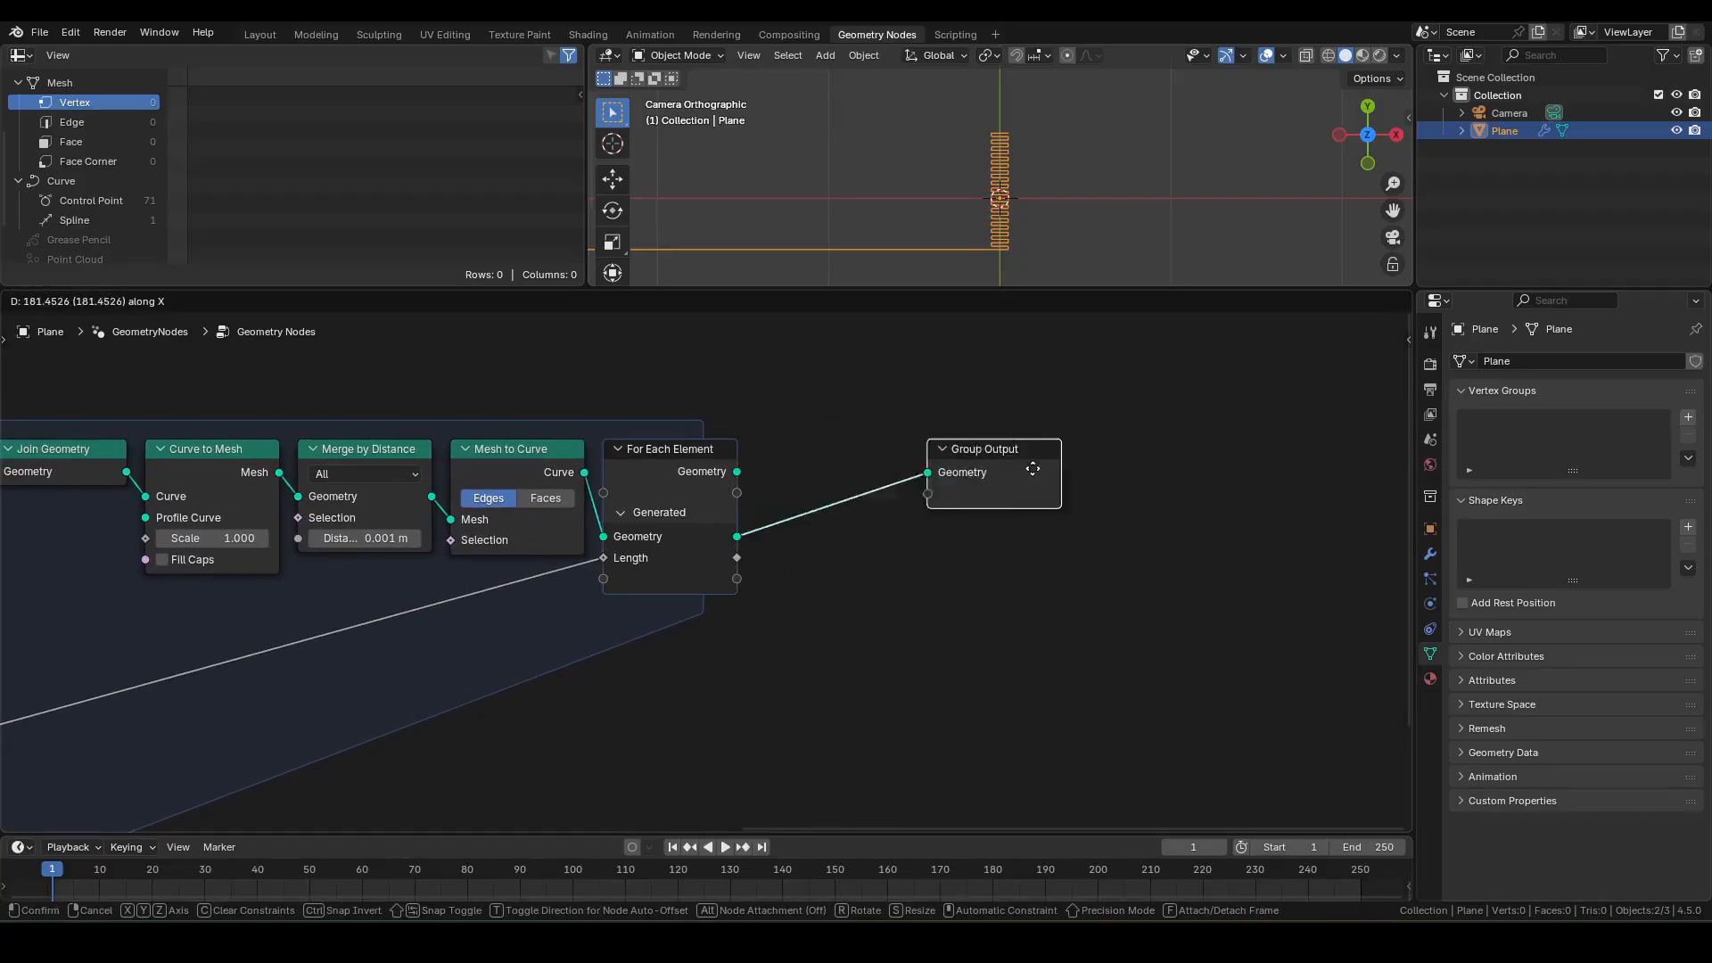
left_click(1297, 462)
middle_click_drag(1175, 428, 815, 432)
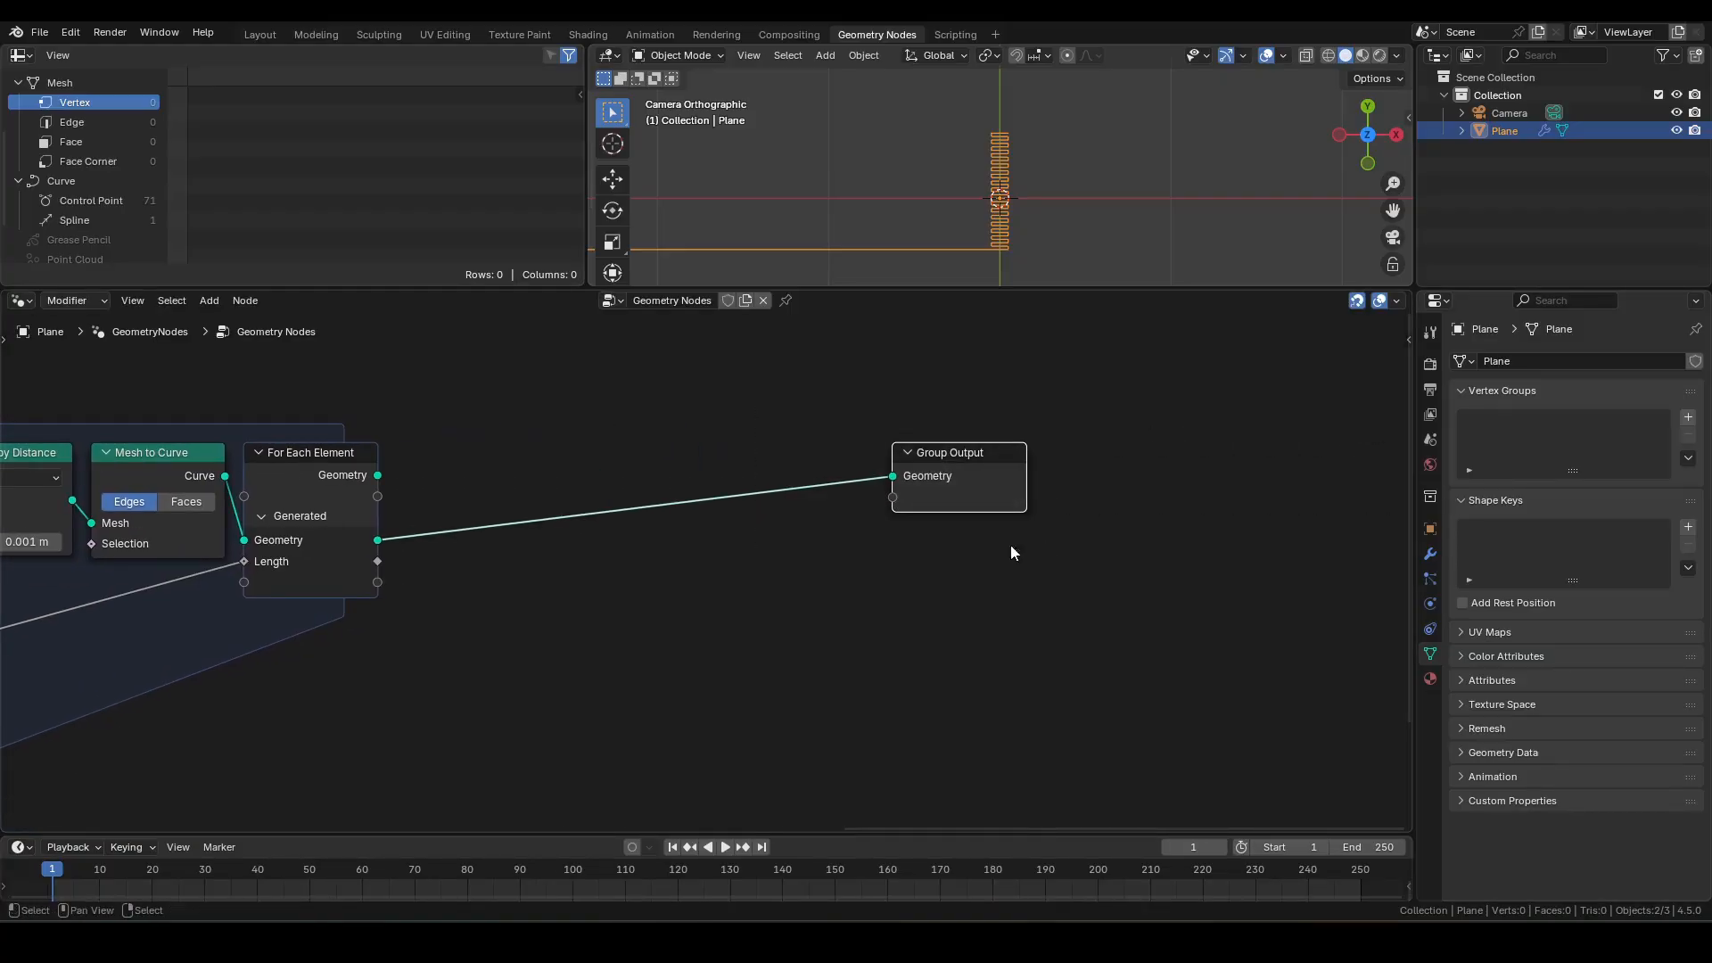
key("g")
key("x")
left_click(1035, 514)
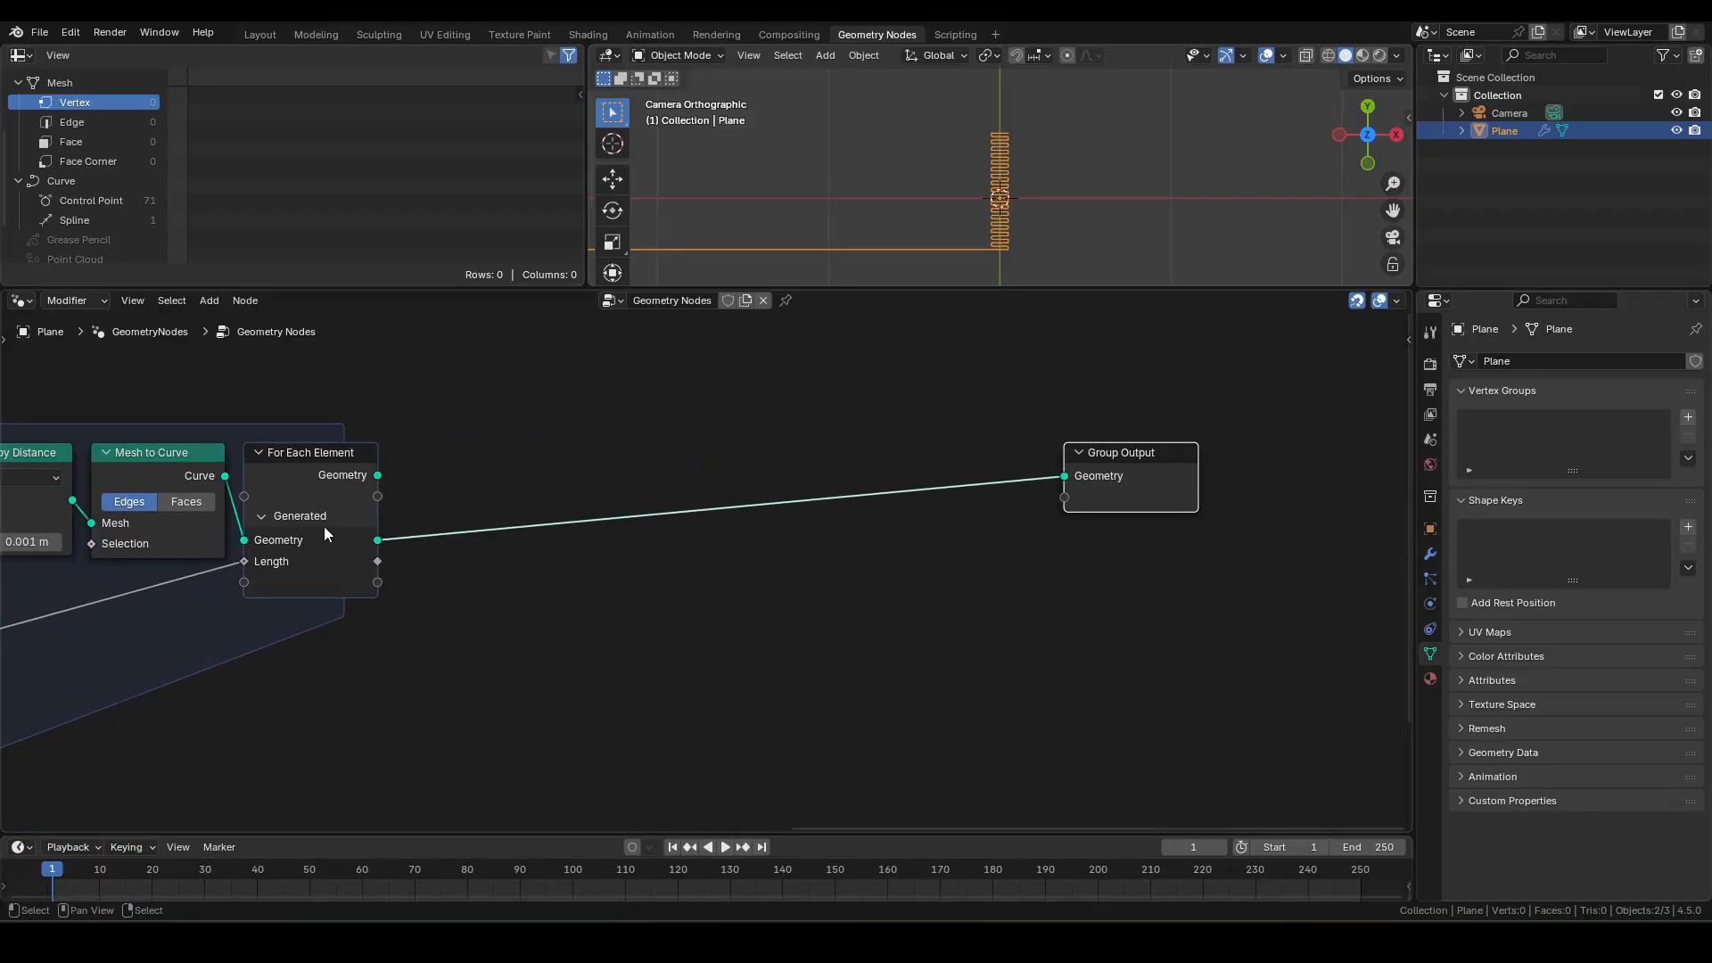
- Insert a Trim Curve node between the For Each Element output and Group Output, and set it to Length mode
left_click(747, 467)
key("F3")
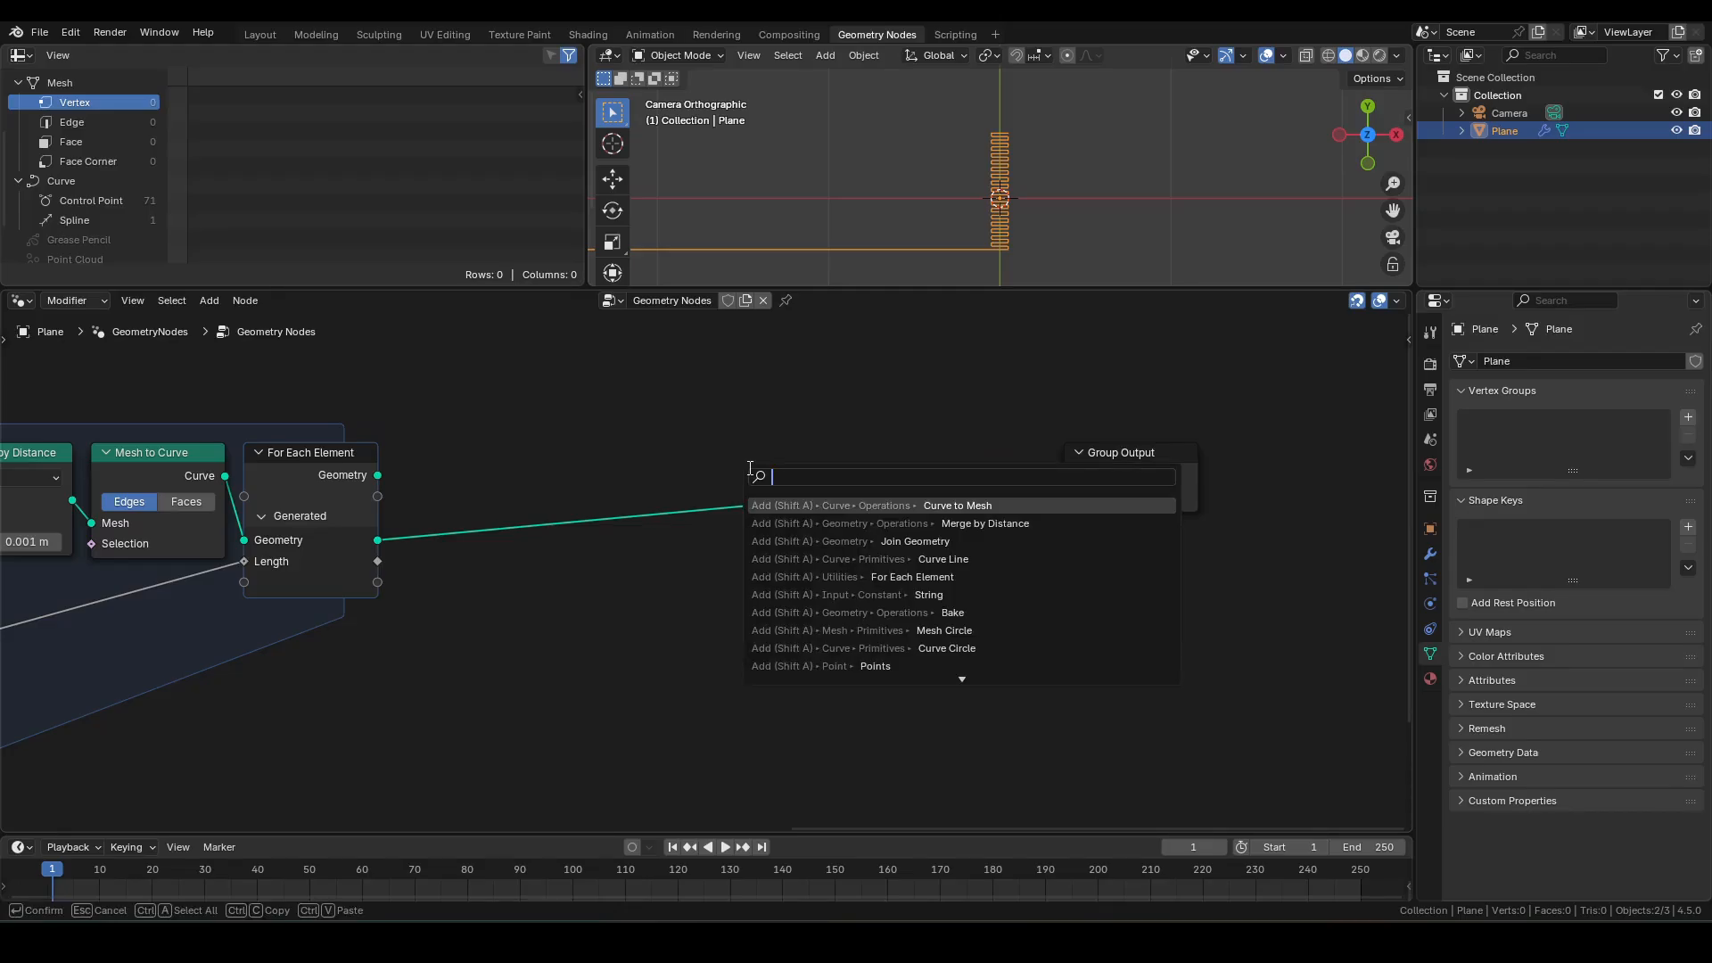
type("trim")
key("Return")
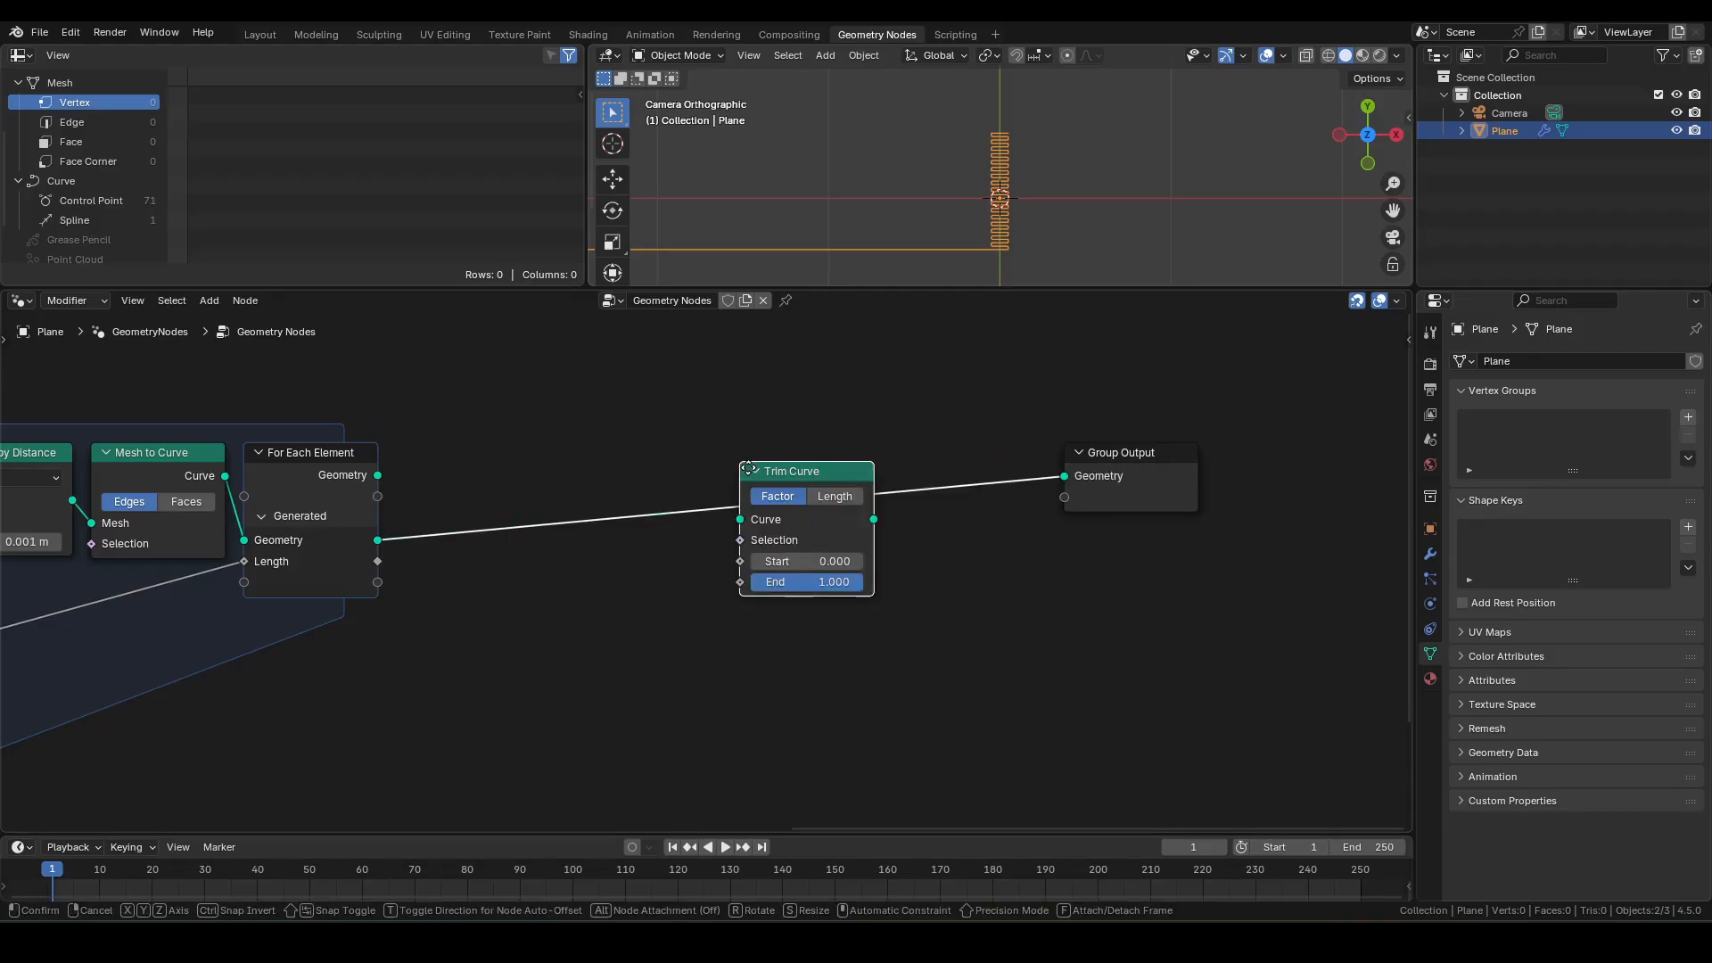
left_click(894, 445)
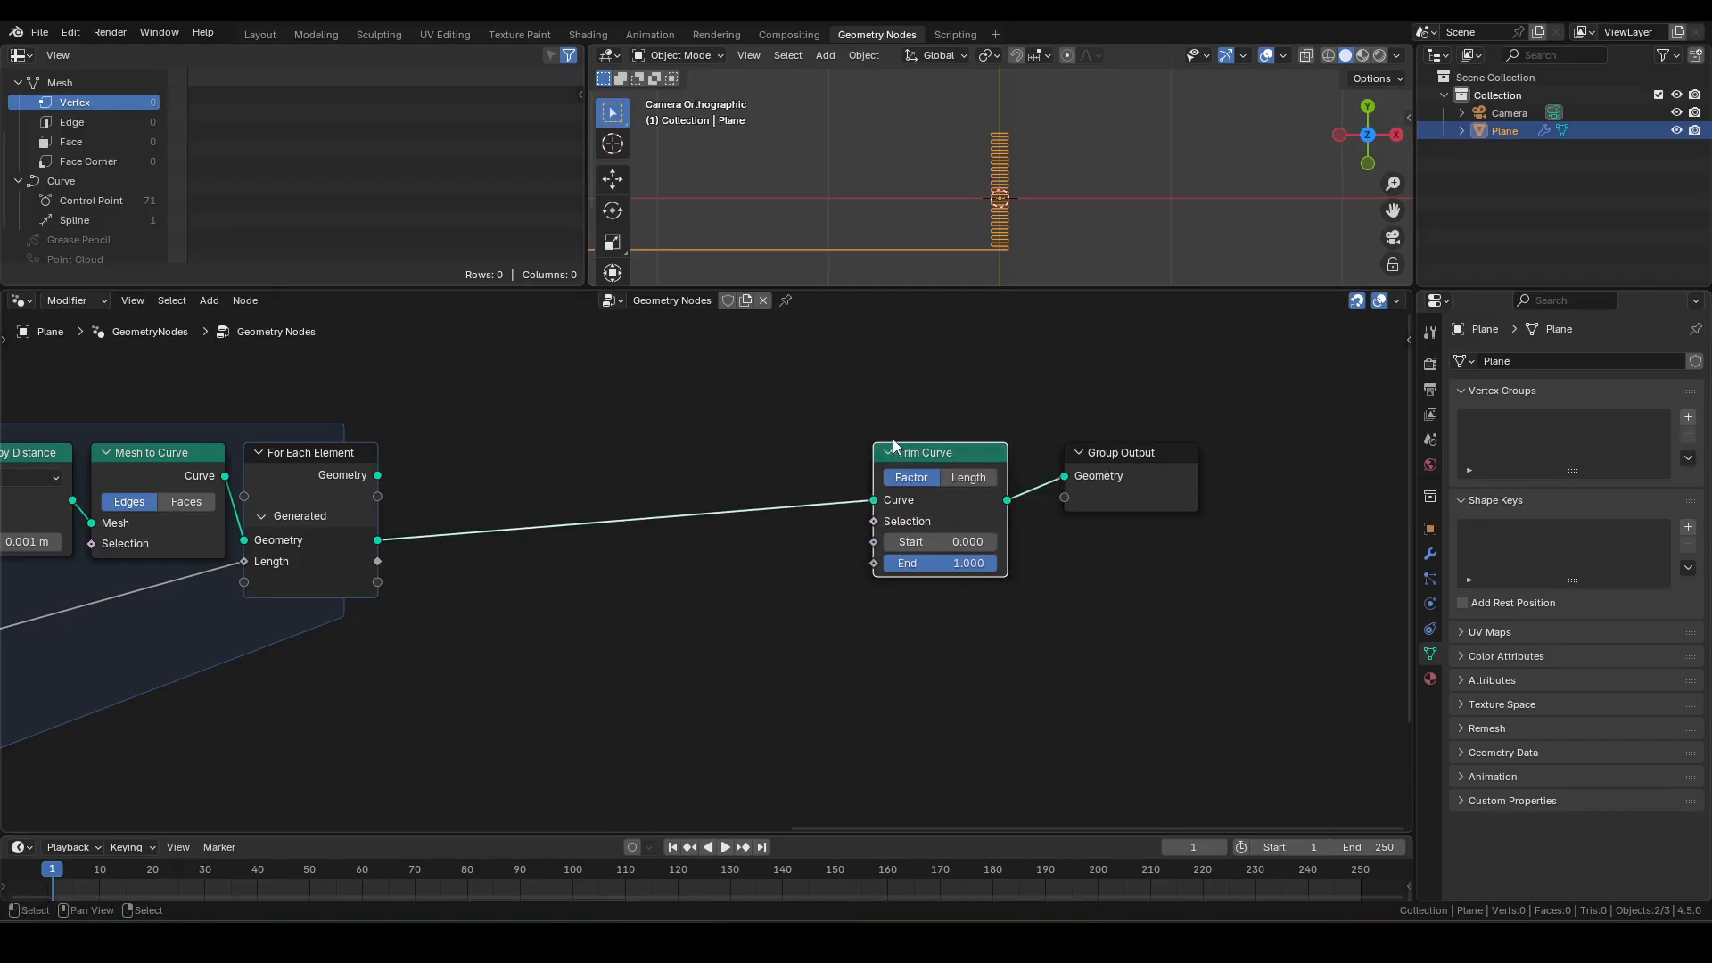
left_click(973, 478)
- Reposition the Trim Curve and Group Output nodes, and drive Trim Curve's Start with a new Map Range node
middle_click_drag(883, 599, 935, 588)
key("g")
left_click_drag(892, 396, 988, 599)
left_click(1152, 579)
type("map range")
key("Return")
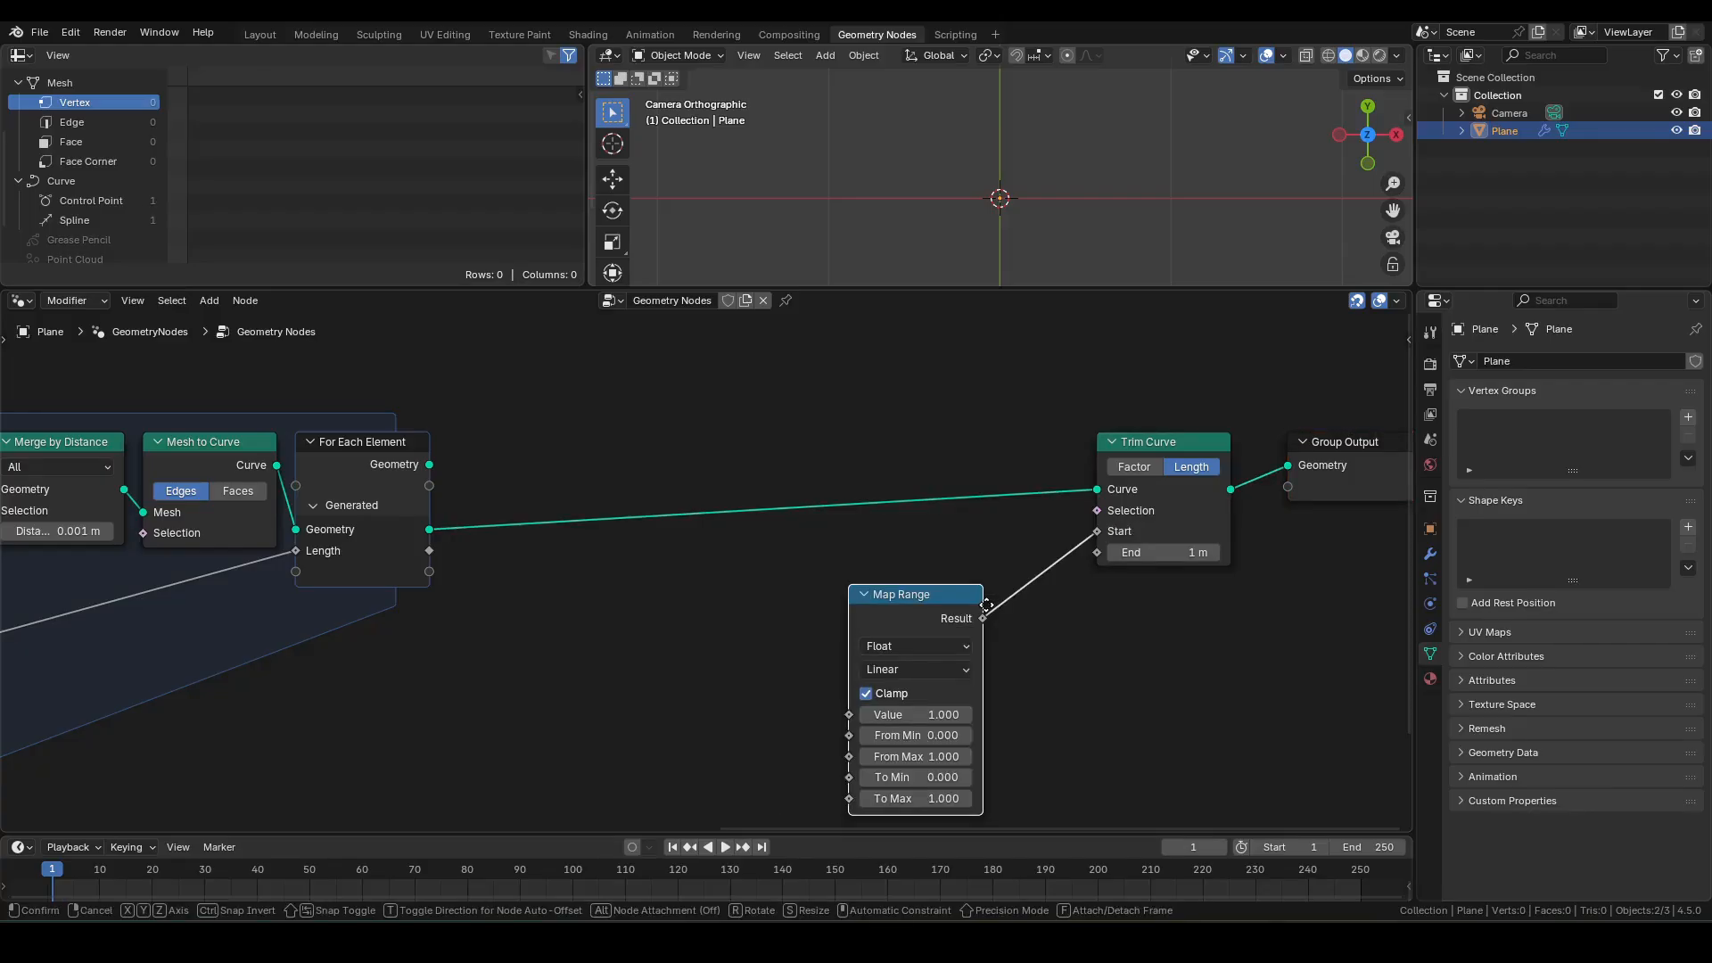
left_click(1069, 591)
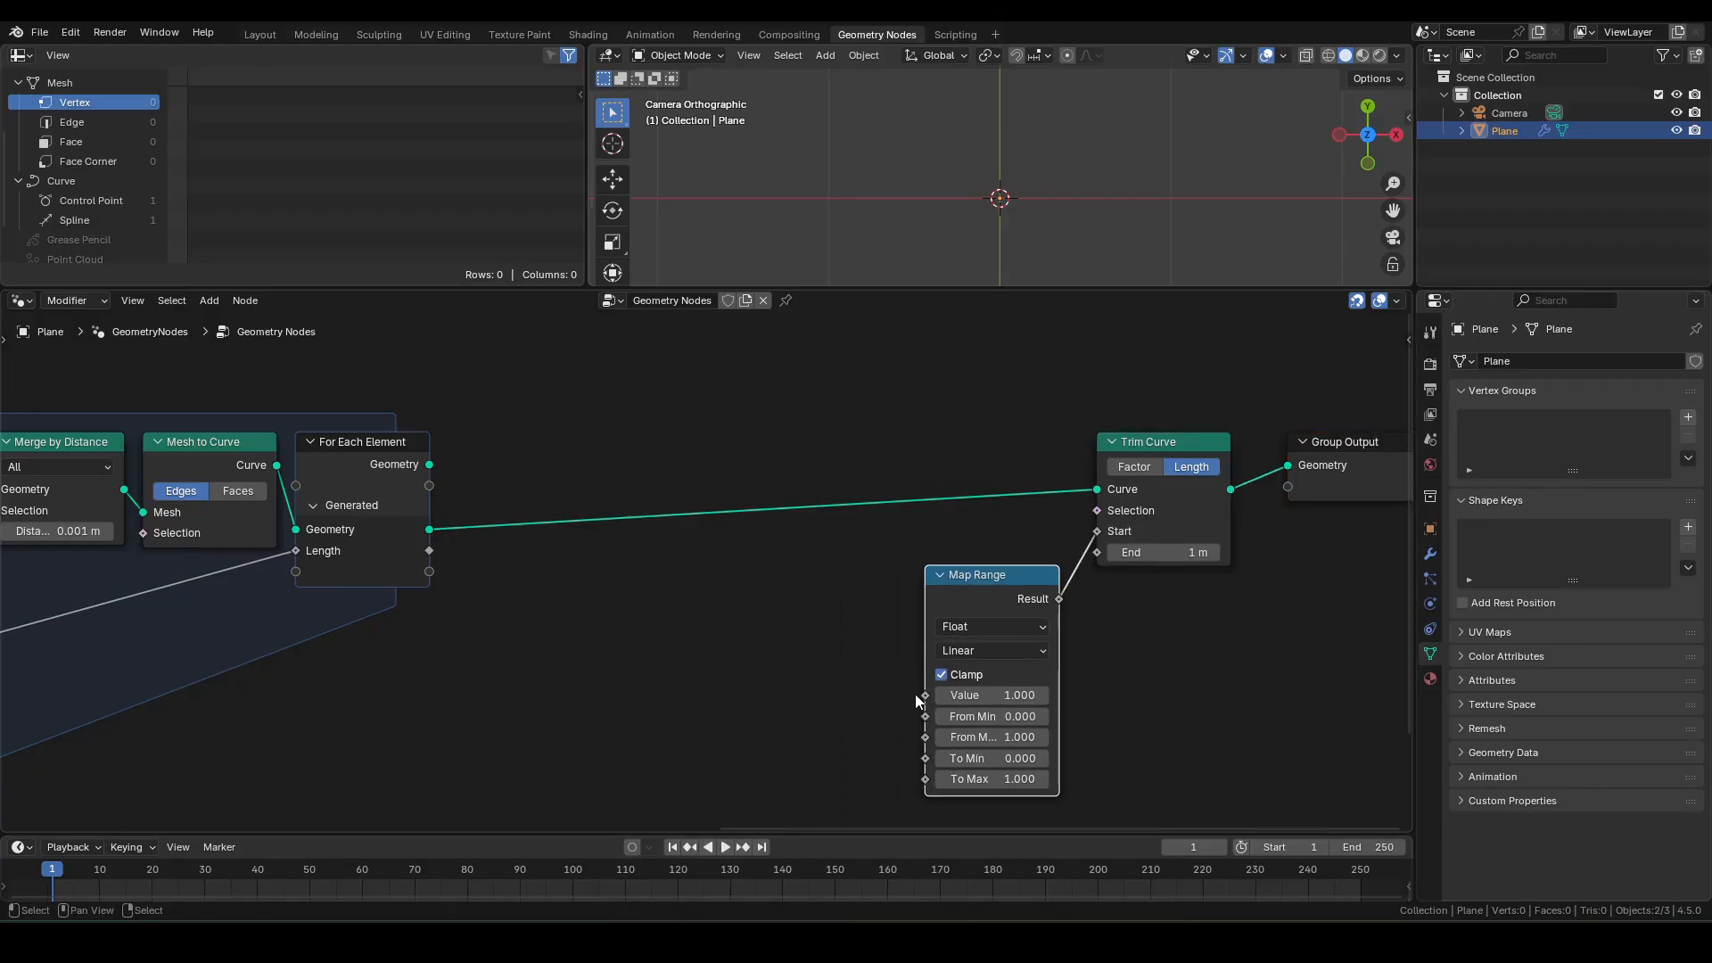
- Add a Value node feeding the Map Range node's Value input and place it beside that node
left_click_drag(918, 695, 872, 660)
type("va")
key("Return")
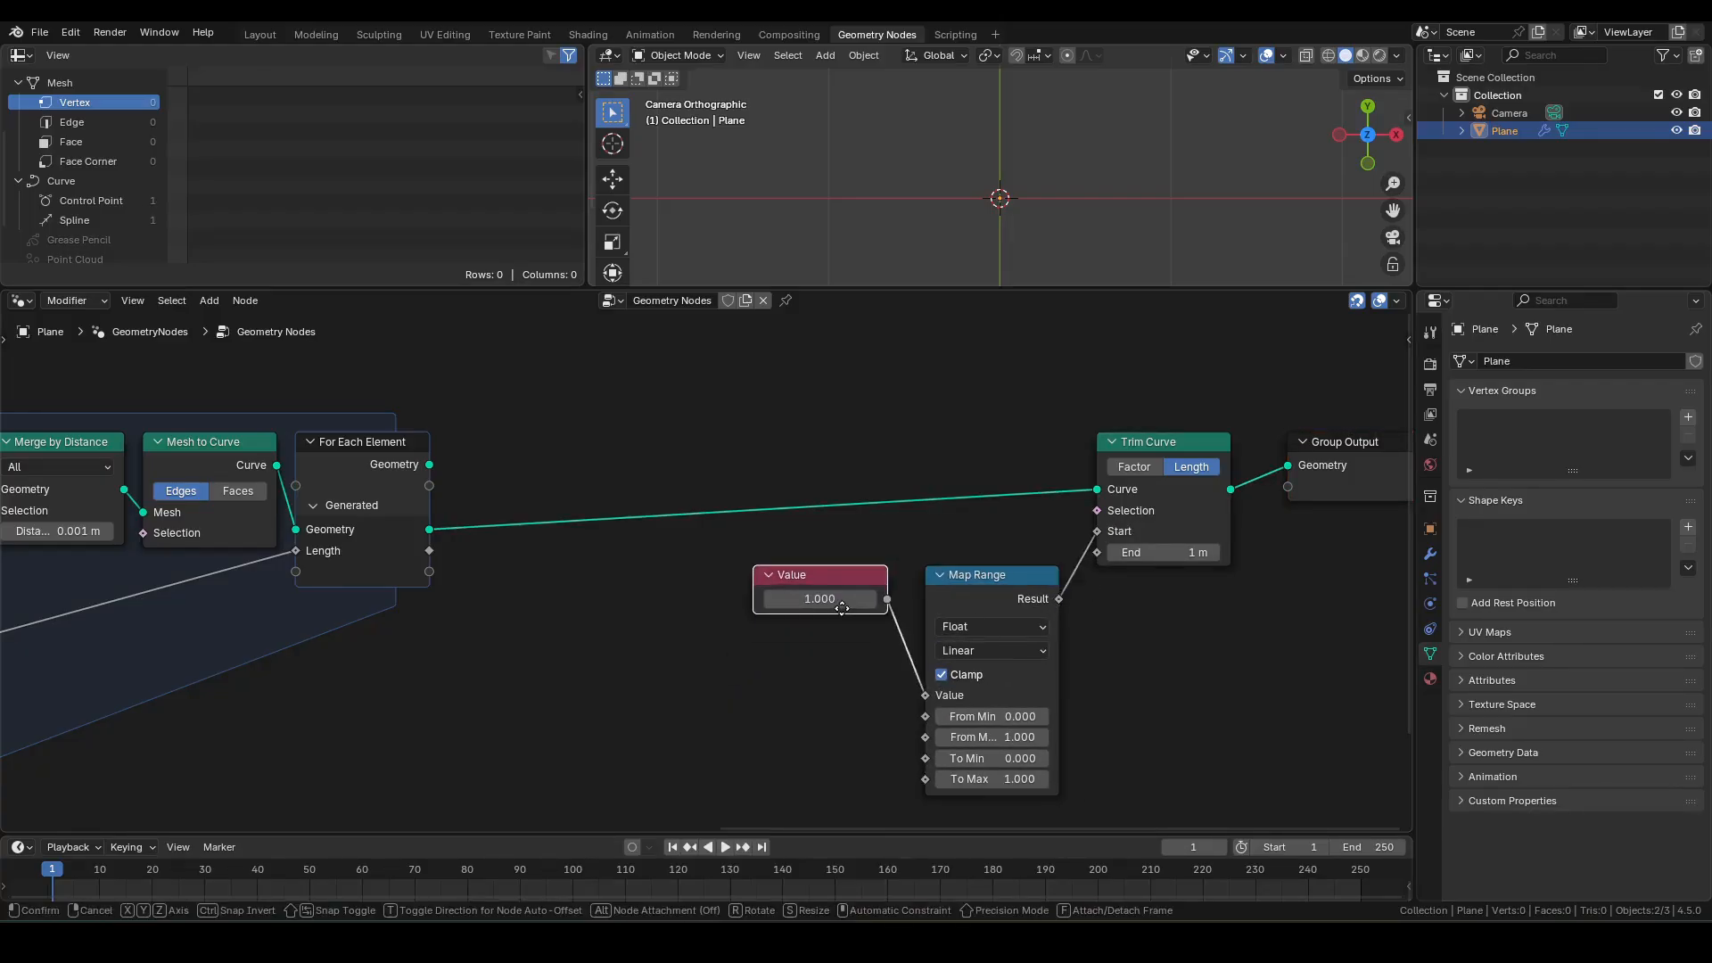
left_click(856, 580)
- Duplicate the Map Range node with its Value link, place the copy below, and connect its result to Trim Curve's End
middle_click_drag(1091, 560, 980, 470)
left_click(908, 493)
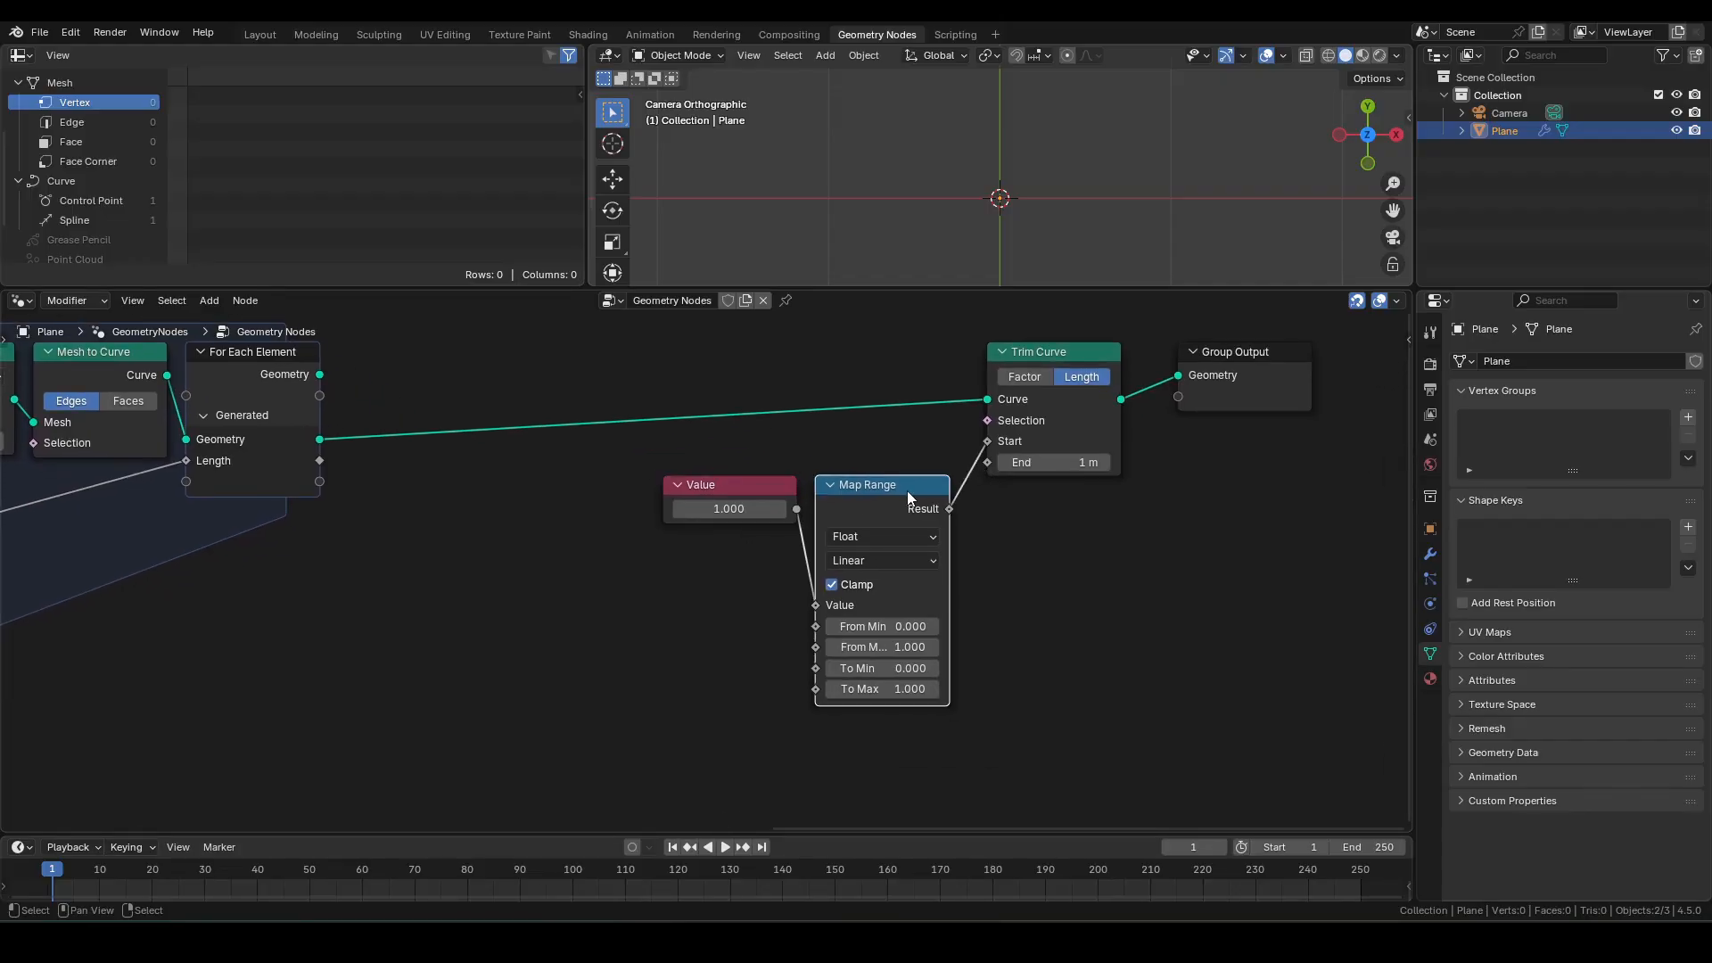
key("g")
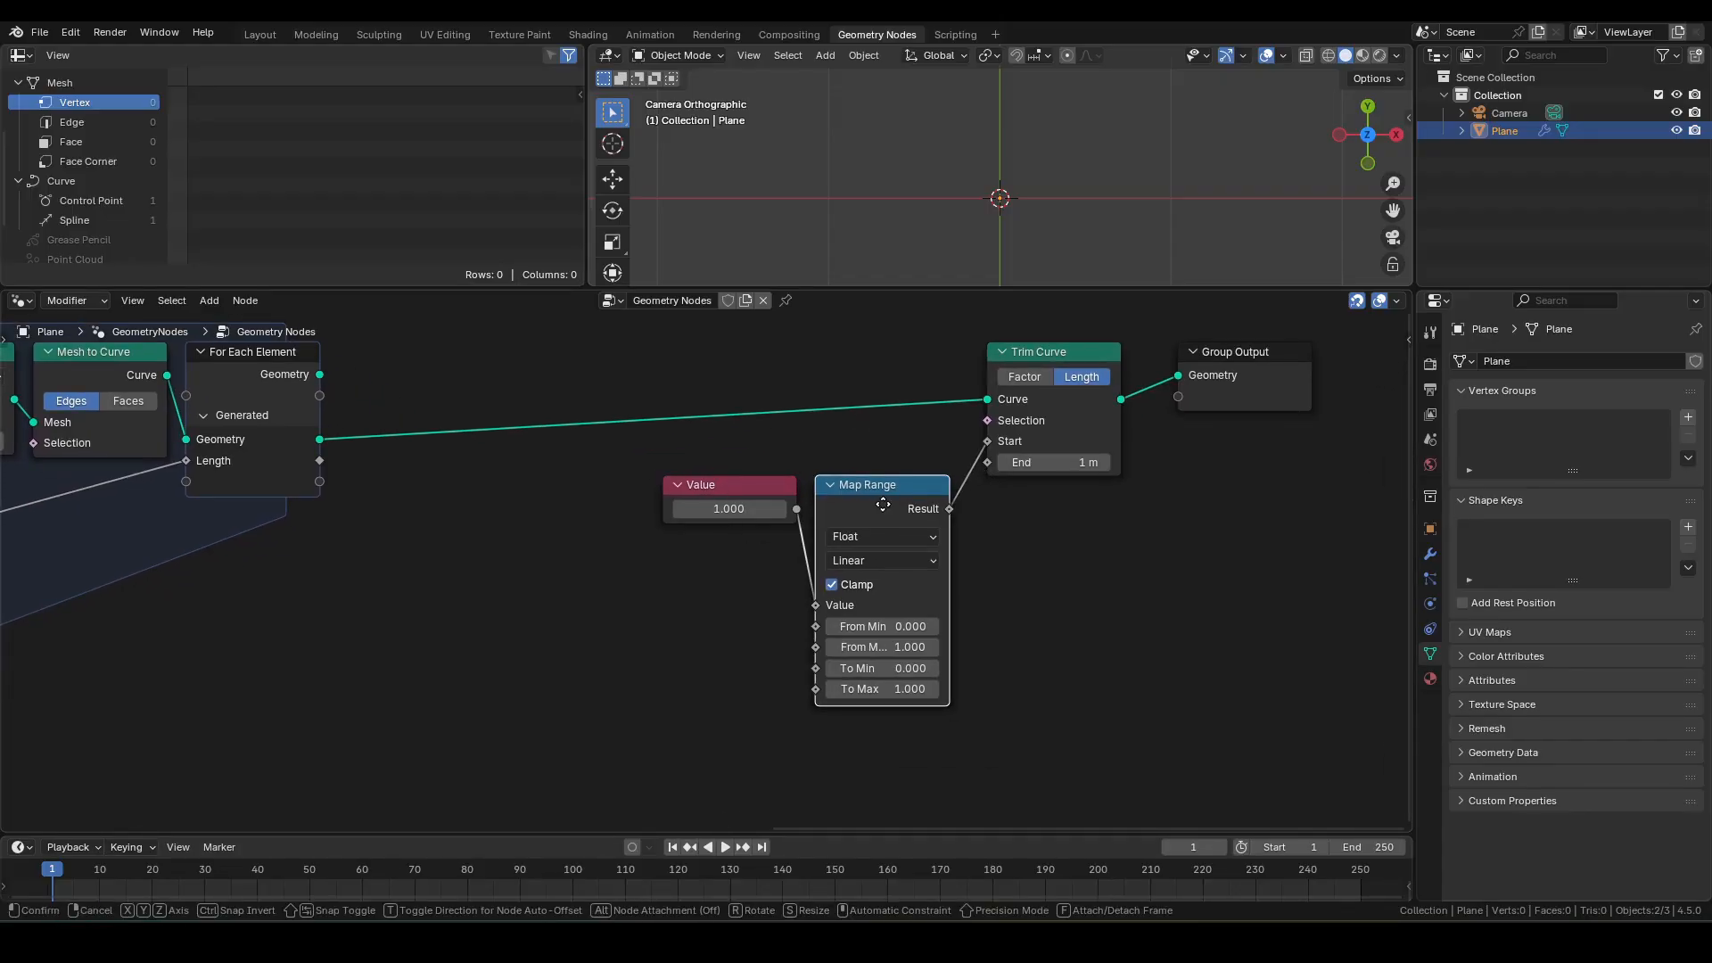
left_click(900, 735)
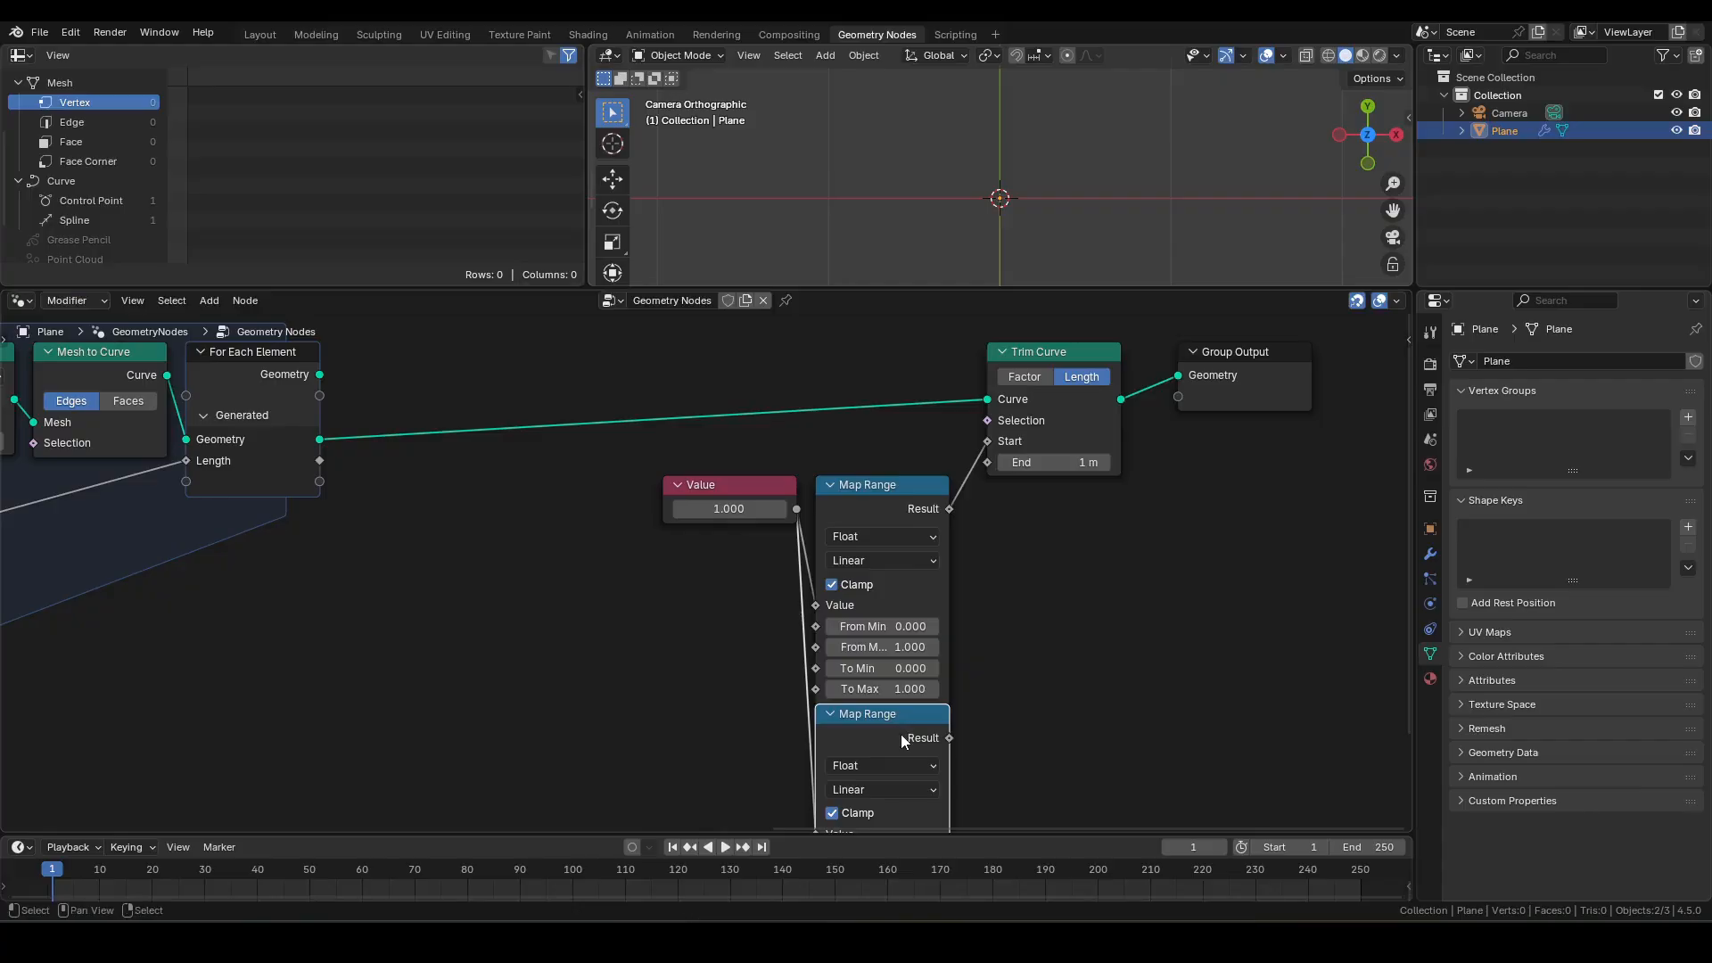
middle_click_drag(950, 658, 915, 585)
left_click_drag(914, 665, 952, 391)
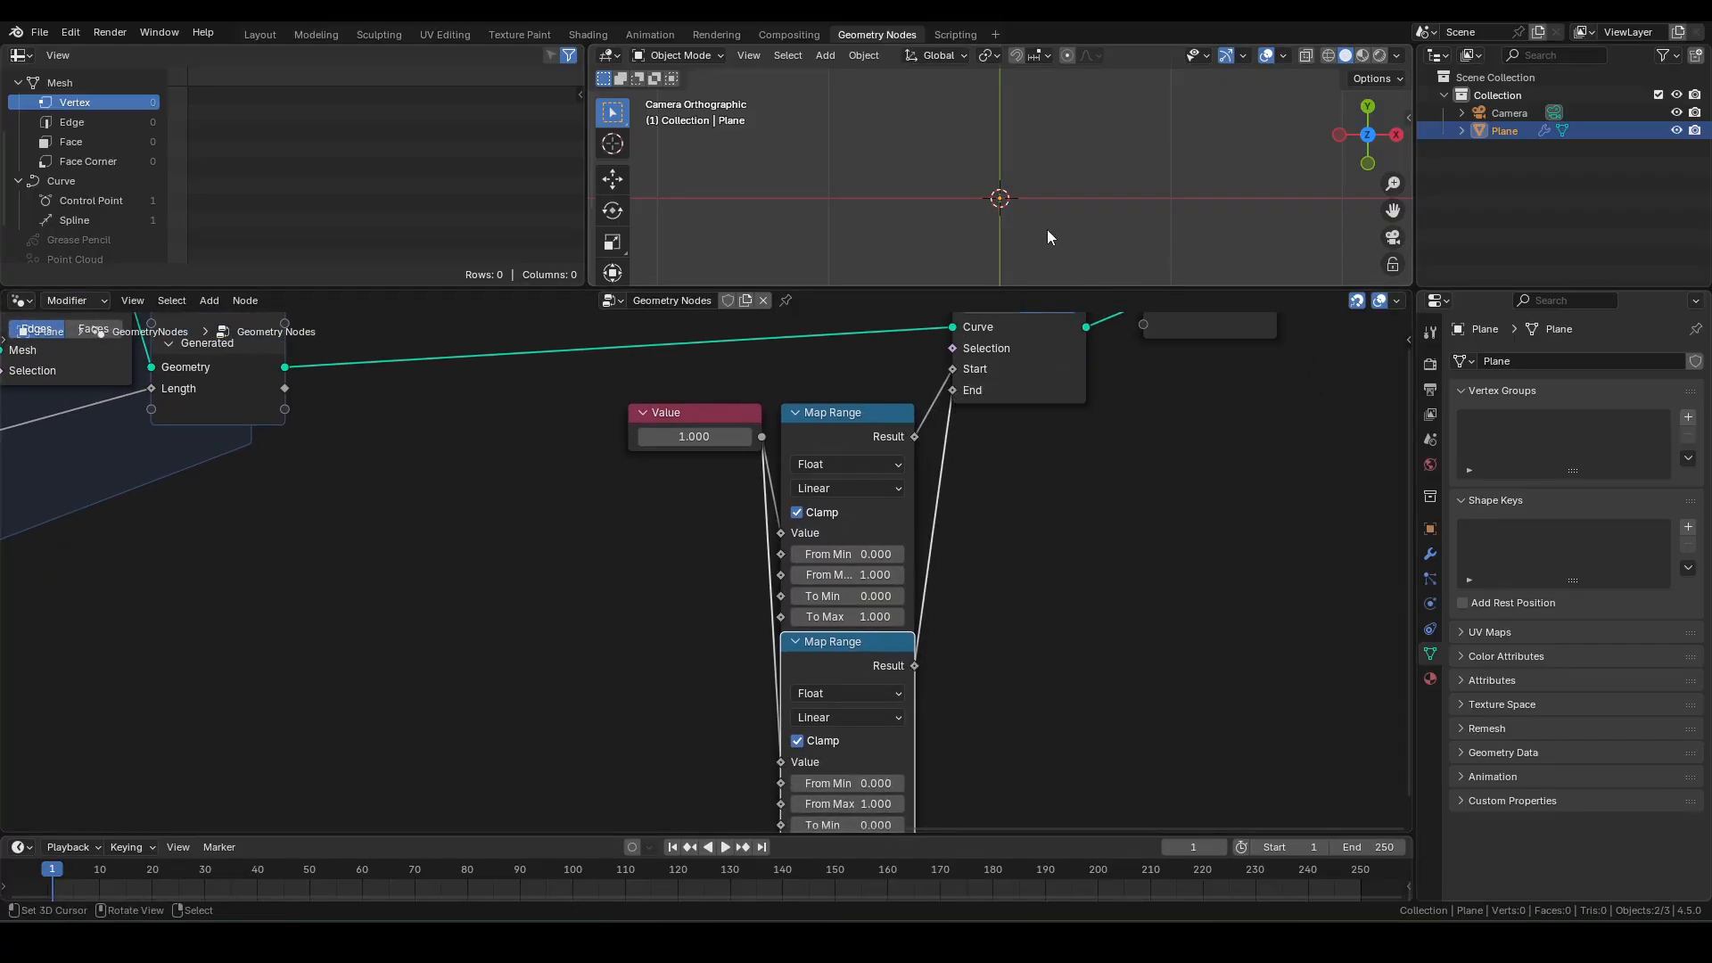
- Connect the For Each Element output's Length to the lower Map Range's To Max
scroll(998, 178, "down", 2)
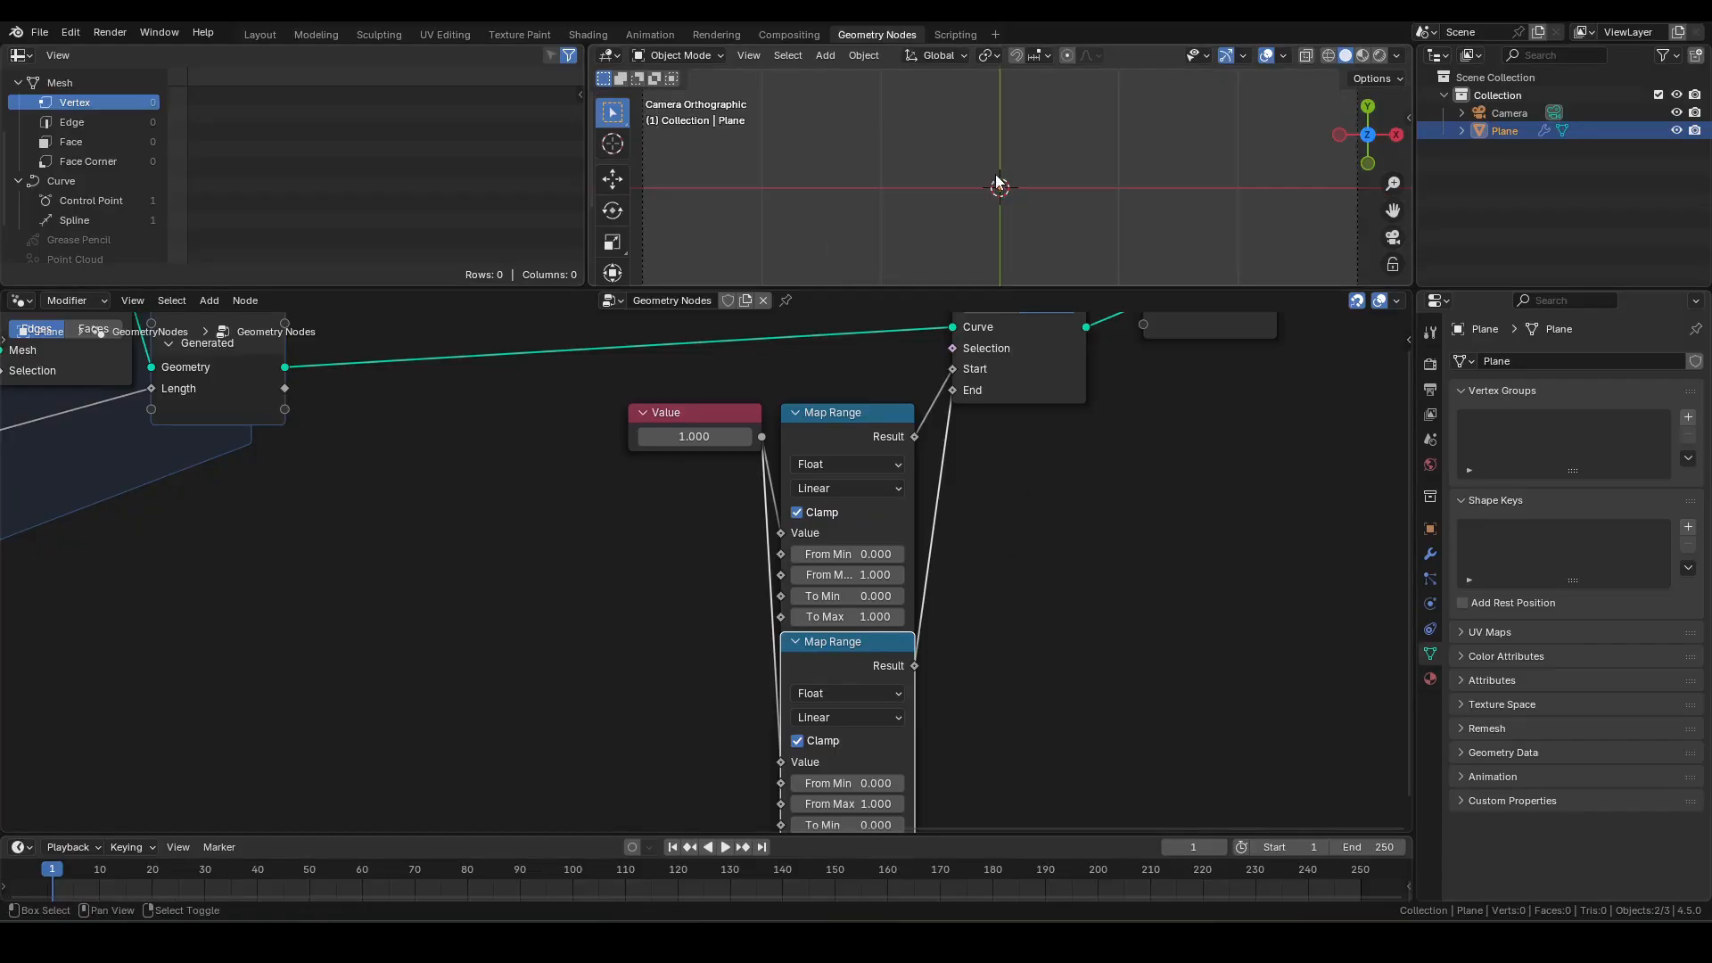
middle_click_drag(998, 181, 1028, 186, "shift")
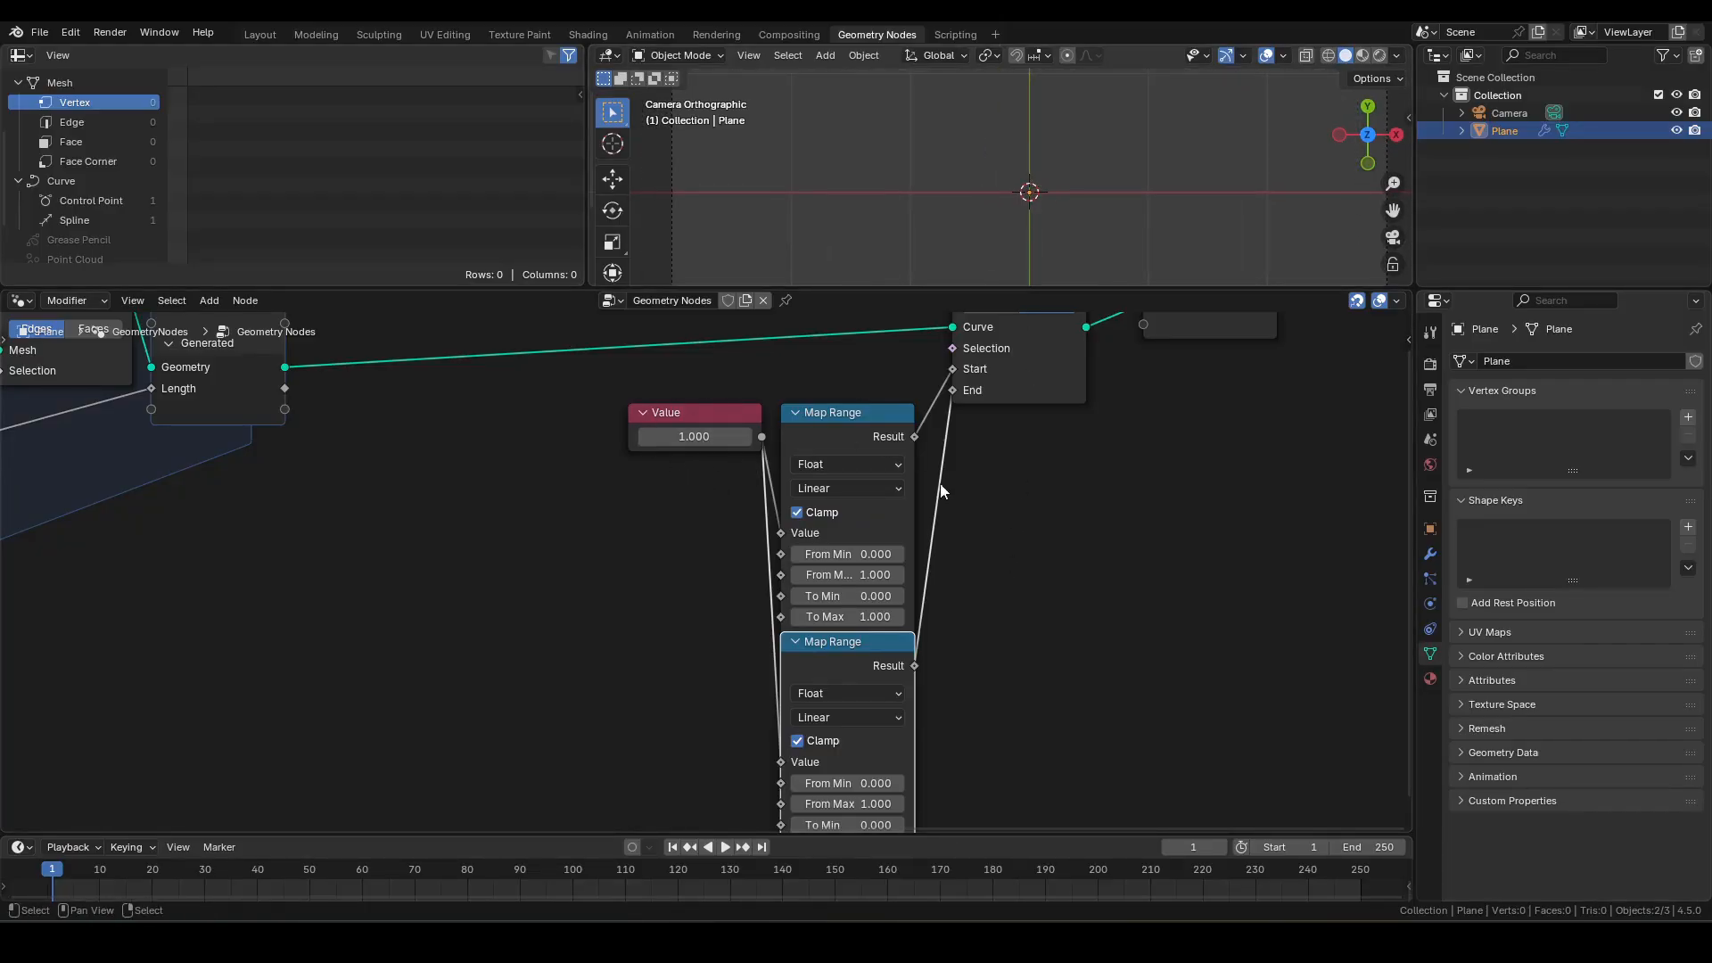
middle_click_drag(1023, 495, 1071, 508)
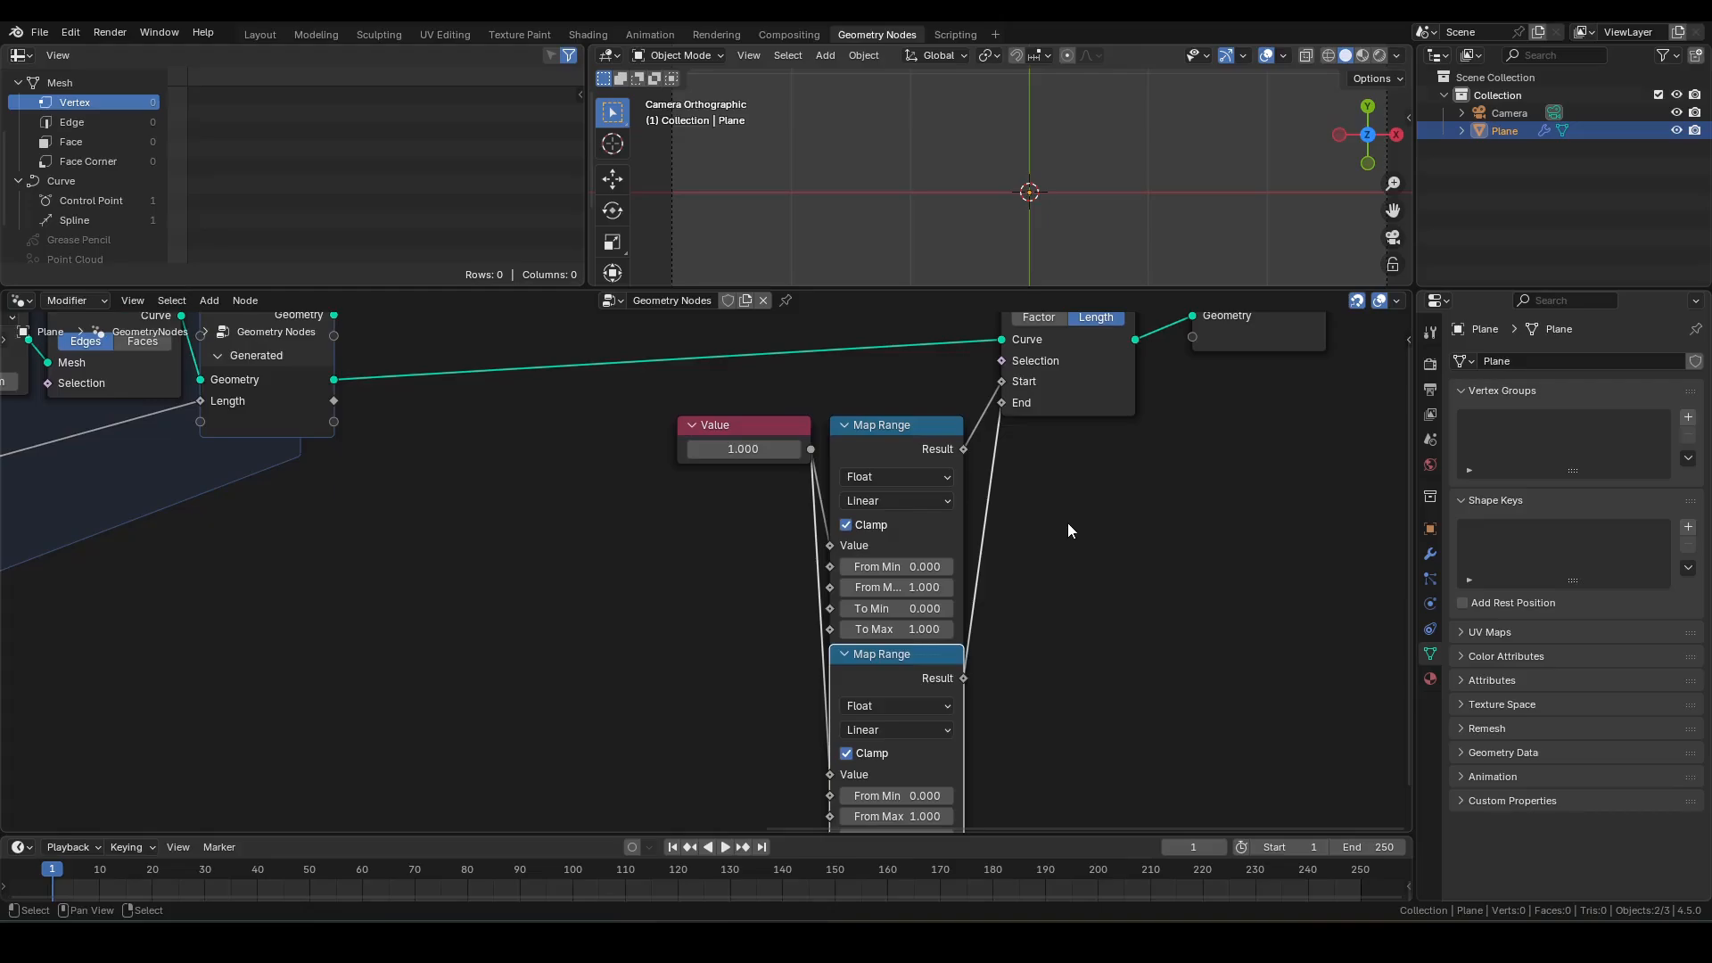
scroll(1067, 525, "down", 2)
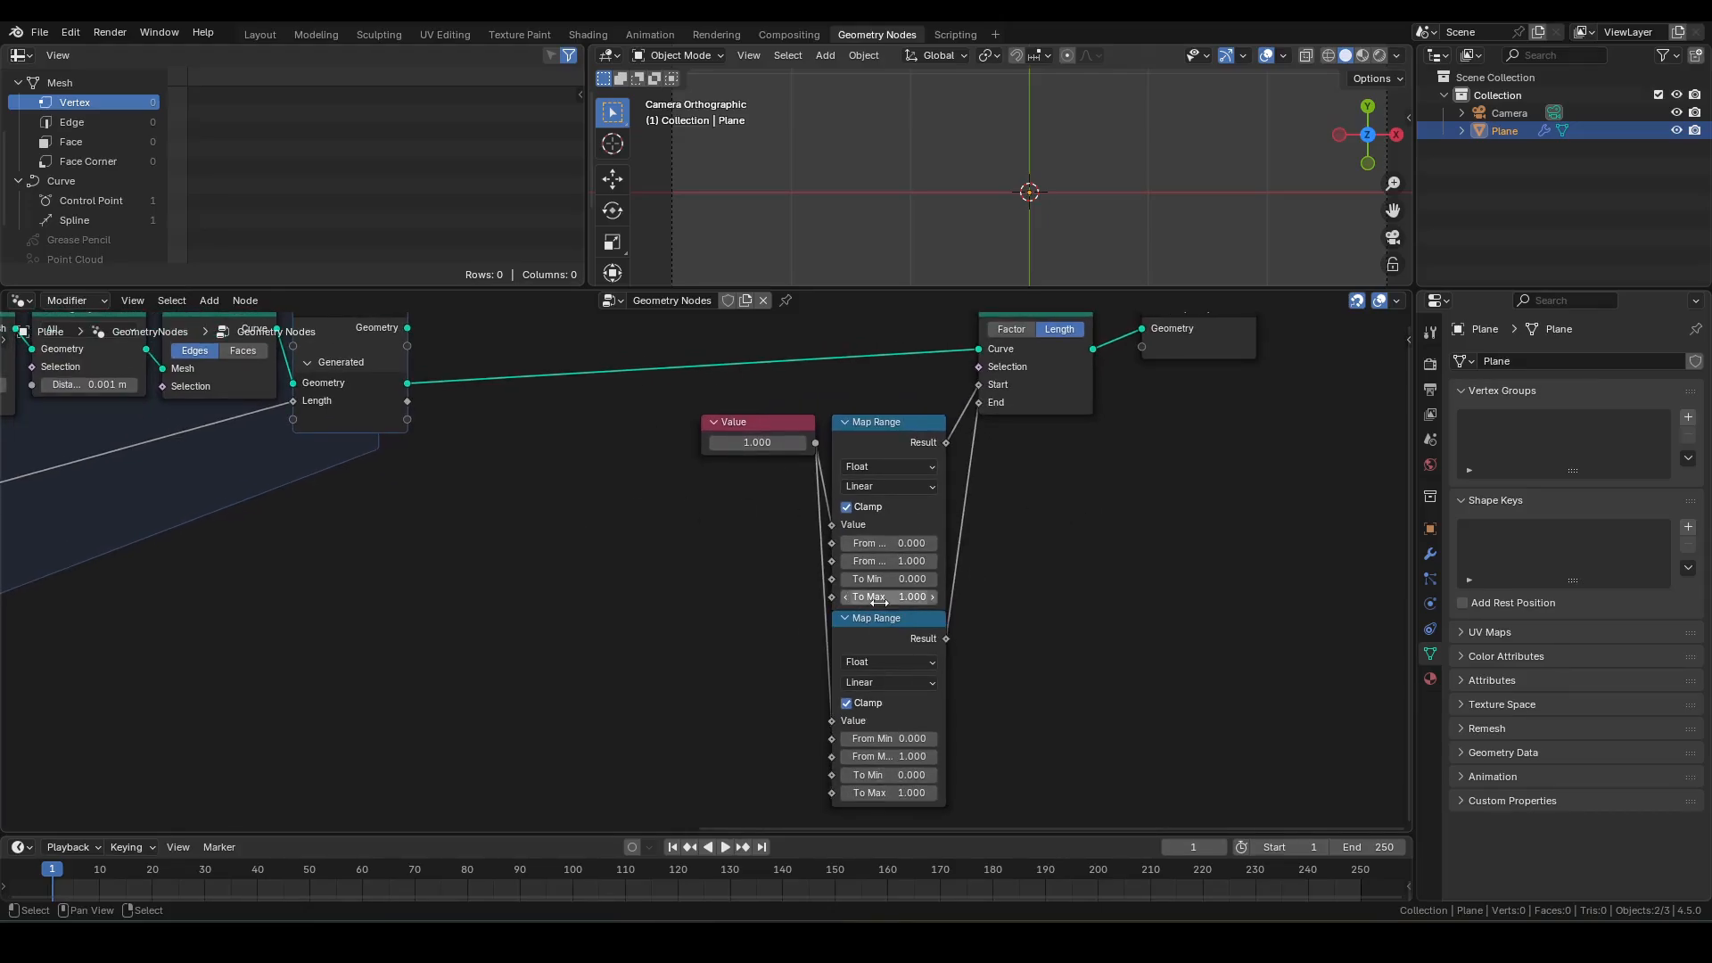
left_click_drag(409, 402, 831, 792)
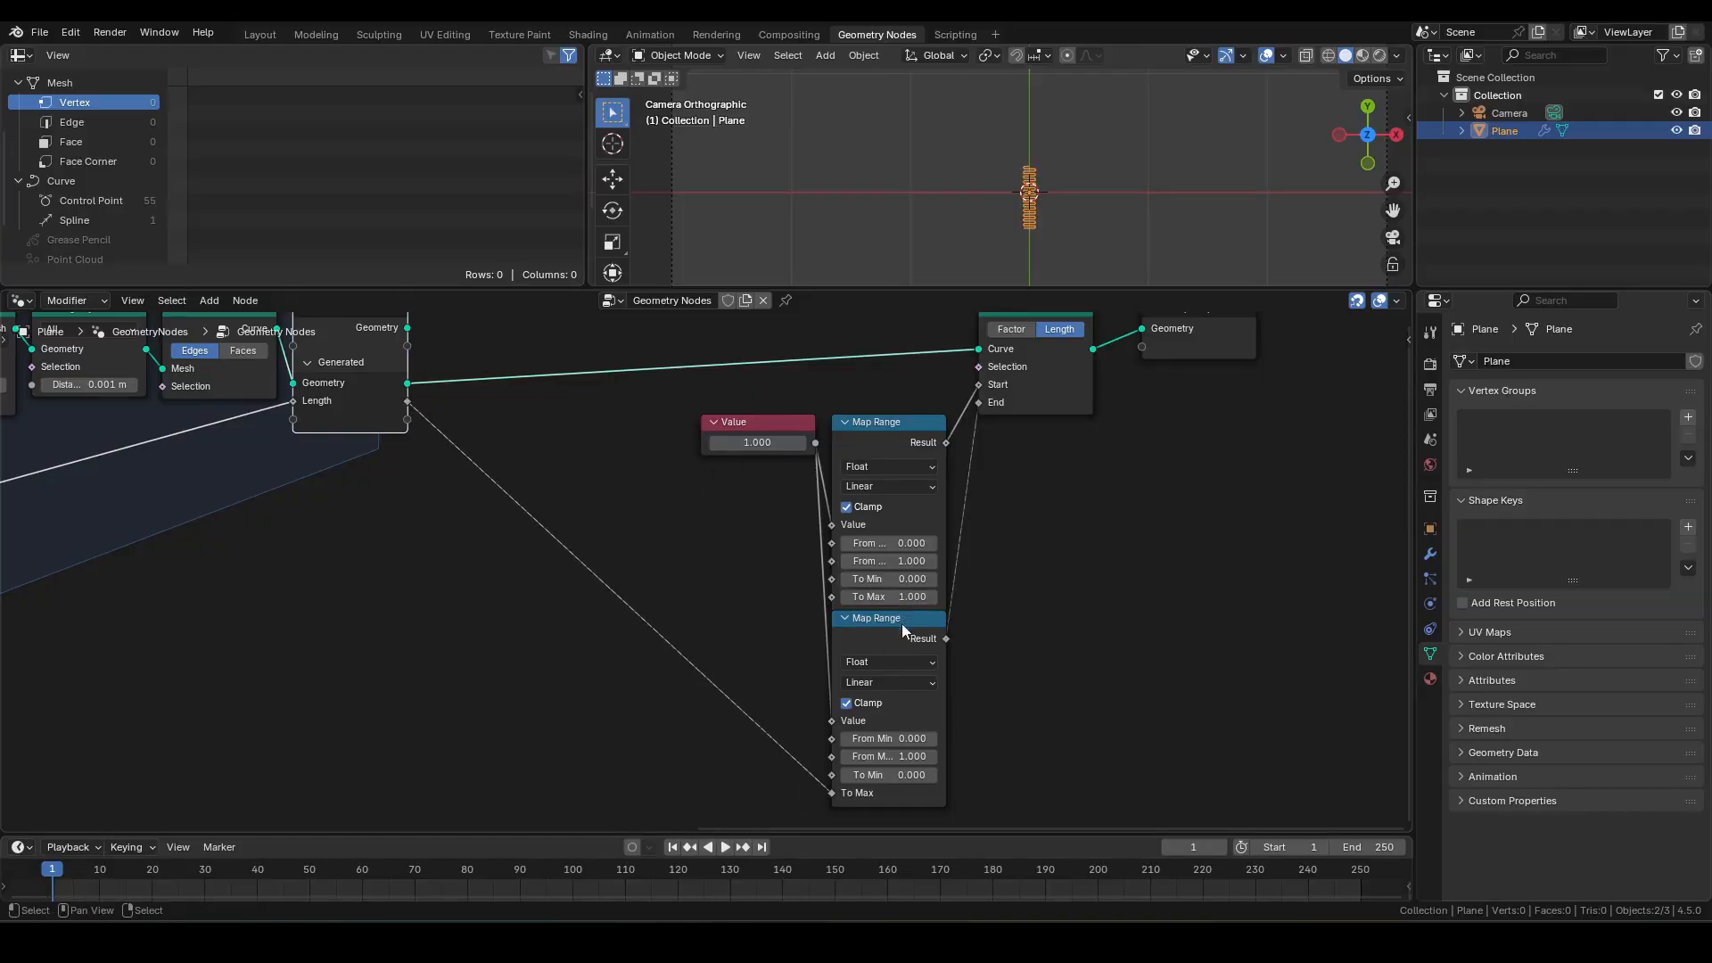
- Set the upper Map Range's To Max to 0 and the Value node to 0
left_click(901, 598)
type("0")
key("Return")
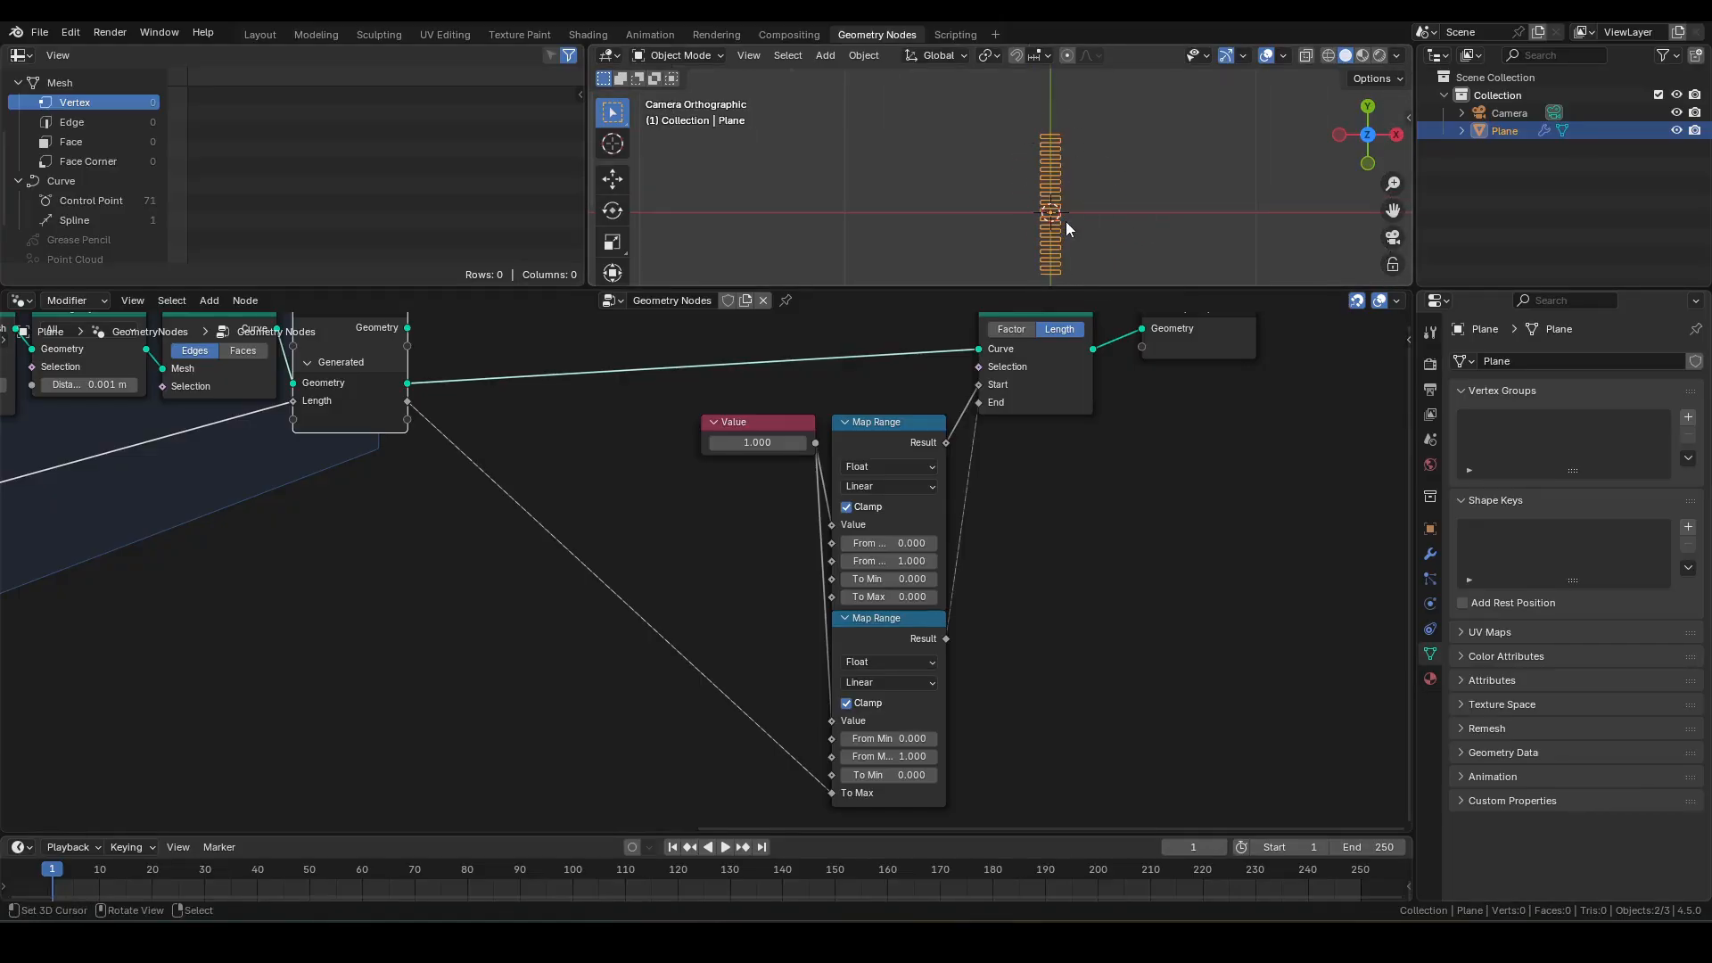
left_click(759, 442)
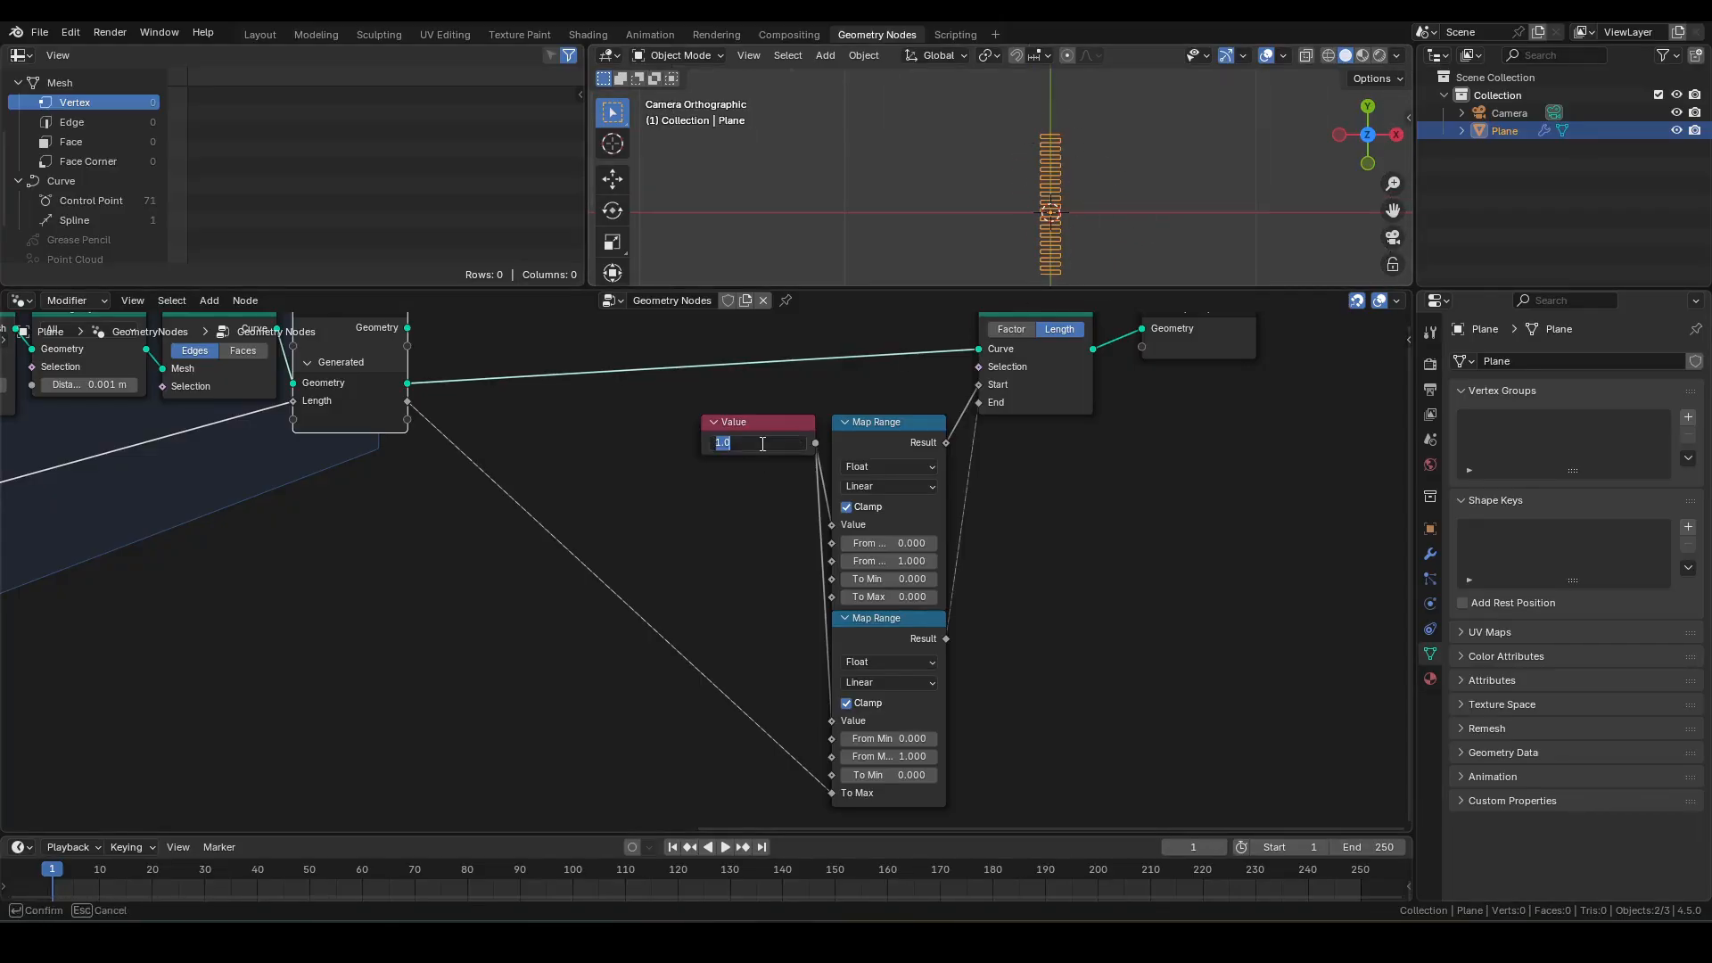
type("0")
key("Return")
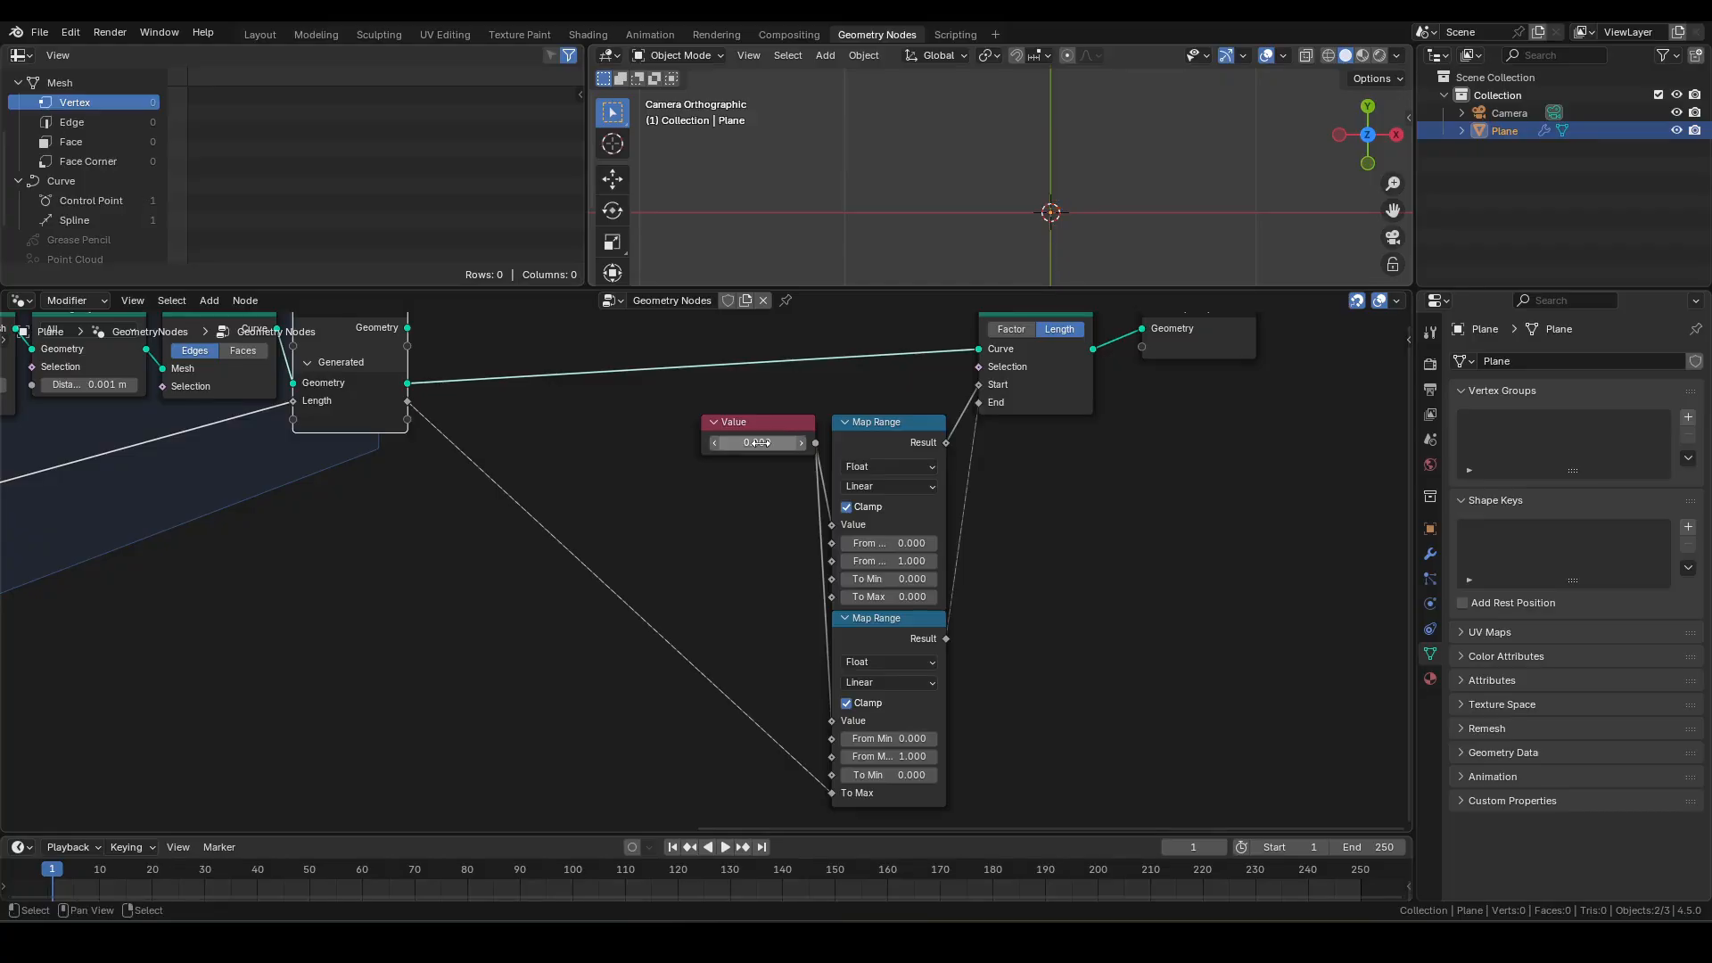
- Add a Spline Length node and connect its Length to the lower Map Range's To Min
scroll(667, 487, "down", 1)
middle_click_drag(656, 539, 731, 580)
scroll(731, 580, "up", 1)
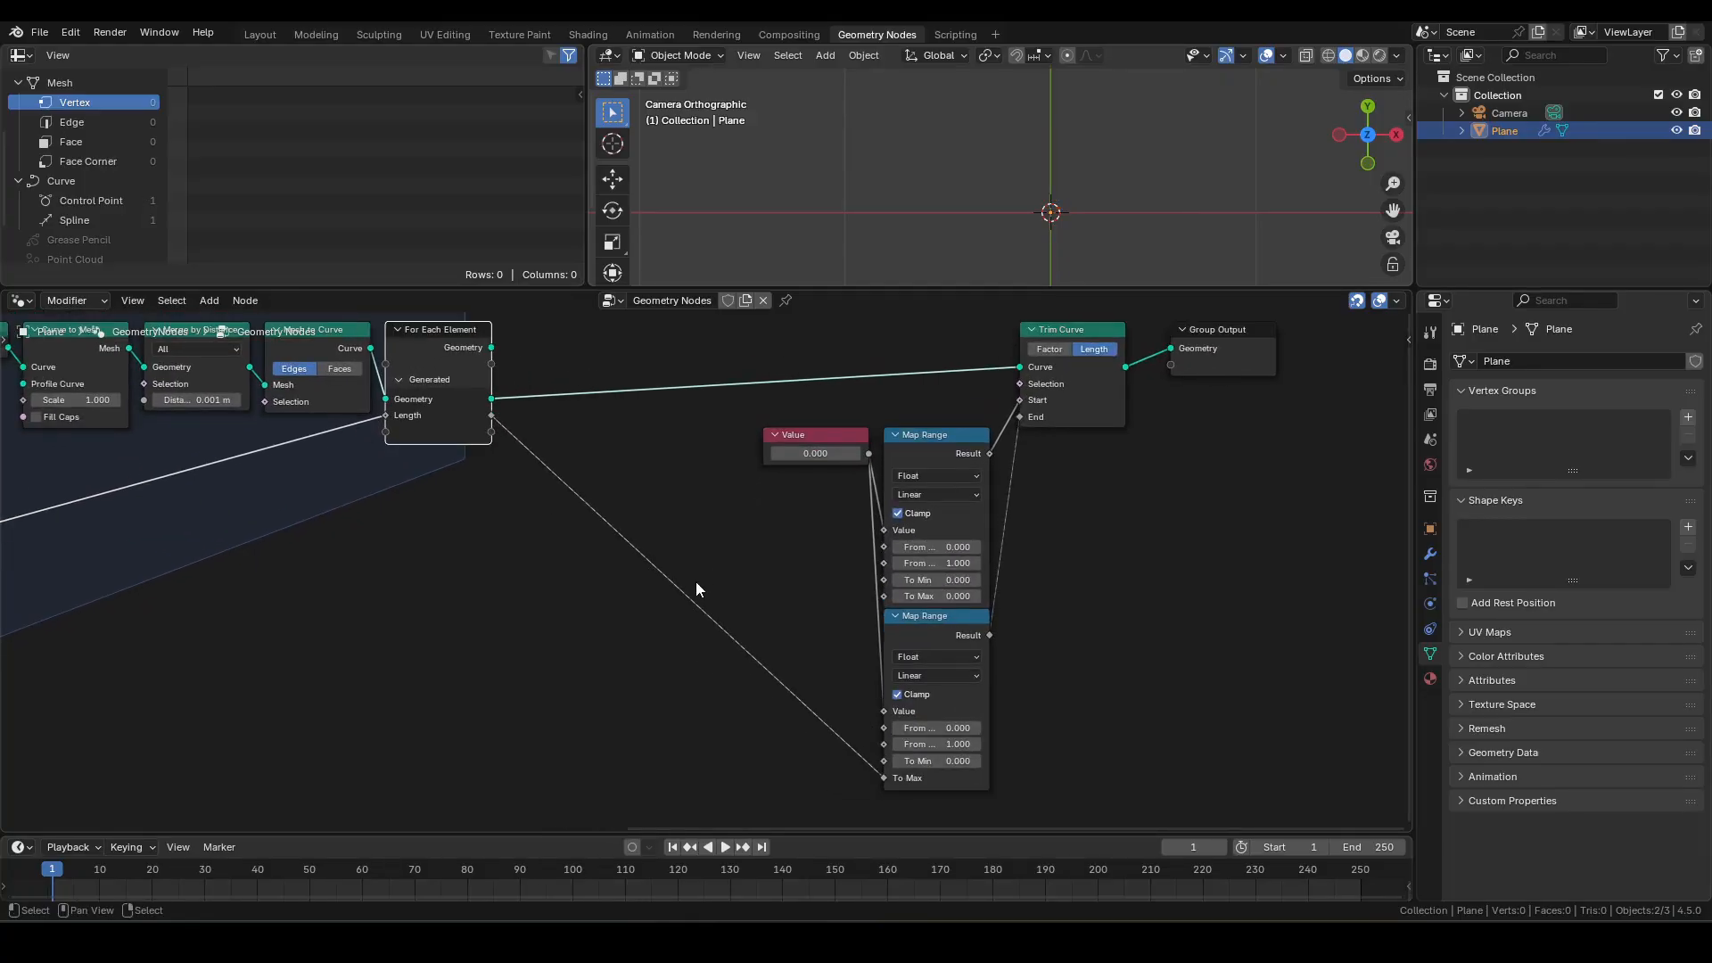
key("F3")
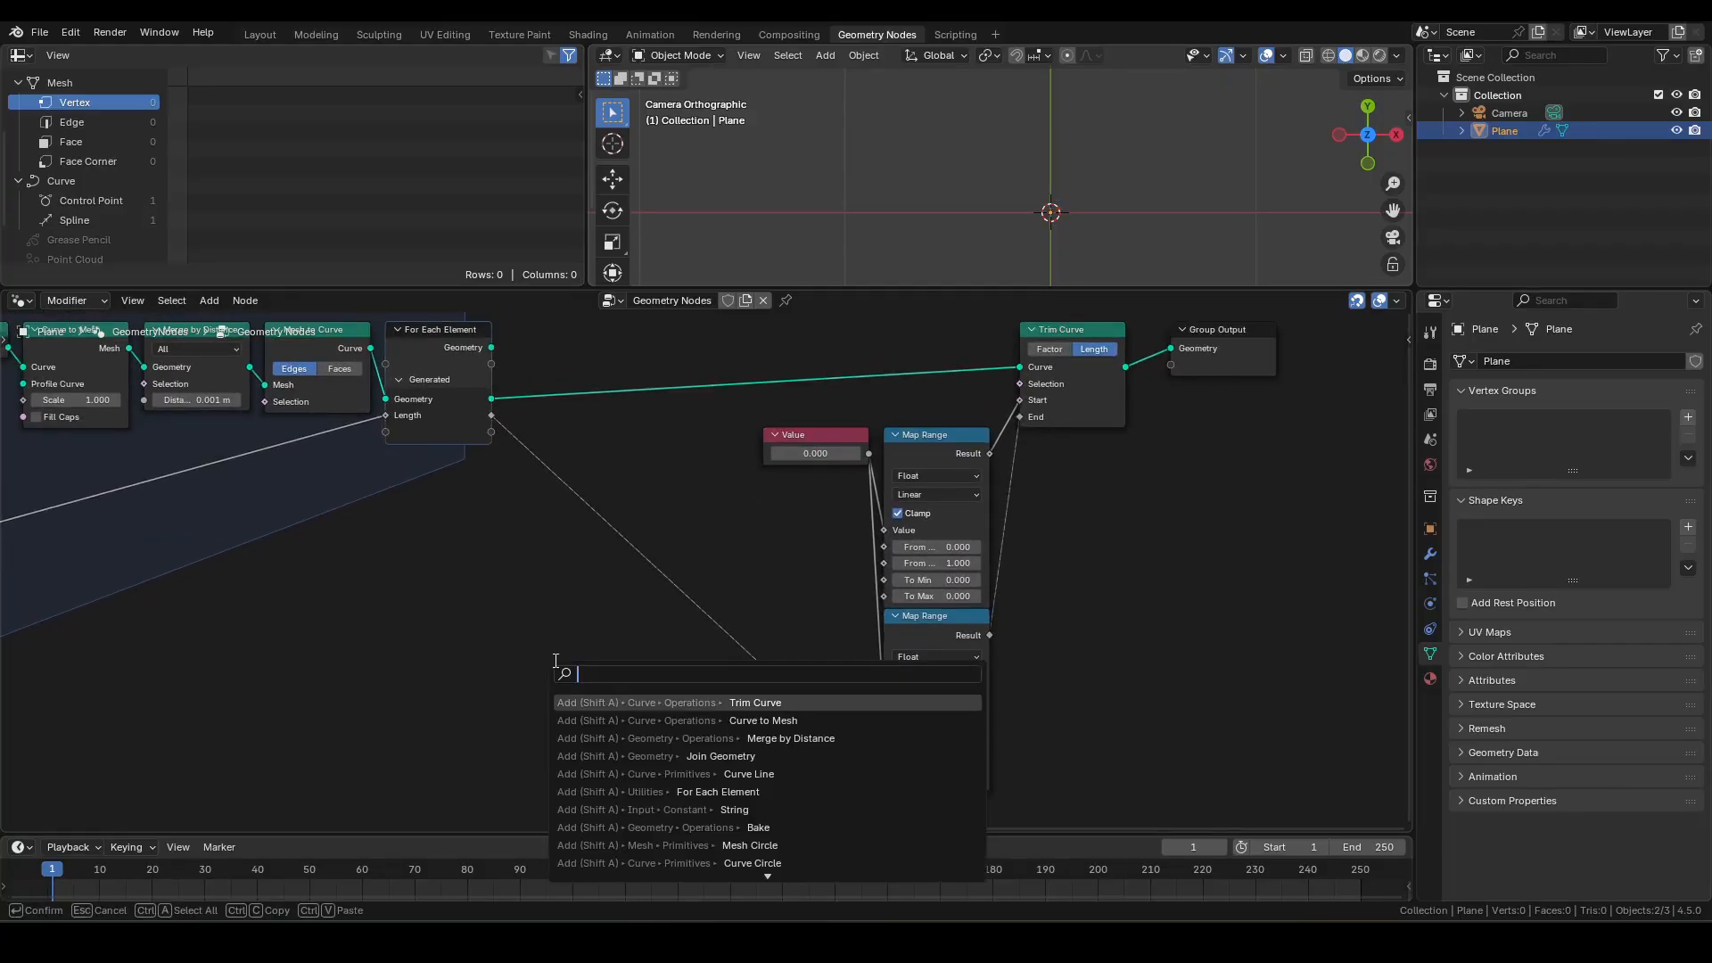
type("spline length")
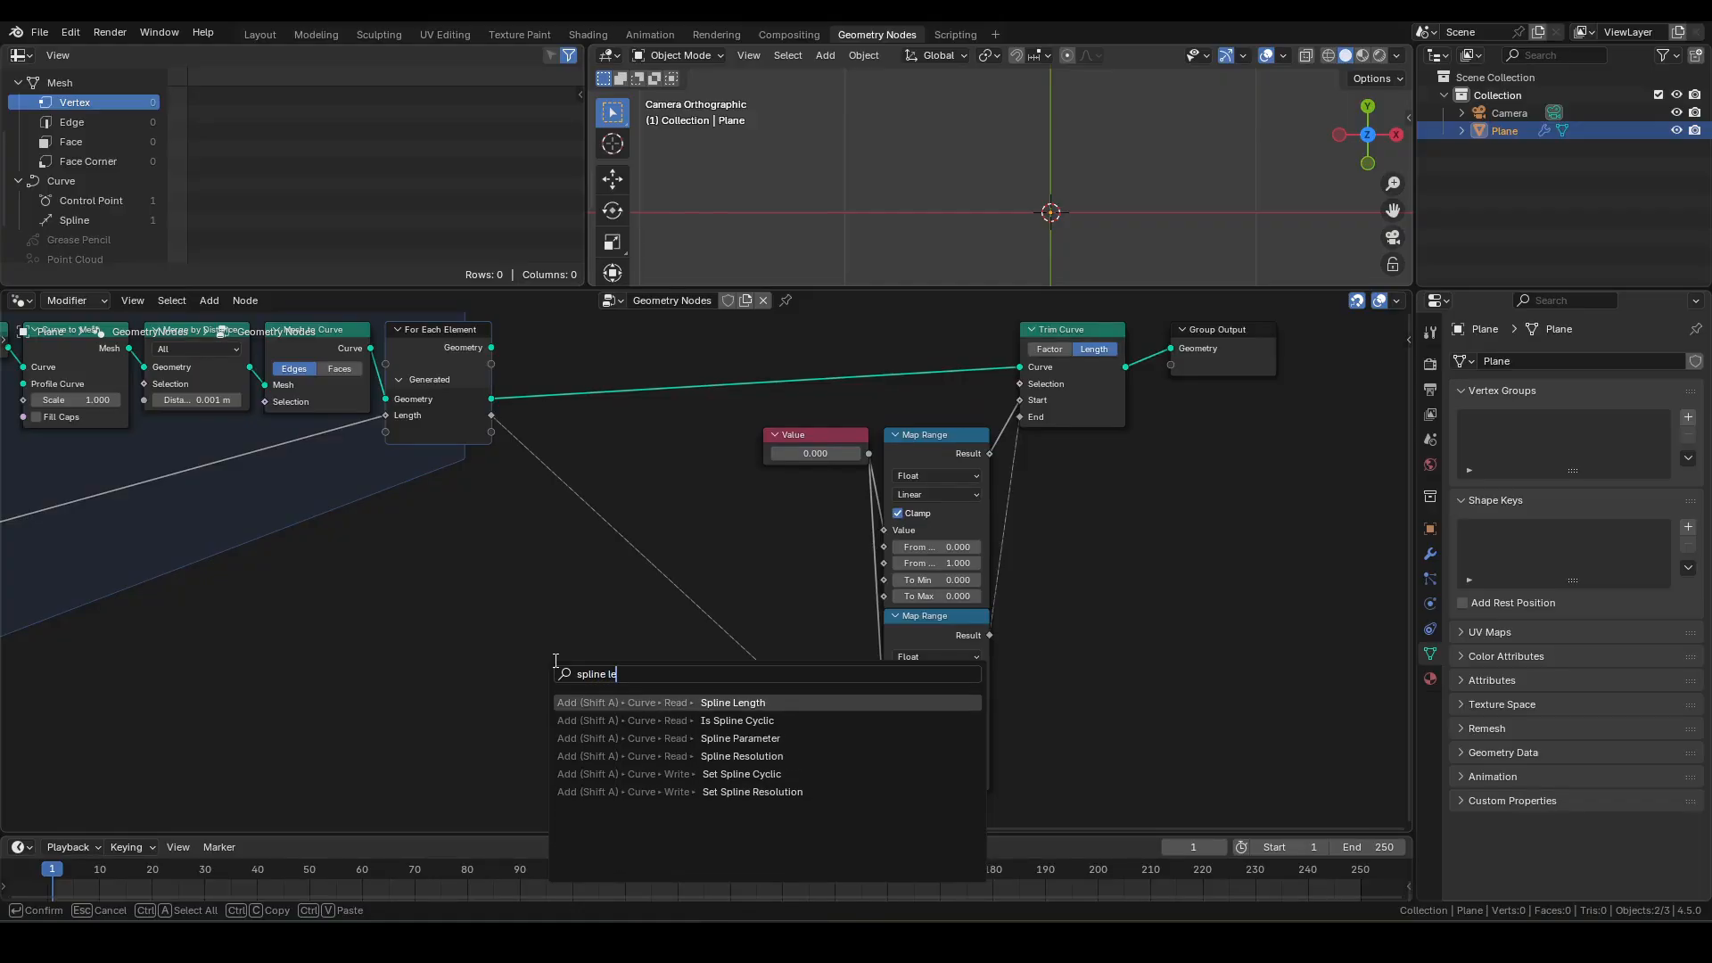
key("Return")
left_click(584, 724)
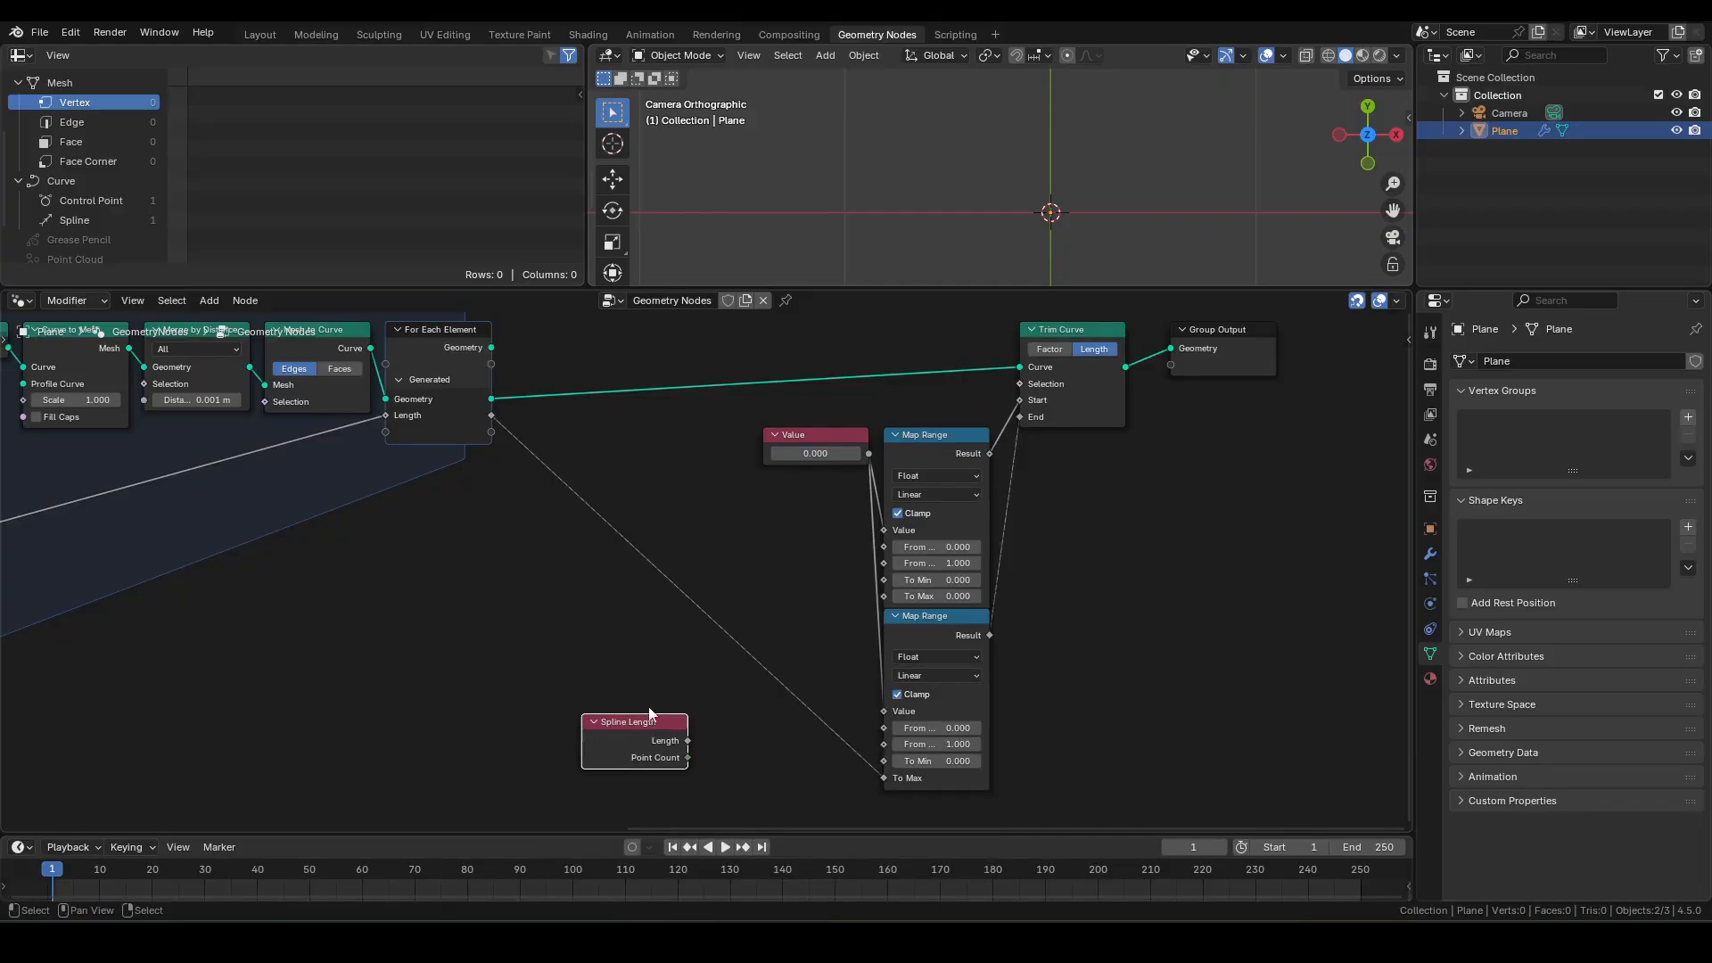
middle_click_drag(836, 697, 821, 619)
left_click_drag(675, 663, 860, 683)
- Subtract the For Each Element output's Length from the Spline Length with a Math node, and feed the result into the upper Map Range's To Min
middle_click_drag(781, 551, 918, 596)
left_click_drag(790, 684, 908, 516)
type("subt")
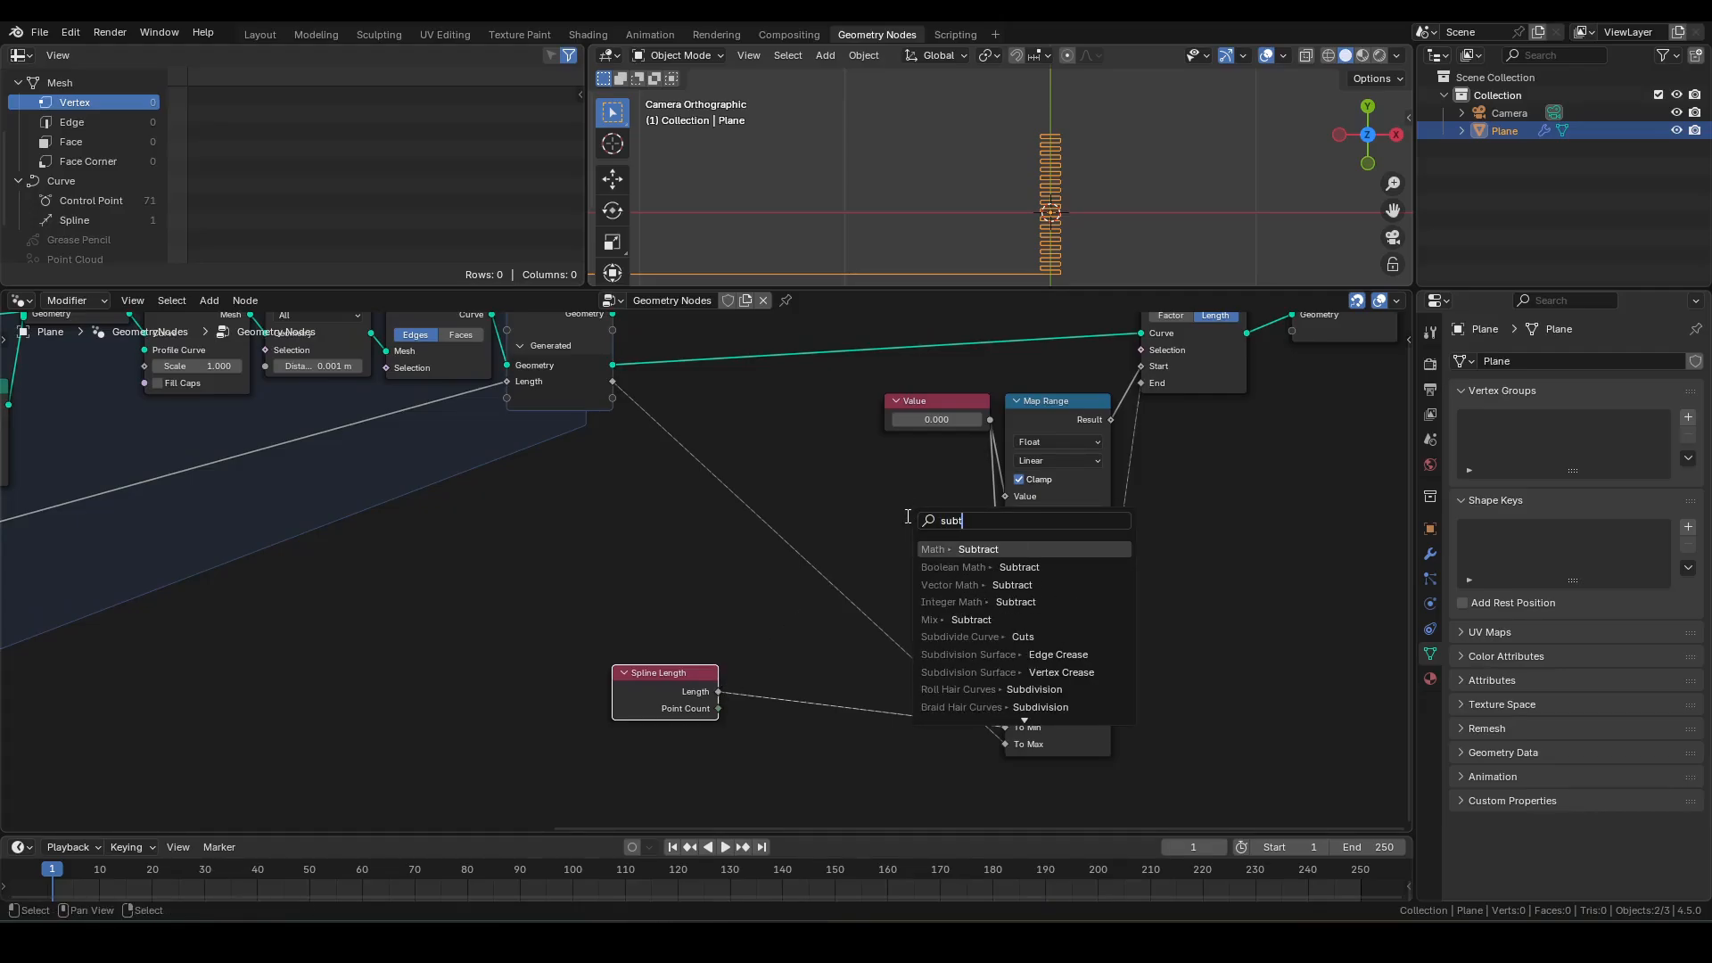
key("Return")
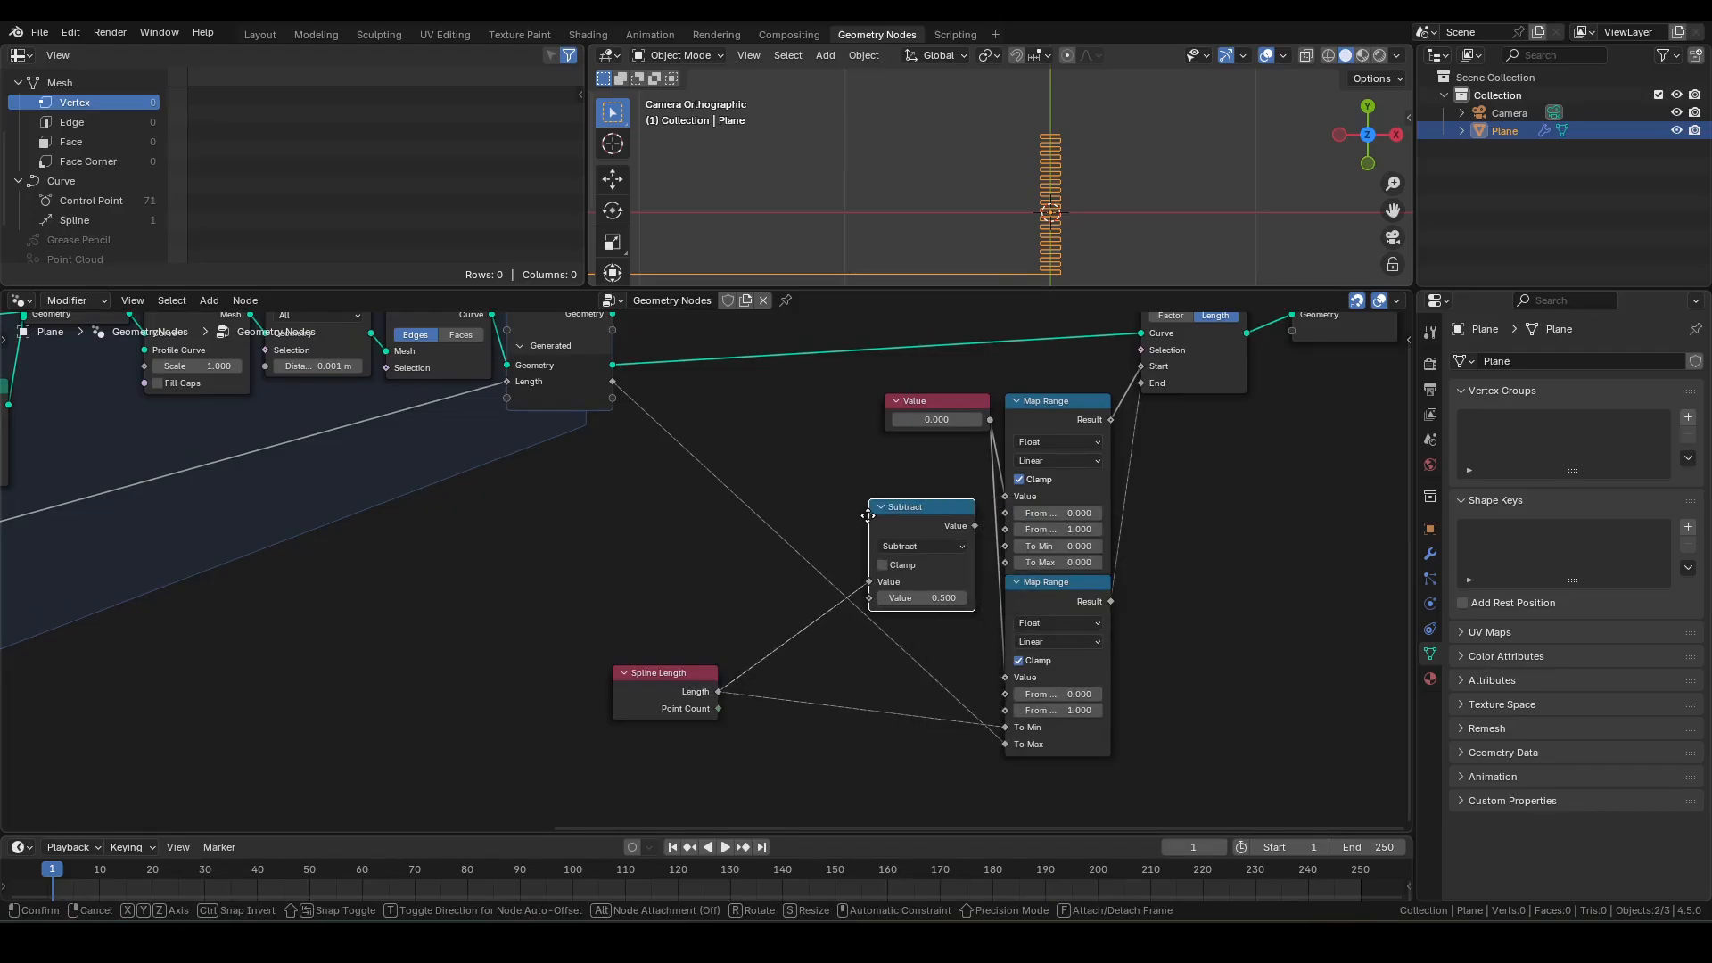
left_click(861, 516)
middle_click_drag(823, 447, 823, 505)
left_click_drag(615, 441, 877, 669)
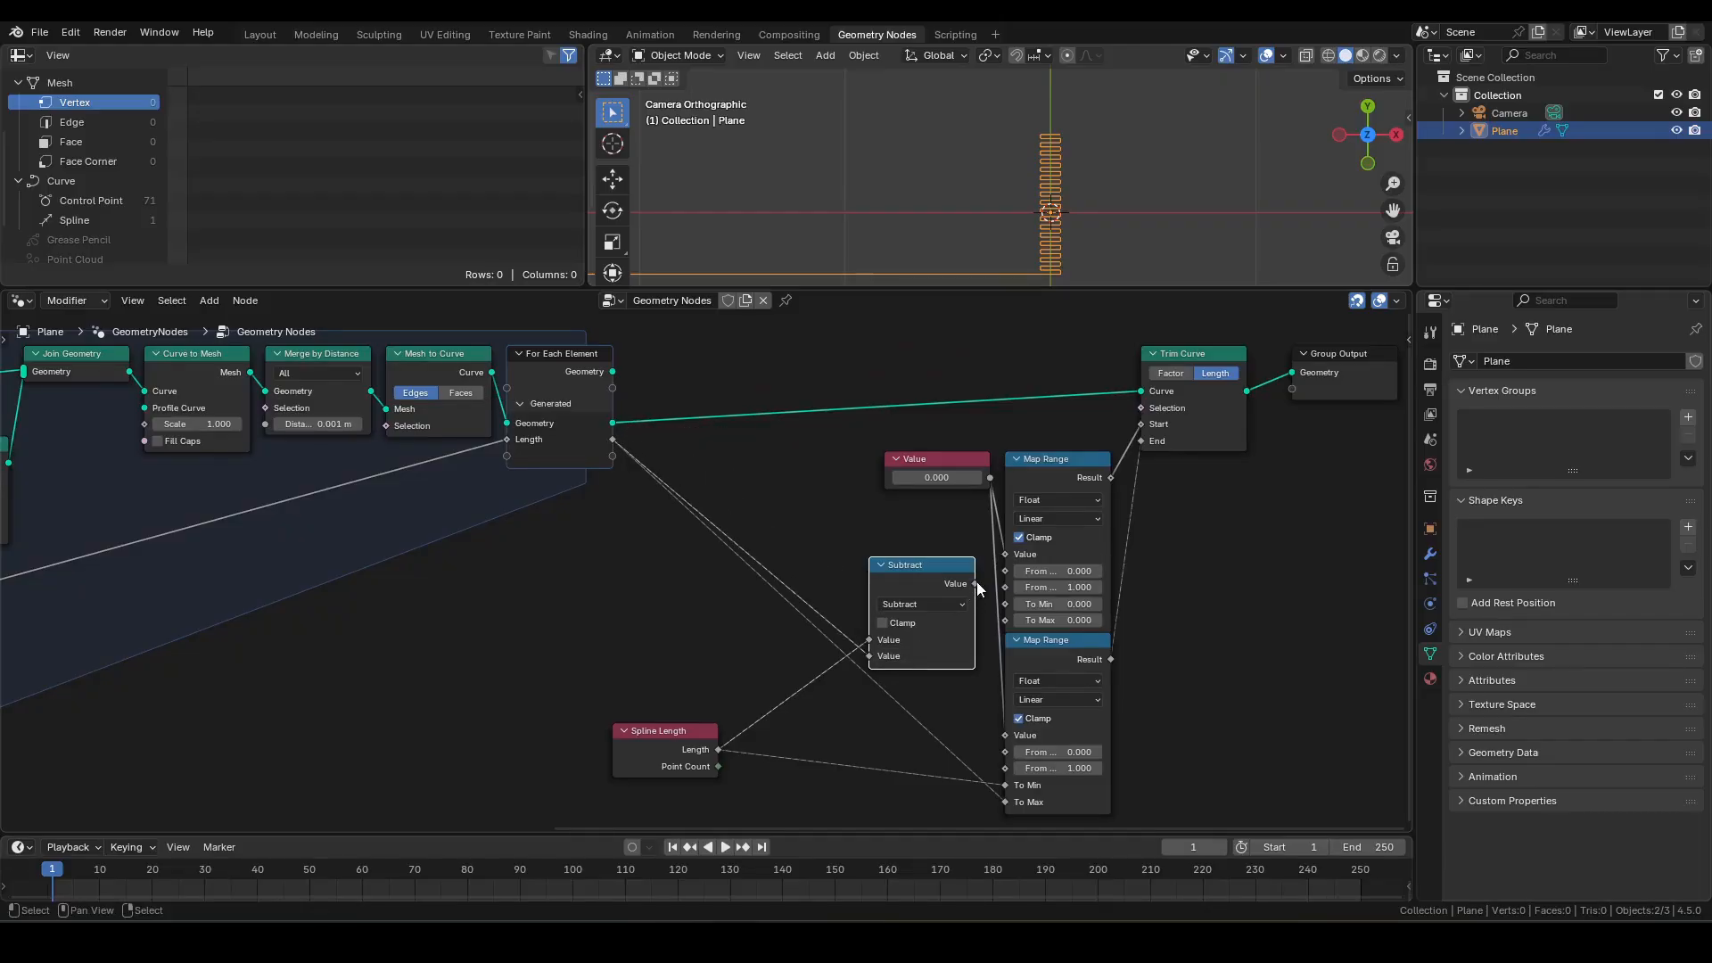
left_click_drag(976, 584, 1015, 603)
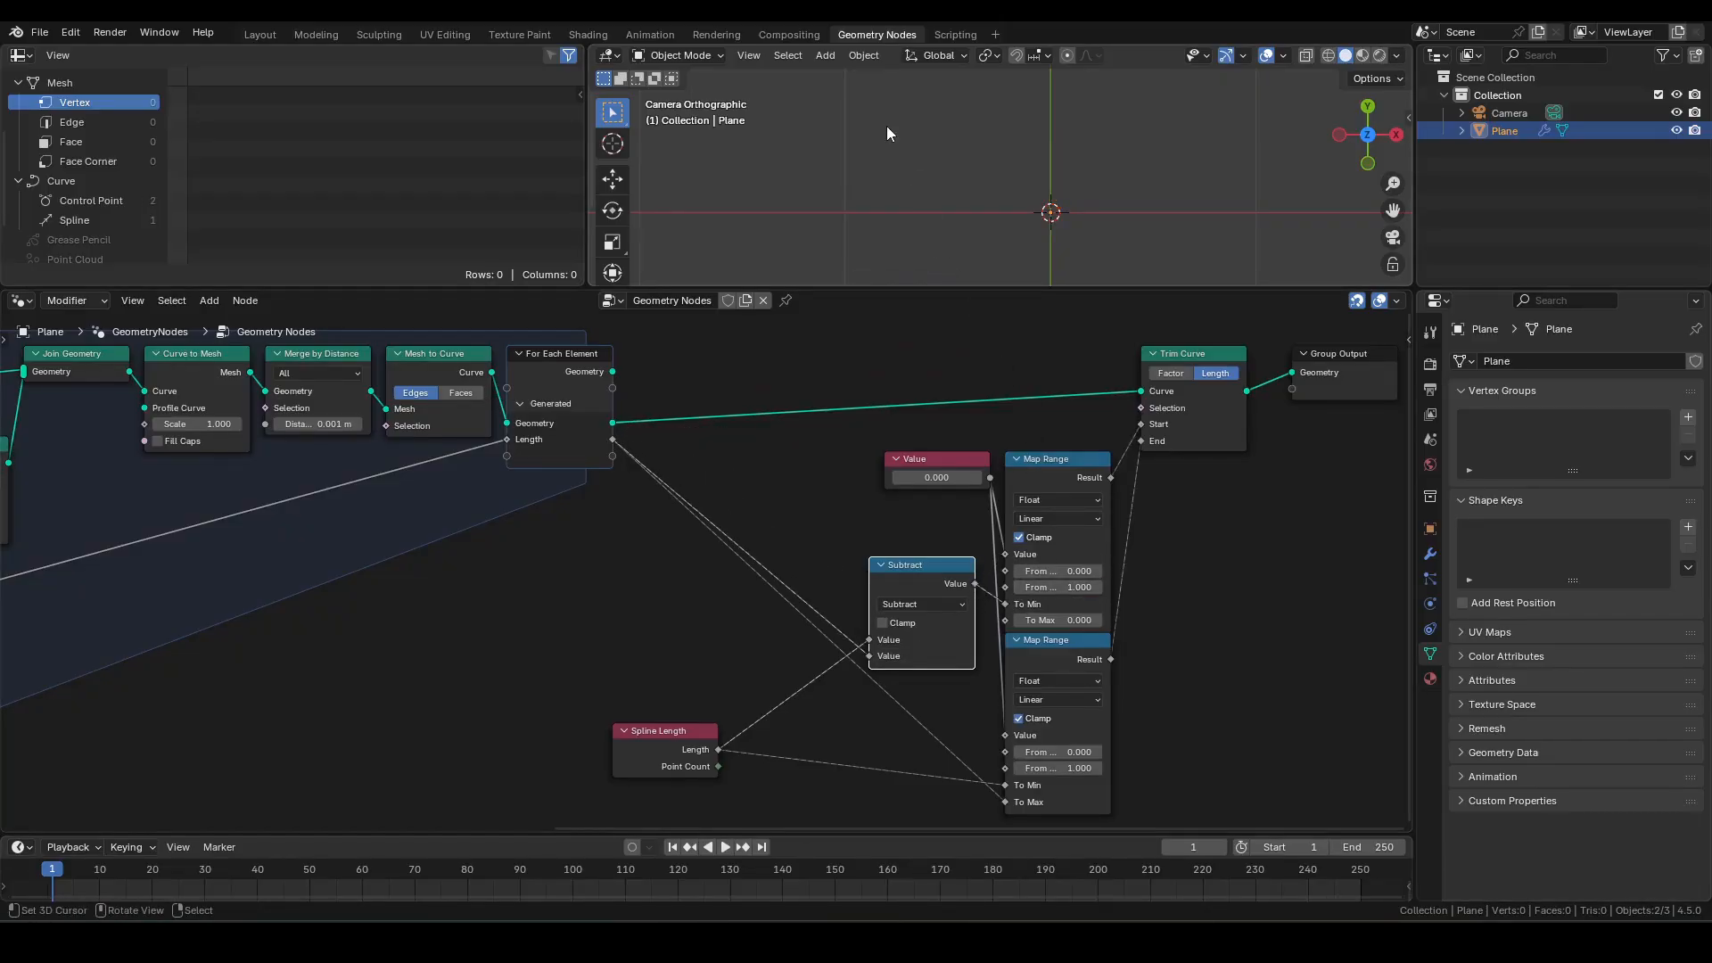
- Preview how the trimmed line travels into the shape by raising the Value node to 1.320
scroll(887, 126, "down", 5)
middle_click_drag(957, 173, 1102, 182, "shift")
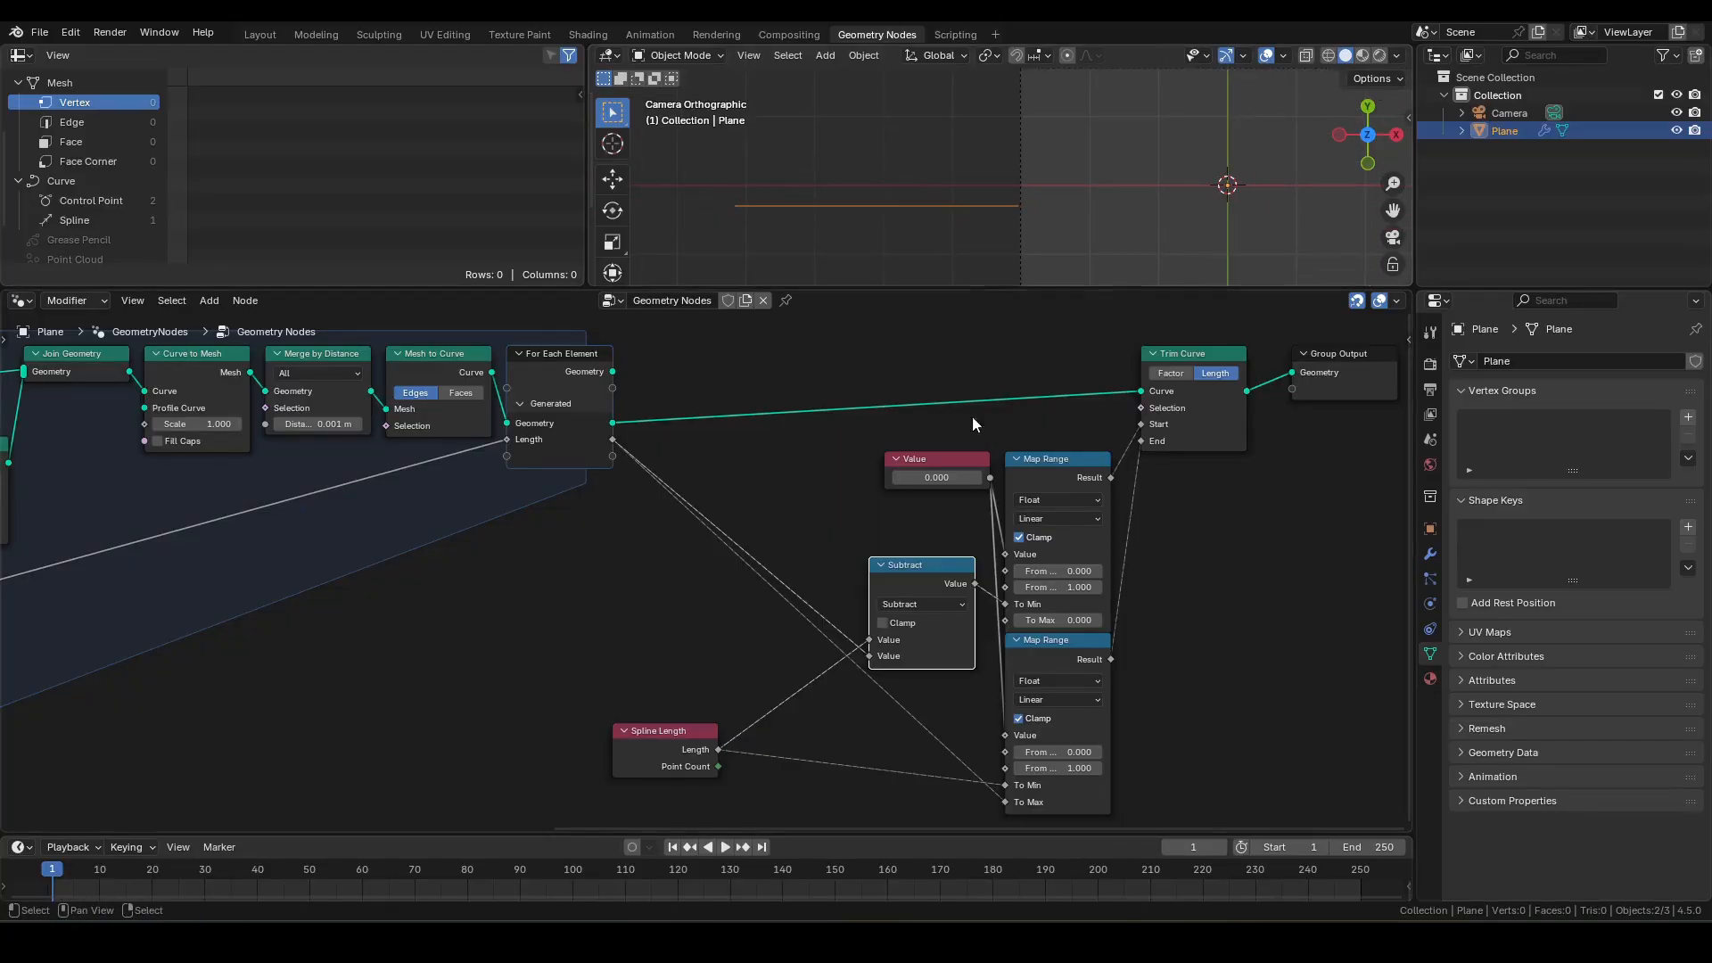
left_click_drag(932, 475, 1168, 476)
scroll(1164, 223, "up", 3)
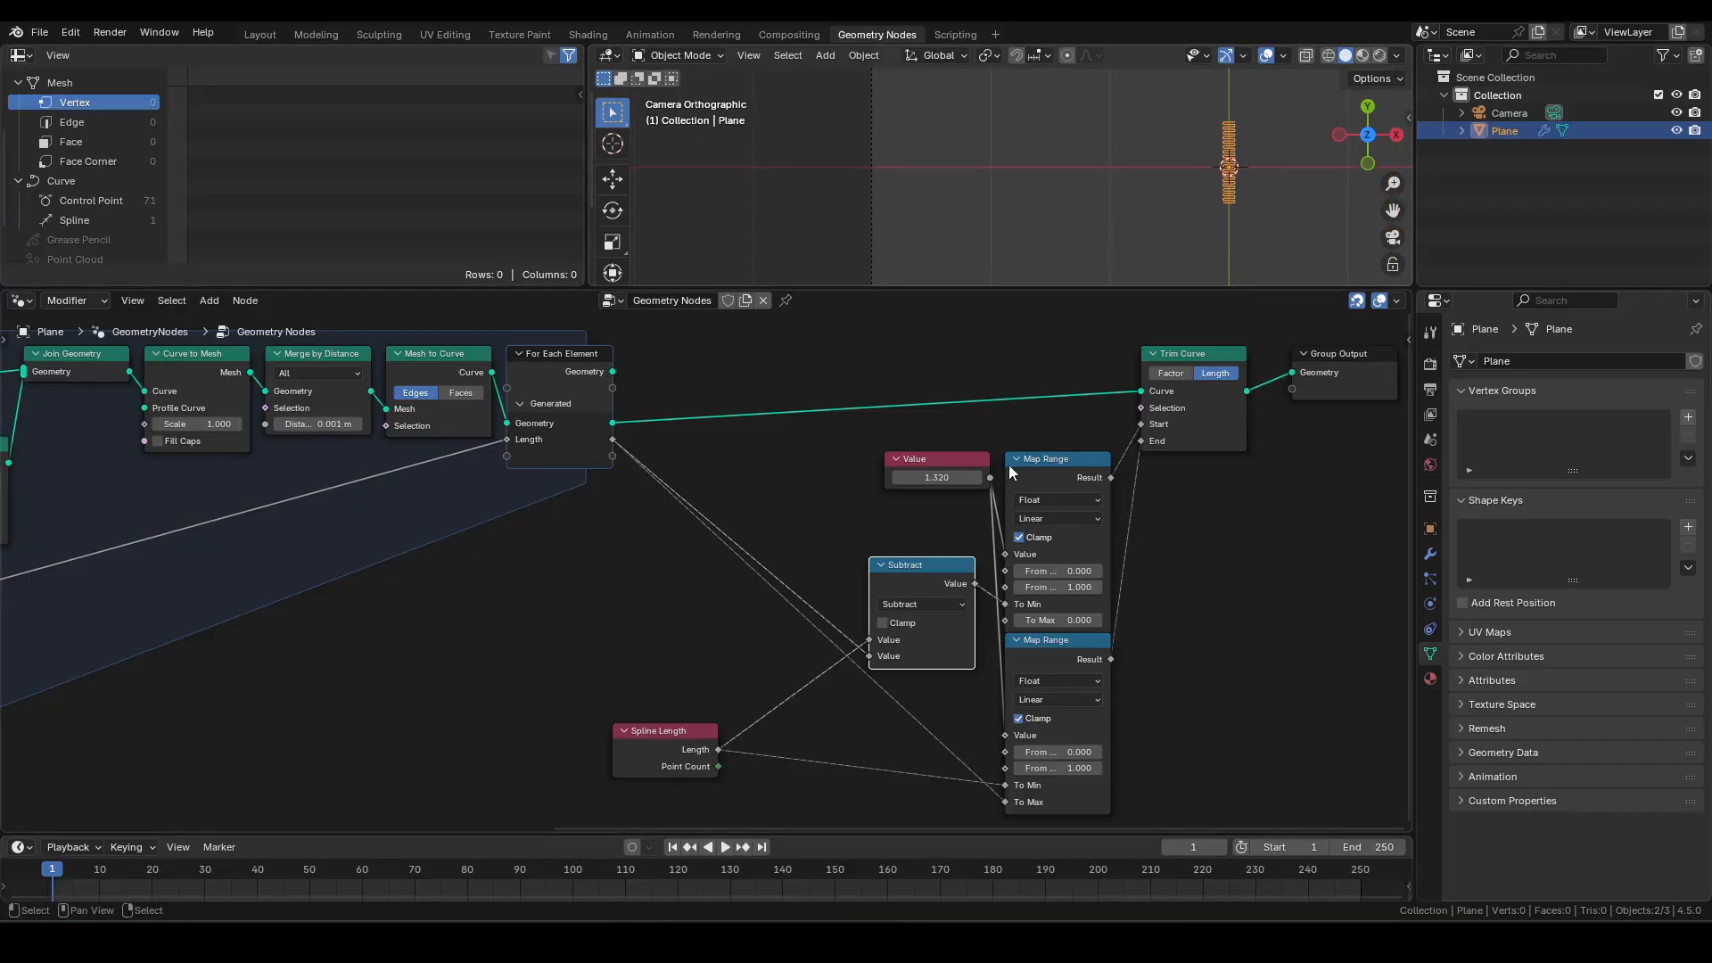
- Merge the Value node's two links in a reroute beside the Map Ranges and delete the Value node
left_click_drag(947, 569, 947, 614)
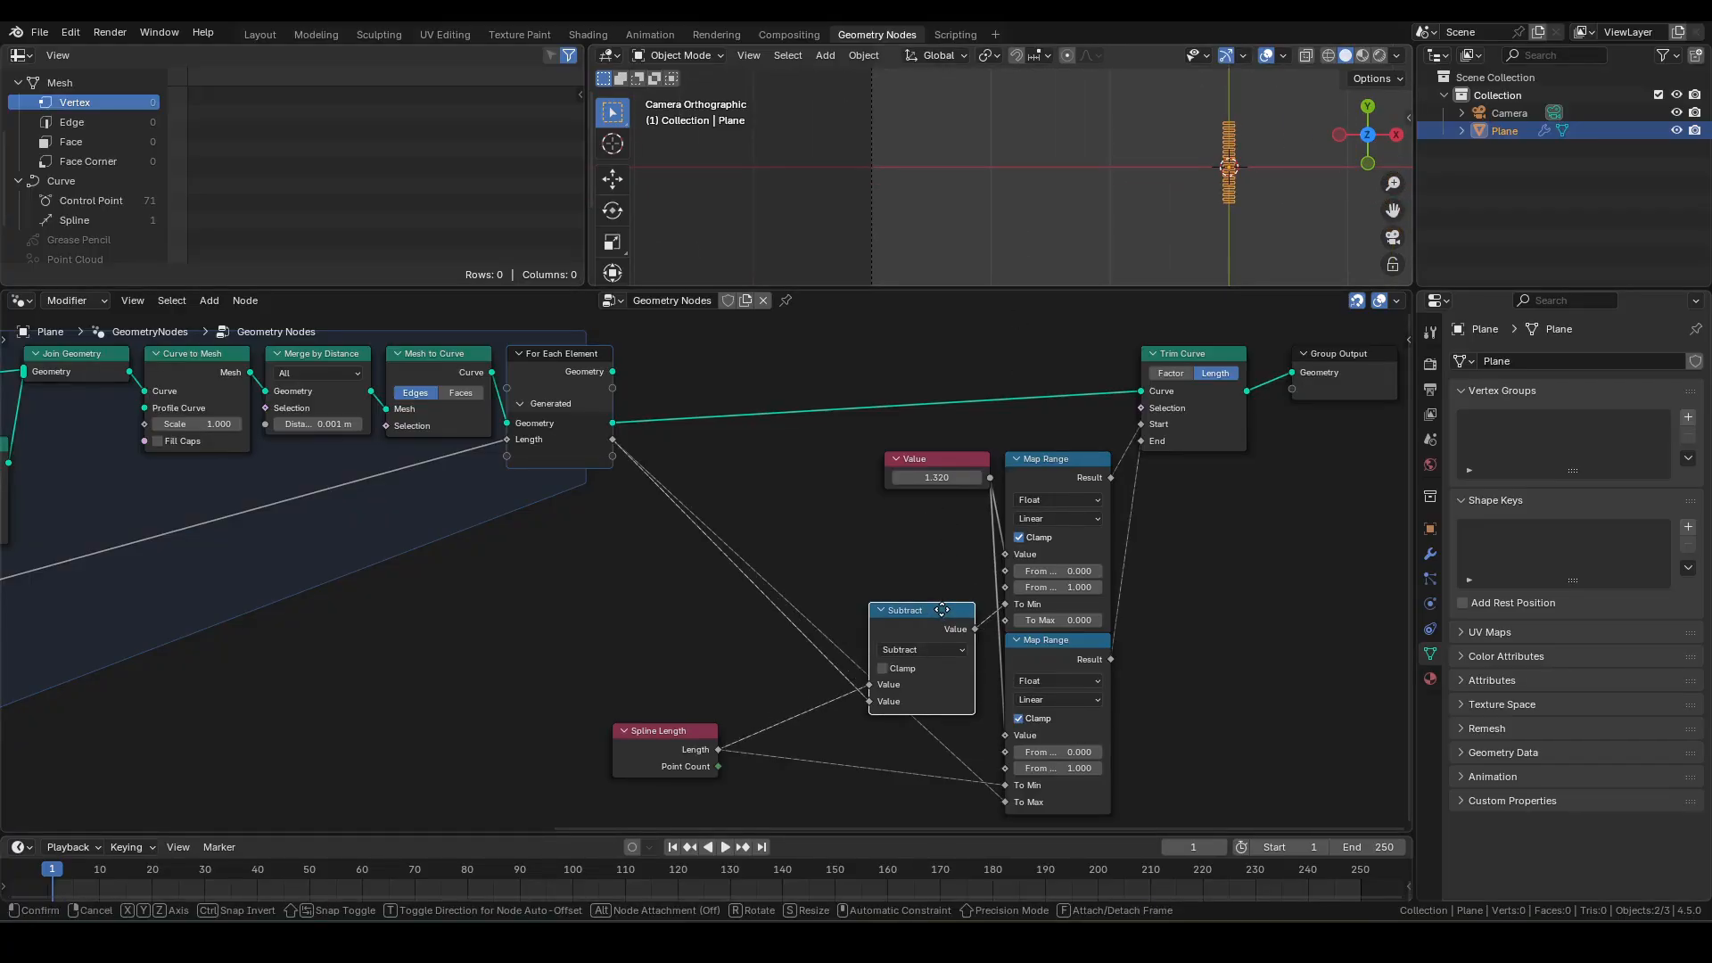
left_click_drag(953, 458, 892, 458)
right_click_drag(963, 462, 913, 544, "shift")
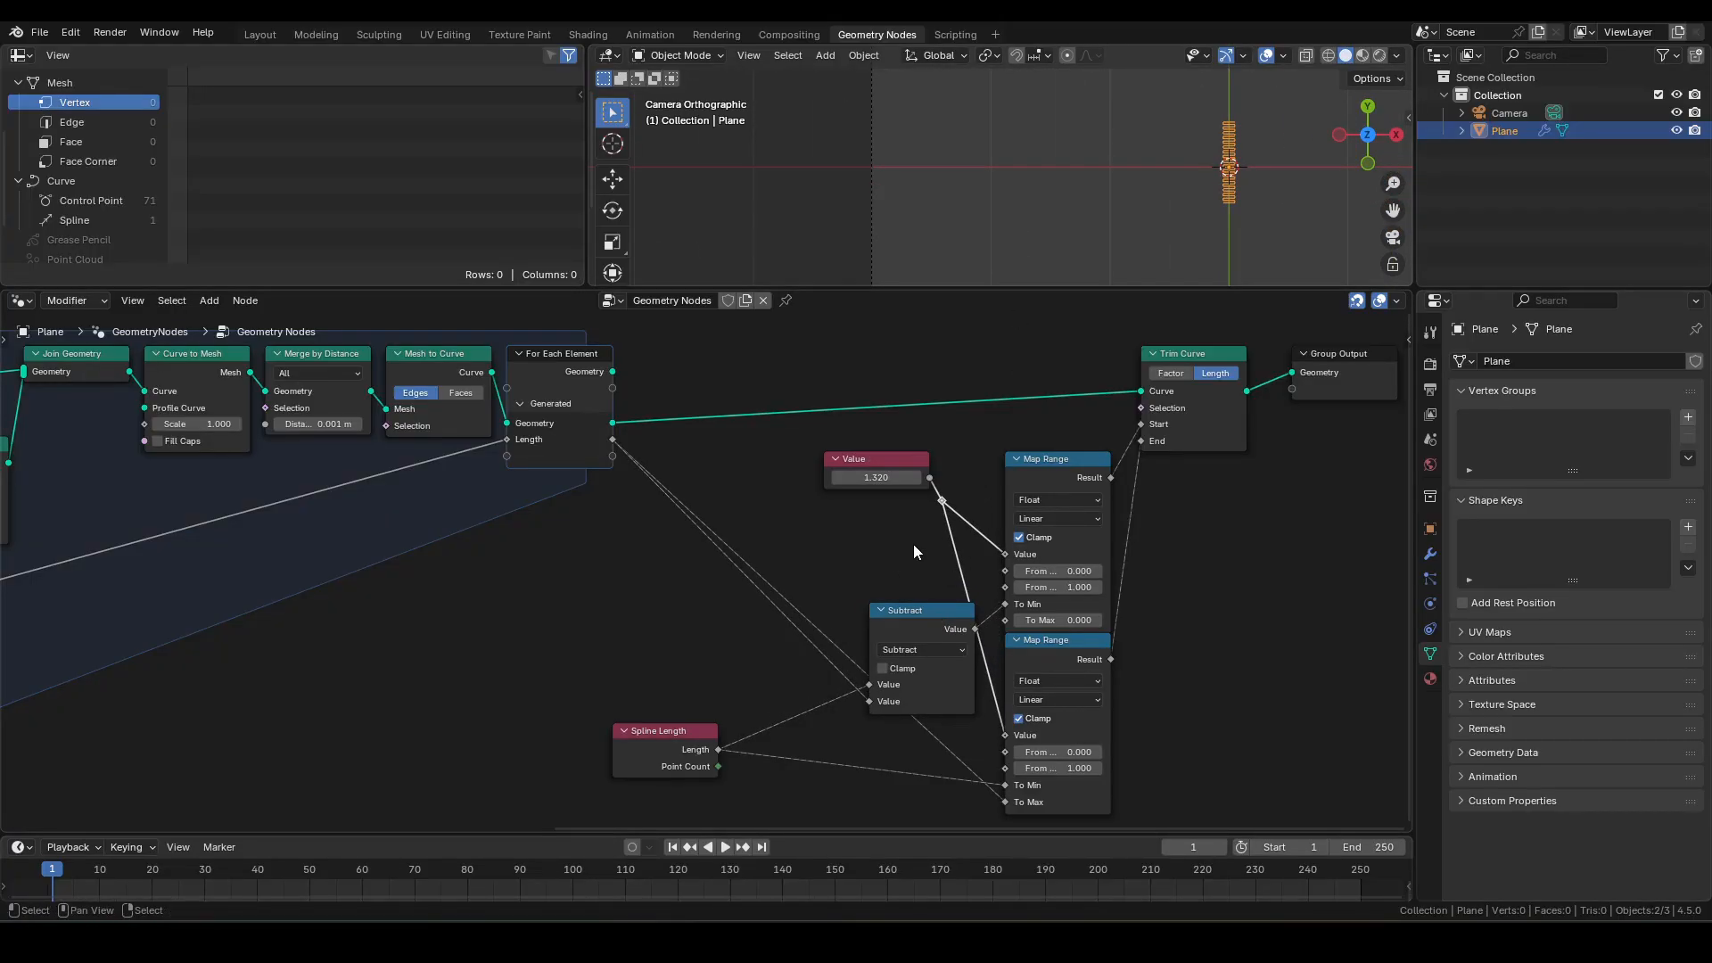
key("g")
left_click(959, 542)
left_click(885, 465)
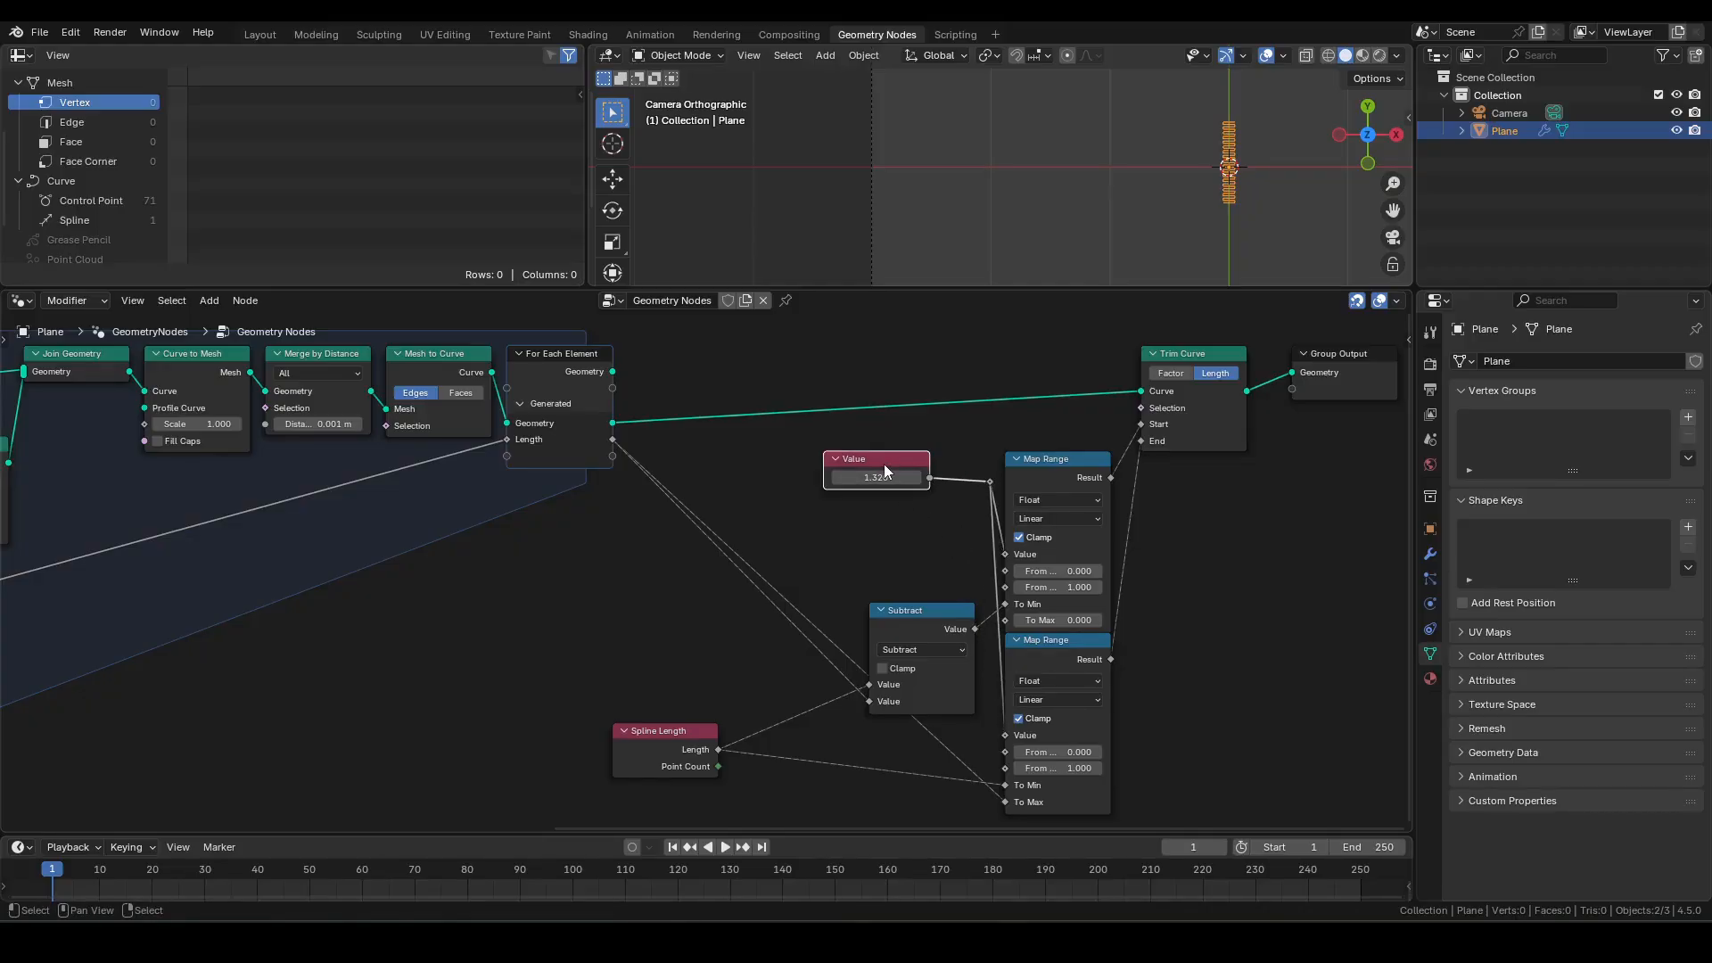
key("x")
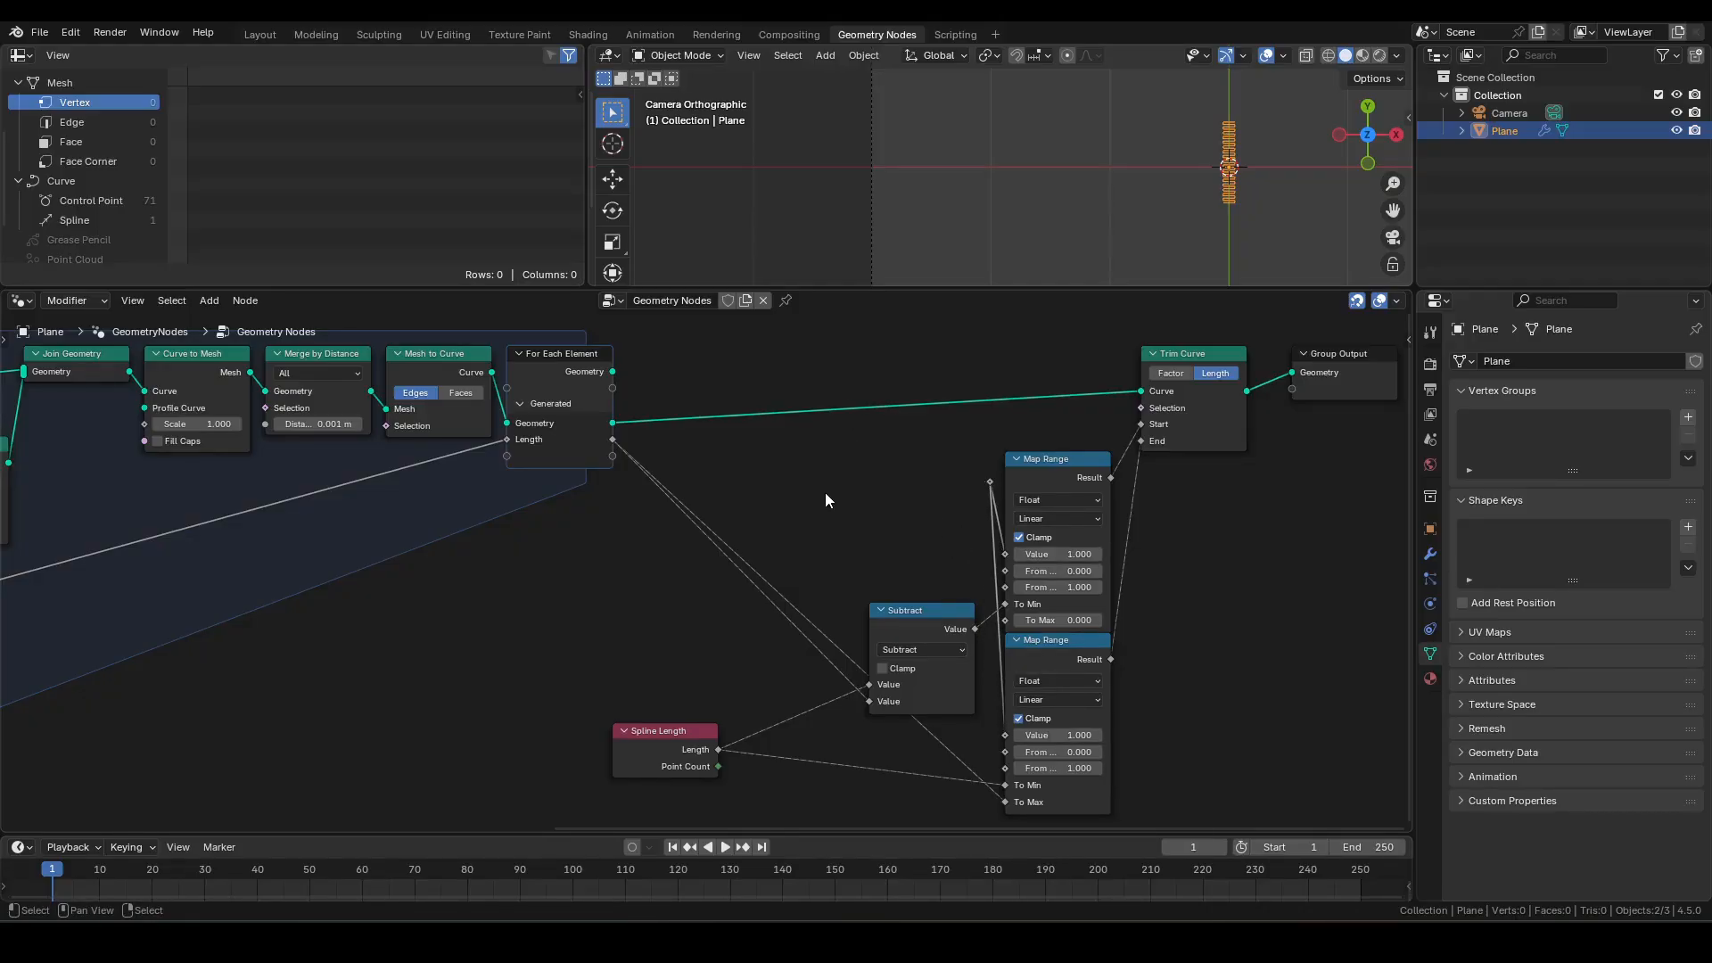
- Add a third Map Range node and connect its Result to the reroute feeding both existing Map Ranges
key("F3")
type("map")
key("Return")
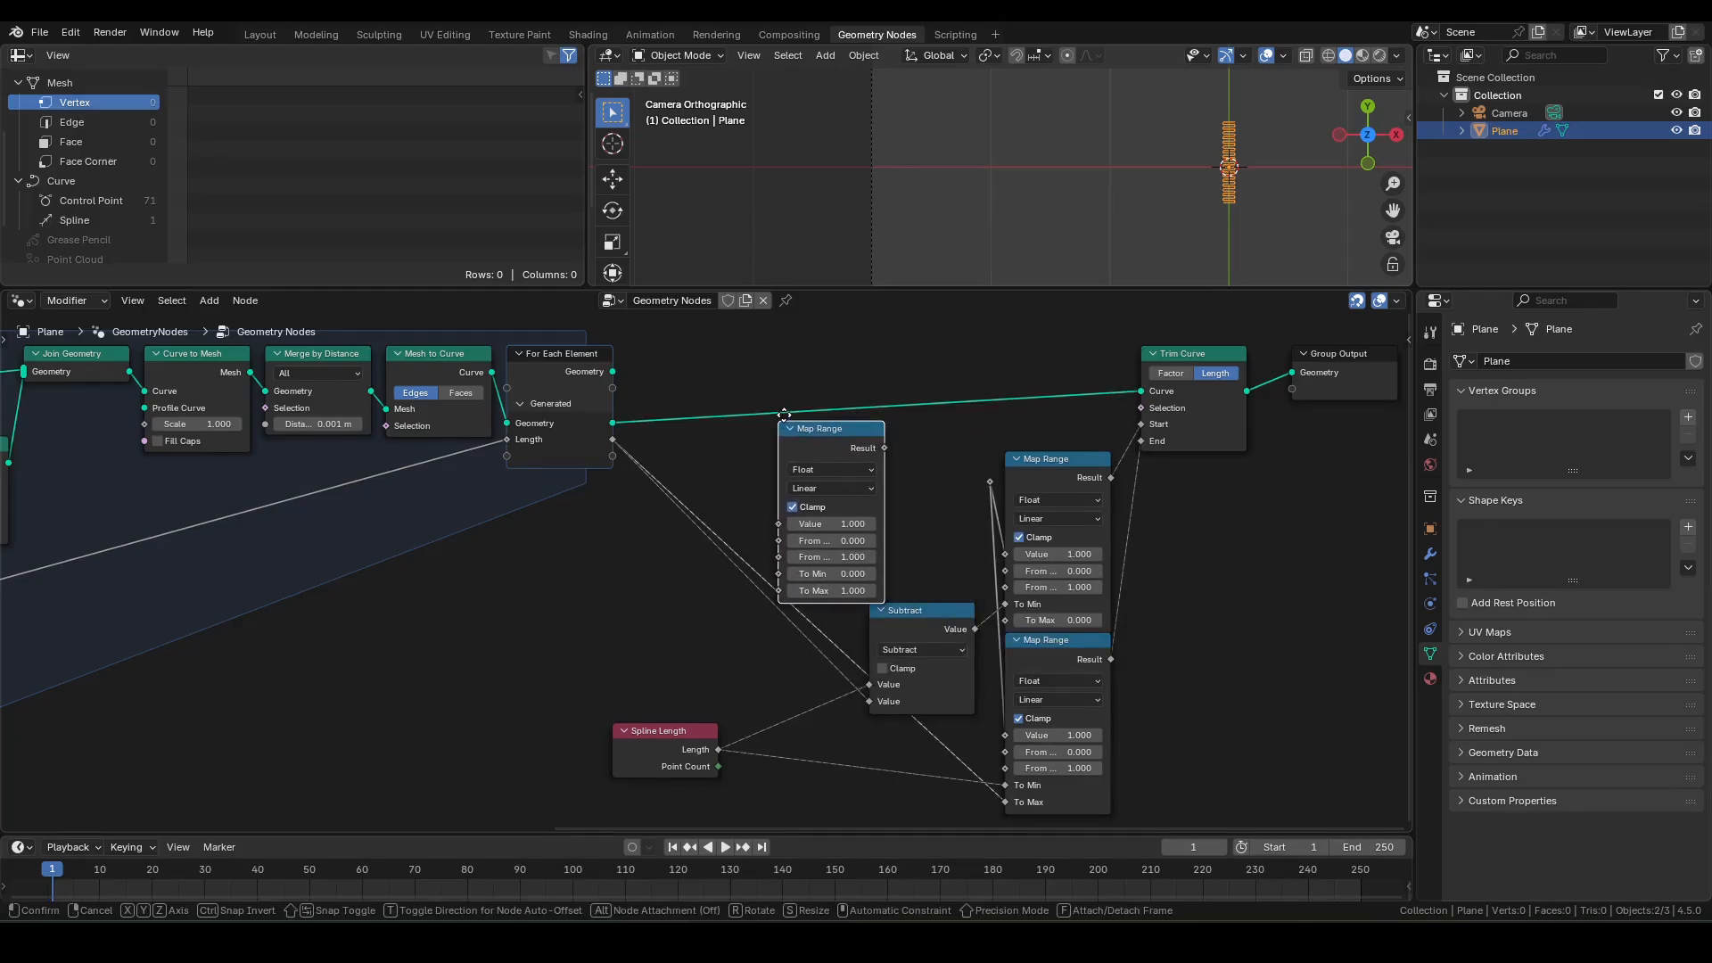
left_click(814, 414)
left_click_drag(915, 447, 989, 482)
- Add a Scene Time node feeding Seconds into the new Map Range's Value, and hide its unused socket
key("shift+a")
type("sce")
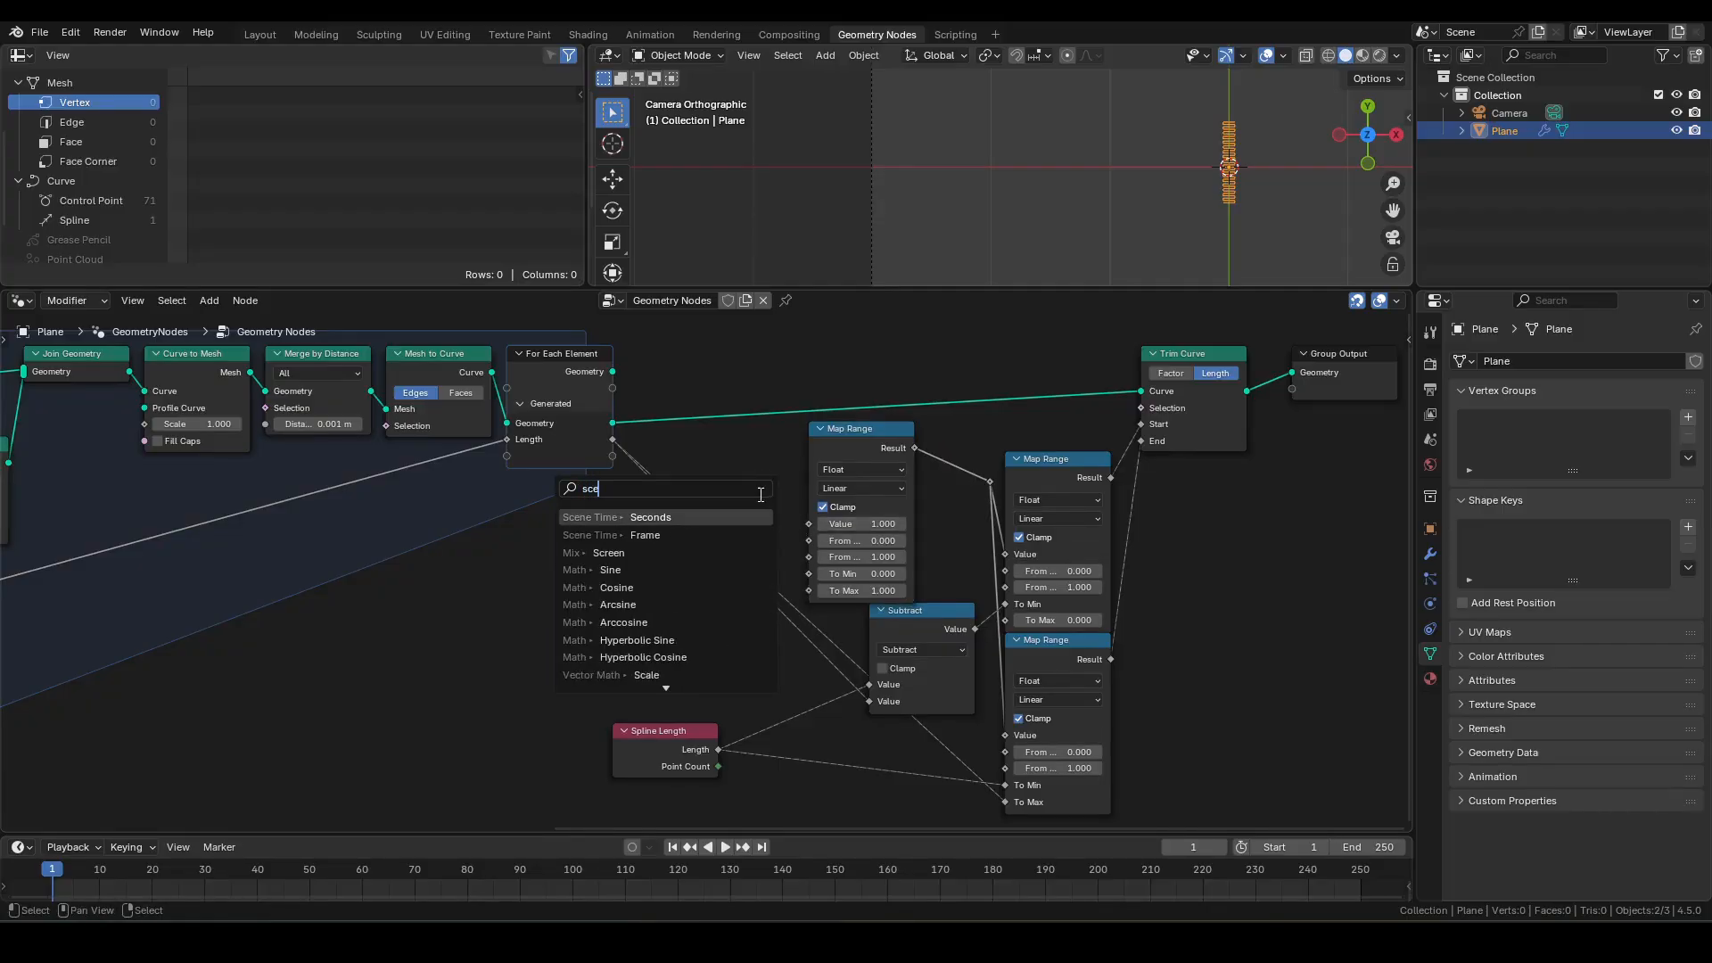
key("Return")
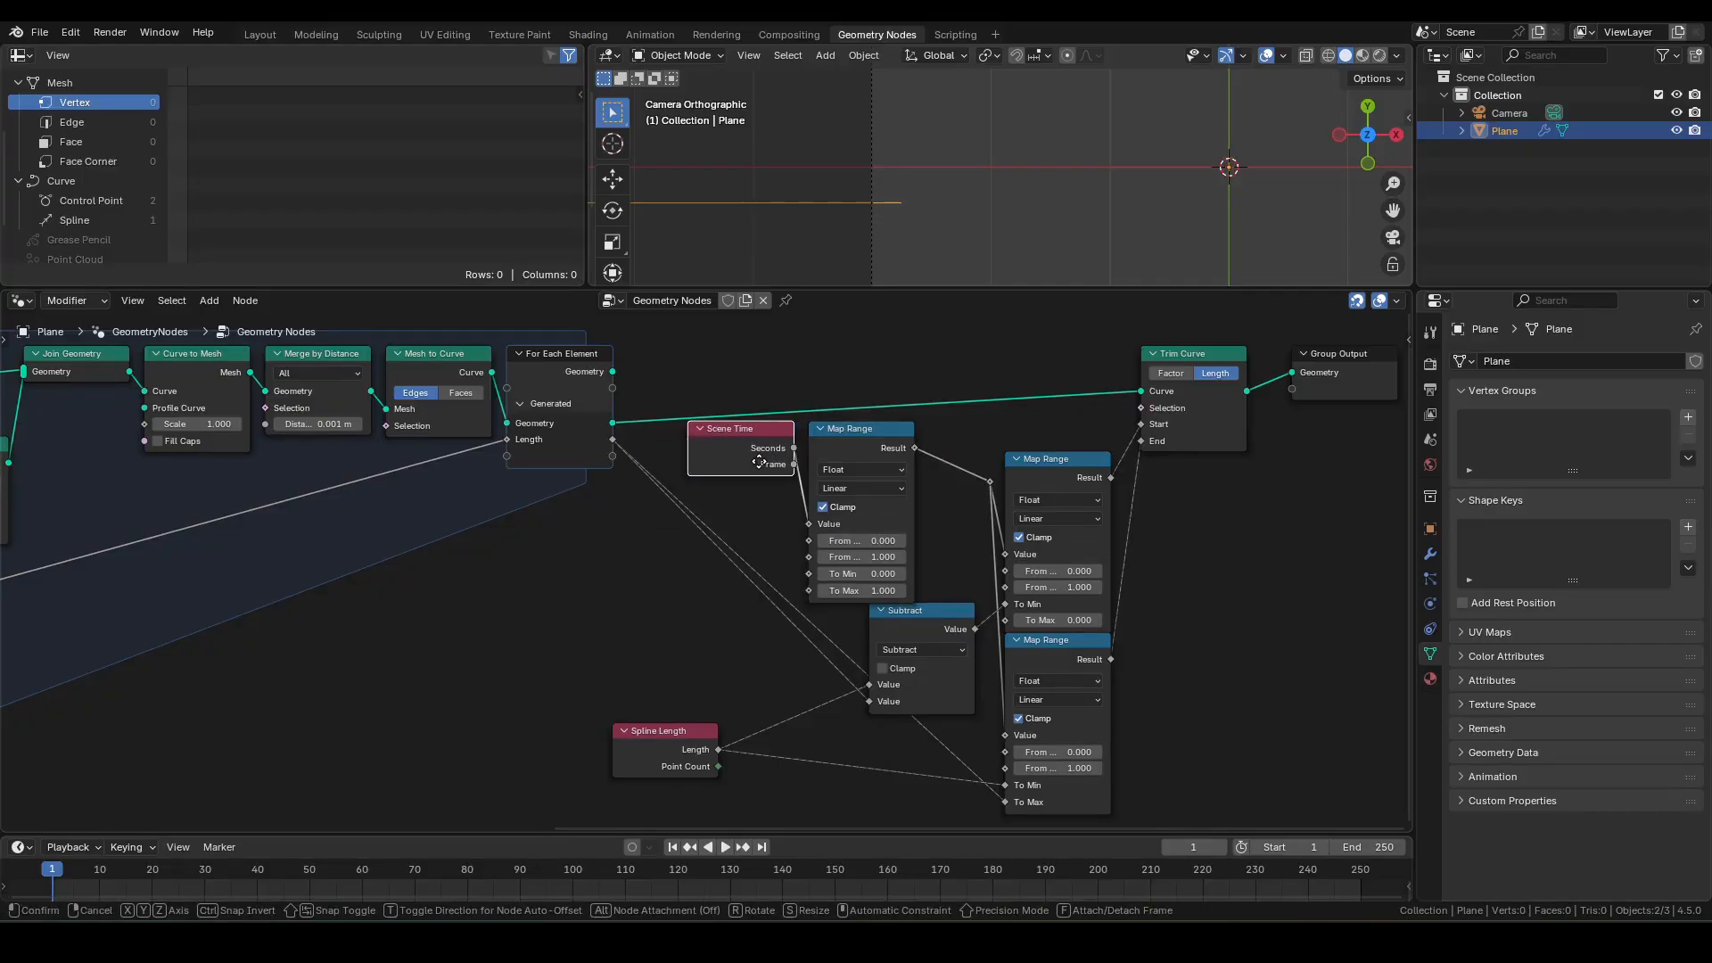
left_click_drag(939, 616, 954, 644)
left_click_drag(885, 434, 960, 435)
left_click(762, 446)
key("ctrl+h")
left_click_drag(761, 446, 927, 444)
left_click_drag(928, 441, 913, 455)
scroll(887, 588, "up", 1)
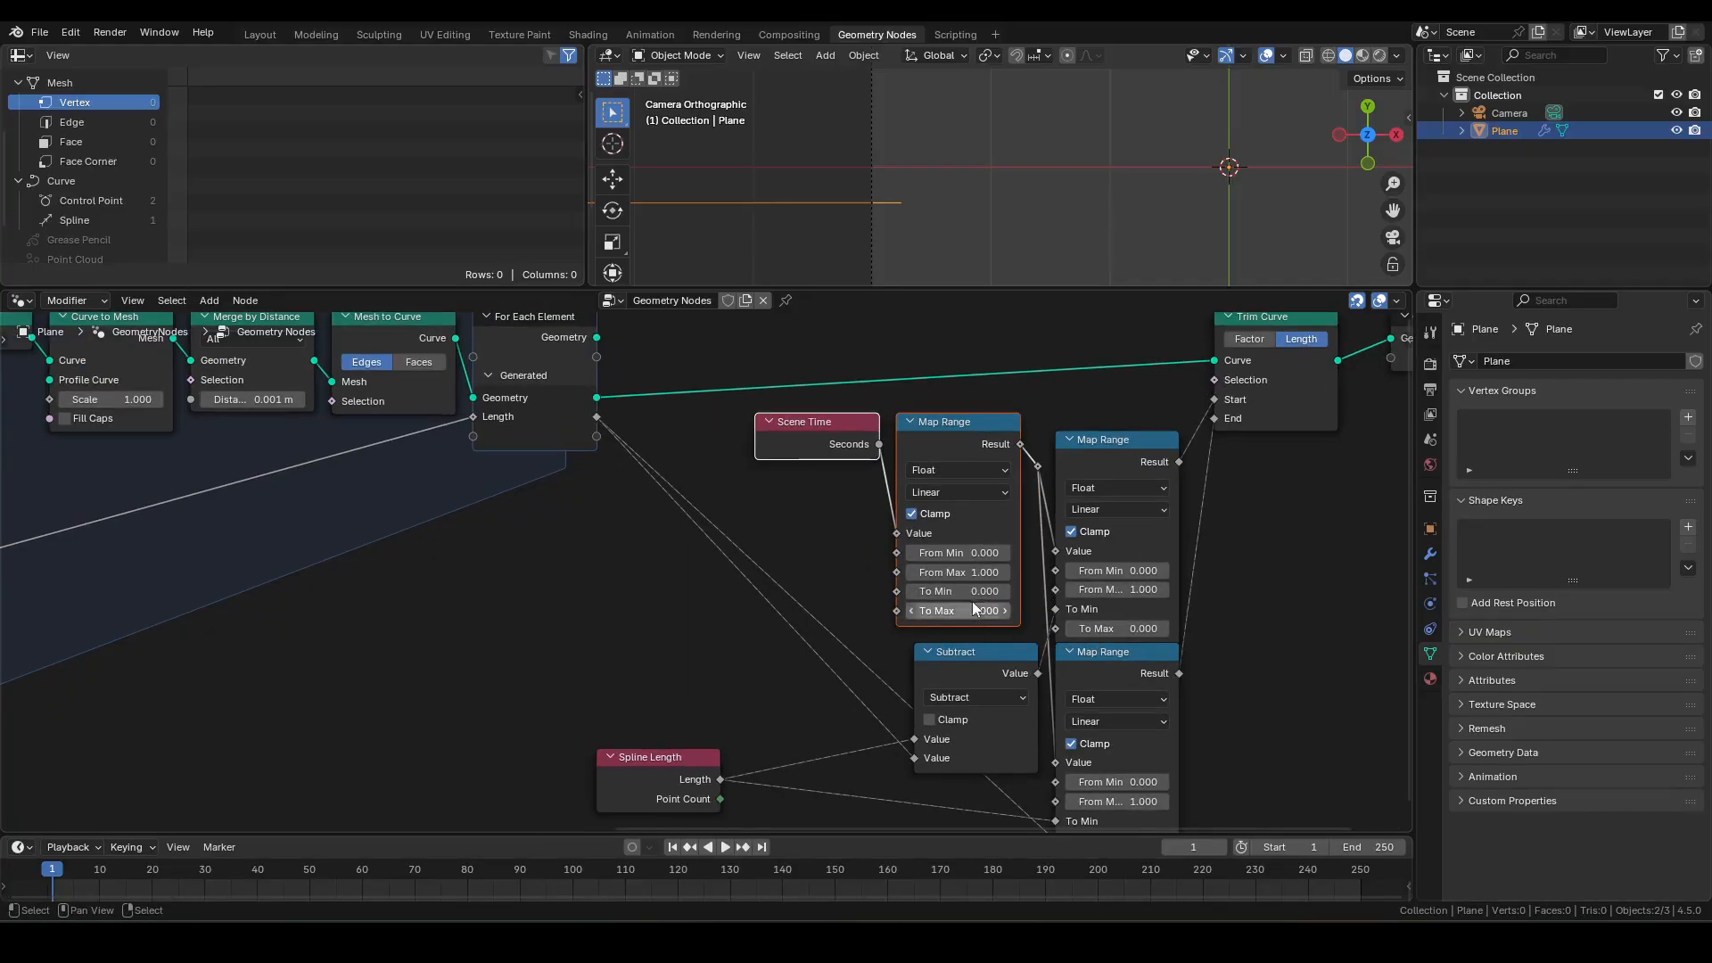
- Set the new Map Range's From Min to 1 and From Max to 4
left_click(947, 555)
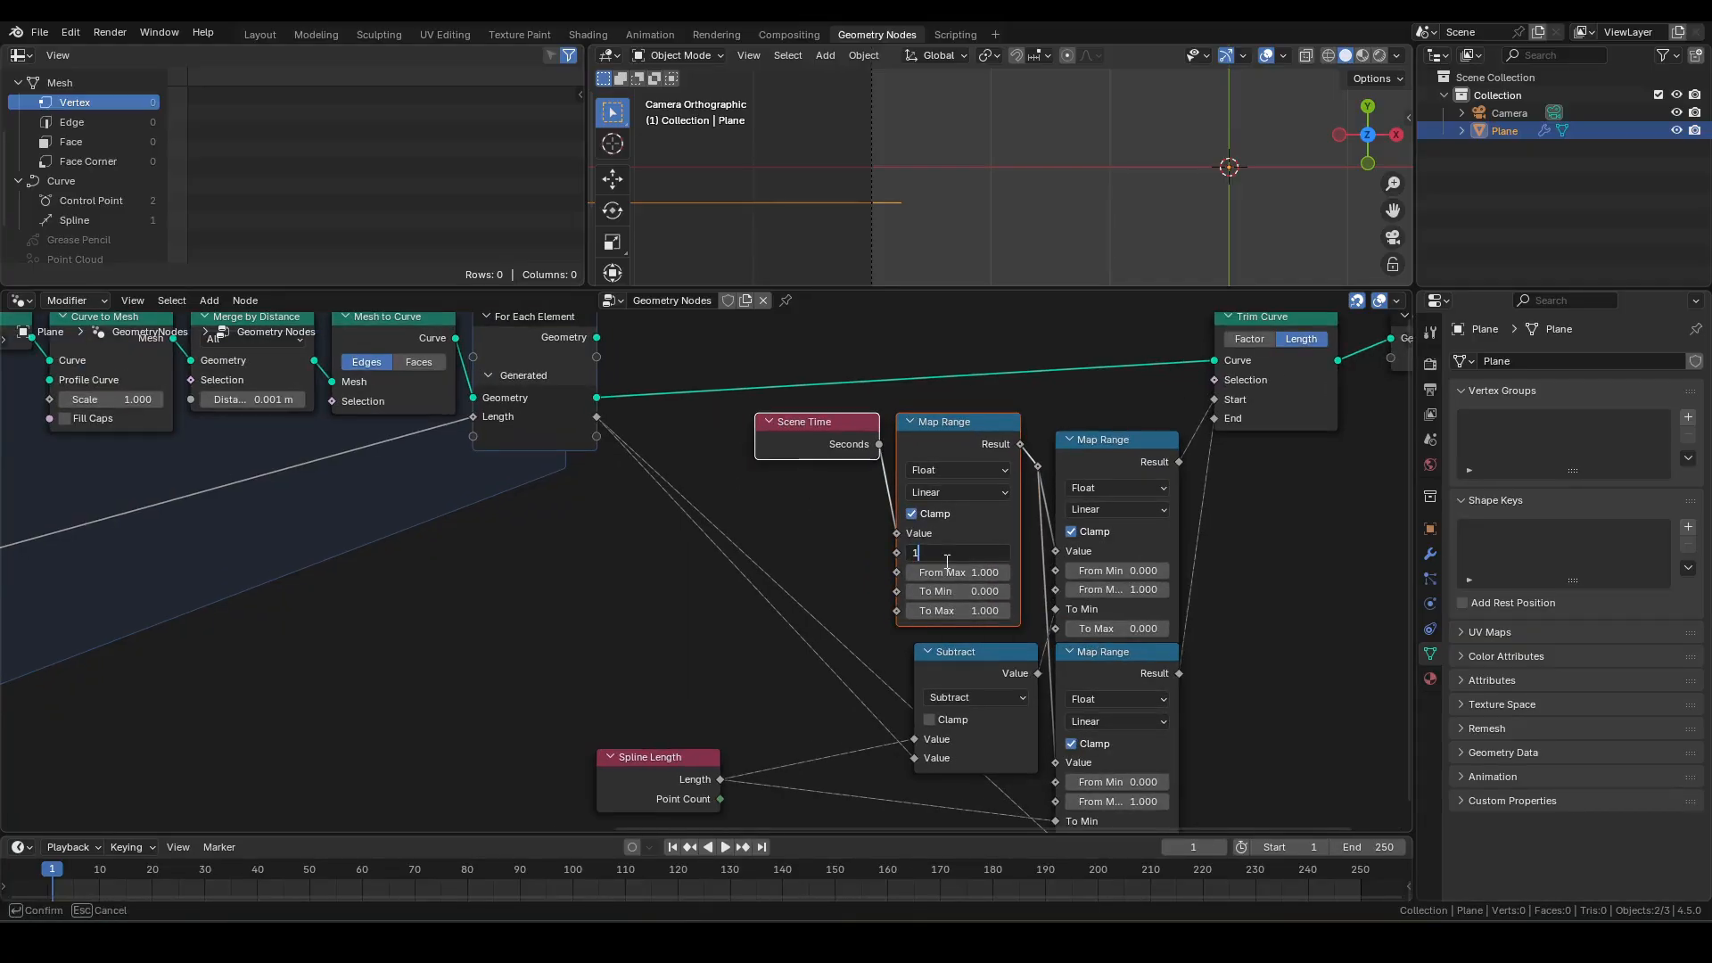
key("Tab")
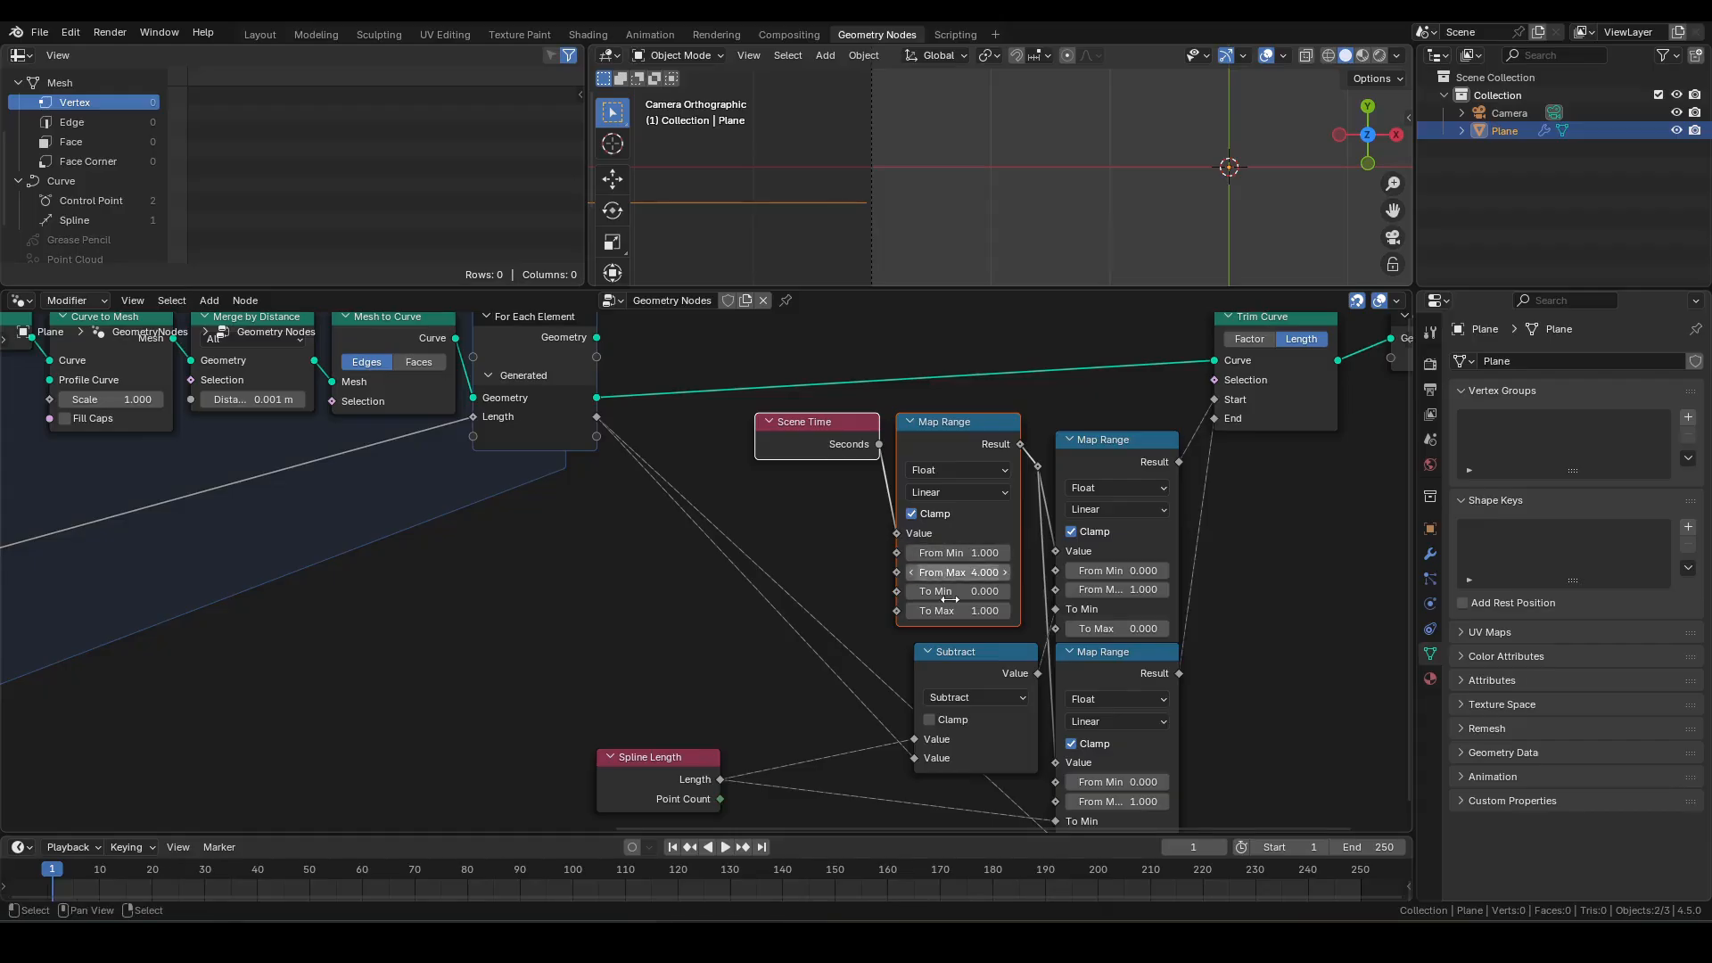
key("Return")
- Align the Subtract node under the new Map Range and add reroutes at the other two Map Ranges' Value links
left_click_drag(987, 667, 967, 671)
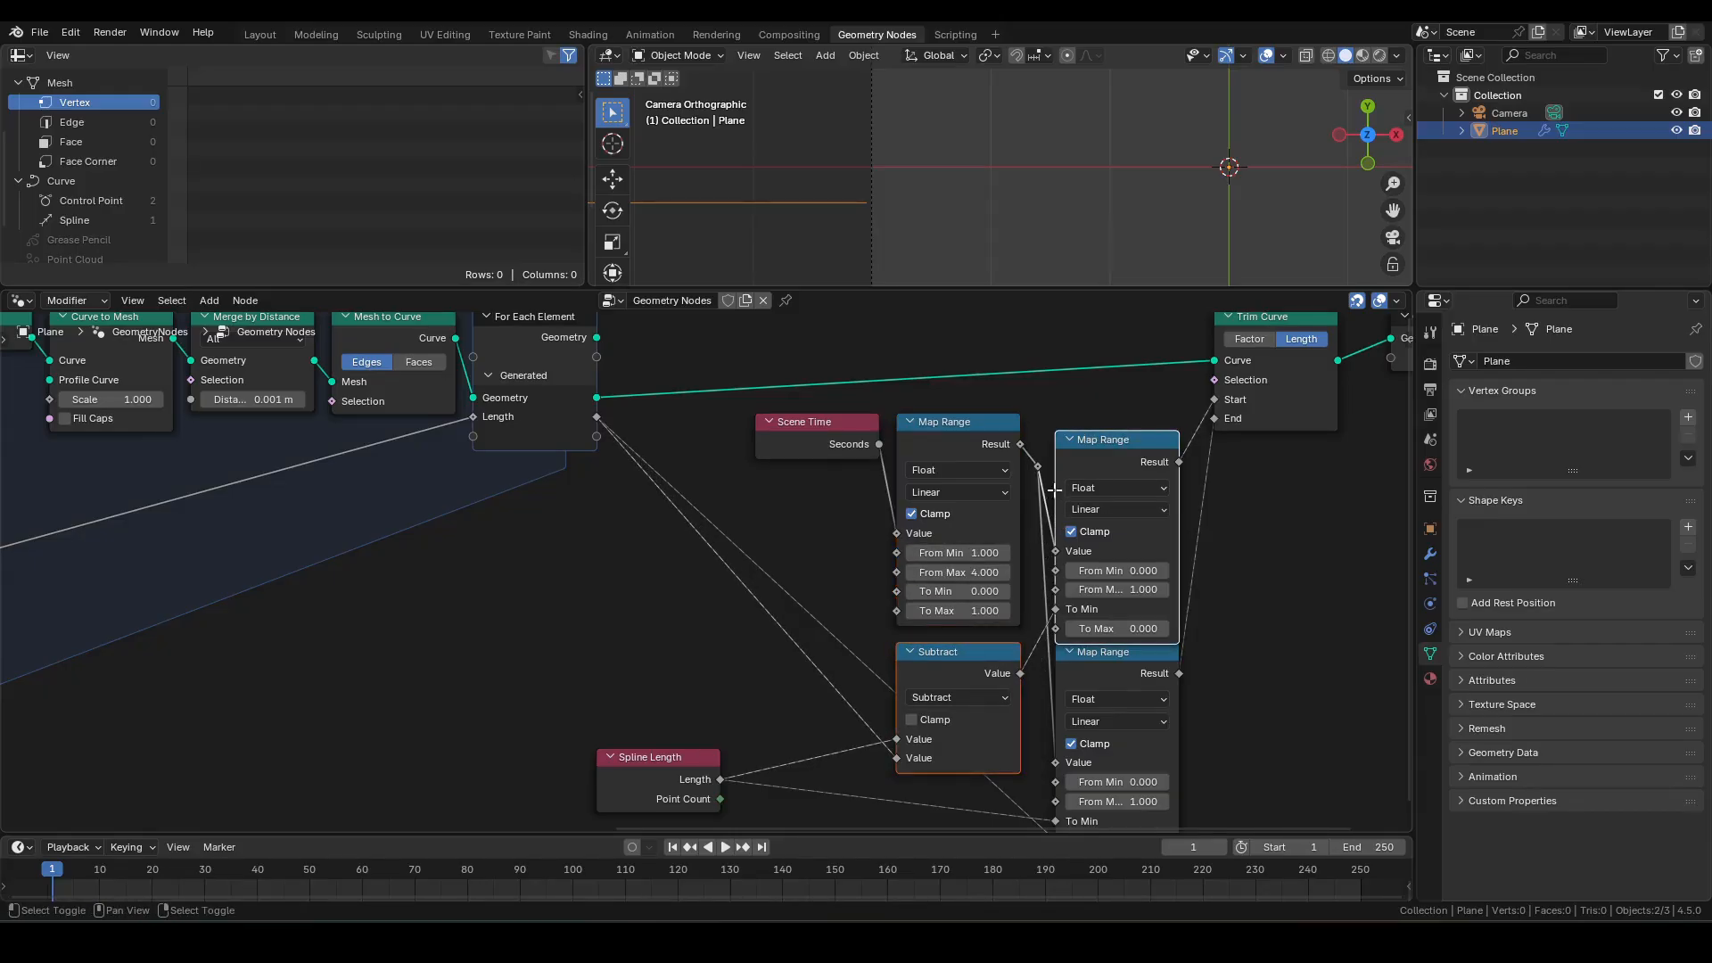
right_click_drag(1029, 546, 1066, 548, "shift")
right_click_drag(1067, 751, 1025, 765, "shift")
- Add reroutes to the For Each Element Length links heading to Subtract and the lower Map Range's To Max, stacking them vertically
scroll(1016, 758, "down", 1)
right_click_drag(803, 562, 714, 624, "shift")
key("g")
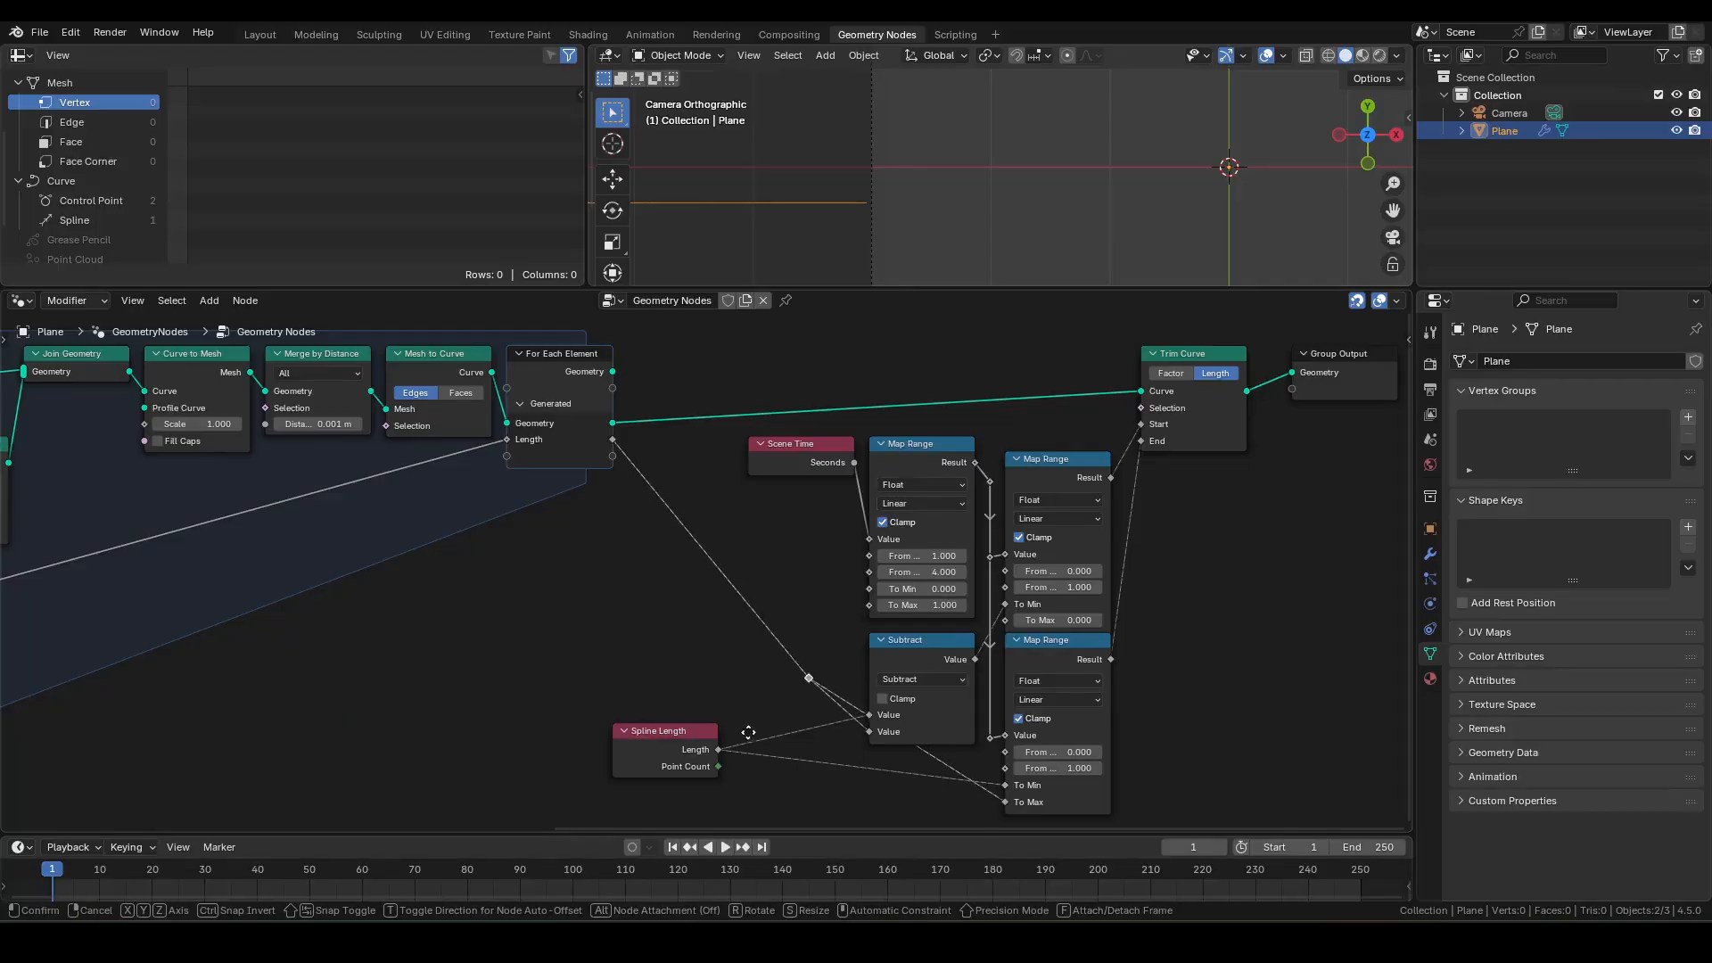
left_click(767, 742)
right_click_drag(974, 763, 912, 767, "shift")
key("g")
left_click(790, 764)
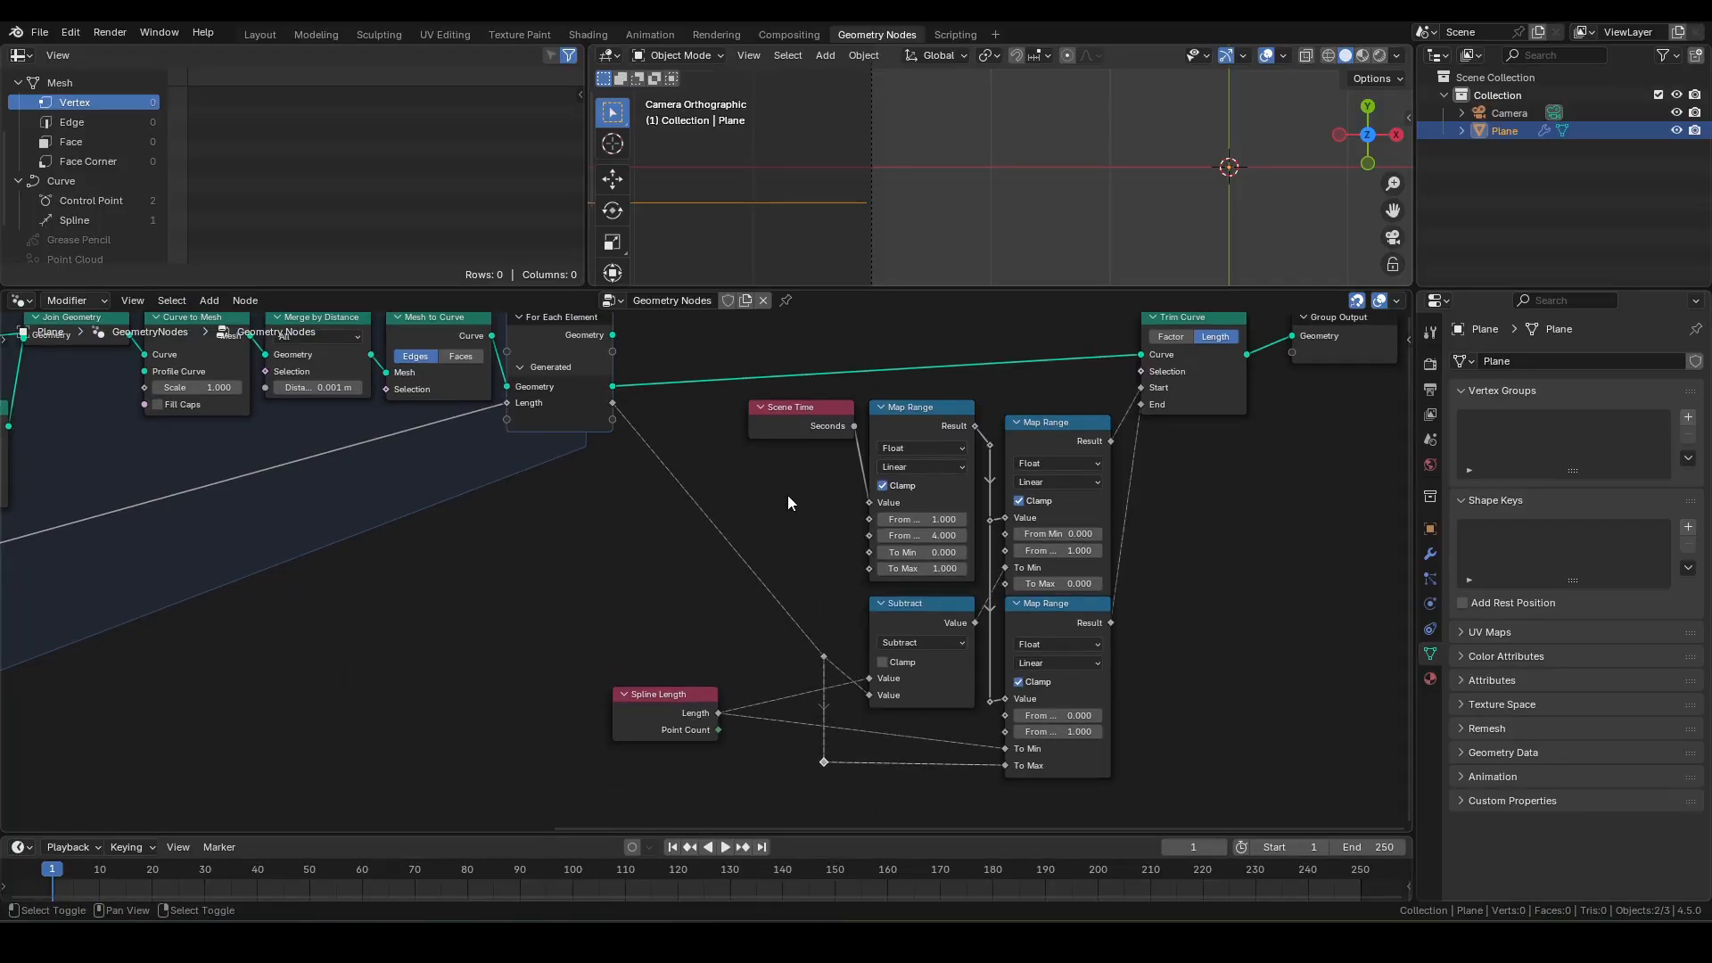
- Add a reroute beside the For Each Element's Length output and line up the lower Length reroutes beneath it
right_click_drag(795, 515, 705, 583, "shift")
key("g")
left_click(669, 427)
left_click_drag(590, 790, 834, 569)
key("g")
left_click(713, 573)
- Place the Spline Length node next to Subtract and shift the whole timing node group closer to the For Each Element output
left_click(560, 692)
key("g")
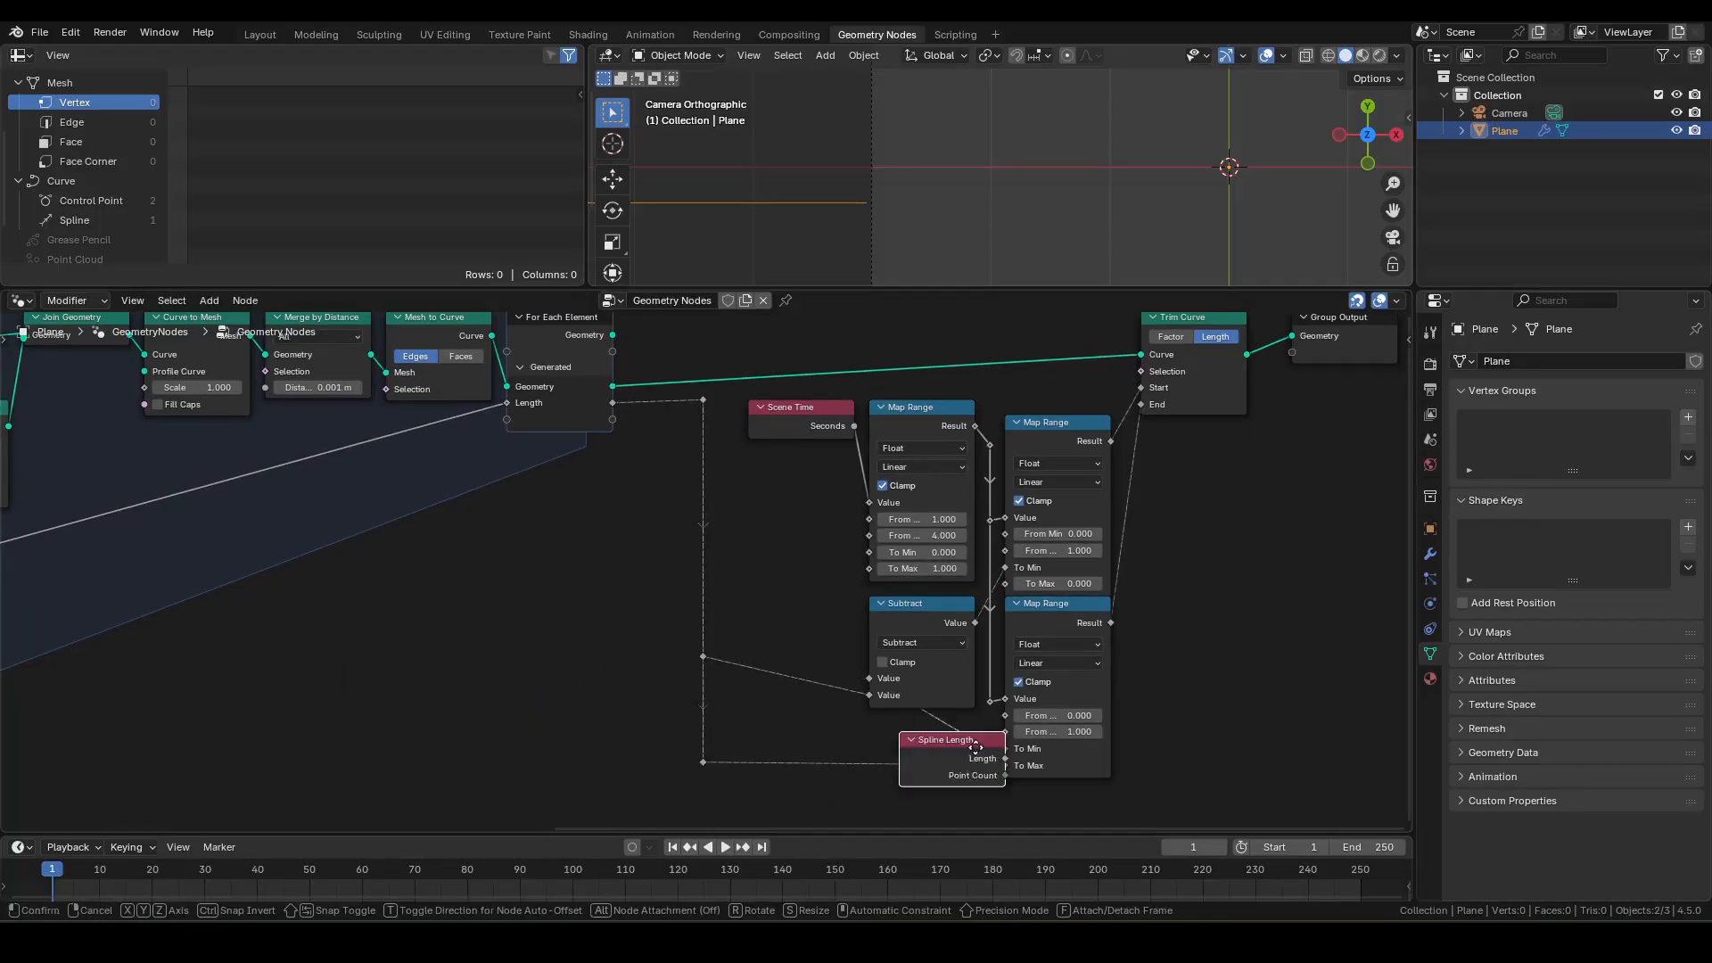
left_click(816, 696)
left_click_drag(771, 759, 1057, 330)
left_click_drag(694, 345, 1048, 774, "shift")
key("g")
left_click(984, 772)
- Move the Trim Curve node closer to the Map Range nodes
scroll(990, 713, "down", 1)
middle_click_drag(1097, 508, 980, 585)
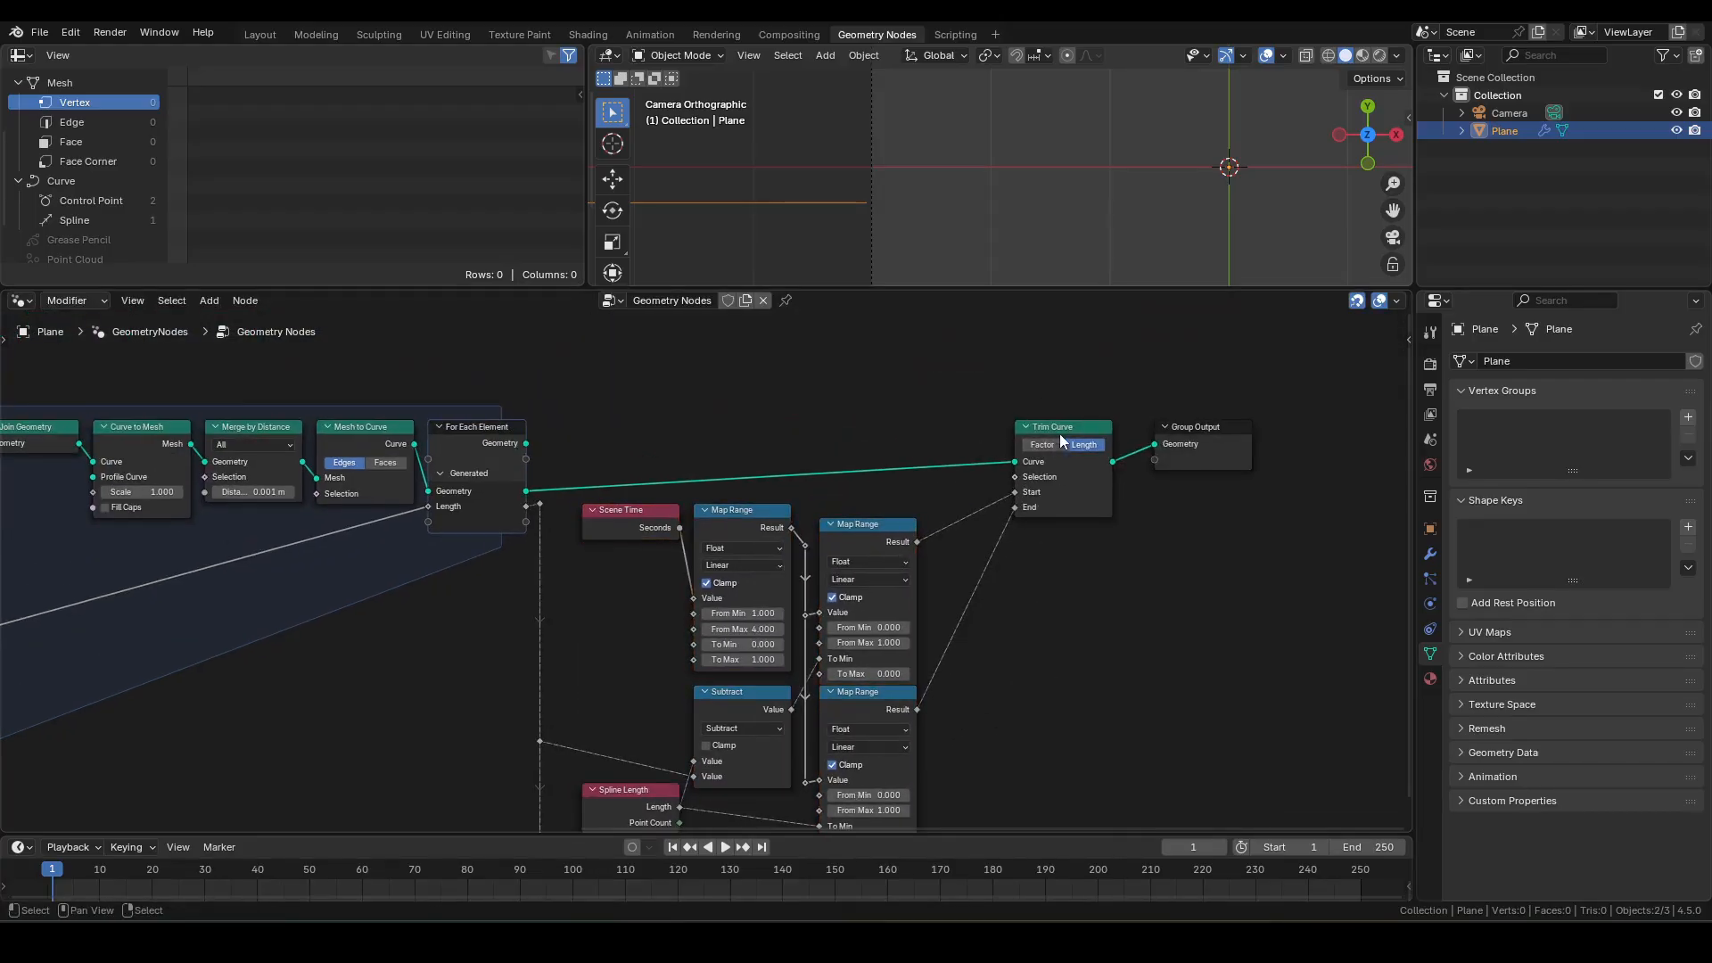
left_click_drag(1060, 432, 977, 432)
middle_click_drag(1120, 615, 1011, 542)
- Play the animation to check the line's movement and park the timeline at frame 96
left_click(1032, 541)
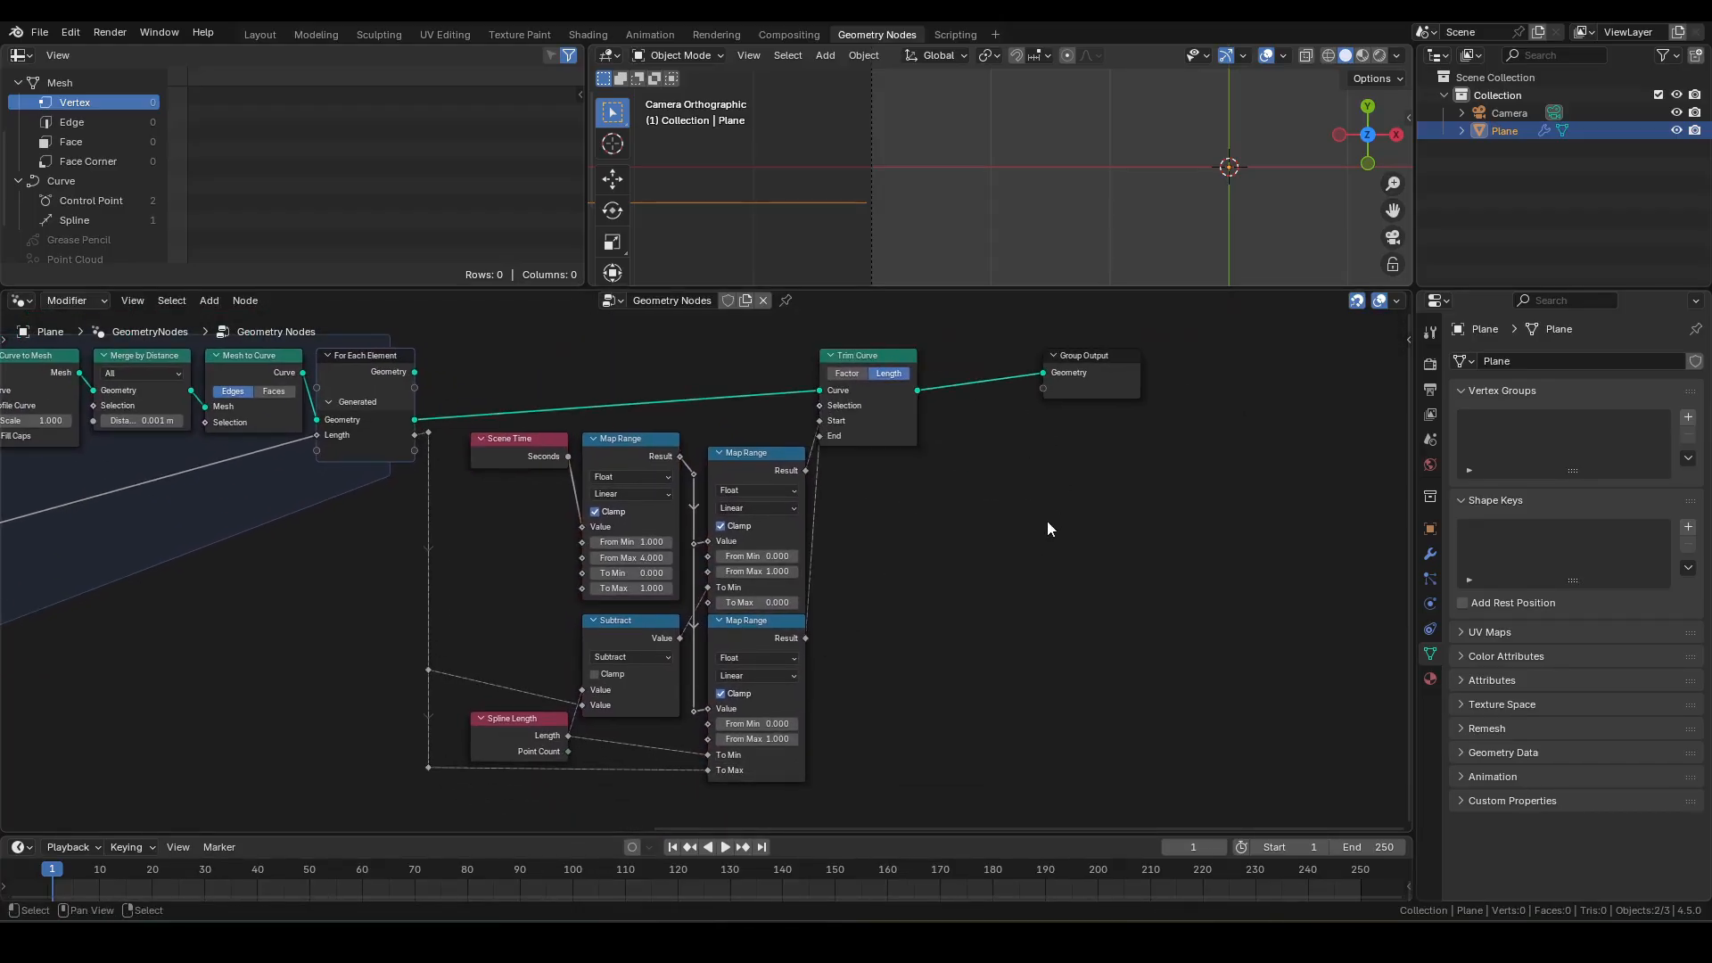
key("space")
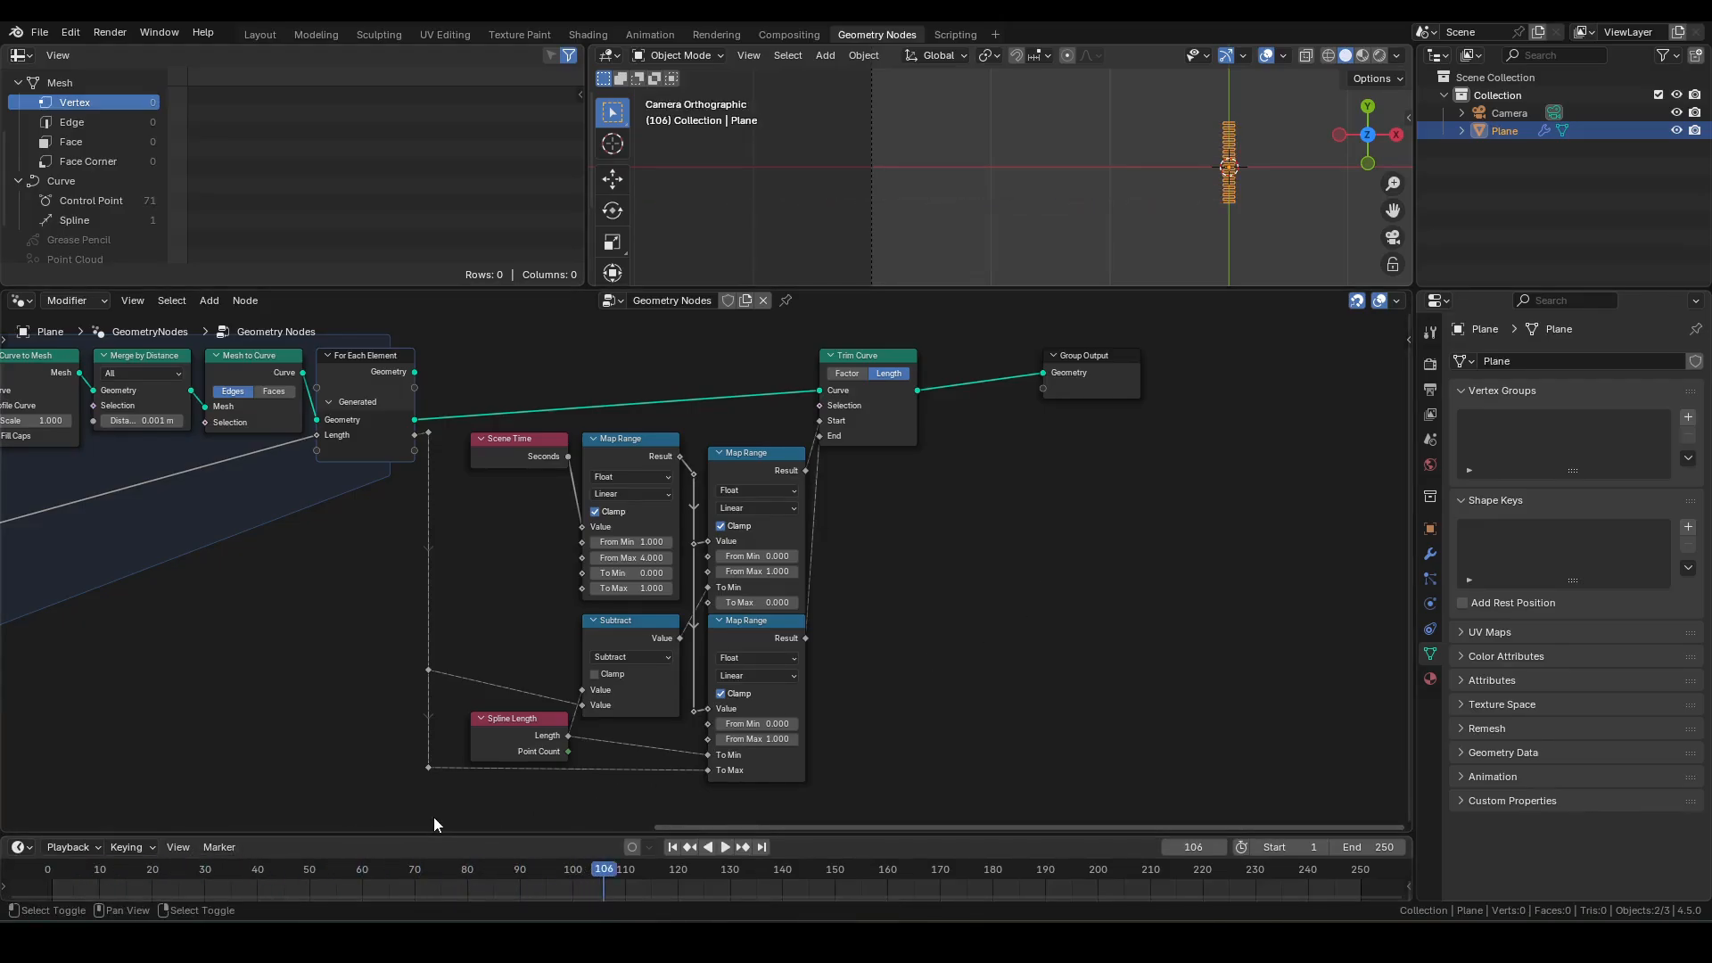
mouse_move(571, 874)
left_mouse_down()
mouse_move(596, 874)
mouse_move(157, 880)
mouse_move(568, 873)
mouse_move(538, 880)
mouse_move(553, 876)
left_mouse_up()
- Align the Length reroute with the Subtract input and move the Group Output farther away to make room for more nodes
middle_click_drag(970, 588, 938, 632)
left_click_drag(396, 714, 396, 744)
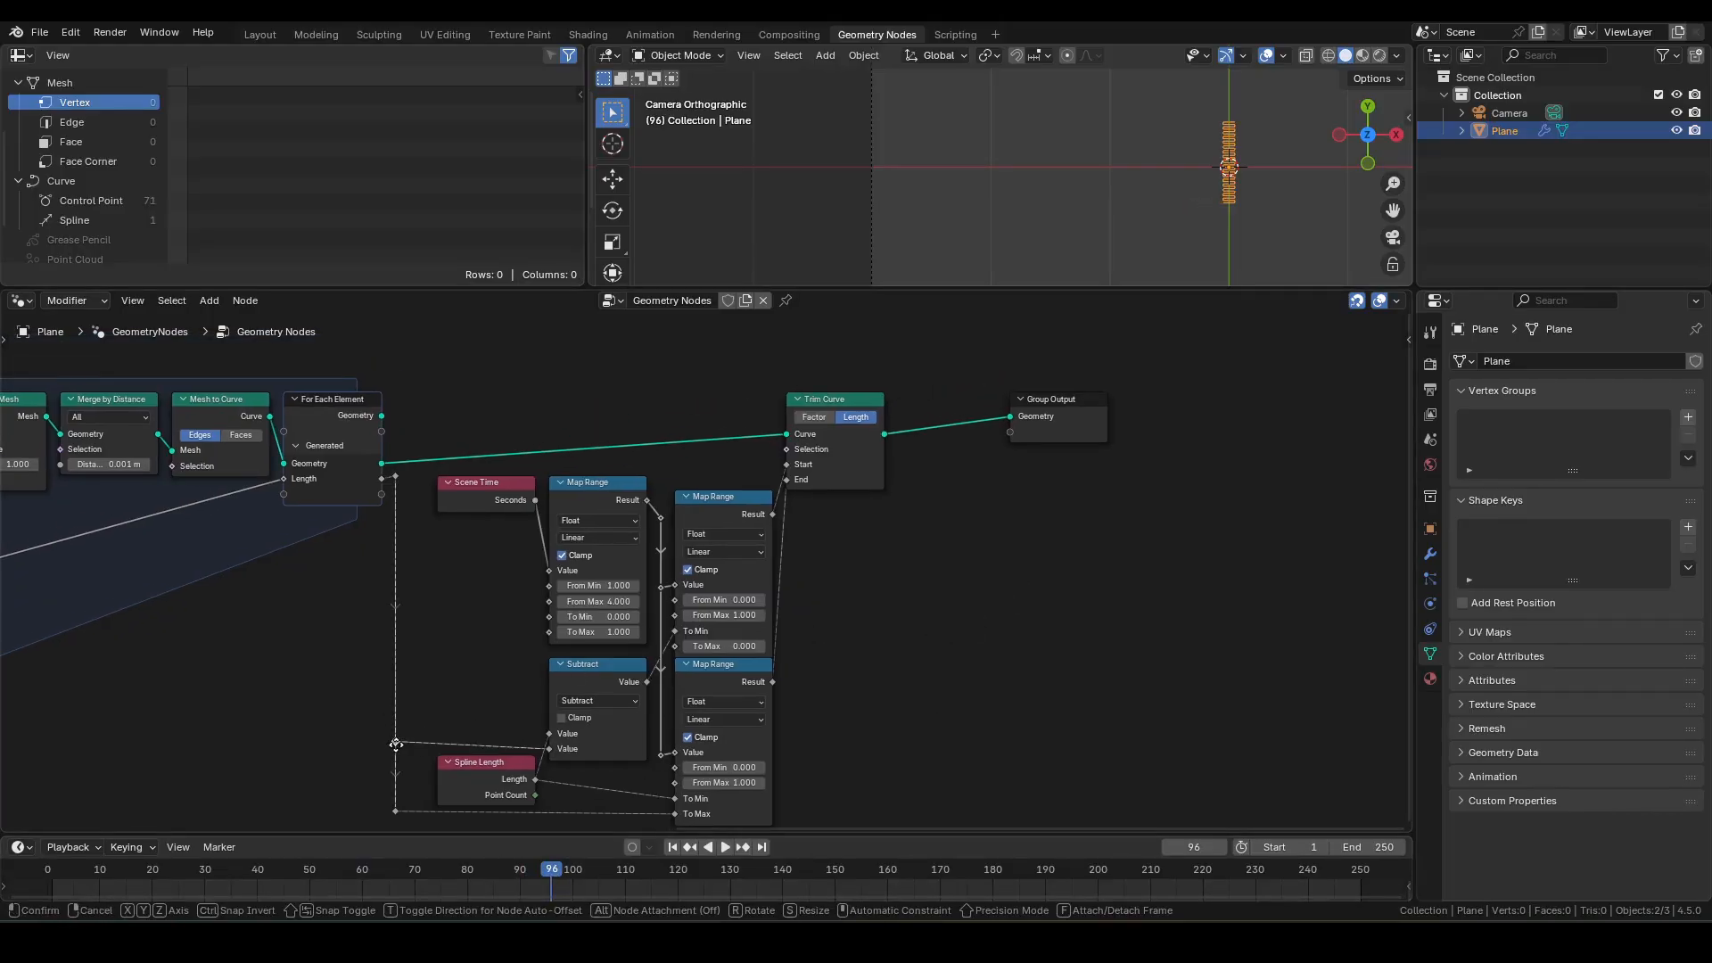
middle_click_drag(992, 355, 833, 358)
left_click_drag(836, 355, 917, 434)
key("g")
left_click(1235, 450)
scroll(1045, 184, "up", 5)
middle_click_drag(1280, 184, 1087, 203, "shift")
- Insert a Curve to Mesh node between Trim Curve and Group Output
left_click(1023, 504)
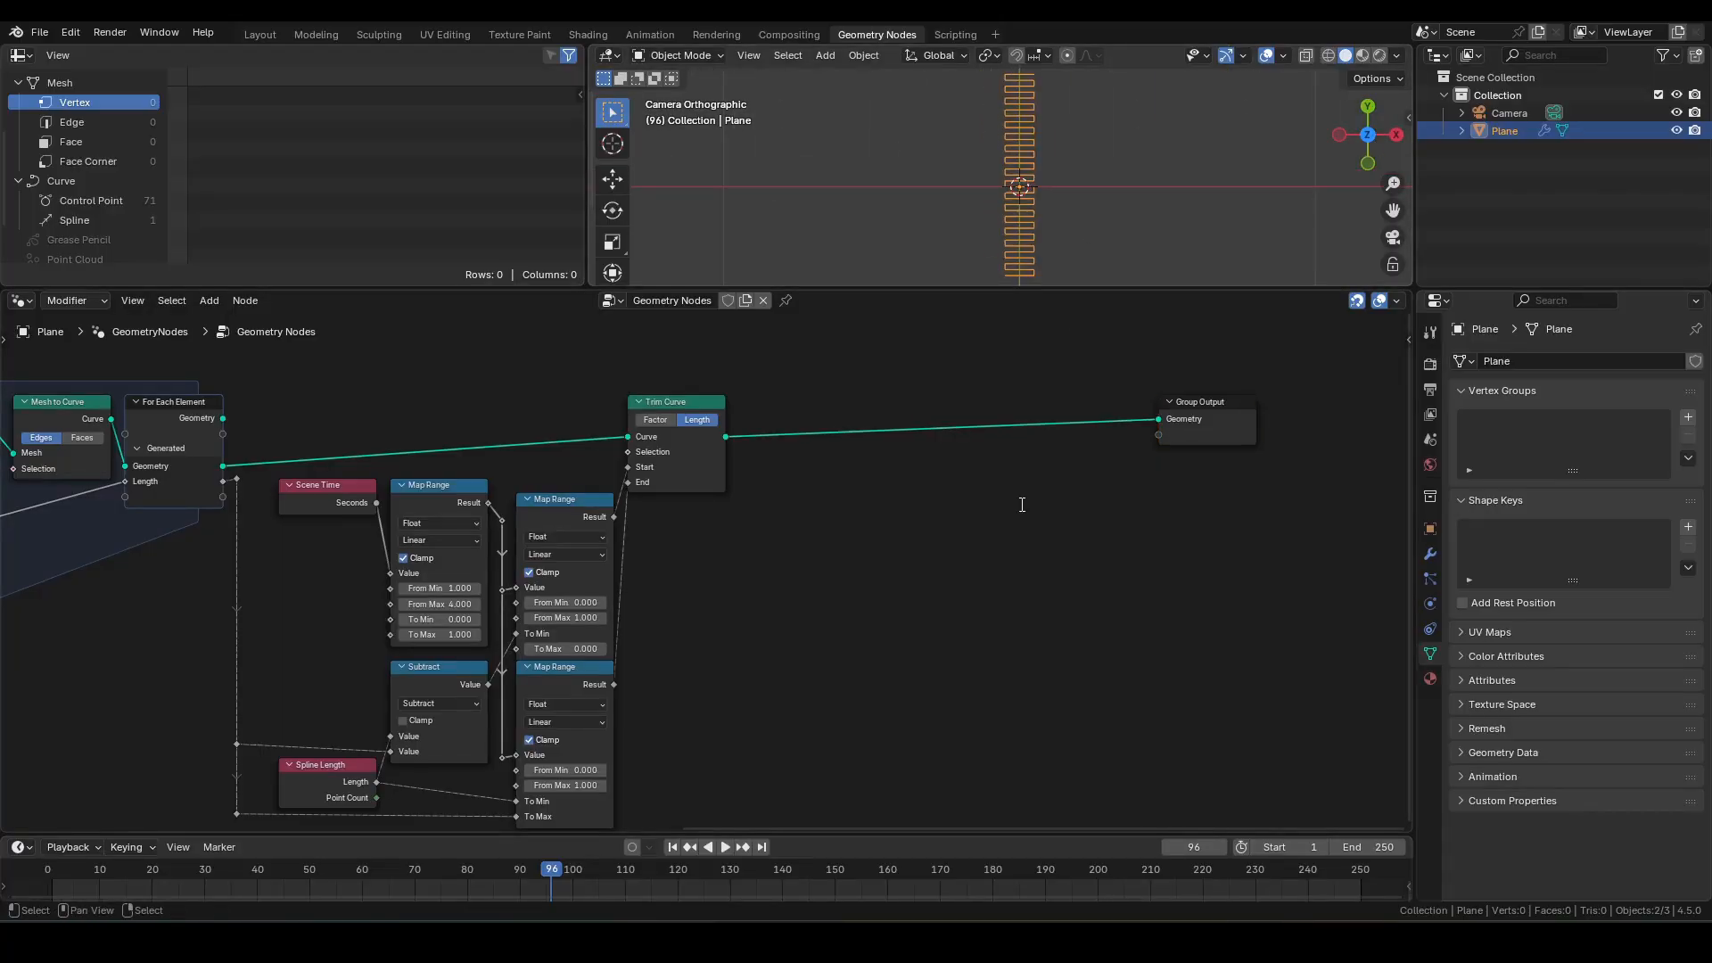
key("shift+a")
type("ctm")
key("Return")
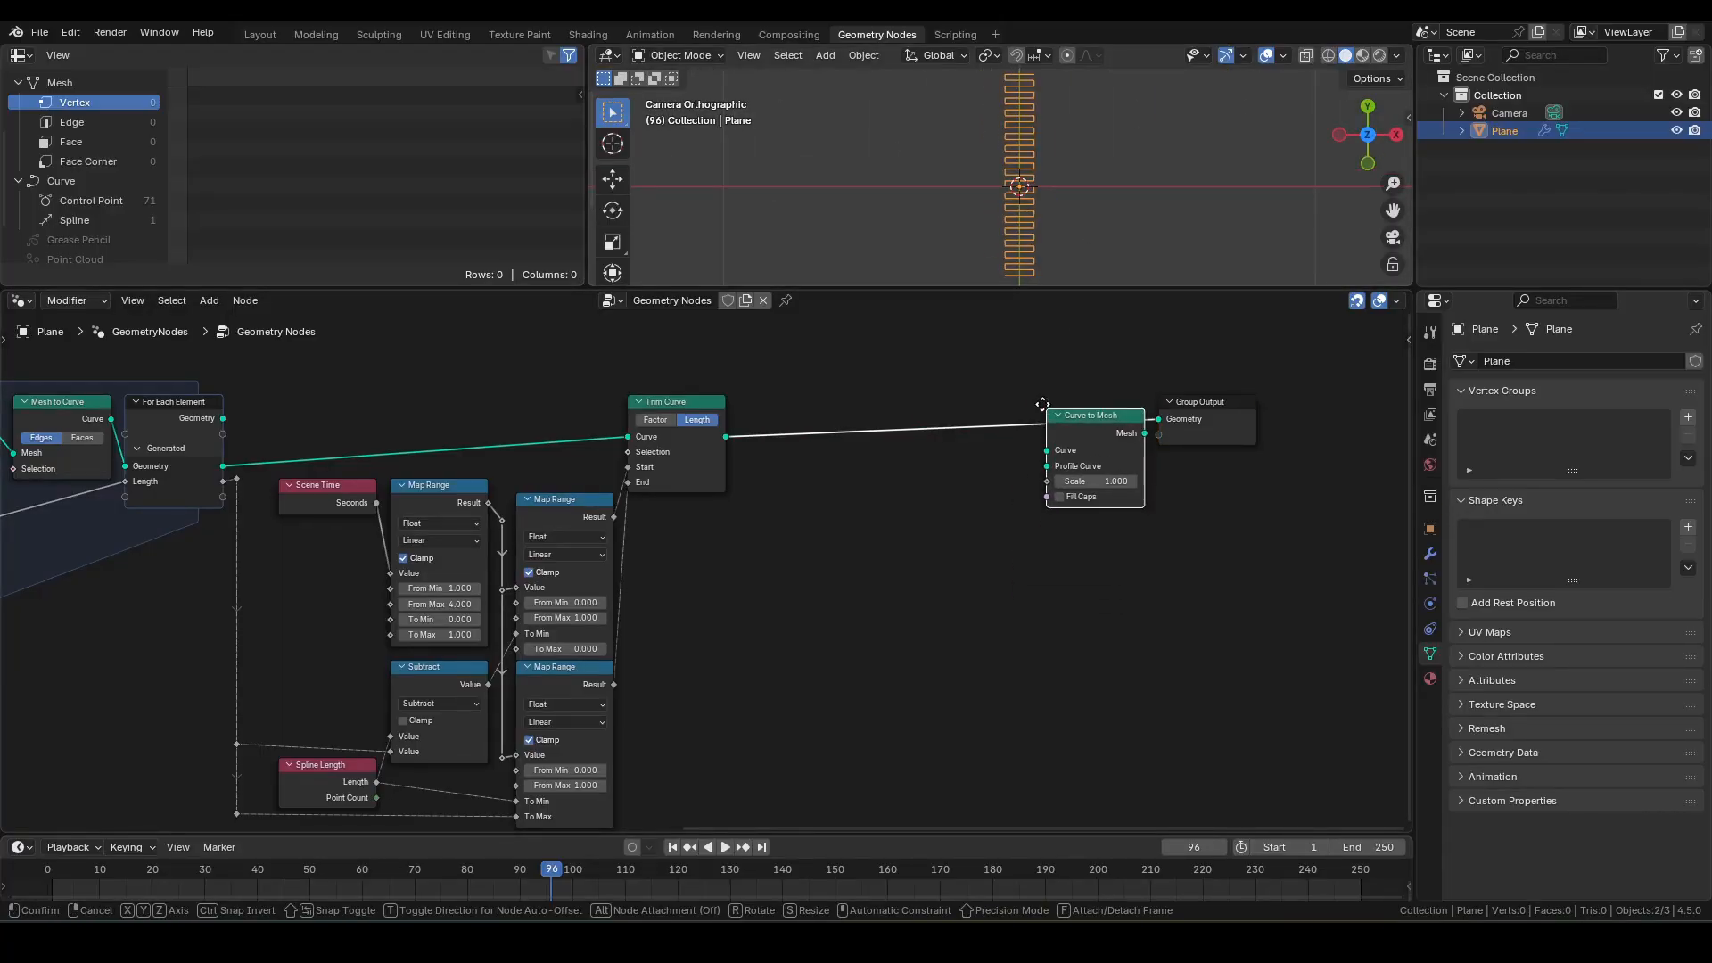
left_click(1042, 404)
- Add a Curve Line node as the Profile Curve of Curve to Mesh
scroll(1026, 472, "up", 2)
key("shift+a")
type("line")
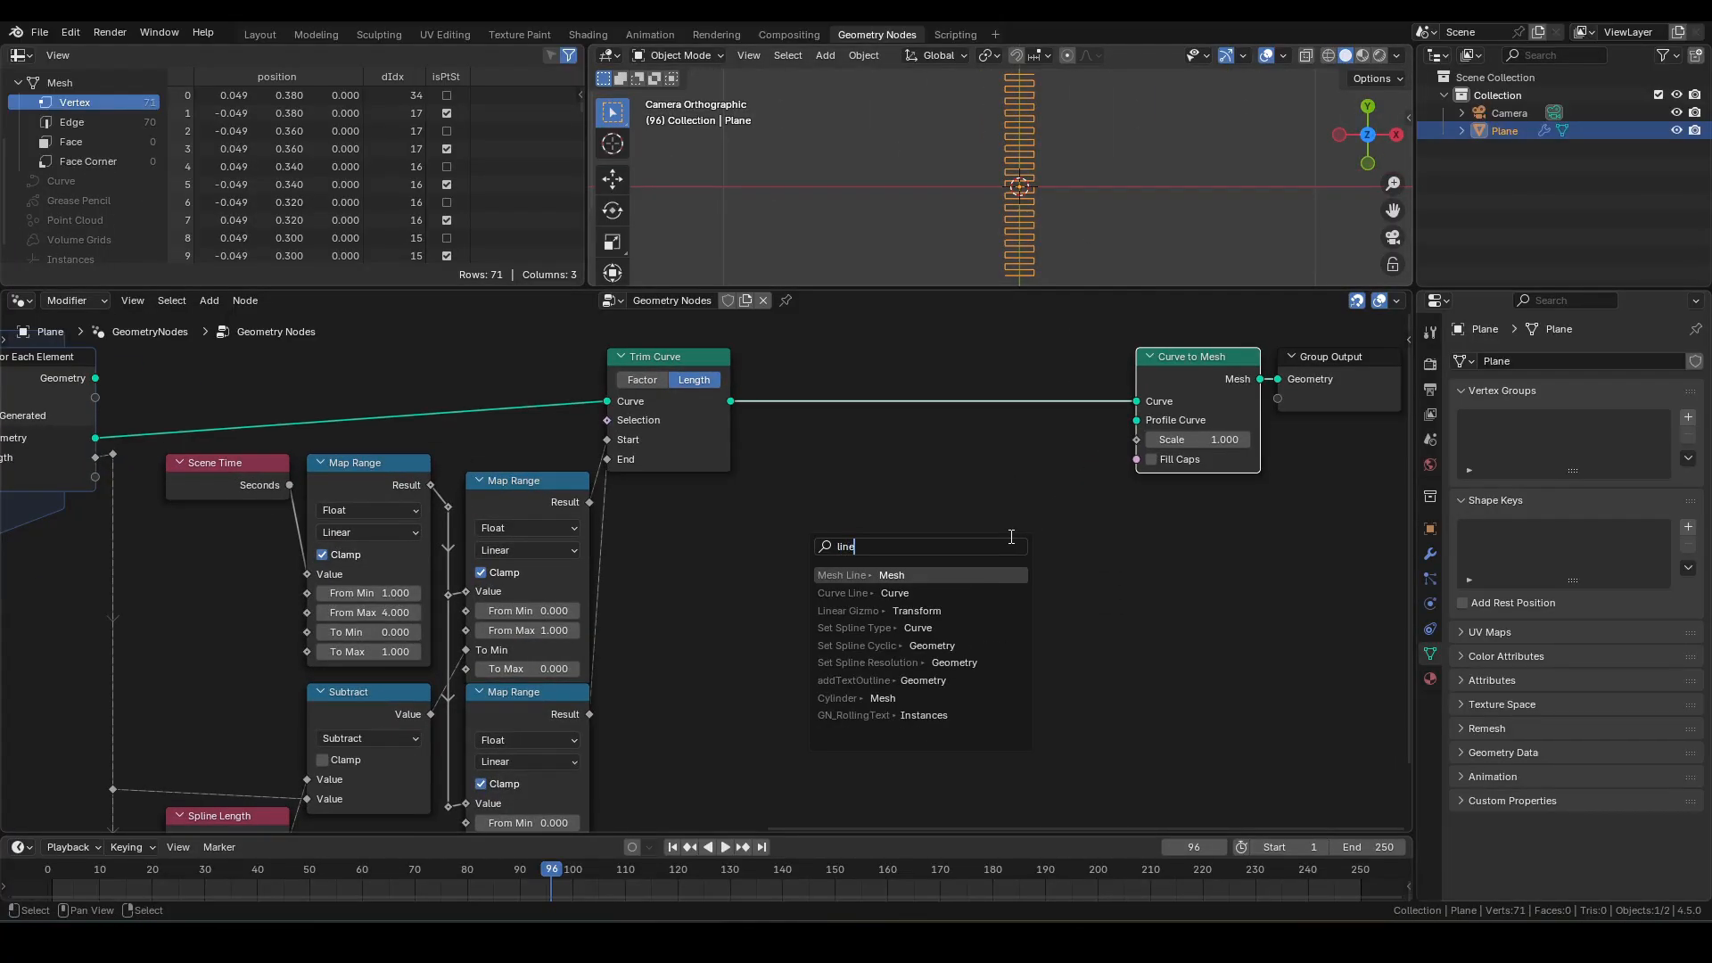
left_click(894, 593)
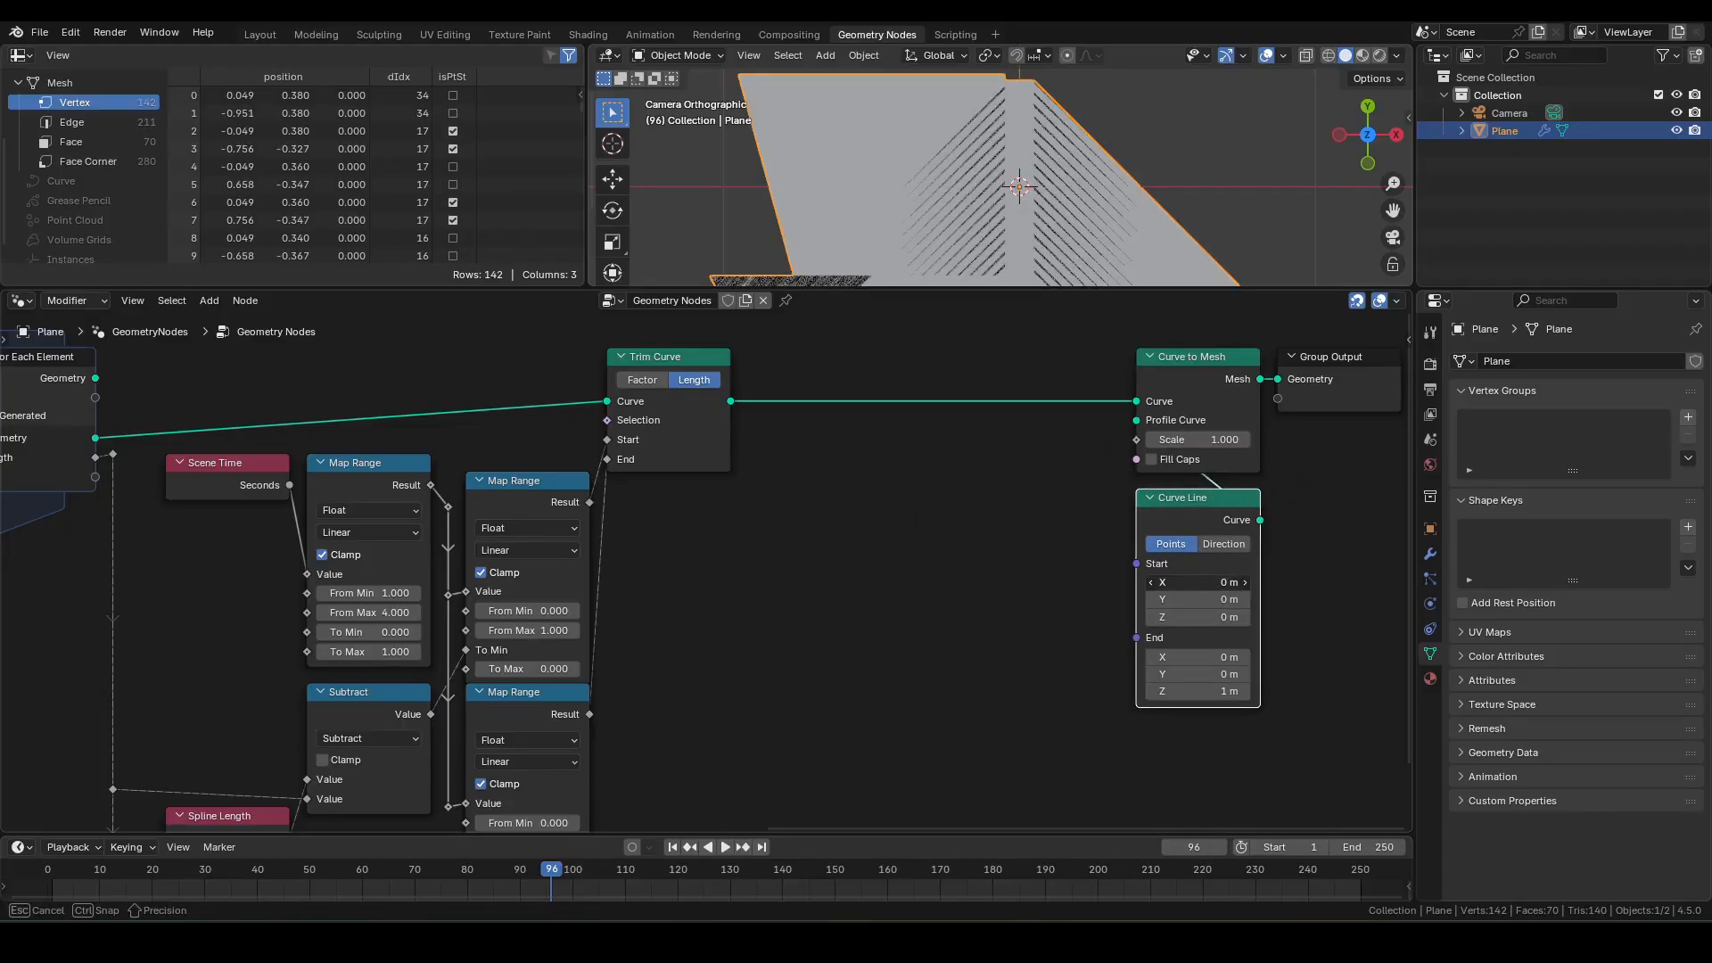
- Set the Curve Line's Start X to -0.5 m, End X to 0.5 m and End Z to 0 m
left_click(1182, 581)
left_click(1182, 581)
type("-0.5")
key("Tab")
key("Tab")
key("Tab")
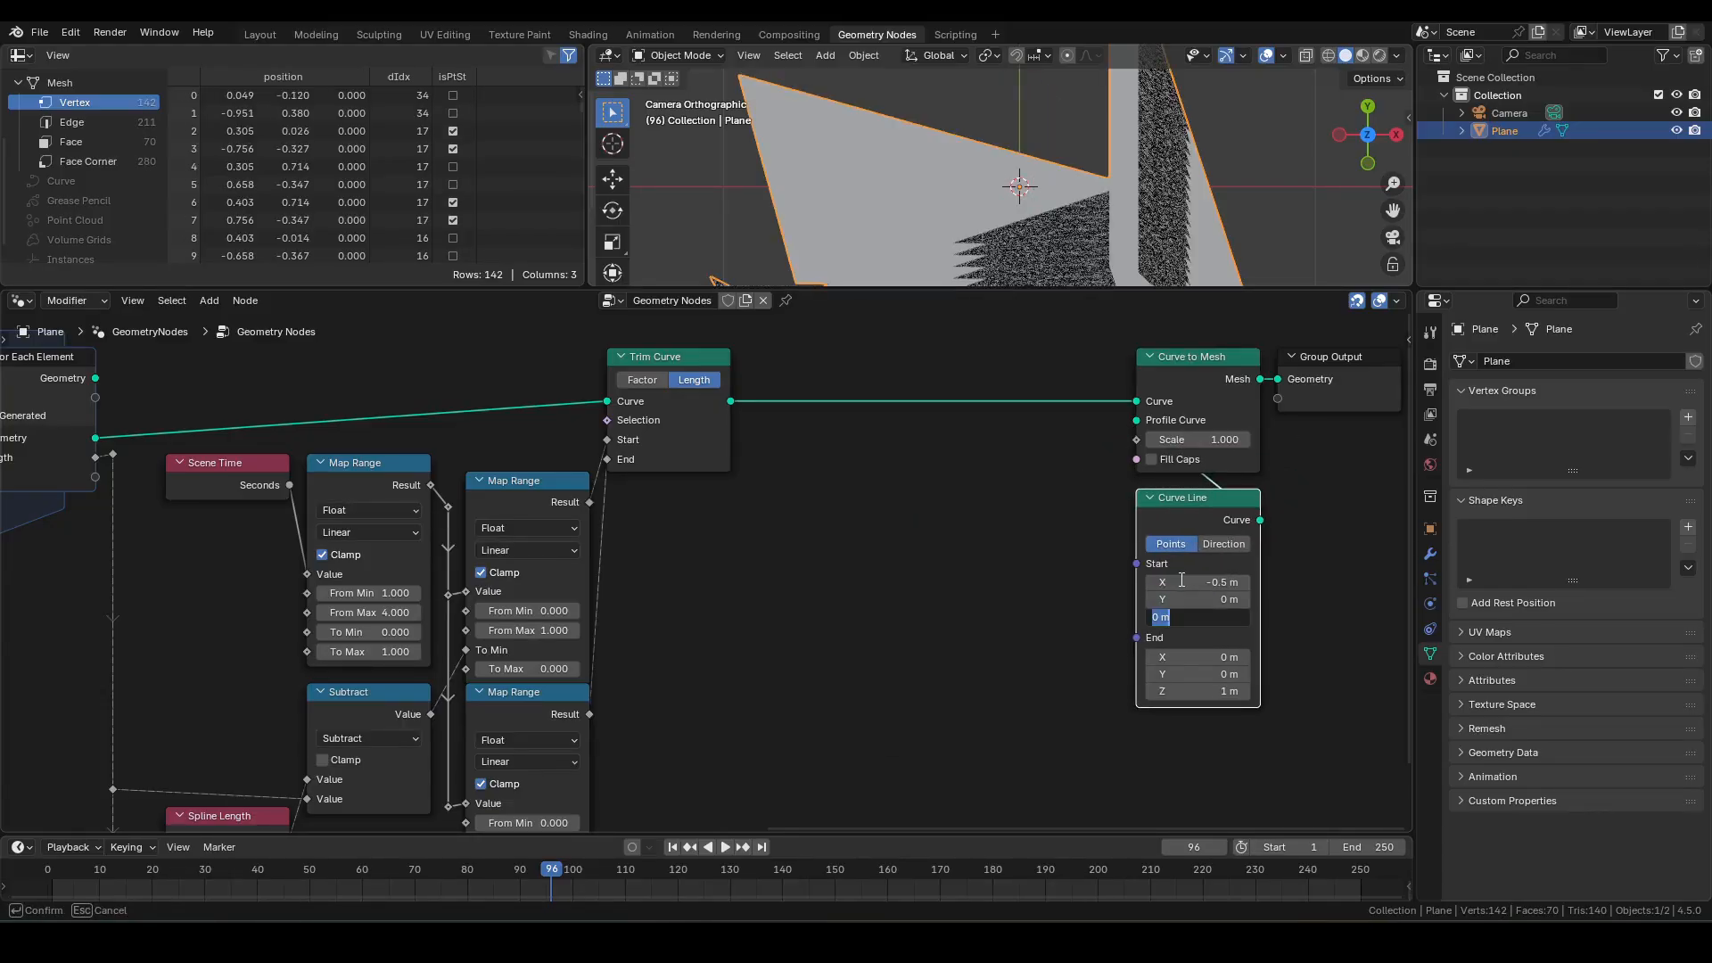
type(".5")
key("Tab")
key("Tab")
type("0")
key("Return")
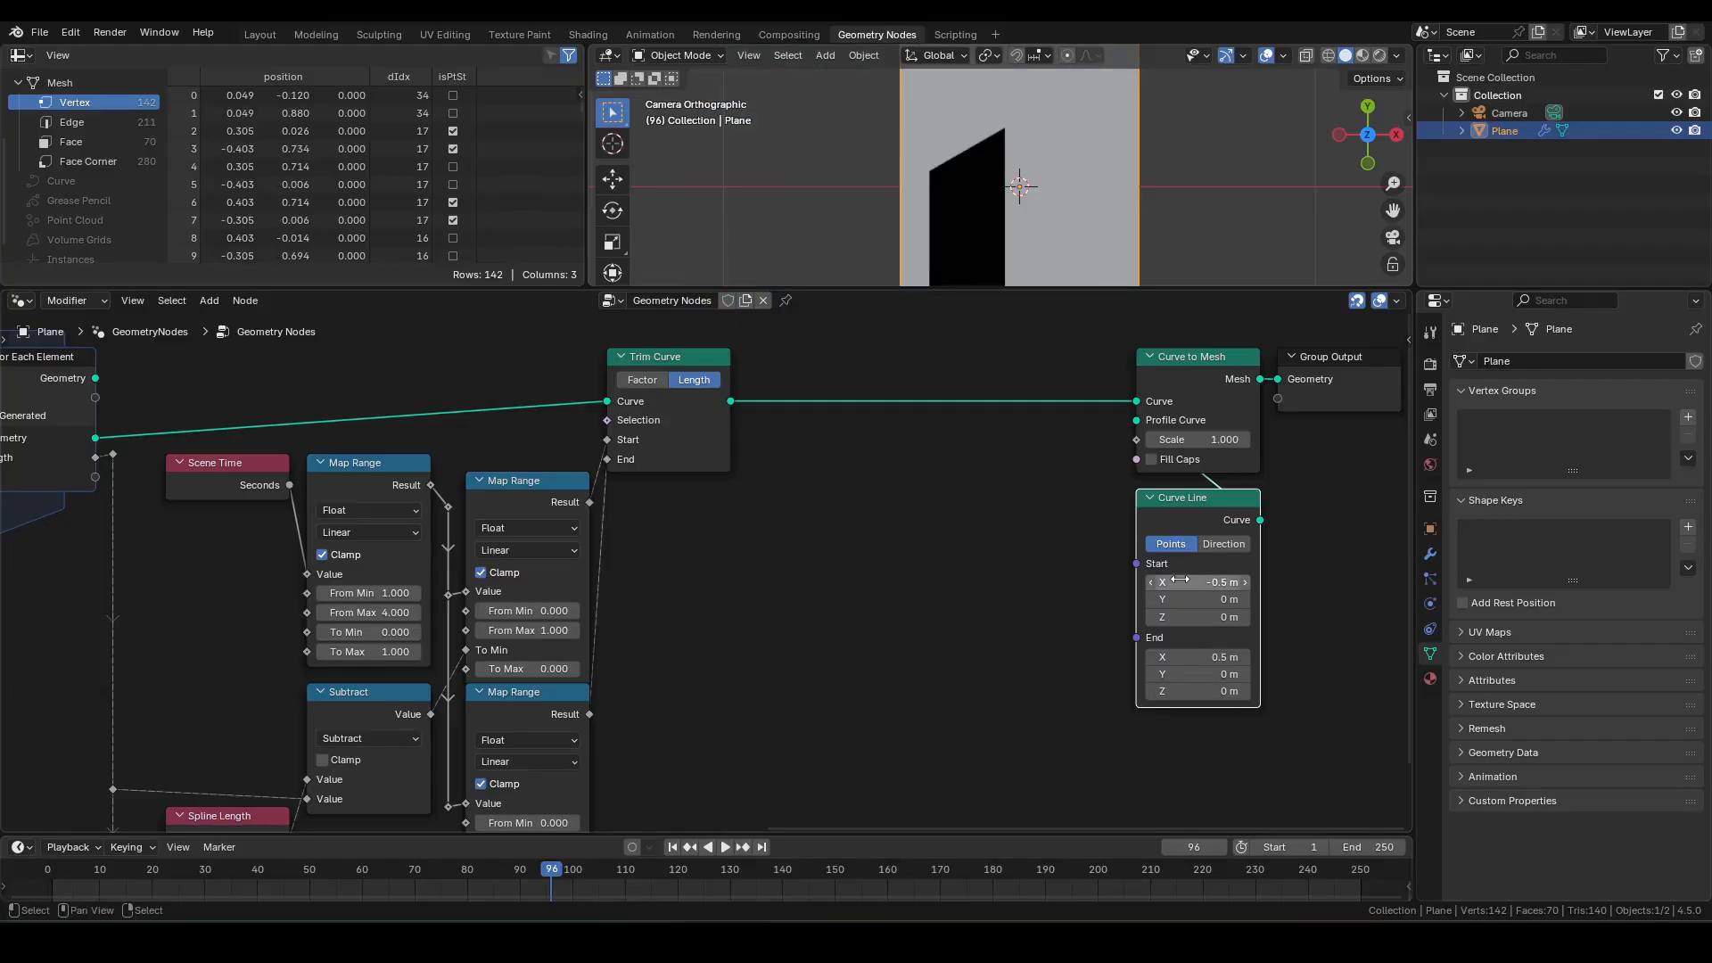
- Set the Curve to Mesh Scale to 0.01 and inspect the thin strip's corners up close
double_click(1195, 439)
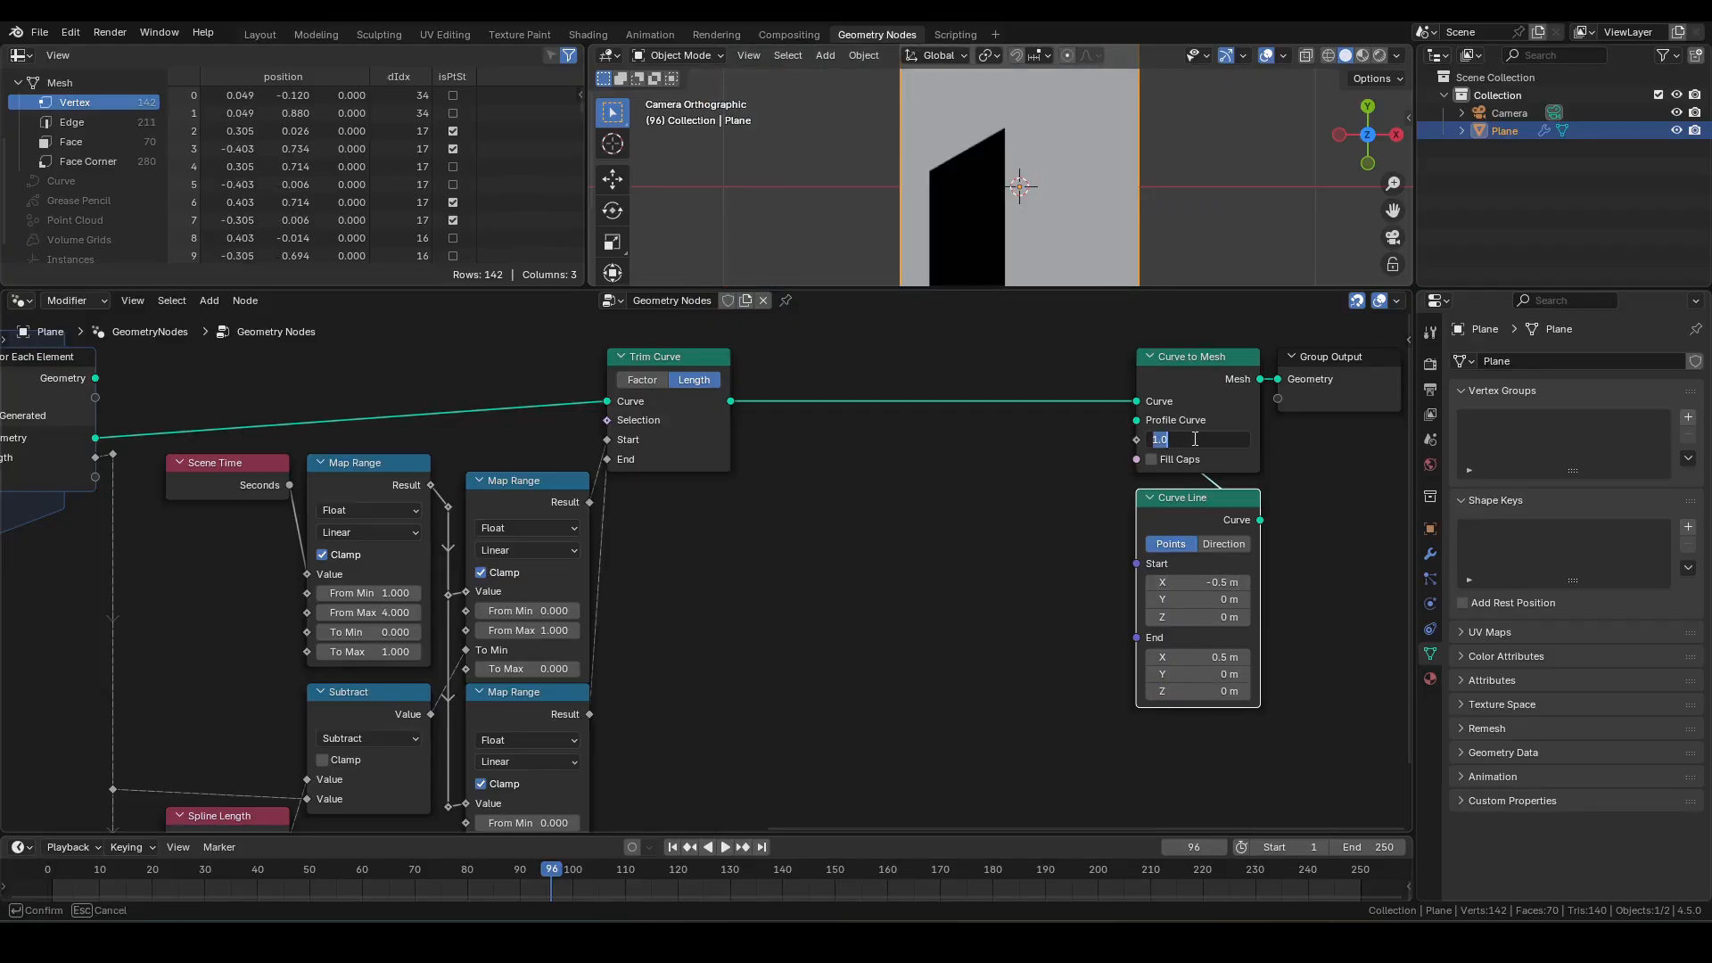
type(".01")
key("Return")
left_click(1056, 180)
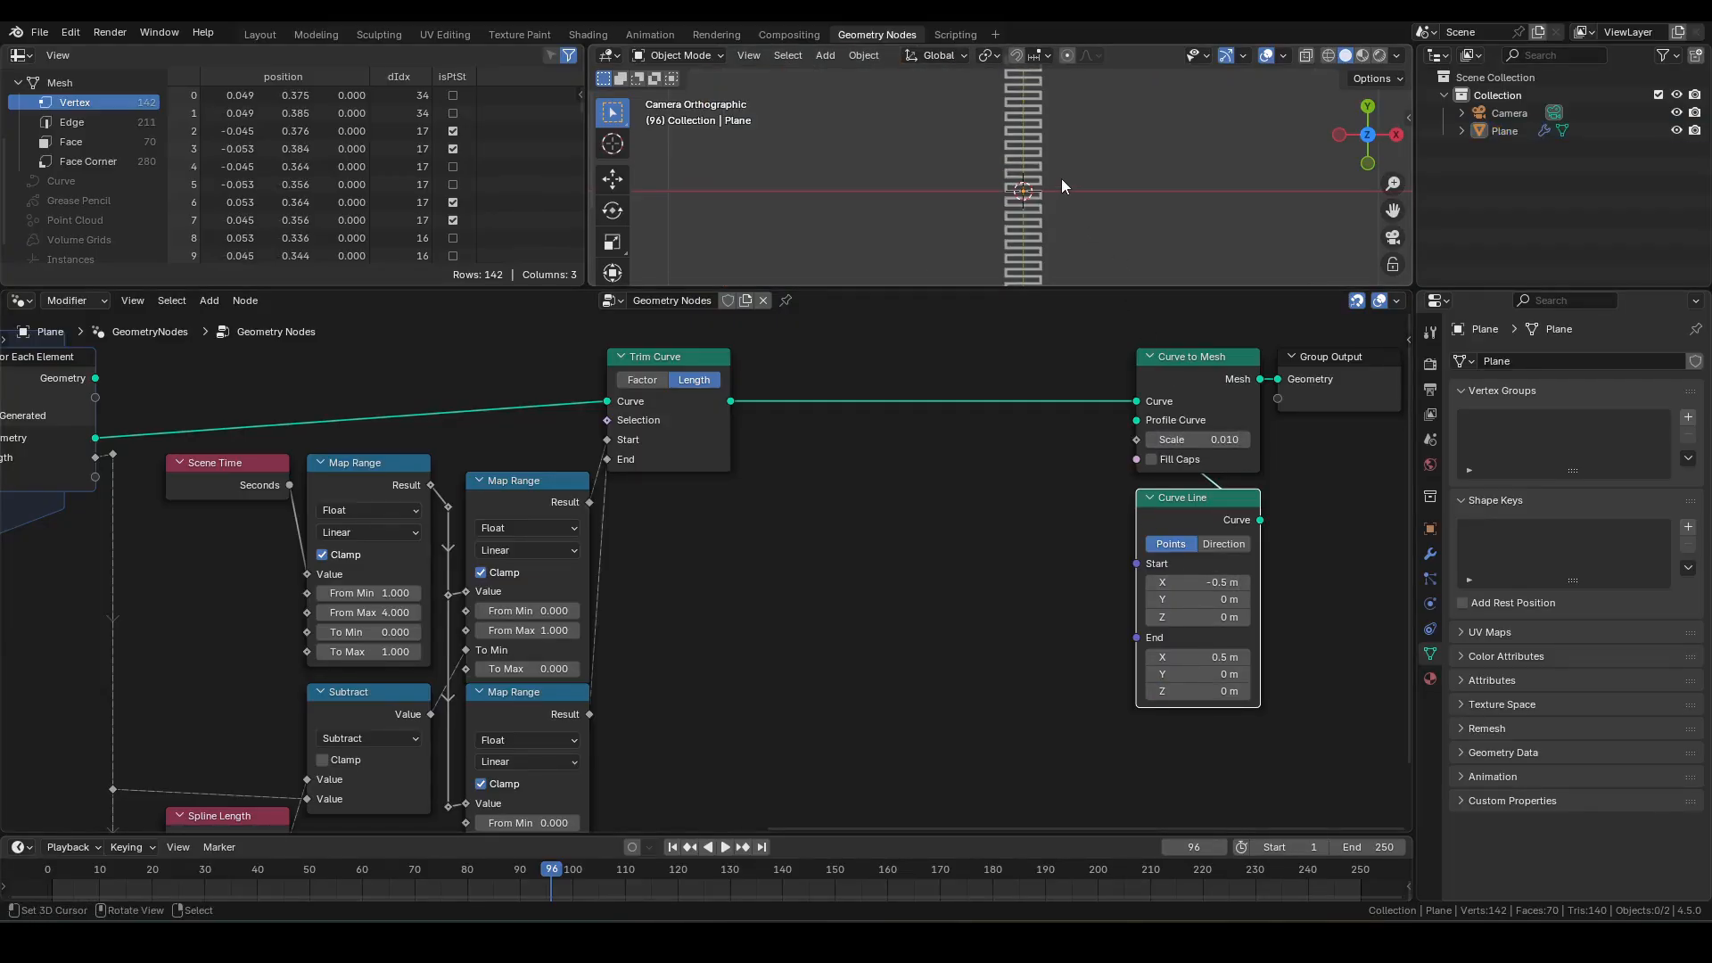
scroll(1061, 183, "up", 5)
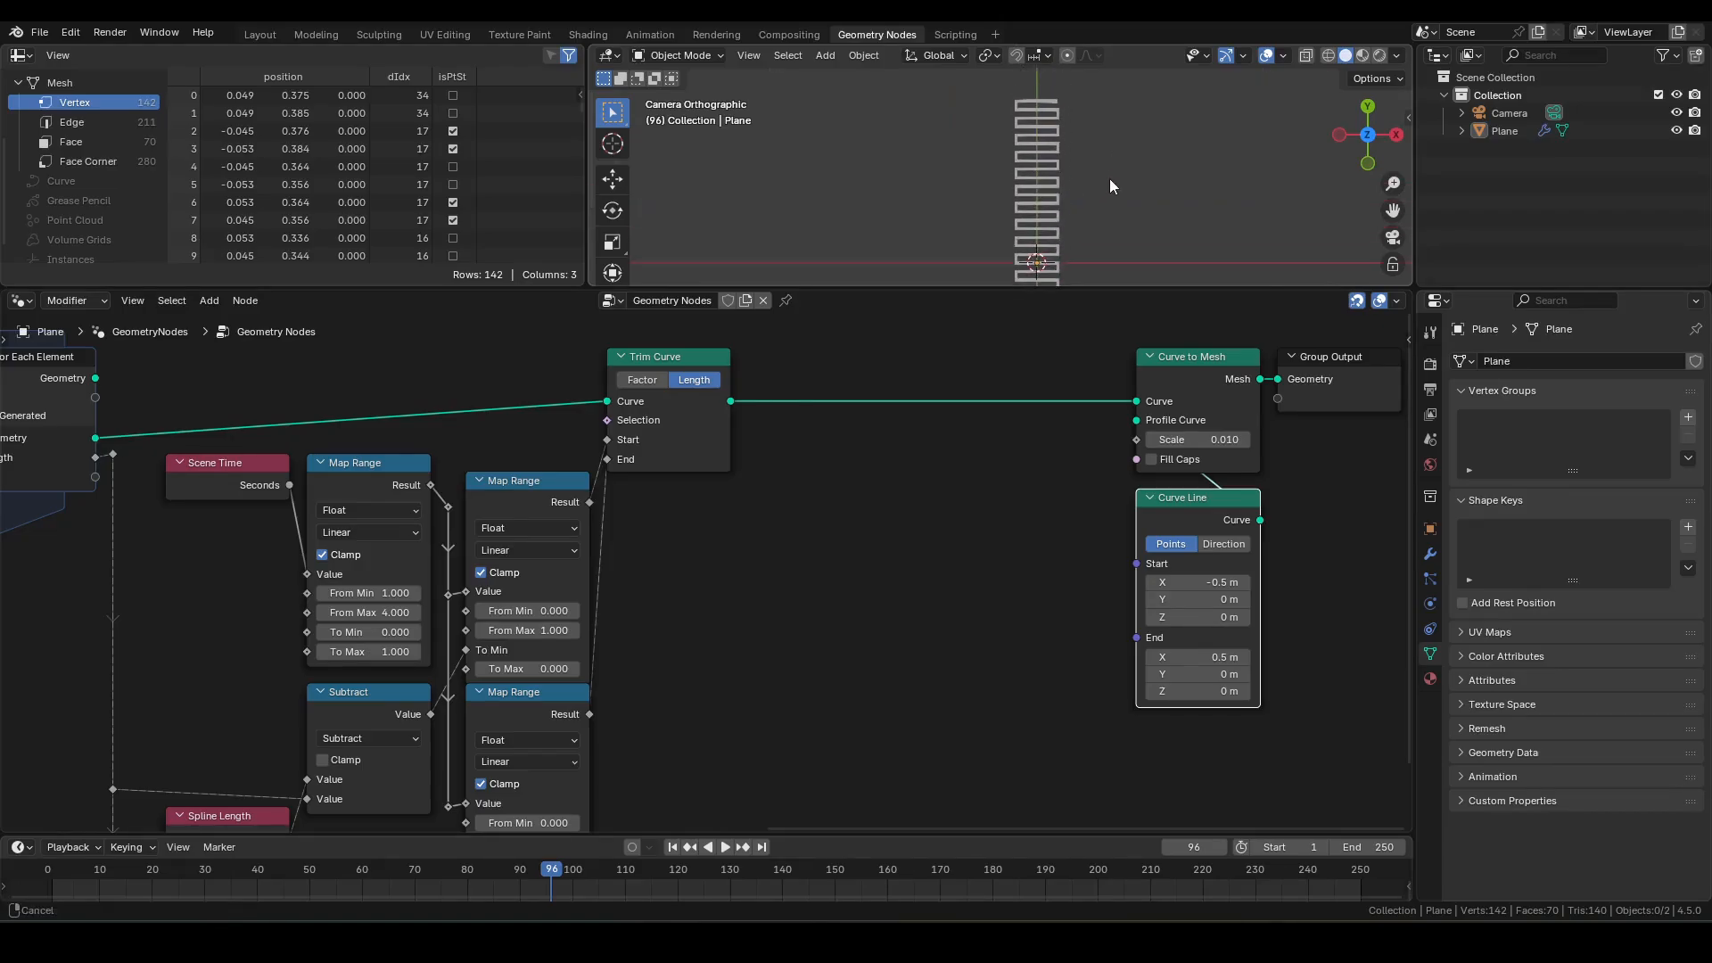
scroll(1106, 189, "up", 2)
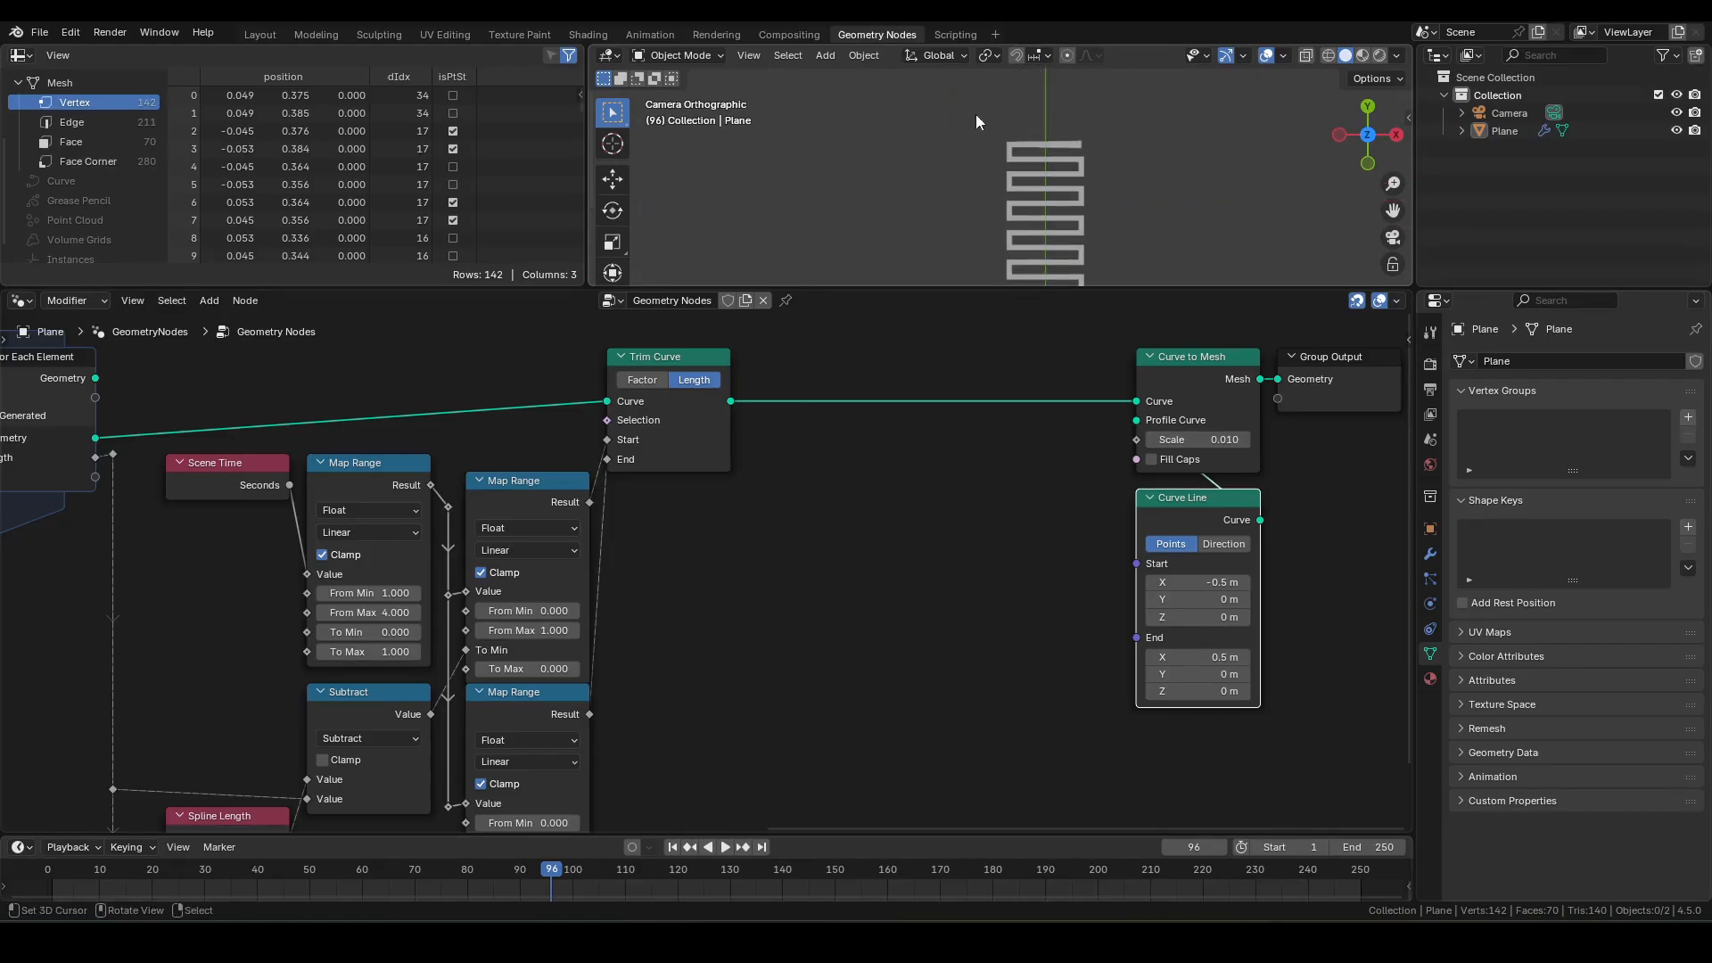
- Insert a Resample Curve node after Trim Curve, in Length mode with a length of 0.01 m
key("shift+a")
type("resa")
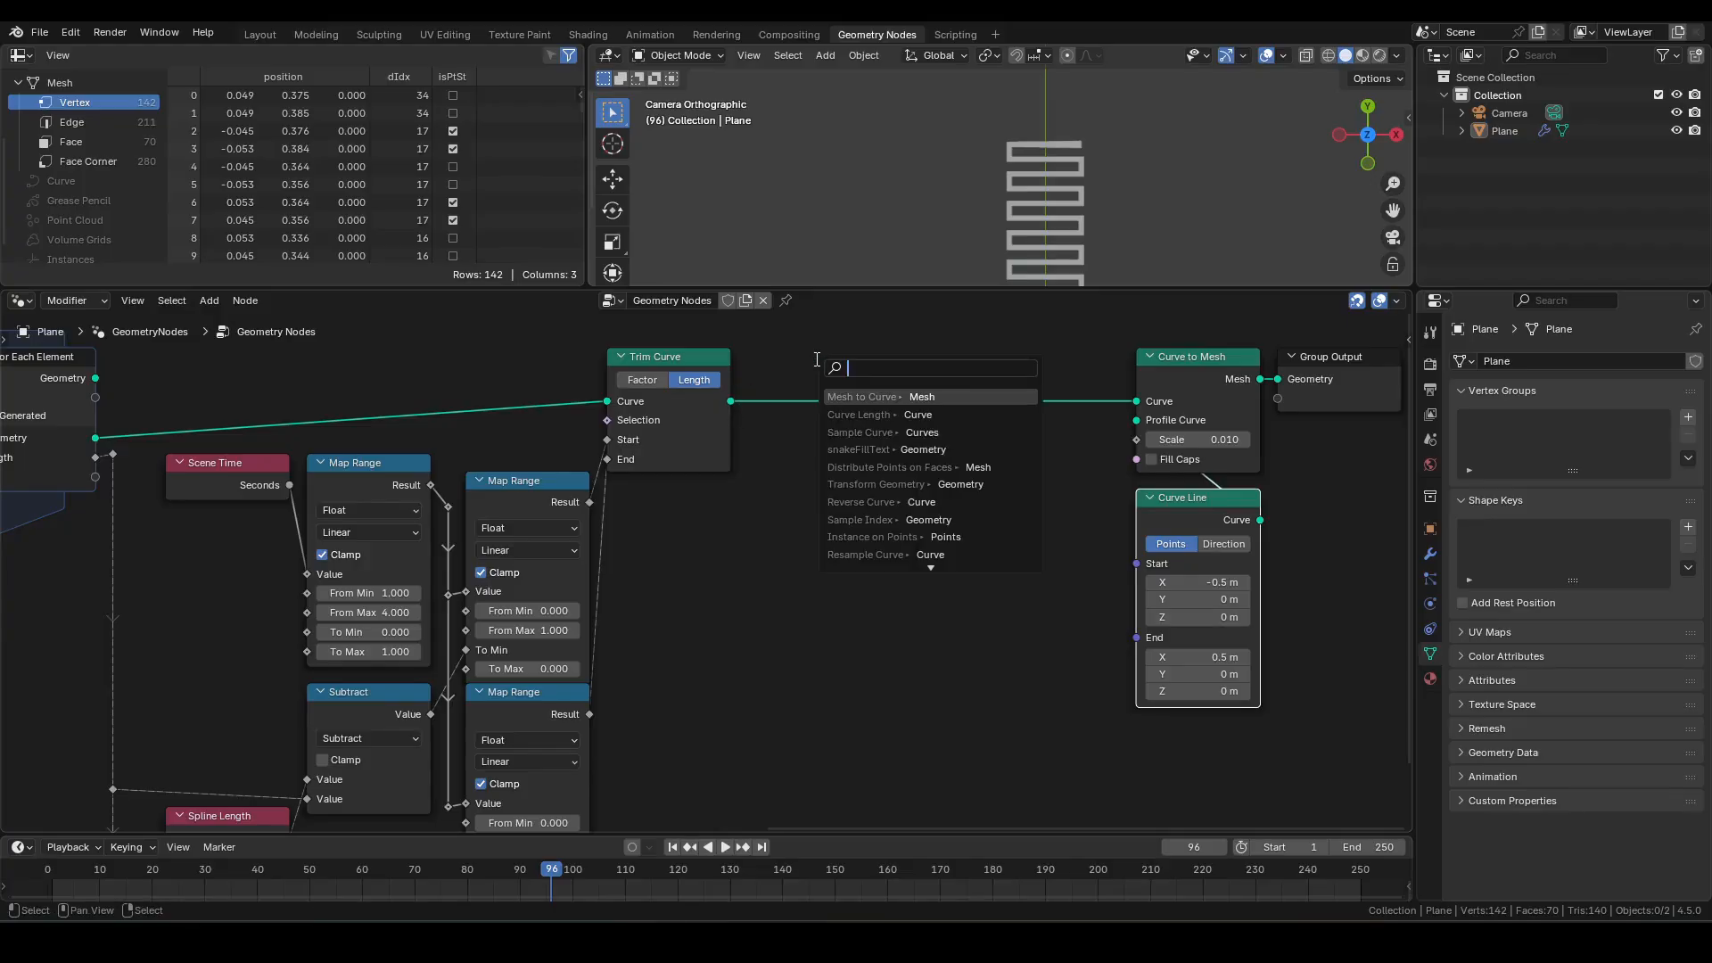
left_click(881, 400)
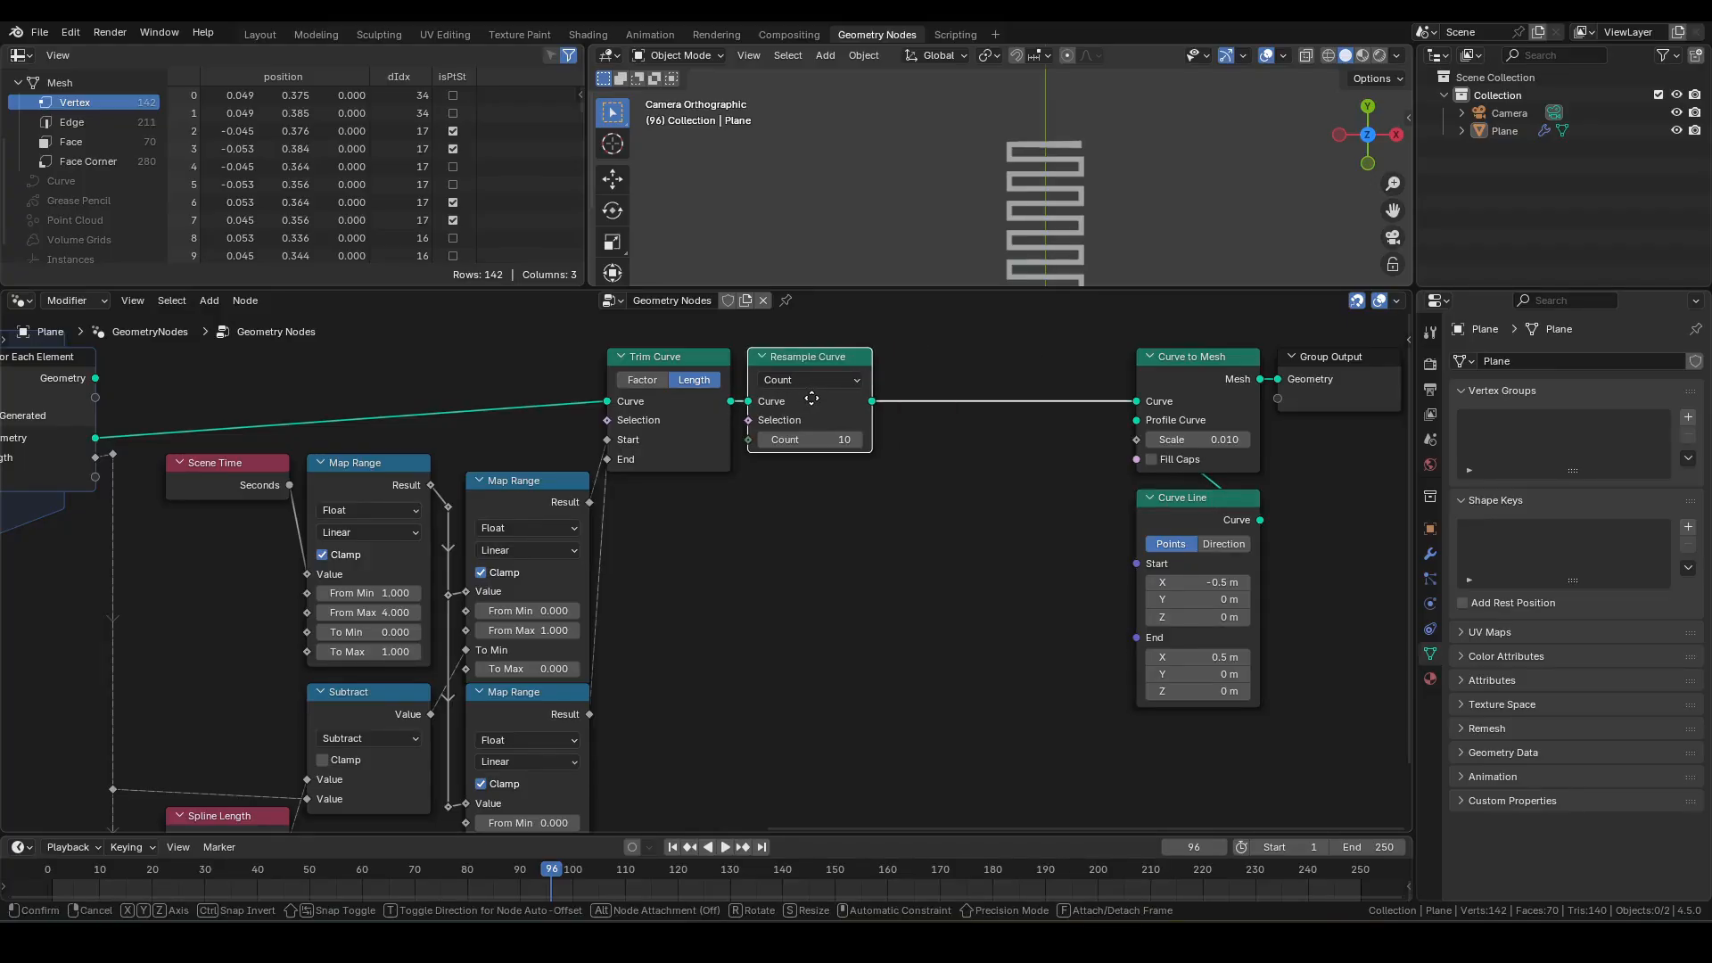
left_click(808, 398)
left_click(807, 380)
left_click(797, 463)
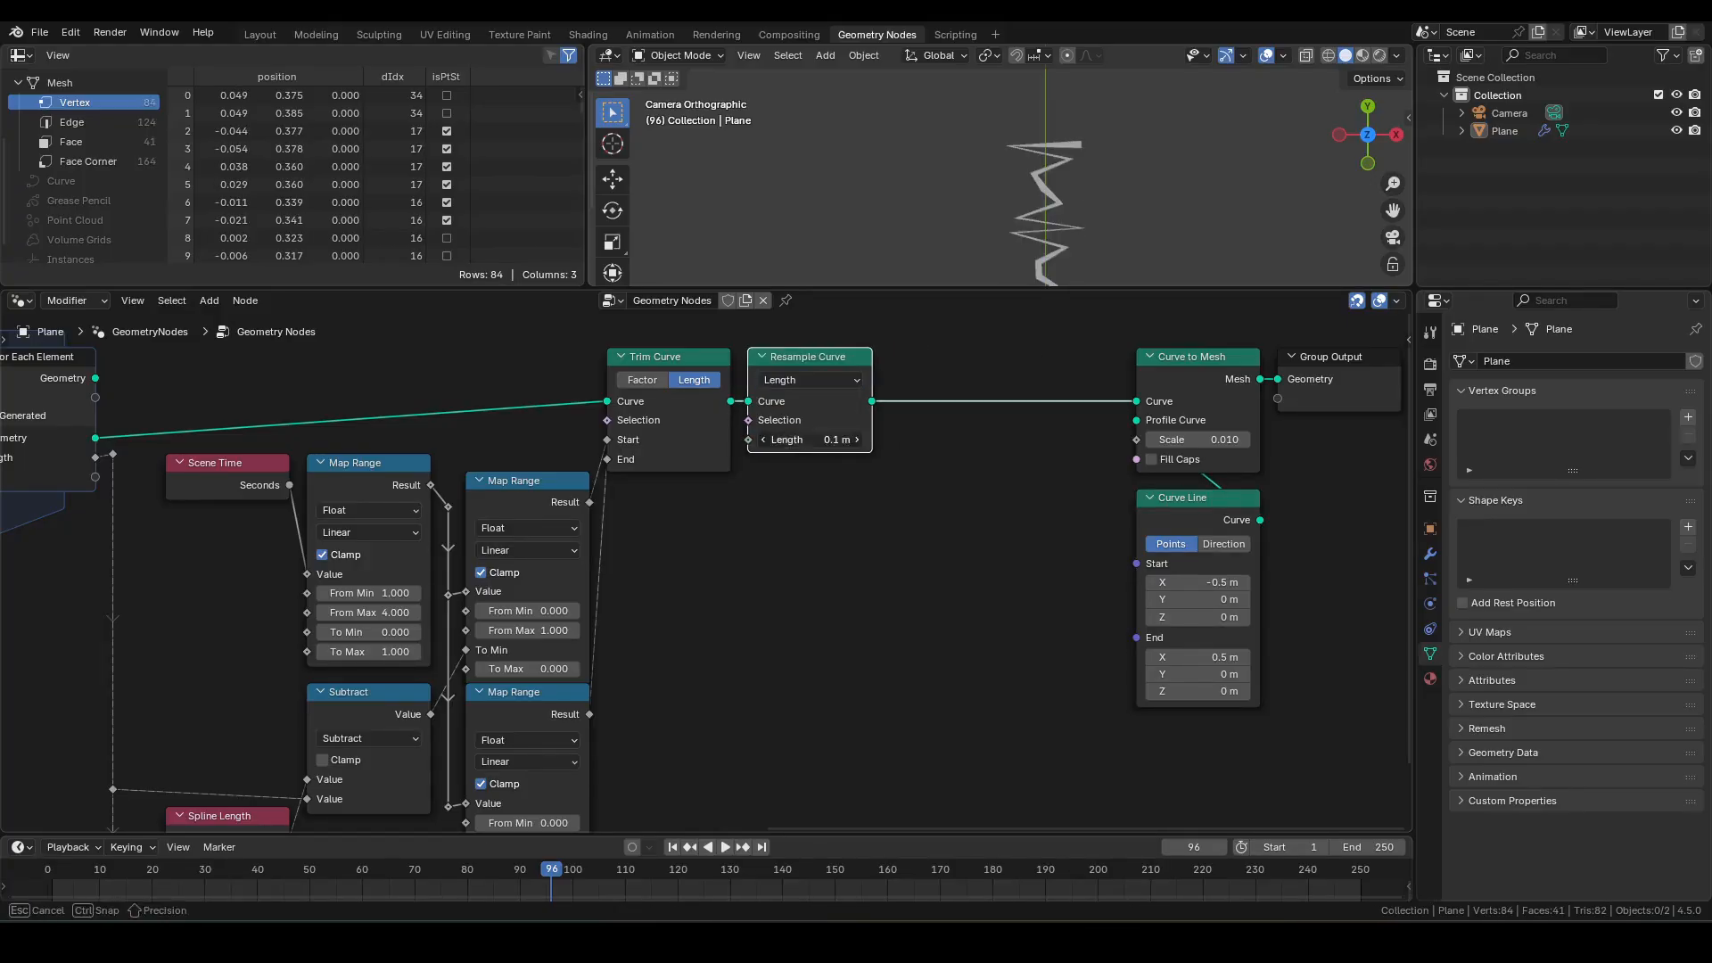
left_click(811, 438)
key("Return")
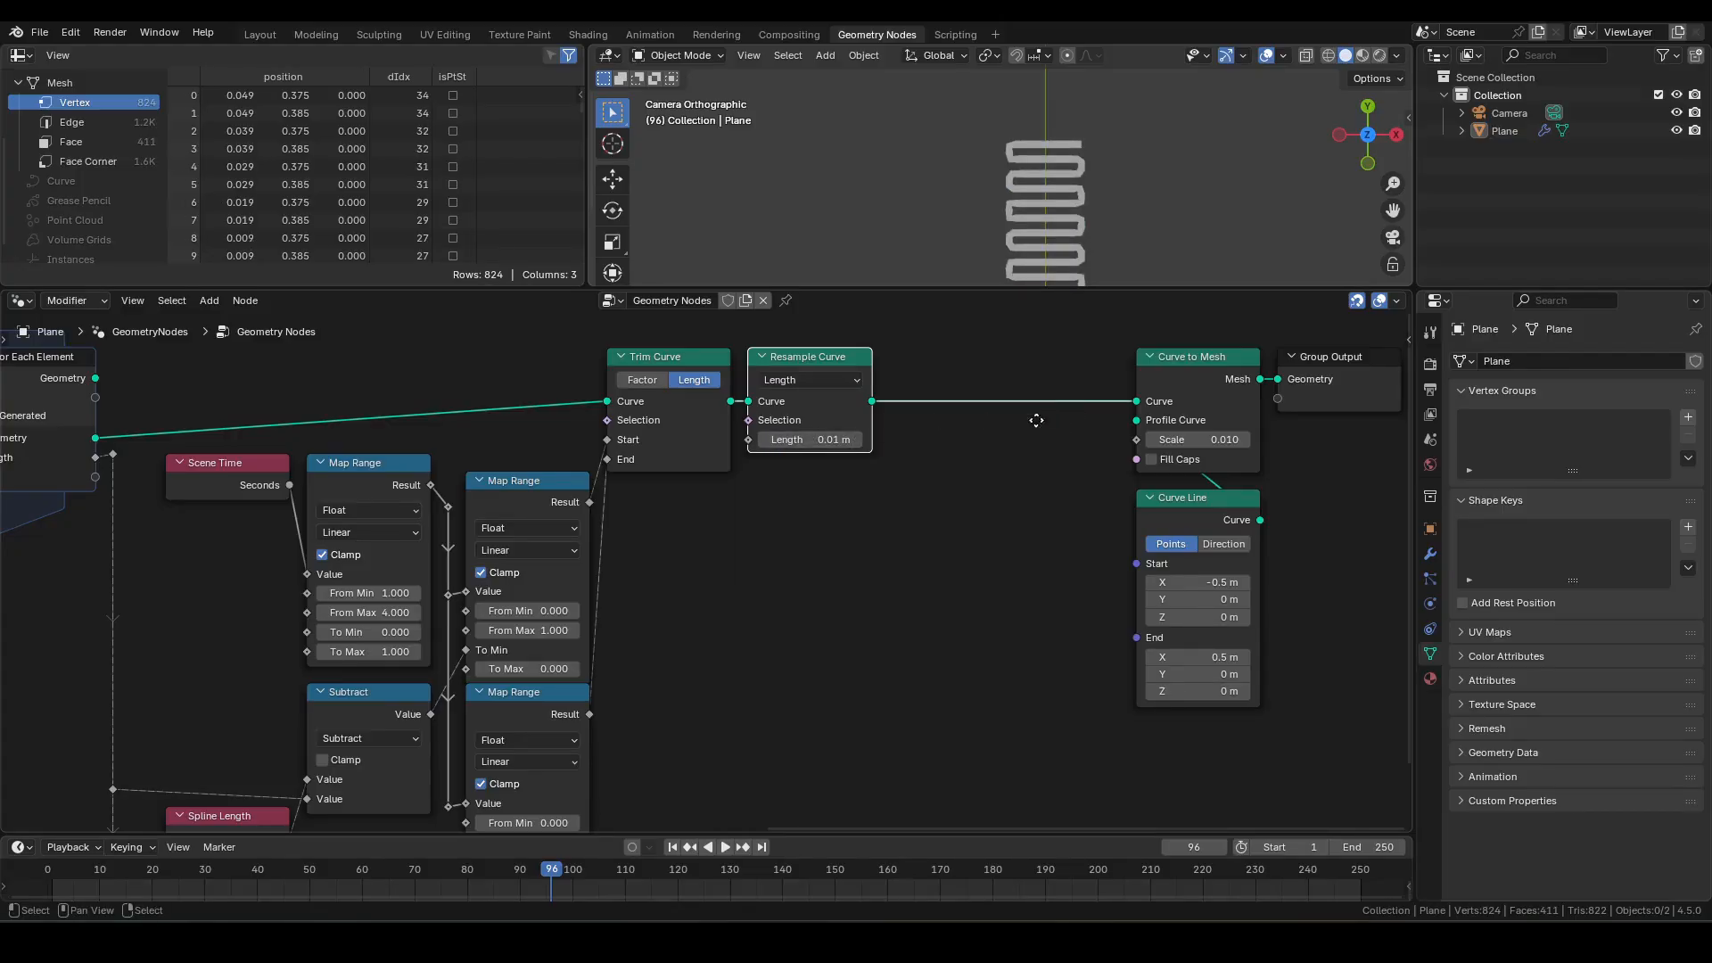
middle_click_drag(914, 402, 779, 451)
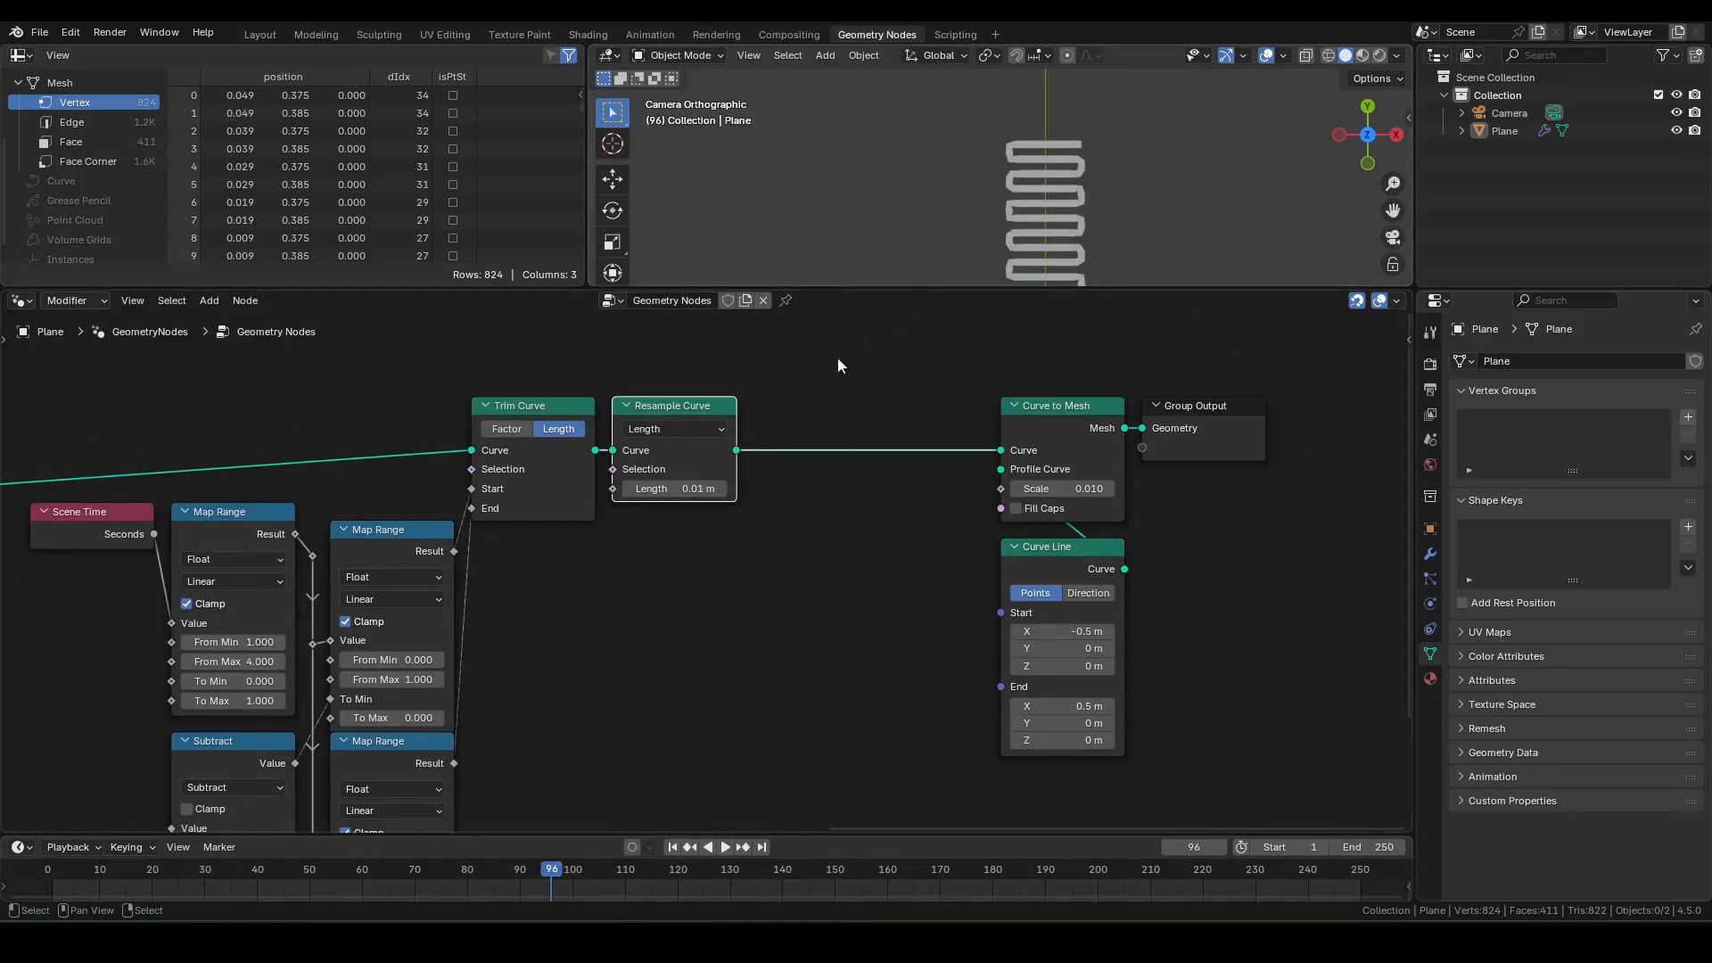
- Insert a Set Spline Type node between Resample Curve and Curve to Mesh and set it to NURBS
left_click_drag(739, 449, 792, 411)
type("sst")
key("Return")
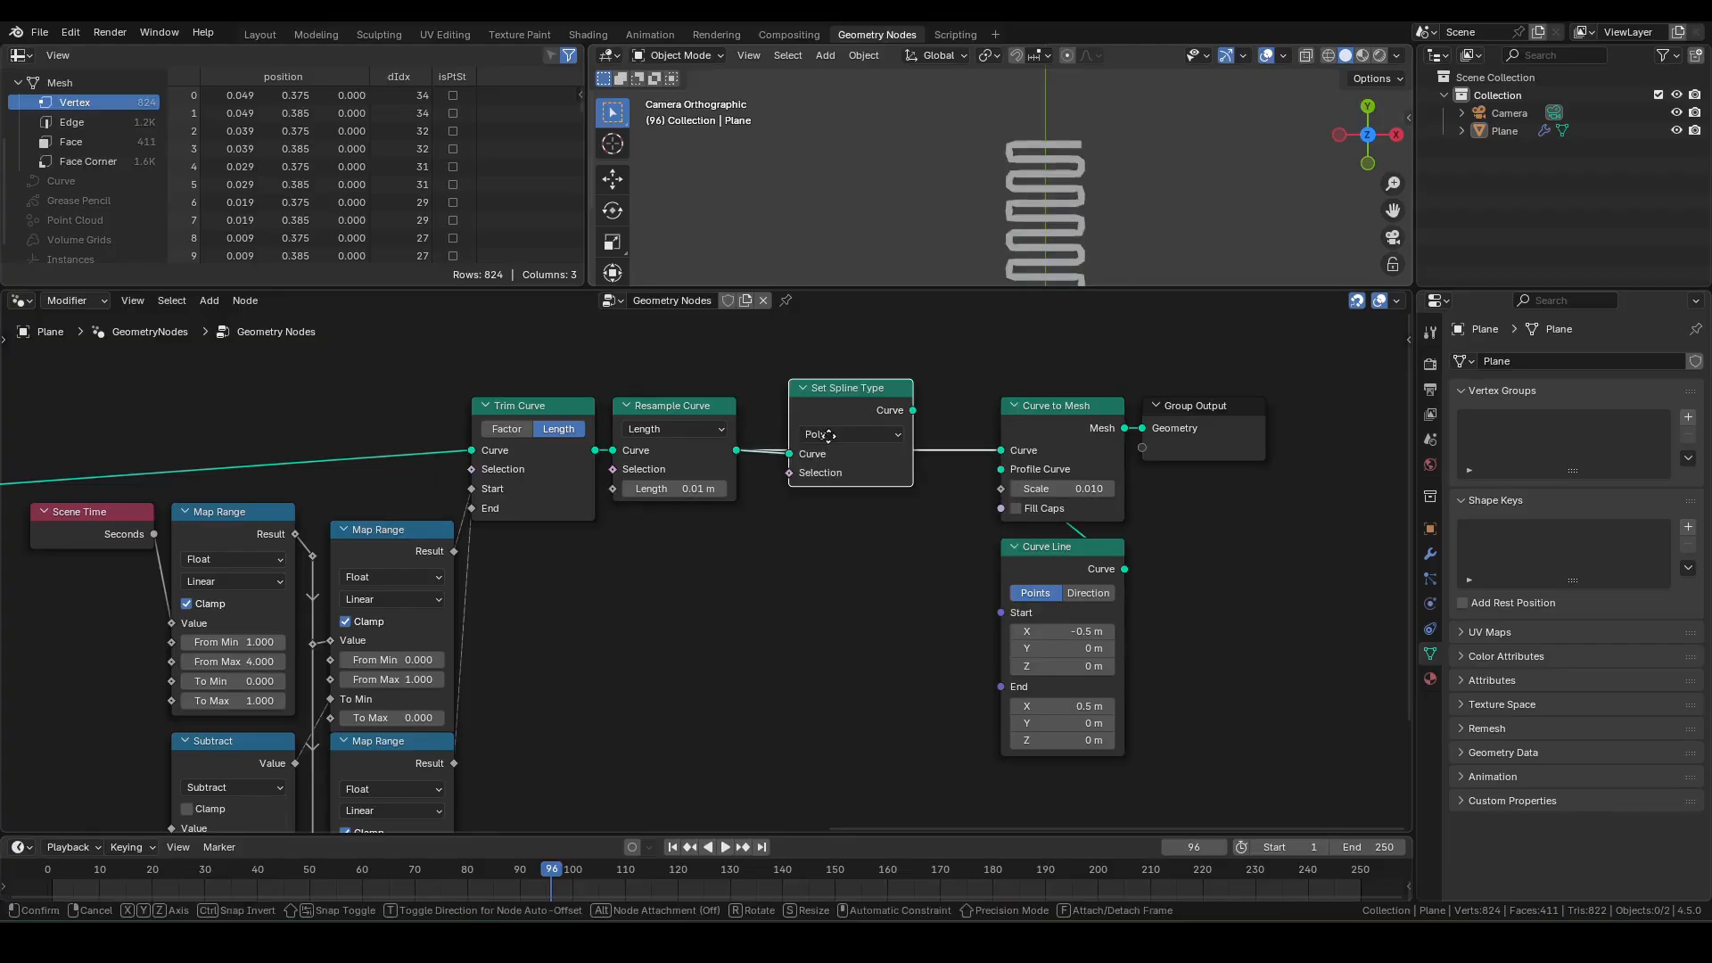
left_click(799, 441)
left_click(802, 451)
left_click(813, 553)
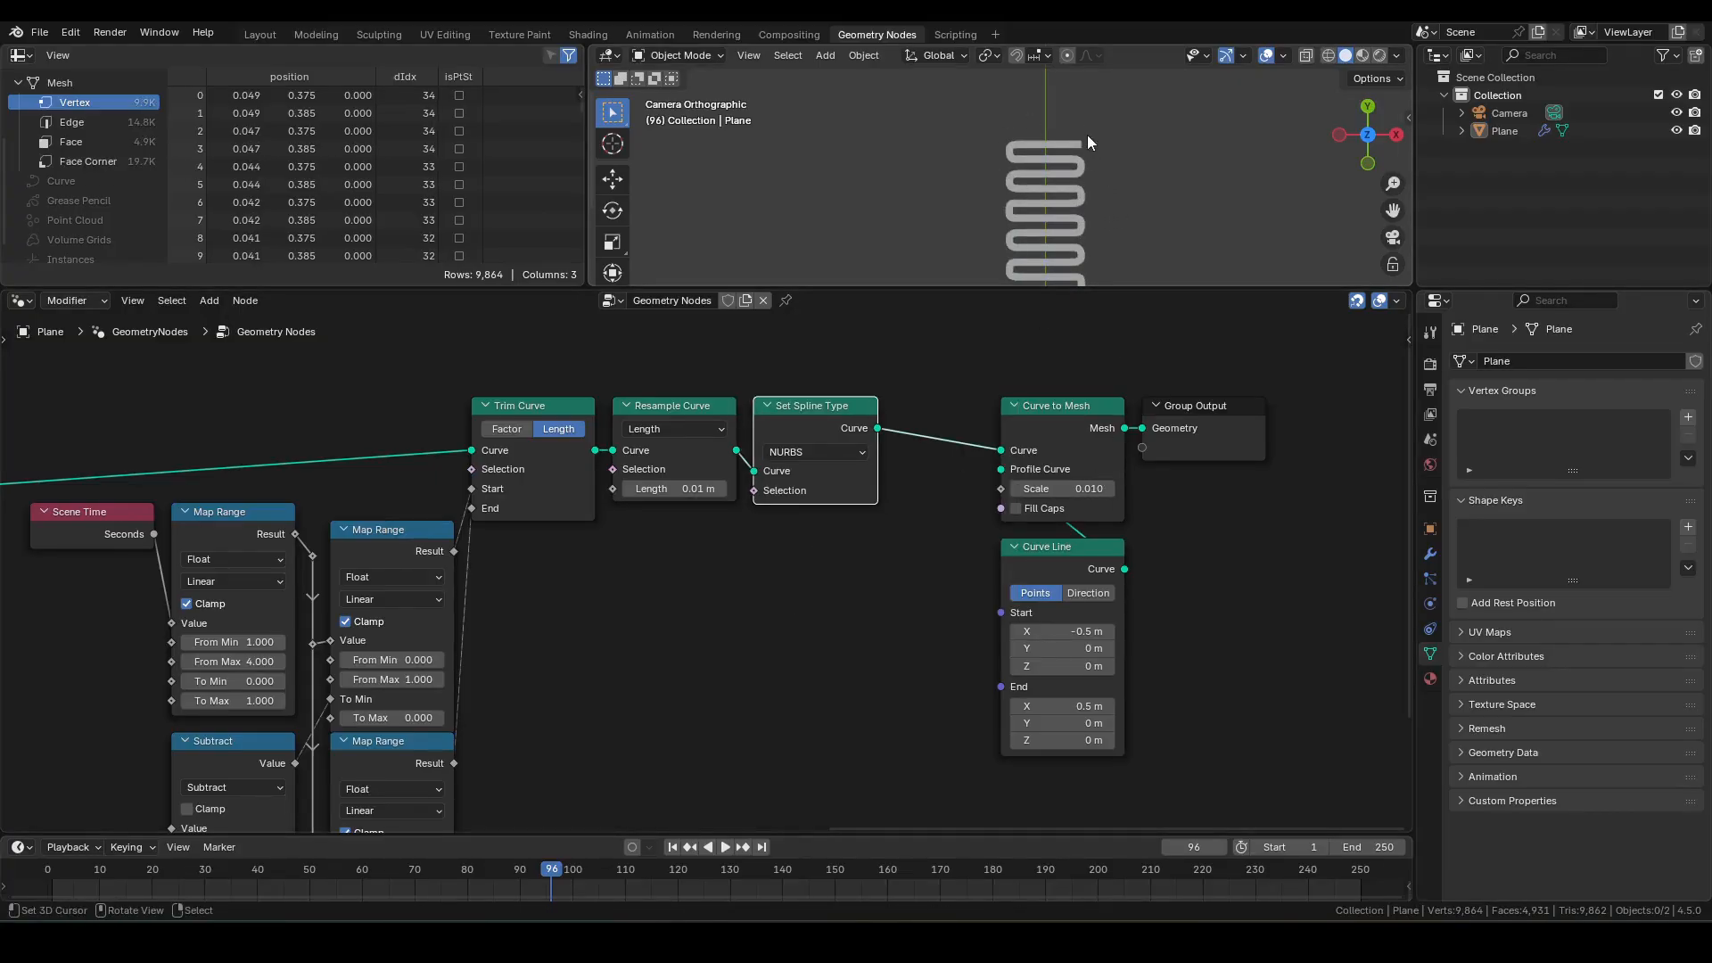
- Move the Curve to Mesh, Curve Line and Group Output nodes horizontally to sit right beside Set Spline Type
scroll(1088, 135, "down", 6)
left_click_drag(1002, 364, 1208, 704)
key("g")
key("x")
left_click(1102, 704)
- Play the animation from the first frame to check the smoothed curve's motion
scroll(785, 686, "down", 3)
middle_click_drag(784, 687, 1214, 619)
key("shift+Left")
key("space")
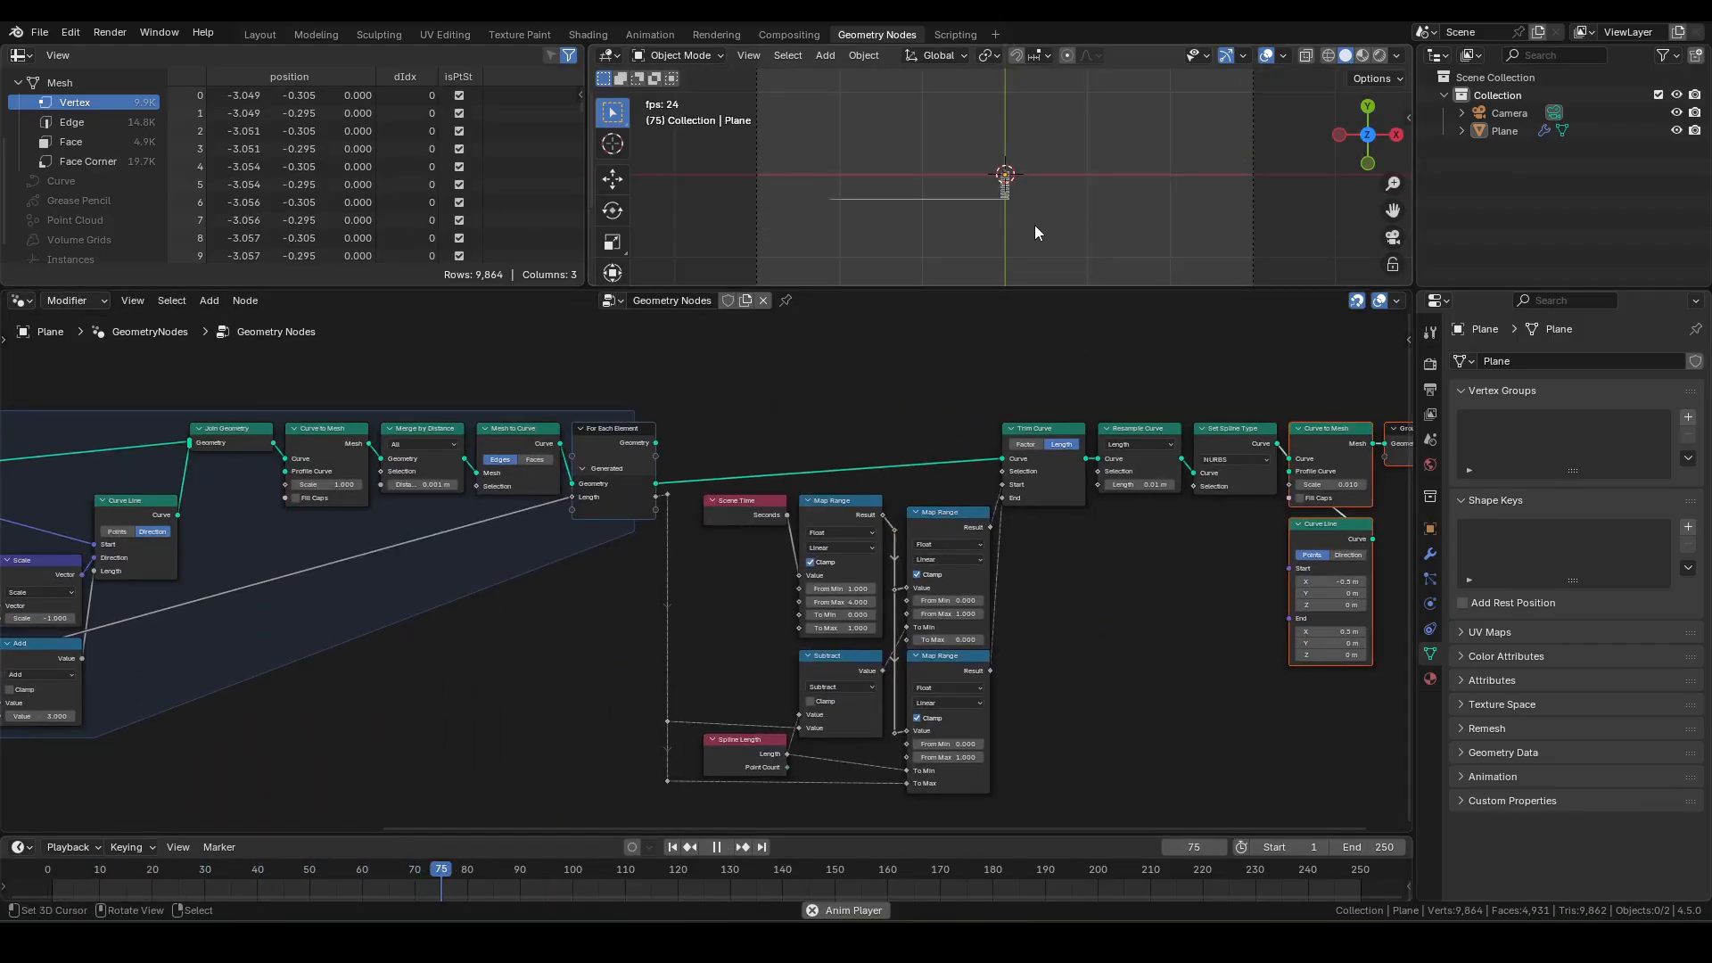
key("space")
scroll(1034, 225, "up", 2)
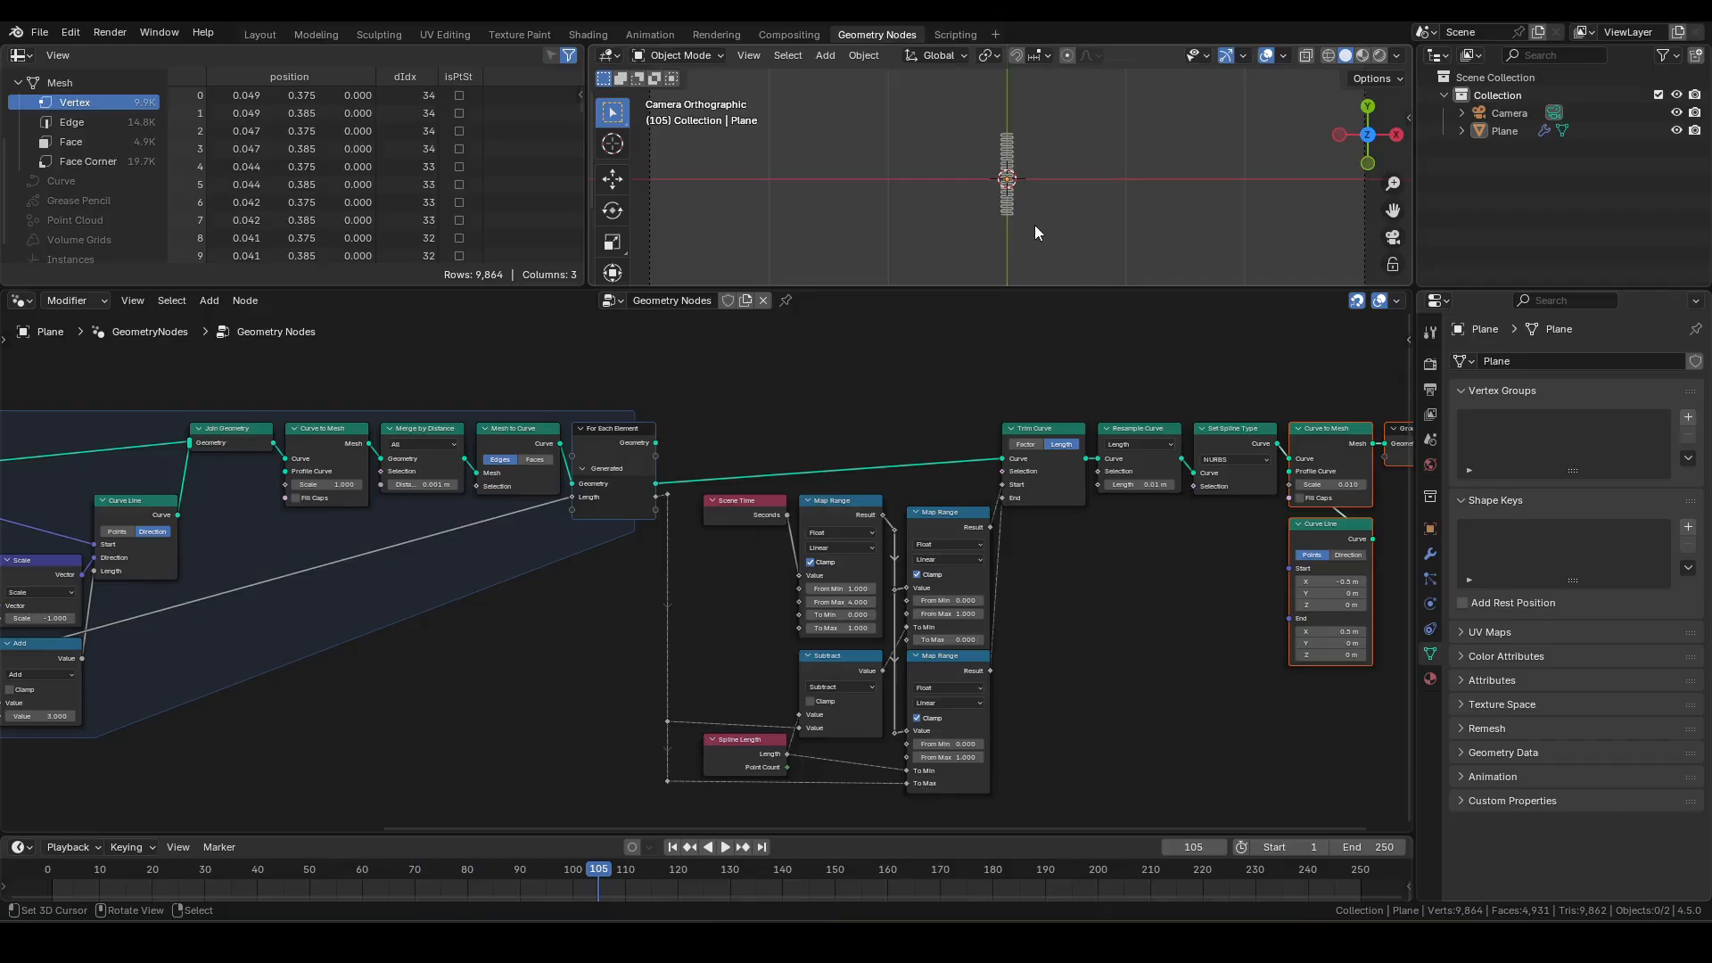
- Change the text in the String node to "test"
middle_click_drag(669, 612, 819, 612)
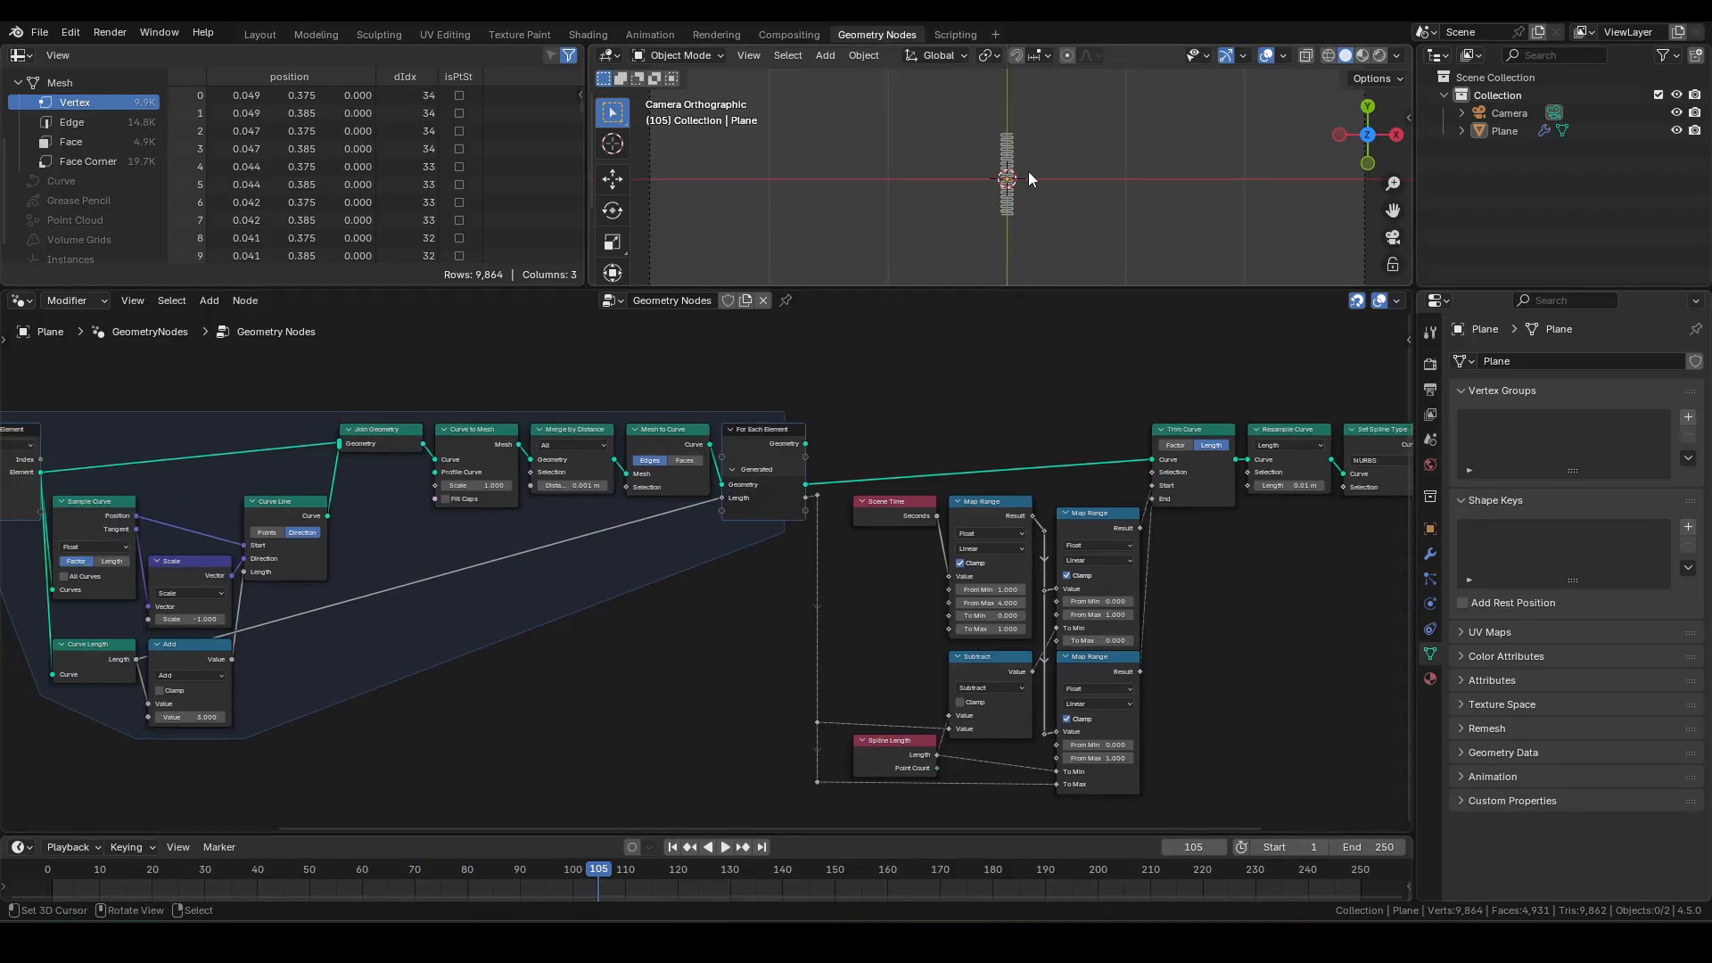
scroll(1029, 171, "up", 2)
middle_click_drag(490, 566, 157, 633)
scroll(769, 627, "up", 9)
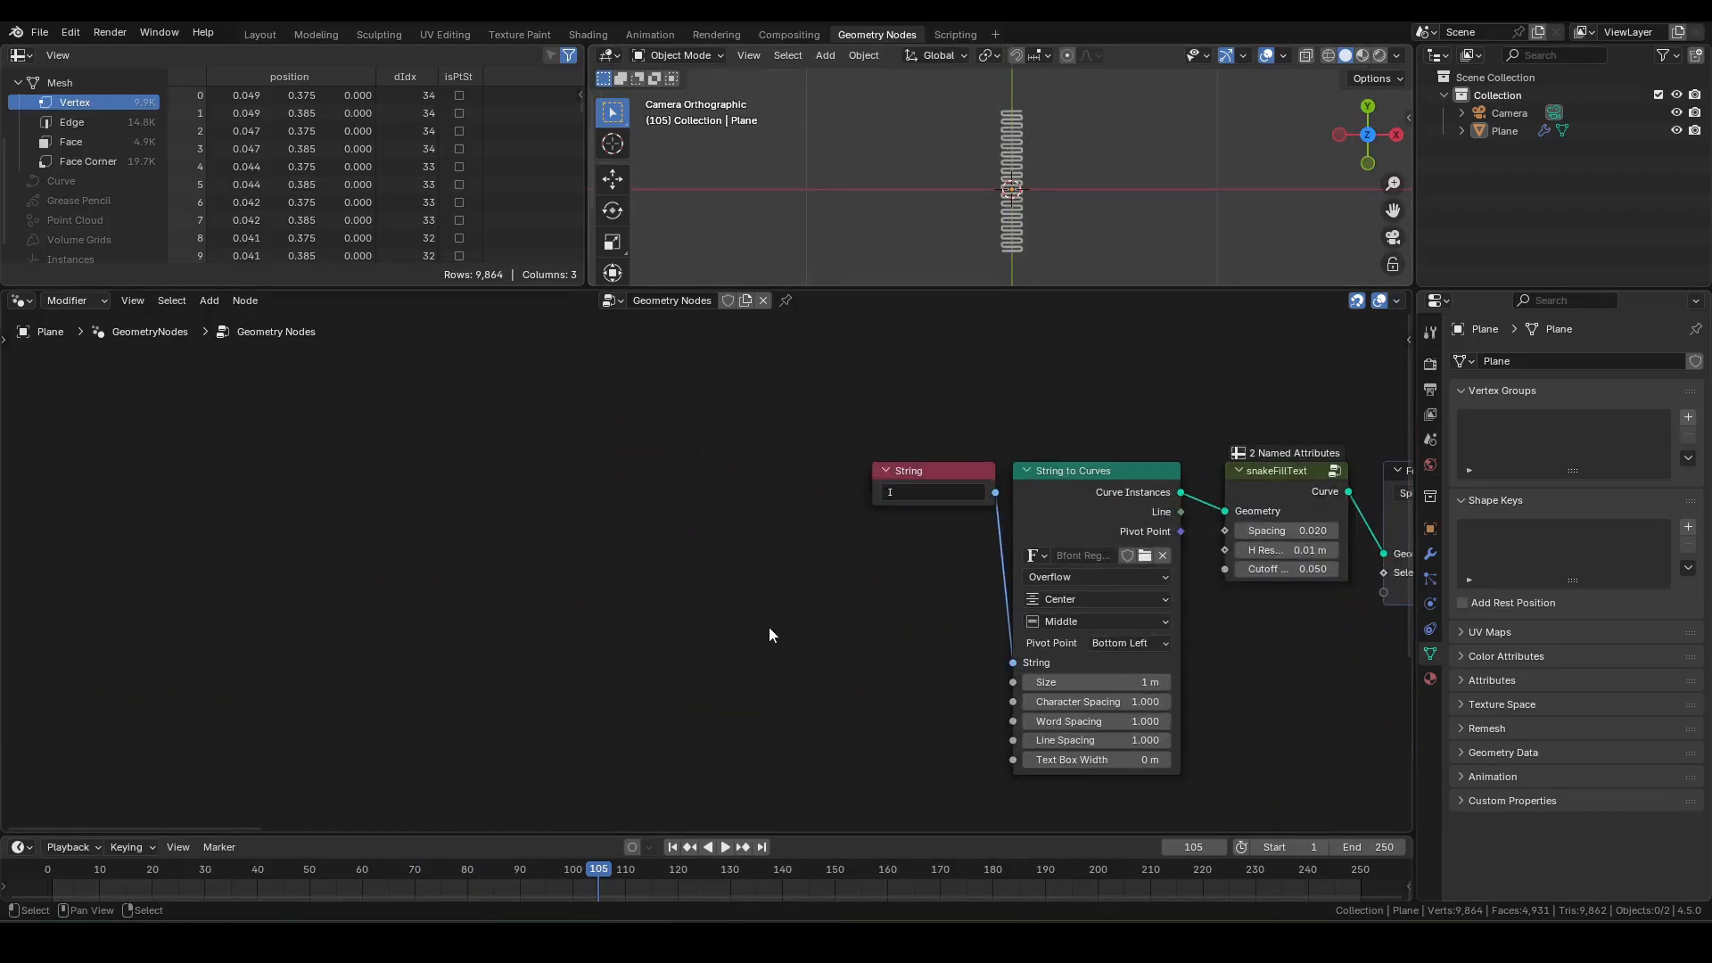
middle_click_drag(859, 578, 648, 594)
left_click(768, 473)
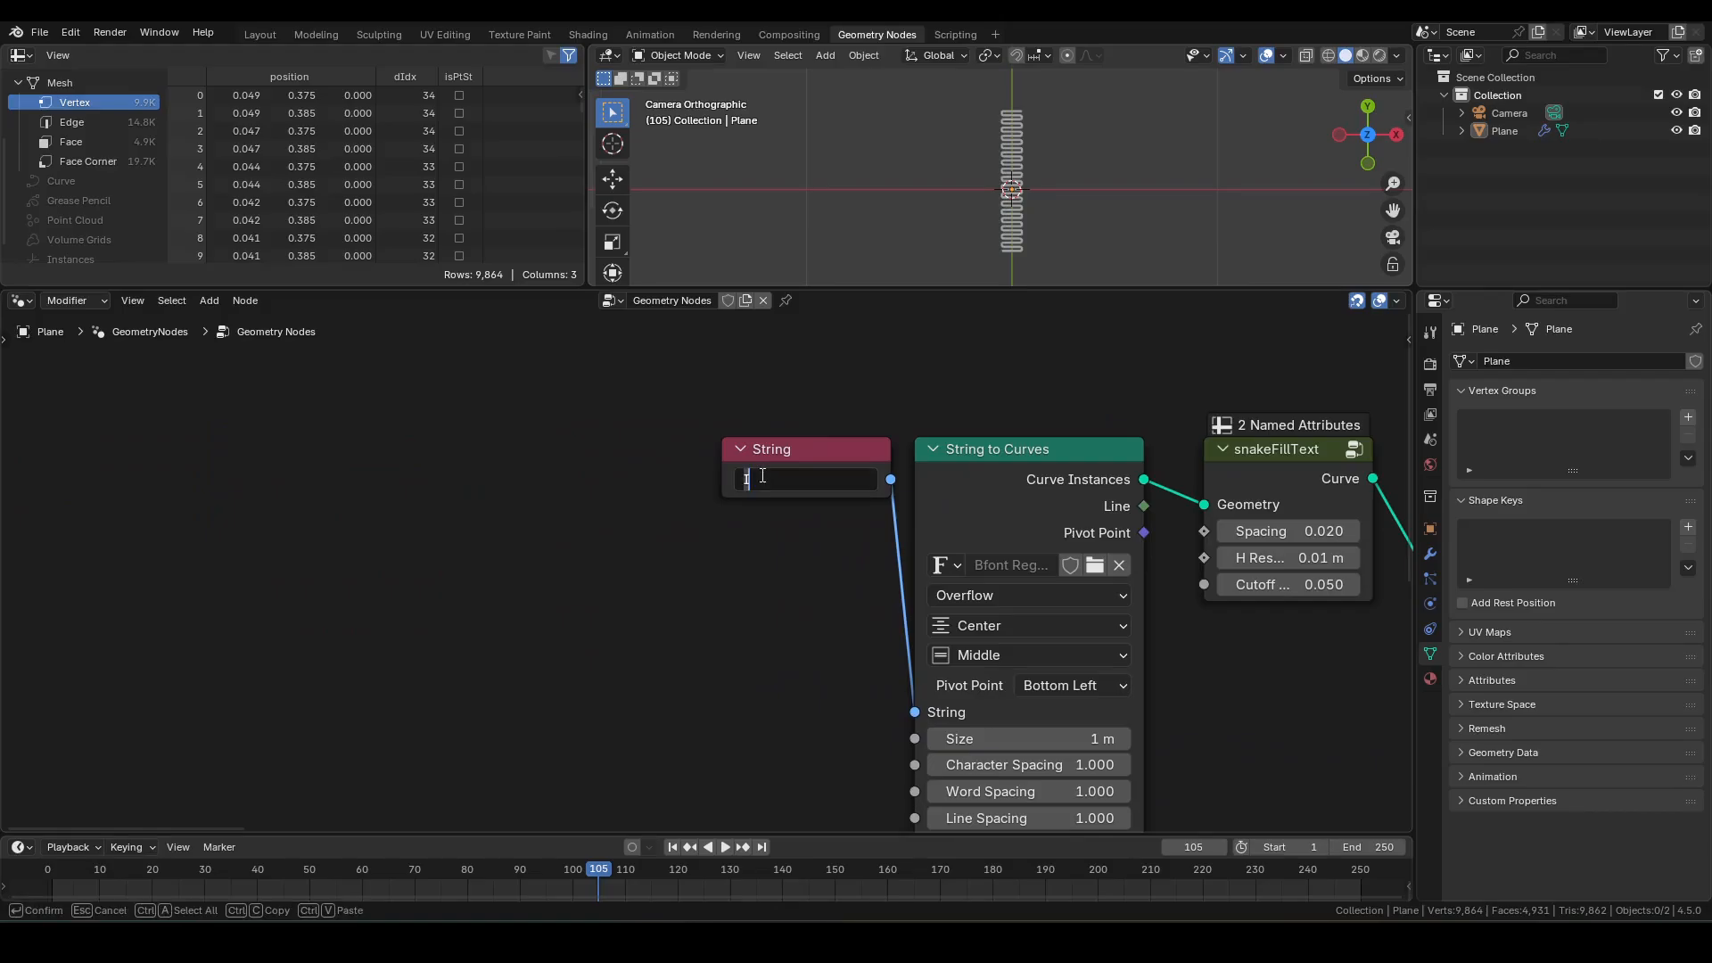
type("test")
key("Return")
- Play the animation of the new word from the start and inspect the finished letters up close
key("shift+Left")
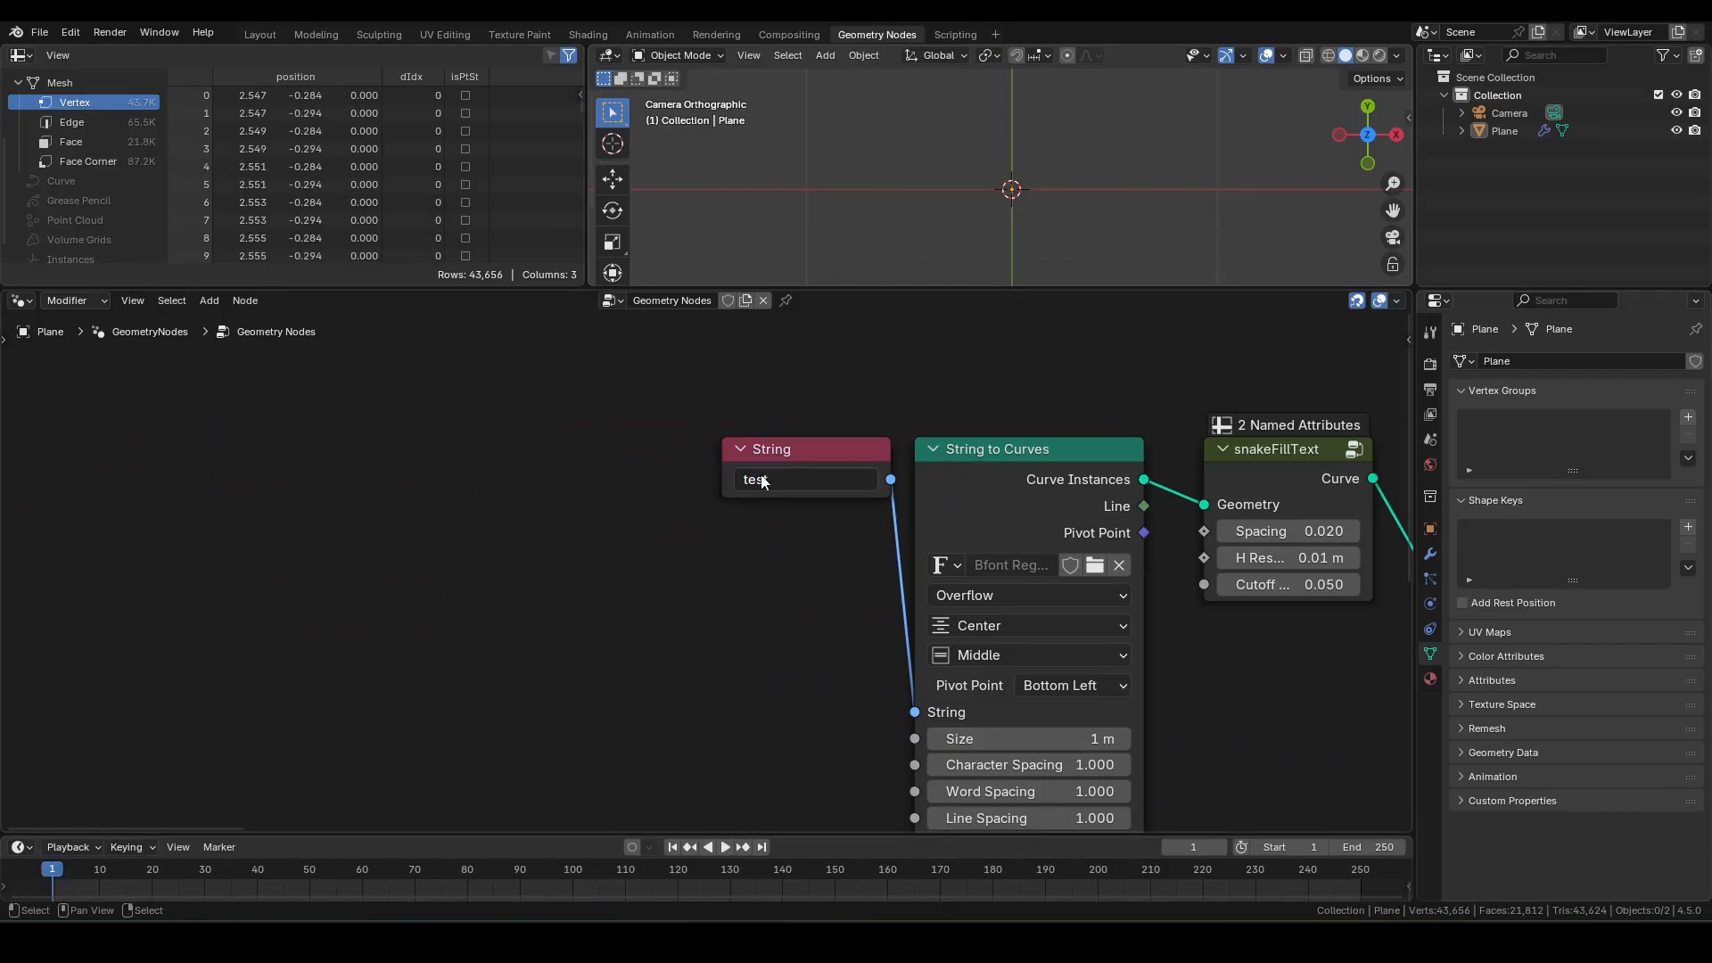
scroll(925, 200, "up", 1)
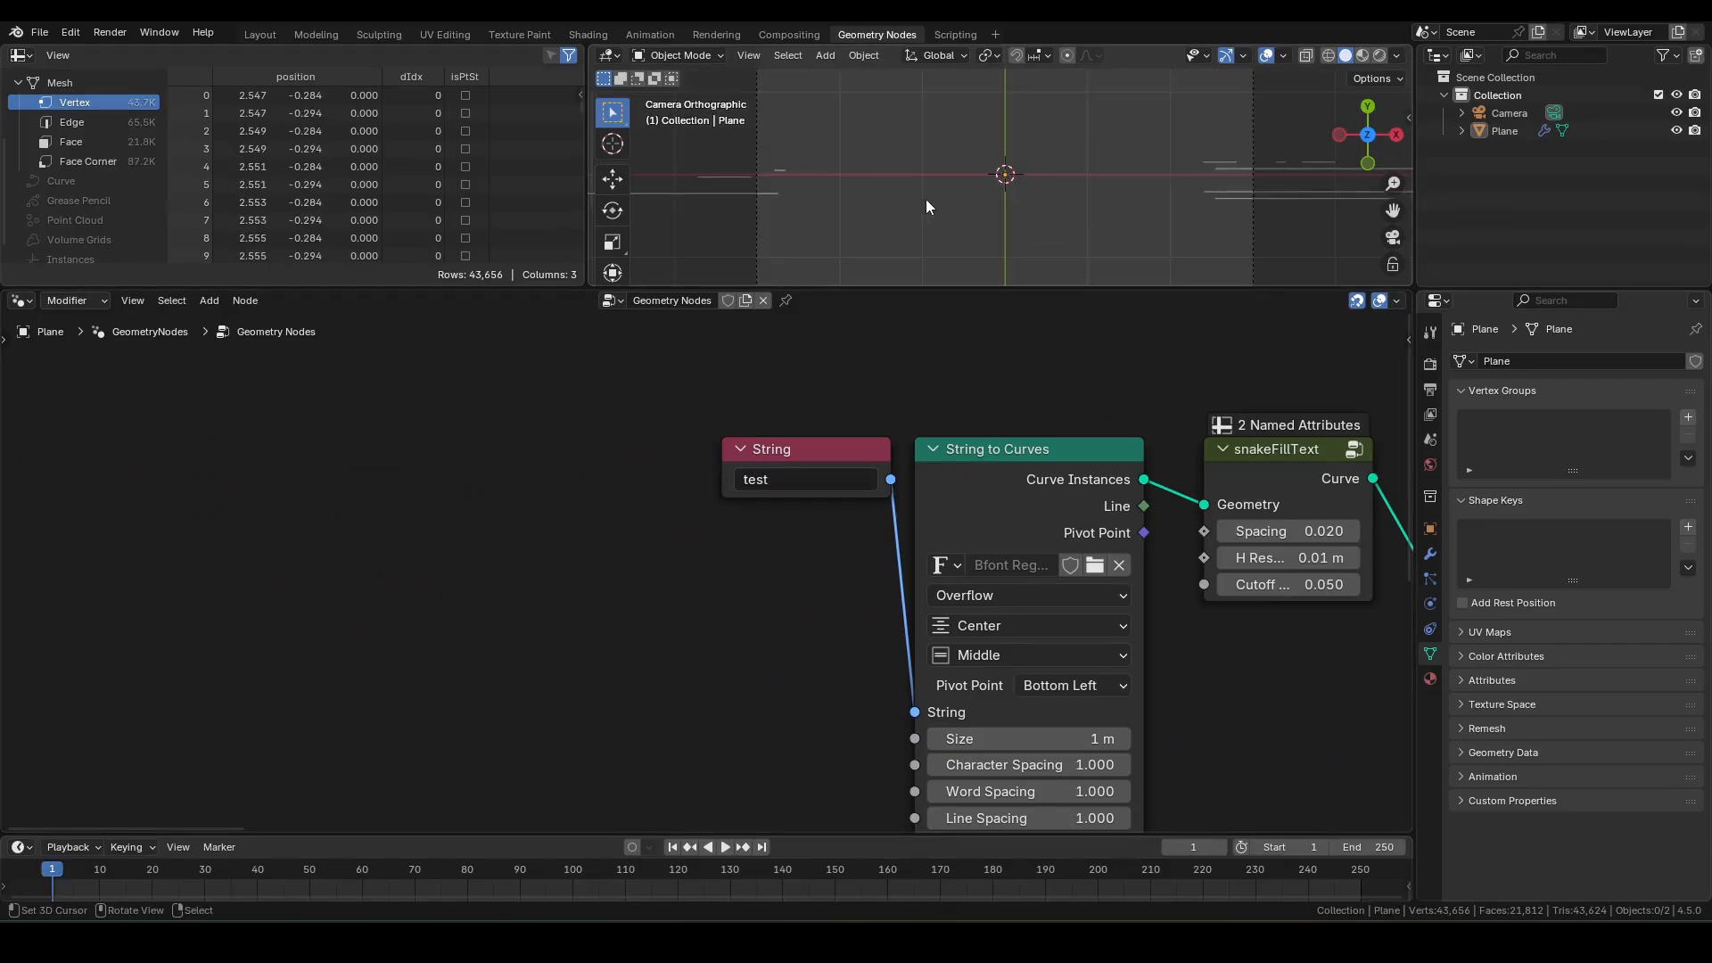
key("space")
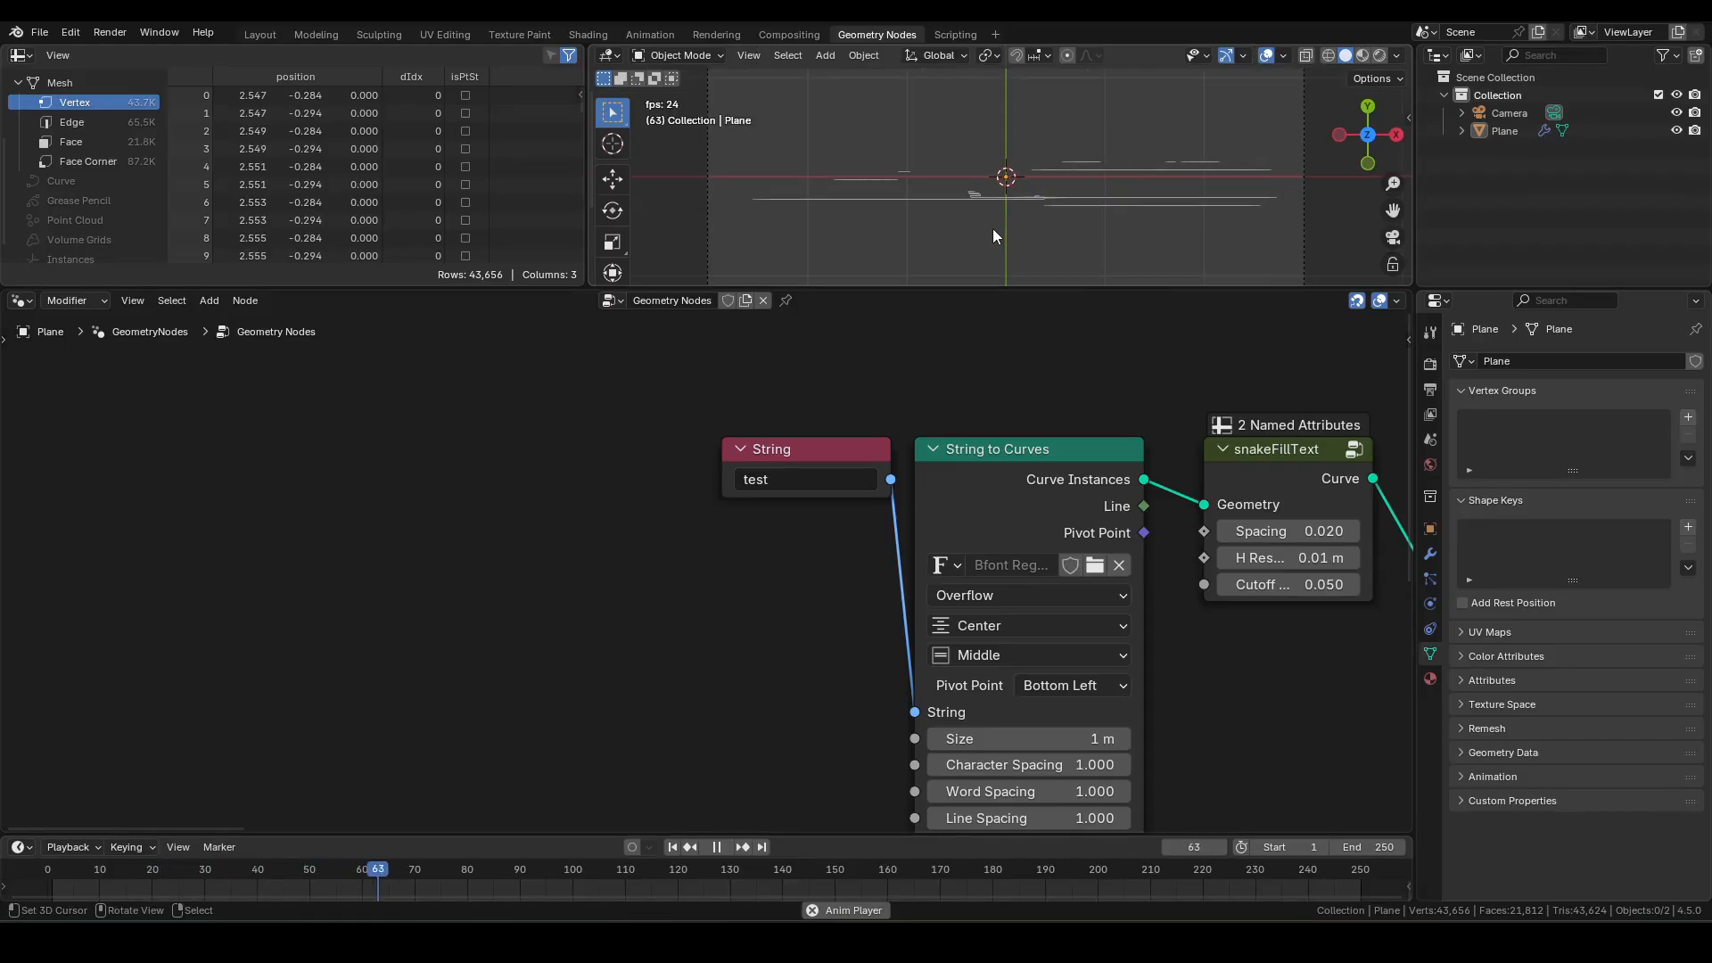
key("space")
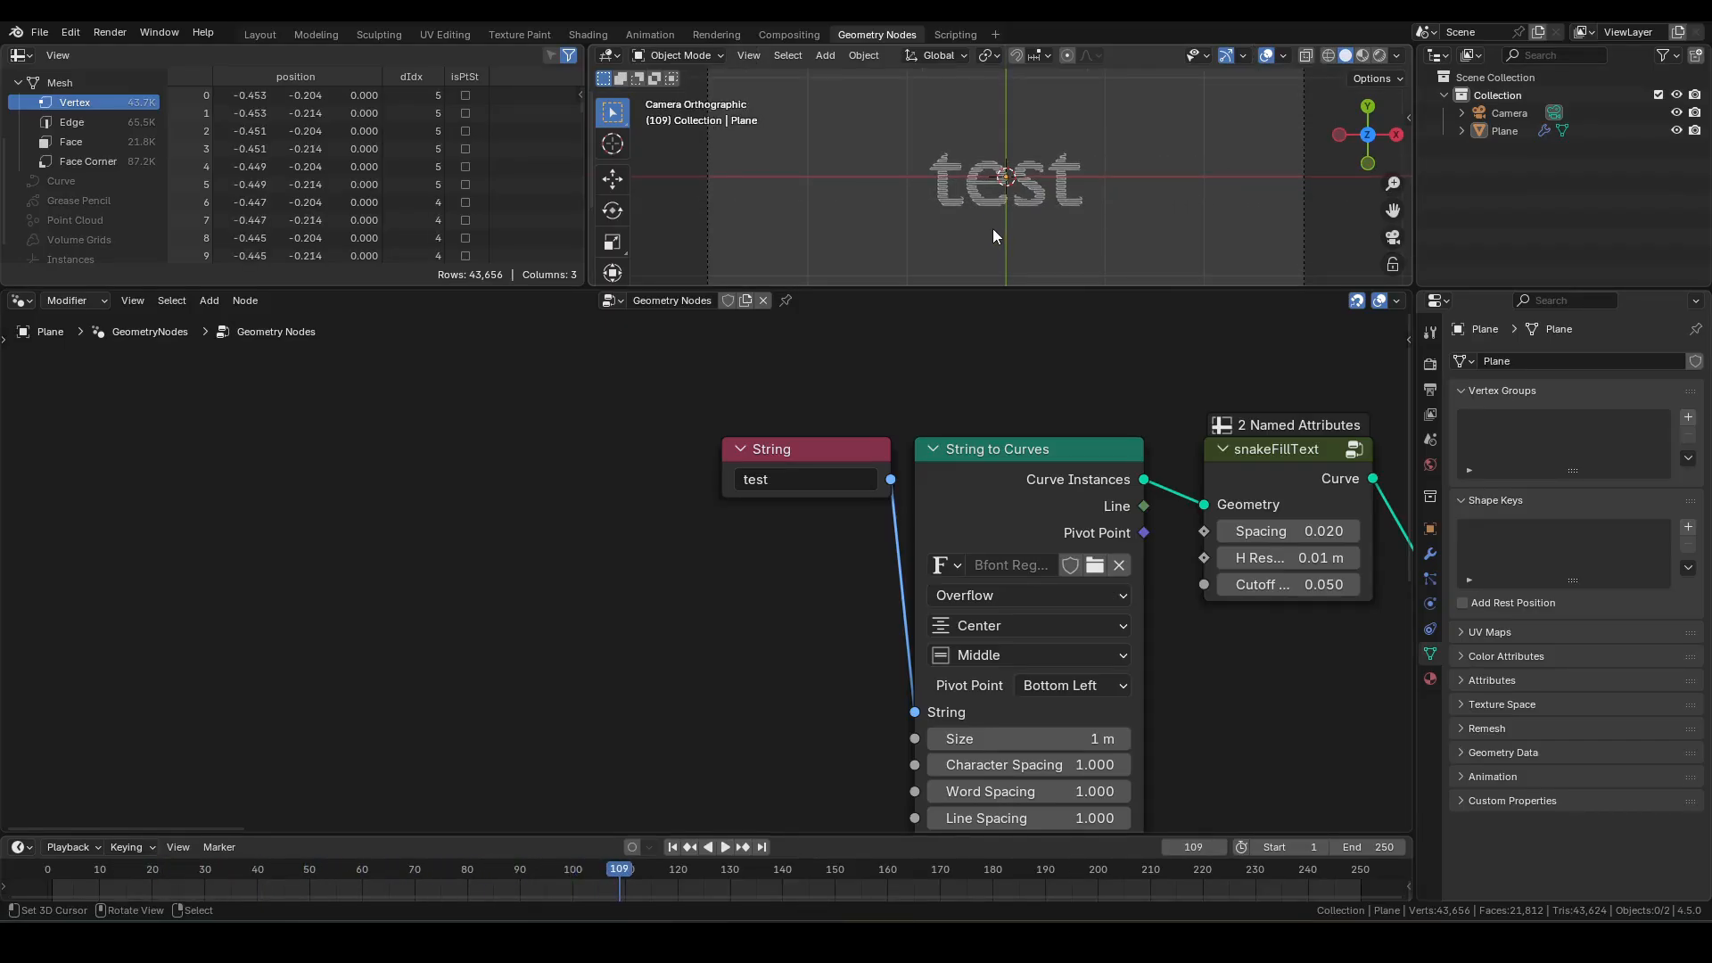
scroll(1035, 196, "up", 3)
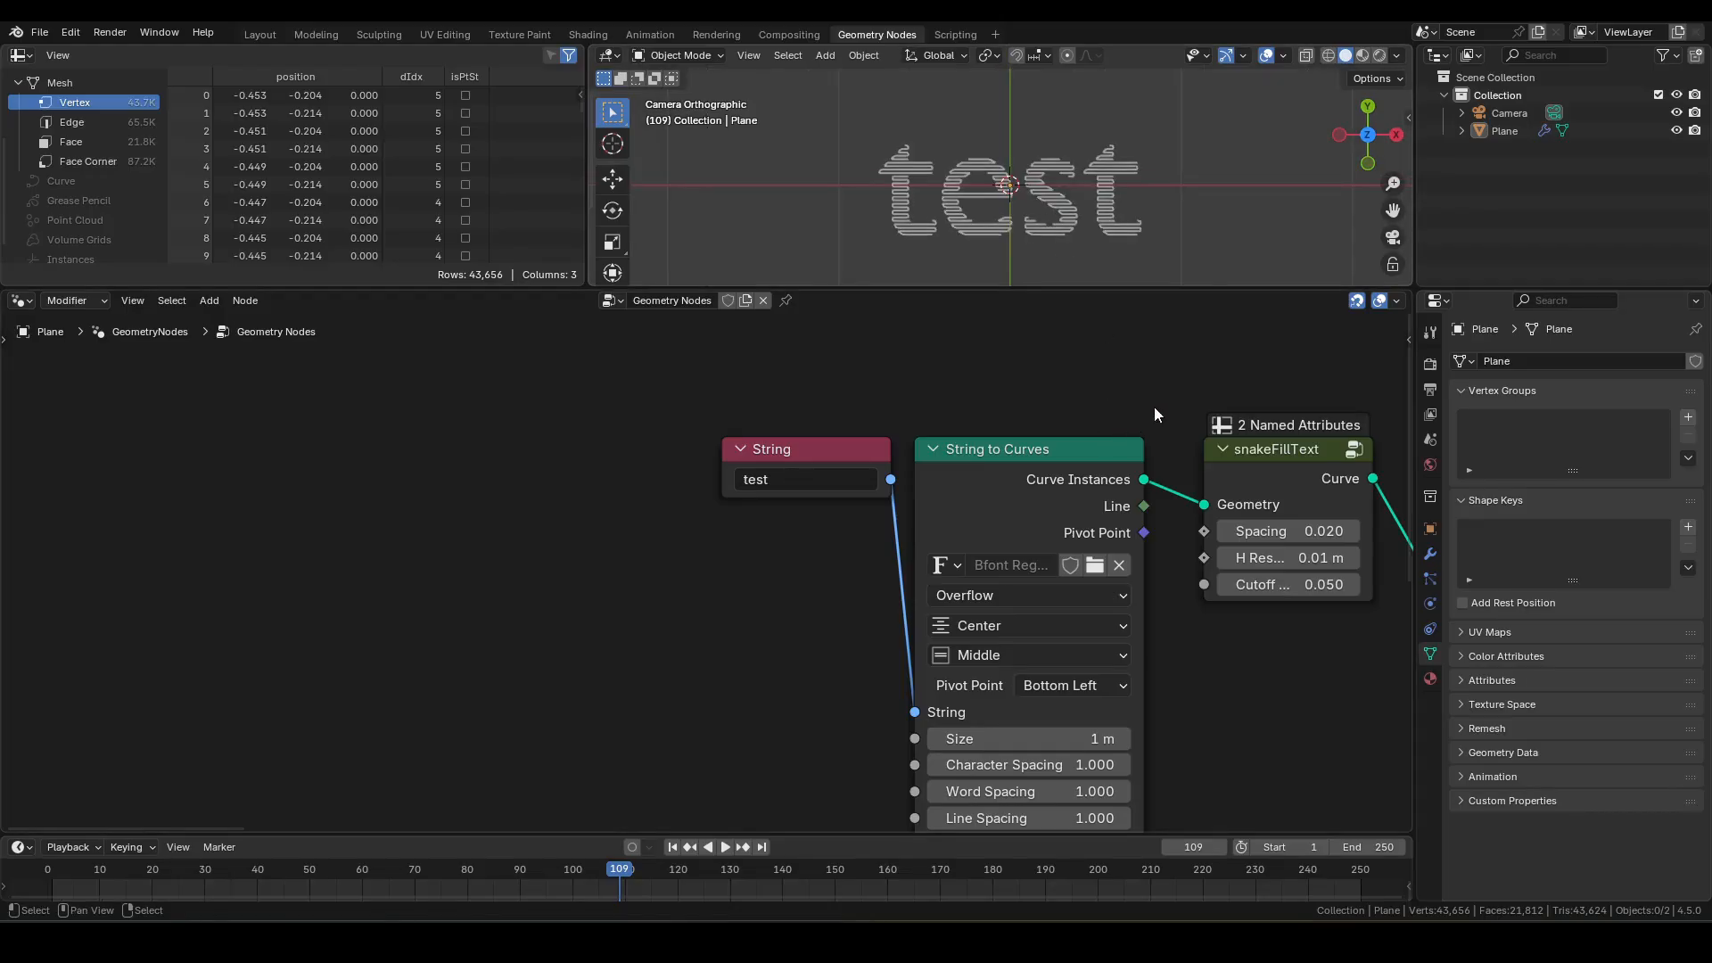
- Move Curve to Mesh, Curve Line and Group Output horizontally away from Set Spline Type to make room for more nodes
middle_click_drag(1154, 407, 314, 407)
scroll(704, 452, "down", 6)
middle_click_drag(705, 460, 574, 470)
left_click(998, 521)
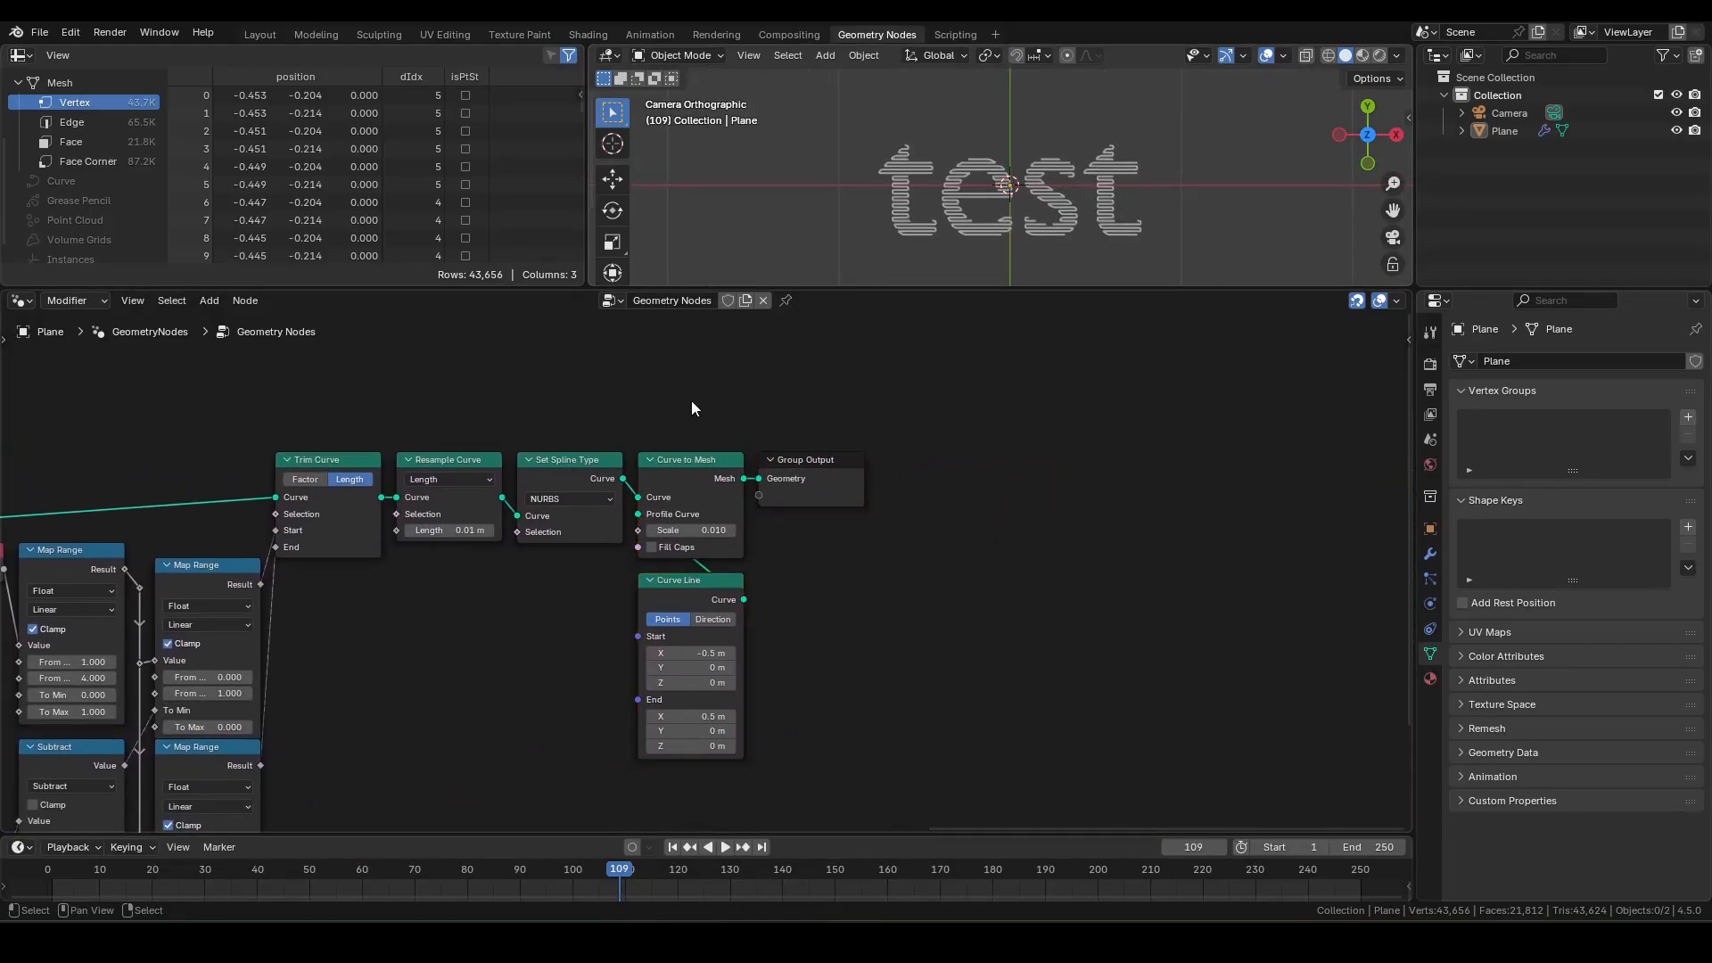
left_click_drag(667, 380, 970, 703)
key("g")
key("x")
left_click(1242, 572)
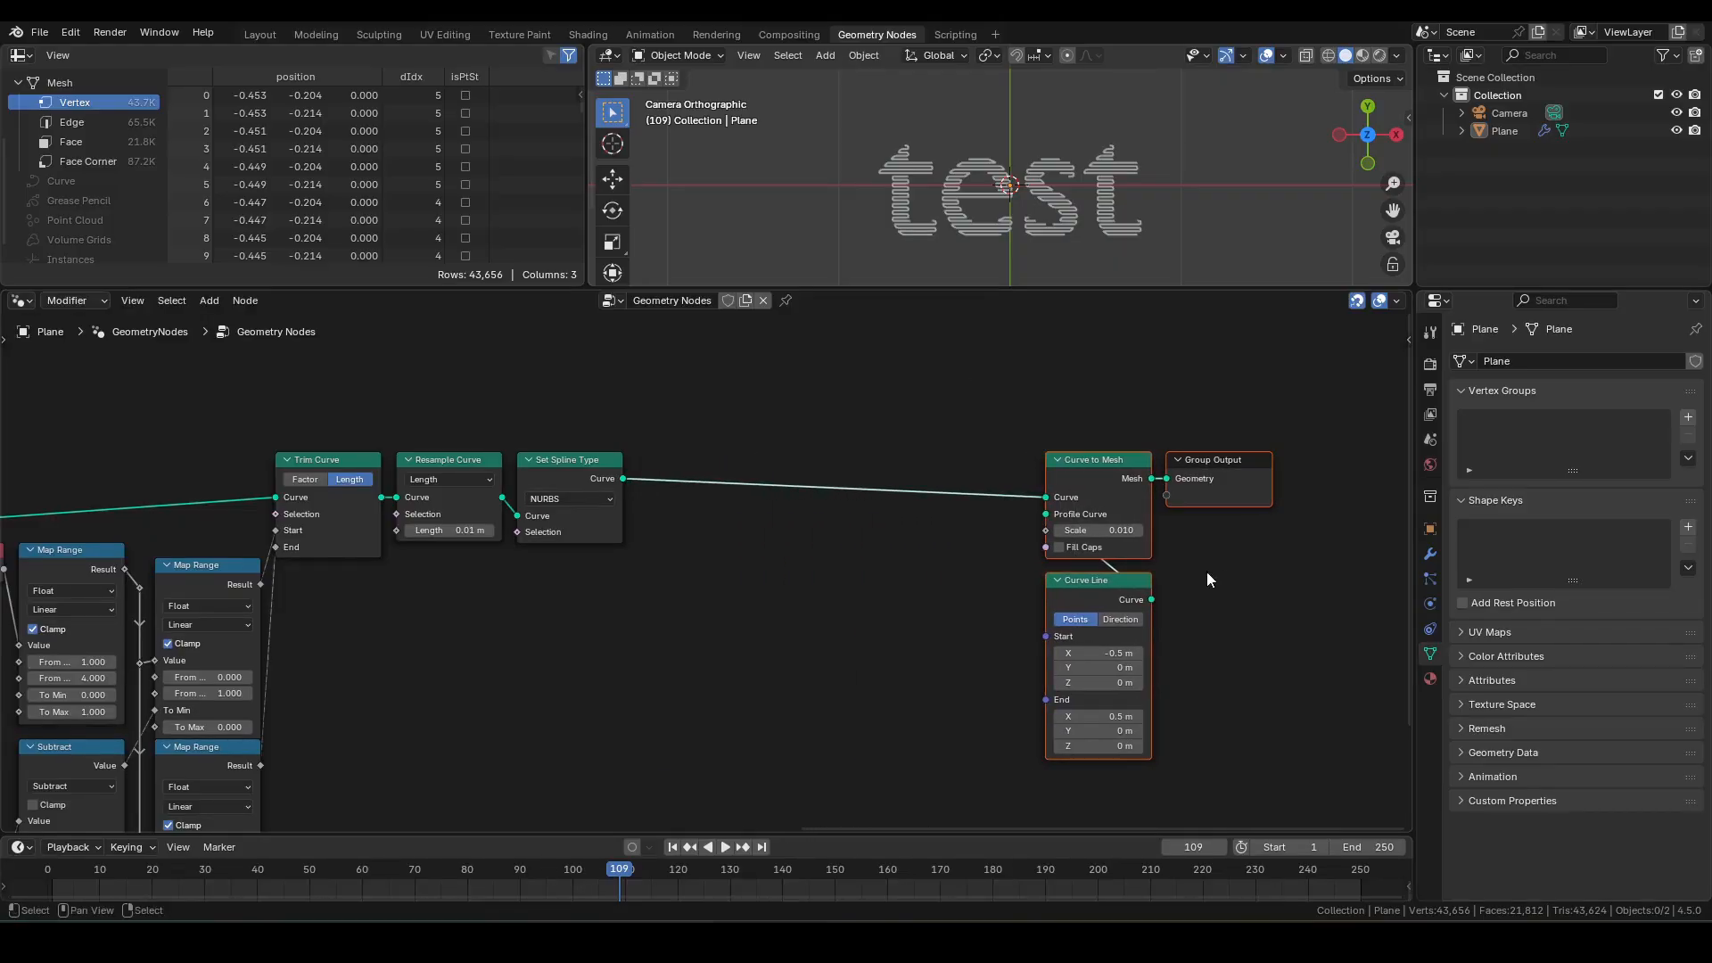
- Insert a Store Named Attribute node after Set Spline Type and name the attribute "time"
scroll(1207, 570, "up", 2)
left_click_drag(484, 490, 568, 441)
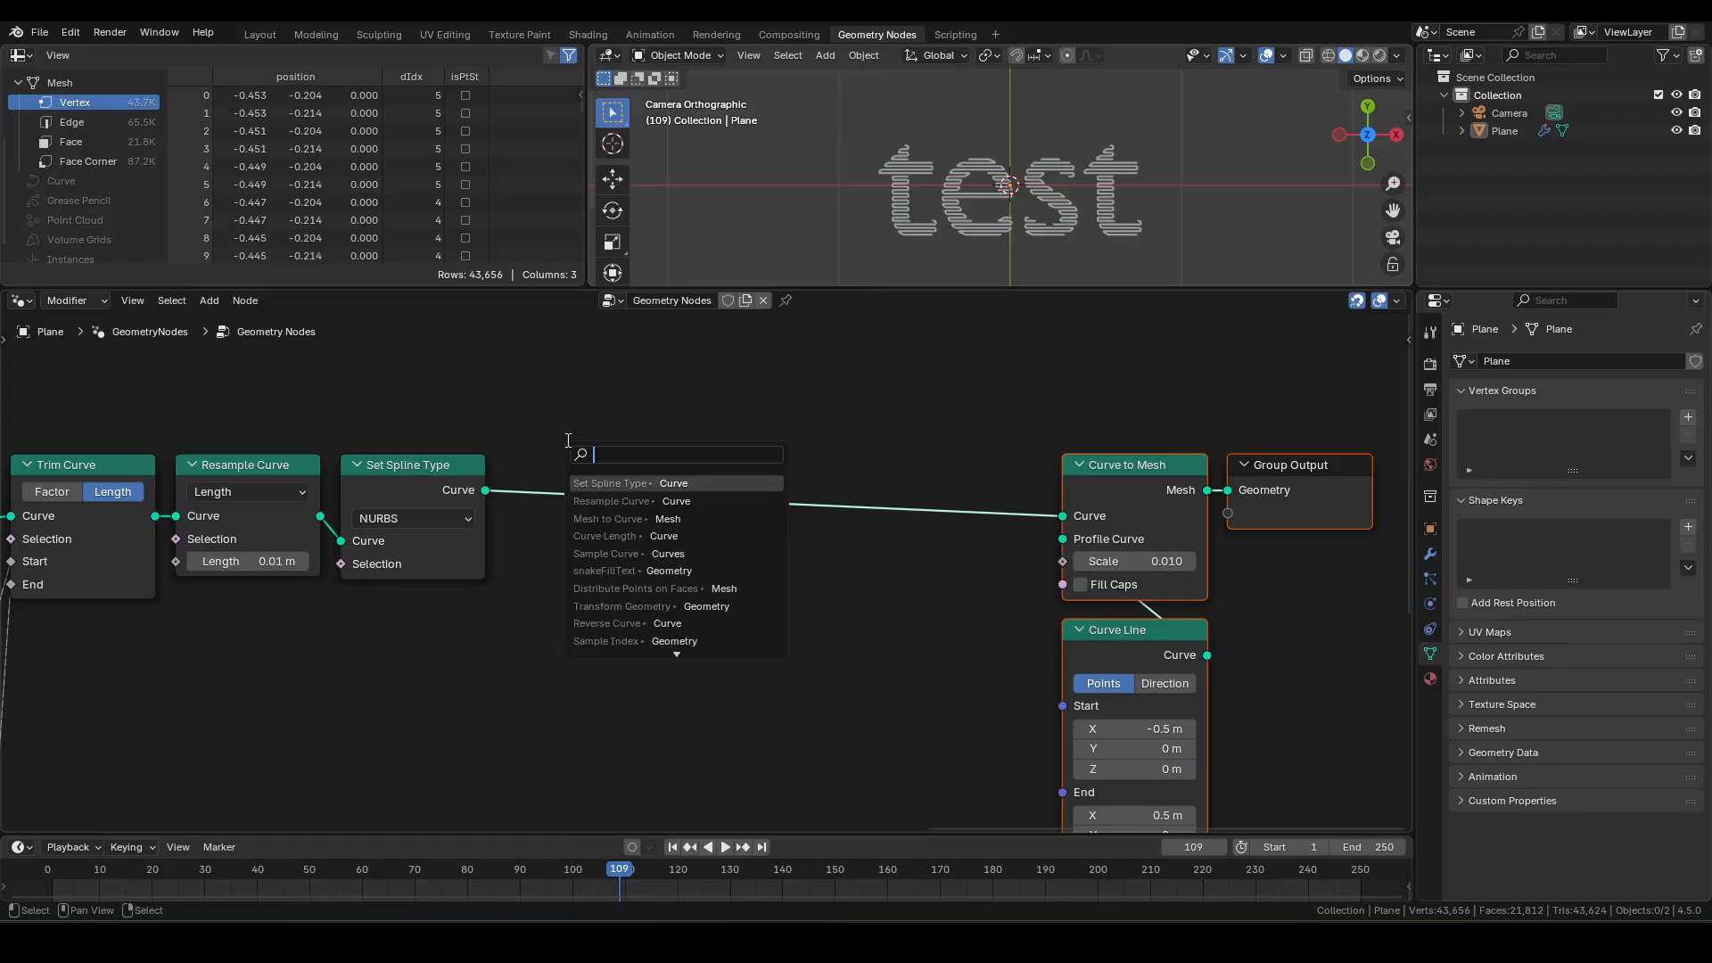
type("sna")
key("Down")
key("Down")
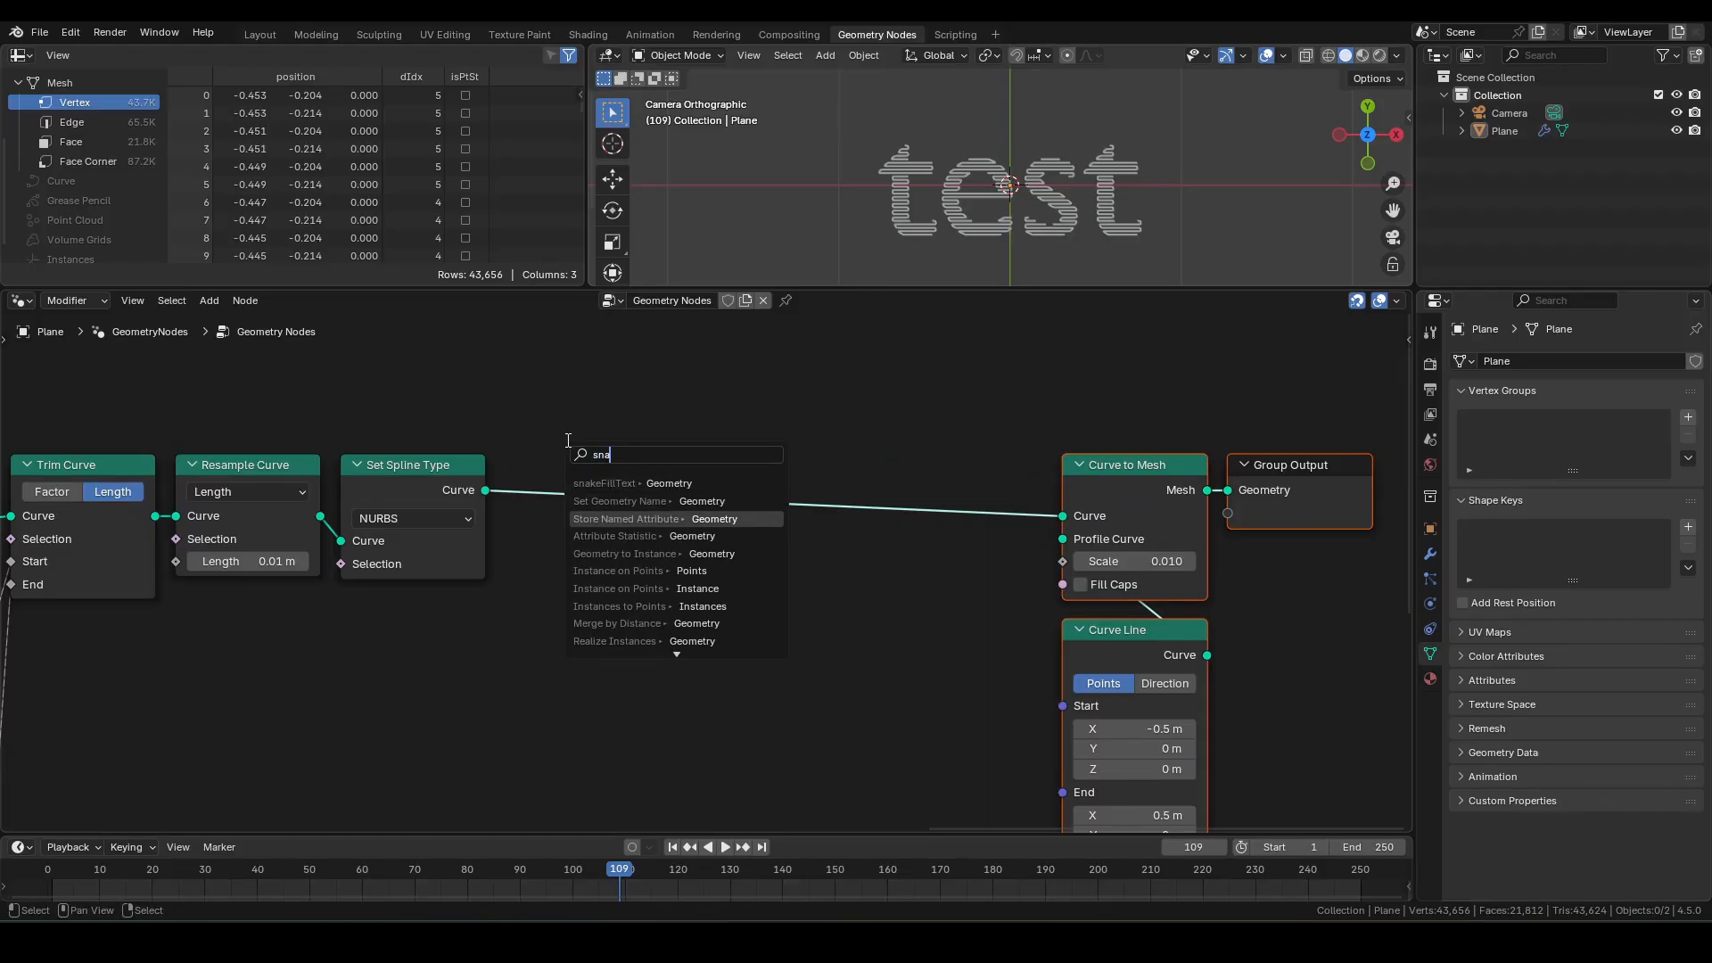
key("Return")
left_click(504, 470)
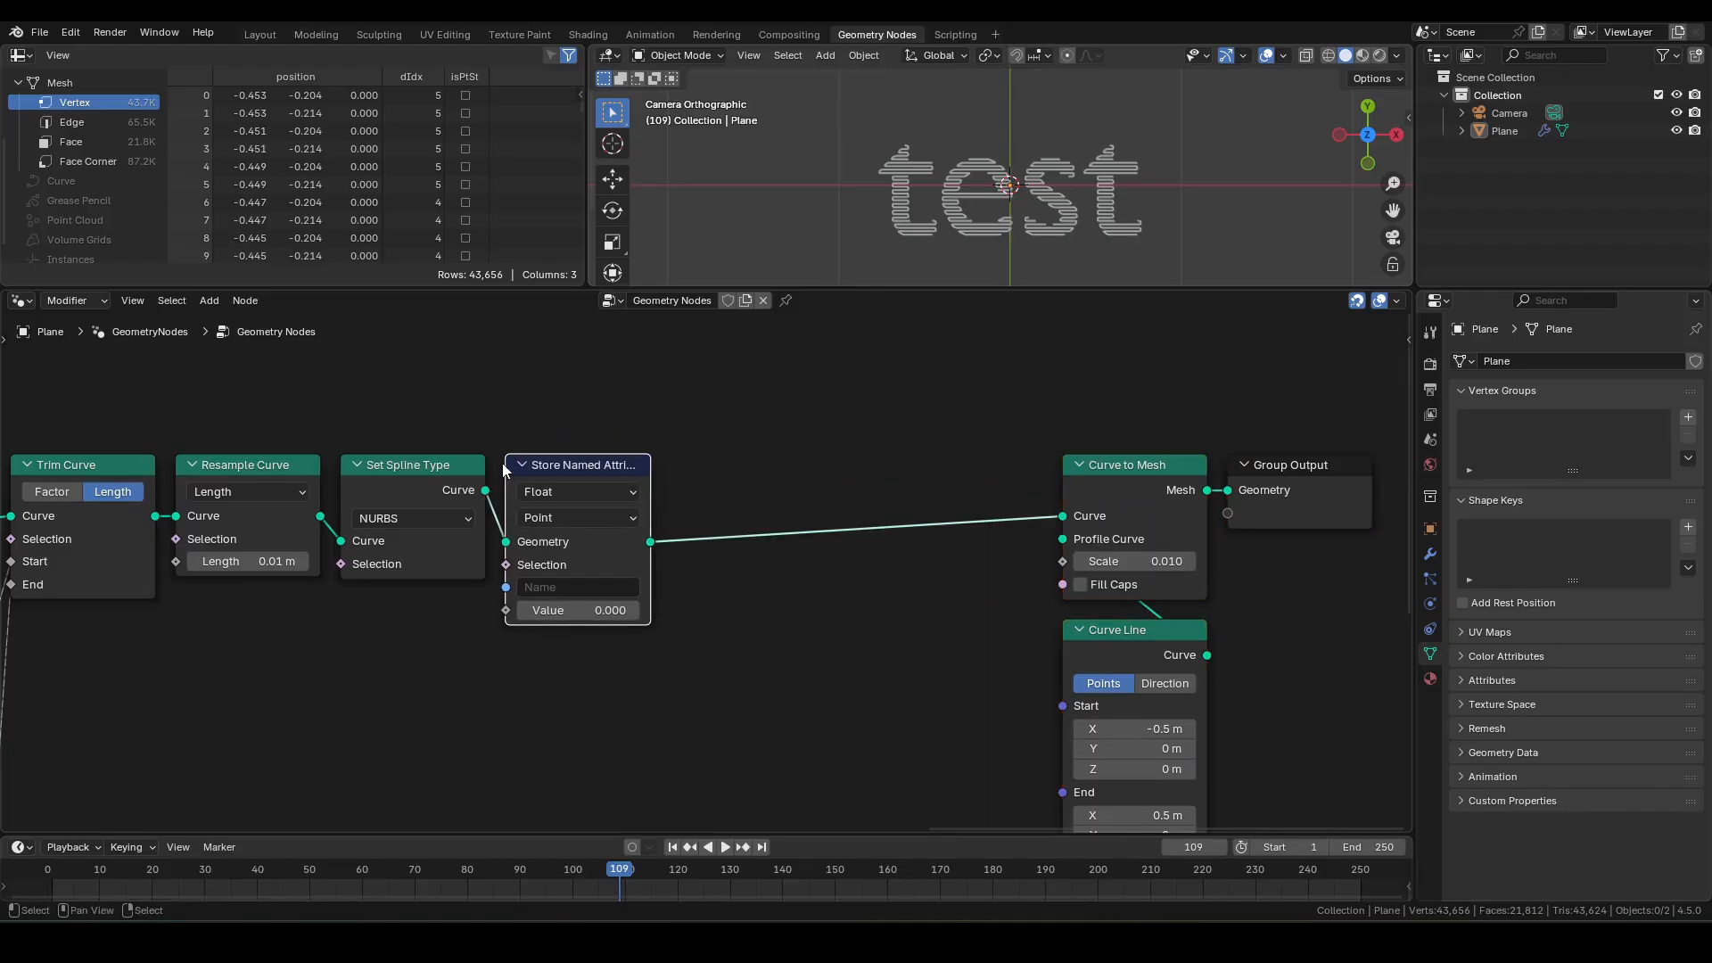
left_click(550, 589)
type("time")
key("Return")
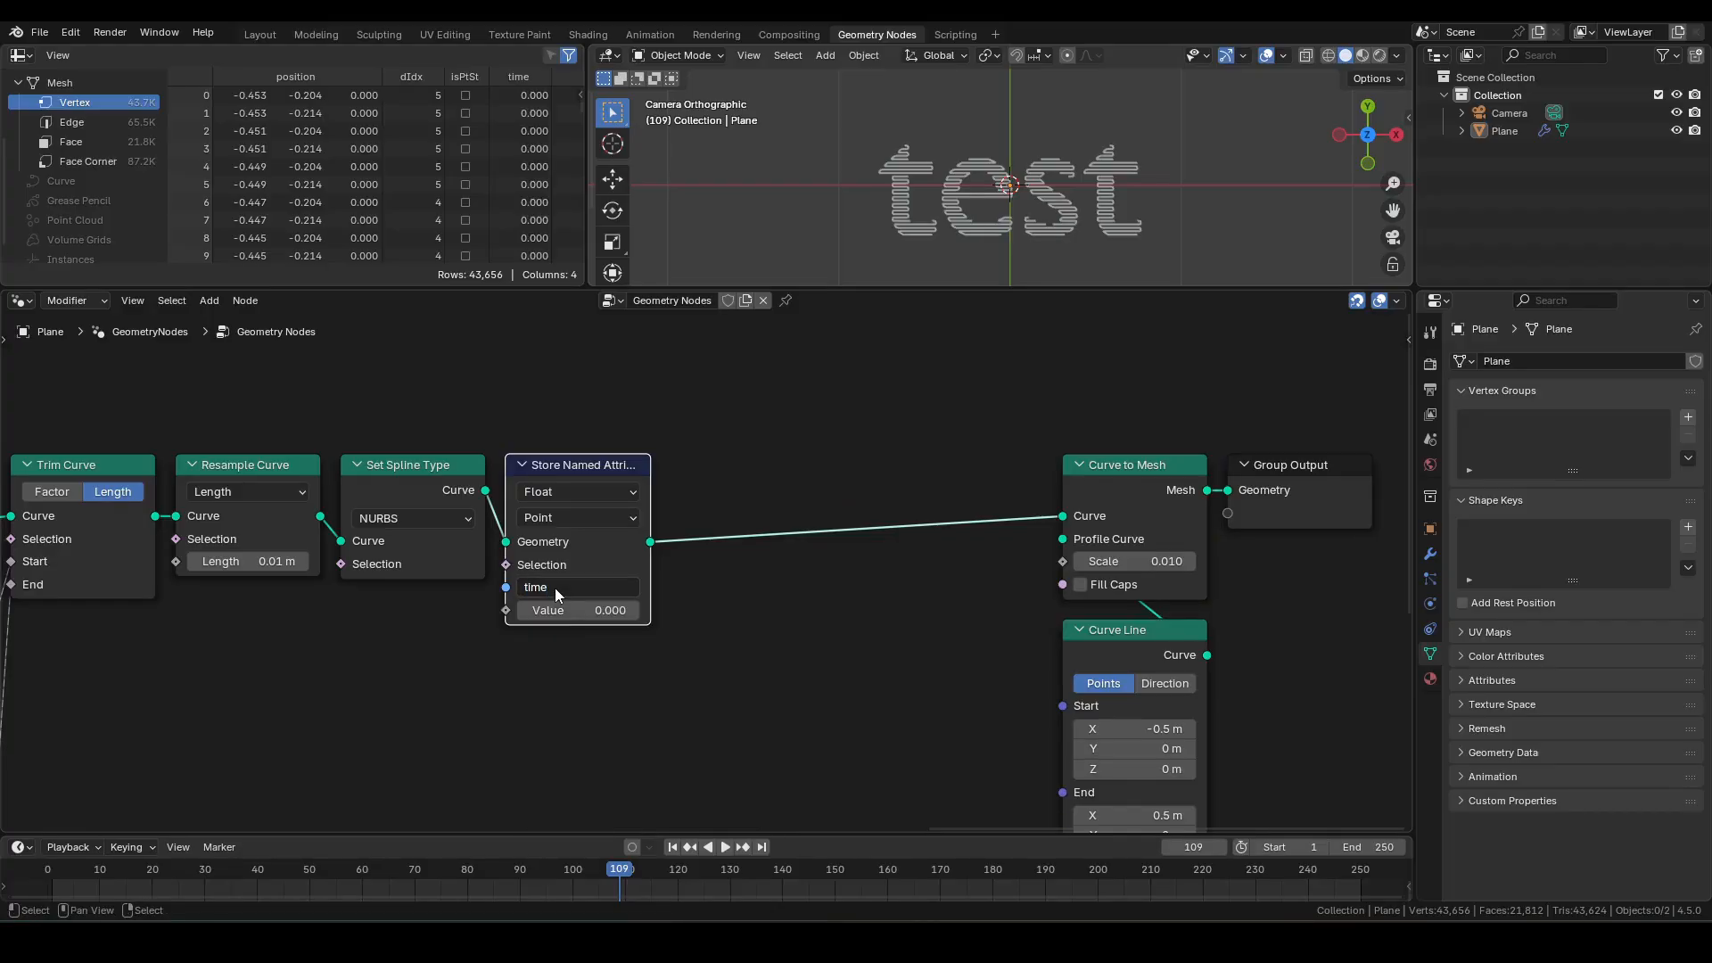
- Feed the time attribute's Value from the Seconds output of a new Scene Time node and hide its unused output
left_click_drag(505, 587, 450, 693)
type("sce")
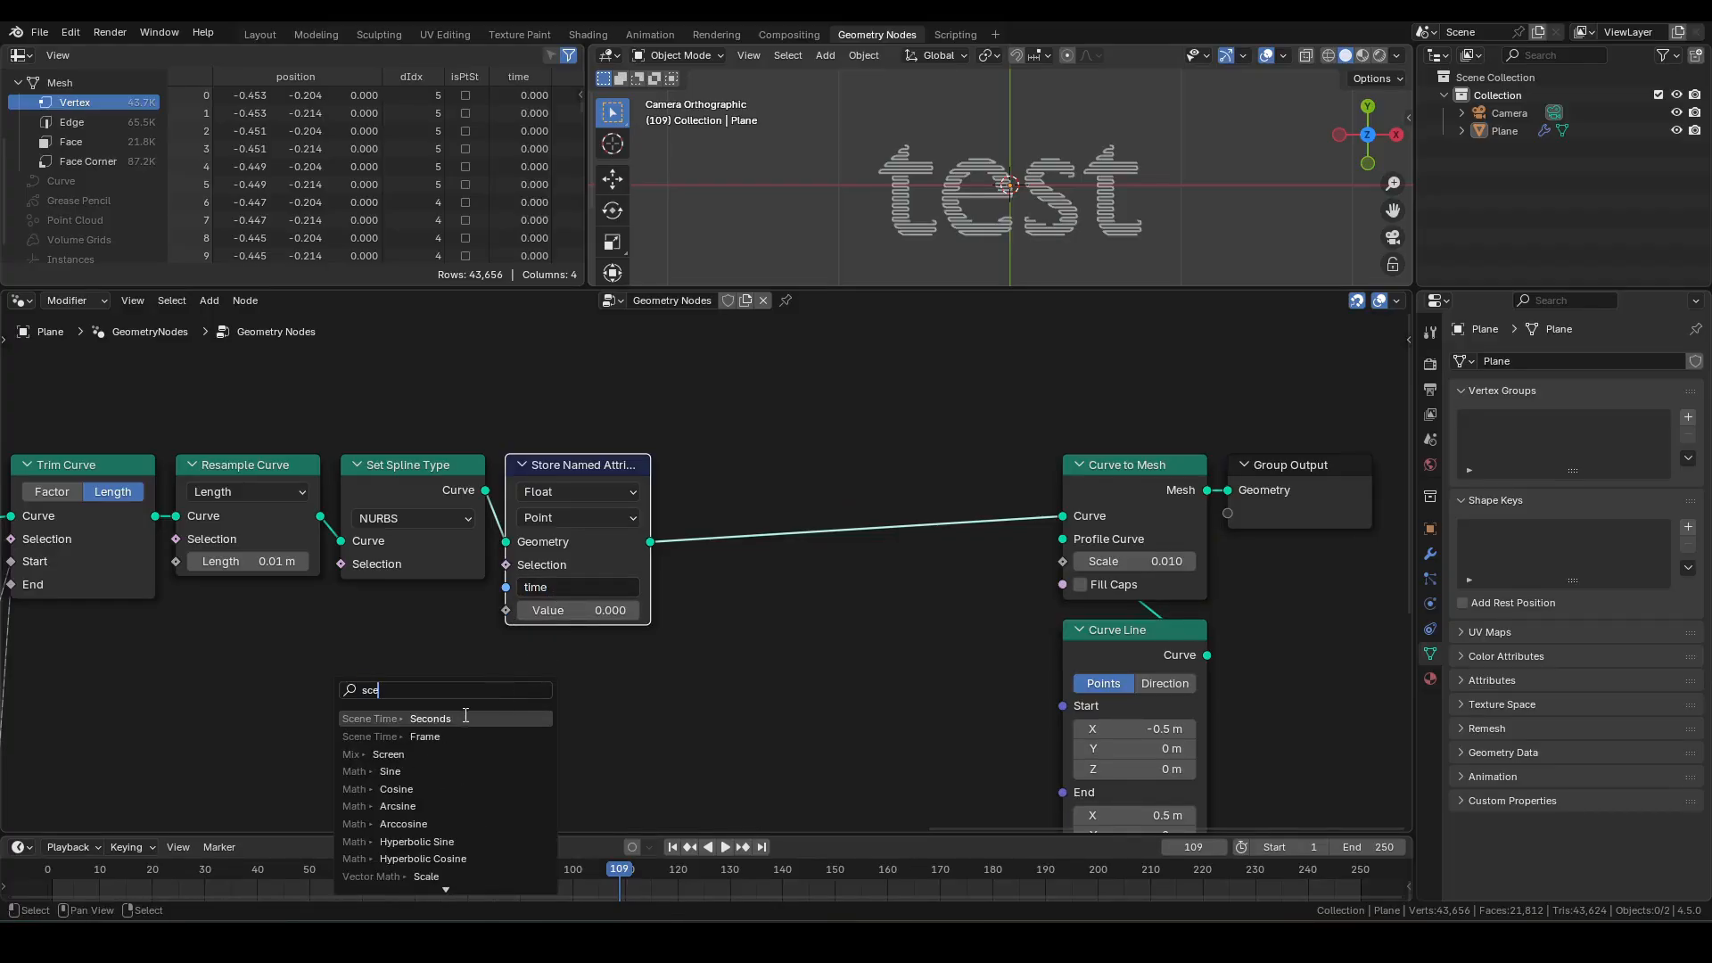
left_click(465, 718)
left_click(587, 689)
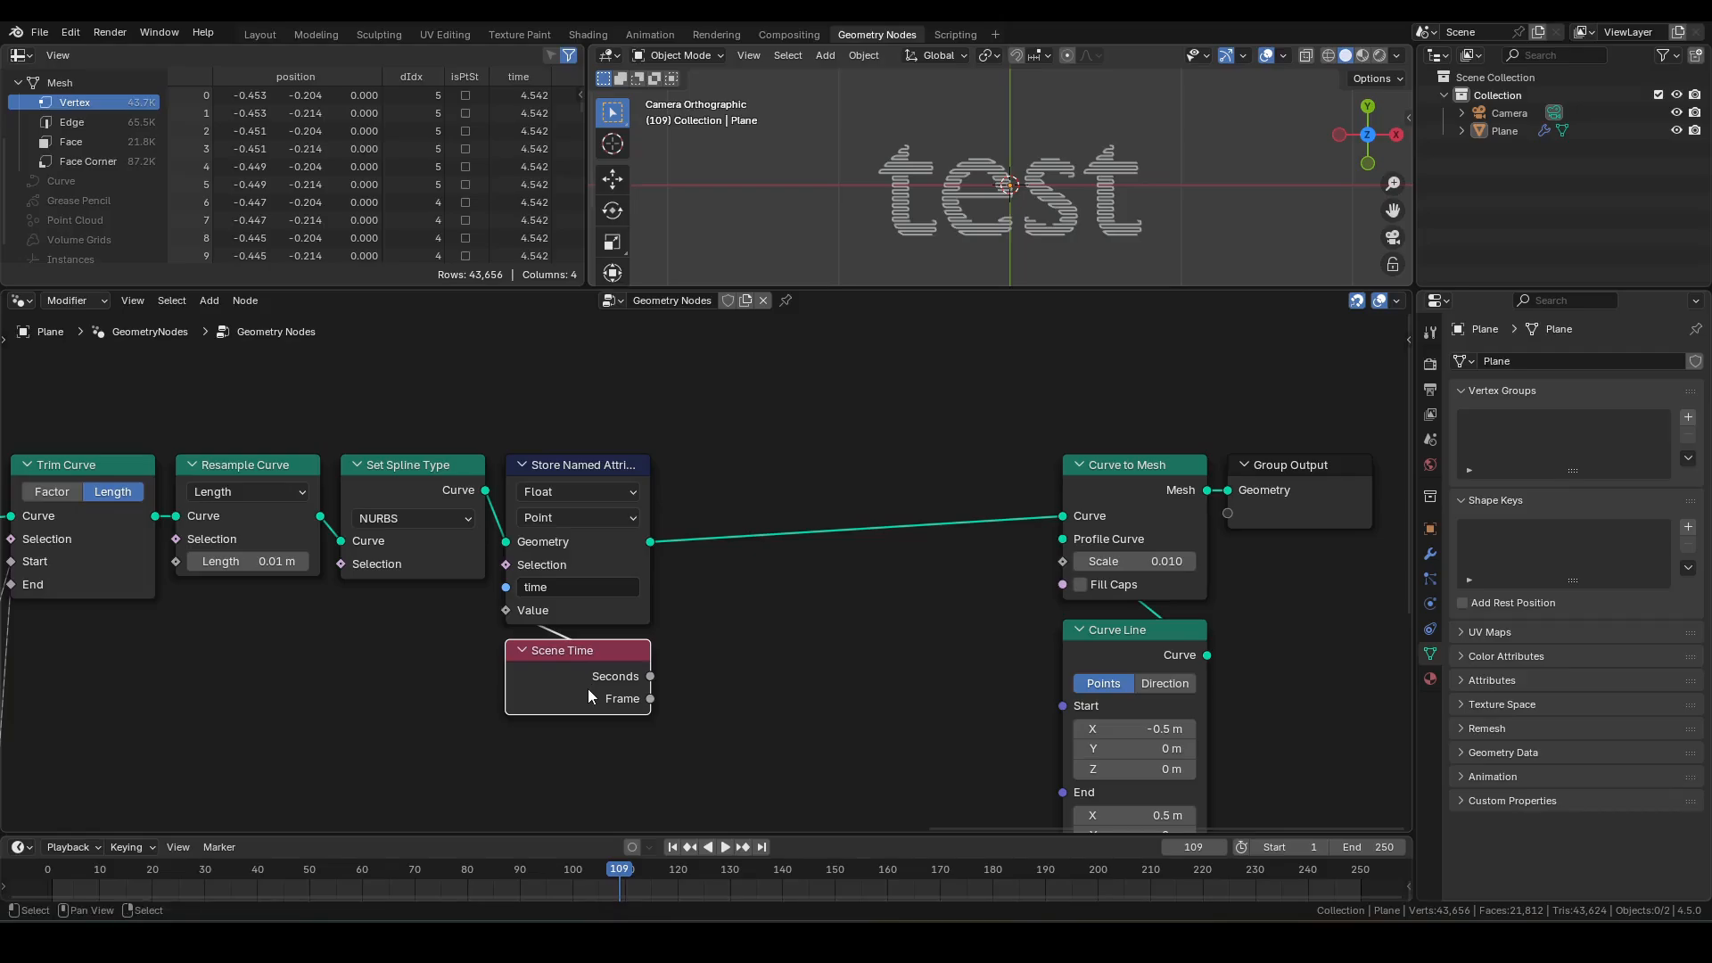
key("ctrl+h")
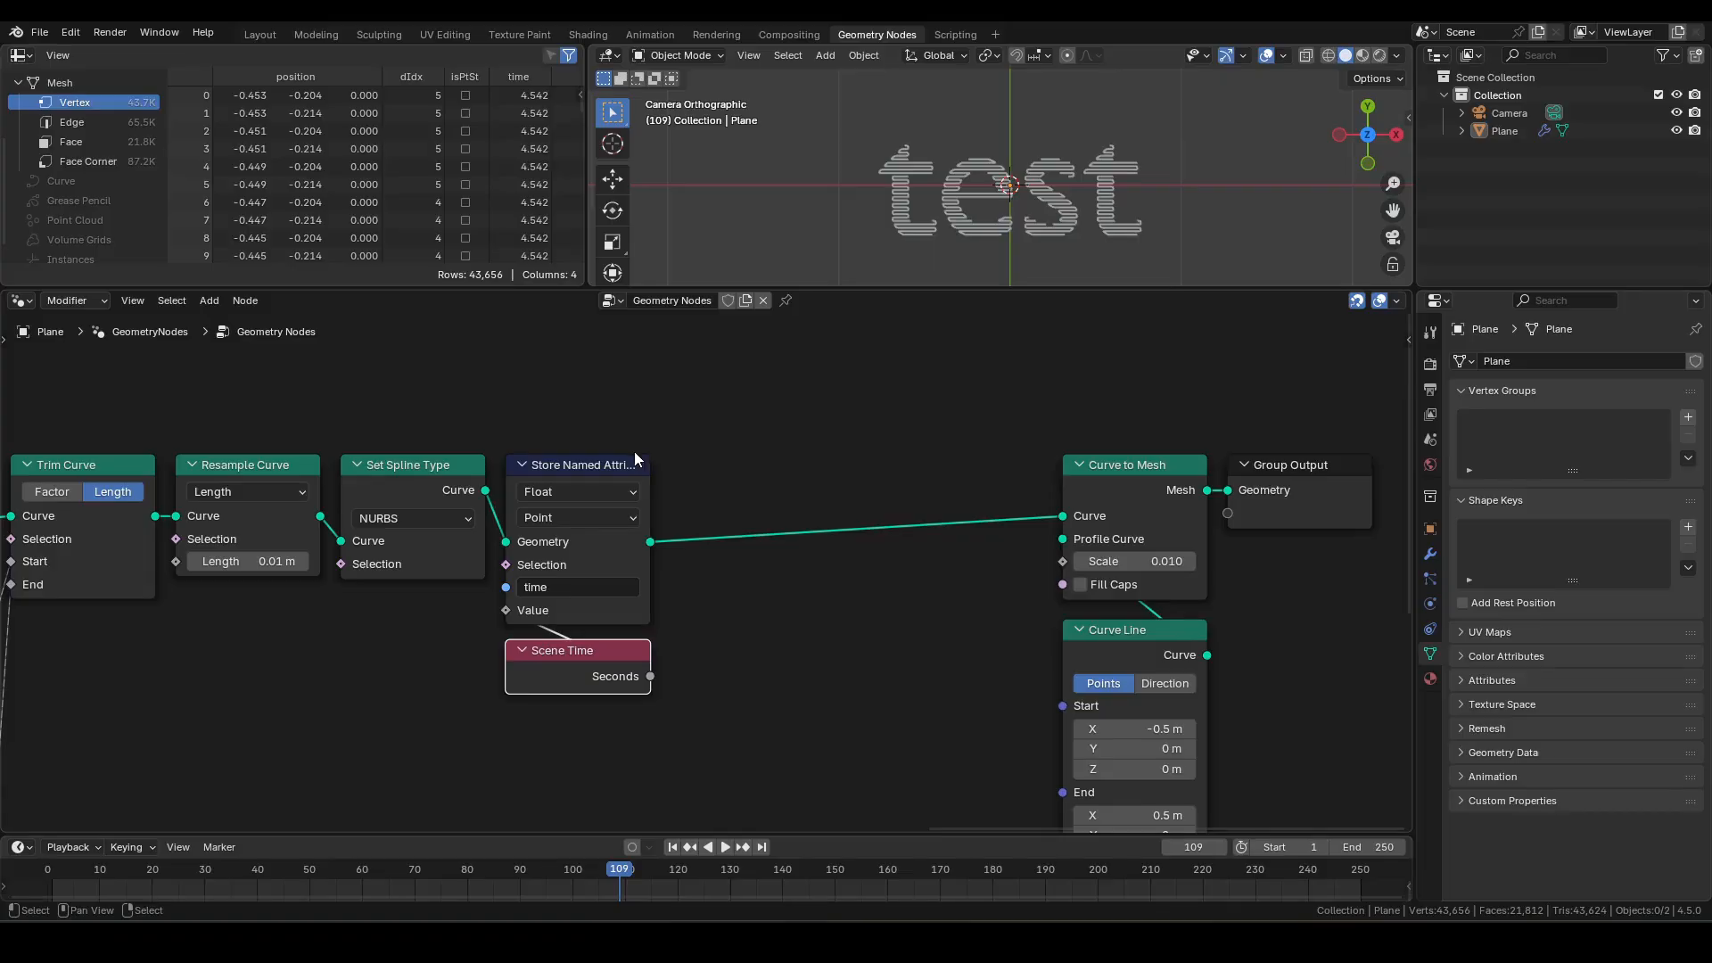
- Duplicate the Store Named Attribute node into the link before Curve to Mesh and name its attribute "fac"
left_click(585, 472)
key("shift+d")
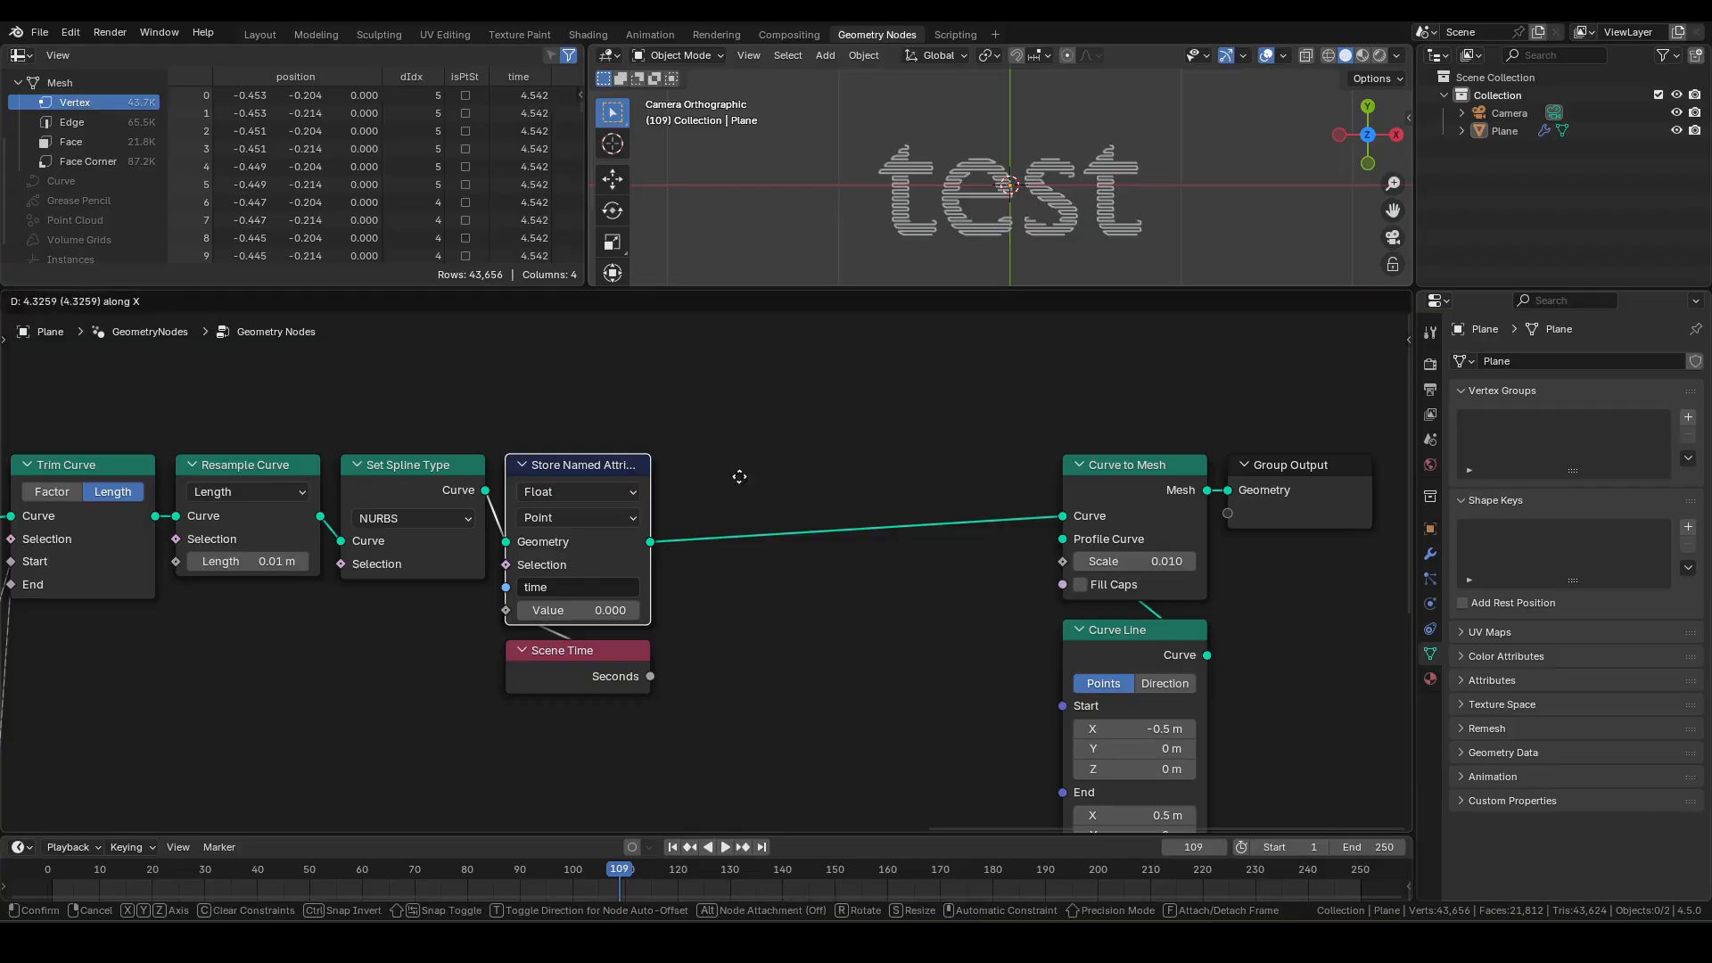
key("x")
left_click(823, 475)
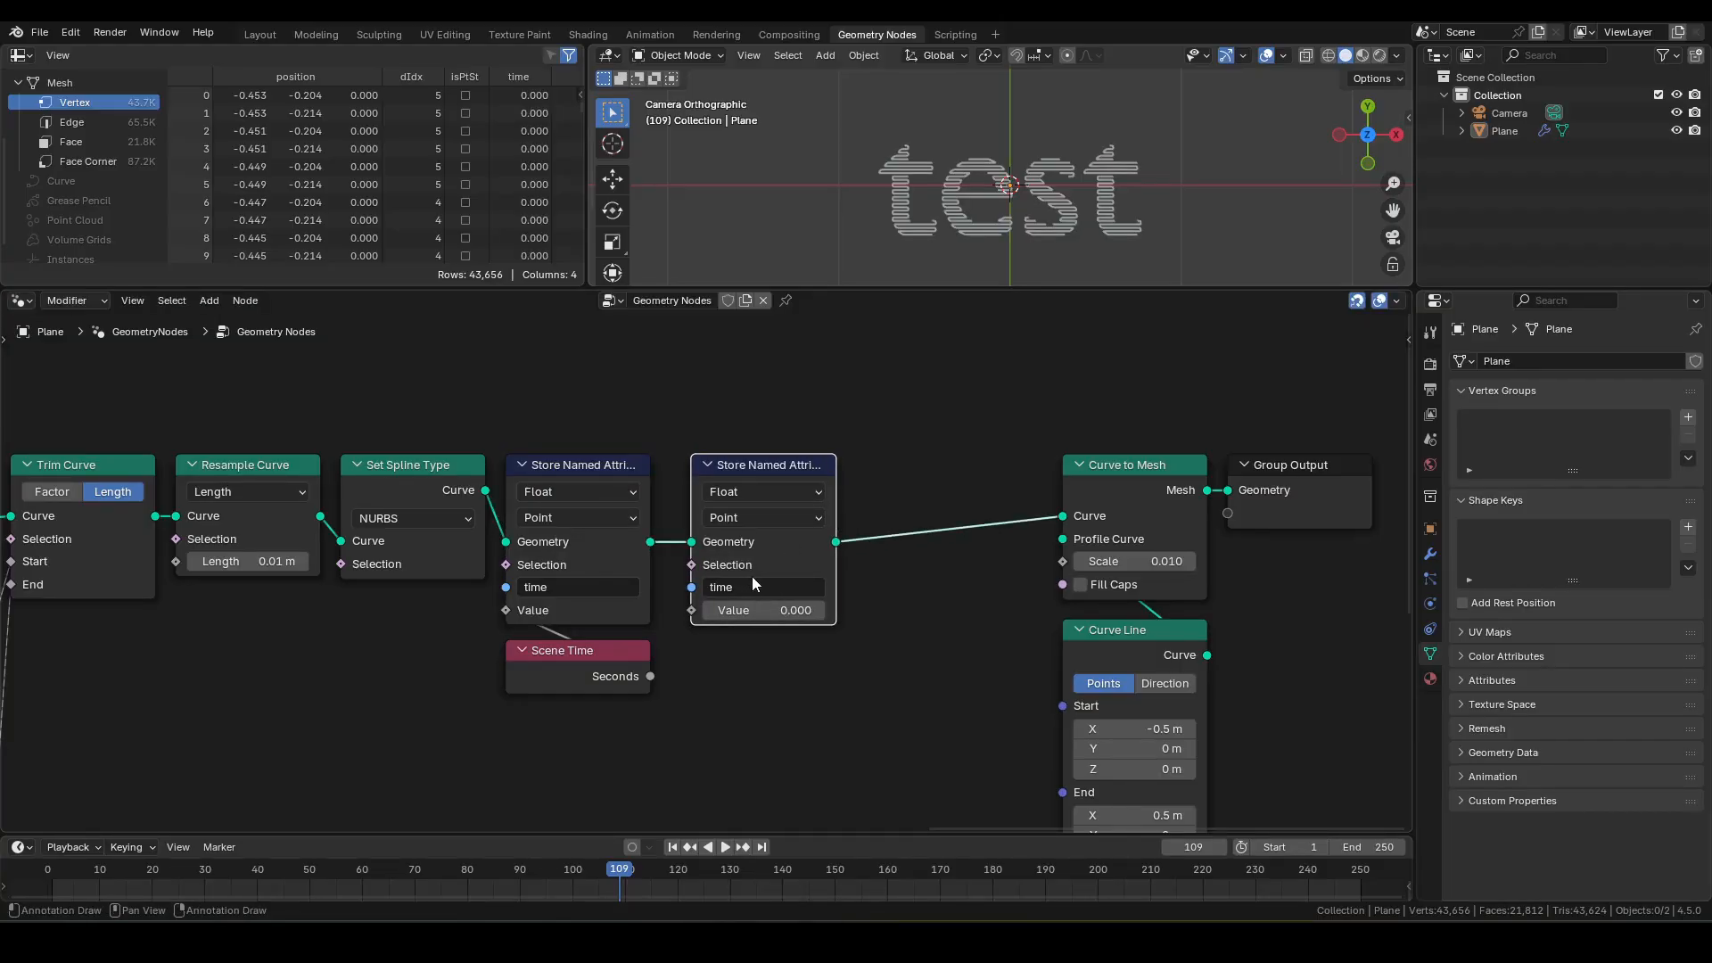
left_click(757, 587)
type("fac")
key("Return")
- Feed the fac attribute's Value from a new Spline Parameter node's Factor output and hide its unused outputs
left_click_drag(691, 614, 641, 688)
type("spp")
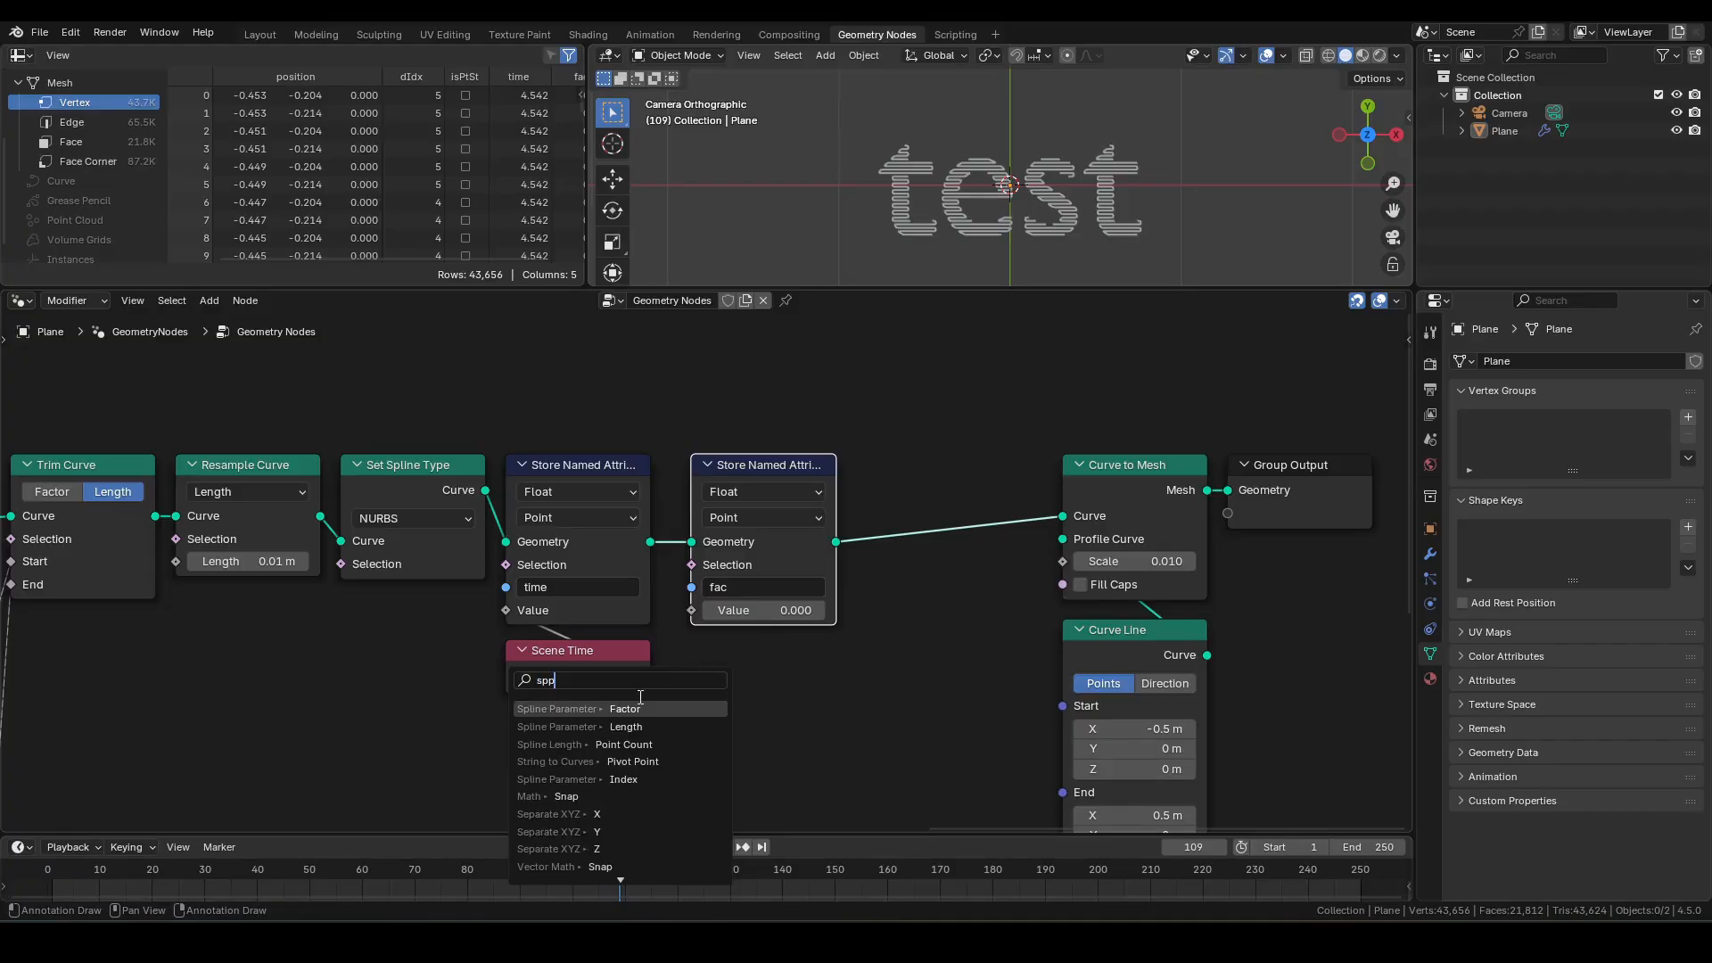
left_click(639, 707)
left_click(757, 667)
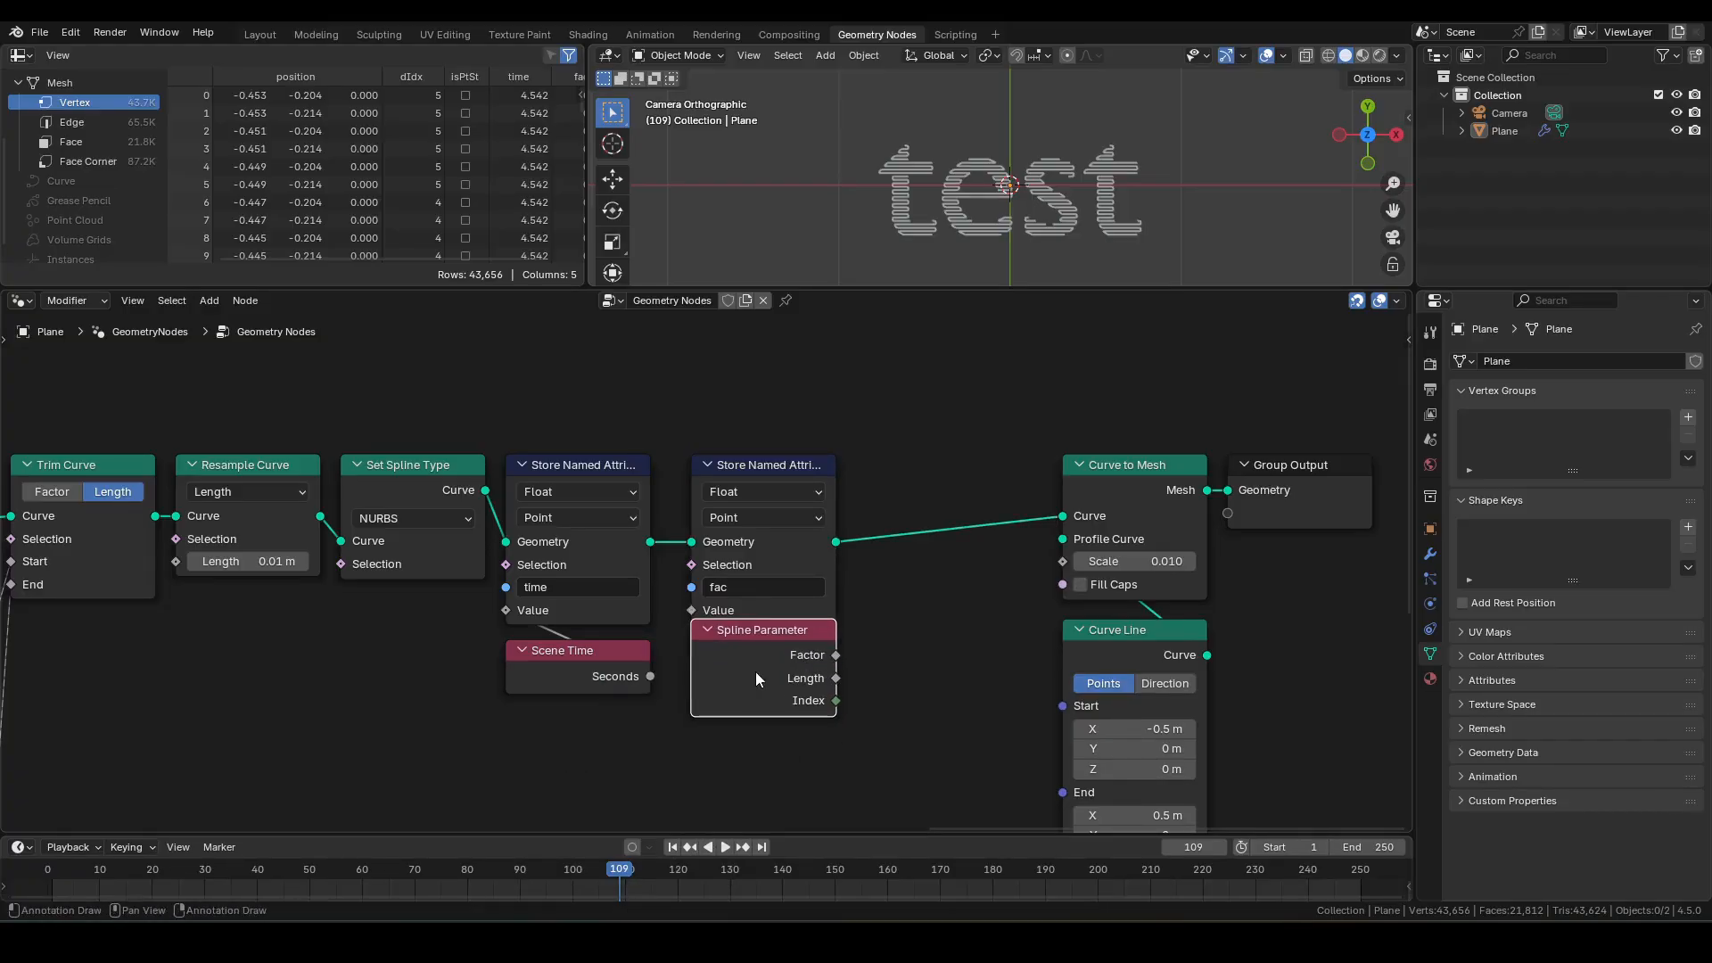
left_click_drag(756, 671, 758, 689)
key("ctrl+h")
left_click(924, 656)
- Close the gaps between the two Store Named Attribute nodes and Curve to Mesh, moving Spline Parameter and Curve Line along
middle_click_drag(994, 579, 807, 557)
scroll(815, 546, "down", 2)
left_click_drag(816, 544, 738, 707)
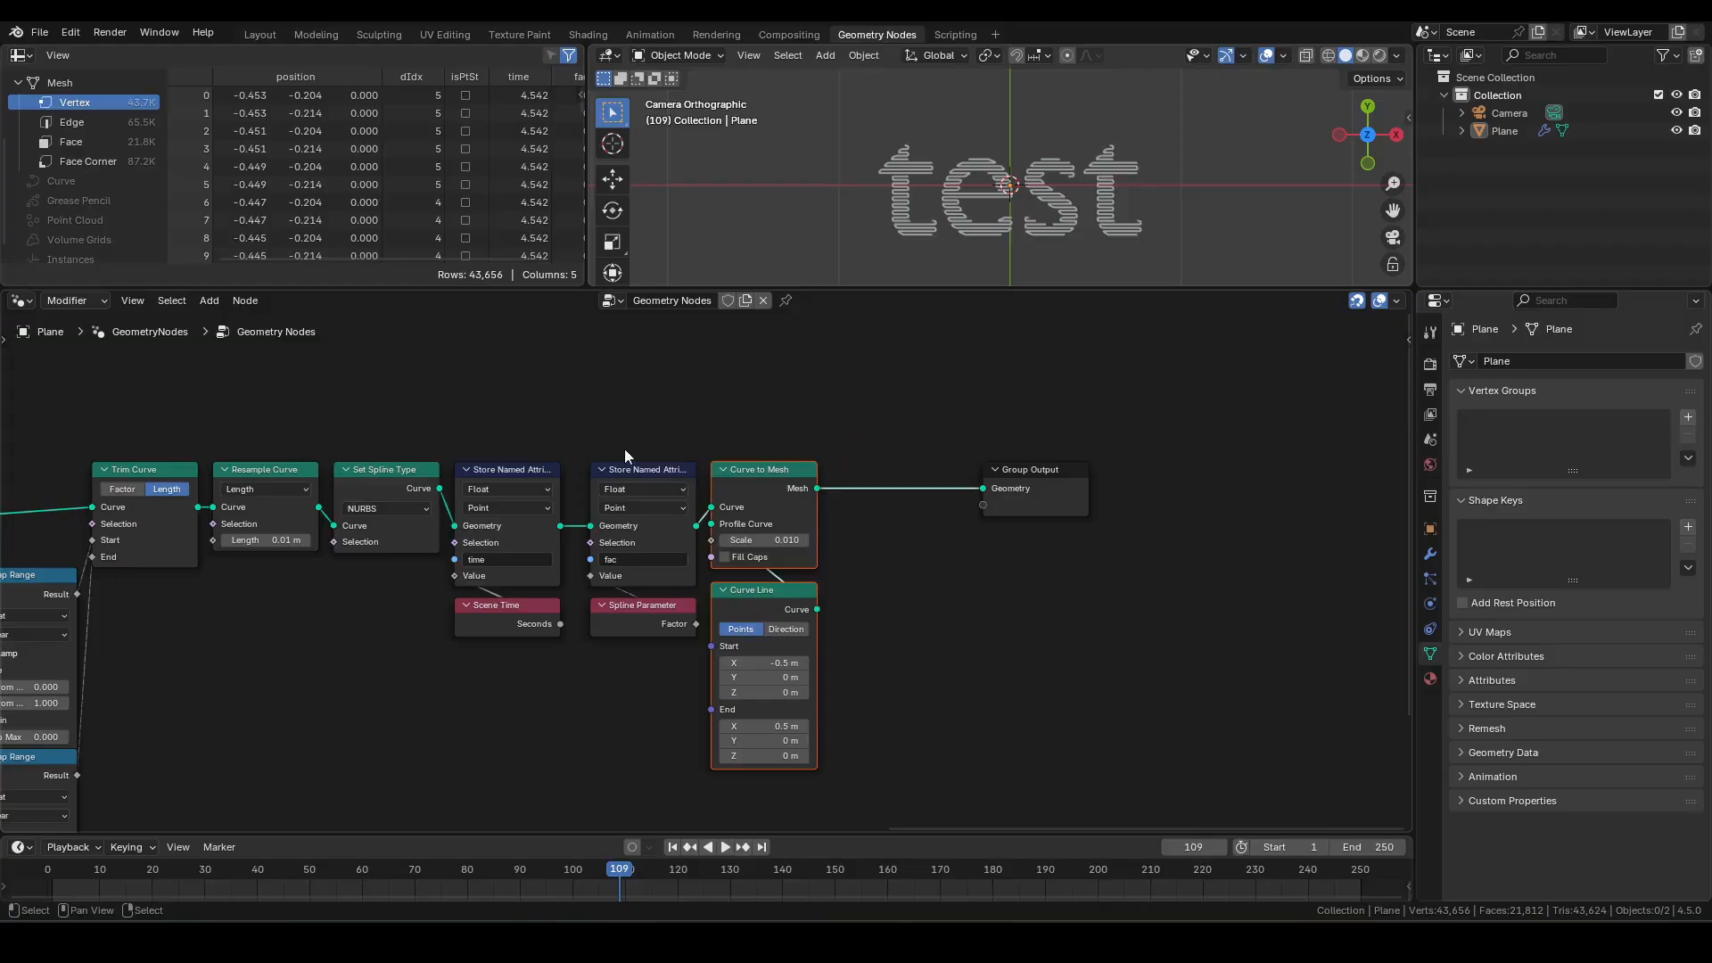
left_click_drag(624, 448, 745, 614)
left_click_drag(745, 614, 731, 612)
- Insert a Set Material node between Curve to Mesh and Group Output and assign the material named Material
left_click_drag(802, 489, 853, 508)
type("set mat")
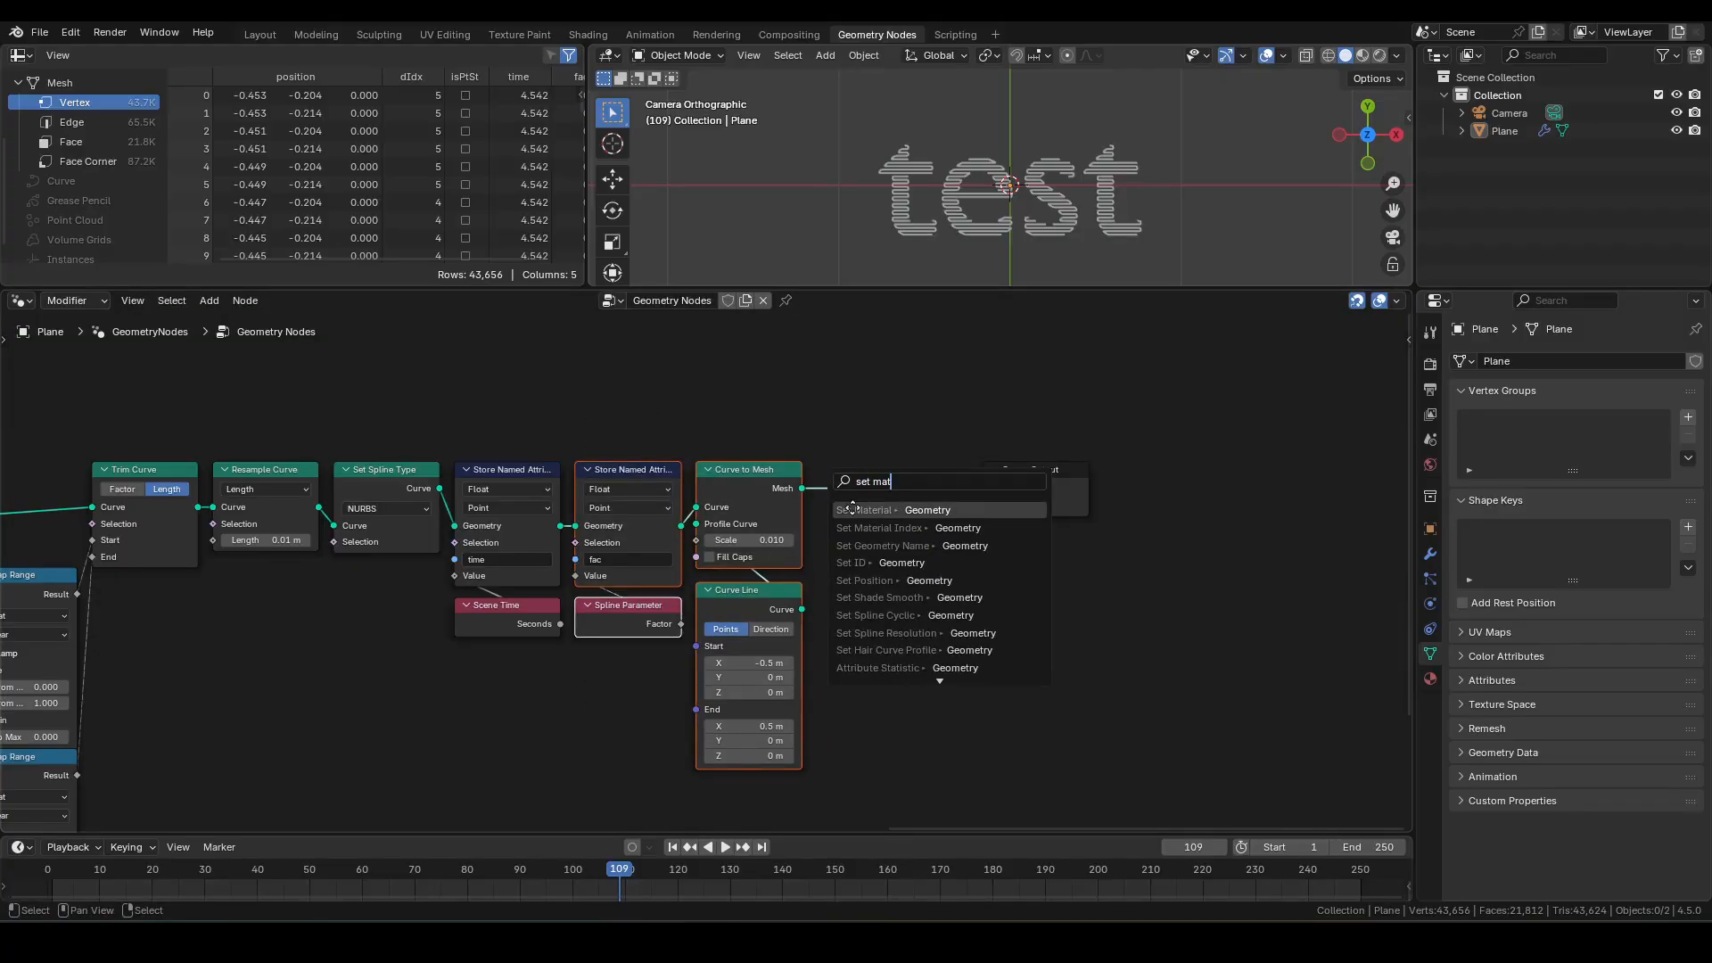
key("Return")
left_click(852, 507)
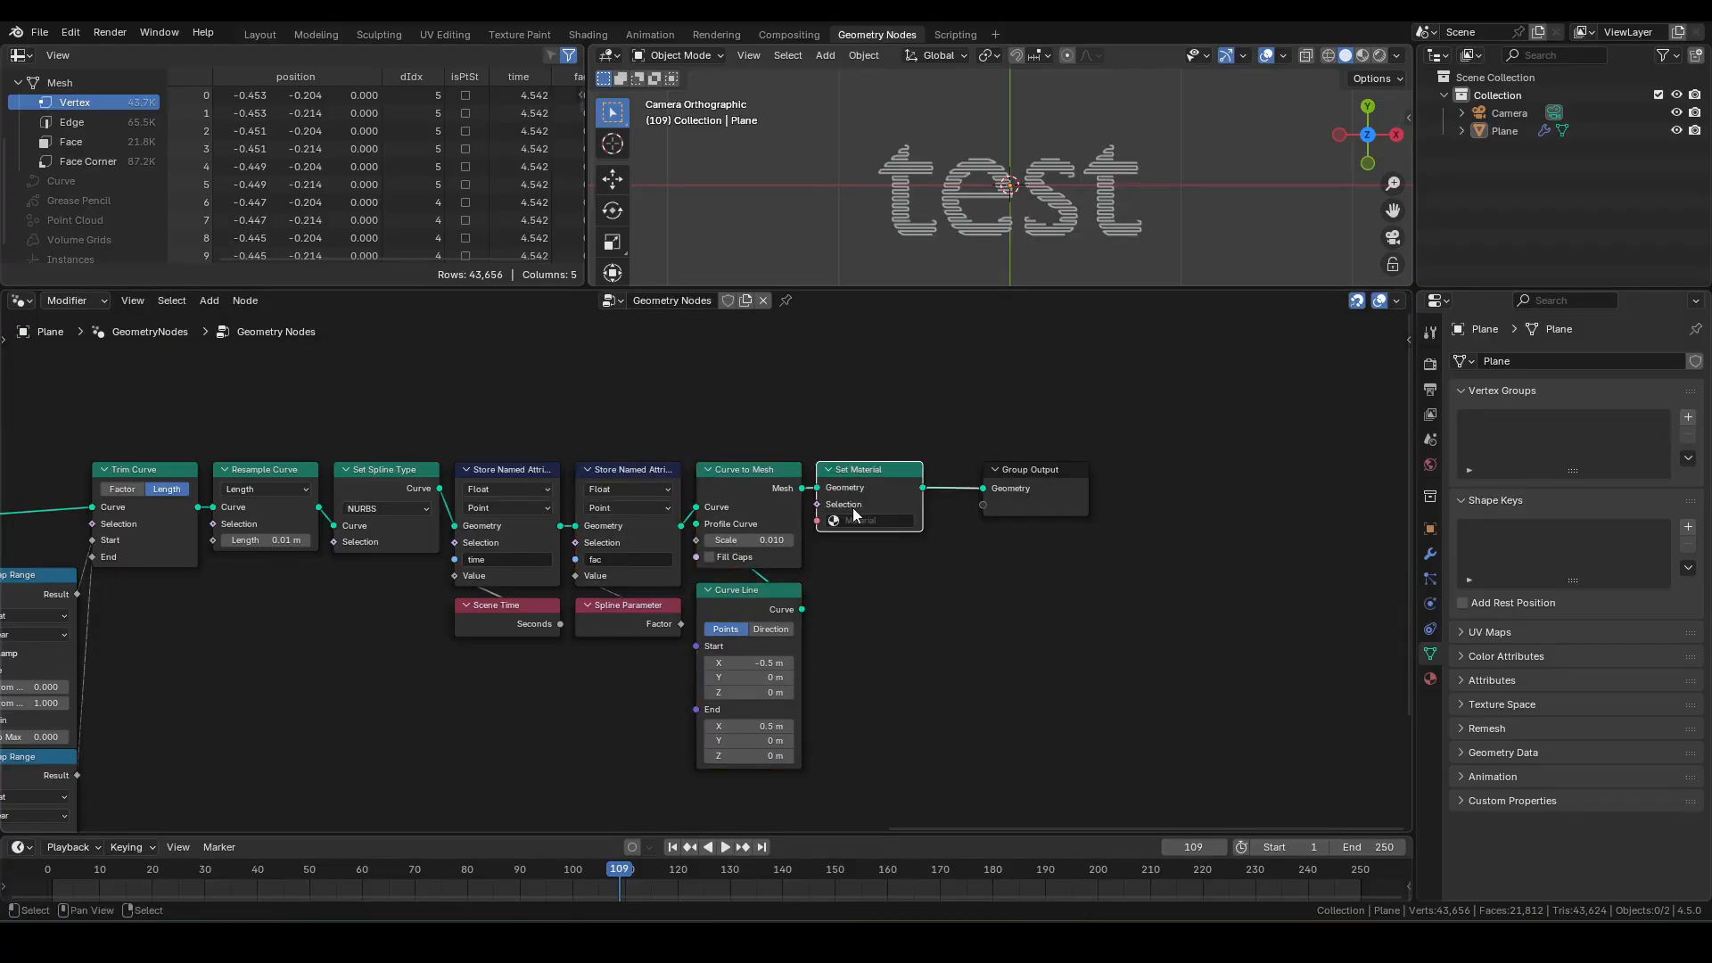
scroll(960, 573, "up", 2)
left_click(952, 495)
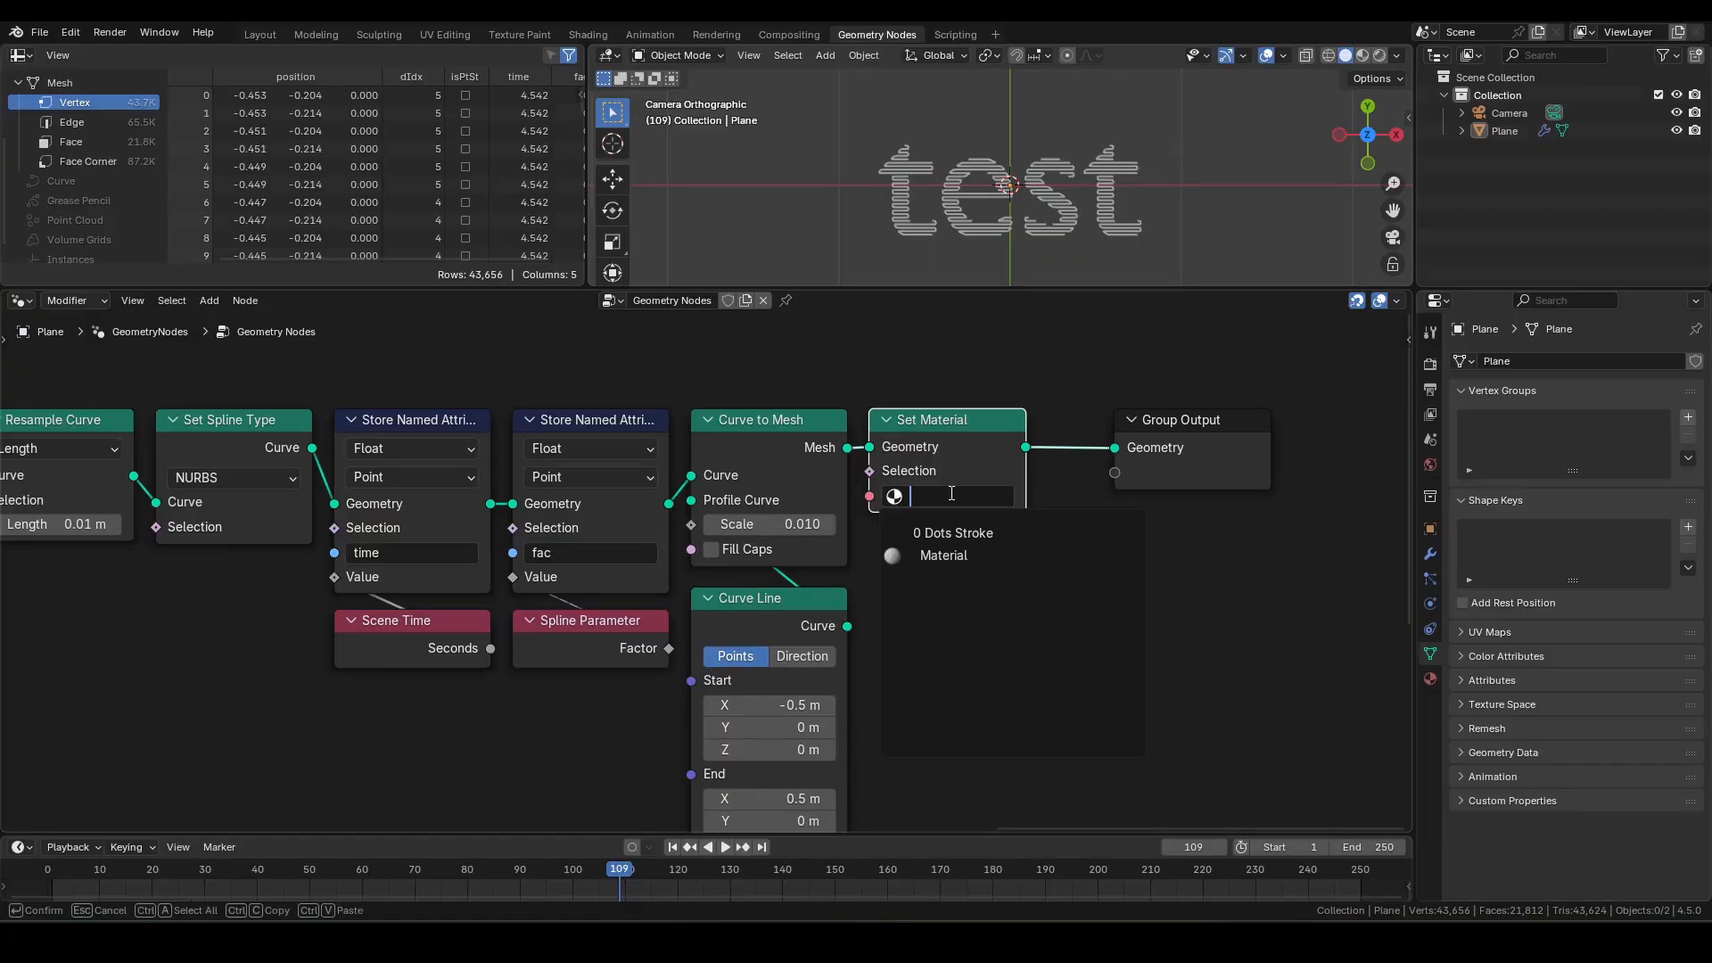
left_click(943, 555)
- Review the node tree from Set Material back to the For Each Element zone
scroll(949, 628, "down", 3)
scroll(758, 642, "down", 1)
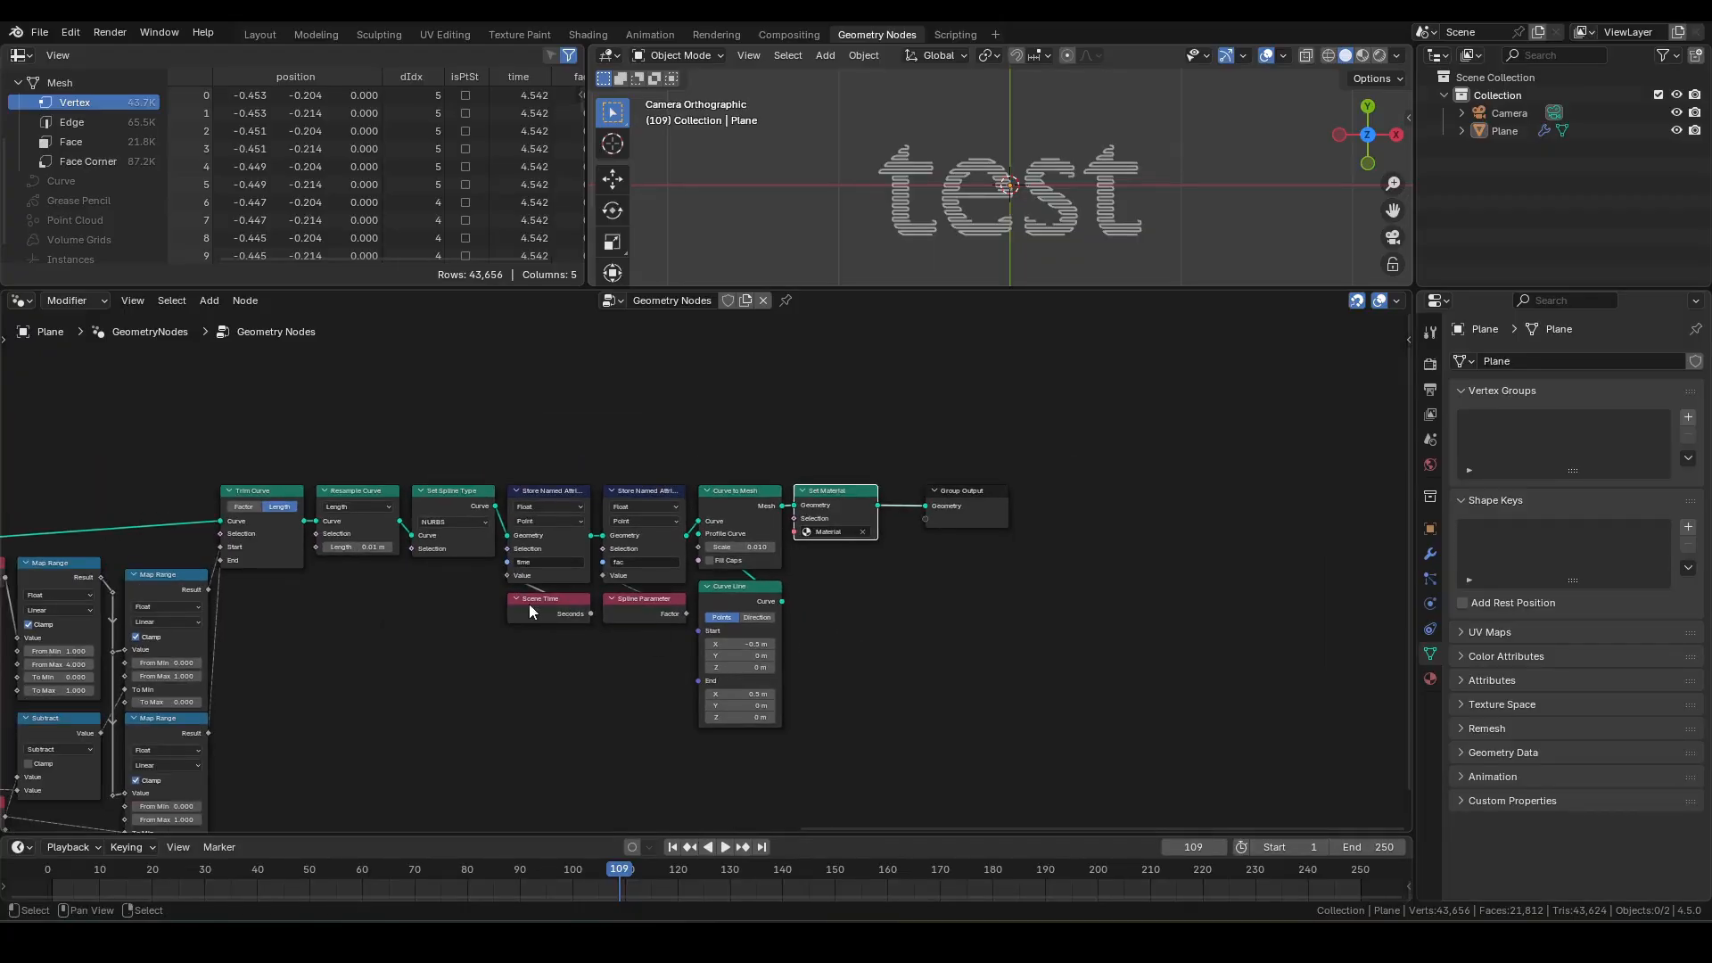
middle_click_drag(527, 604, 819, 545)
scroll(799, 546, "down", 1)
scroll(704, 572, "down", 3)
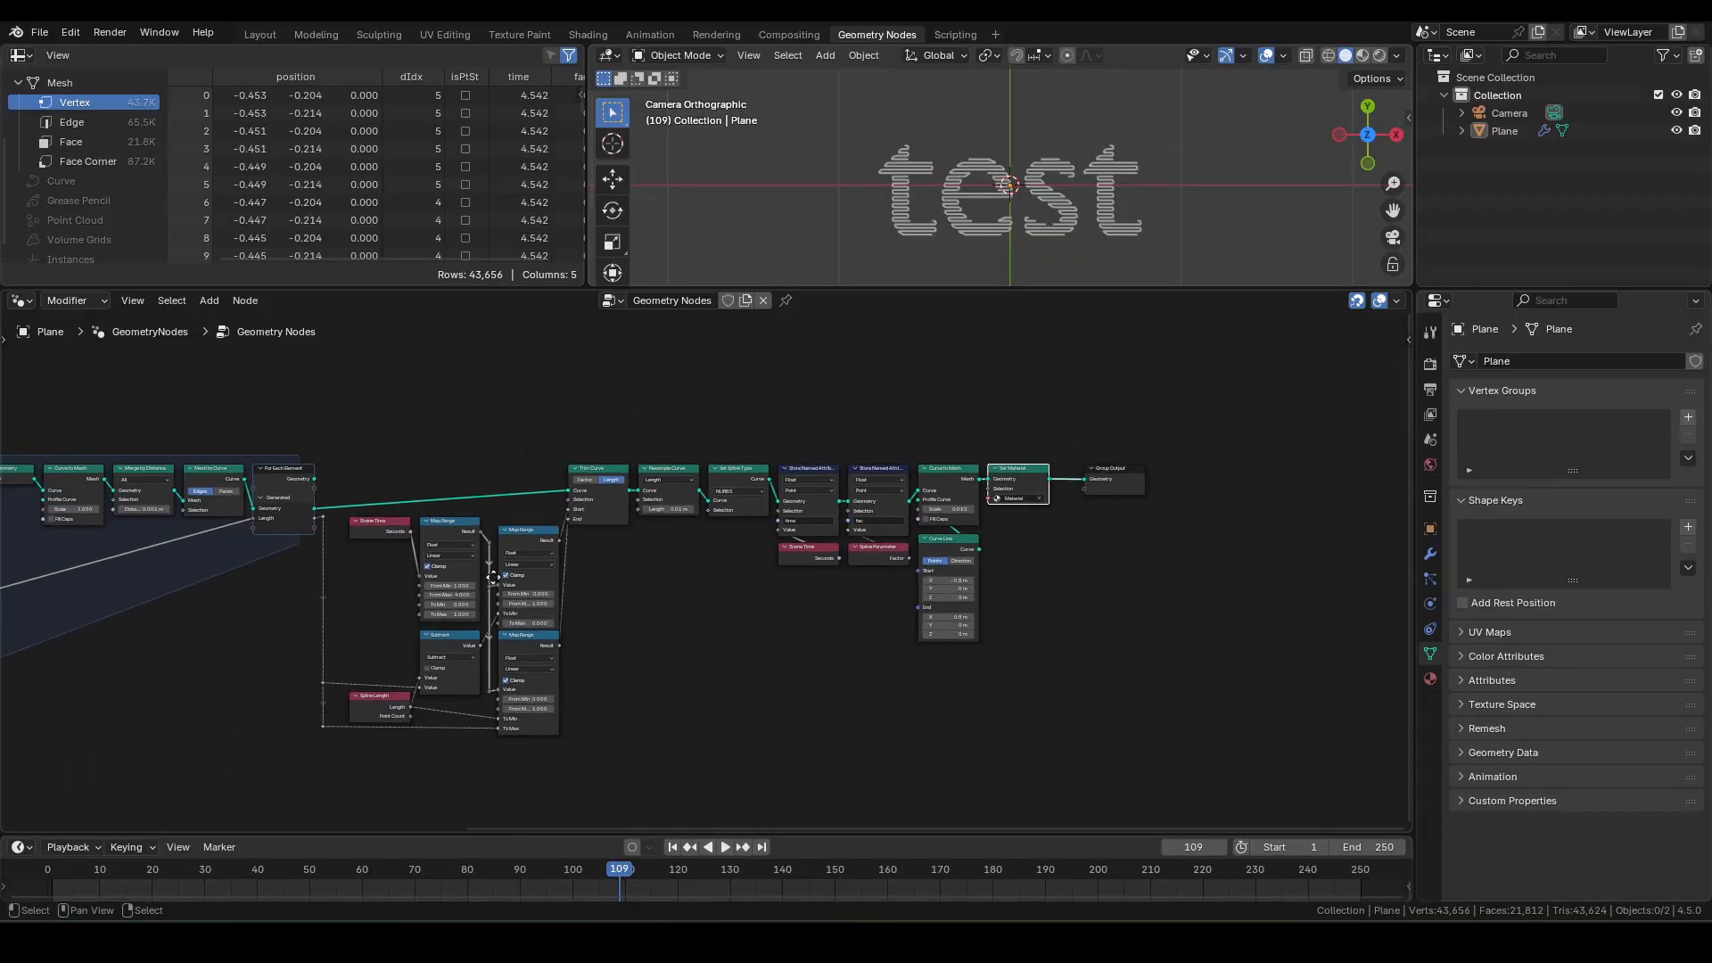
middle_click_drag(492, 577, 821, 553)
scroll(1017, 560, "down", 1)
scroll(726, 433, "up", 2)
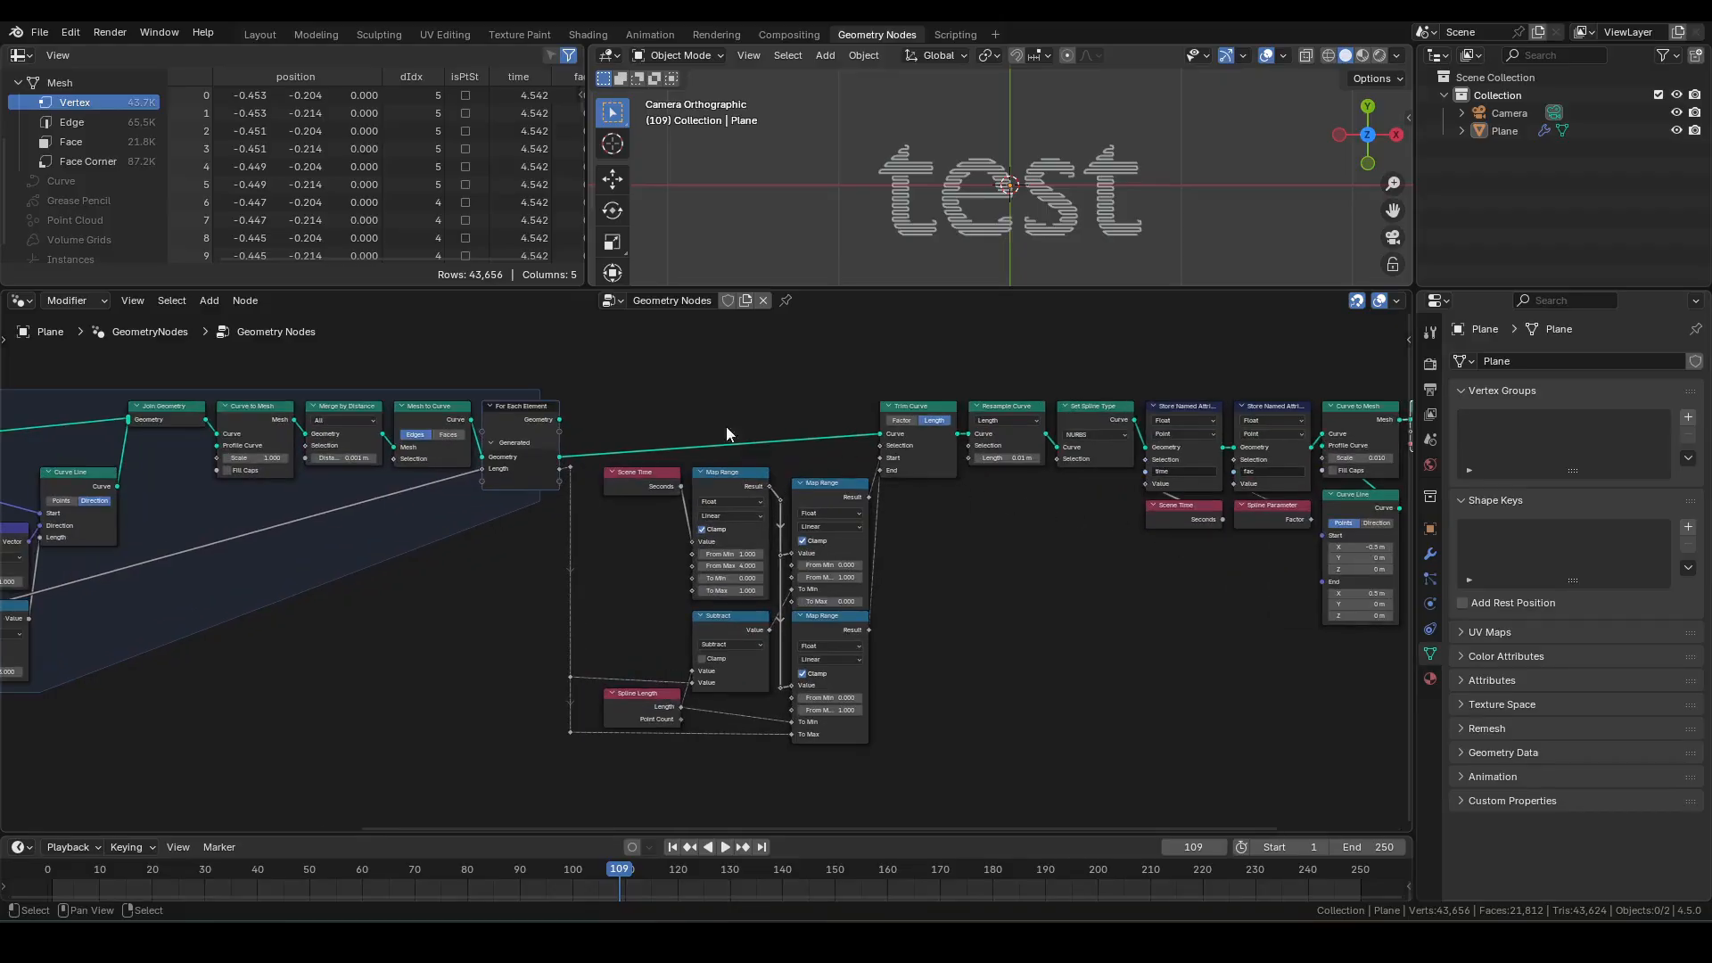
- Switch the node editor to the Shader Editor and assign the existing material named Material to the Plane
left_click(28, 308)
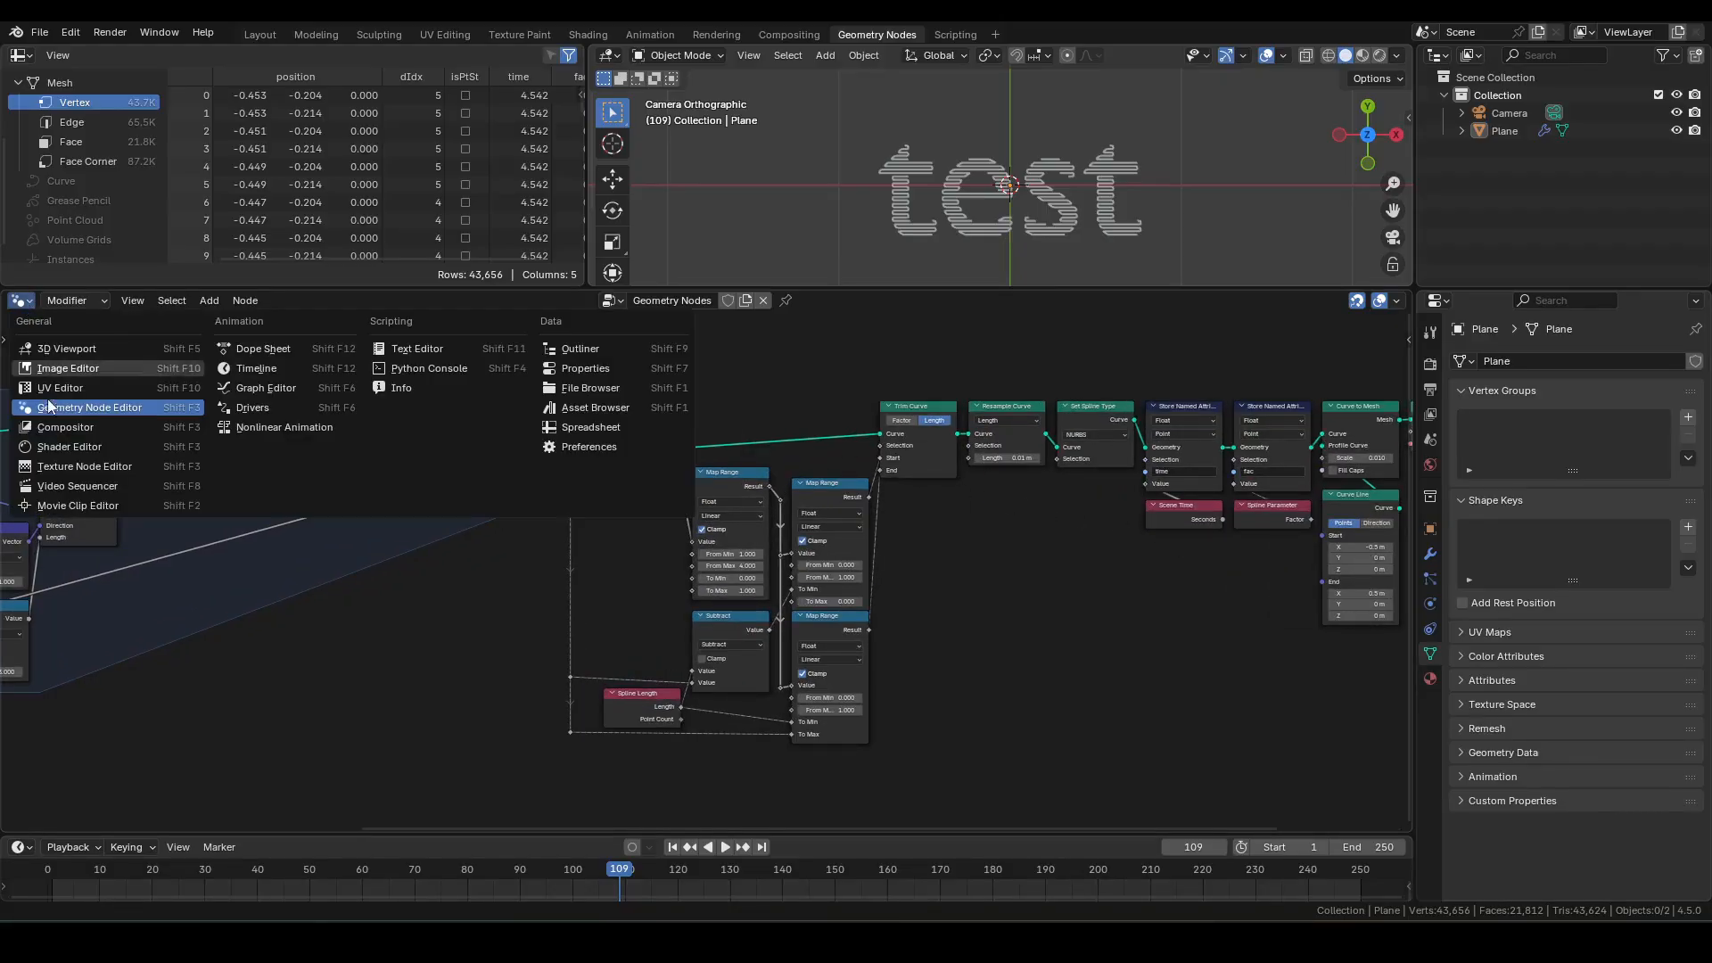
left_click(62, 440)
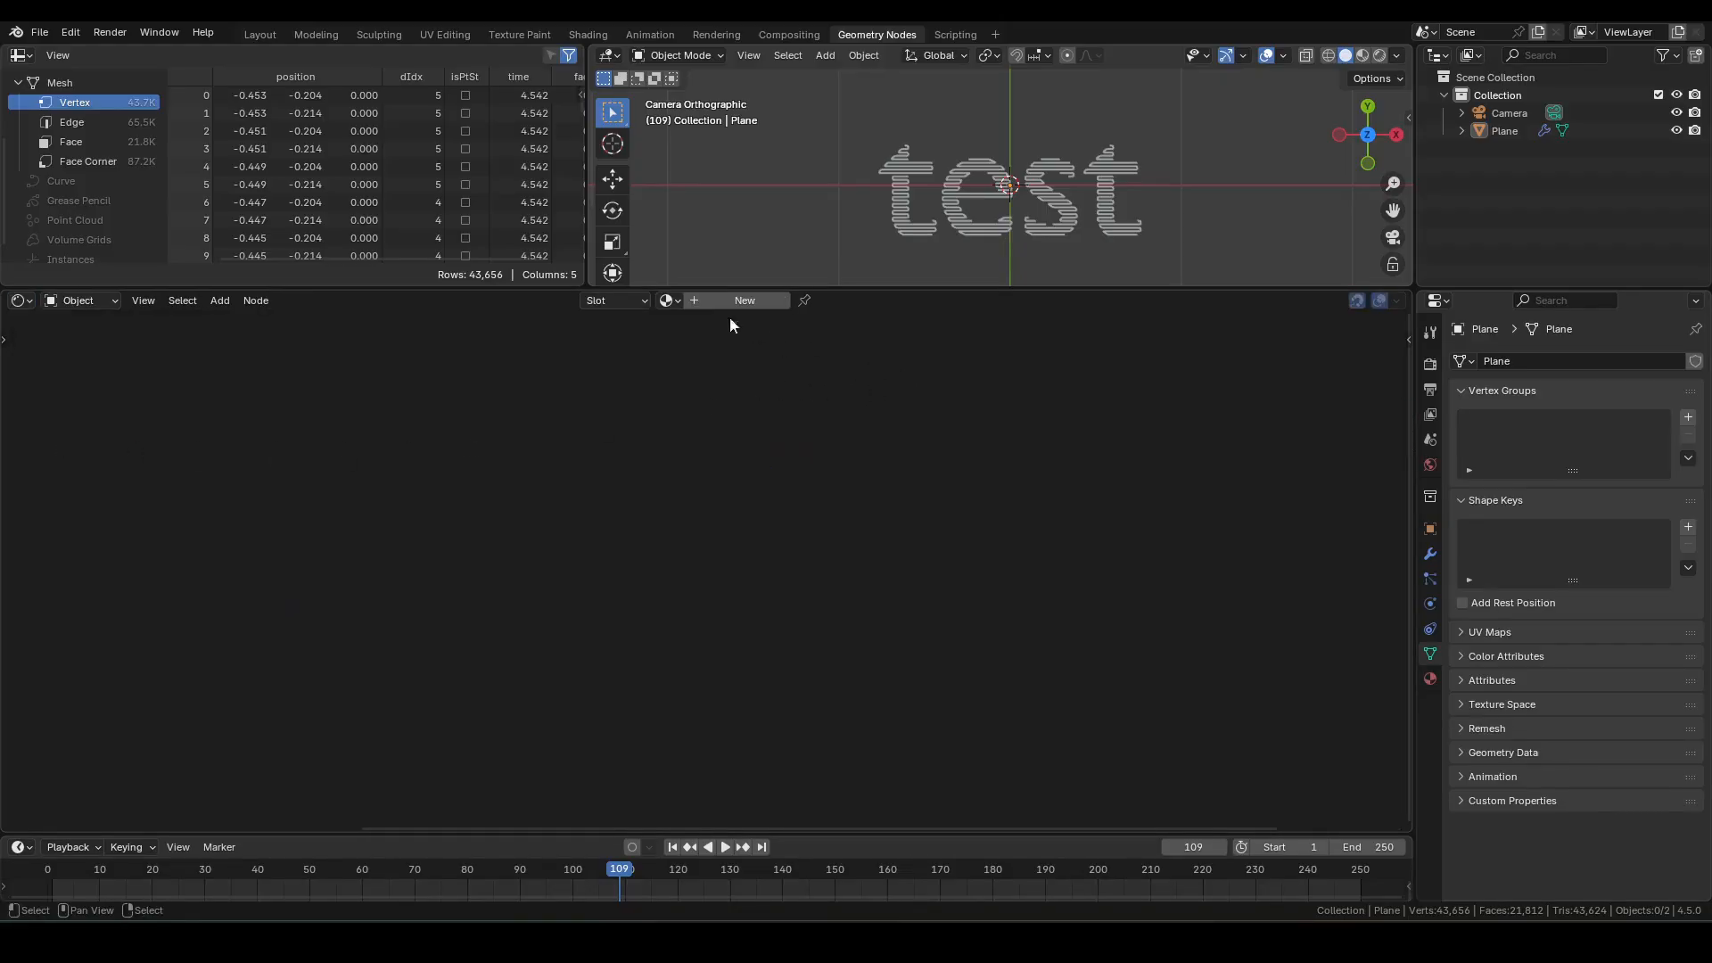
left_click(668, 301)
left_click(675, 333)
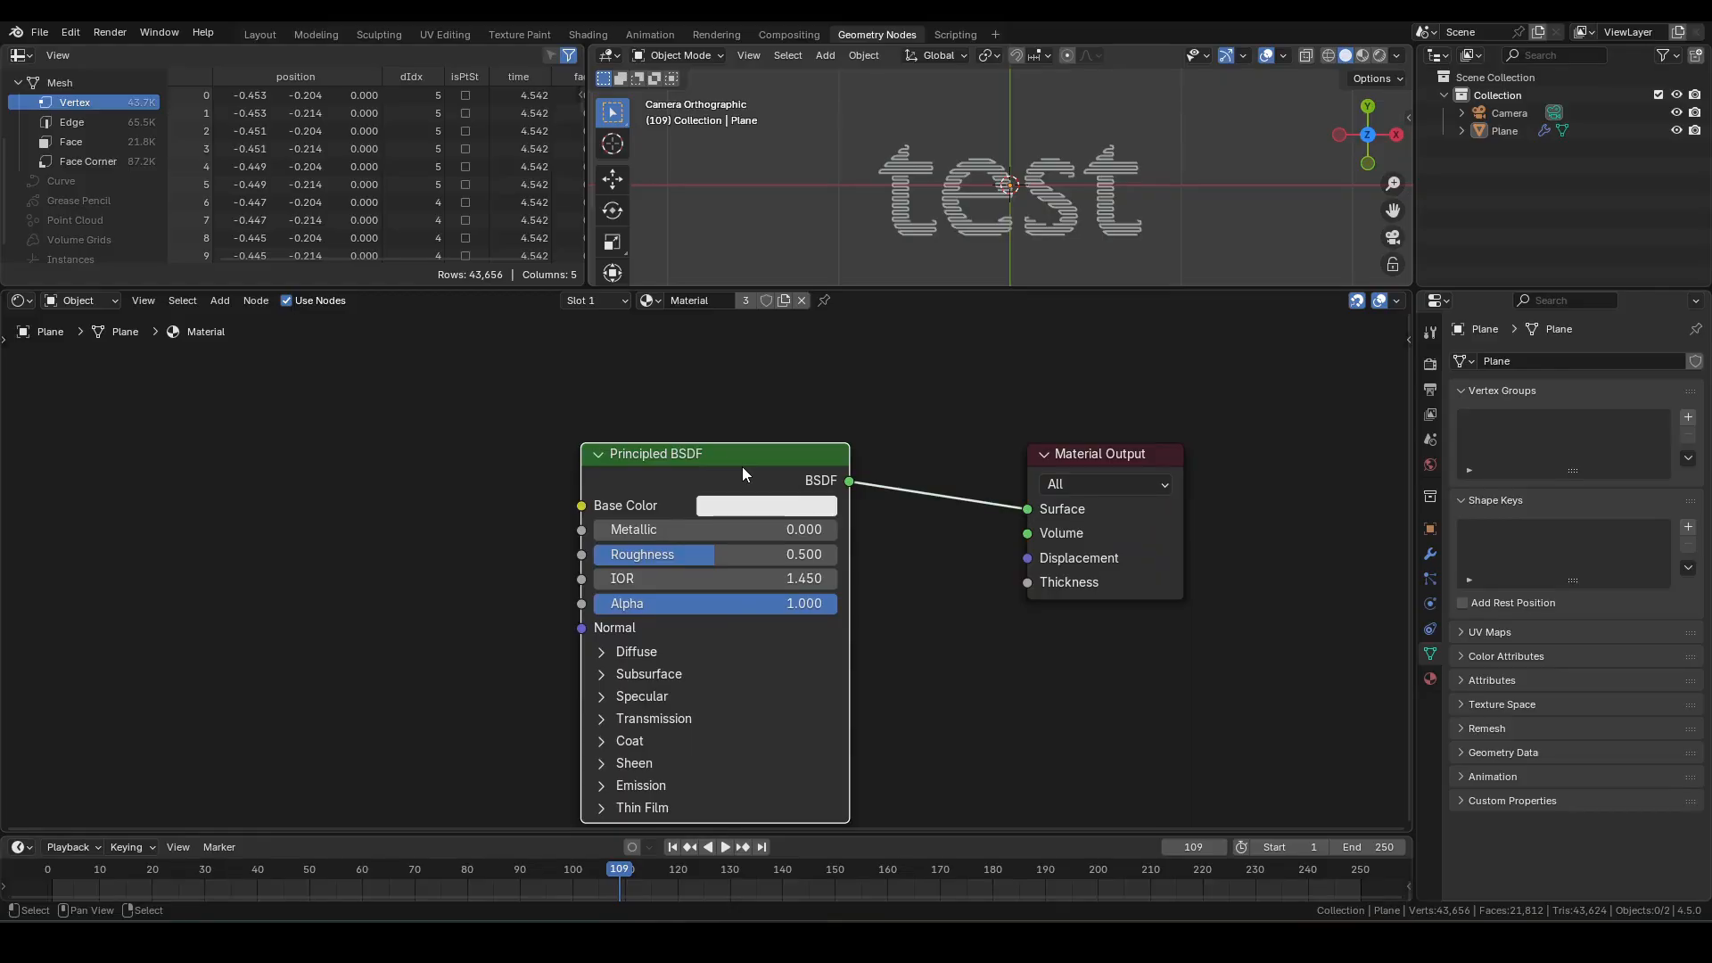
- Replace the Principled BSDF with a blue RGB node linked to the Material Output's Surface, and show the viewport in rendered shading
key("x")
key("F3")
type("rgb")
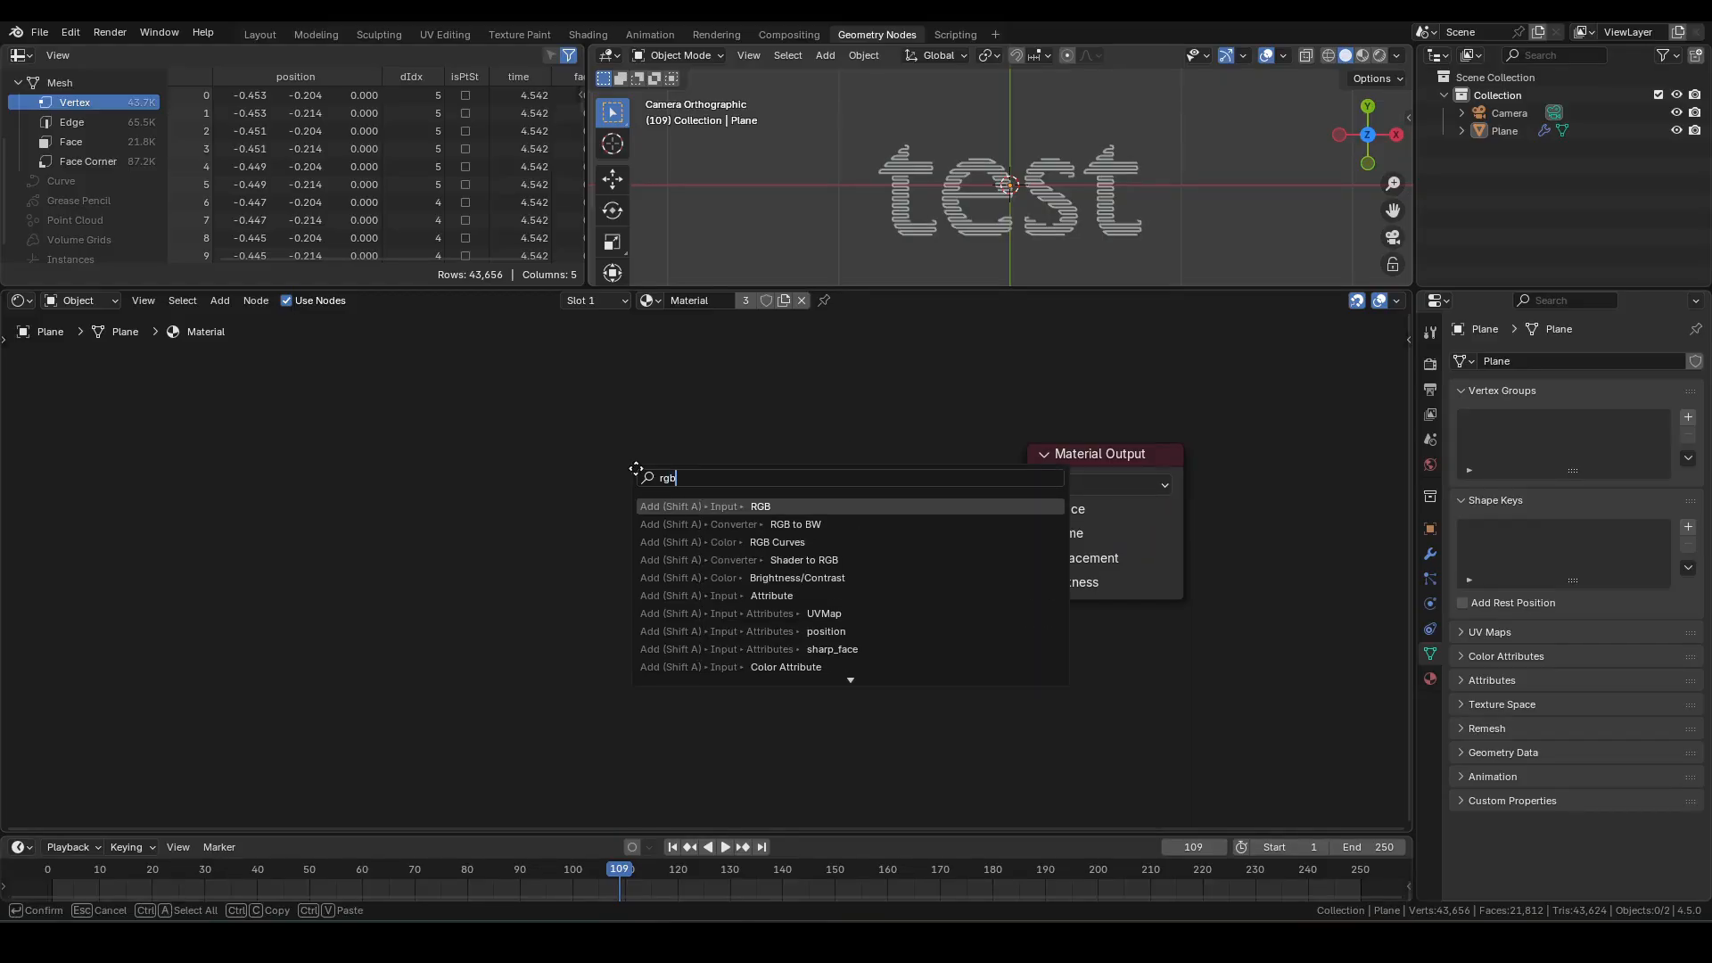
key("Return")
left_click(862, 521)
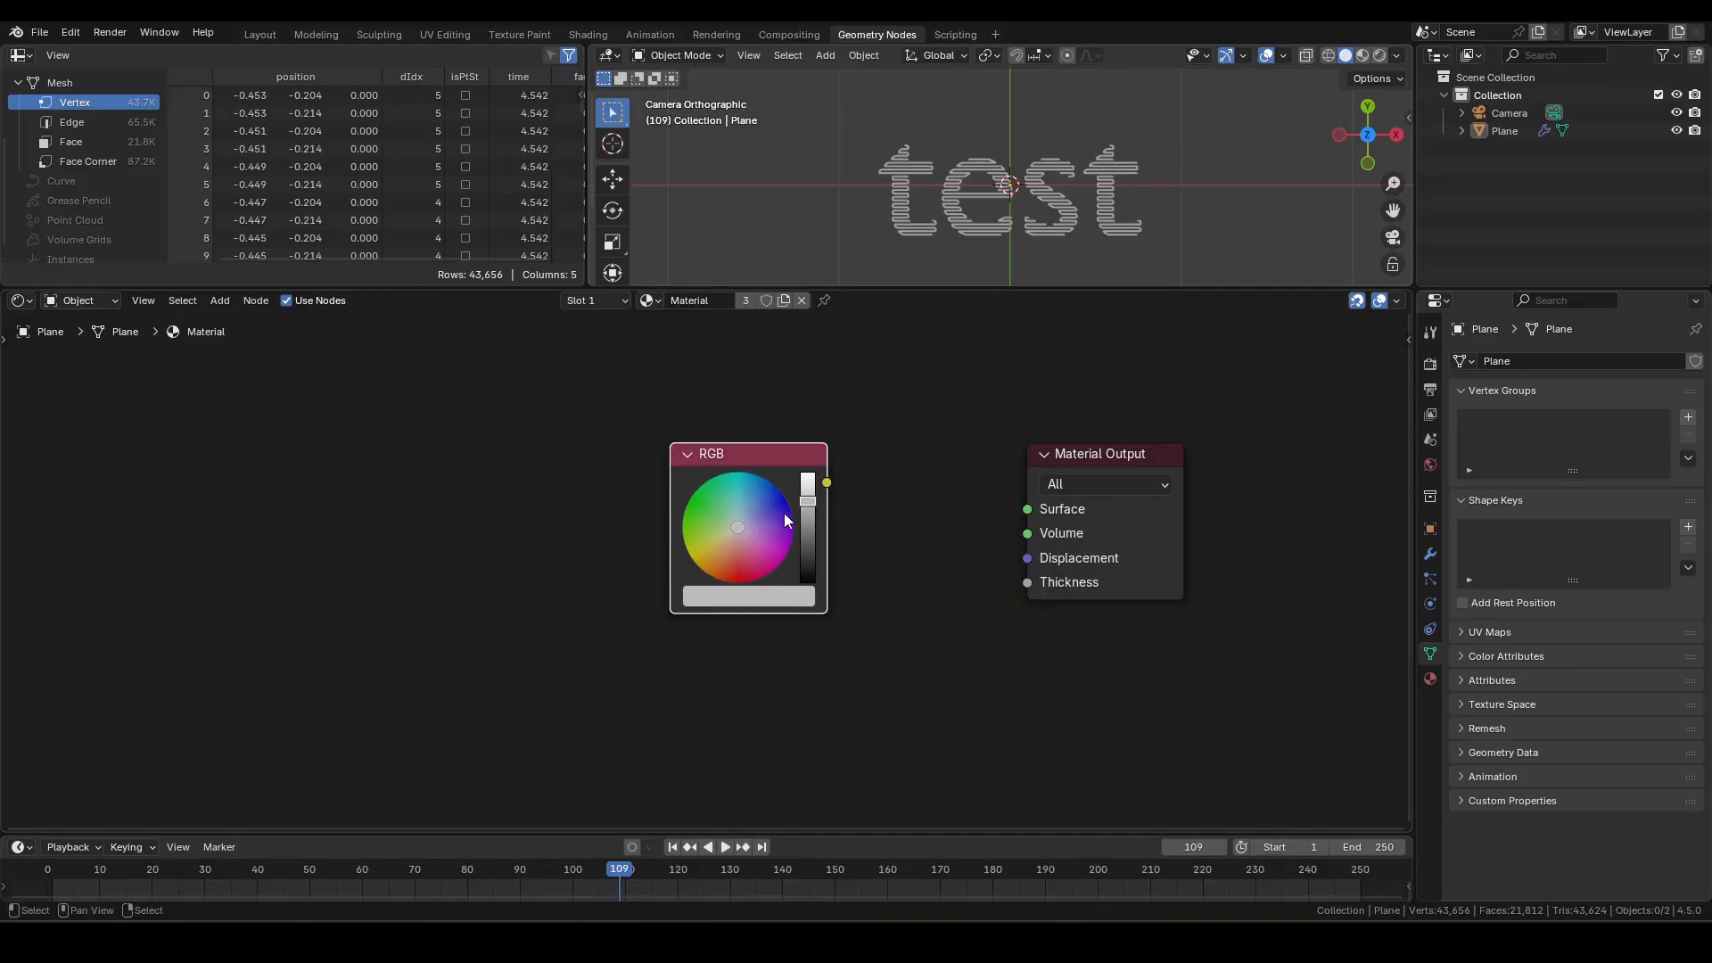
left_click_drag(749, 528, 1026, 510)
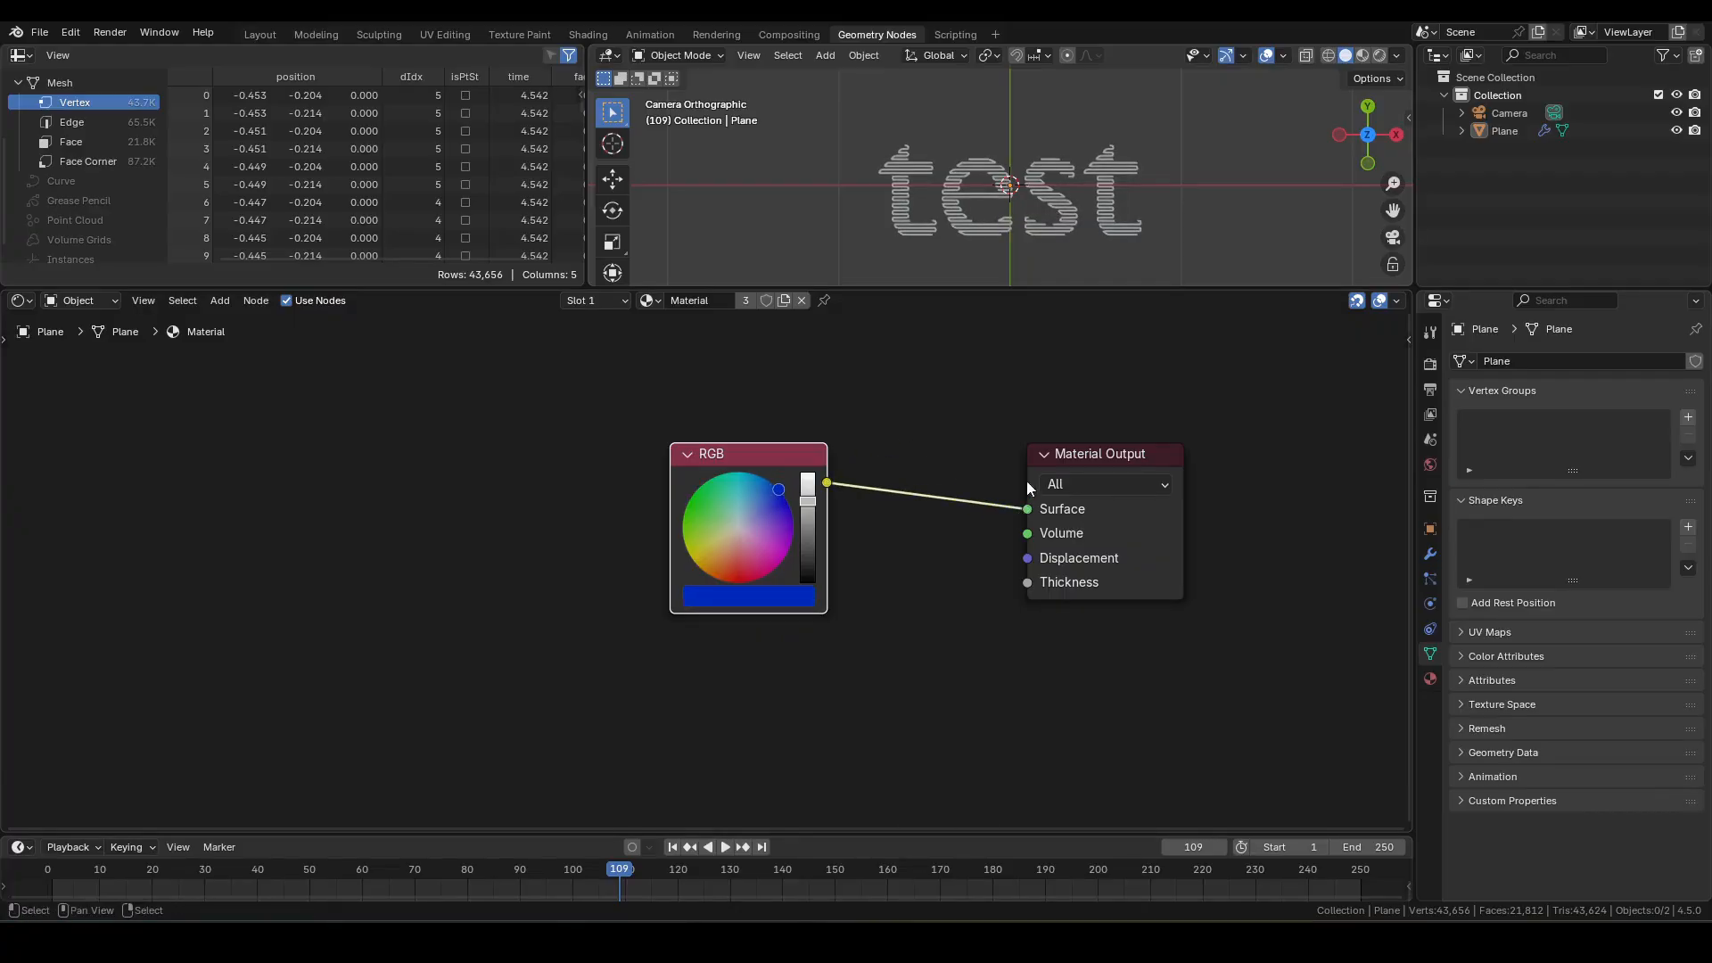
left_click(1380, 55)
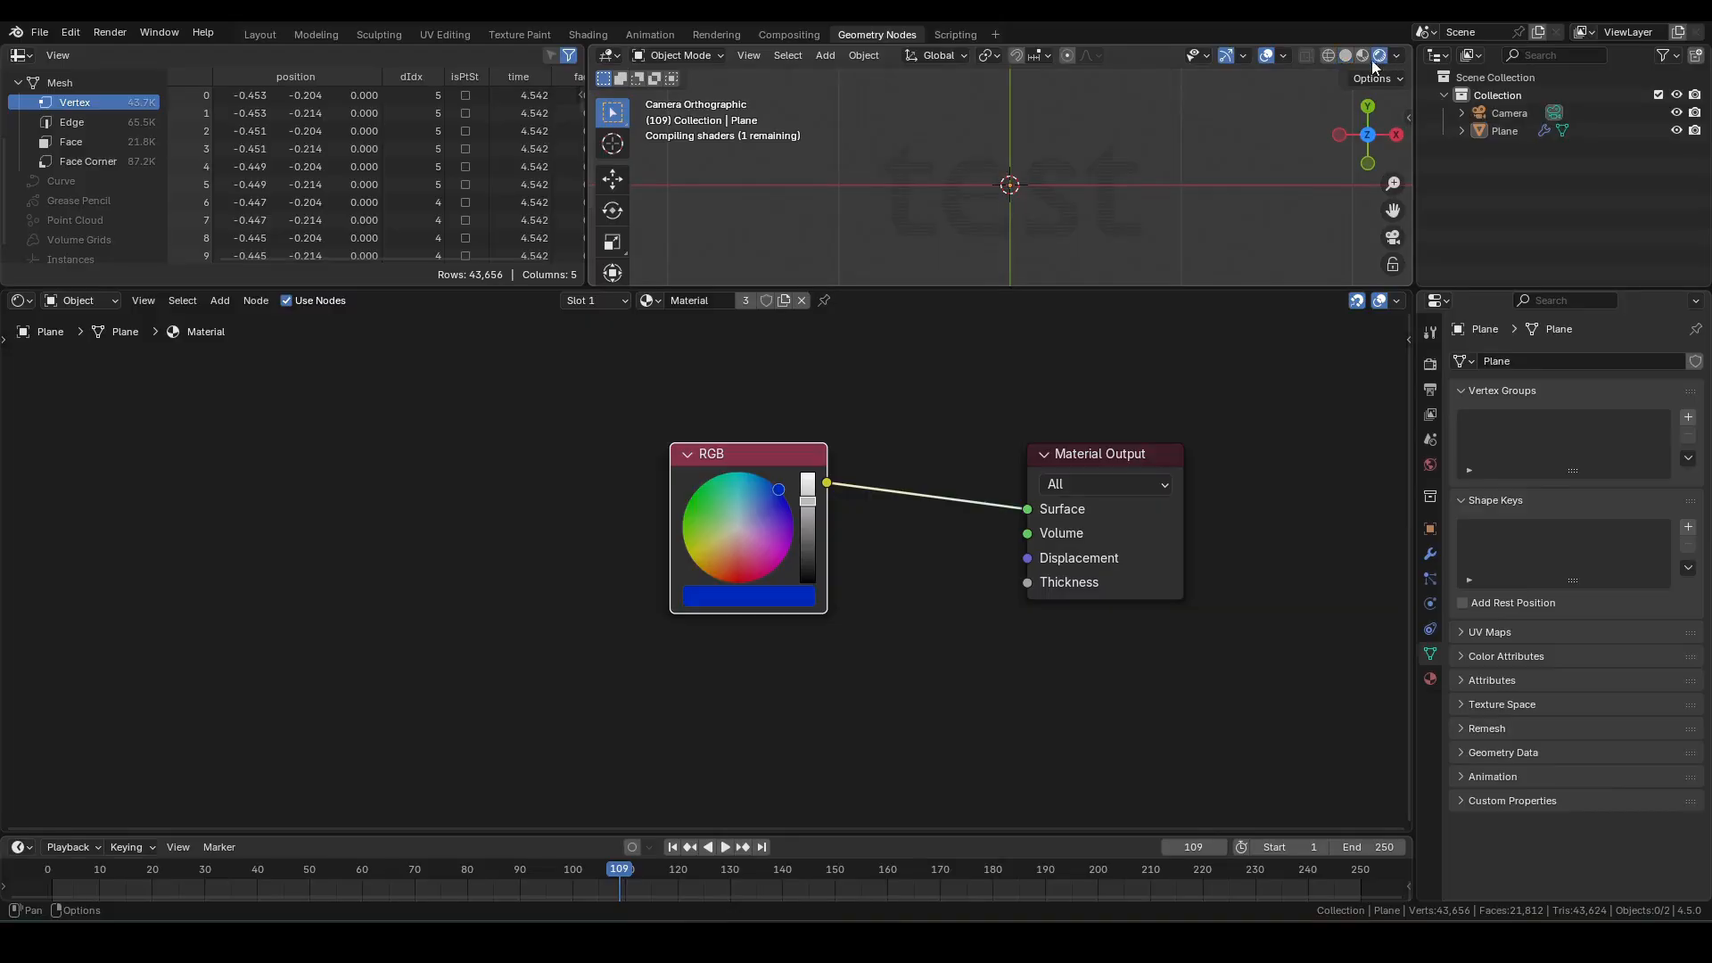
scroll(1127, 192, "up", 2)
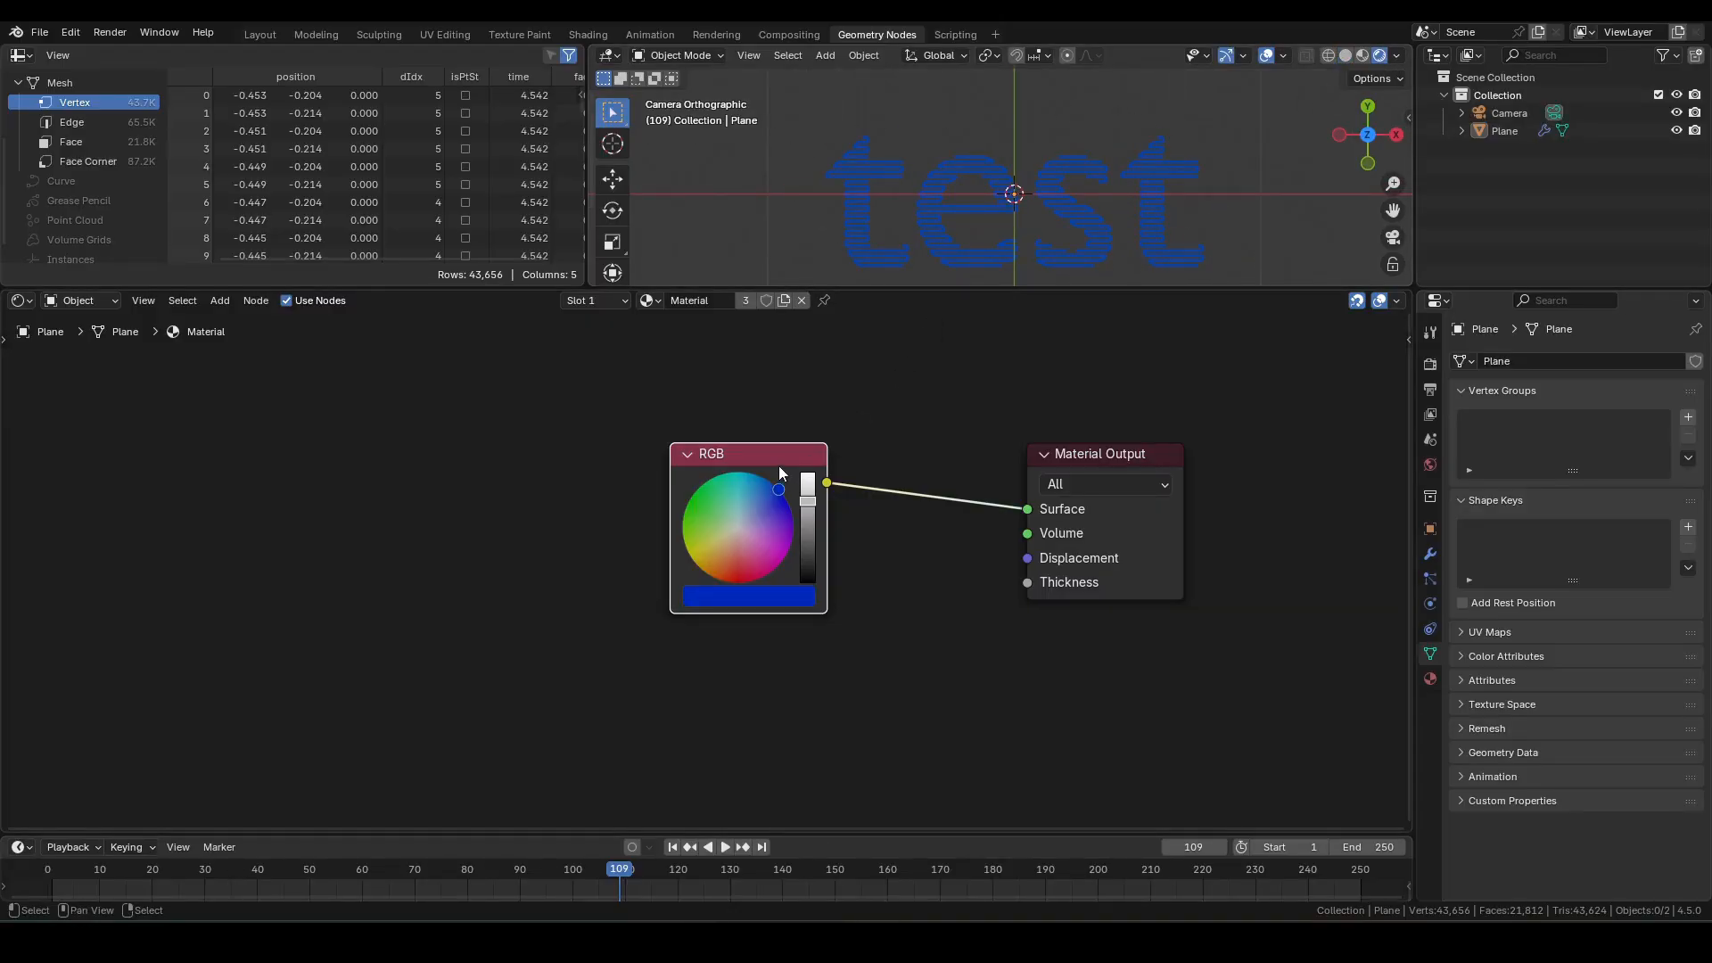
- Remove the RGB node and add a Texture Coordinate node in its place, well away from the Material Output
left_click_drag(778, 465, 671, 465)
middle_click_drag(888, 443, 911, 474)
scroll(911, 474, "down", 1)
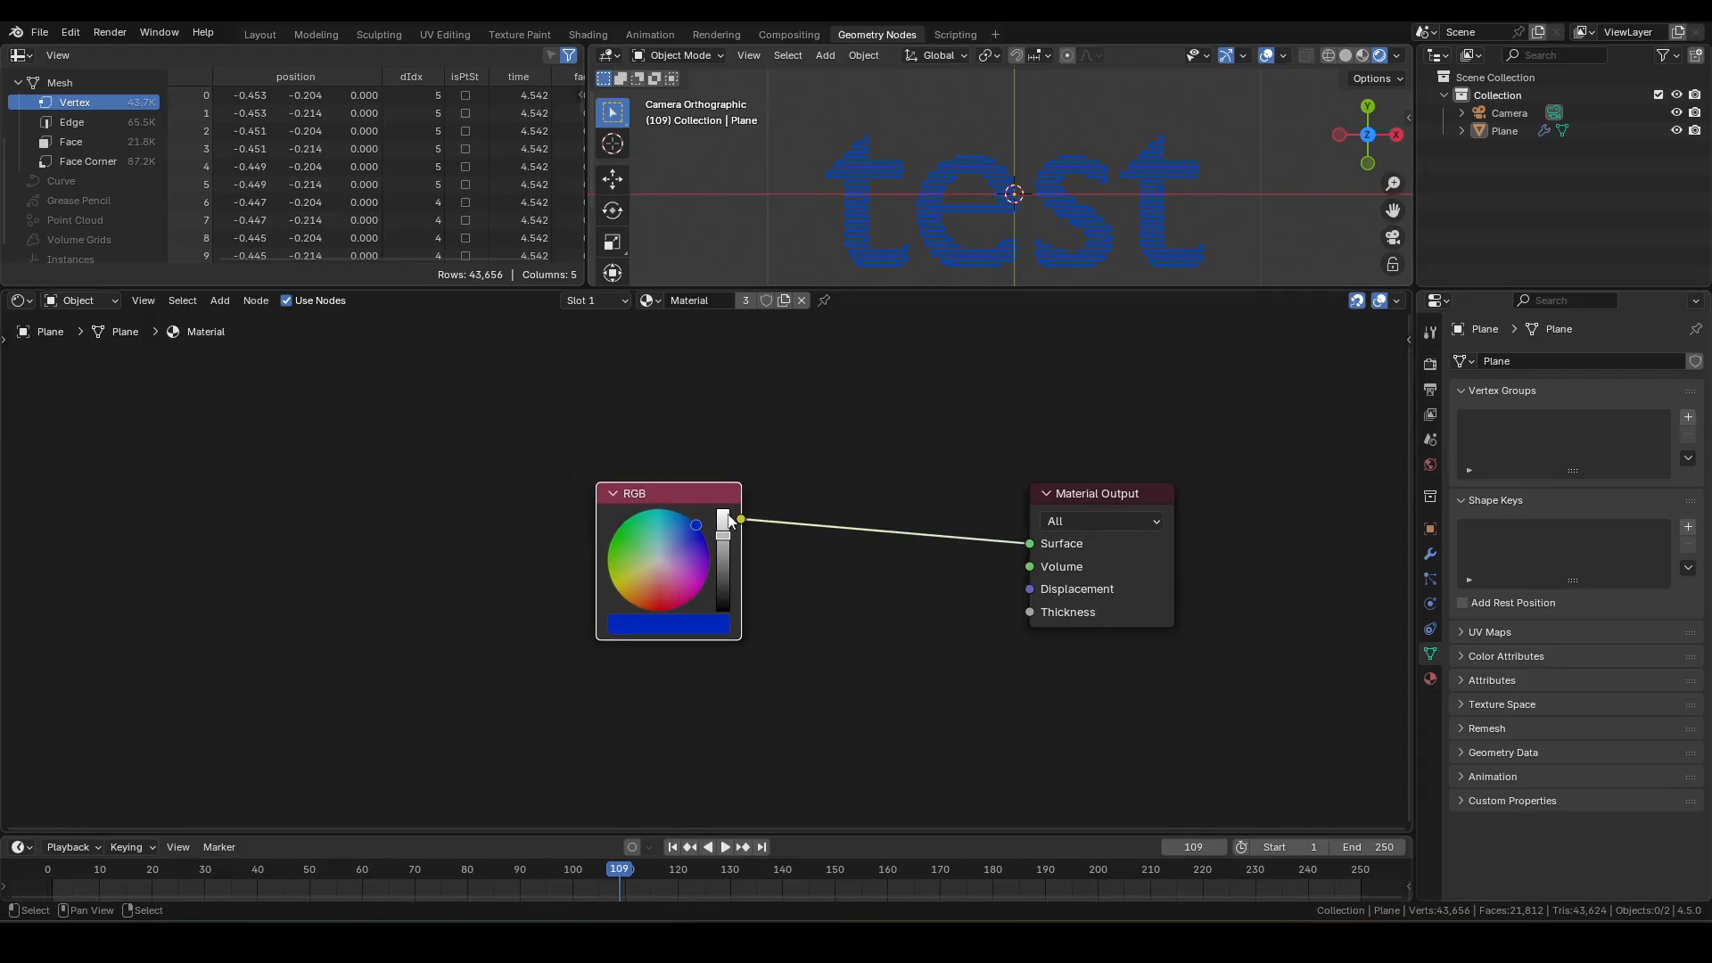
key("Delete")
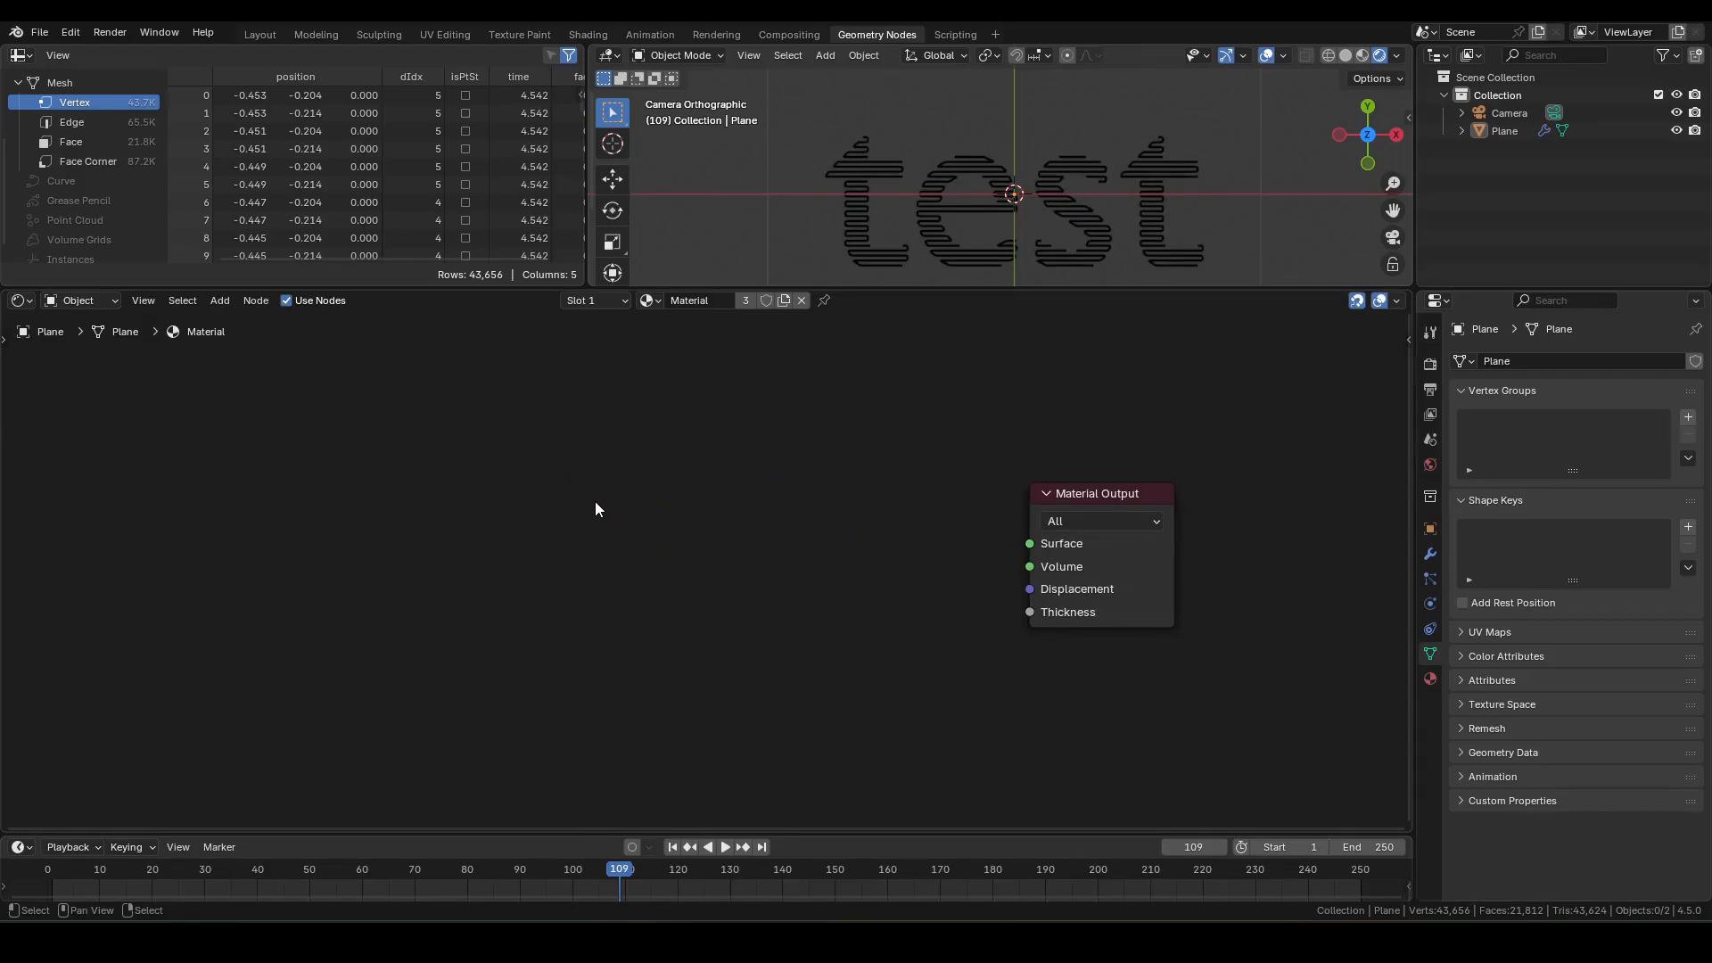
key("F3")
type("tc")
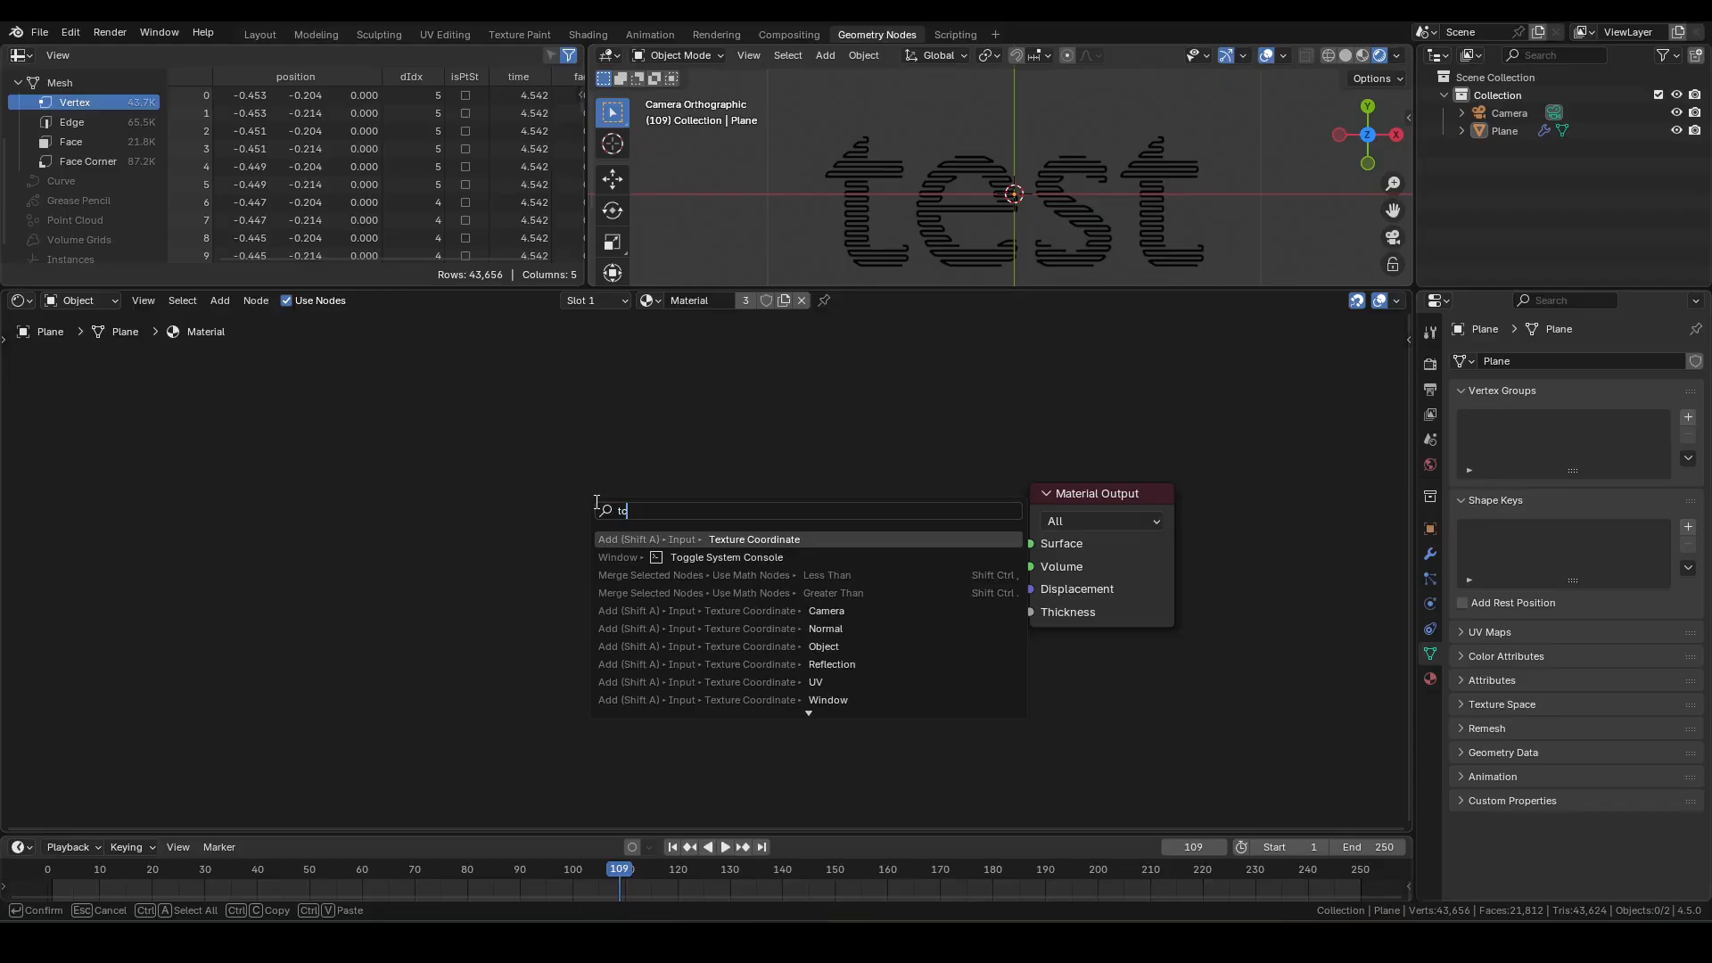
key("Return")
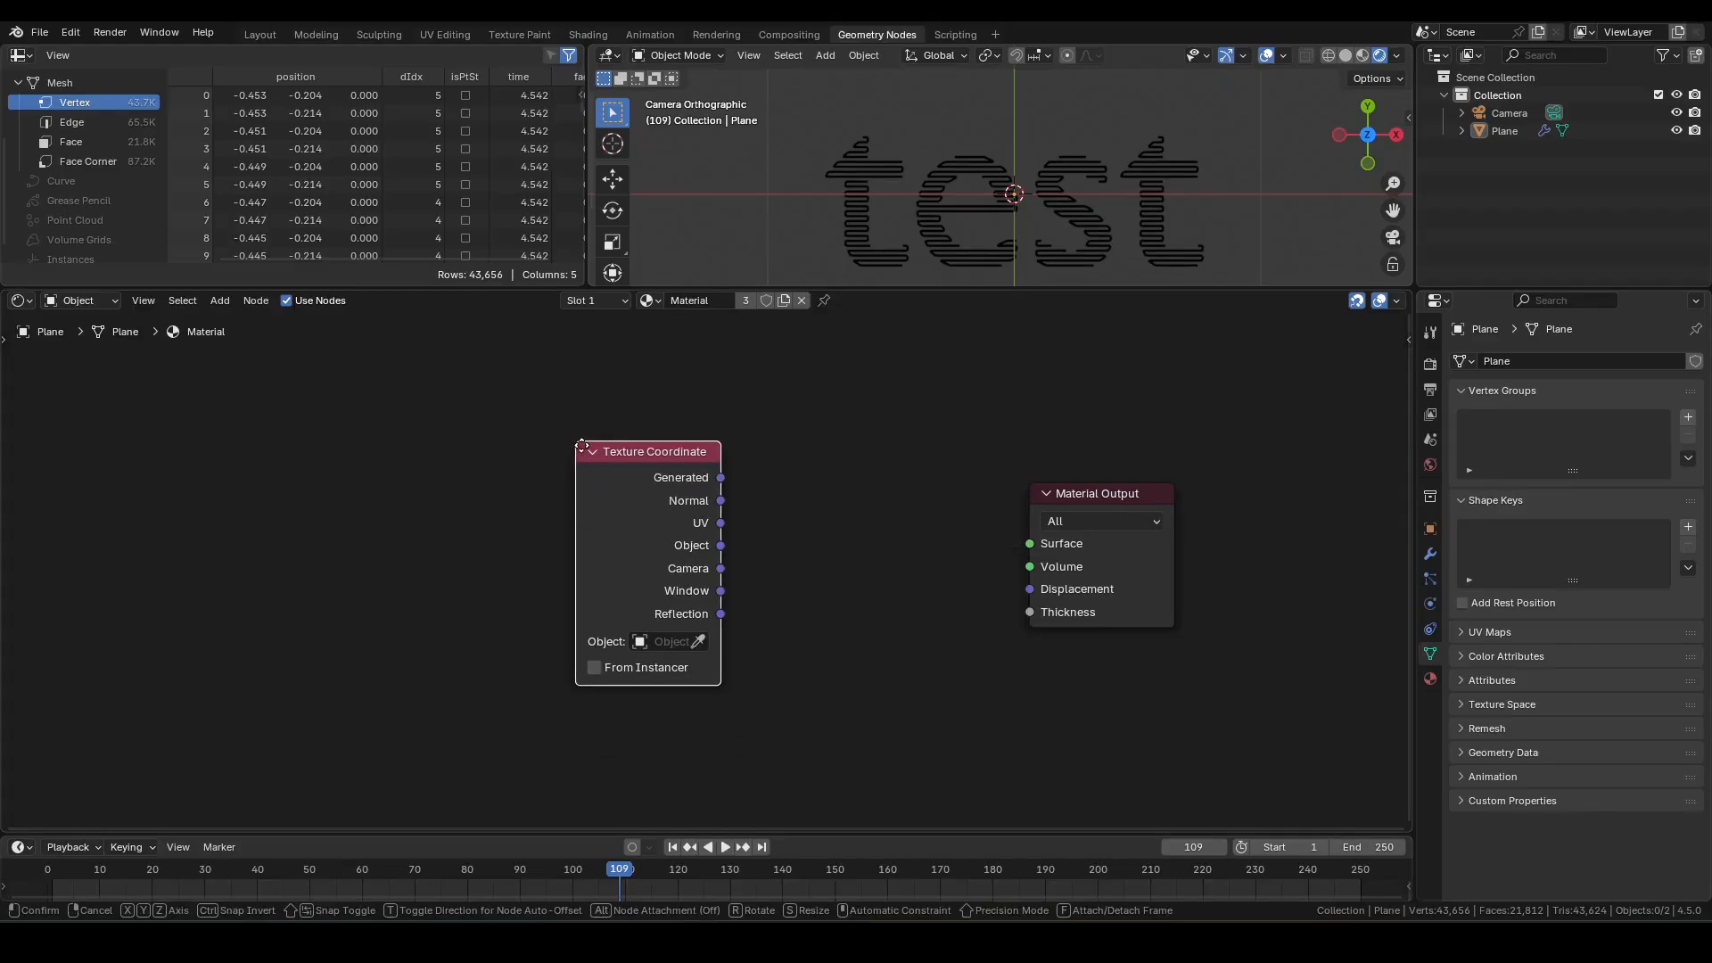
left_click(470, 483)
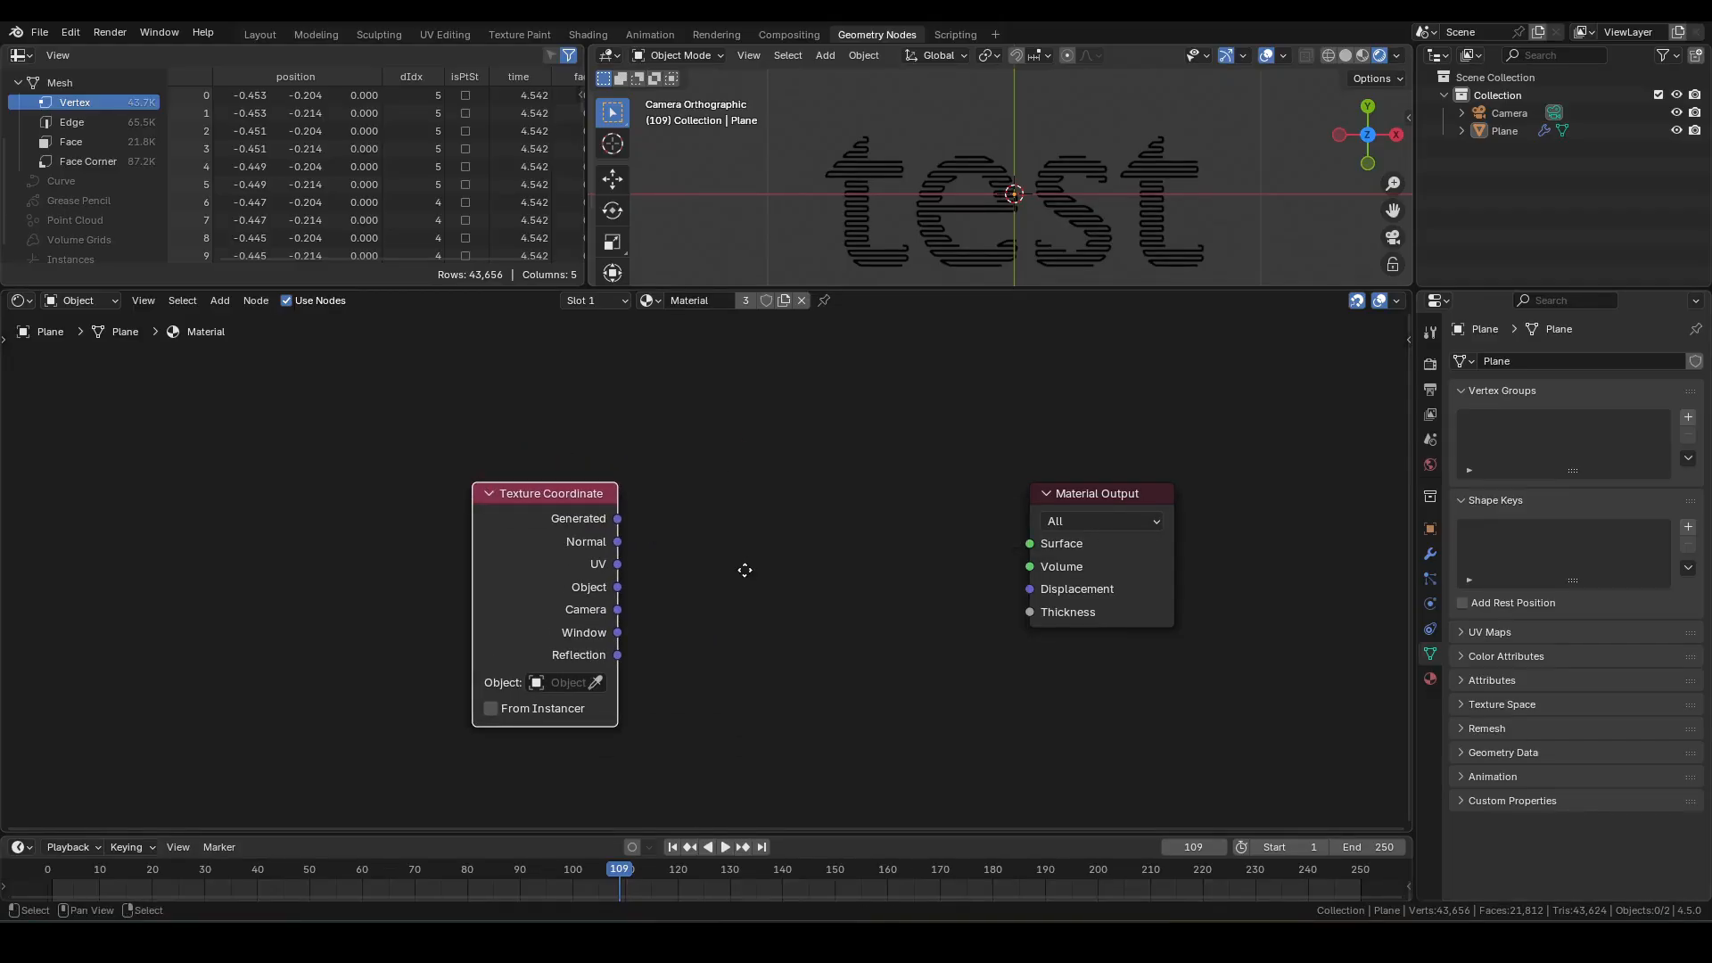
- Preview the Texture Coordinate's Camera output on the Surface input, and link its Window output there instead
middle_click_drag(745, 570, 690, 542)
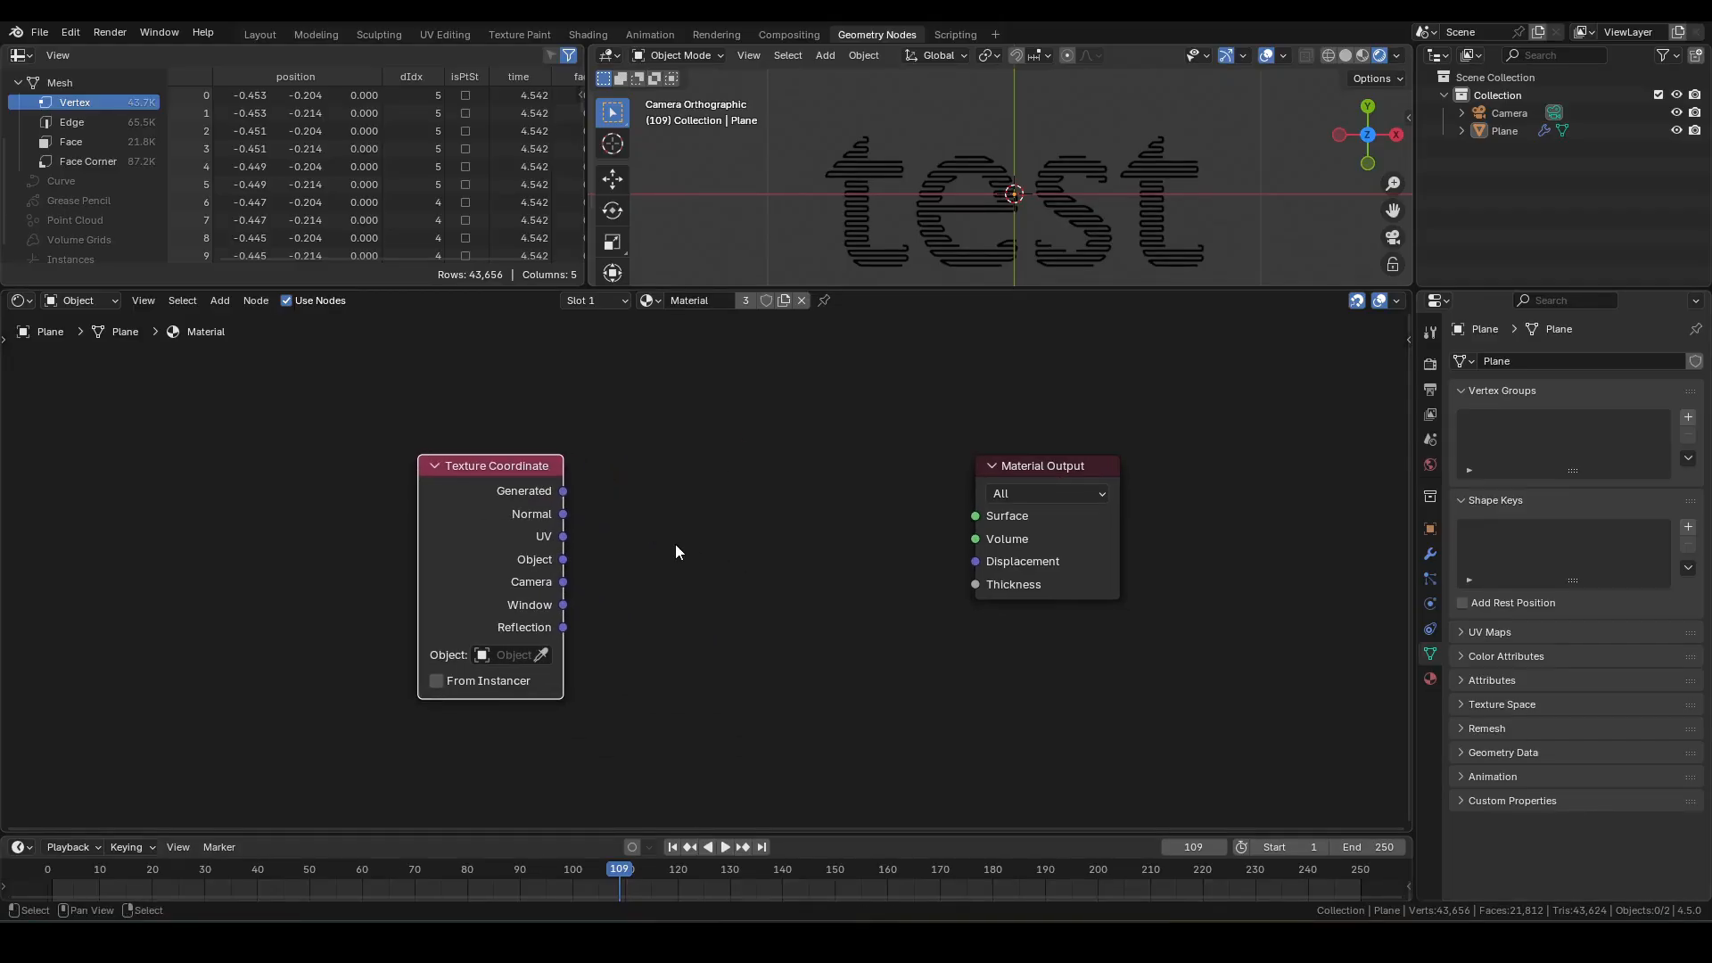
left_click(563, 584, "ctrl+shift")
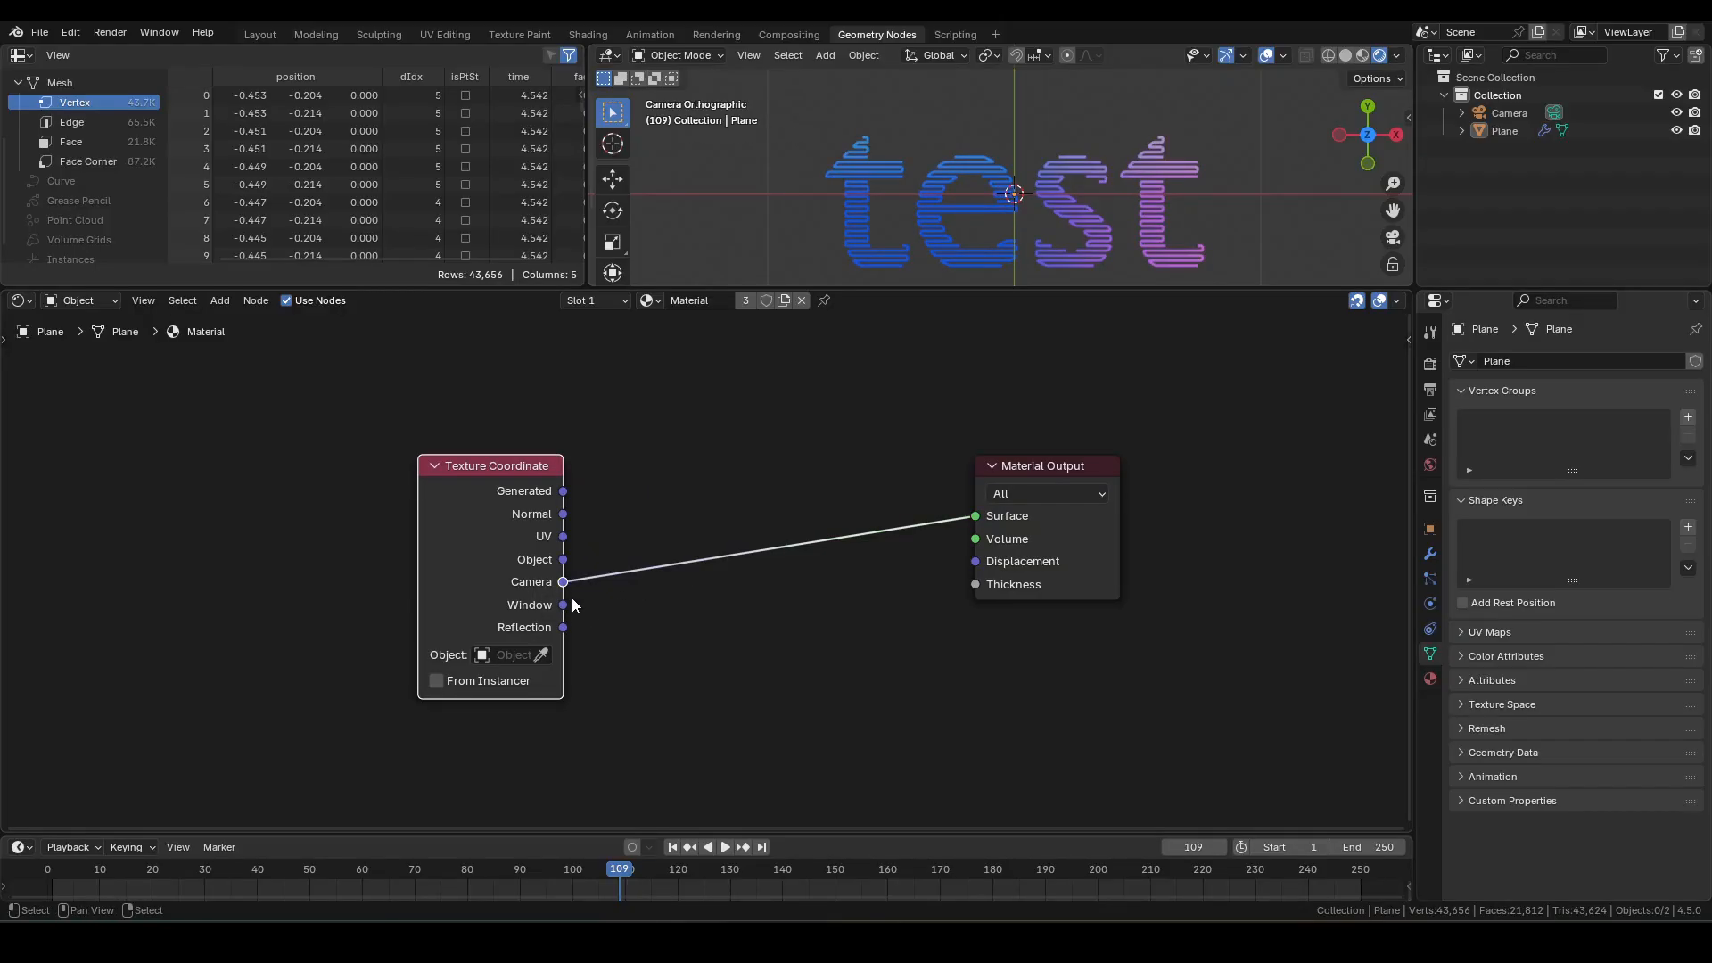
left_click(565, 606, "ctrl+shift")
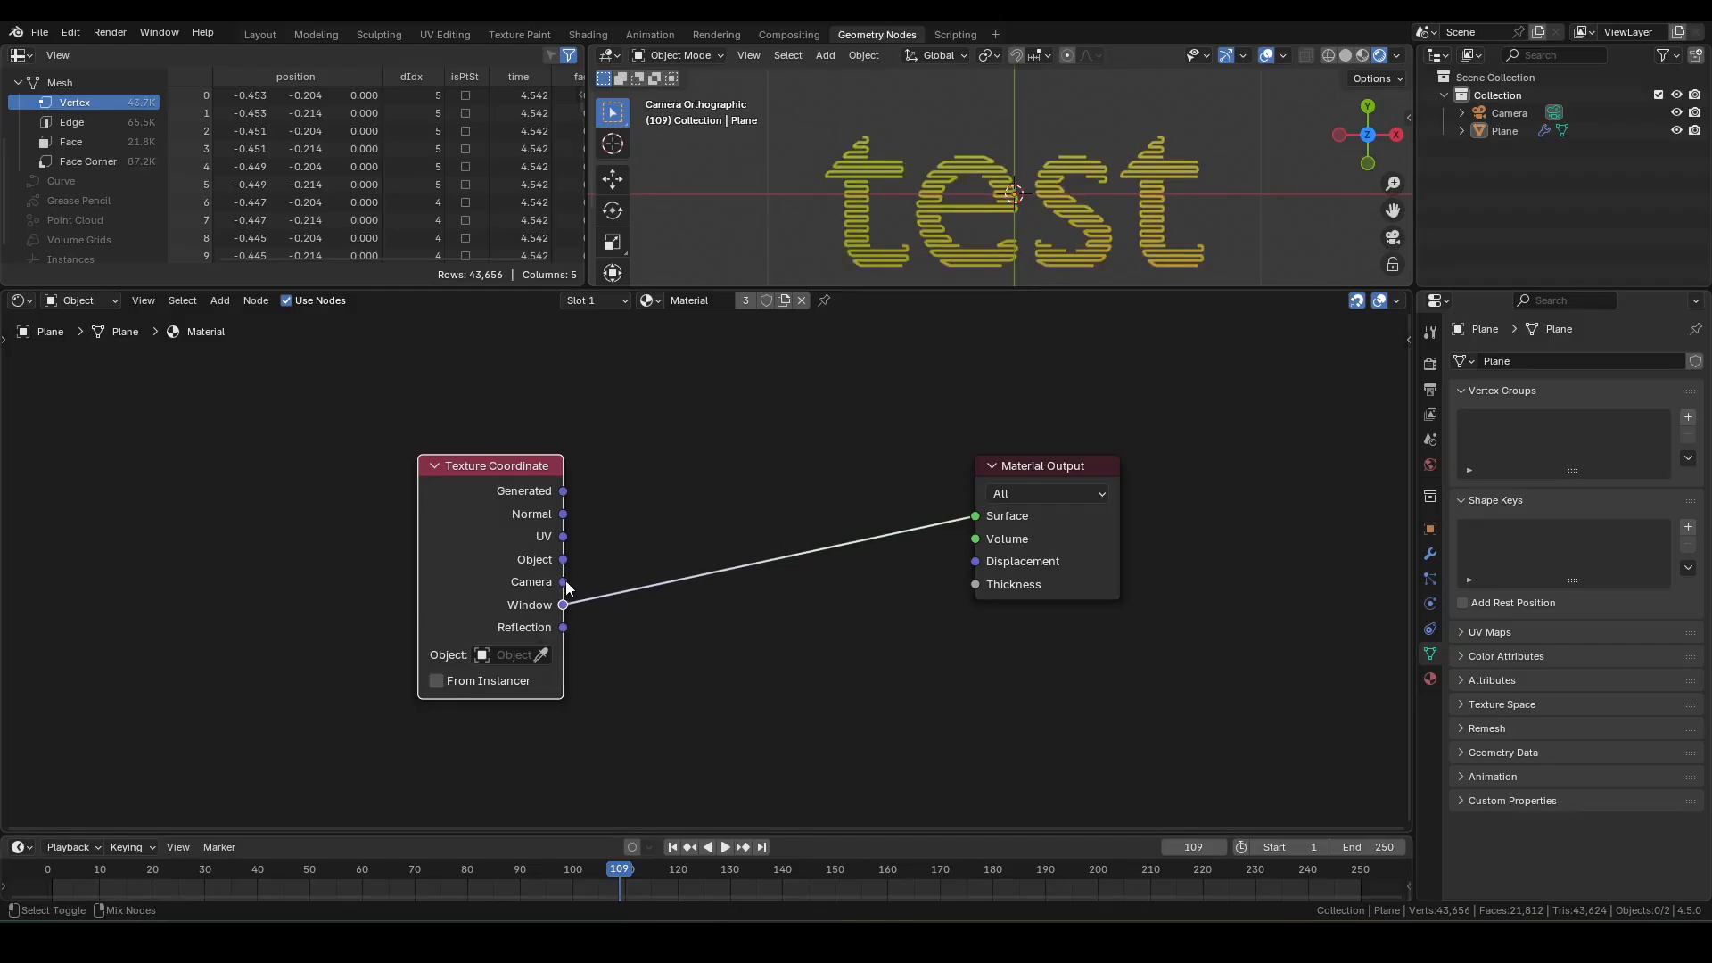
- Insert a Hue/Saturation/Value node between the Window output and Material Output, and set its Hue to 1.000
left_click_drag(568, 604, 707, 487)
type("hsv")
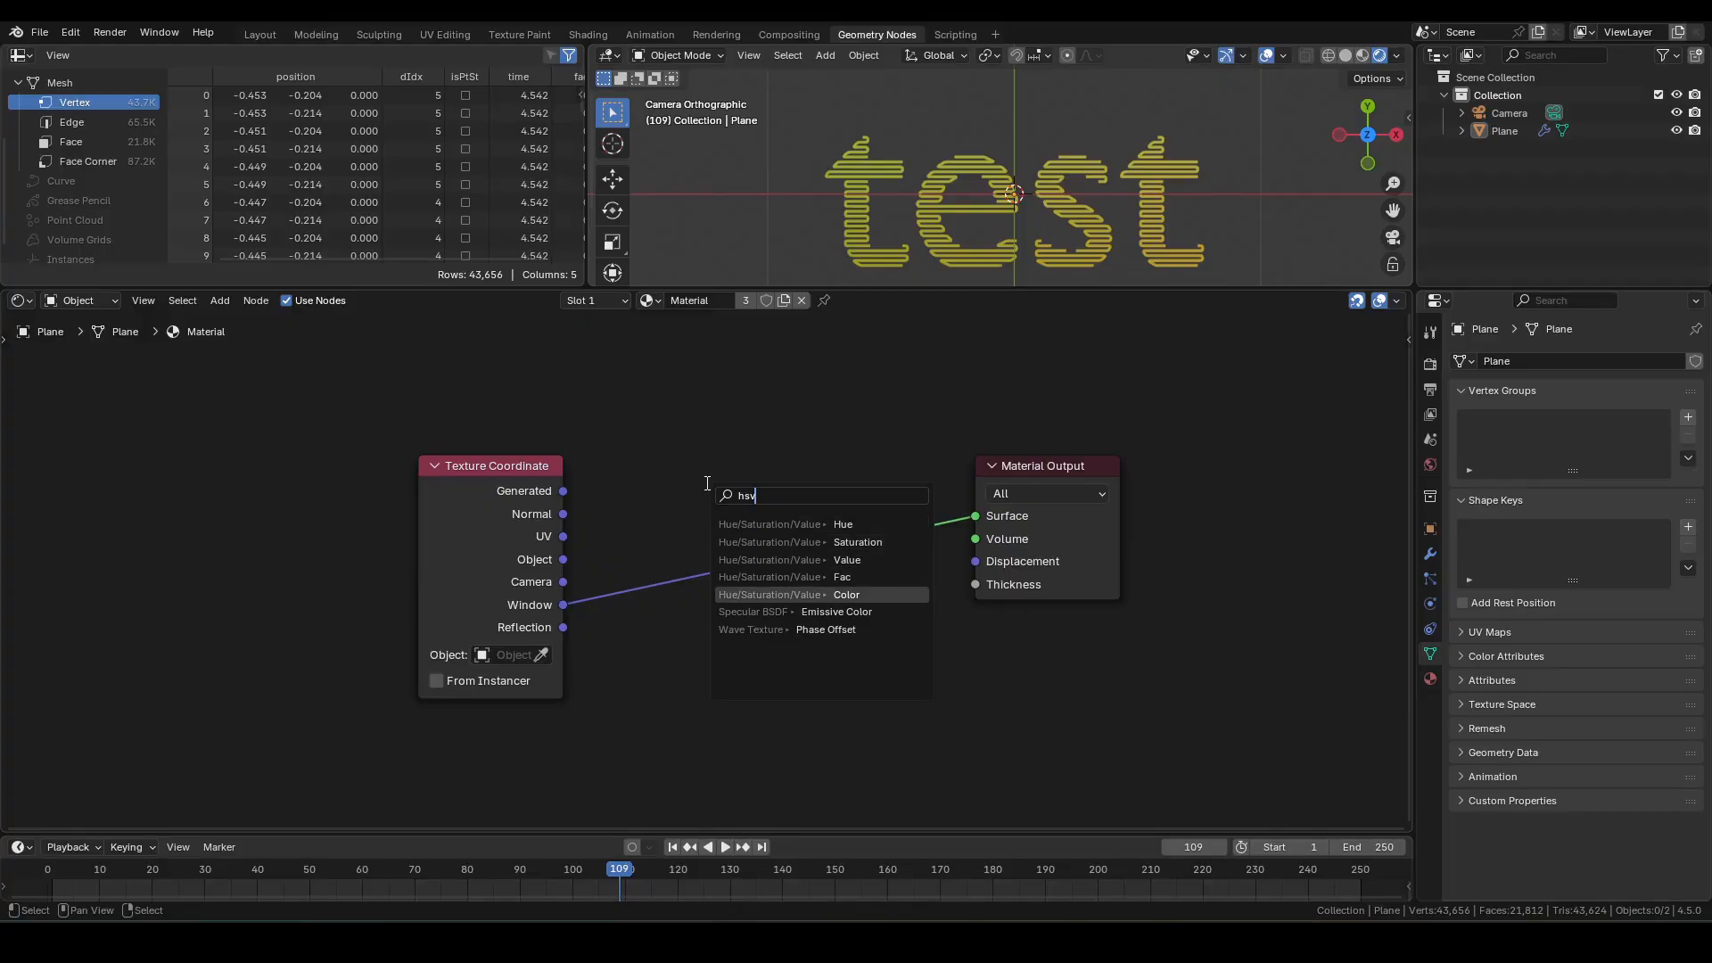
key("Return")
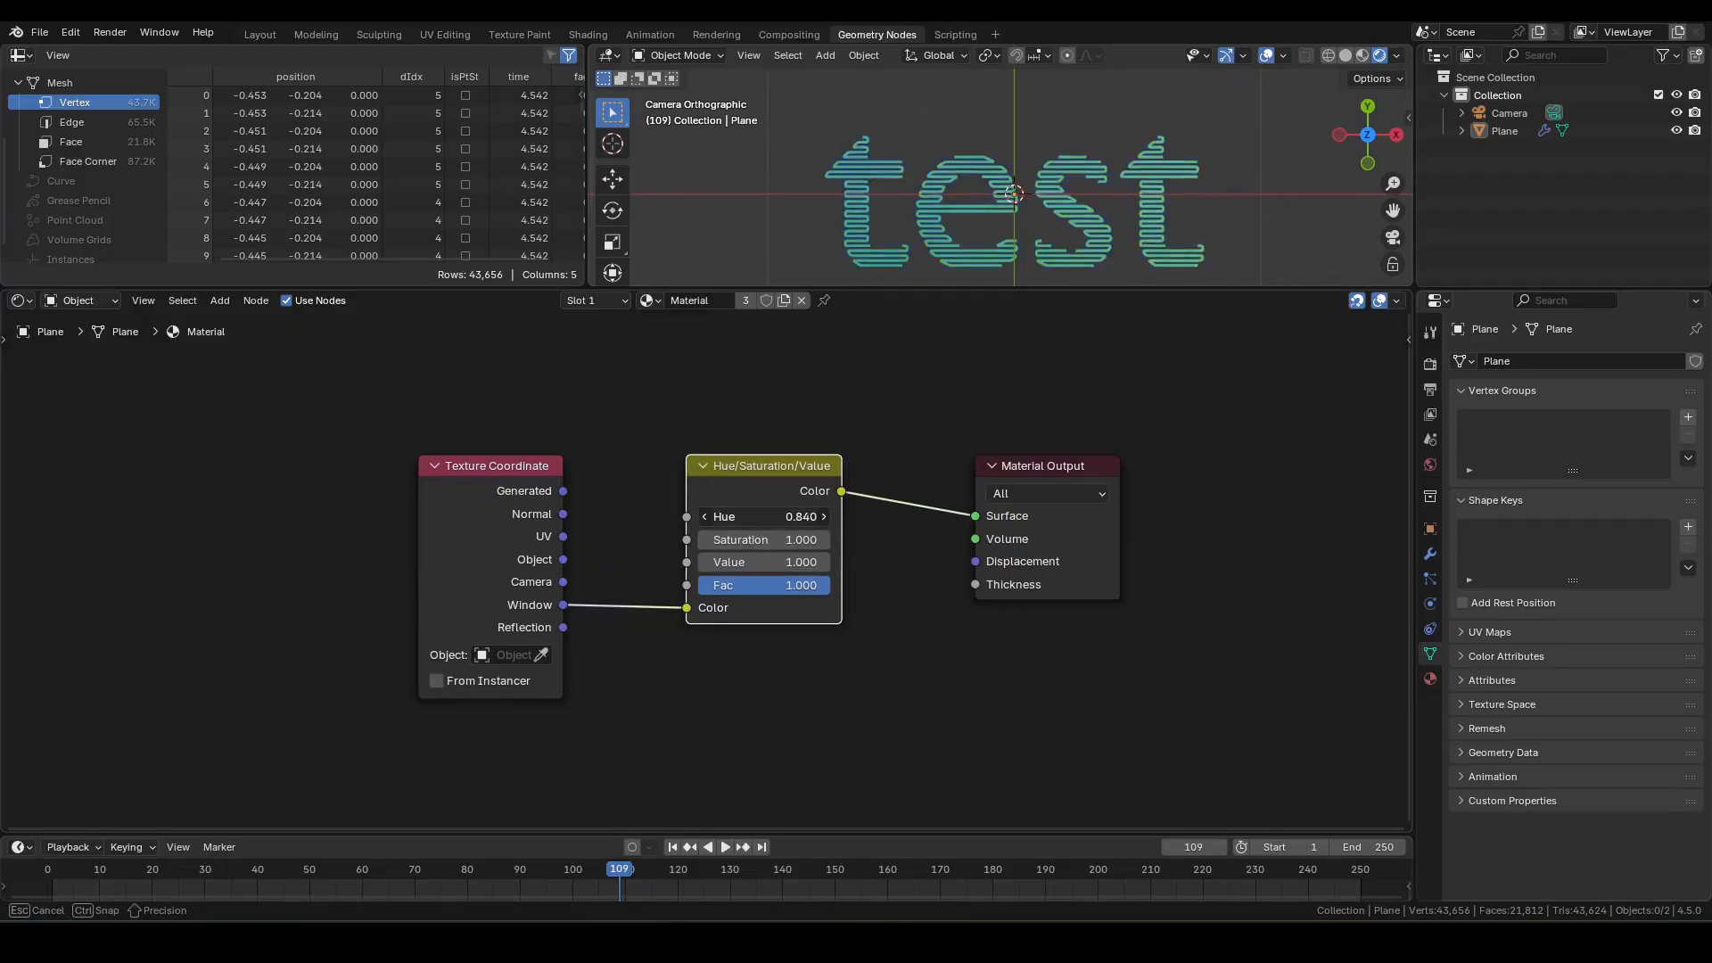
left_click_drag(764, 517, 825, 516)
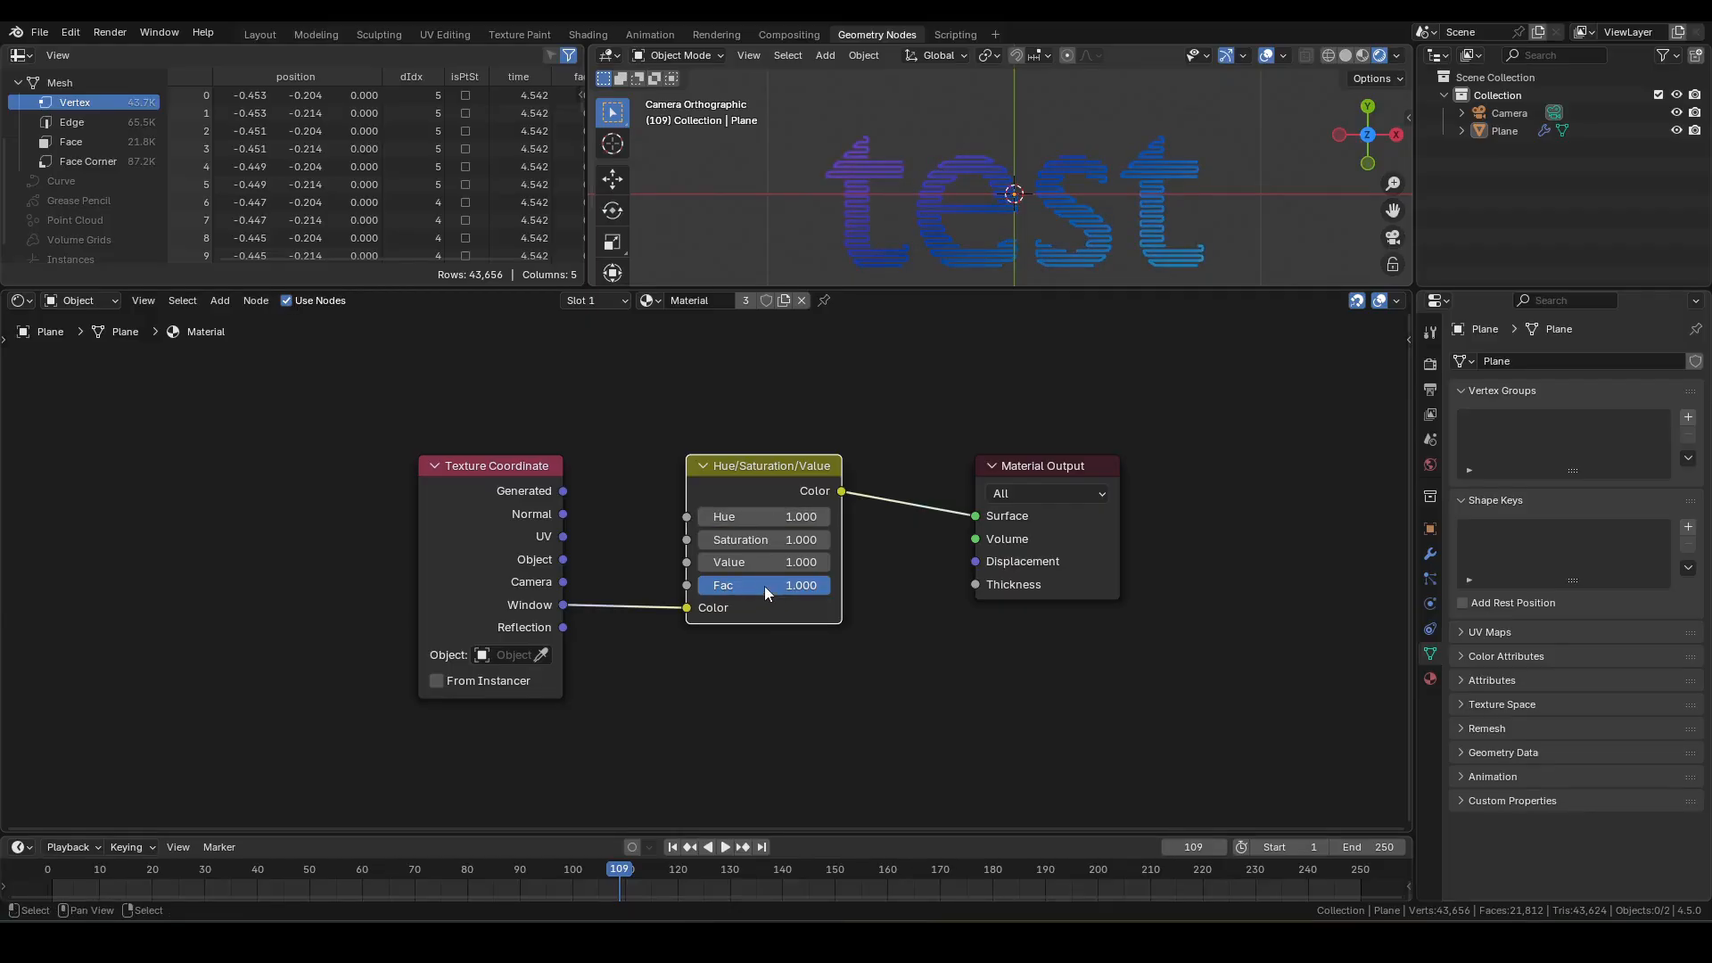
- Hide the Texture Coordinate's unused outputs and move it with the Hue/Saturation/Value node farther from the Material Output
left_click(524, 516)
left_click(720, 438)
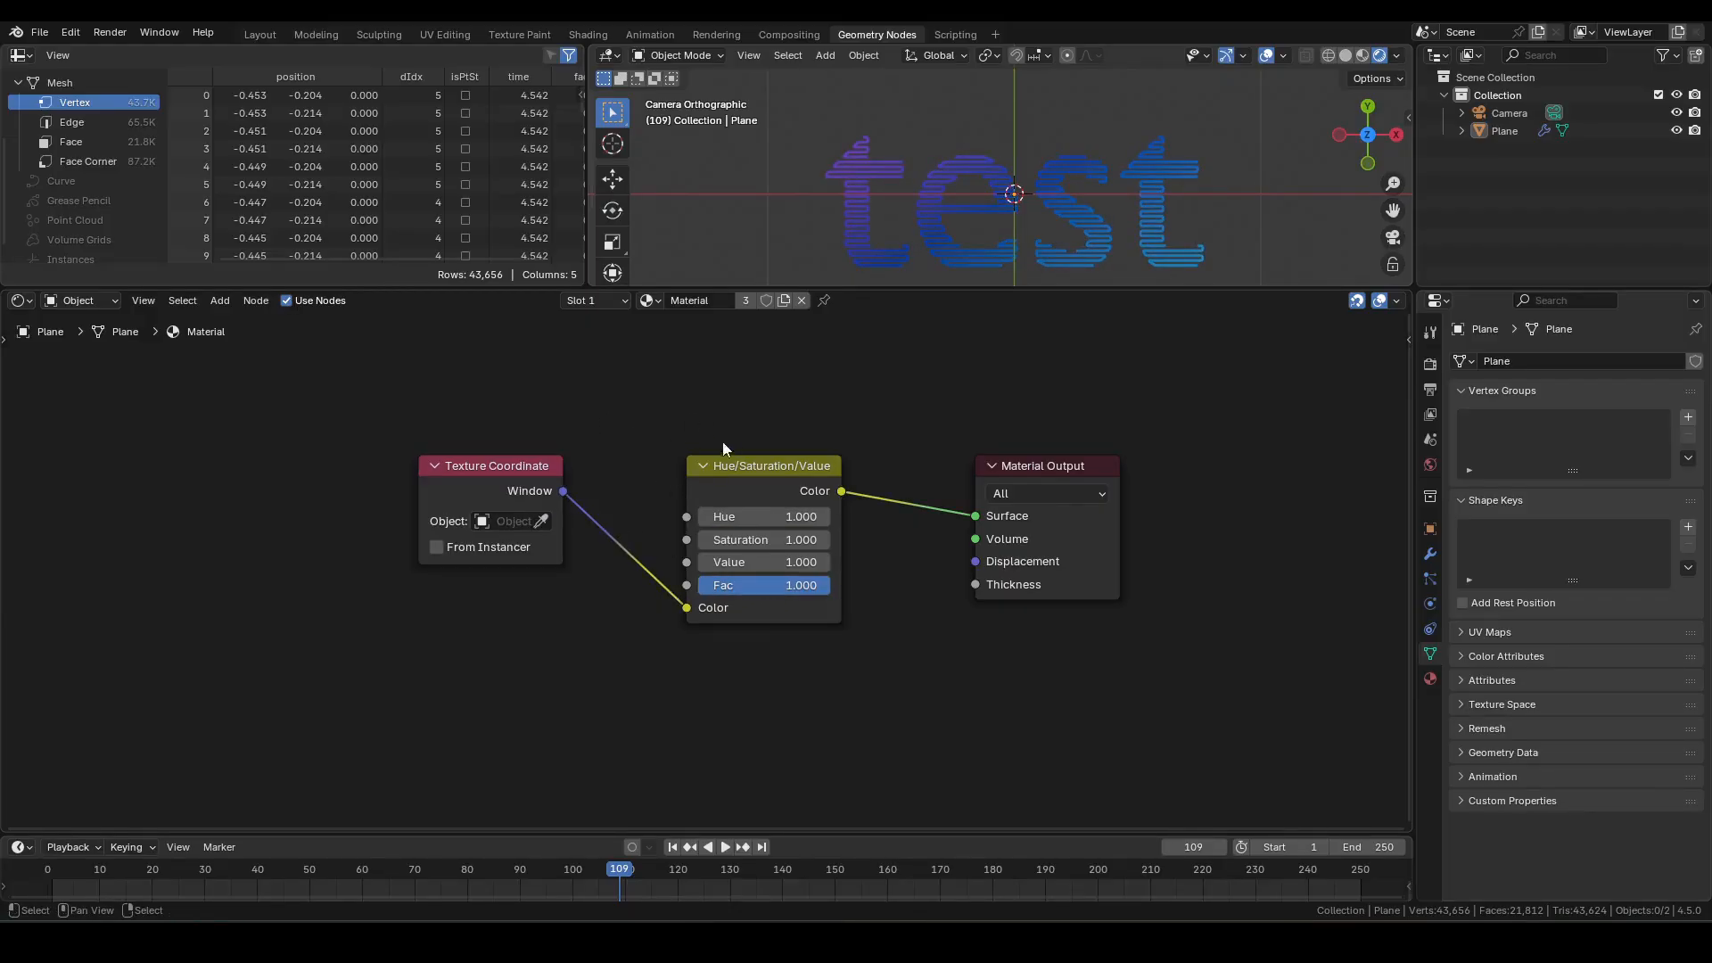
left_click_drag(745, 471, 643, 473)
key("l")
- Add an Emission node fed by the Hue/Saturation/Value color and set its Strength to 20
left_click_drag(643, 473, 652, 614)
left_click(573, 517)
type("emission")
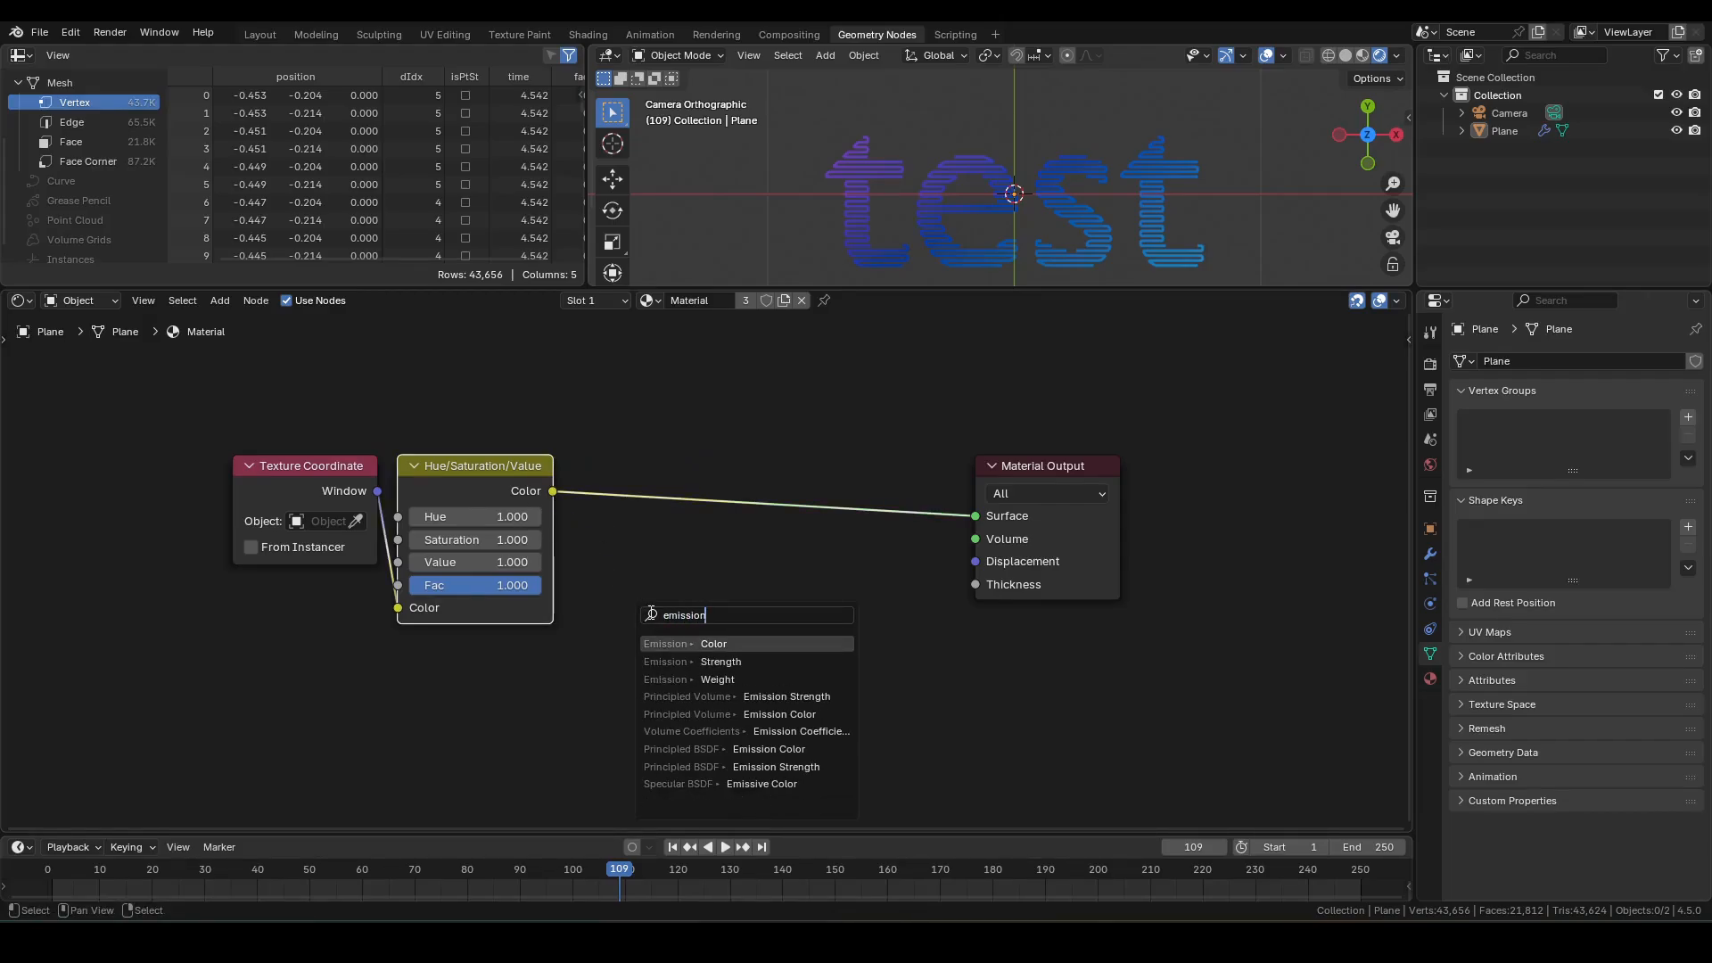
key("Return")
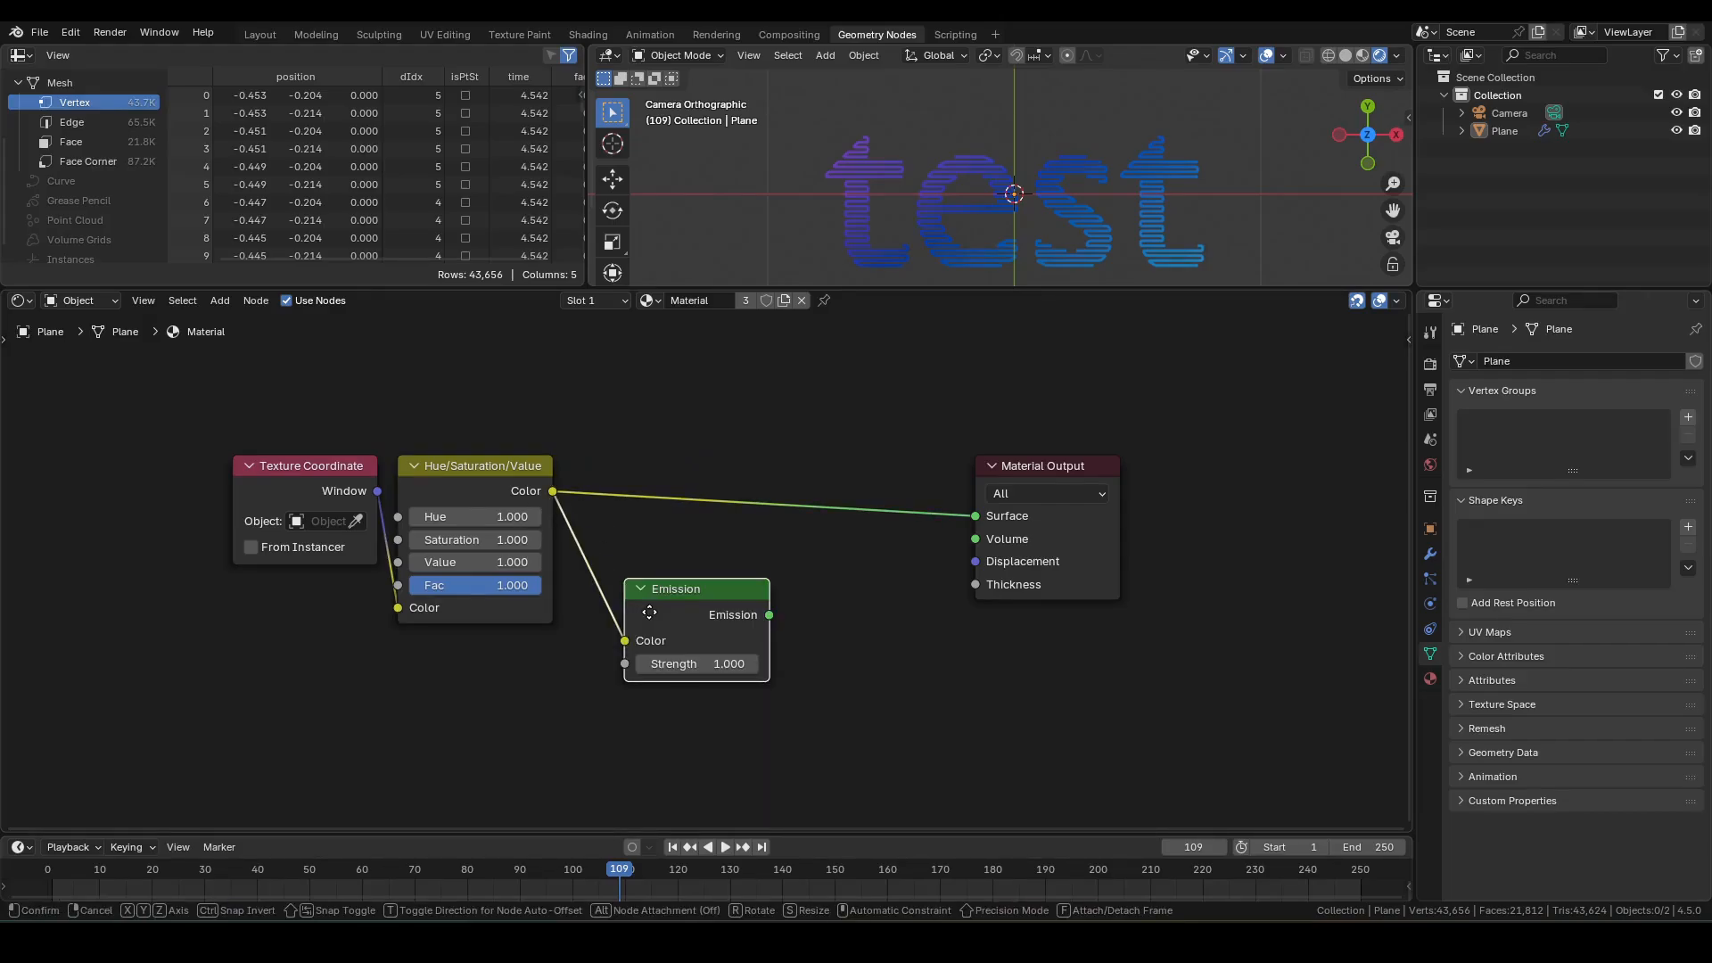
left_click(649, 612)
left_click(690, 659)
type("20")
key("Return")
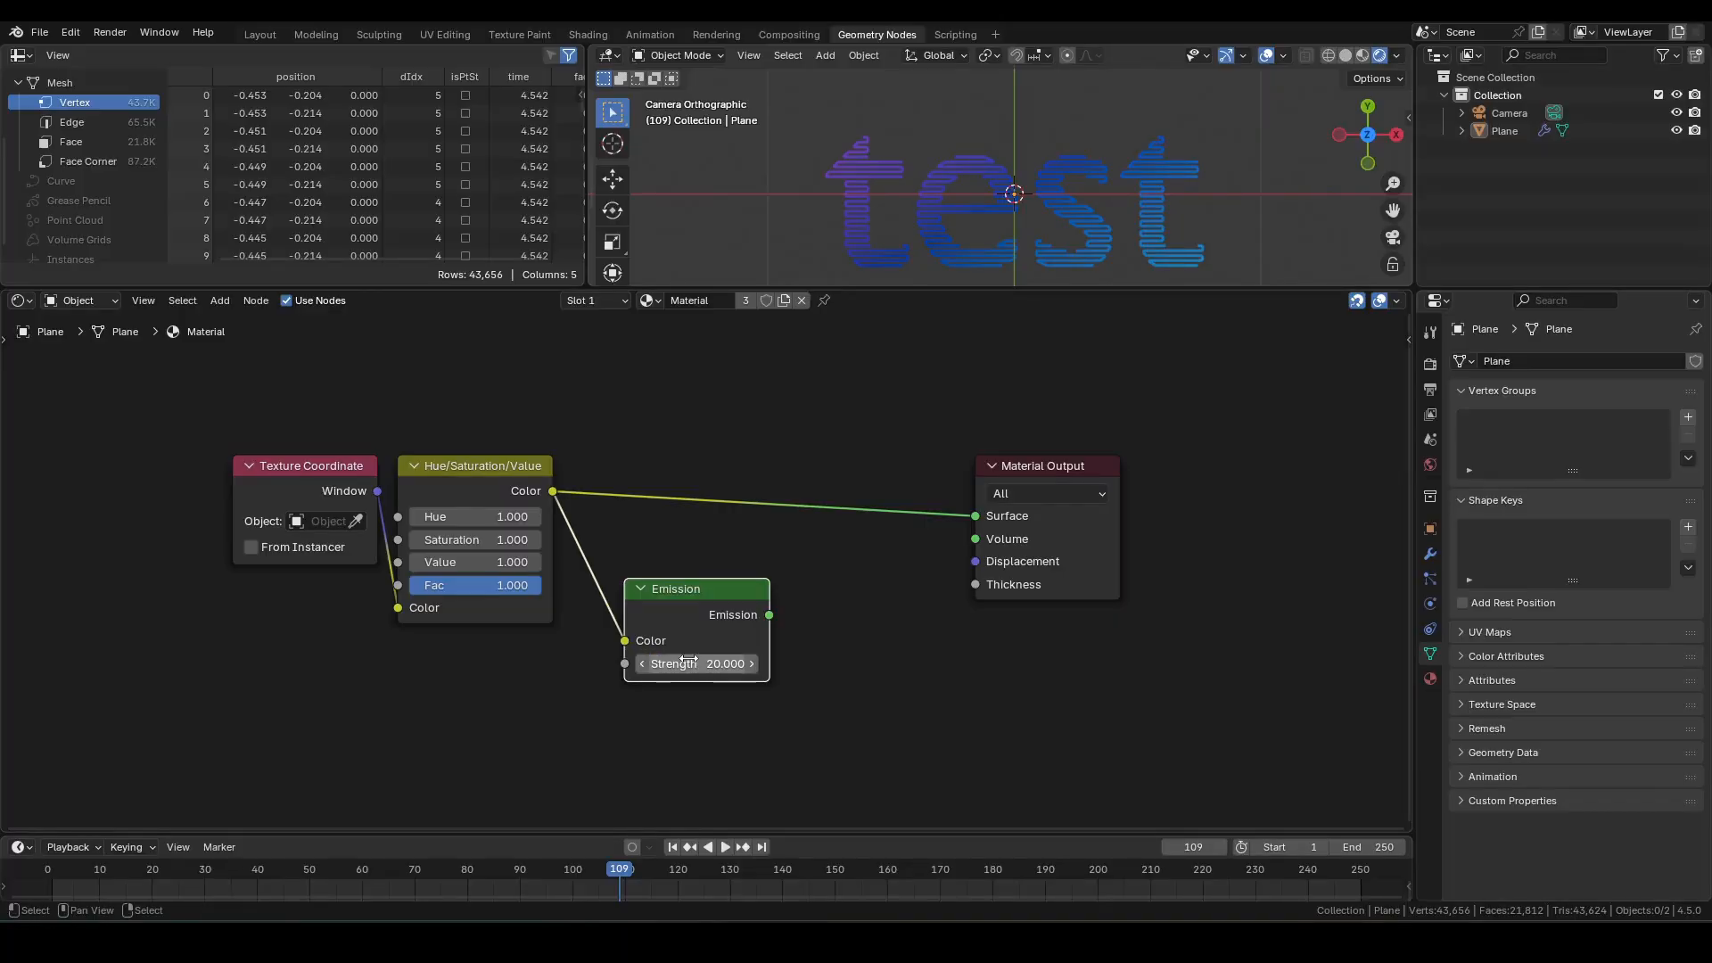
- Insert a Mix Shader before the Material Output and link the Emission node to its second Shader input
key("shift+a")
type("mix")
key("Return")
left_click(800, 478)
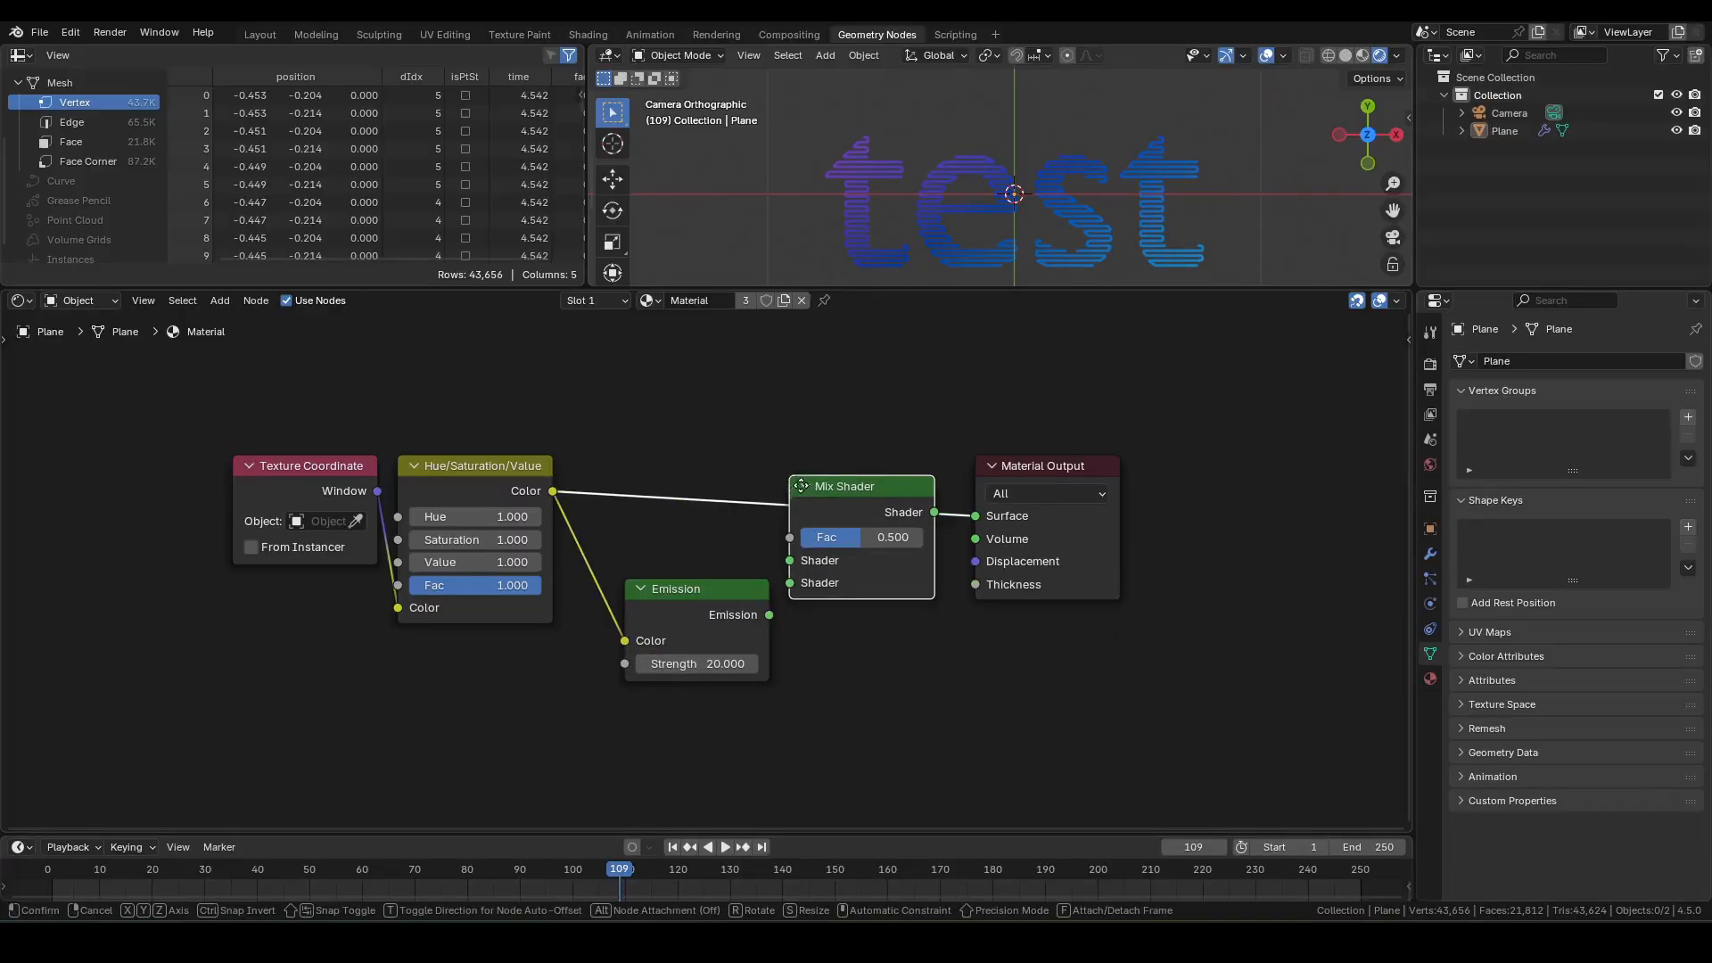
left_click_drag(769, 615, 809, 563)
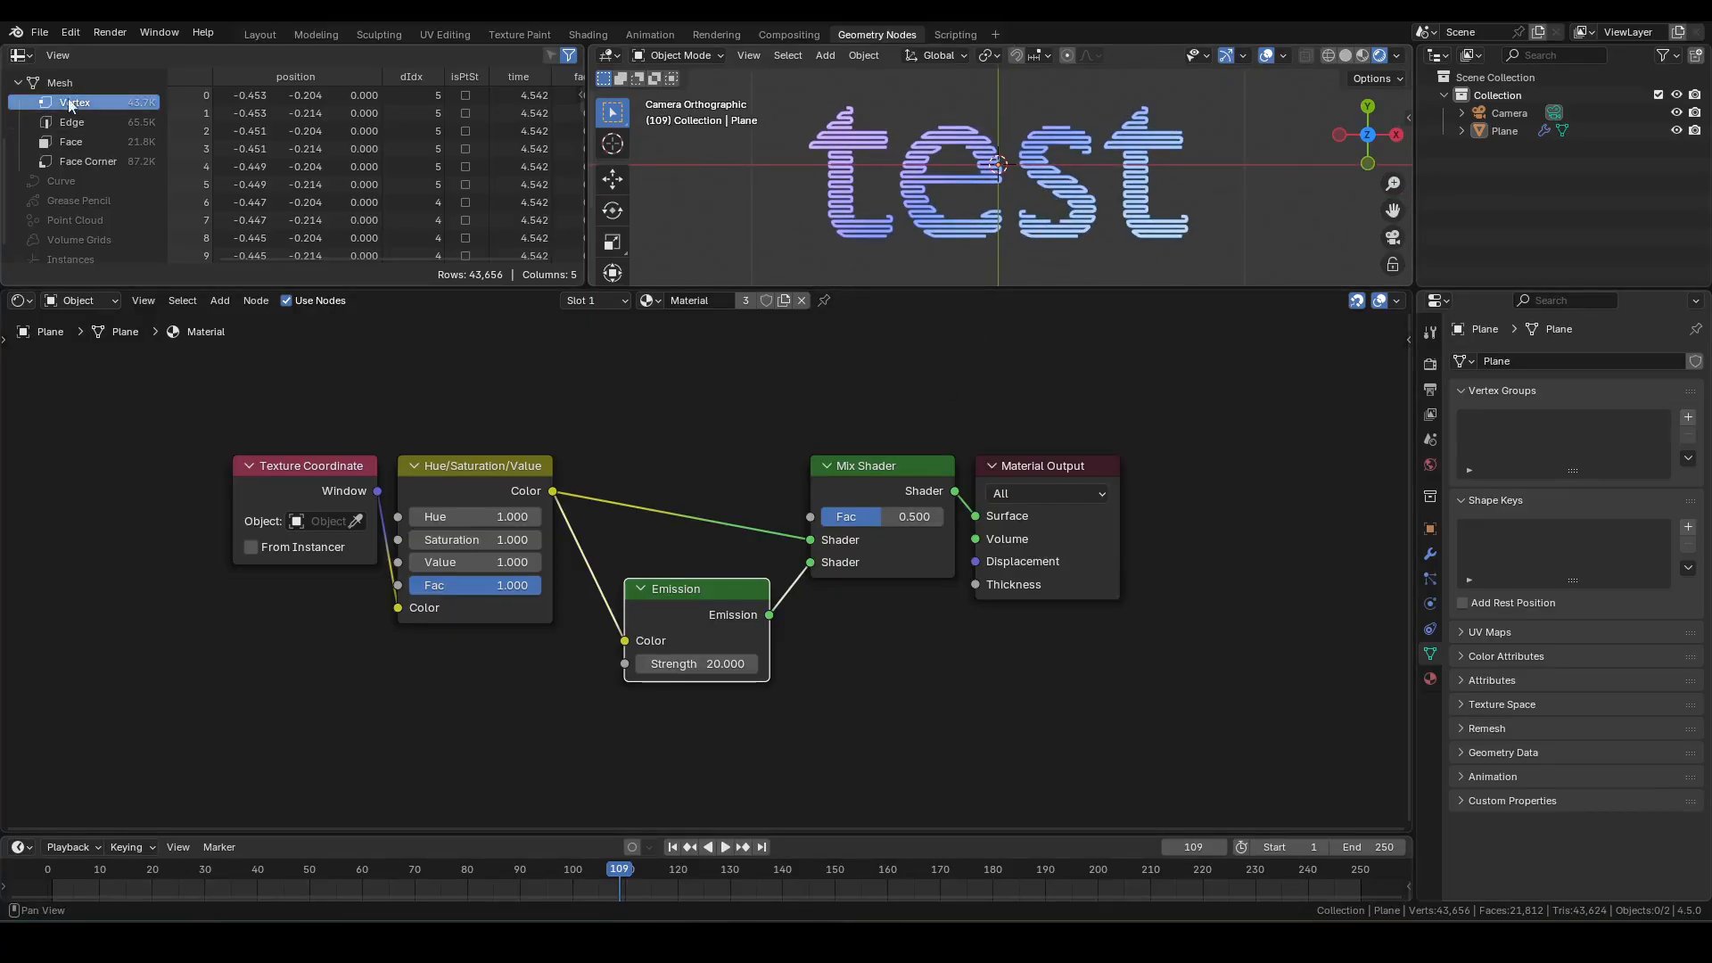
- Change the Spreadsheet area to the Compositor and enable nodes for the scene
left_click(19, 55)
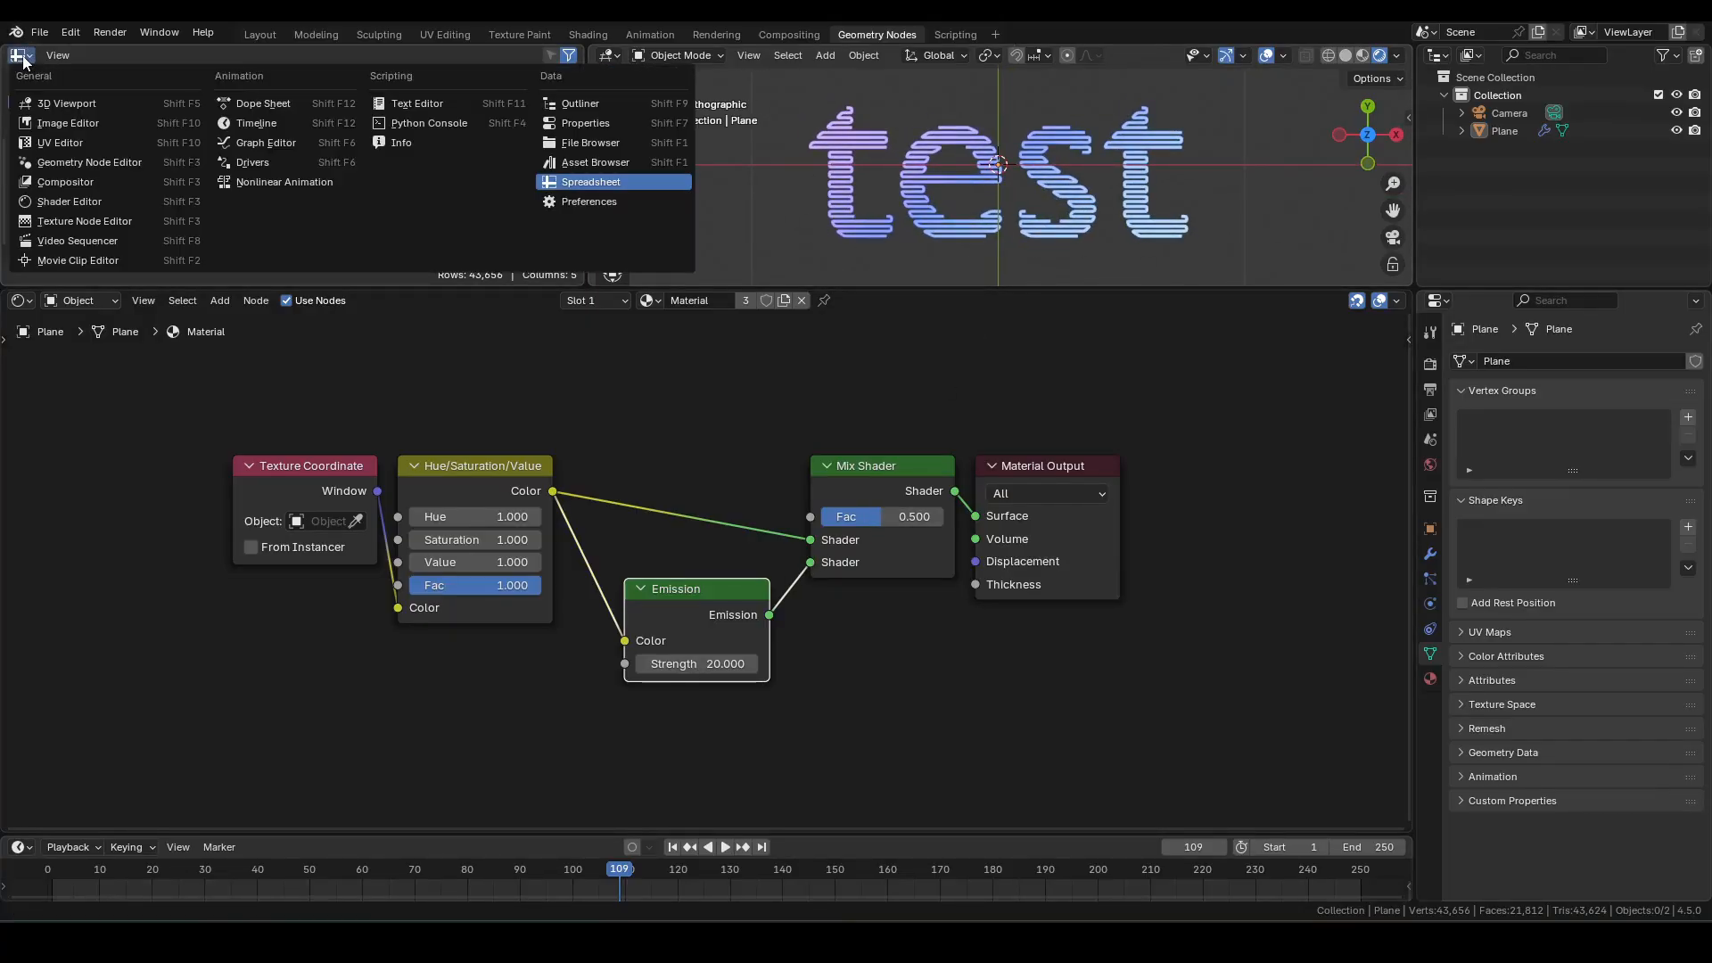
left_click(64, 182)
left_click(200, 54)
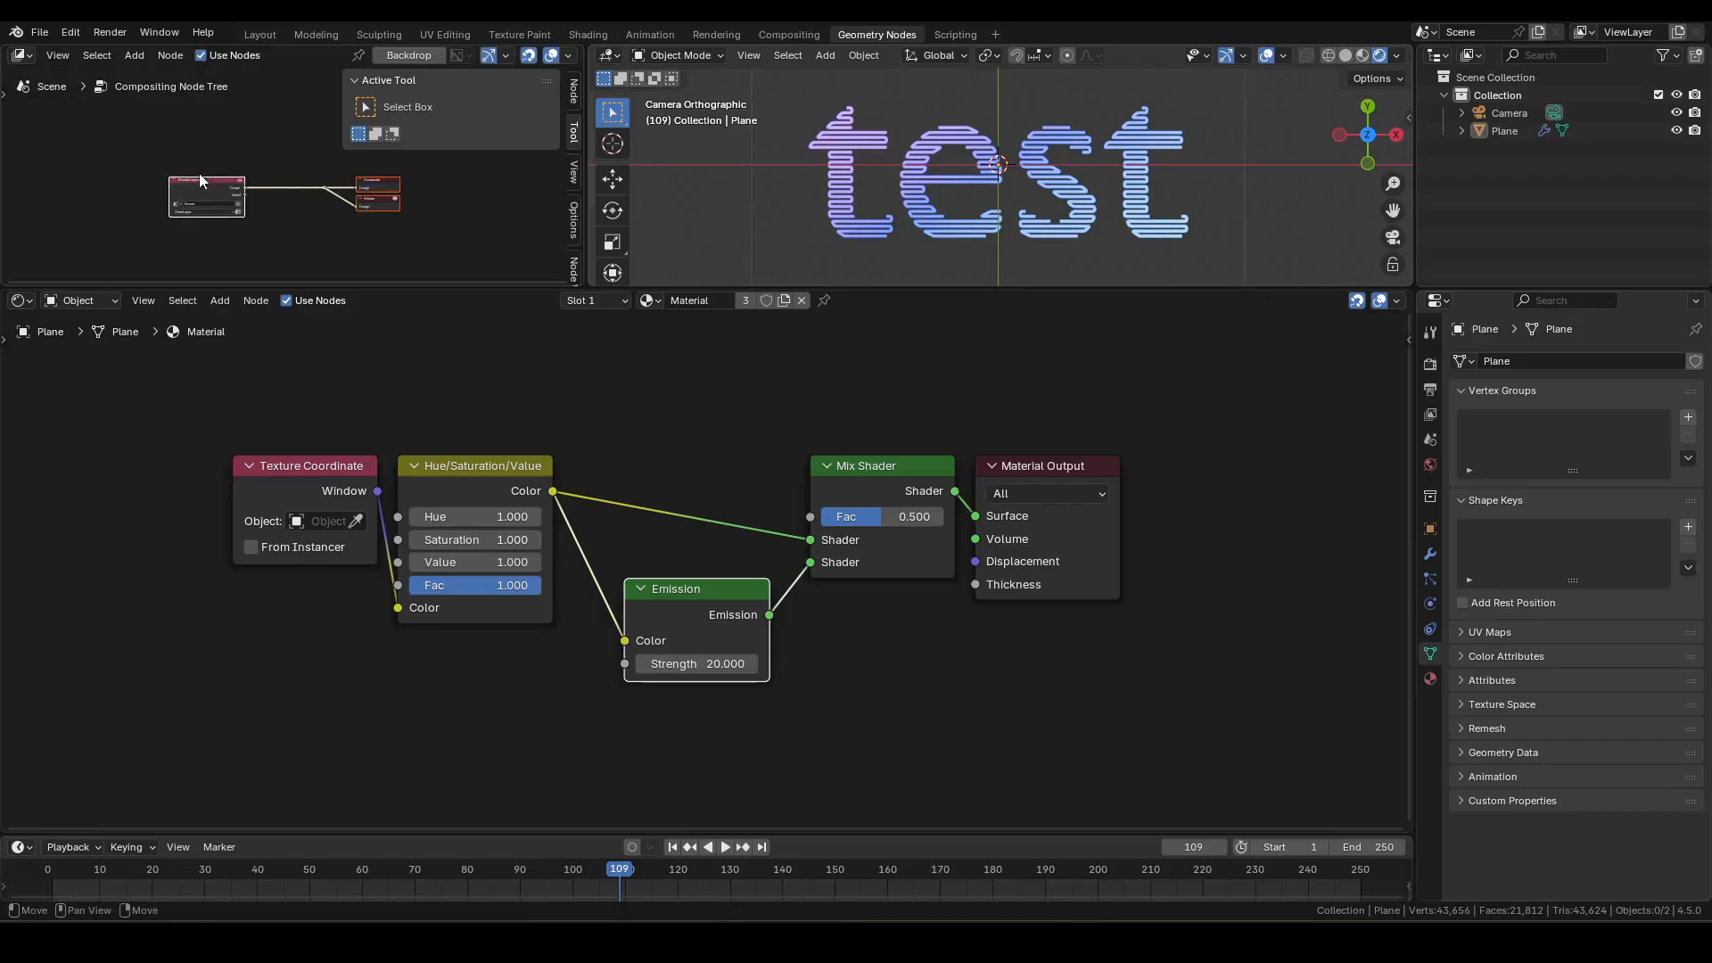
- Insert a Glare node set to Bloom between the Render Layers image and the compositor outputs
scroll(139, 172, "up", 4)
left_click_drag(138, 172, 163, 131)
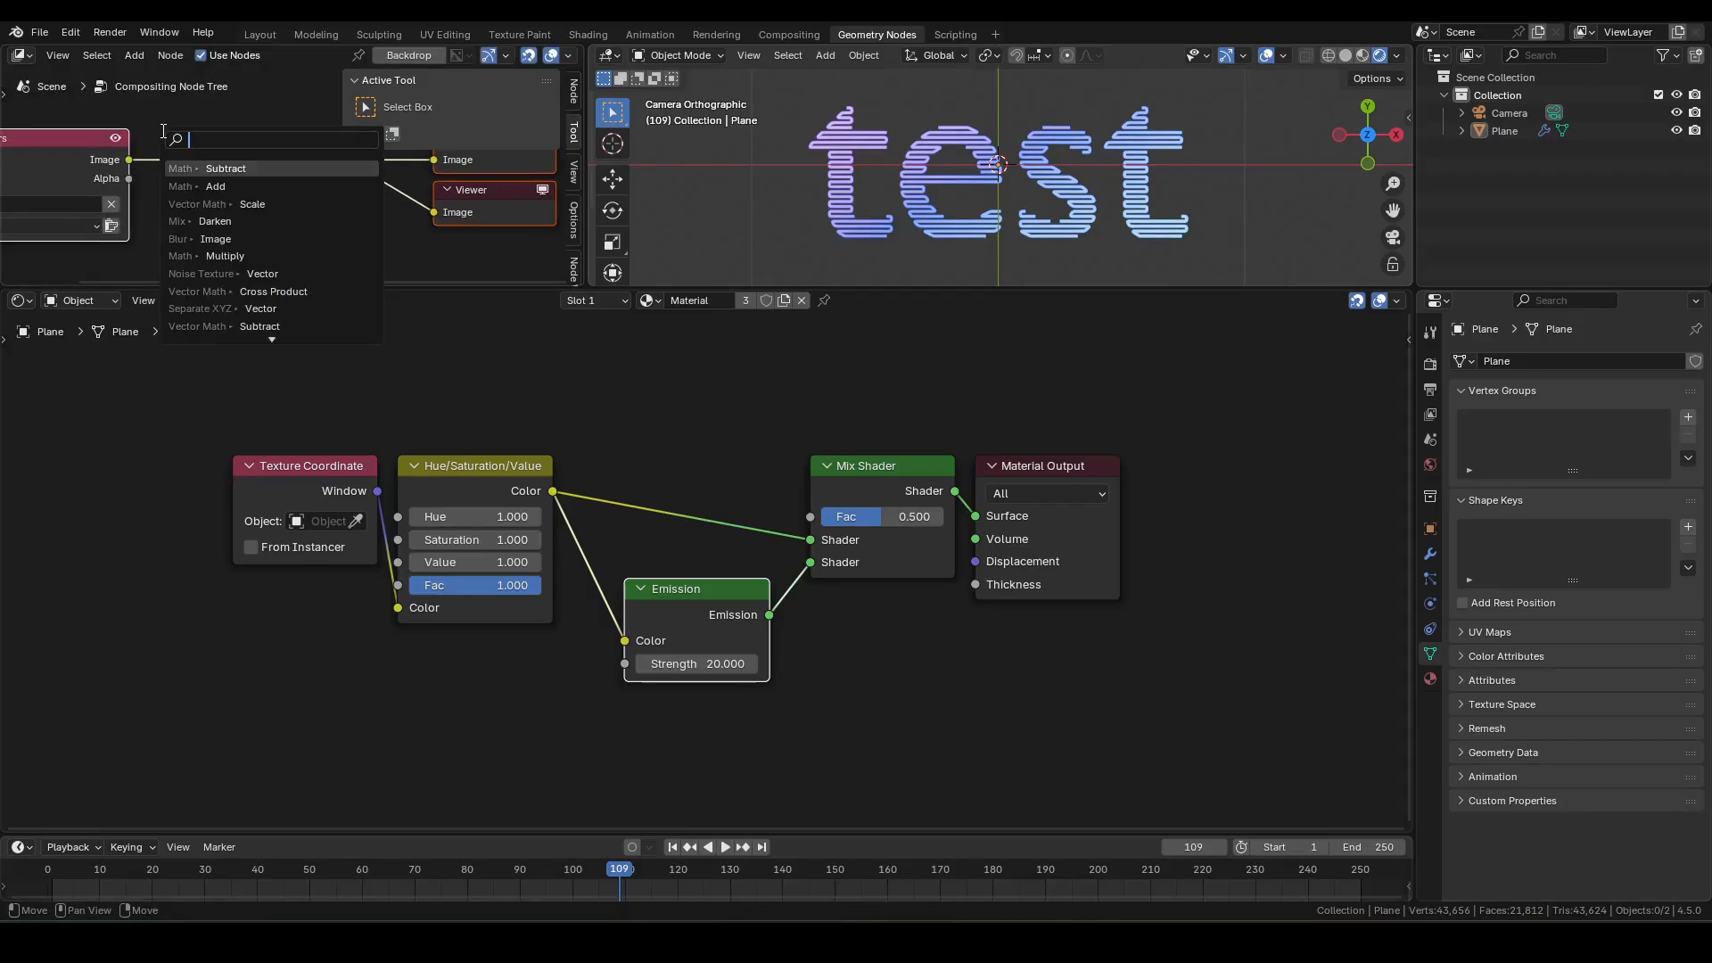
type("glare")
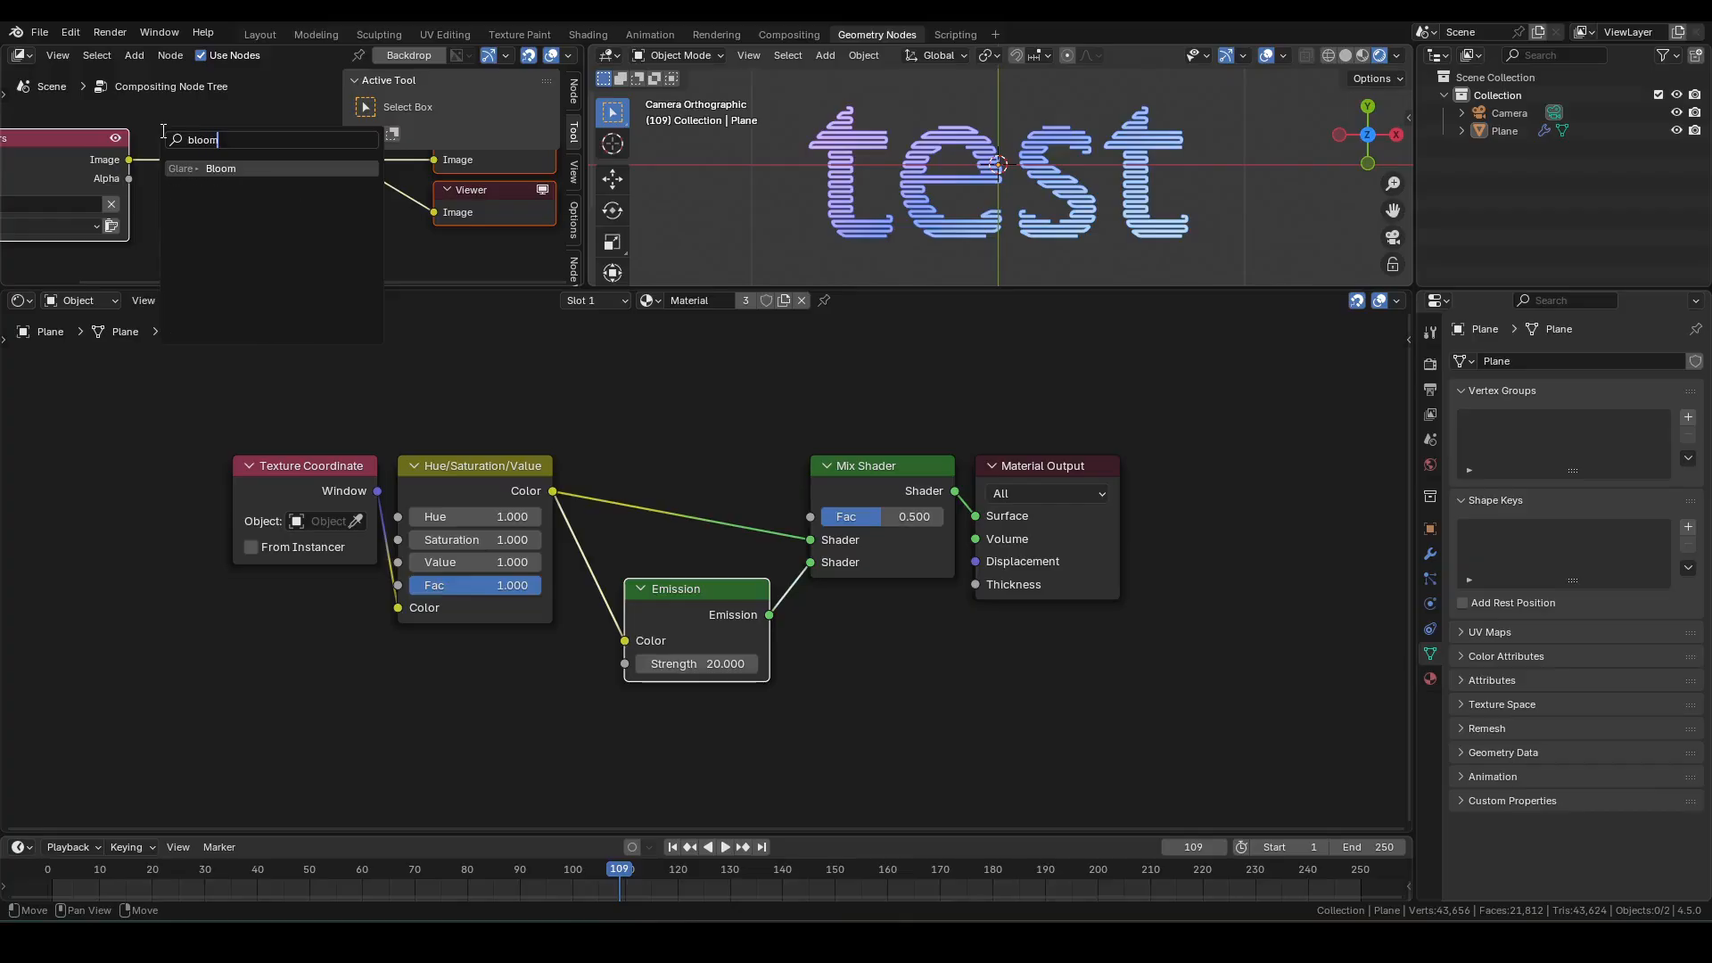
key("Return")
left_click(167, 133)
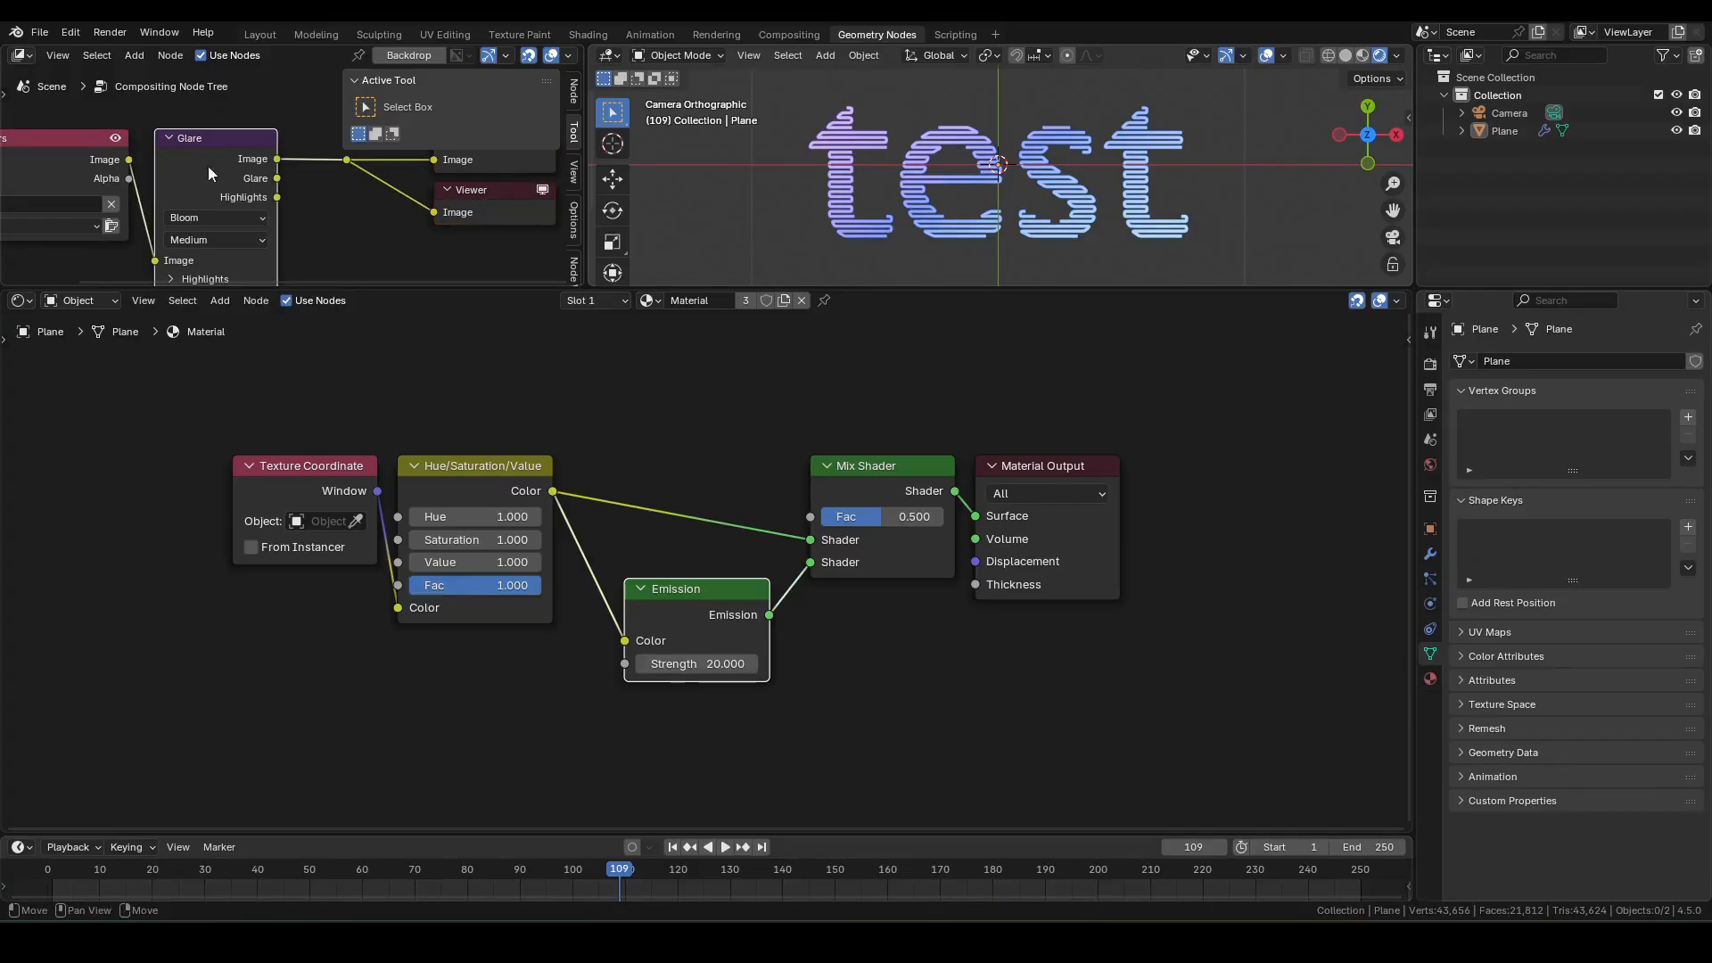
scroll(213, 174, "down", 1)
scroll(307, 219, "down", 1)
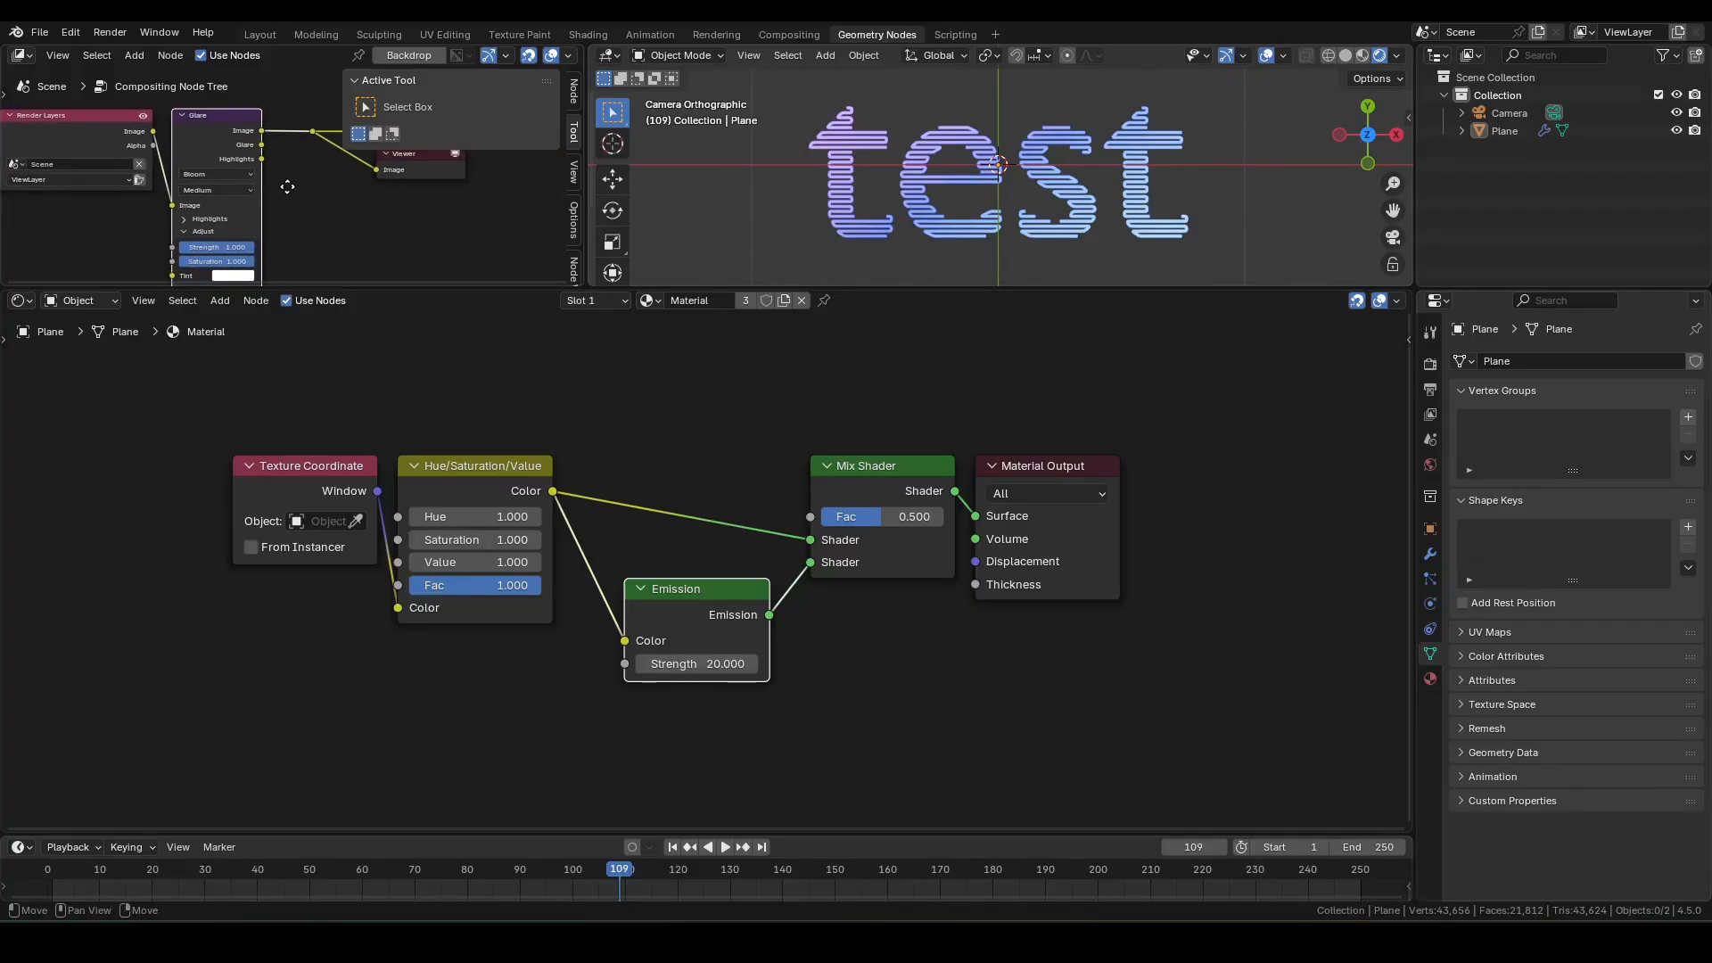
- Set the viewport compositor to Always and make the World background color black
left_click(1397, 56)
left_click(1480, 326)
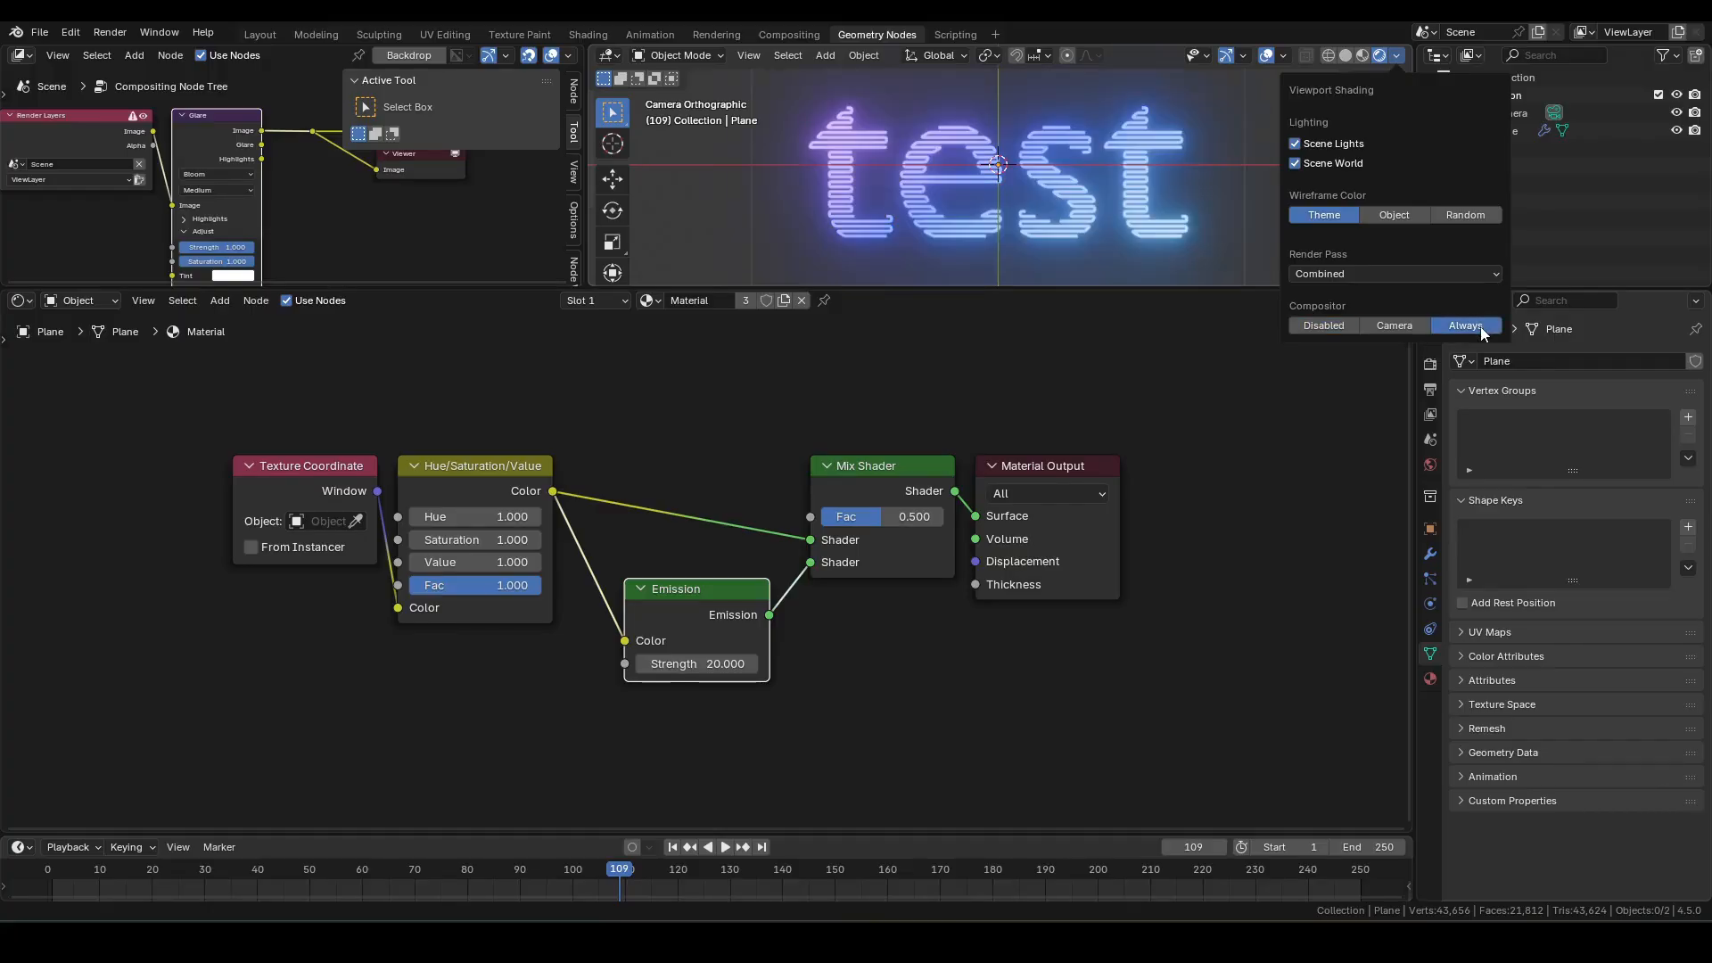
left_click(1432, 465)
left_click(1612, 480)
left_click_drag(1662, 297, 1663, 328)
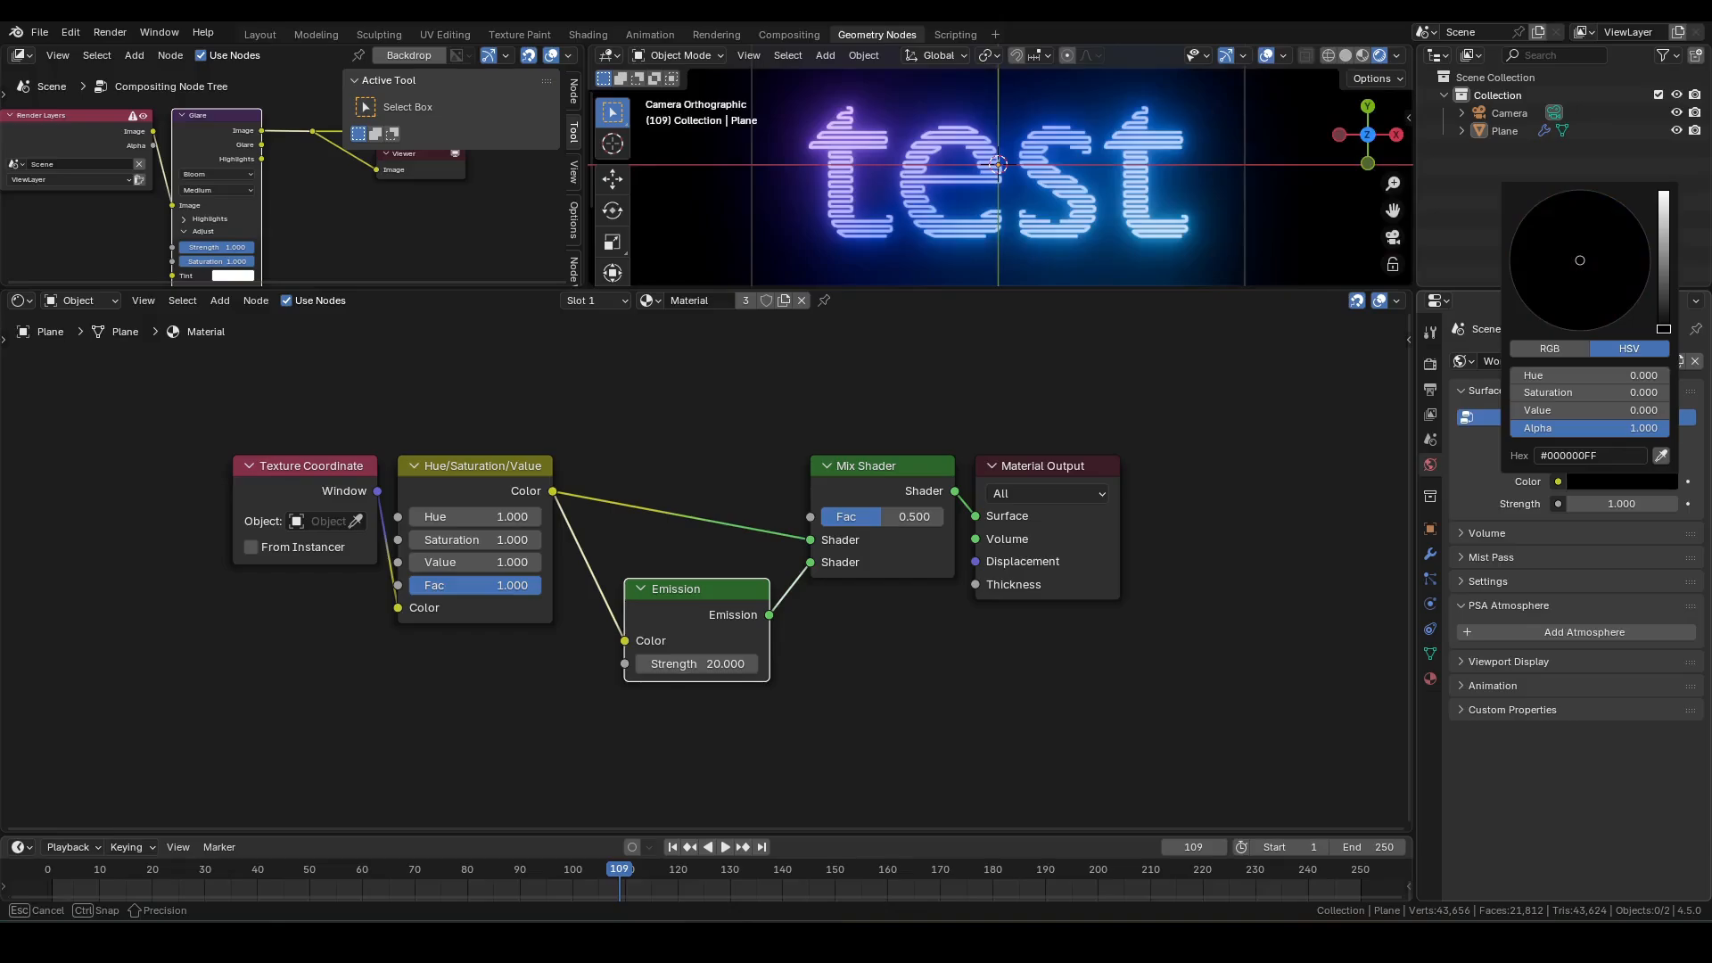
- Raise the Mix Shader's Fac to about 0.658
middle_click_drag(1161, 456, 1103, 453)
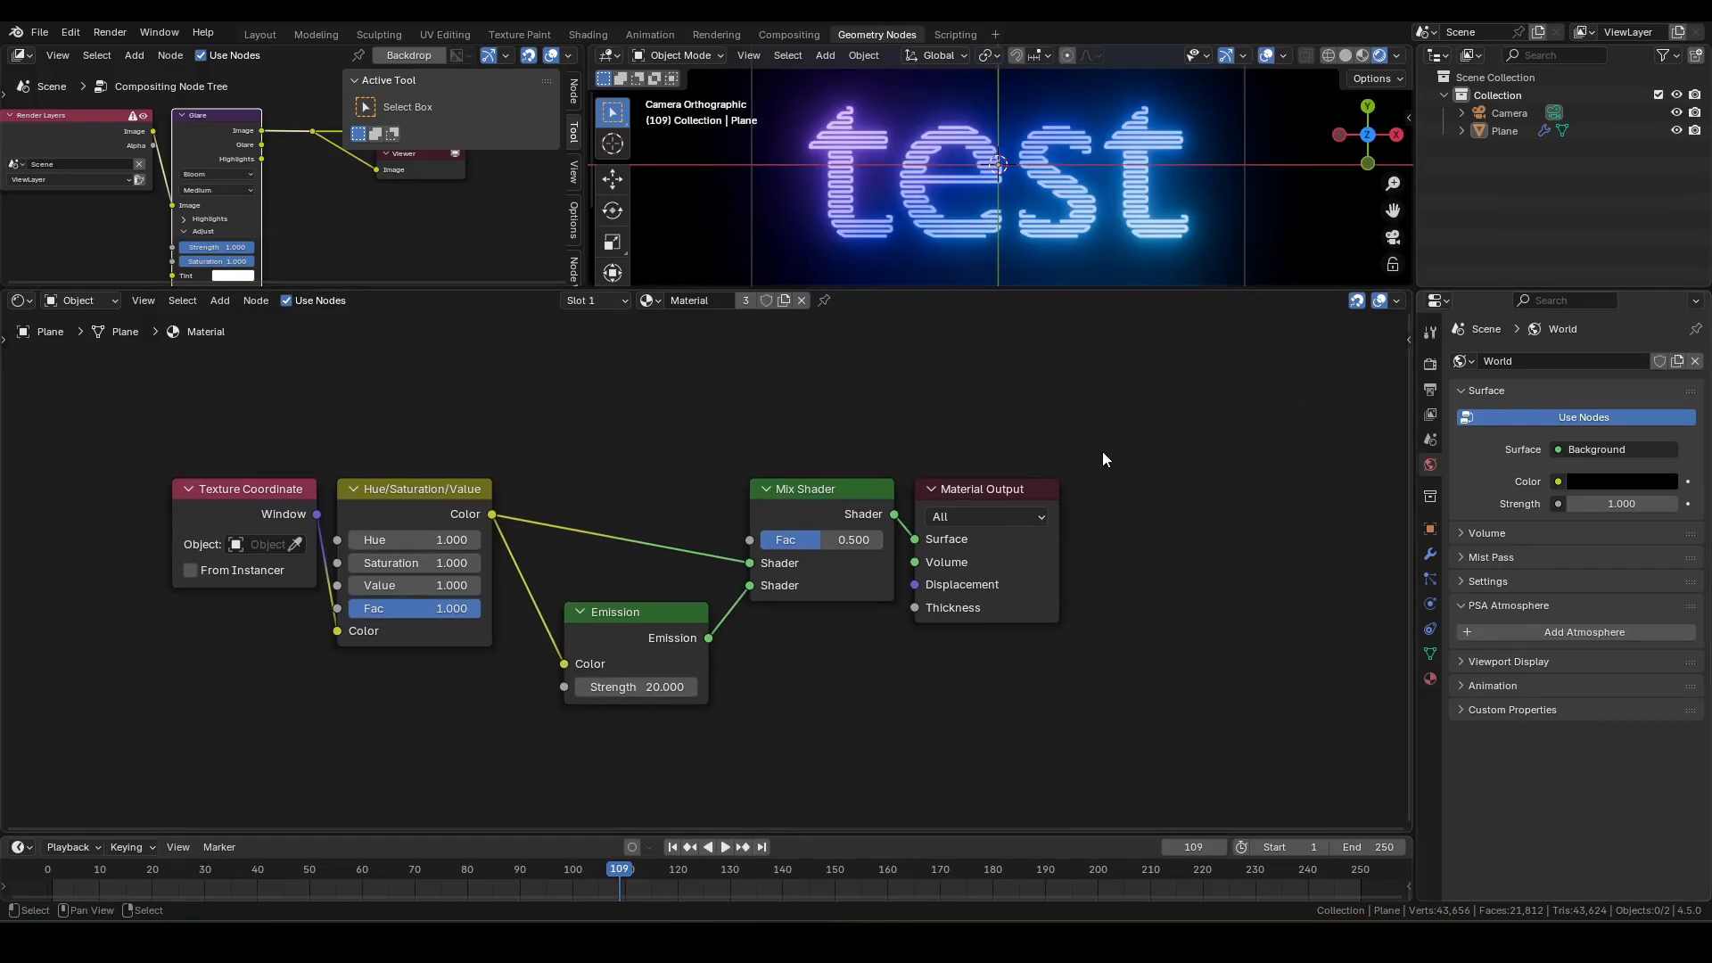
left_click_drag(820, 548, 818, 548)
- Add an Attribute node above the shader nodes and set its attribute name to time
scroll(812, 499, "down", 4)
middle_click_drag(812, 485, 903, 643)
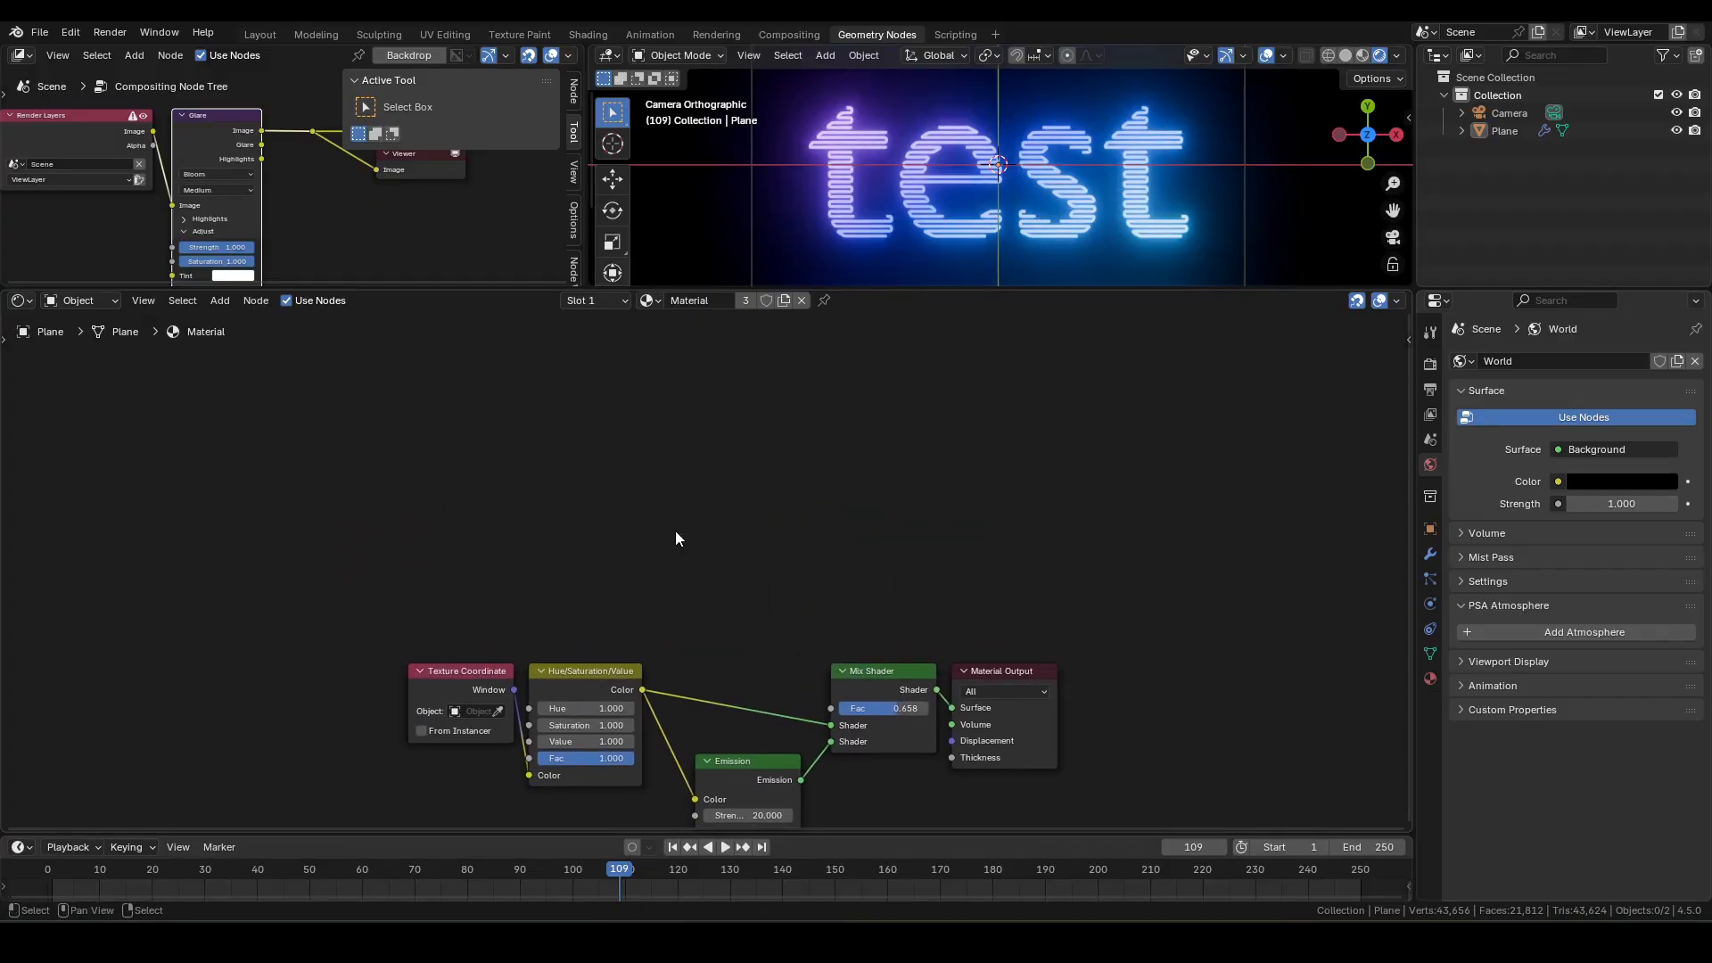
key("F3")
type("attri")
key("Return")
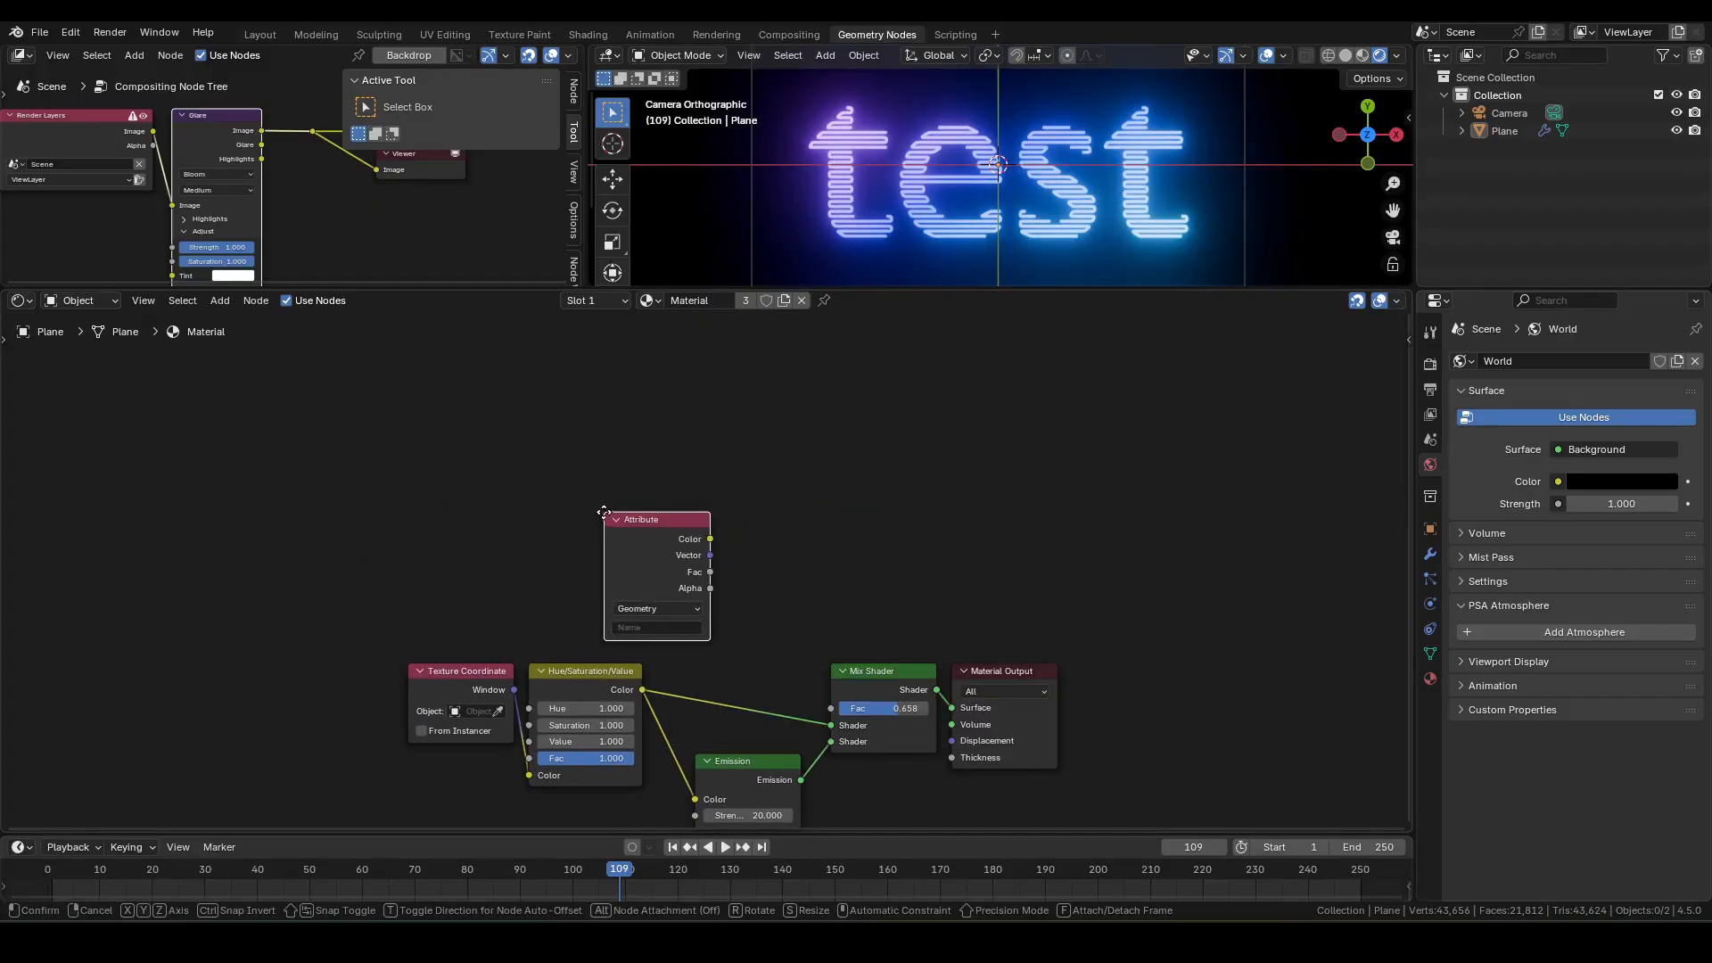
left_click(640, 563)
scroll(640, 564, "up", 2)
middle_click_drag(640, 563, 705, 553)
left_click(612, 576)
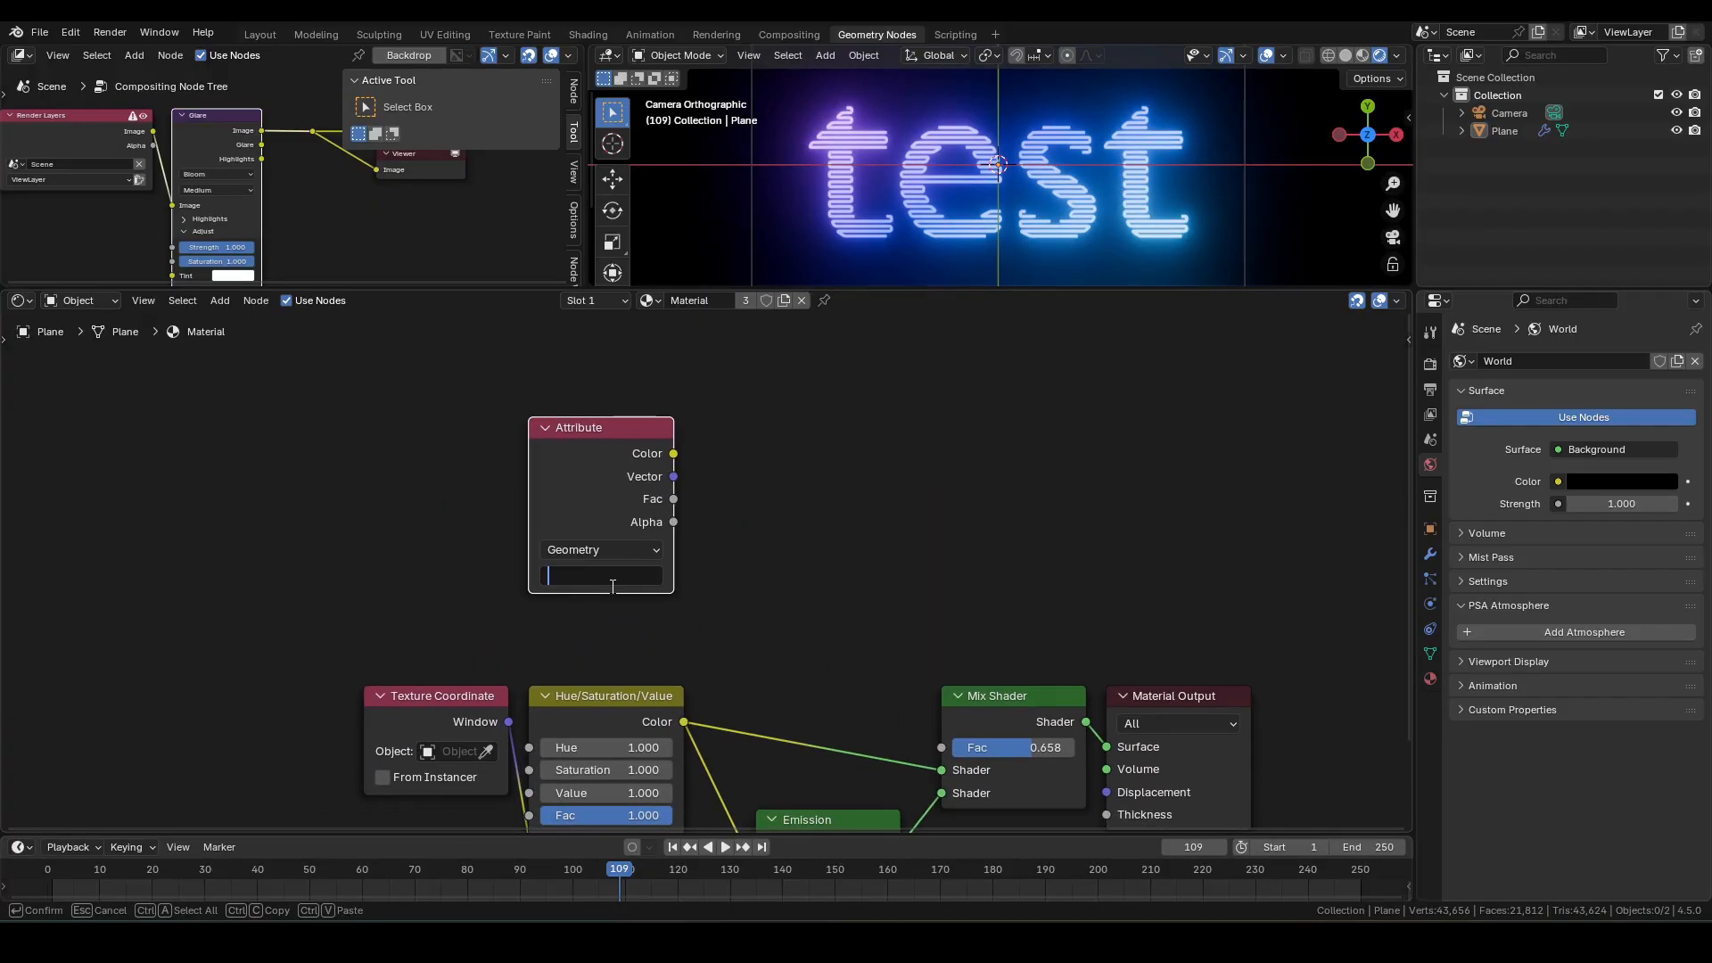
type("time")
key("Return")
- Feed the time Attribute's Fac output into a new Greater Than math node with a threshold of 4
key("F3")
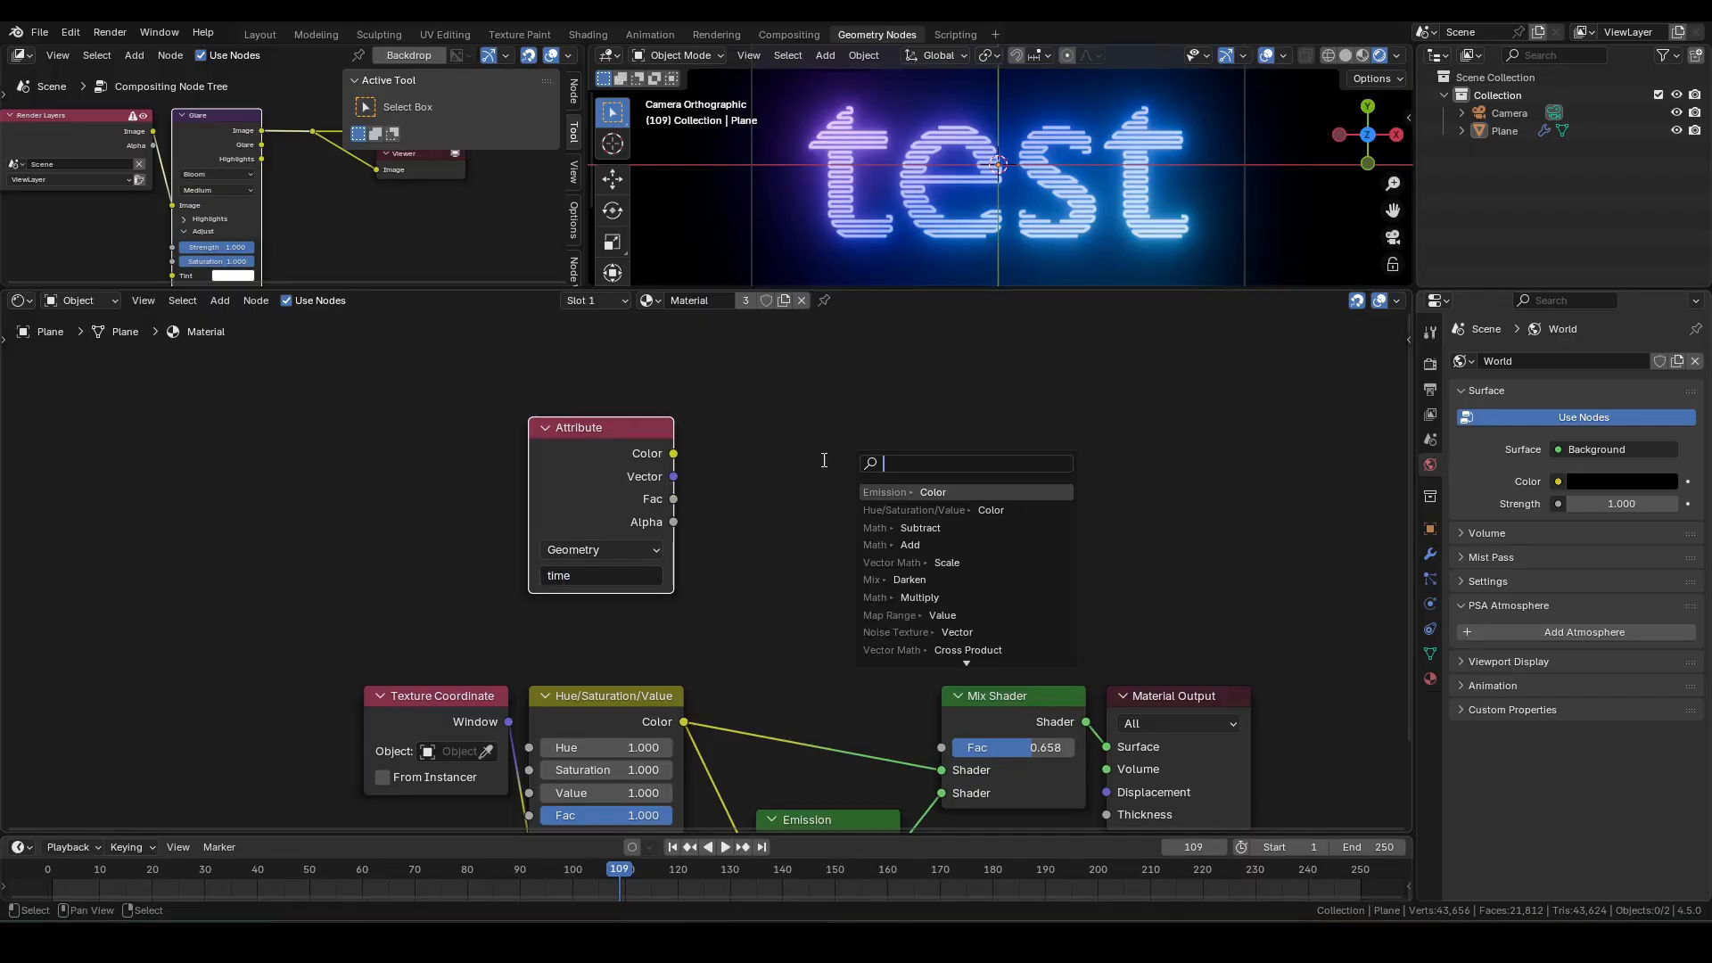
type("great")
key("Return")
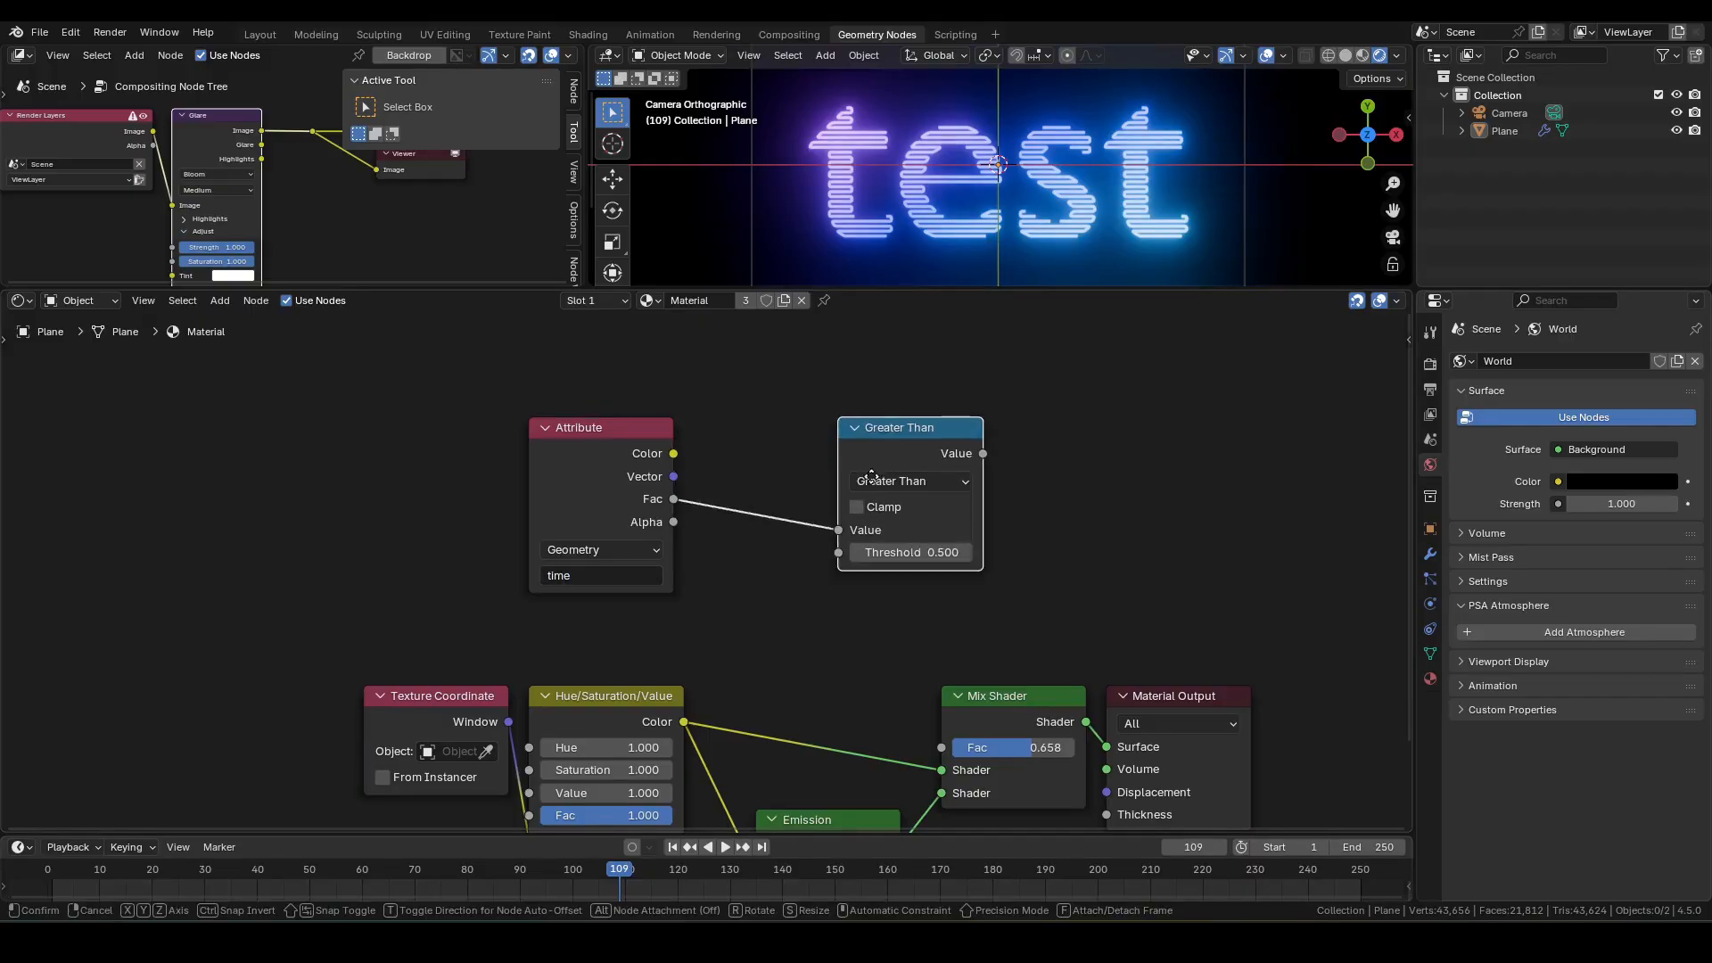
left_click(799, 560)
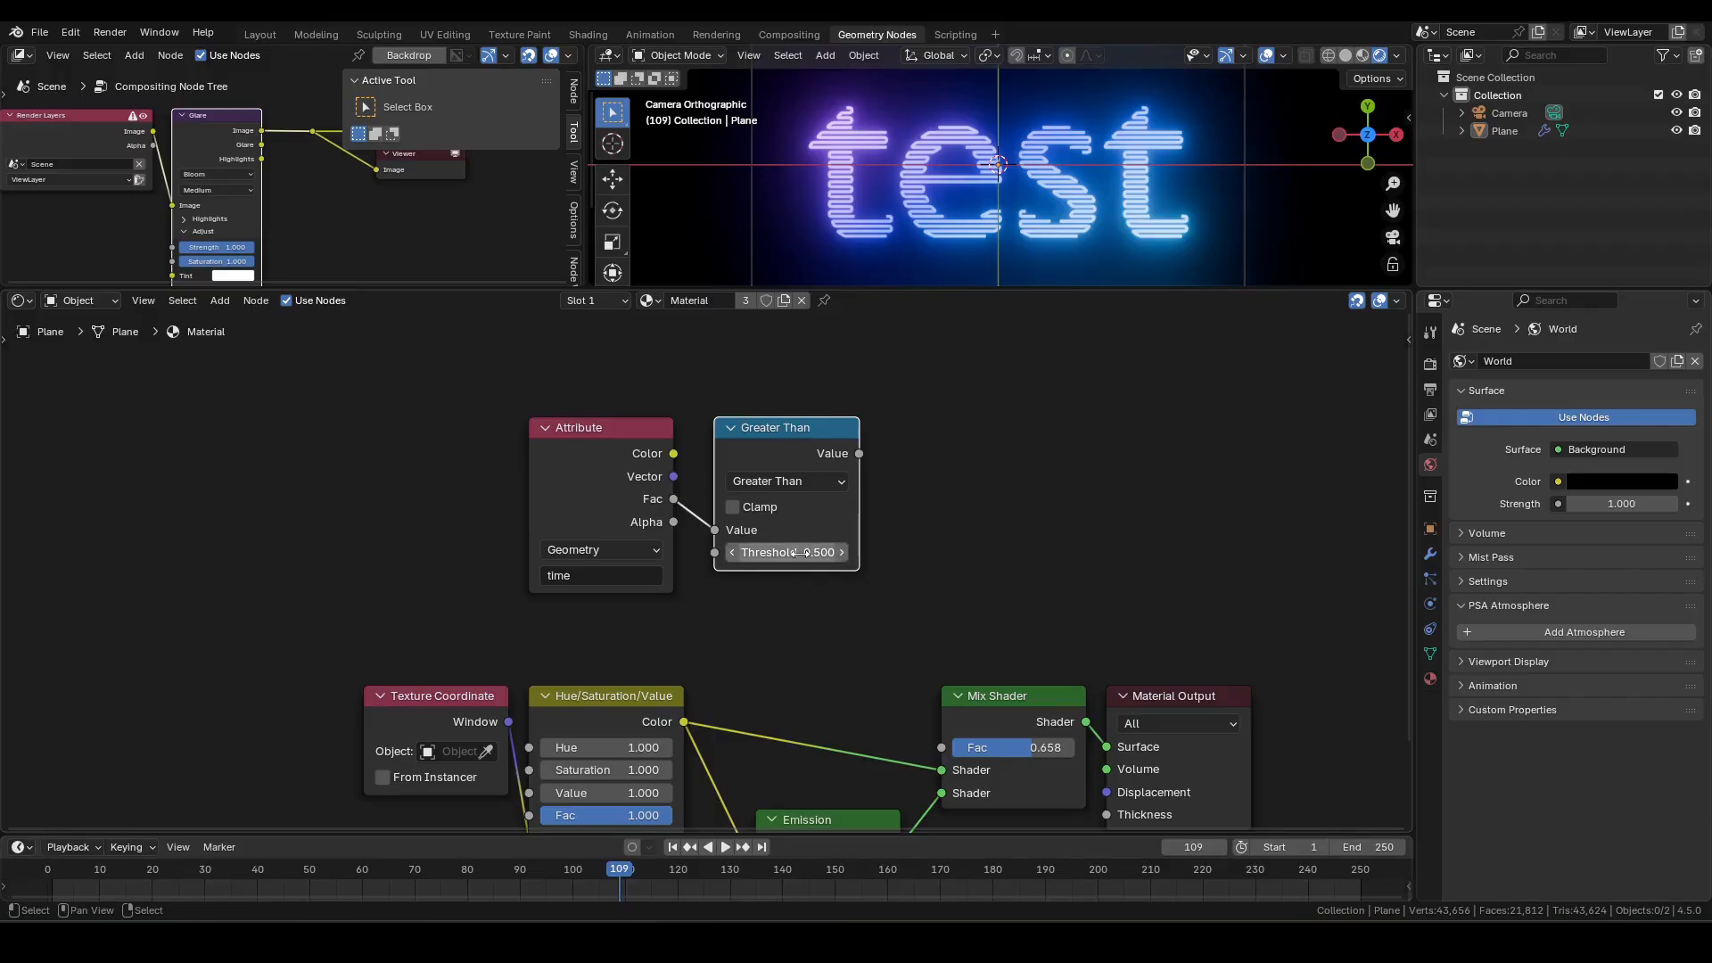
left_click(800, 553)
type("4")
key("Return")
- Connect the Greater Than value to the Mix Shader's Fac and scrub to frame 99 to inspect the glow on the text
left_click_drag(859, 453, 879, 432)
left_click_drag(962, 730, 955, 746)
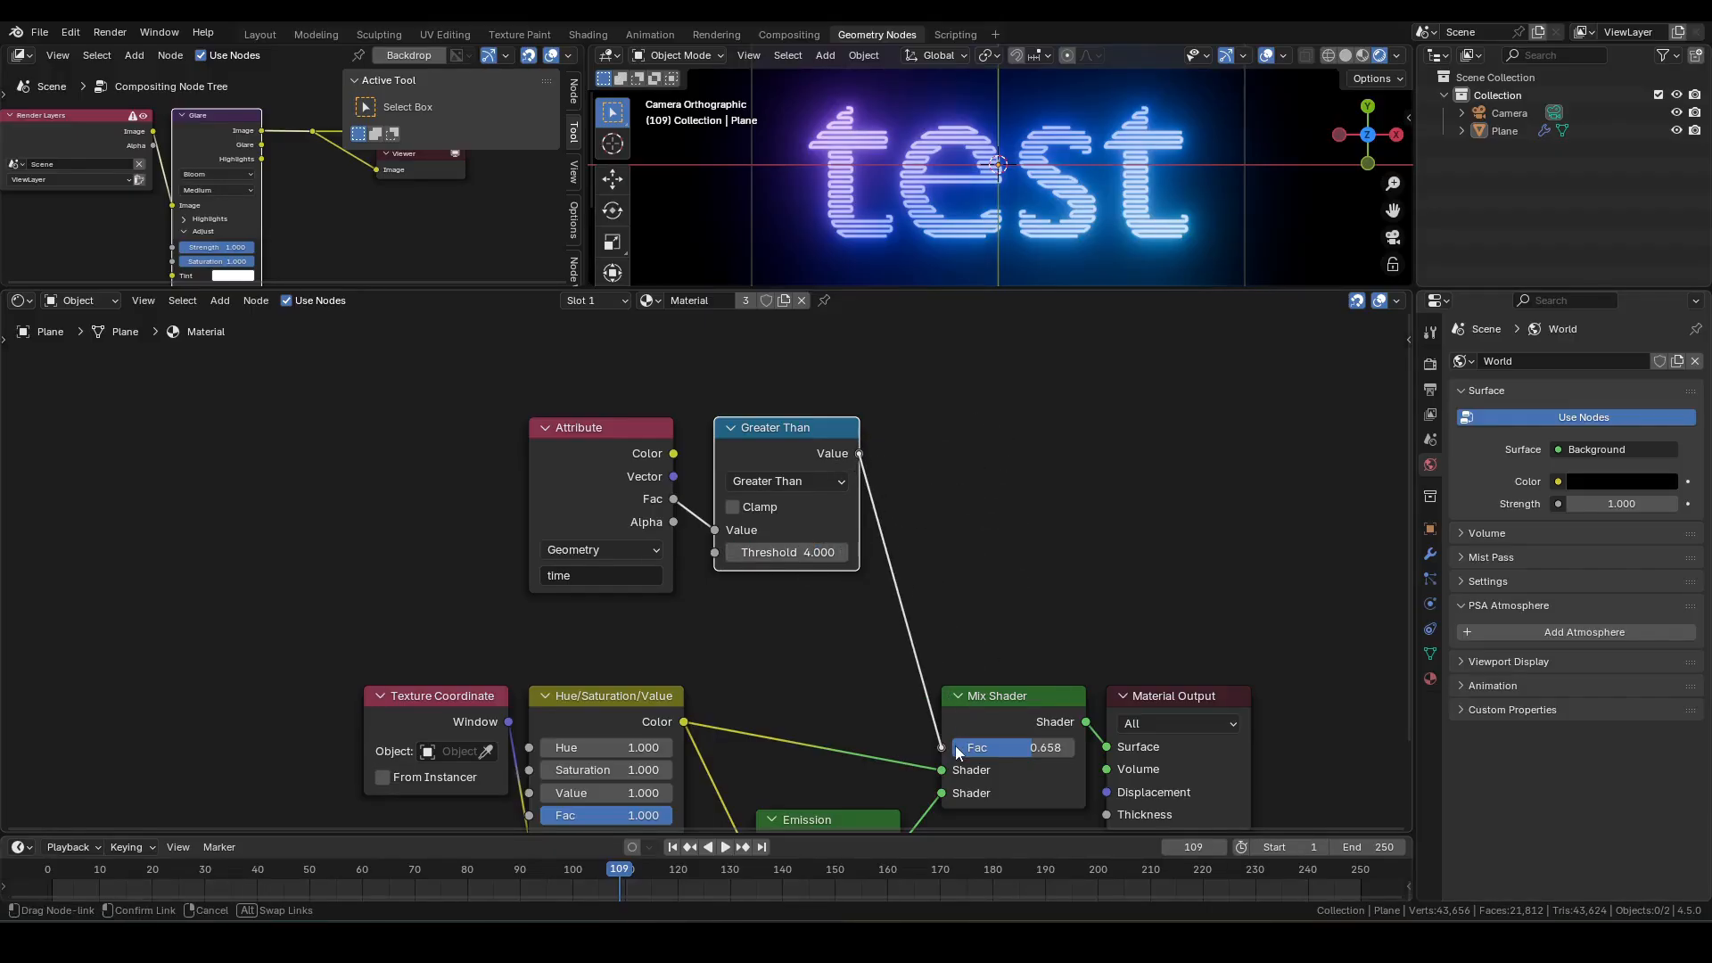
middle_click_drag(911, 585, 978, 529)
left_click_drag(603, 886, 562, 878)
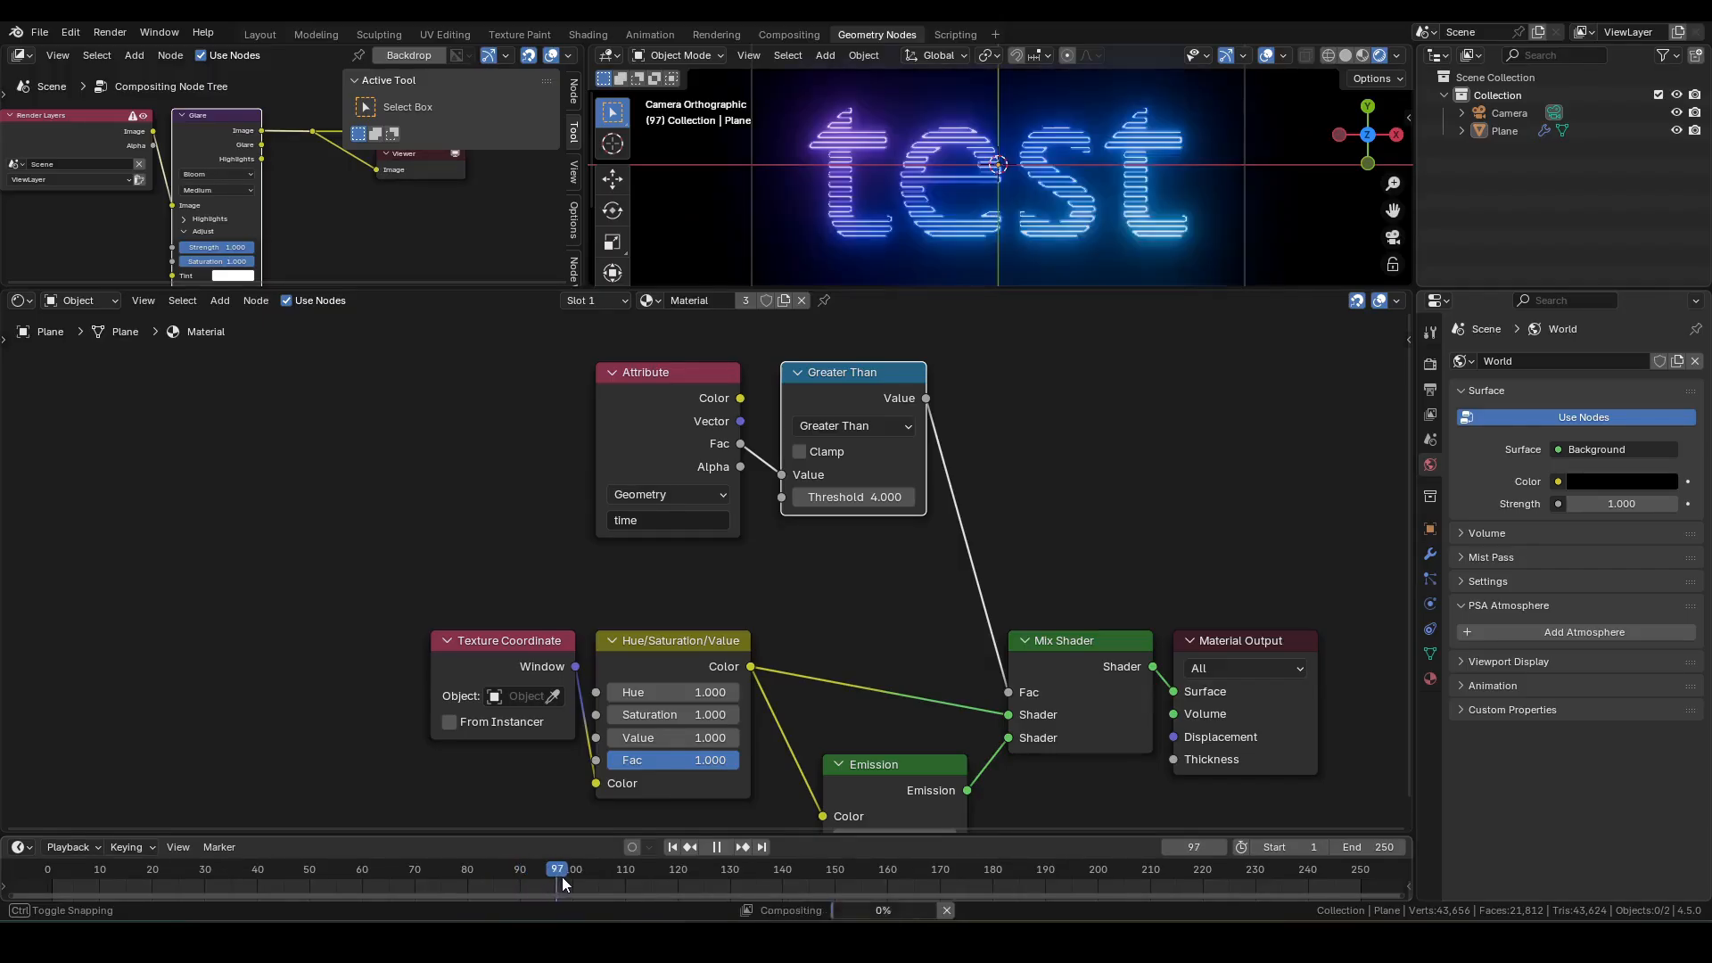
left_click_drag(563, 877, 568, 879)
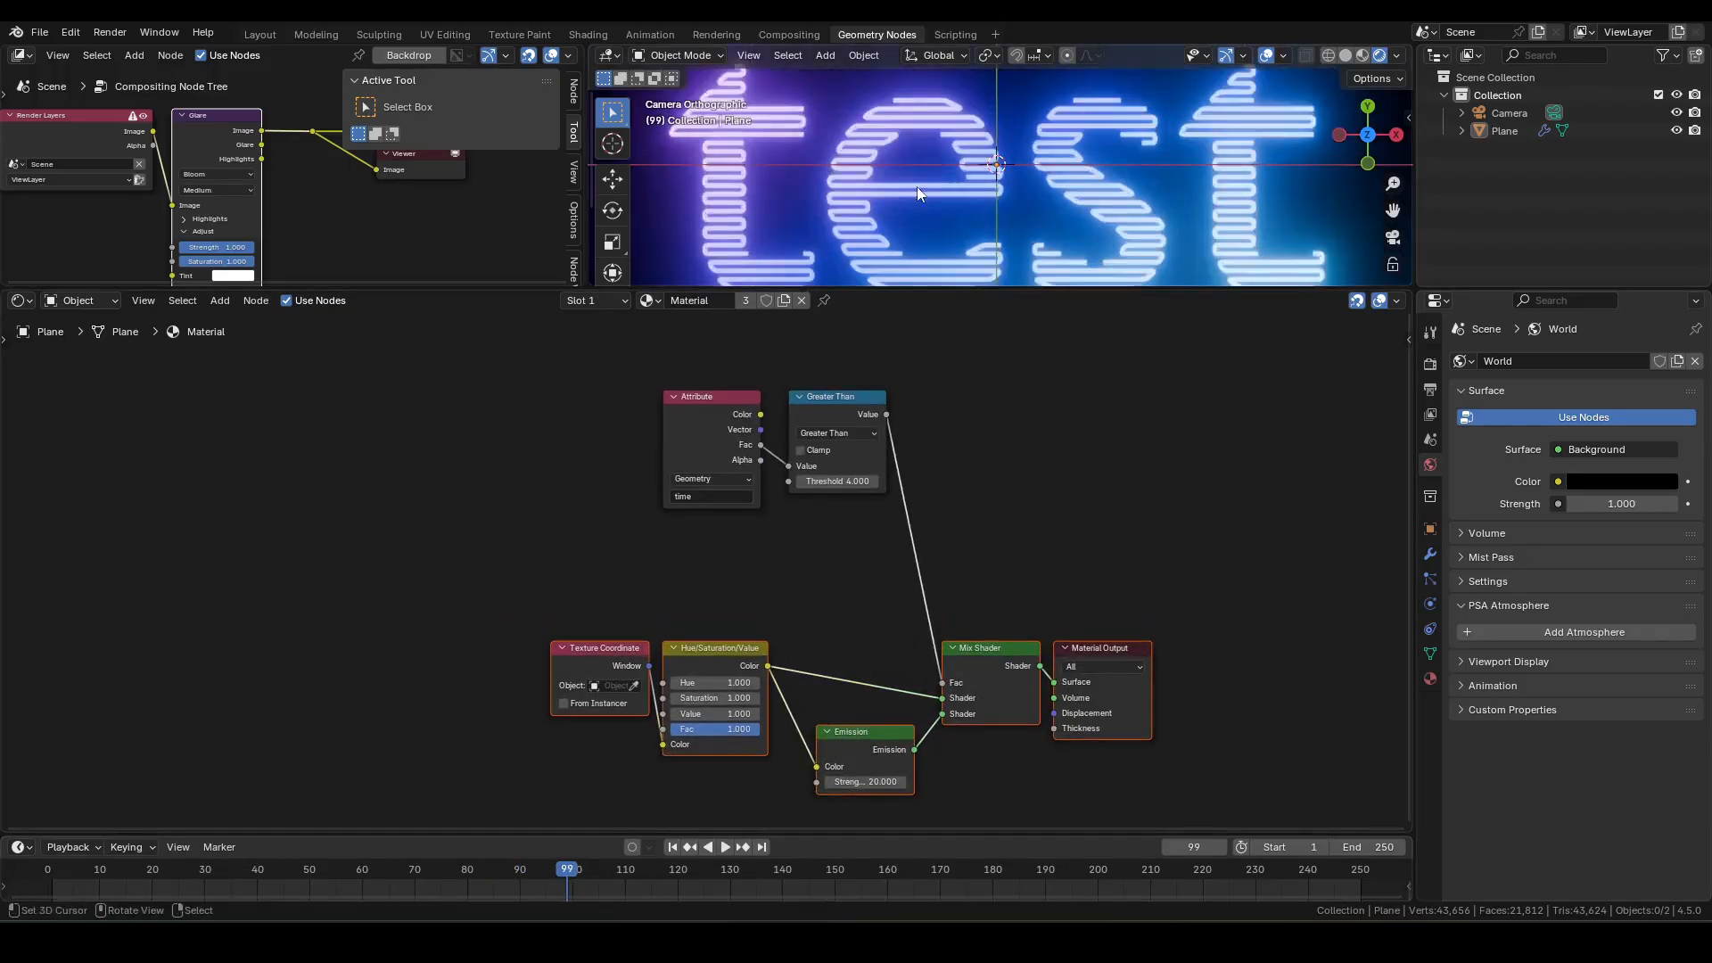
middle_click_drag(917, 185, 874, 234, "shift")
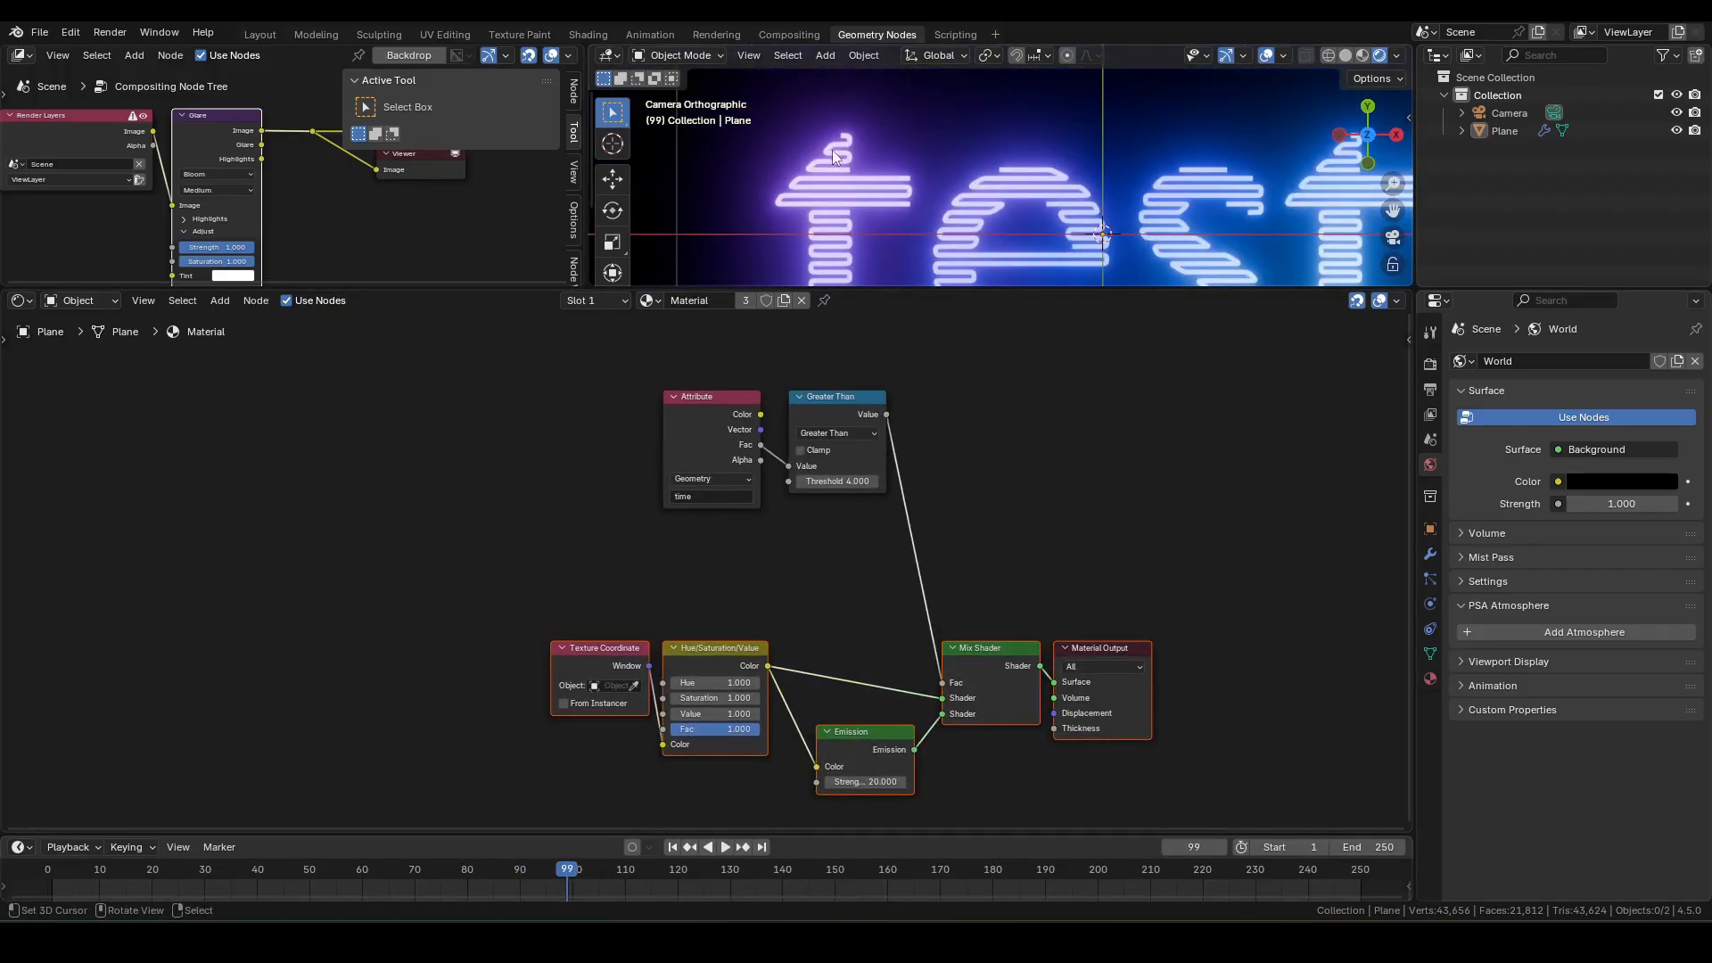
scroll(642, 660, "up", 1)
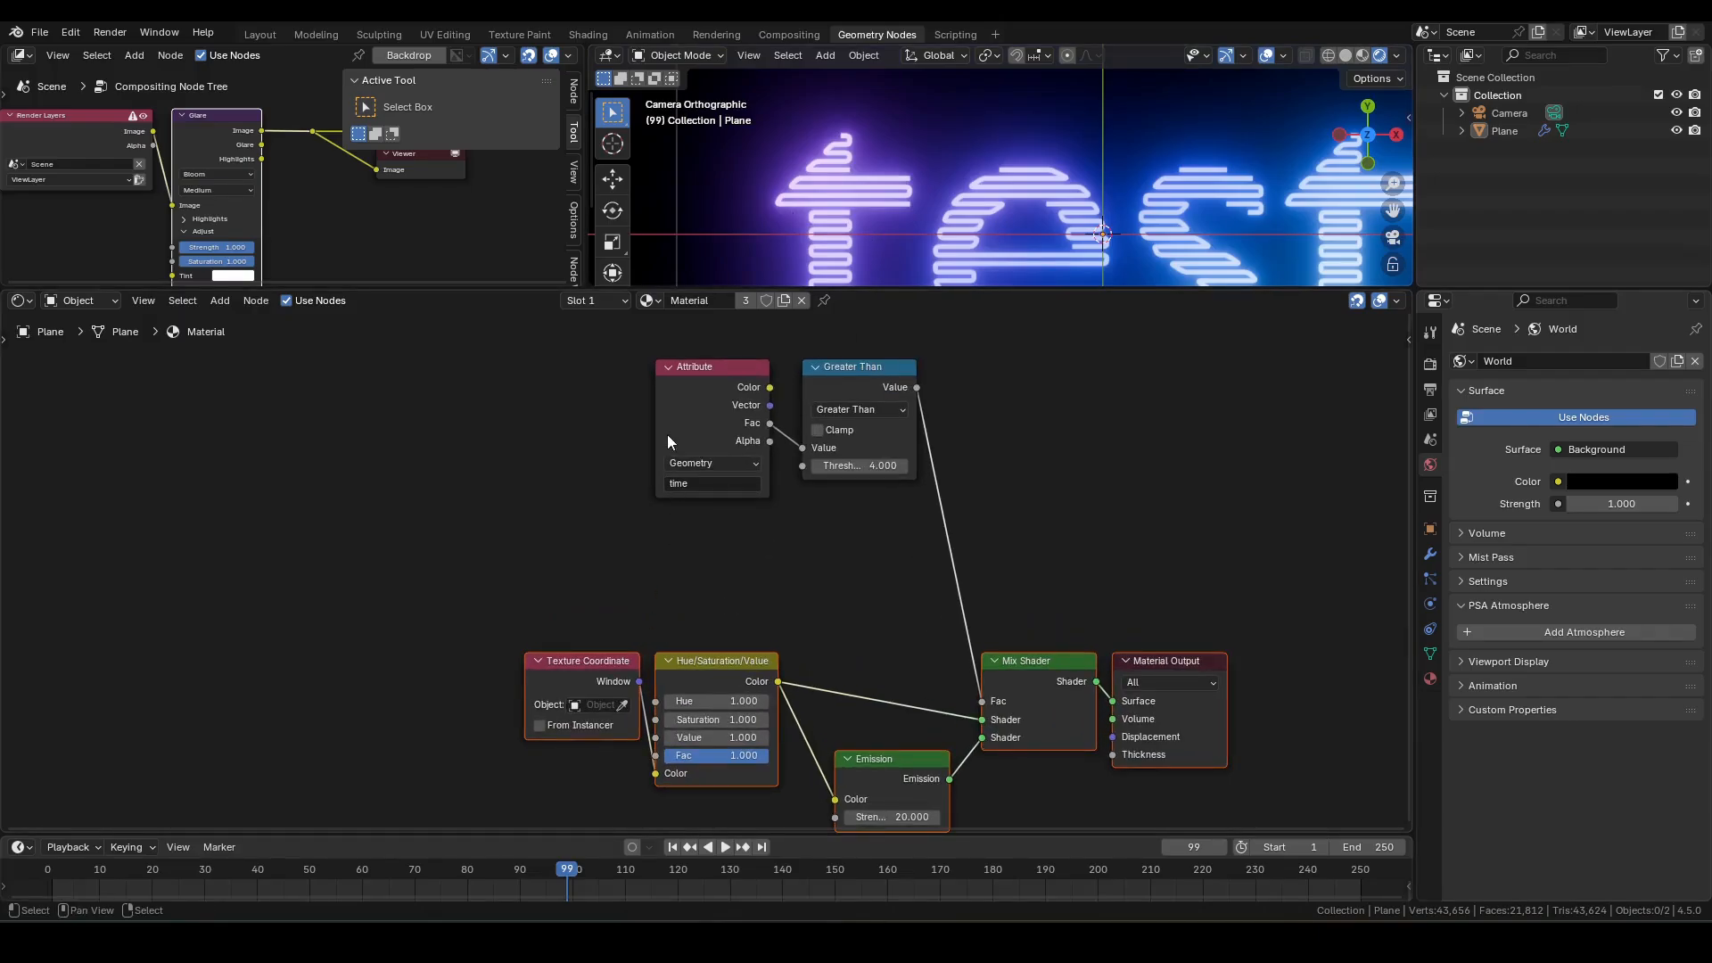
- Hide the unused output sockets of the time Attribute node
left_click(684, 421)
key("ctrl+h")
left_click(683, 560)
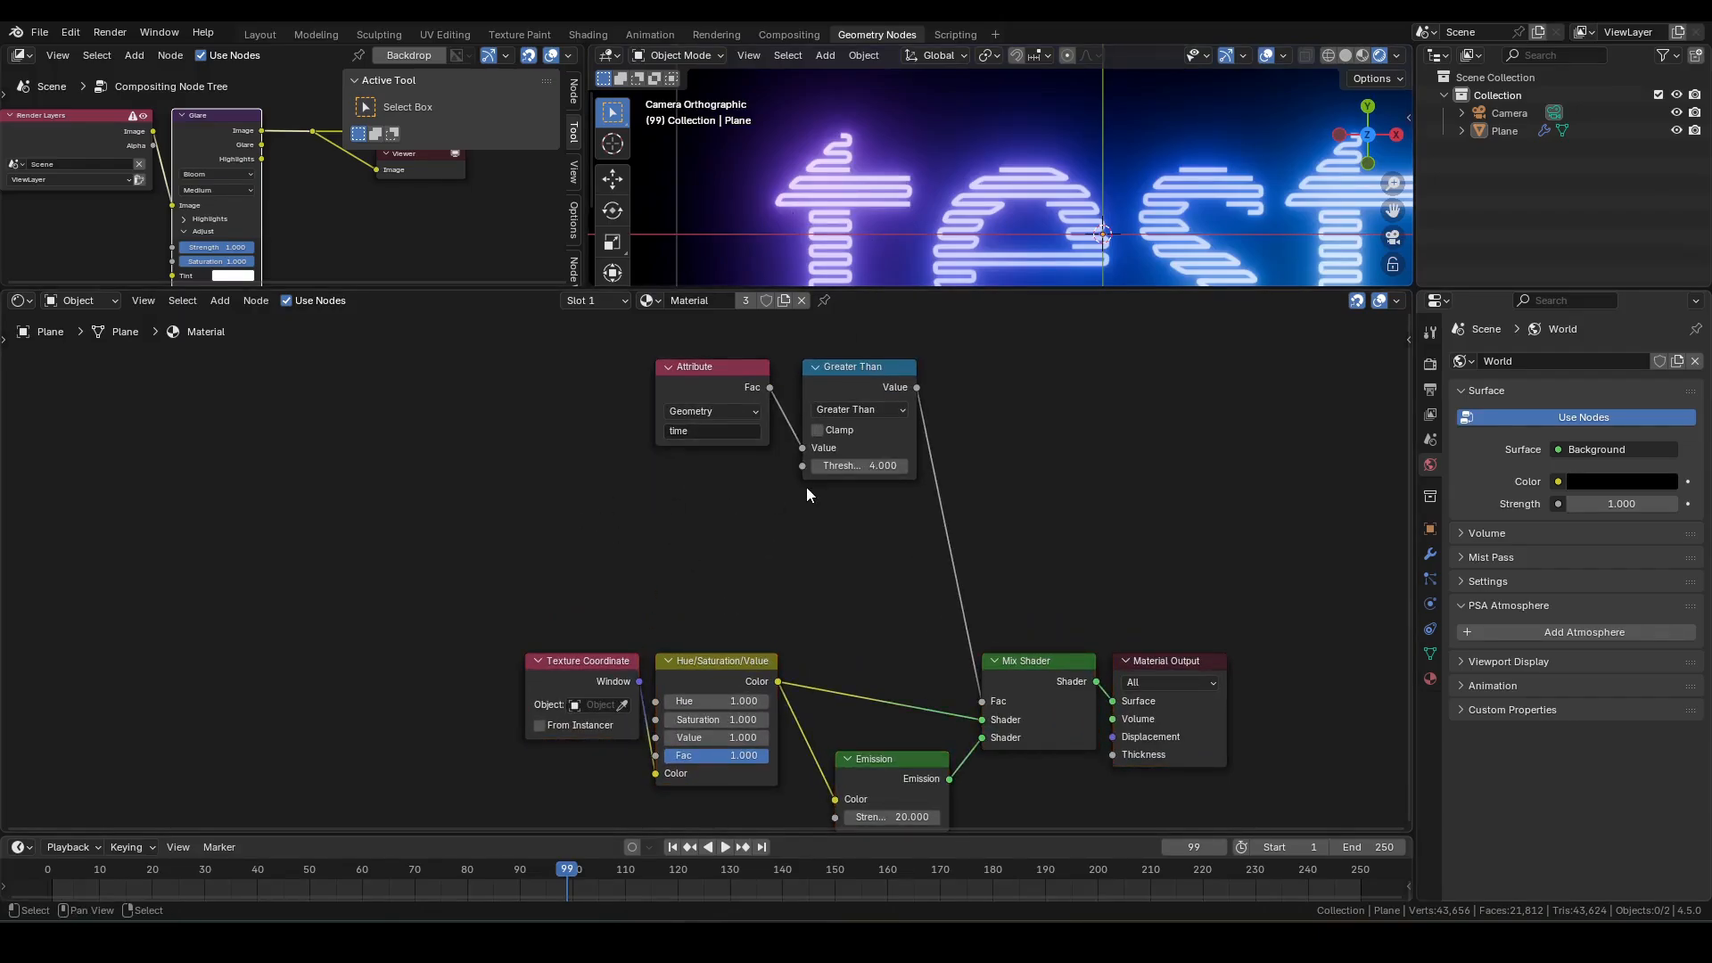
- Create an Add math node driving the Greater Than threshold, placed below the time Attribute, and set its first value to 4
left_click(808, 469)
key("shift+a")
type("add")
key("Return")
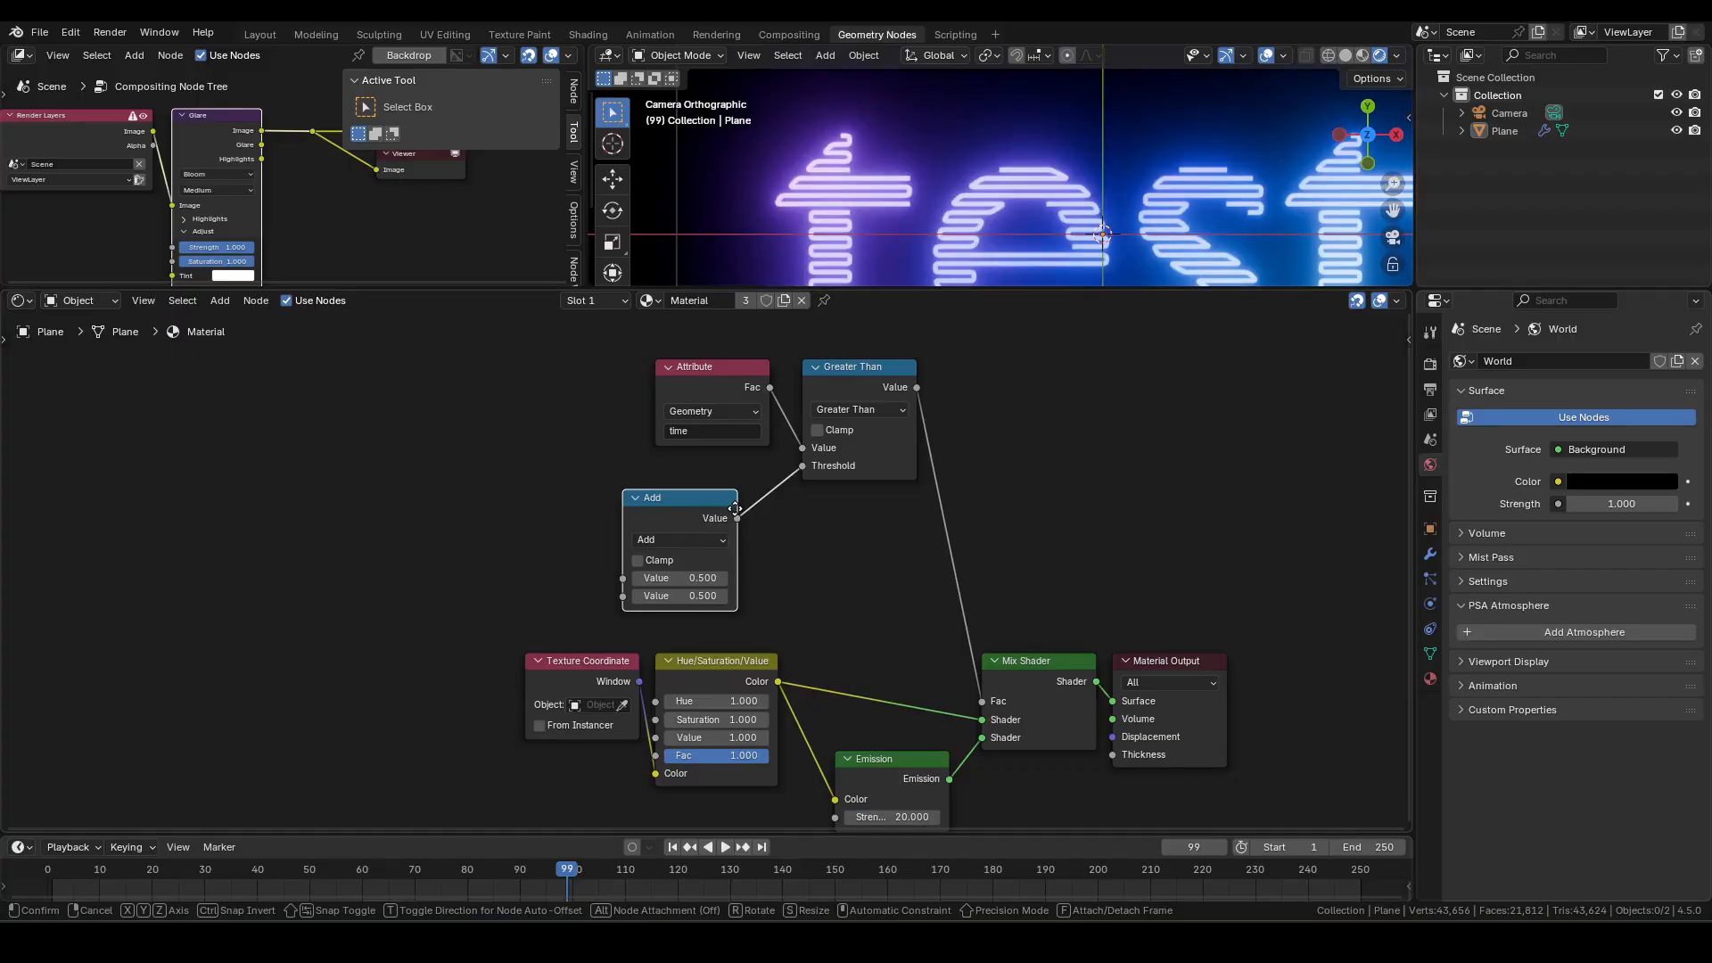
left_click(717, 560)
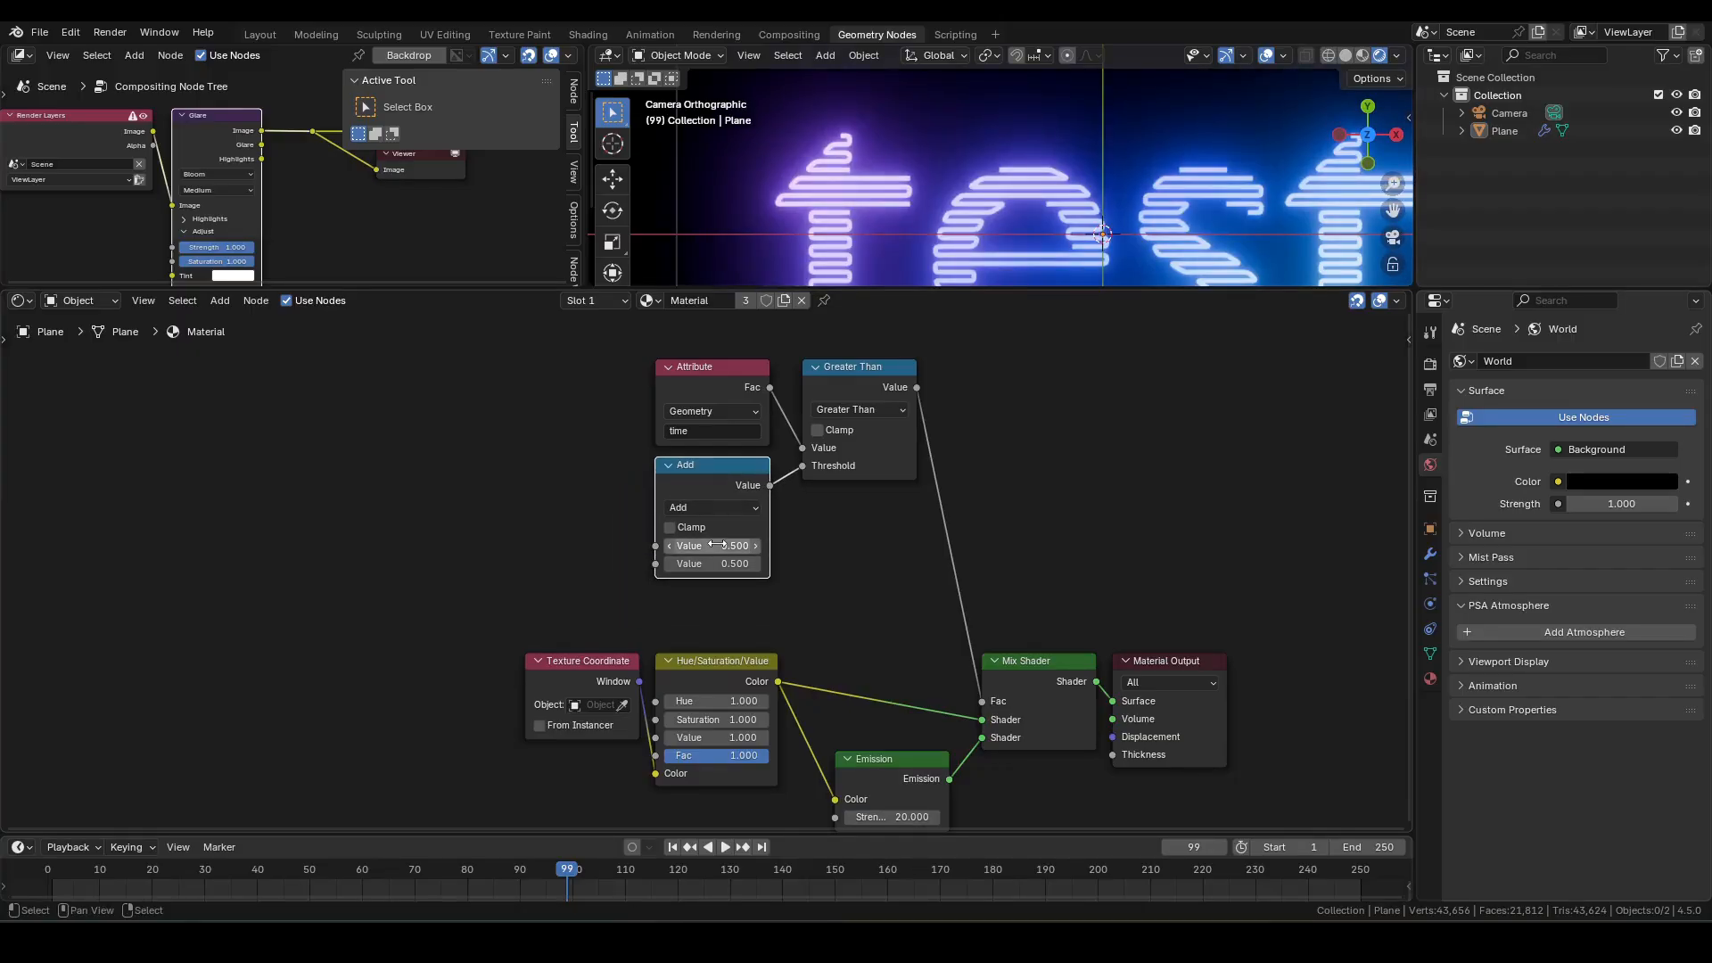
left_click_drag(717, 545, 717, 545)
type("4")
key("Return")
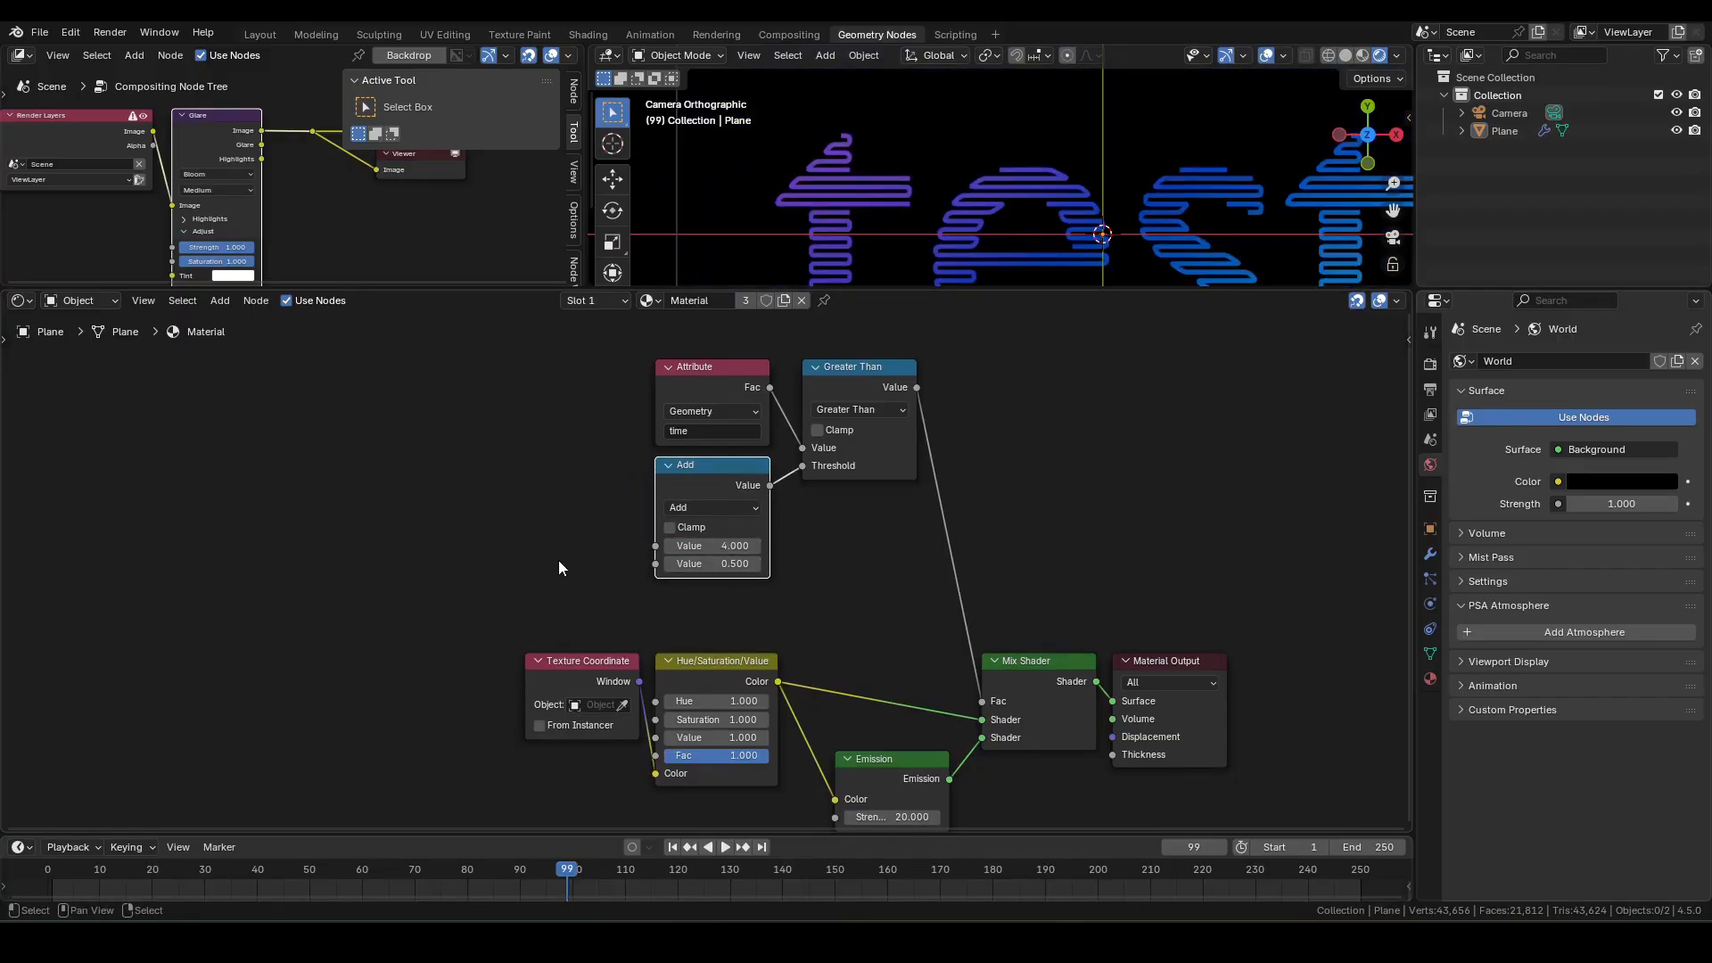
- Duplicate the Attribute node, set its attribute name to fac, and connect its Fac output to the Add node's second value
left_click(705, 385)
key("shift+d")
left_click(427, 499)
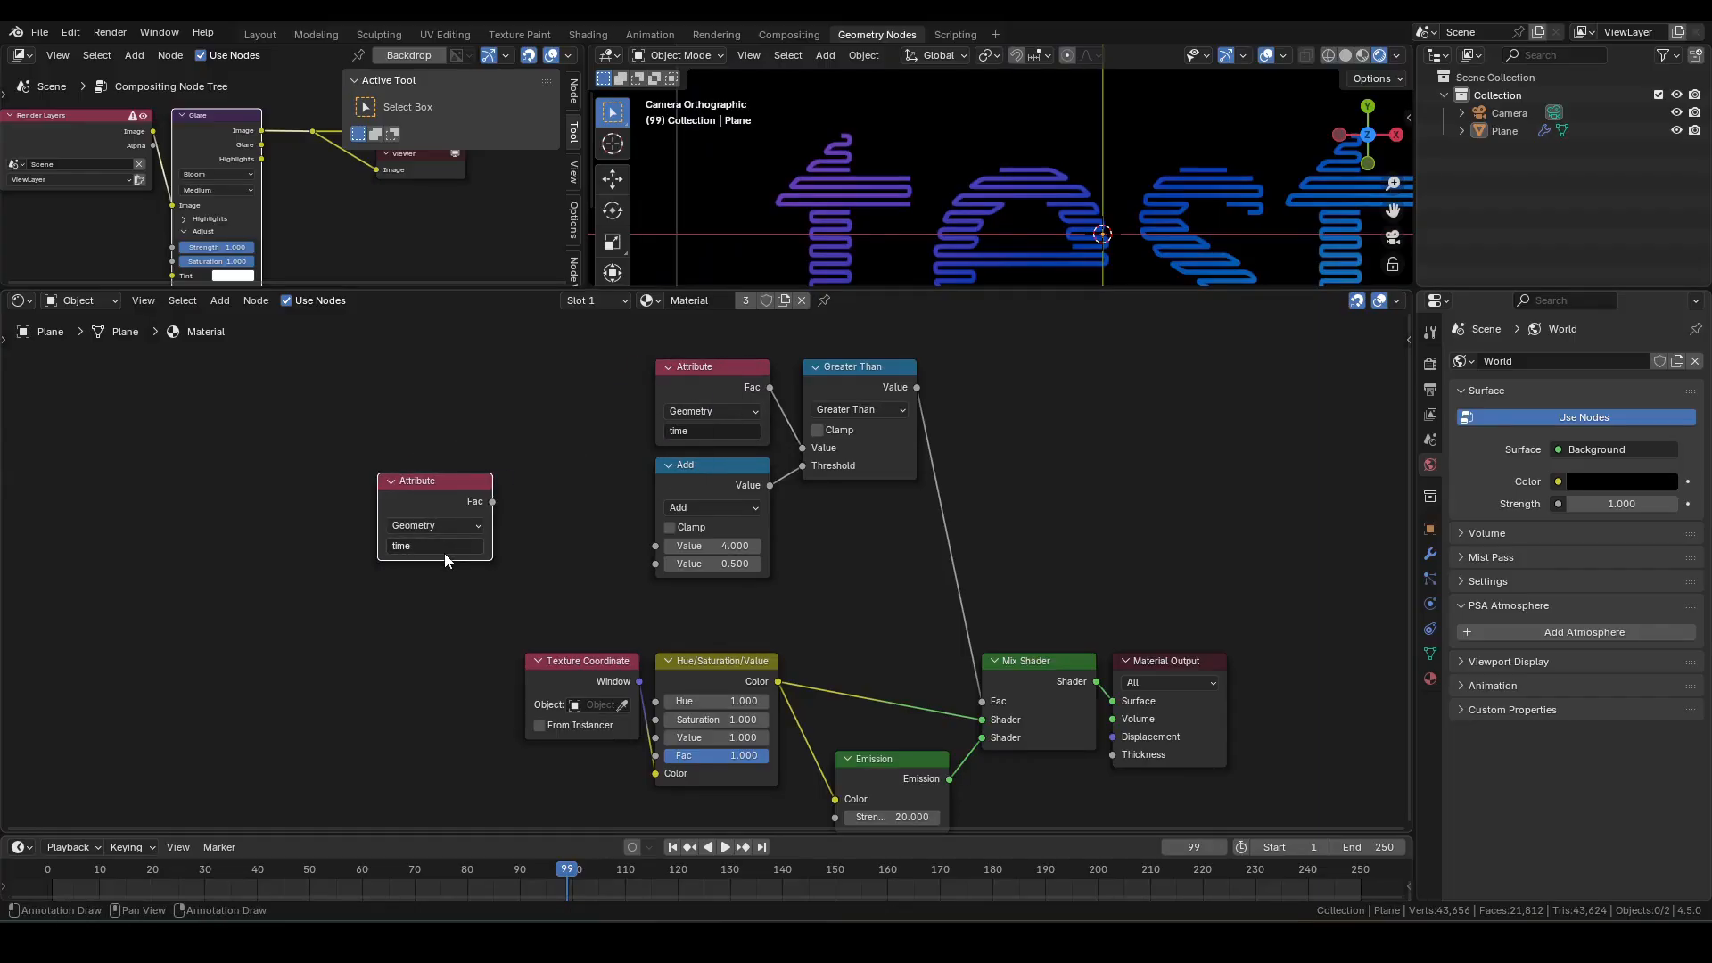
left_click(444, 552)
type("fac")
key("Return")
left_click_drag(493, 503, 655, 564)
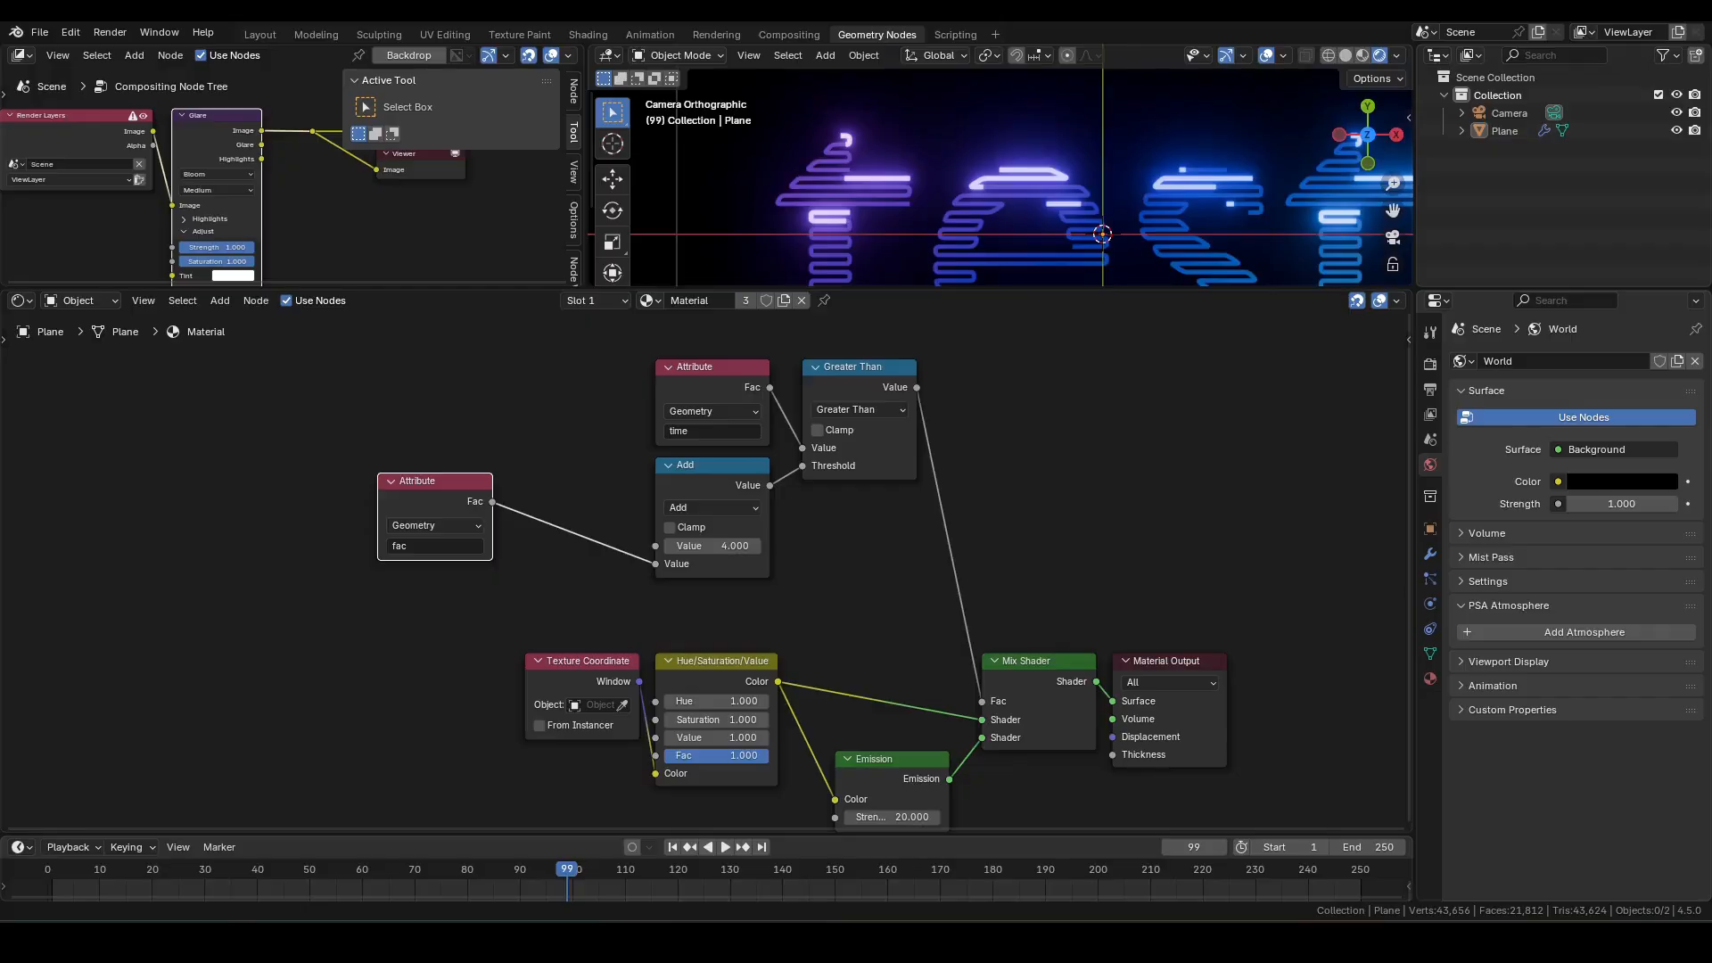
- Play the animation from frame 80 and scrub to frame 128 to check how the glow spreads along the curves
left_click_drag(571, 879, 467, 878)
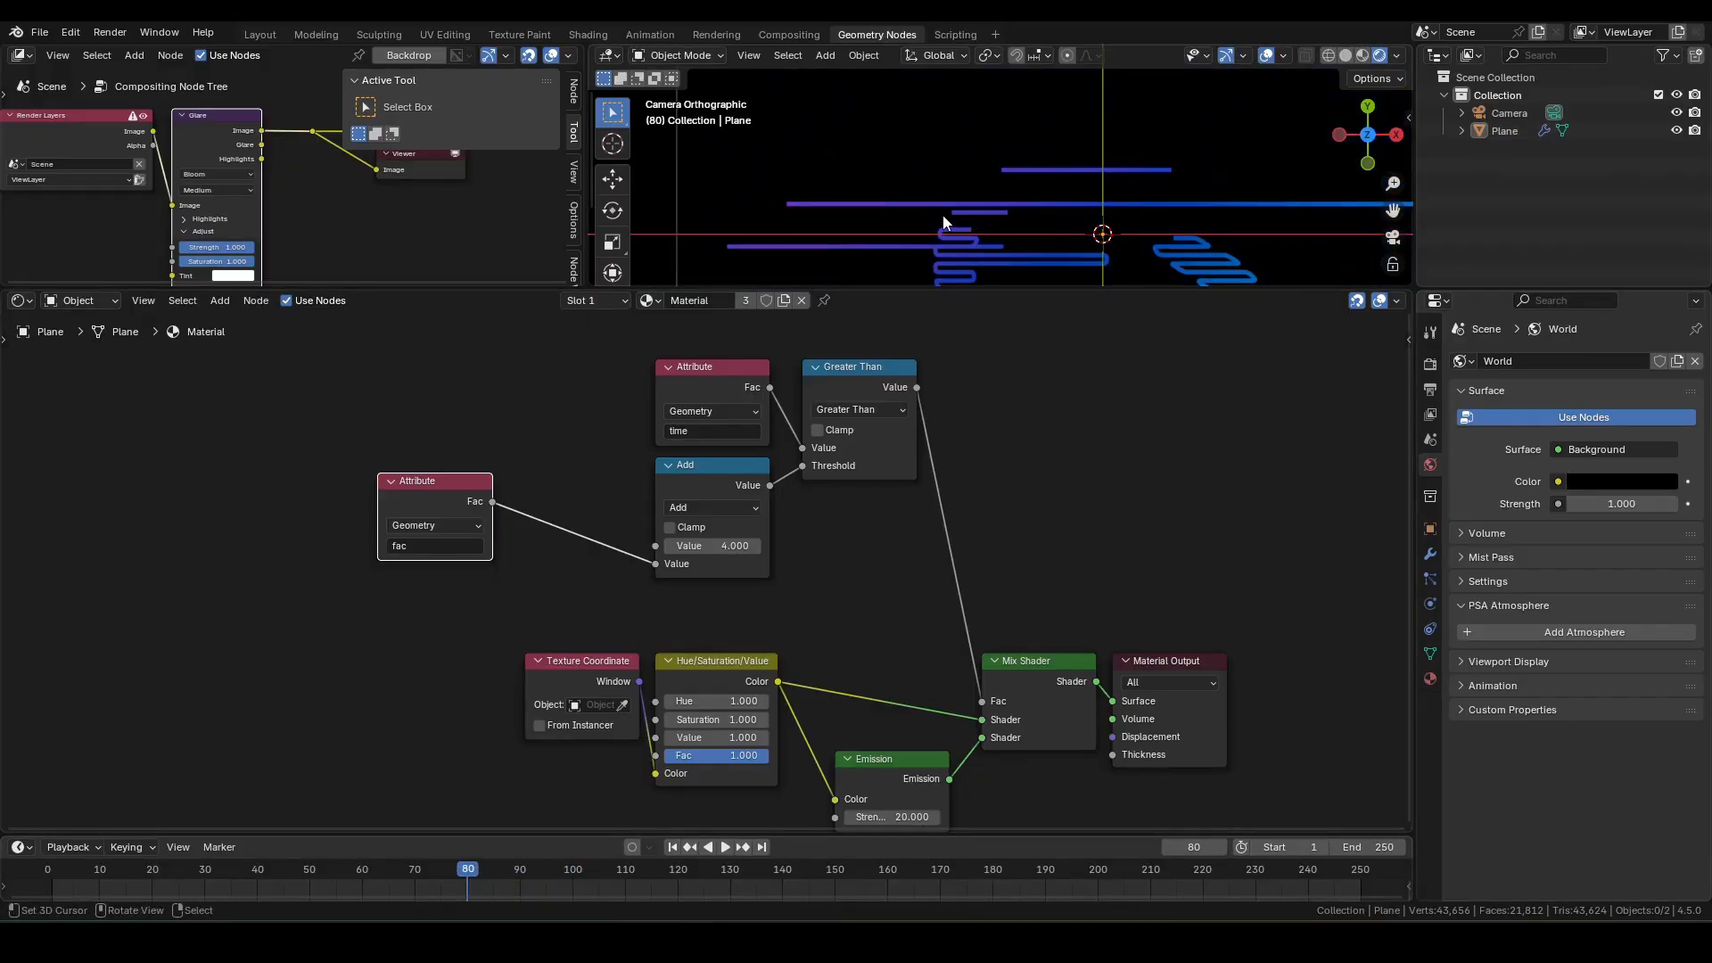
key("space")
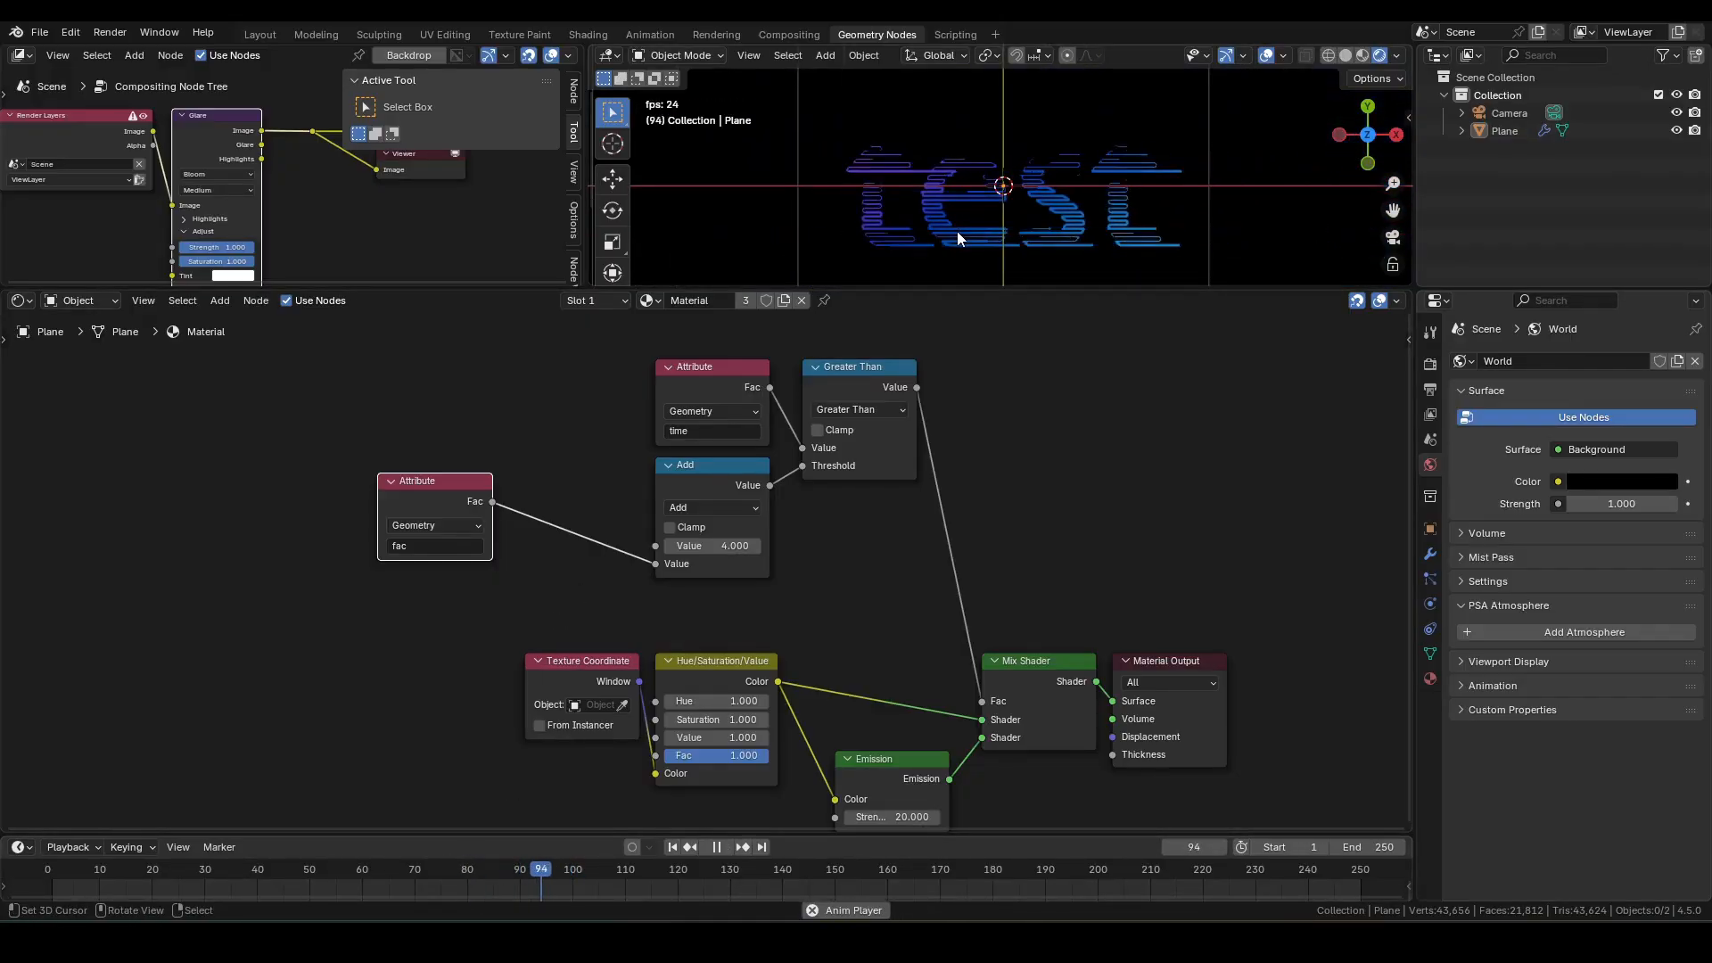
key("space")
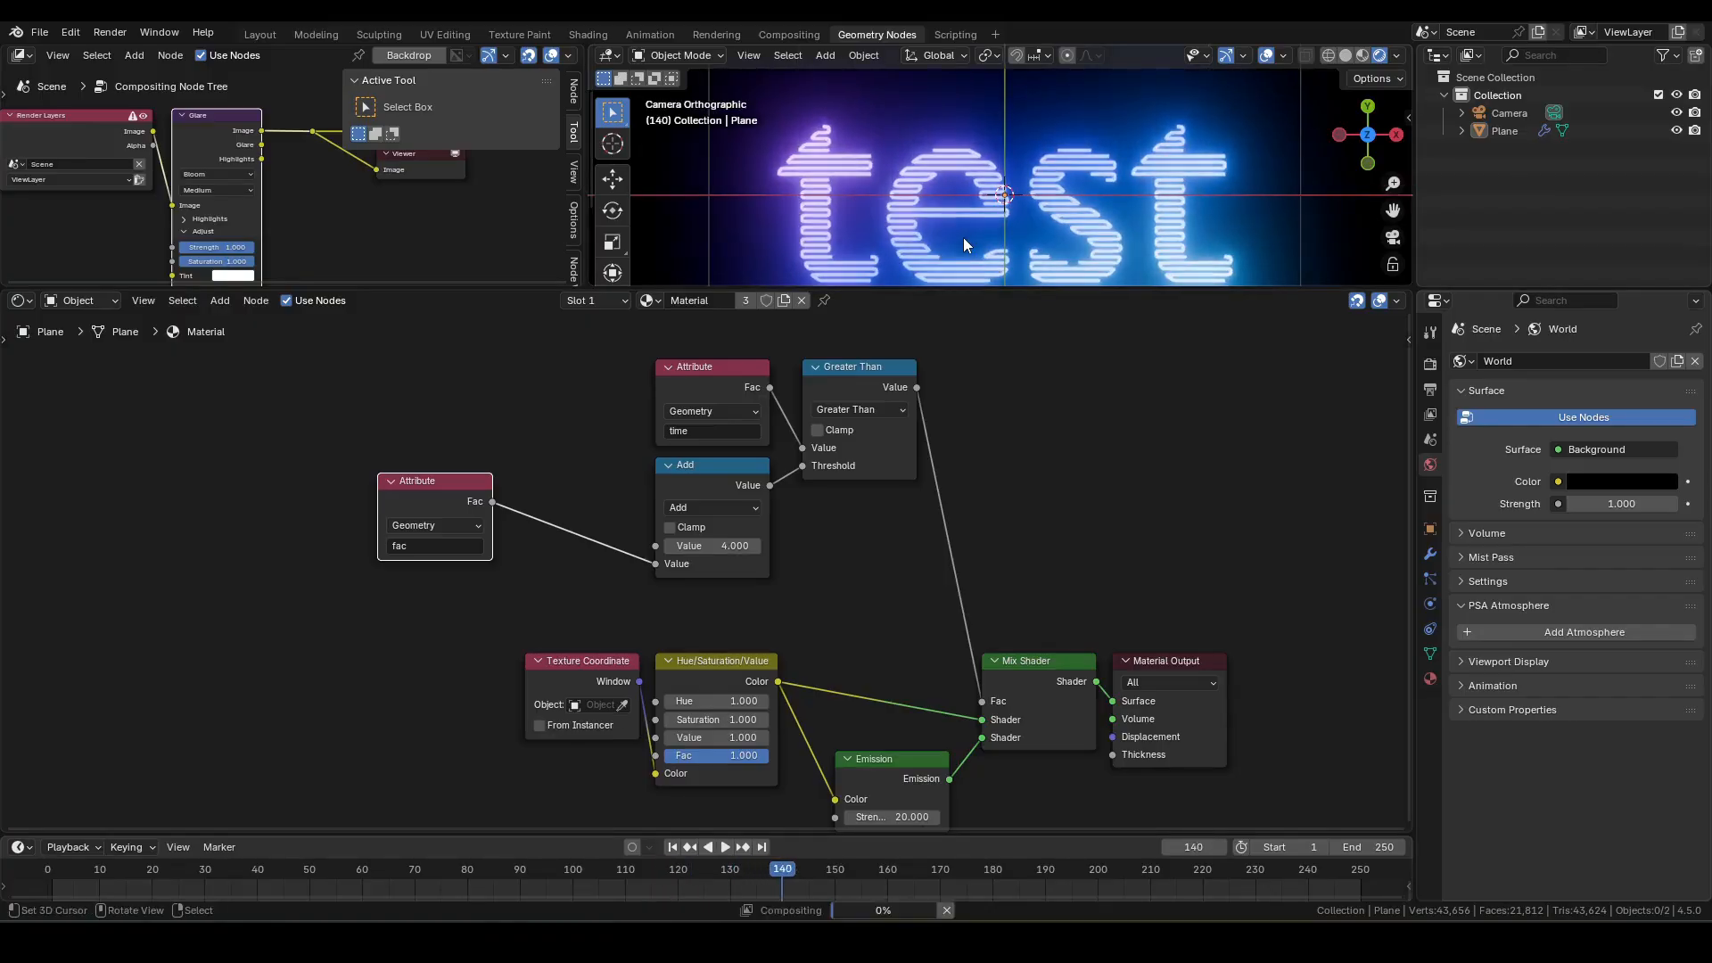
left_click_drag(526, 858, 720, 859)
left_click(560, 390)
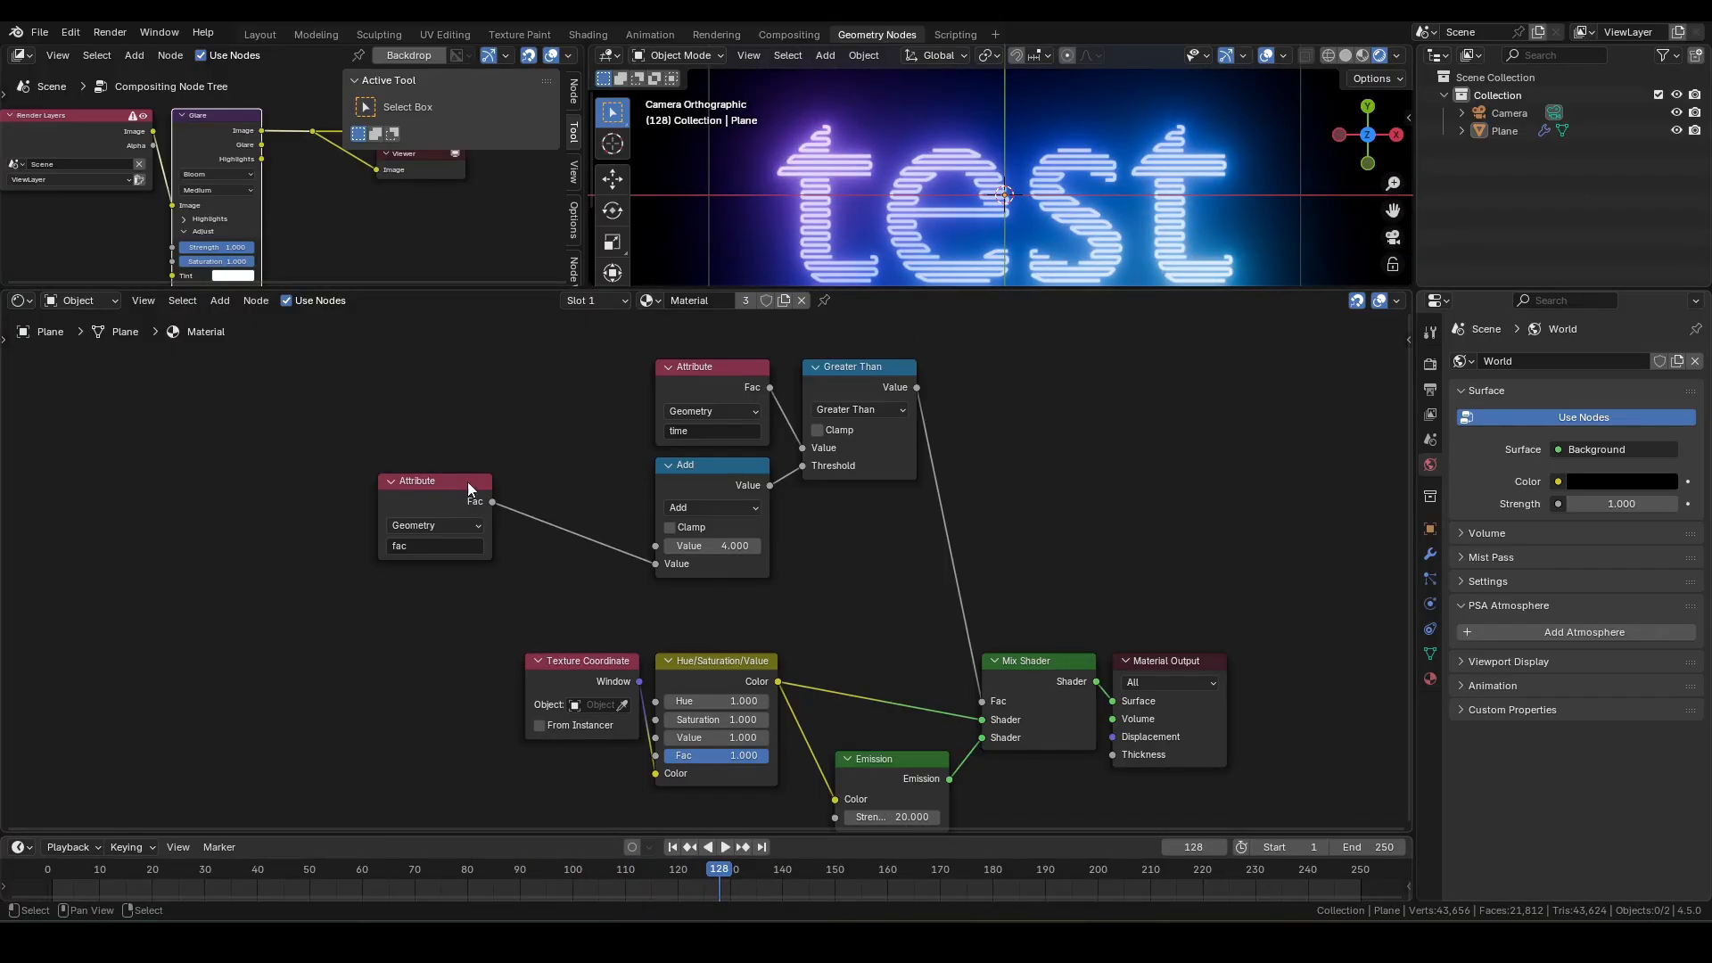
- Insert a Multiply math node with a value of 2 between the fac Attribute and the Add node
left_click_drag(470, 488, 323, 487)
key("shift+a")
type("m")
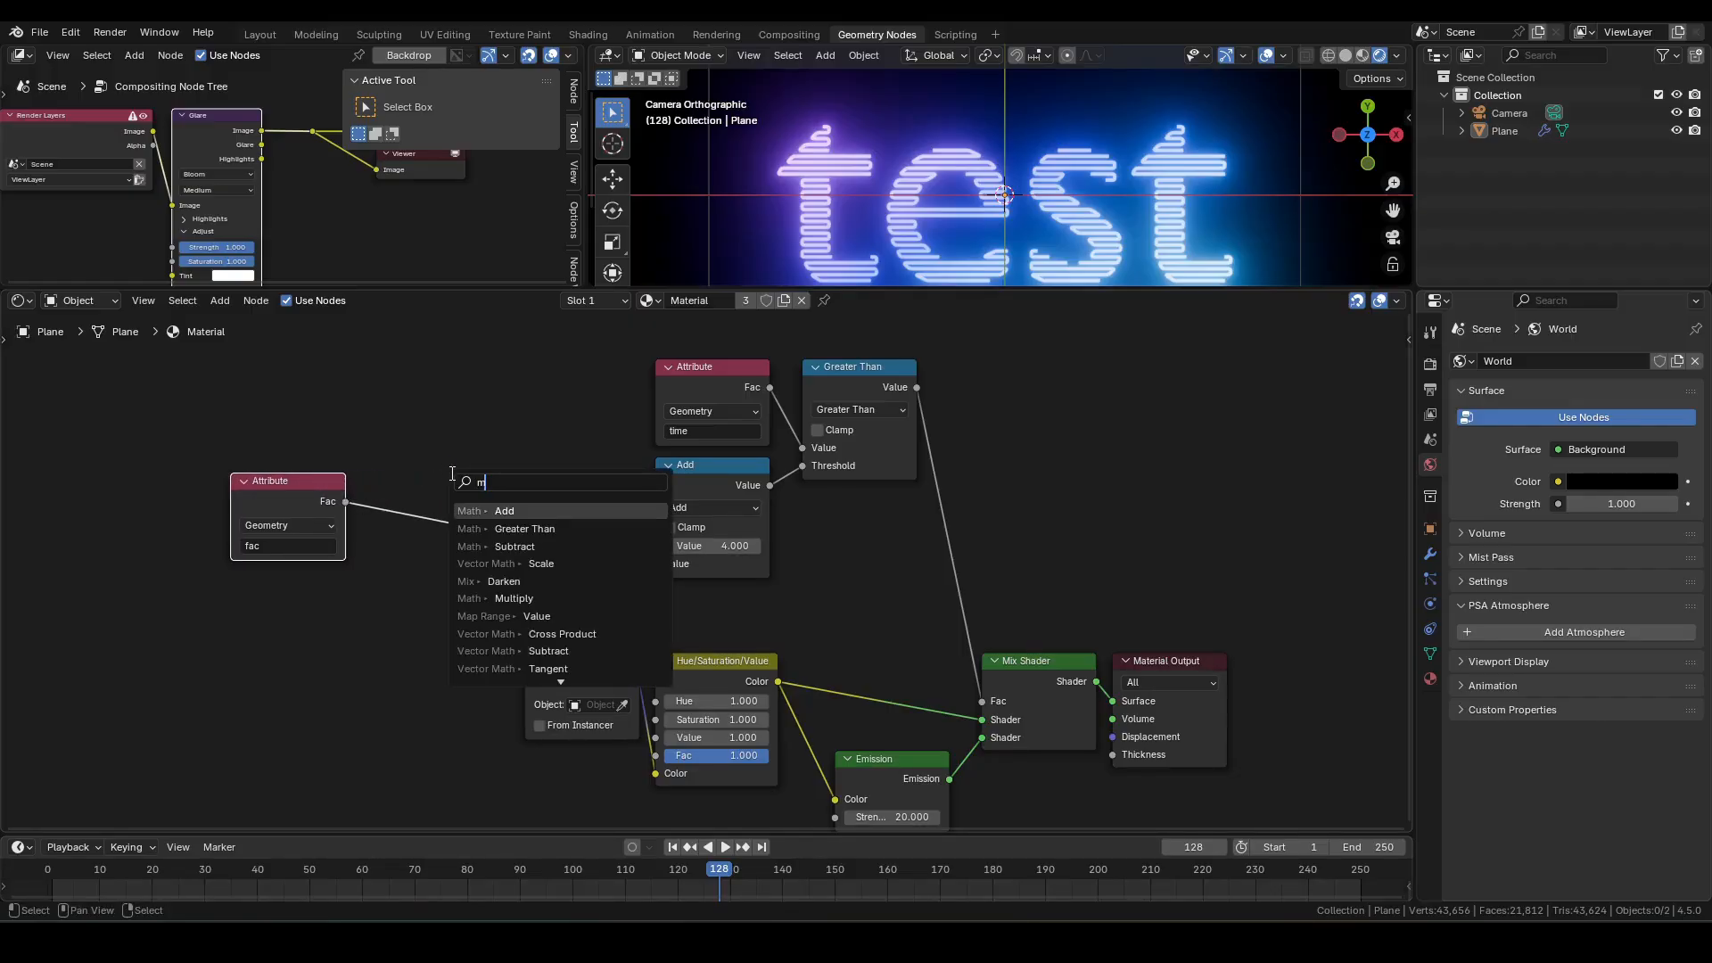
type("ult")
key("Return")
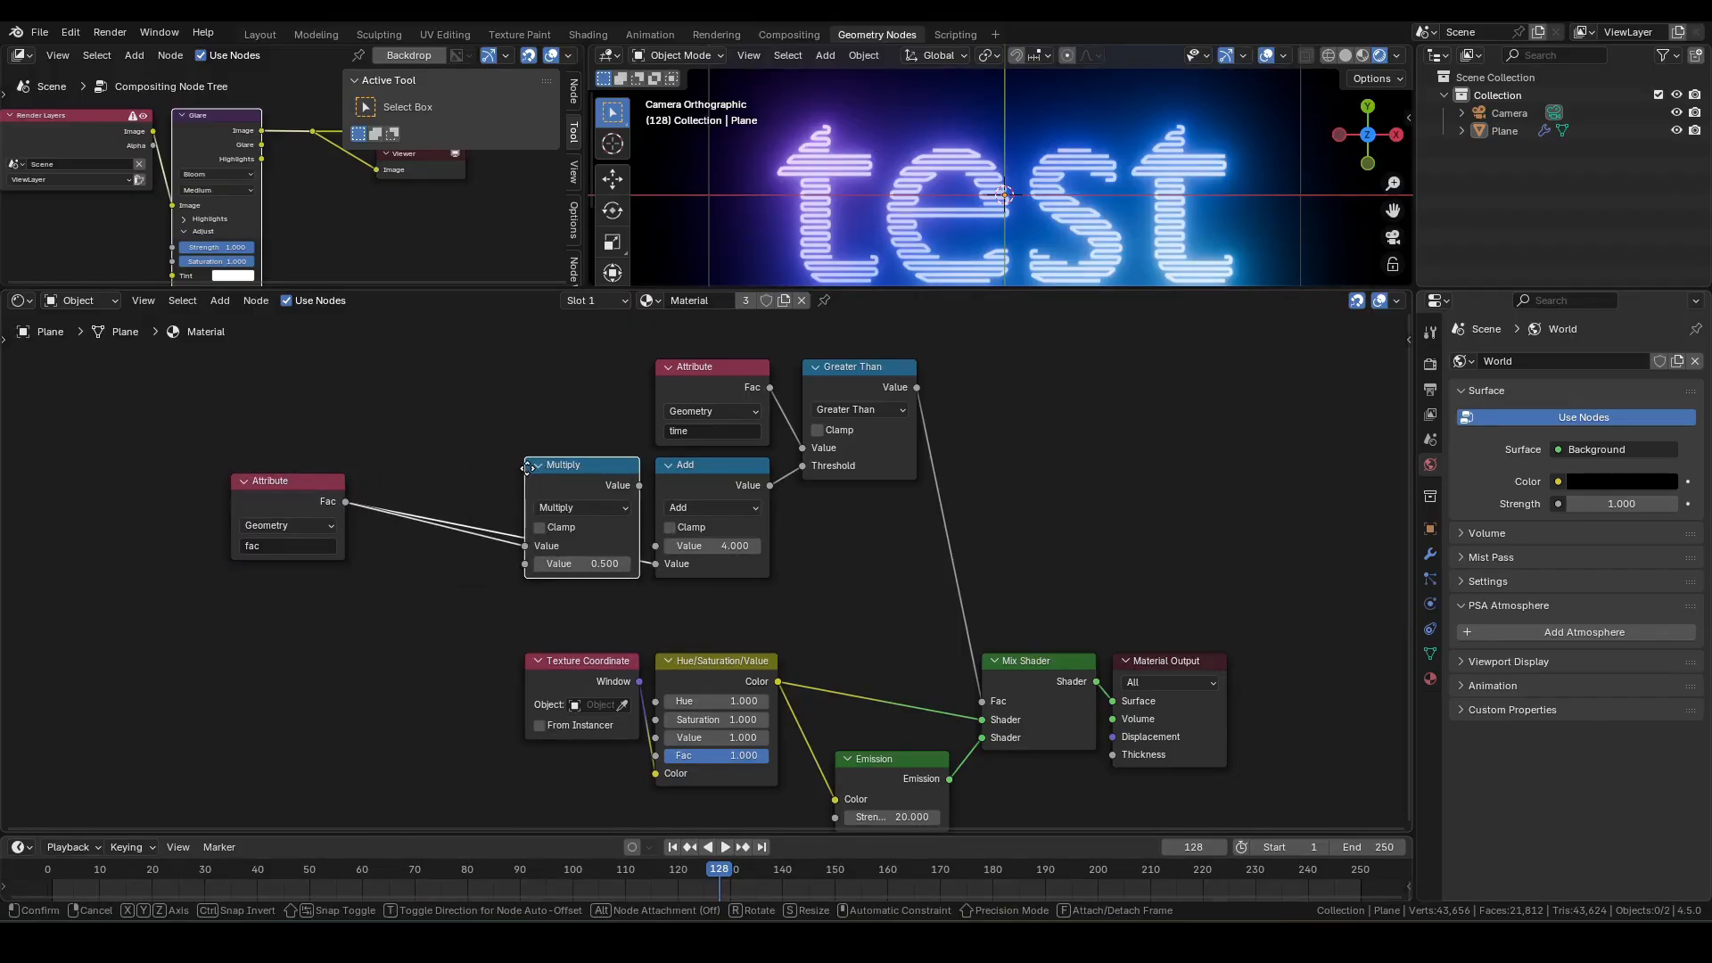
left_click(526, 468)
left_click(557, 563)
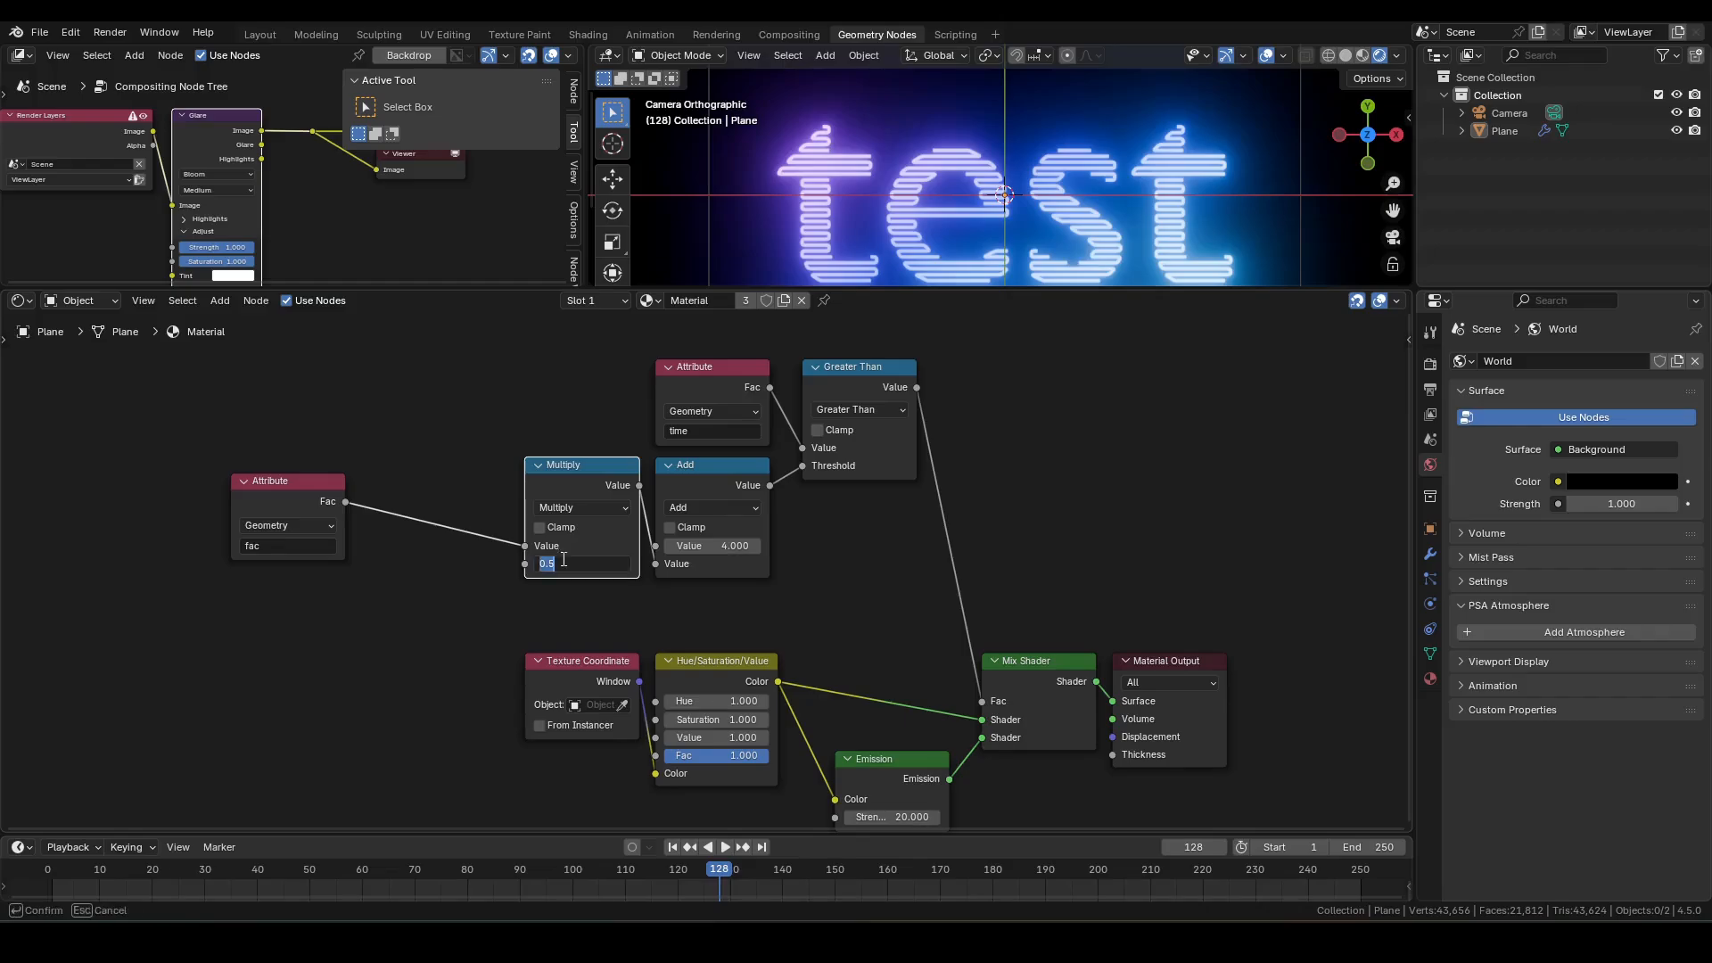
type("2")
key("Return")
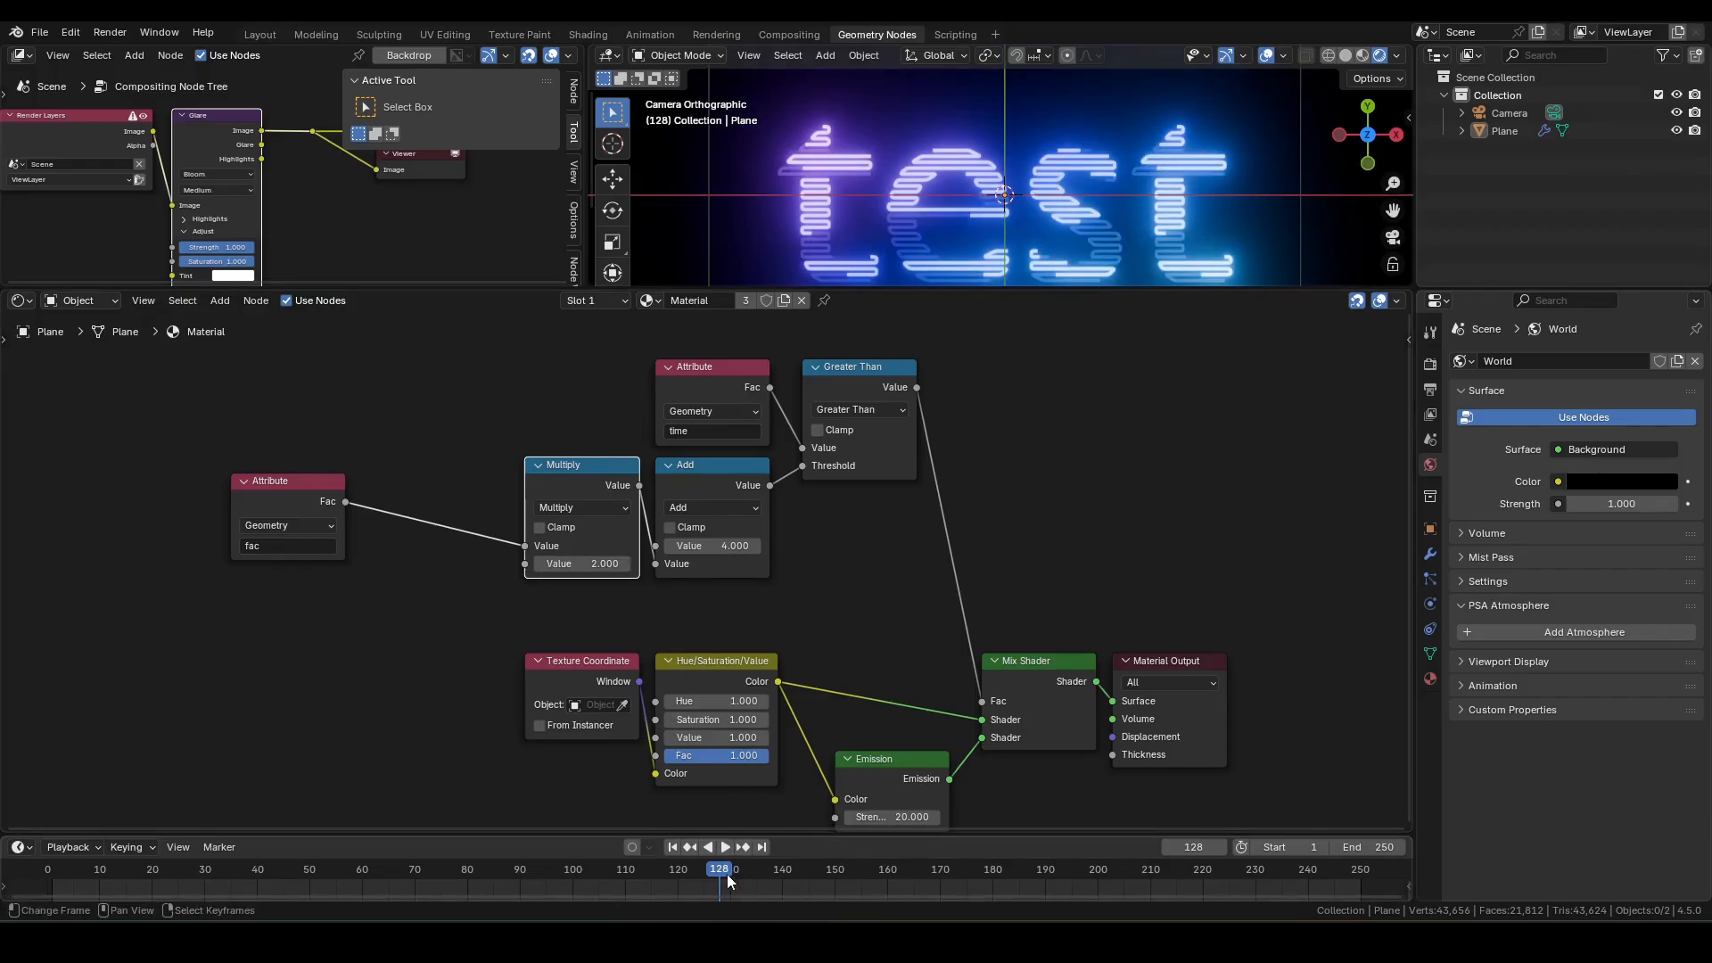
- Rewind and play the animation to check the glow timing with the Multiply node in place
left_click_drag(726, 878, 522, 843)
key("space")
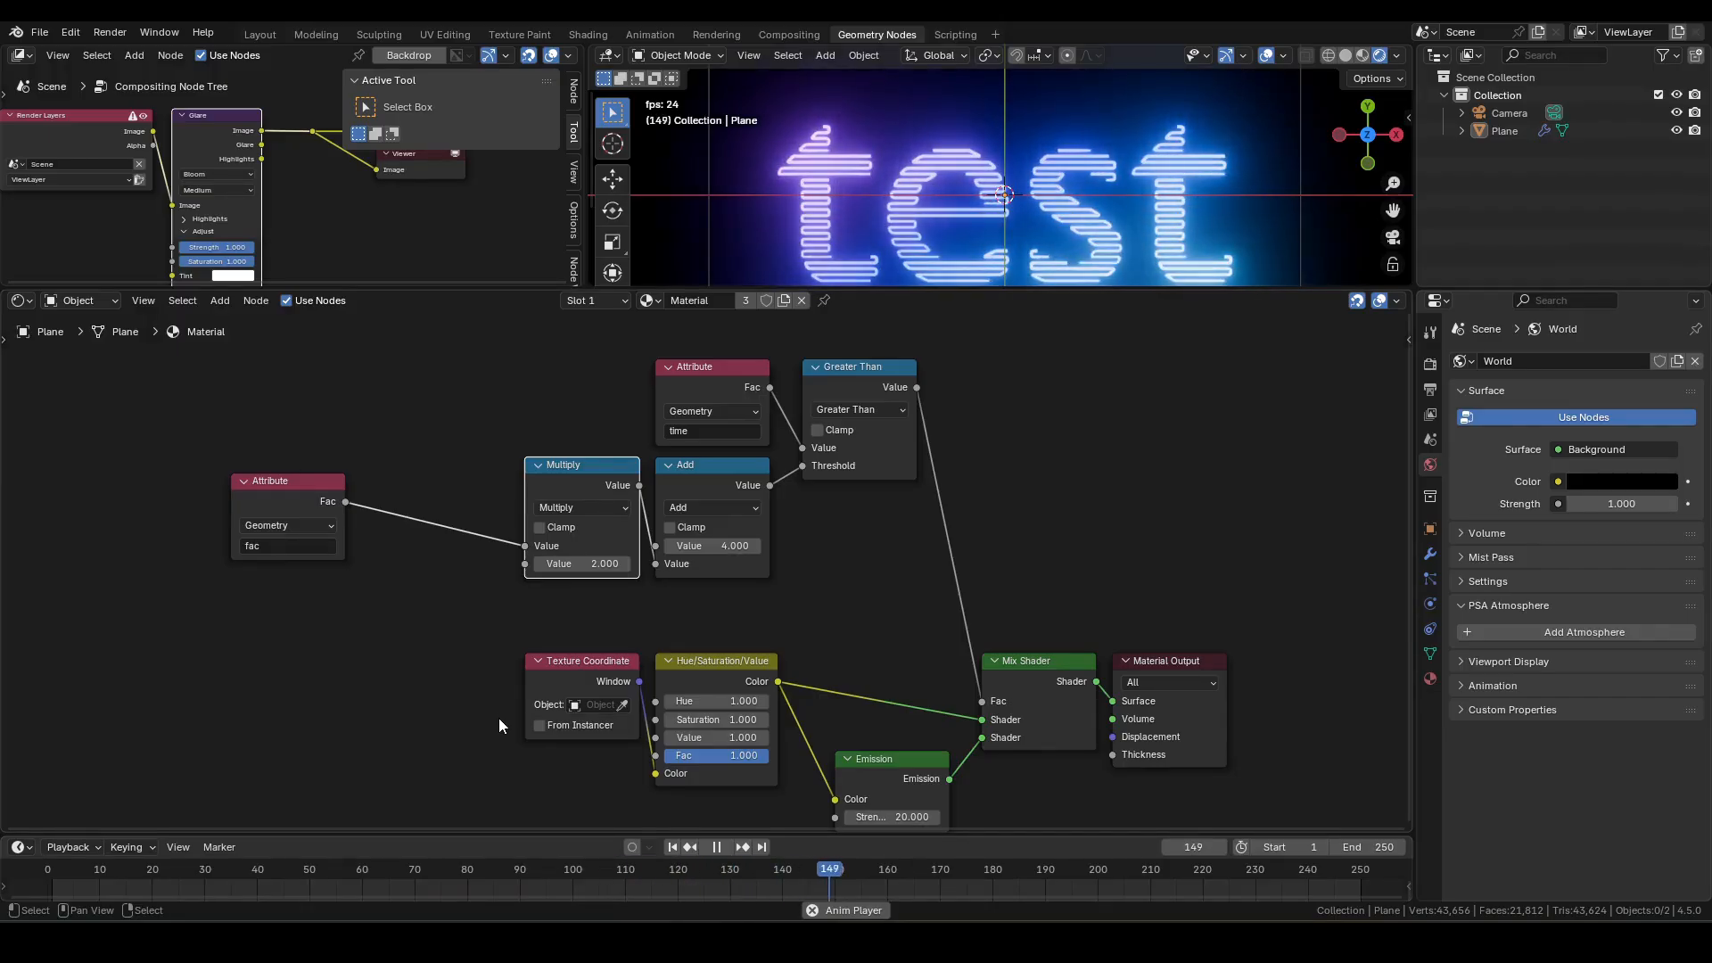
key("space")
- Try a Multiply value of 0.5 and replay the animation to compare the glow timing
left_click(568, 567)
key("Return")
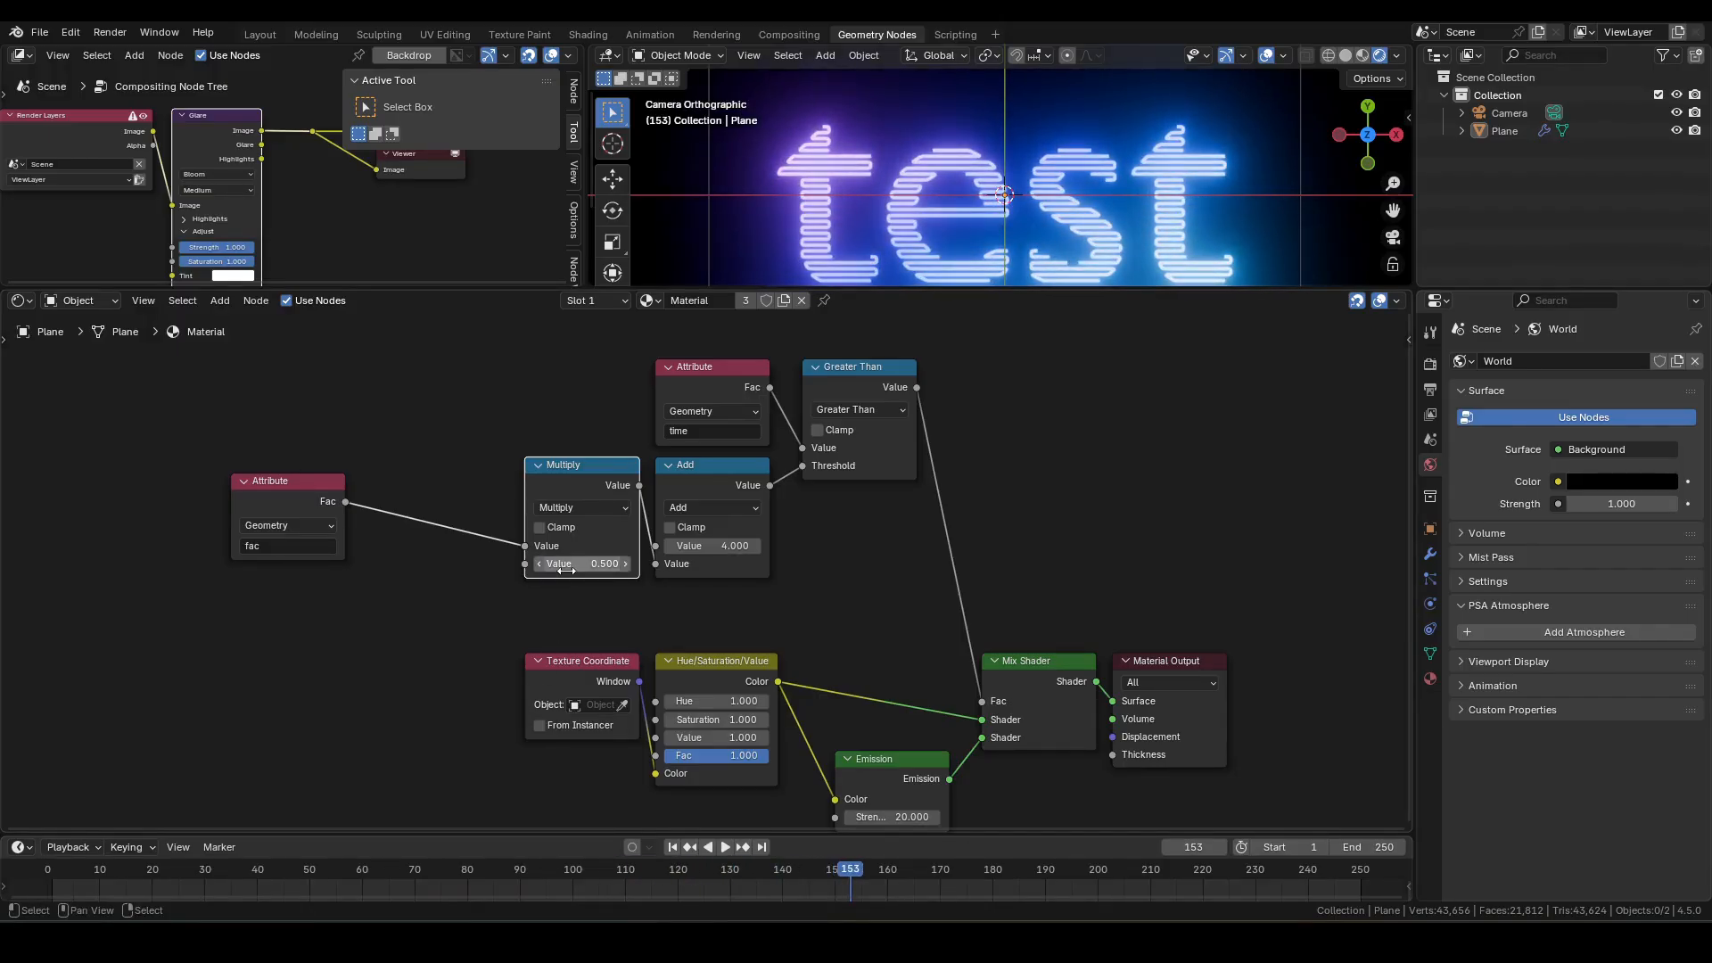
left_click_drag(831, 866, 487, 875)
key("space")
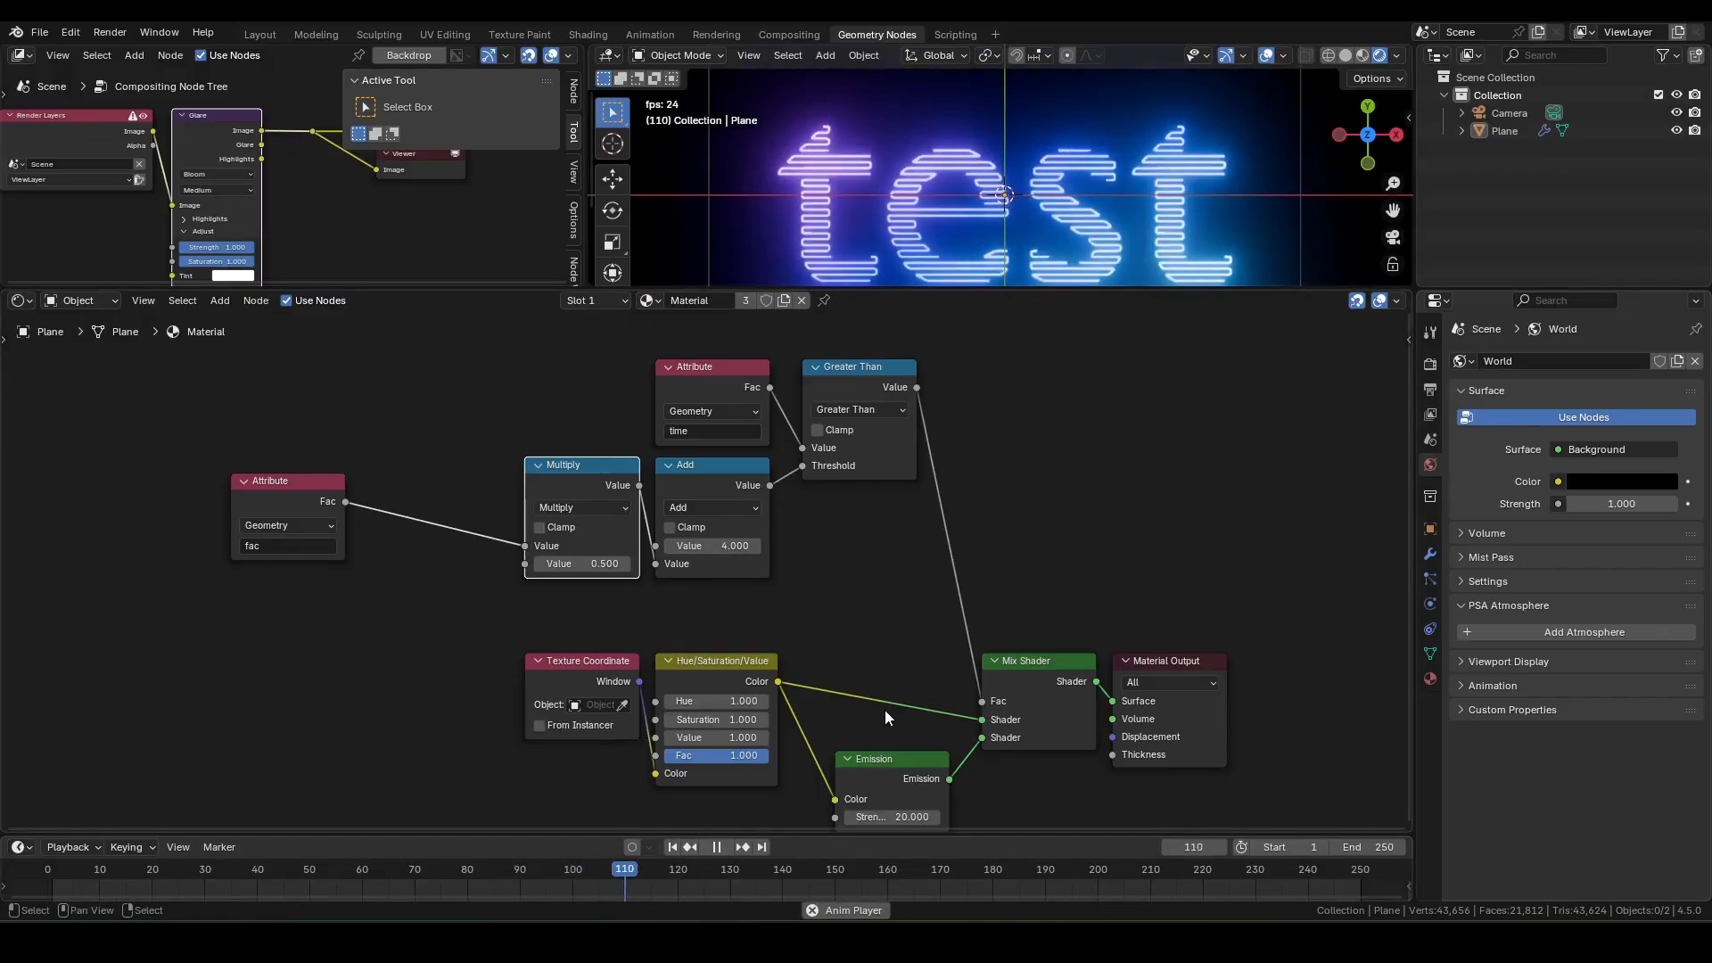
key("space")
- Set the Multiply node's value to 2
left_click(597, 565)
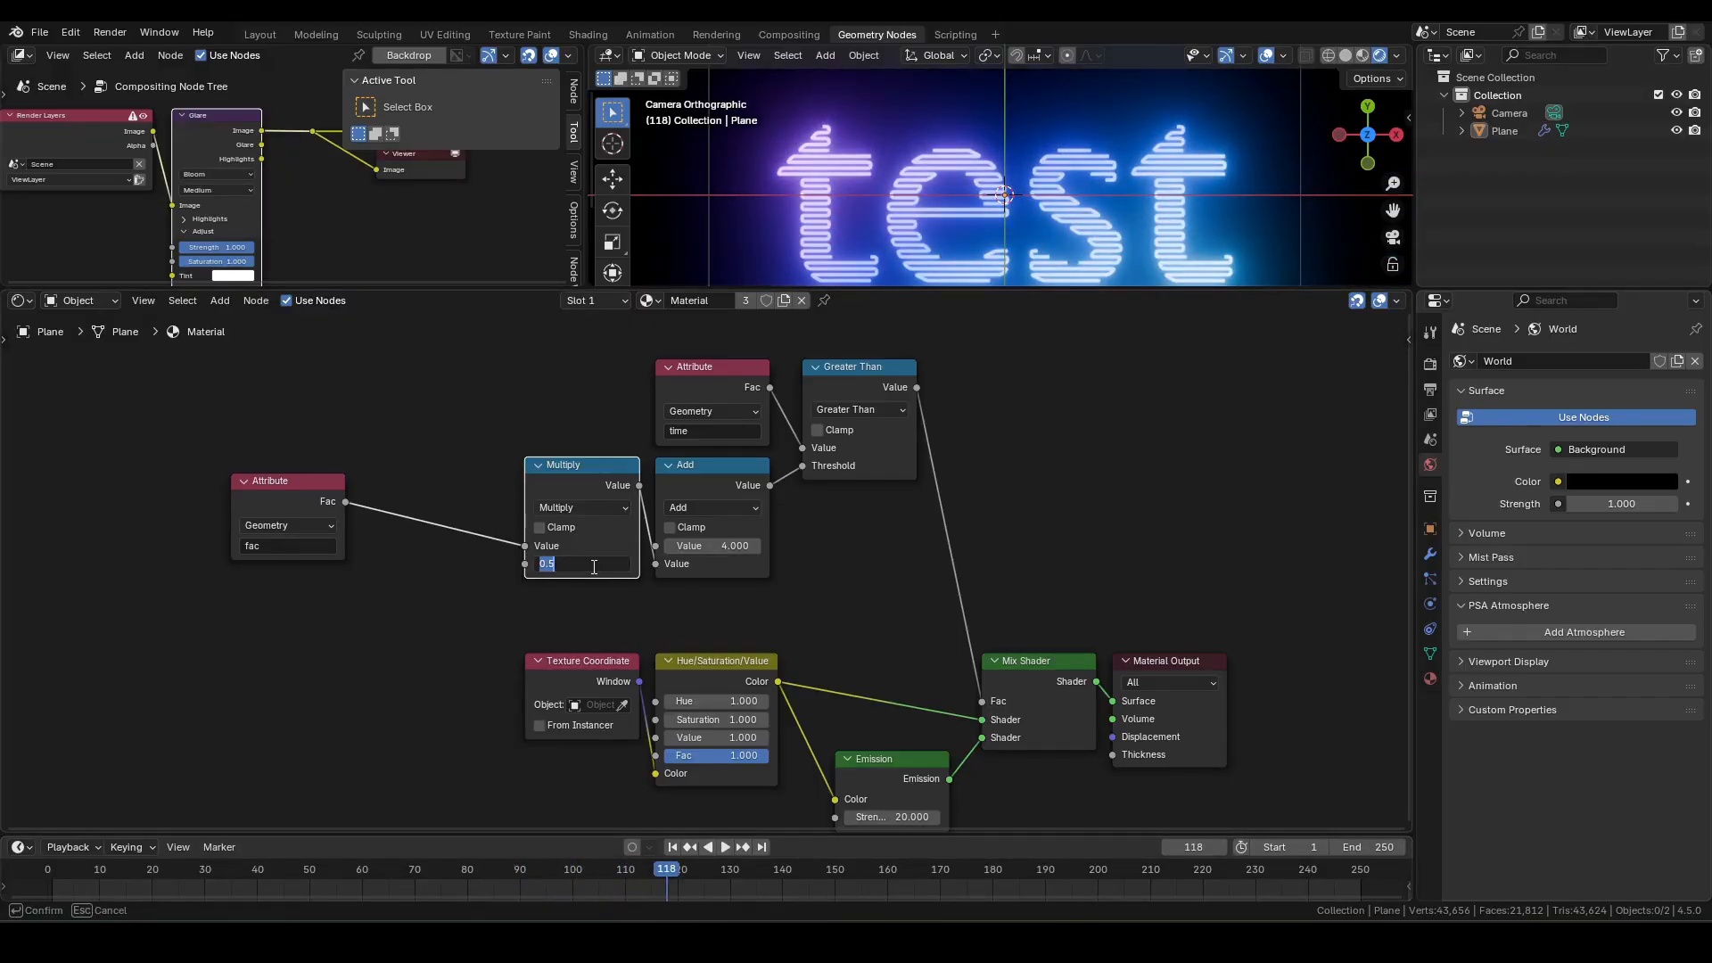
type("2")
key("Return")
- Insert an Invert Color node between the fac Attribute and the Multiply node, and align both nodes with the row
middle_click_drag(765, 502, 934, 503)
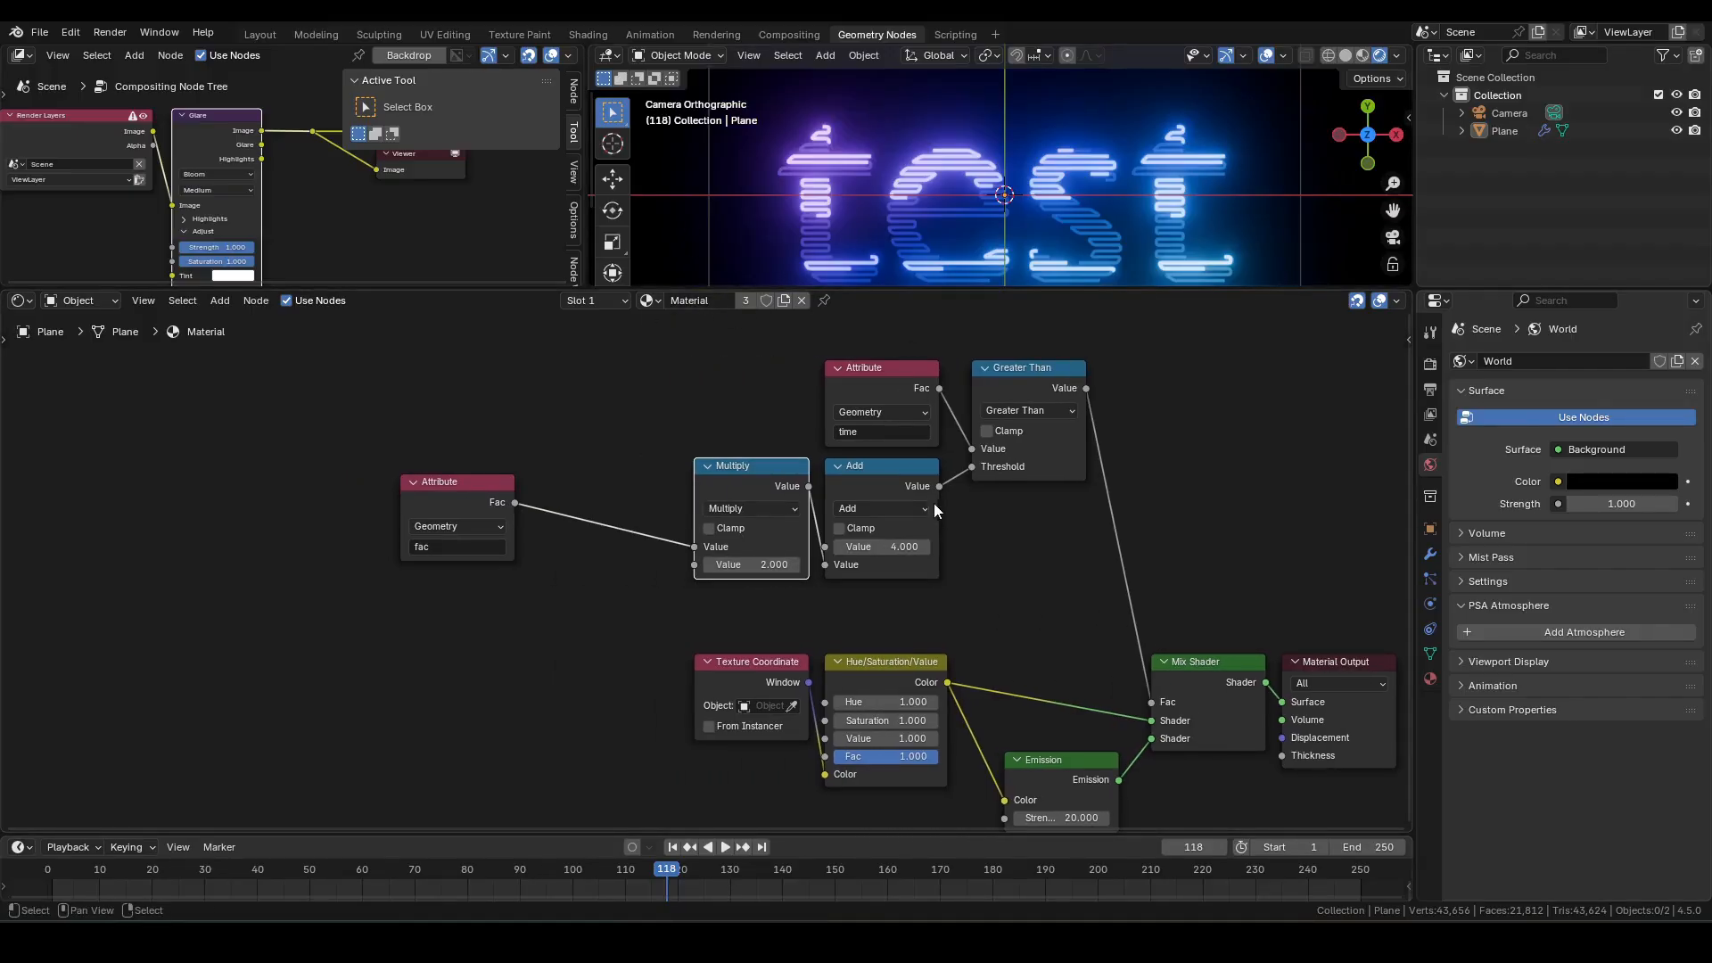
left_click_drag(514, 502, 583, 443)
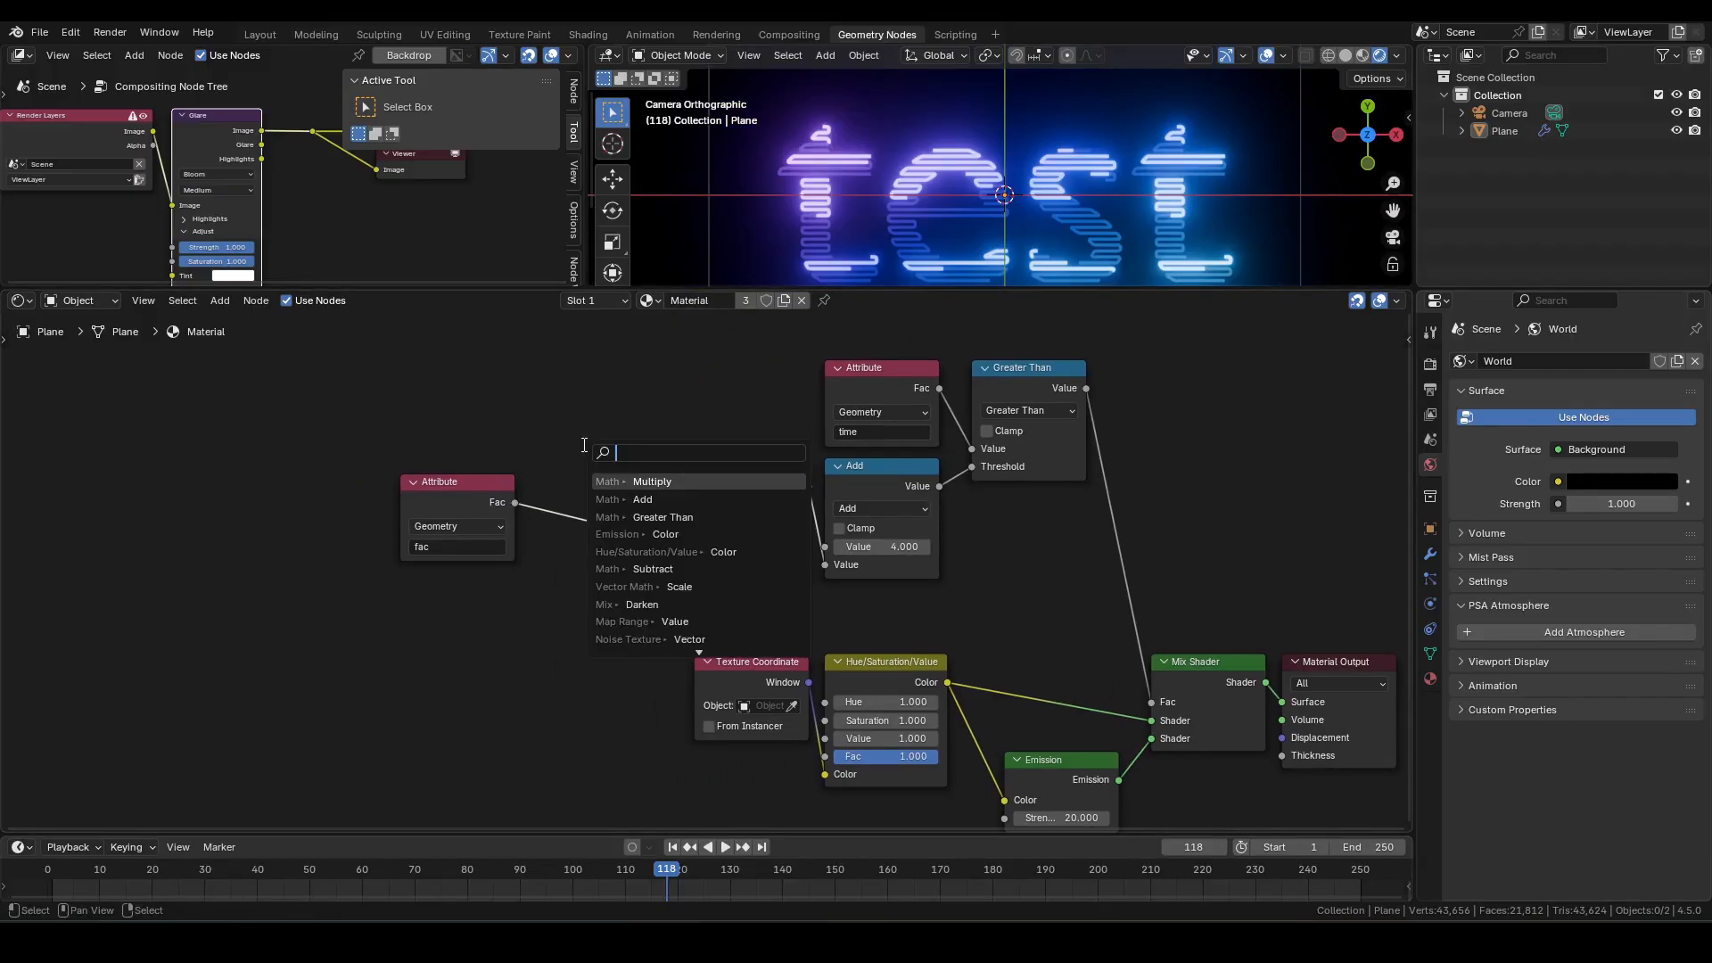
type("invert")
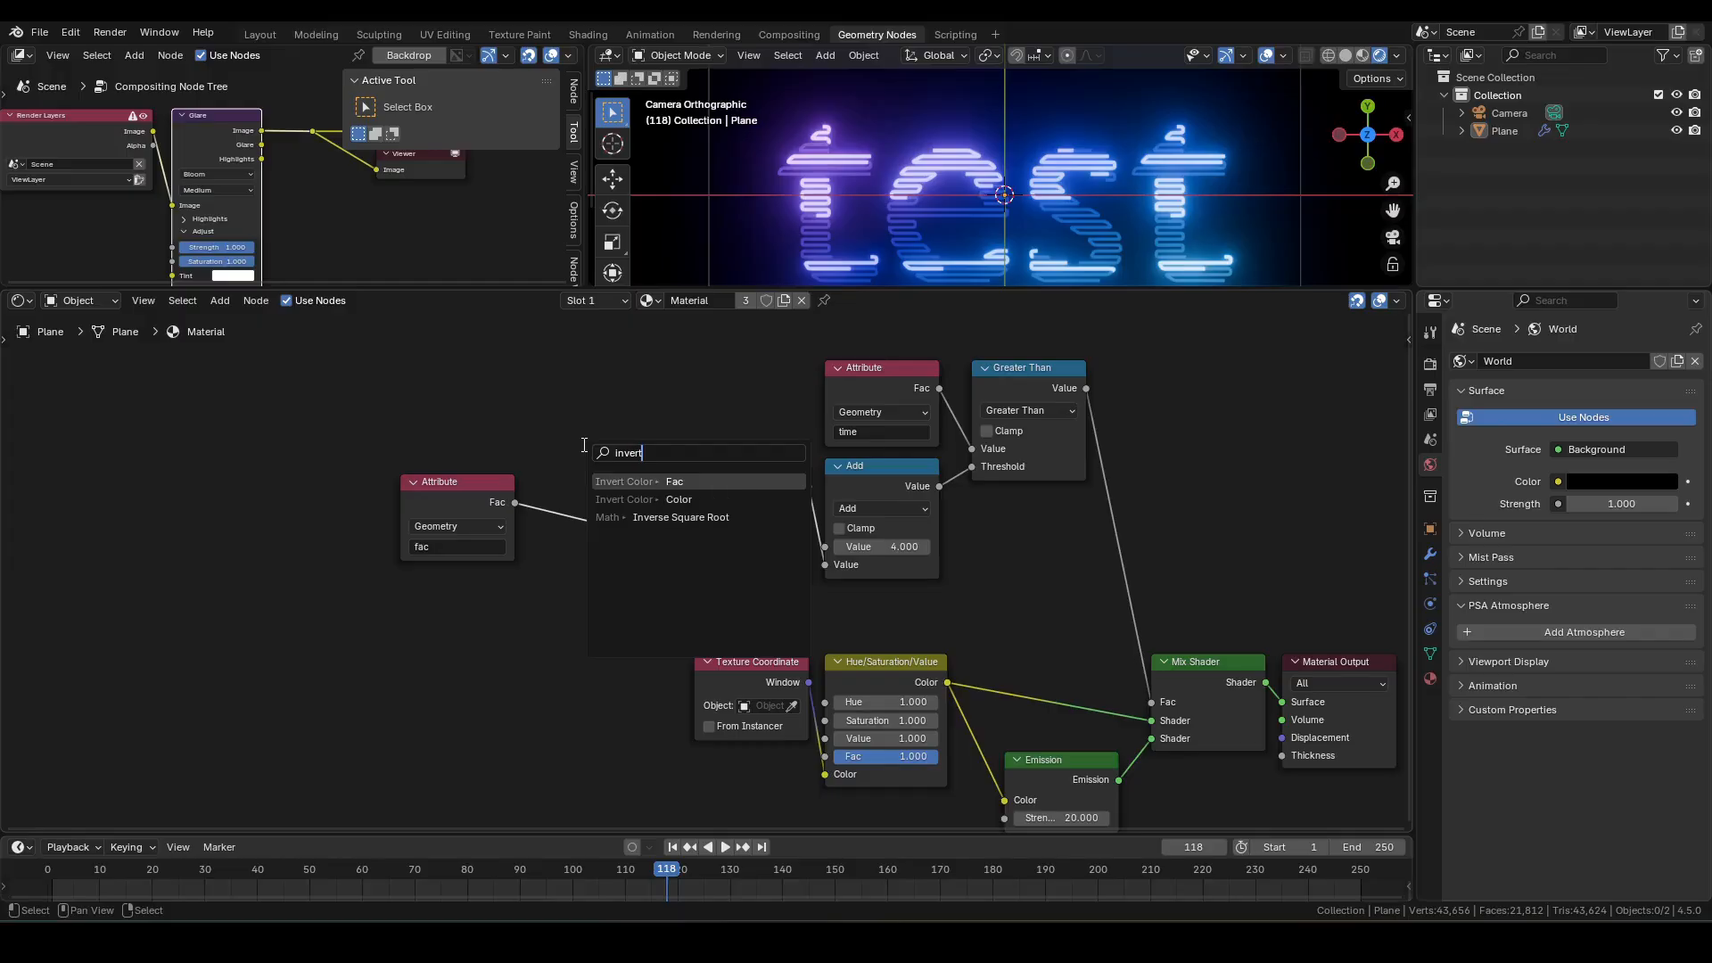
key("Return")
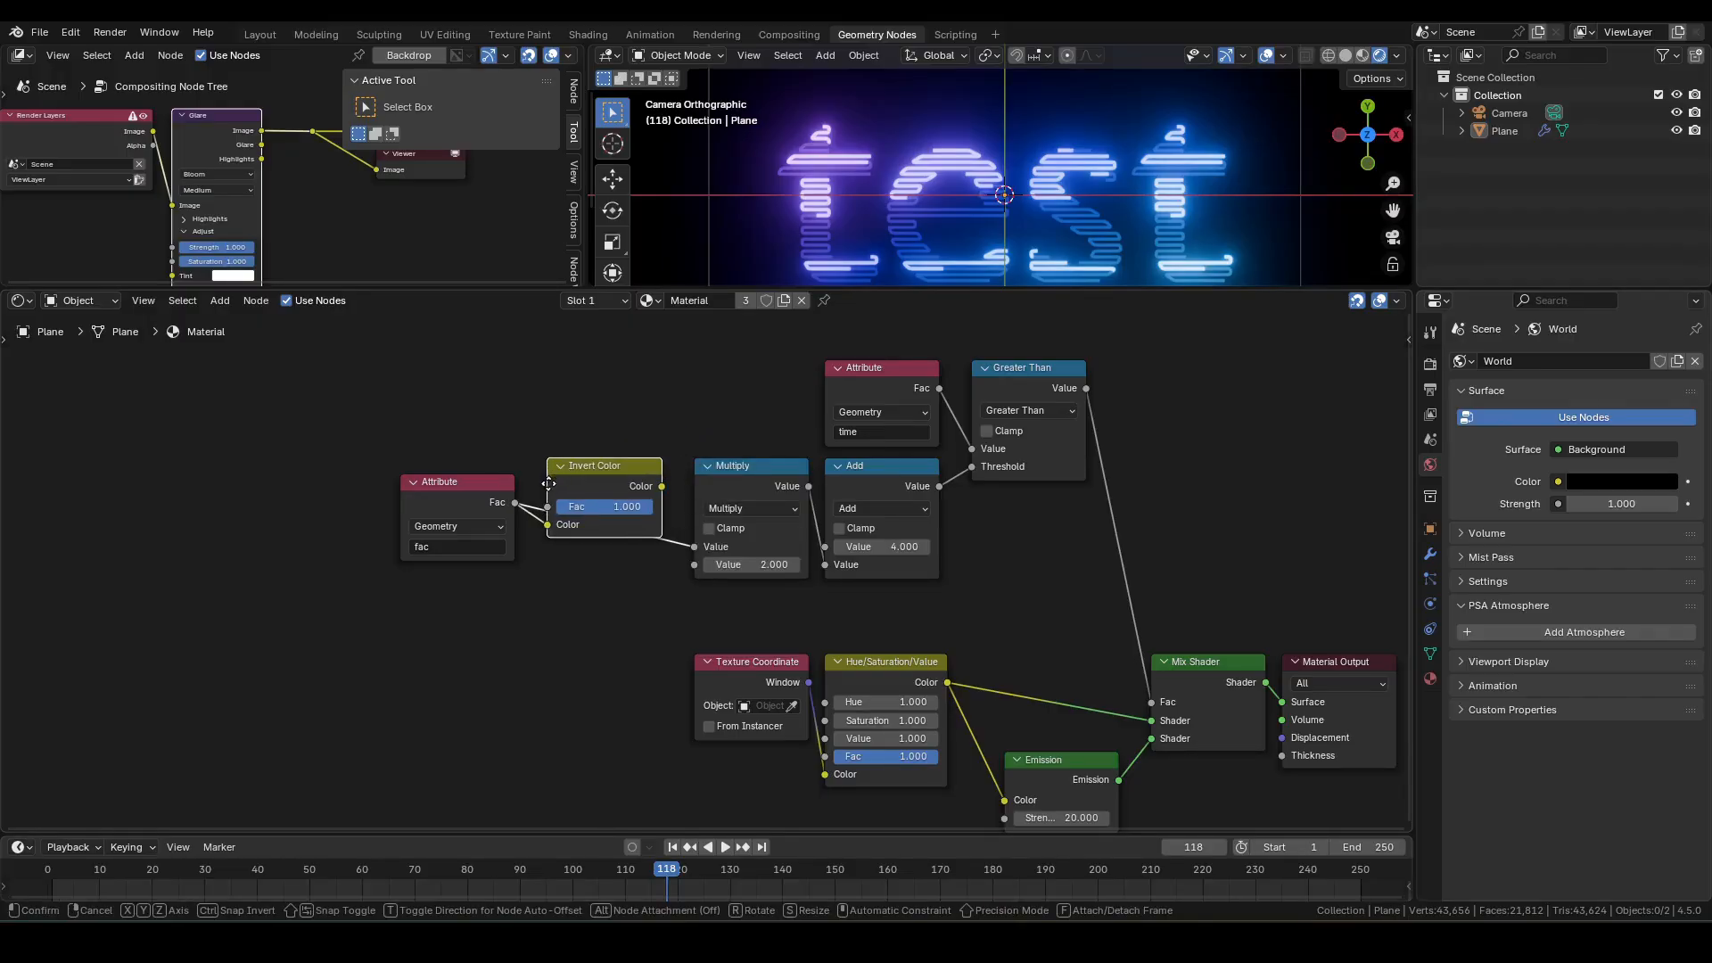
left_click(549, 493)
left_click_drag(440, 434, 602, 491)
key("g")
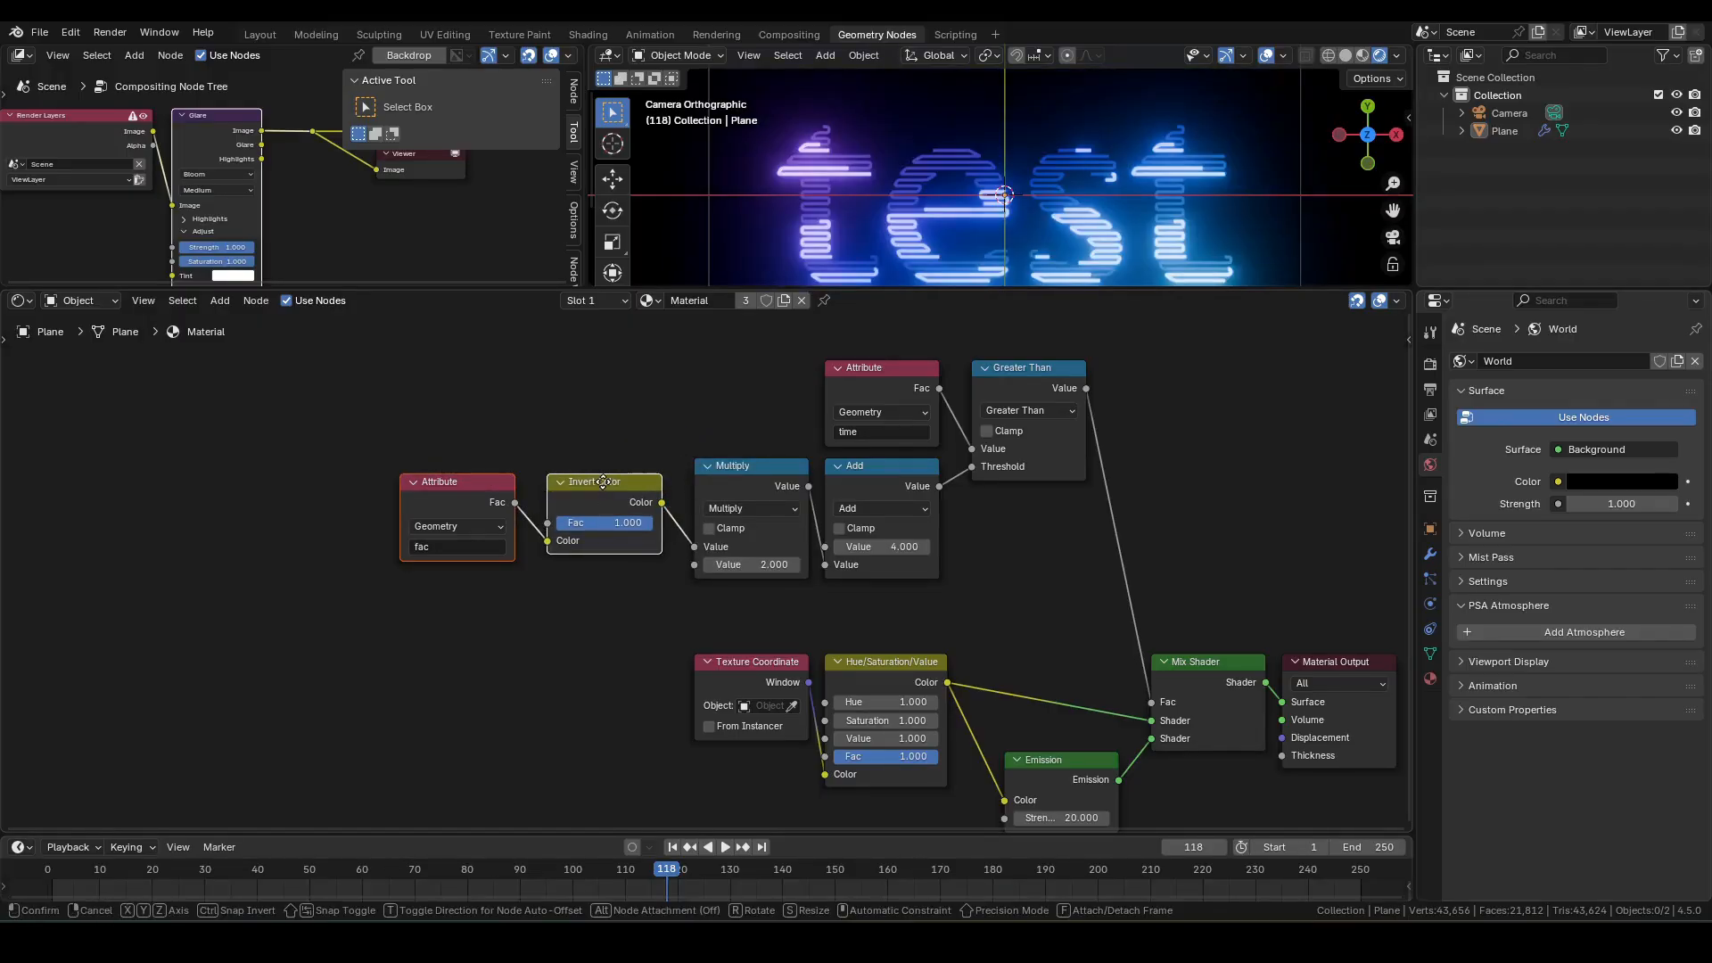
left_click(621, 472)
left_click(658, 437)
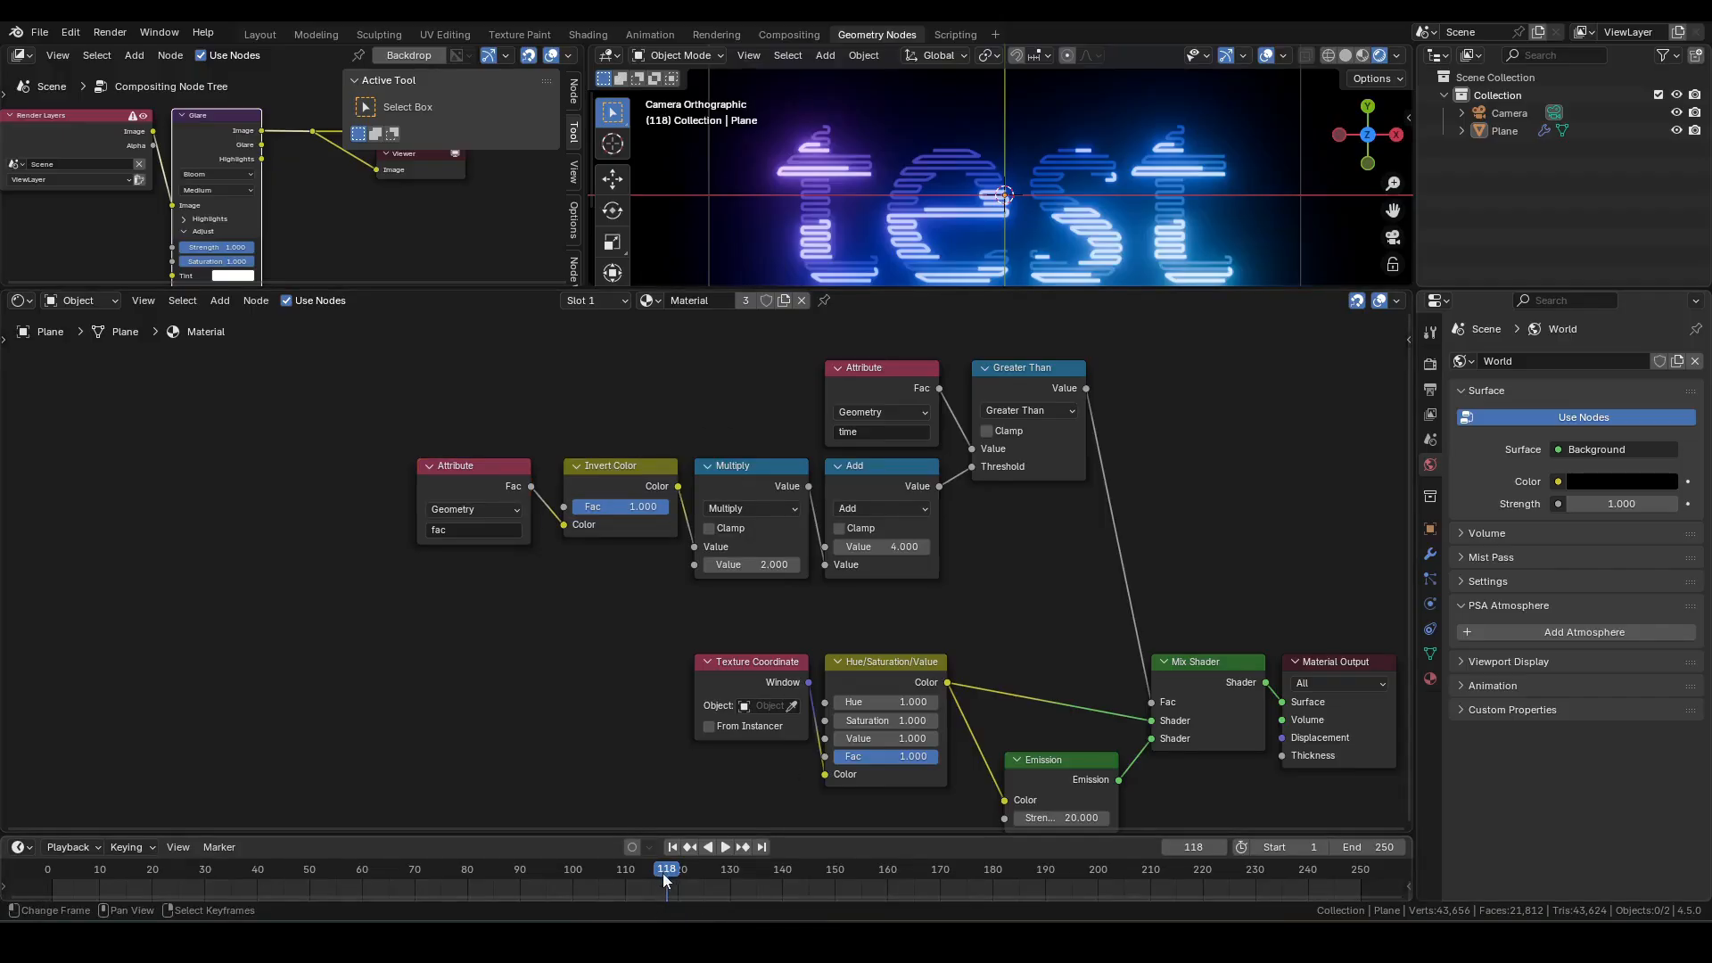
- Replay the animation from an earlier frame to check the glow with the inverted fac attribute
left_click_drag(664, 874, 452, 872)
key("space")
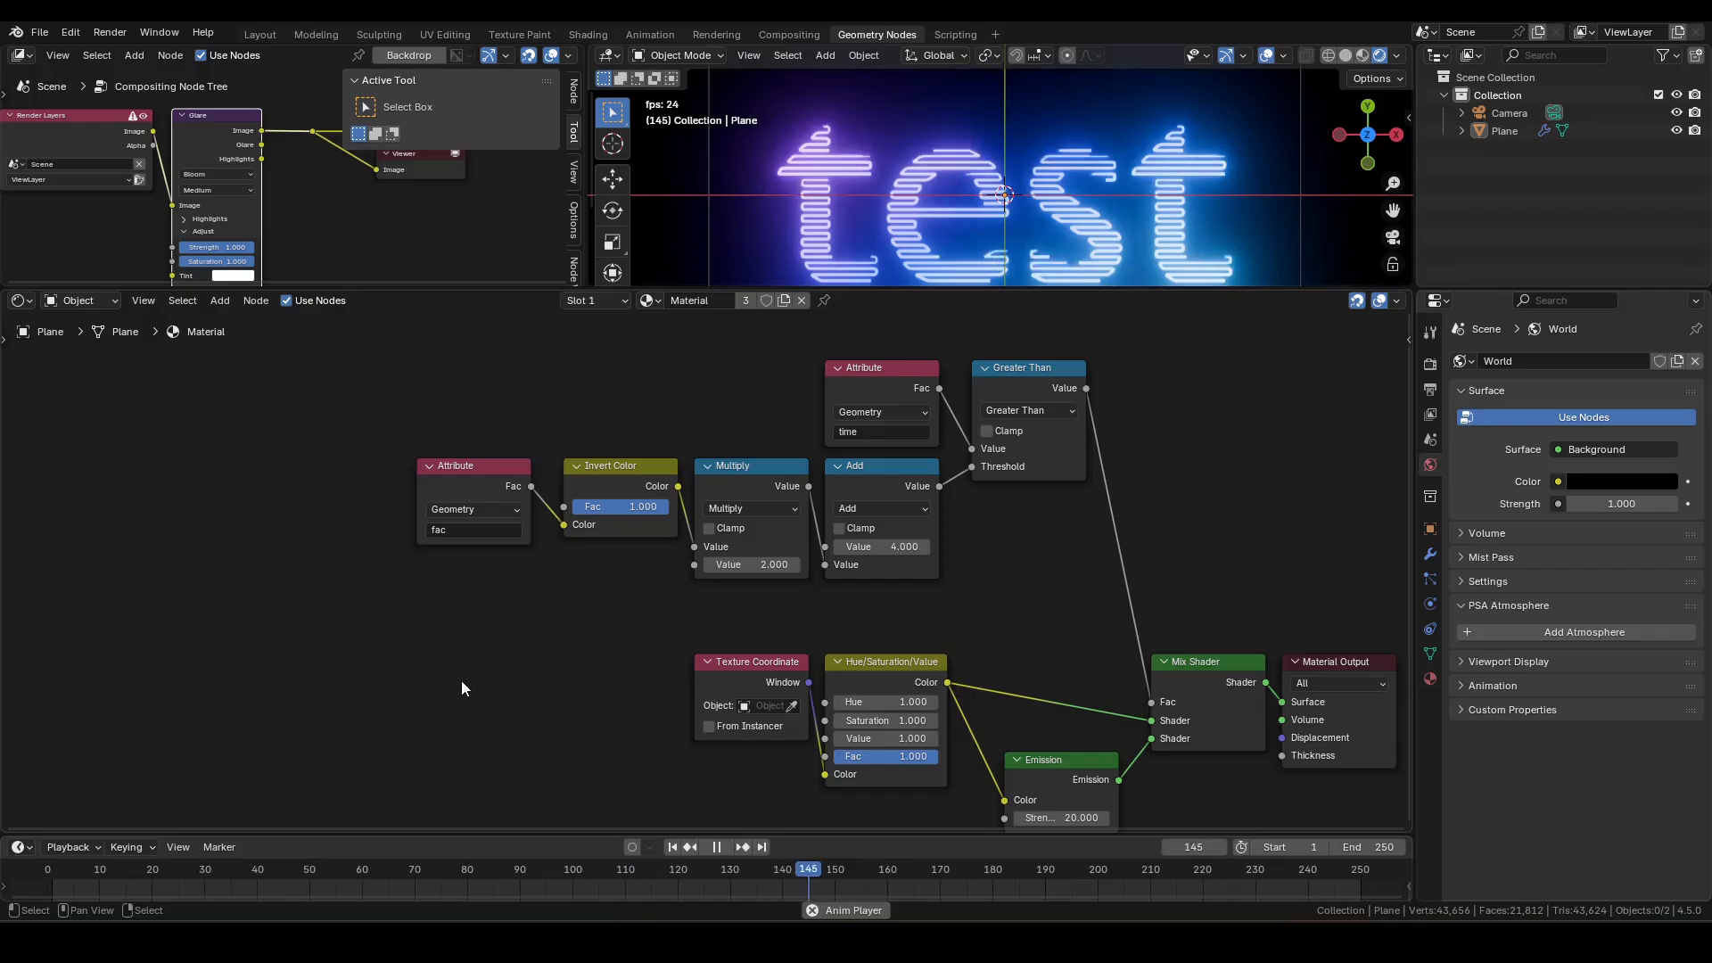
key("space")
- Mute the Invert Color node and replay the animation to check the non-inverted glow
left_click(586, 475)
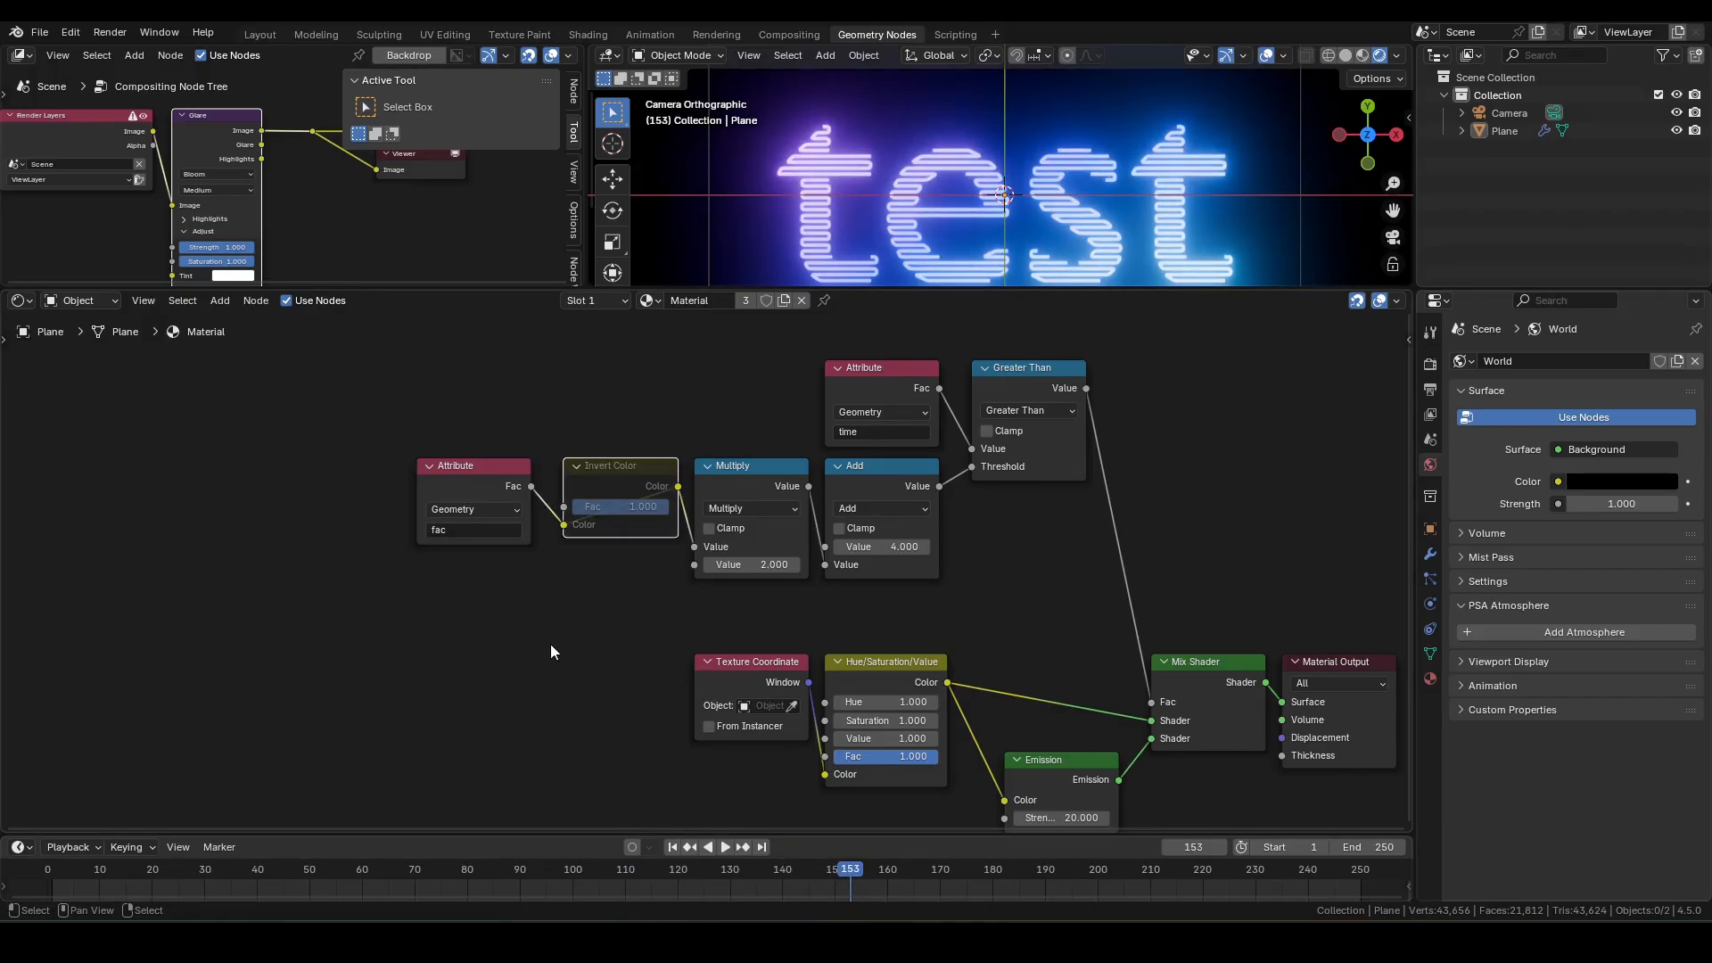
key("m")
left_click_drag(650, 874, 577, 854)
key("space")
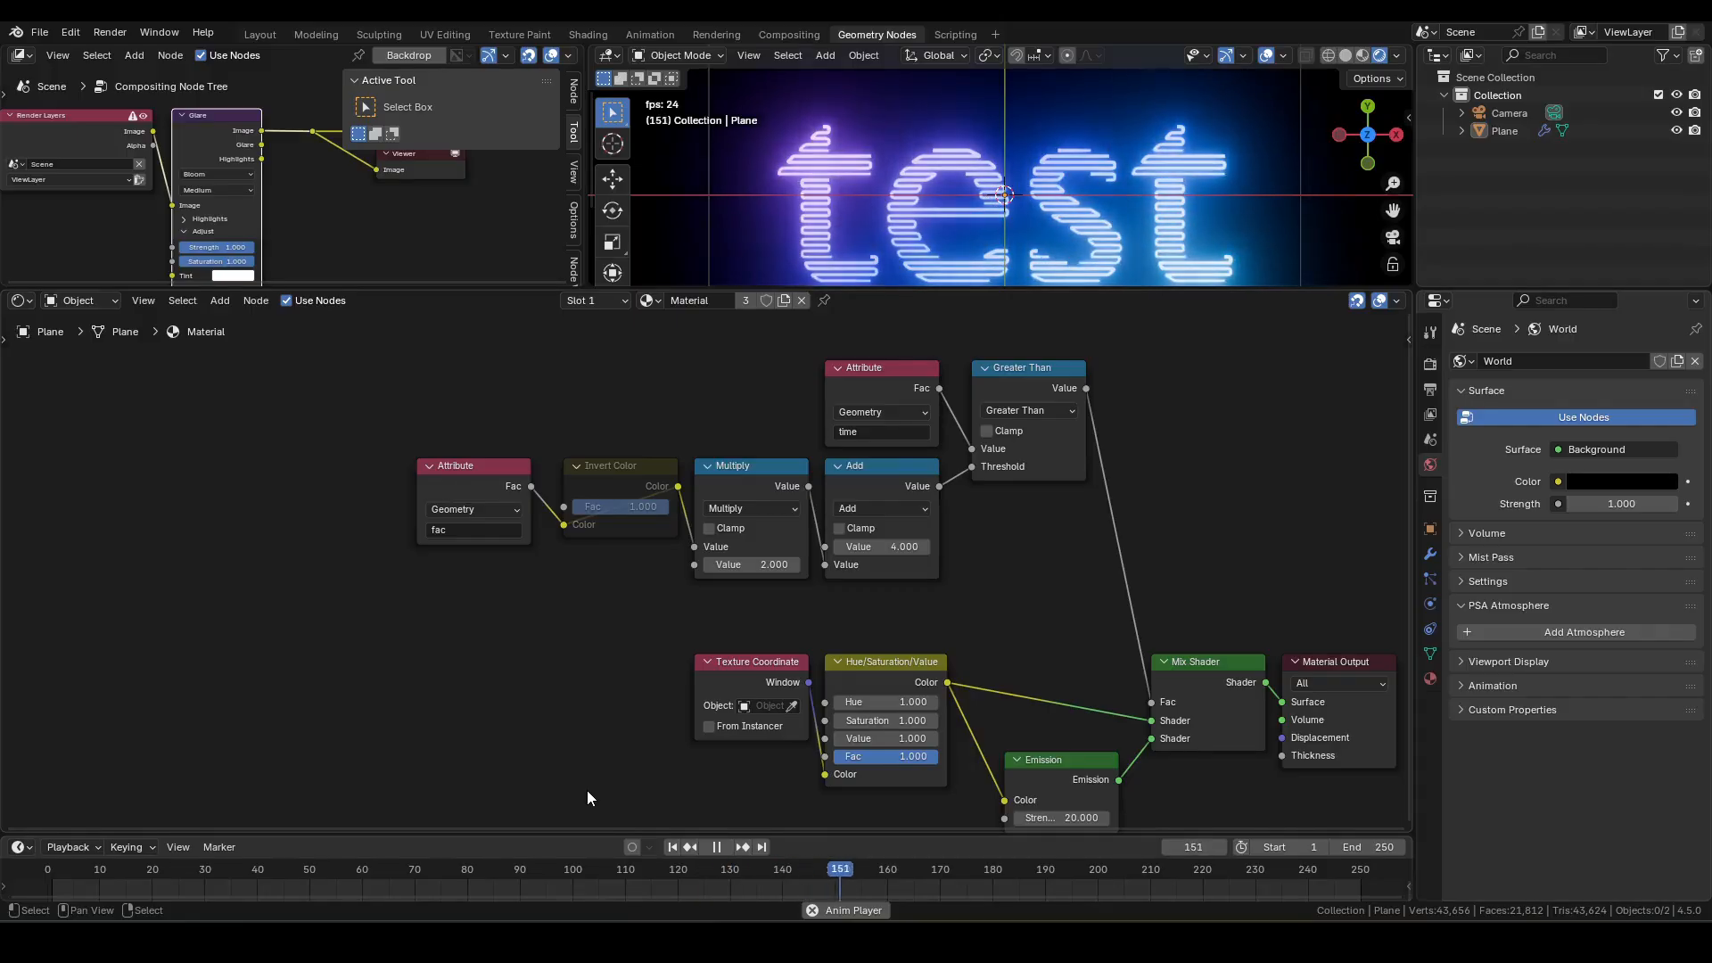
- Stop playback and move the glow mask nodes, from the fac Attribute through Greater Than, down closer to the shader row
key("space")
middle_click_drag(655, 453, 594, 469)
left_click_drag(360, 367, 988, 535)
left_click_drag(983, 387, 983, 452)
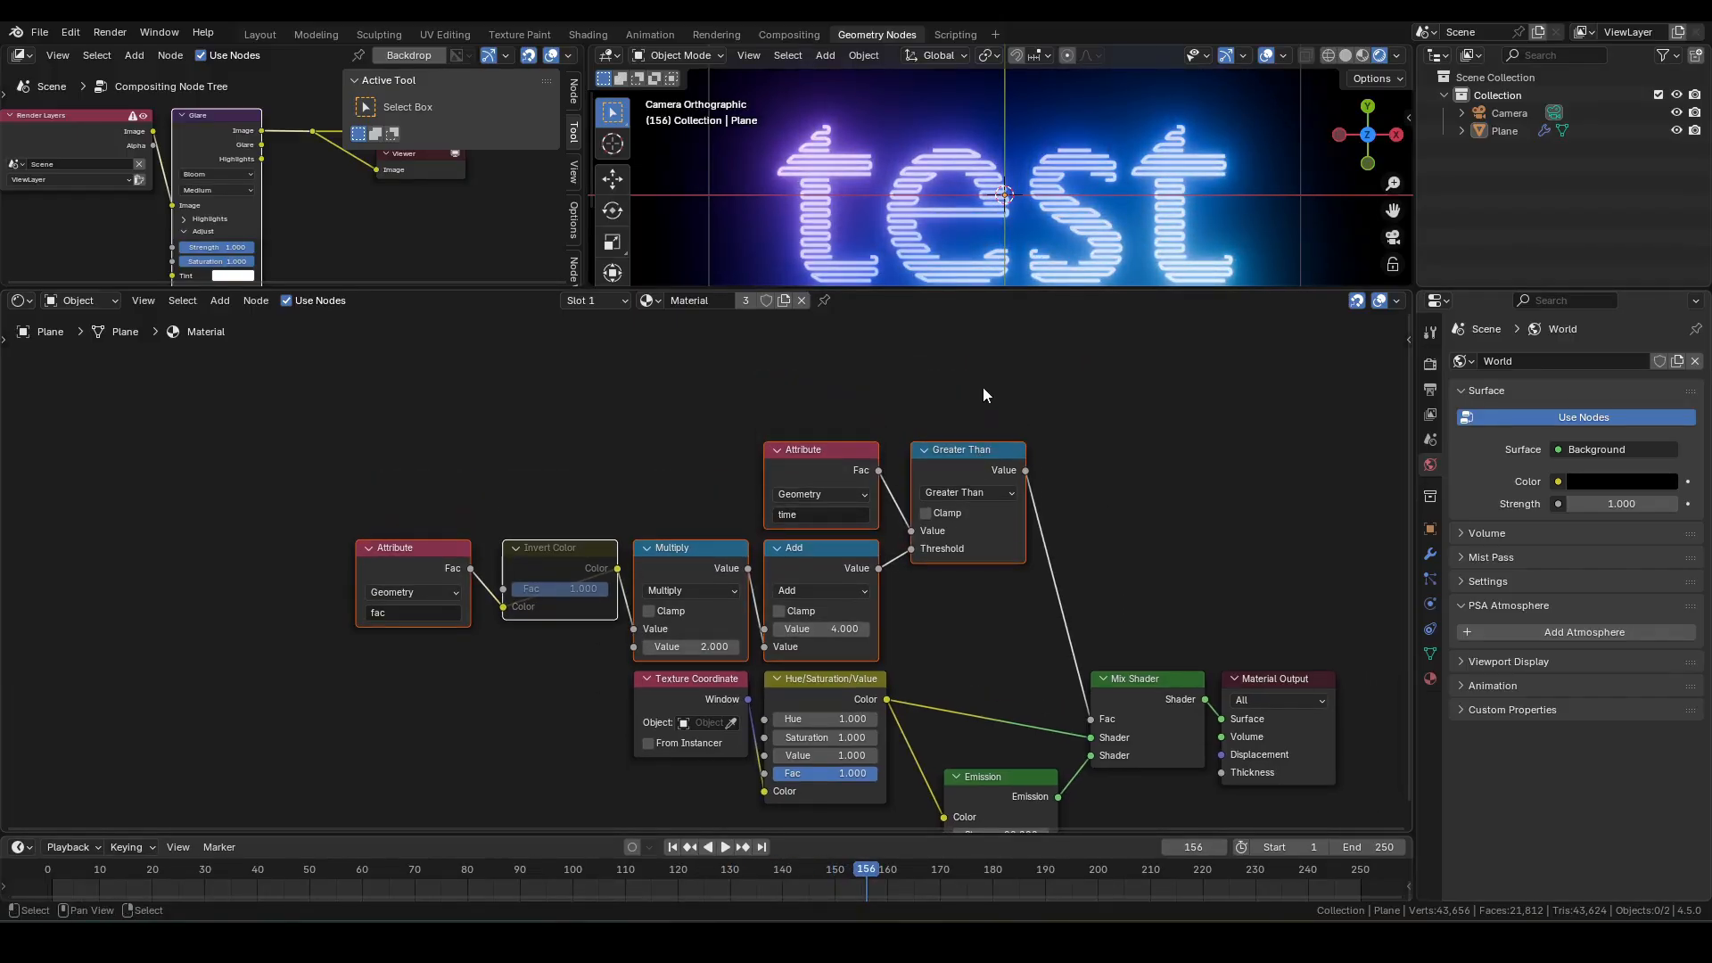
left_click(983, 387)
scroll(718, 546, "down", 2)
middle_click_drag(1004, 615, 837, 561)
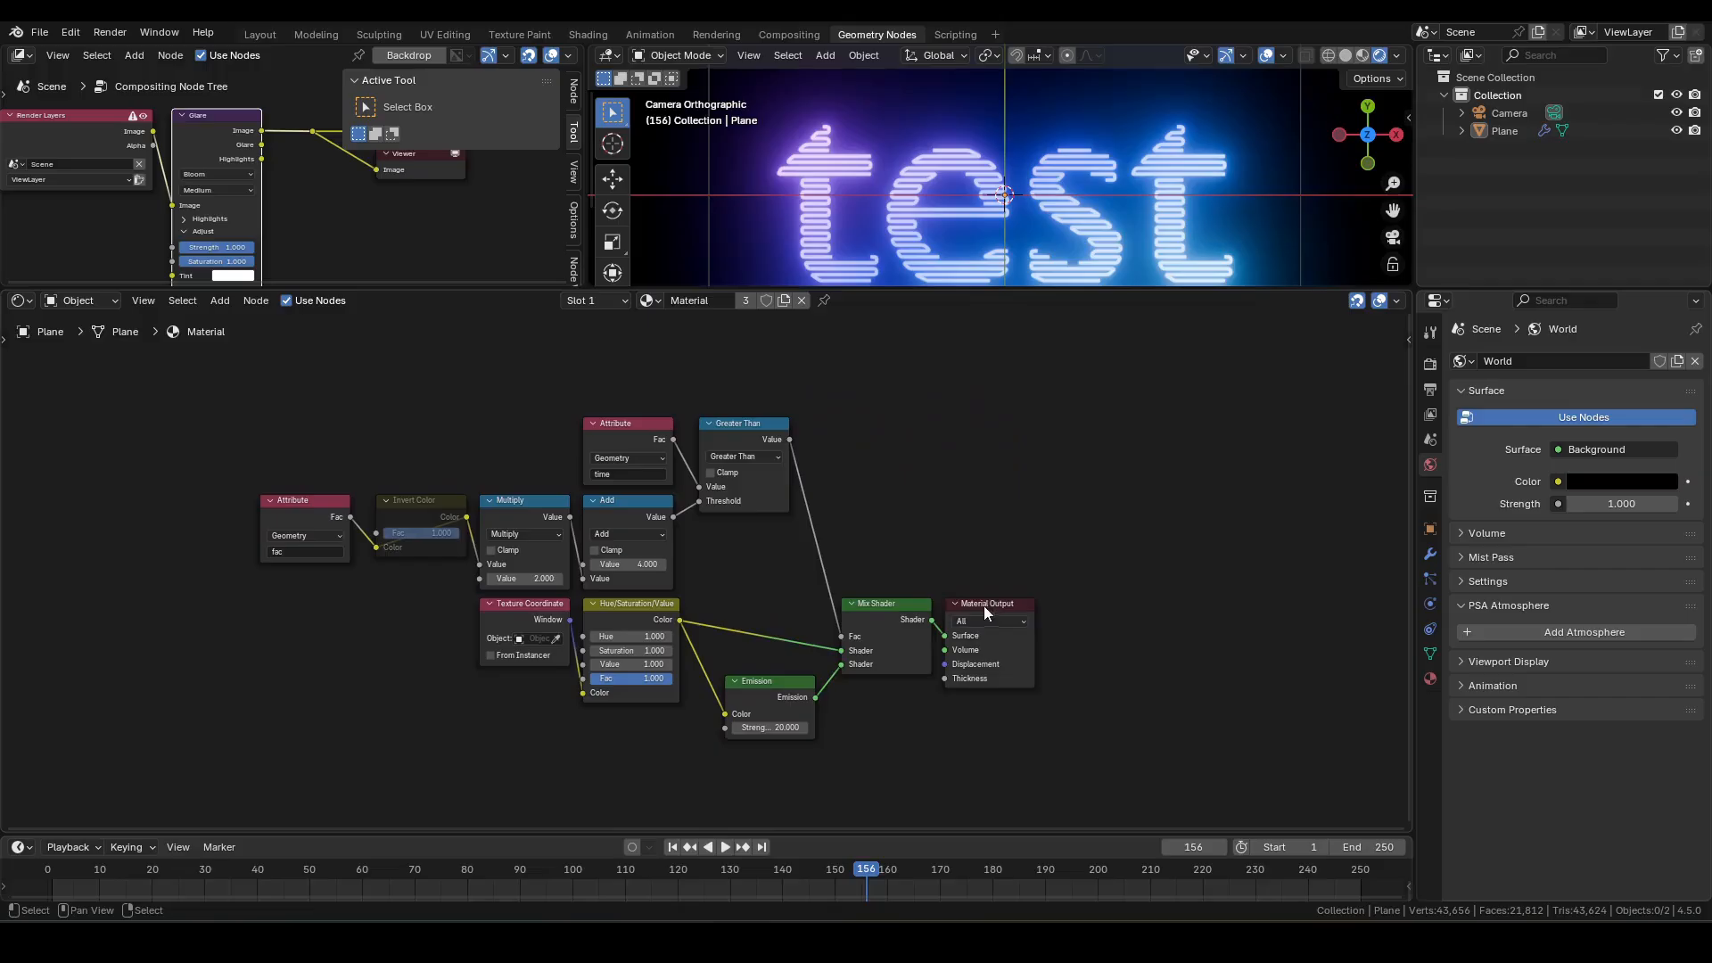
- Switch the material node area to the Geometry Node Editor and set the String node's text to "snake"
left_click(22, 301)
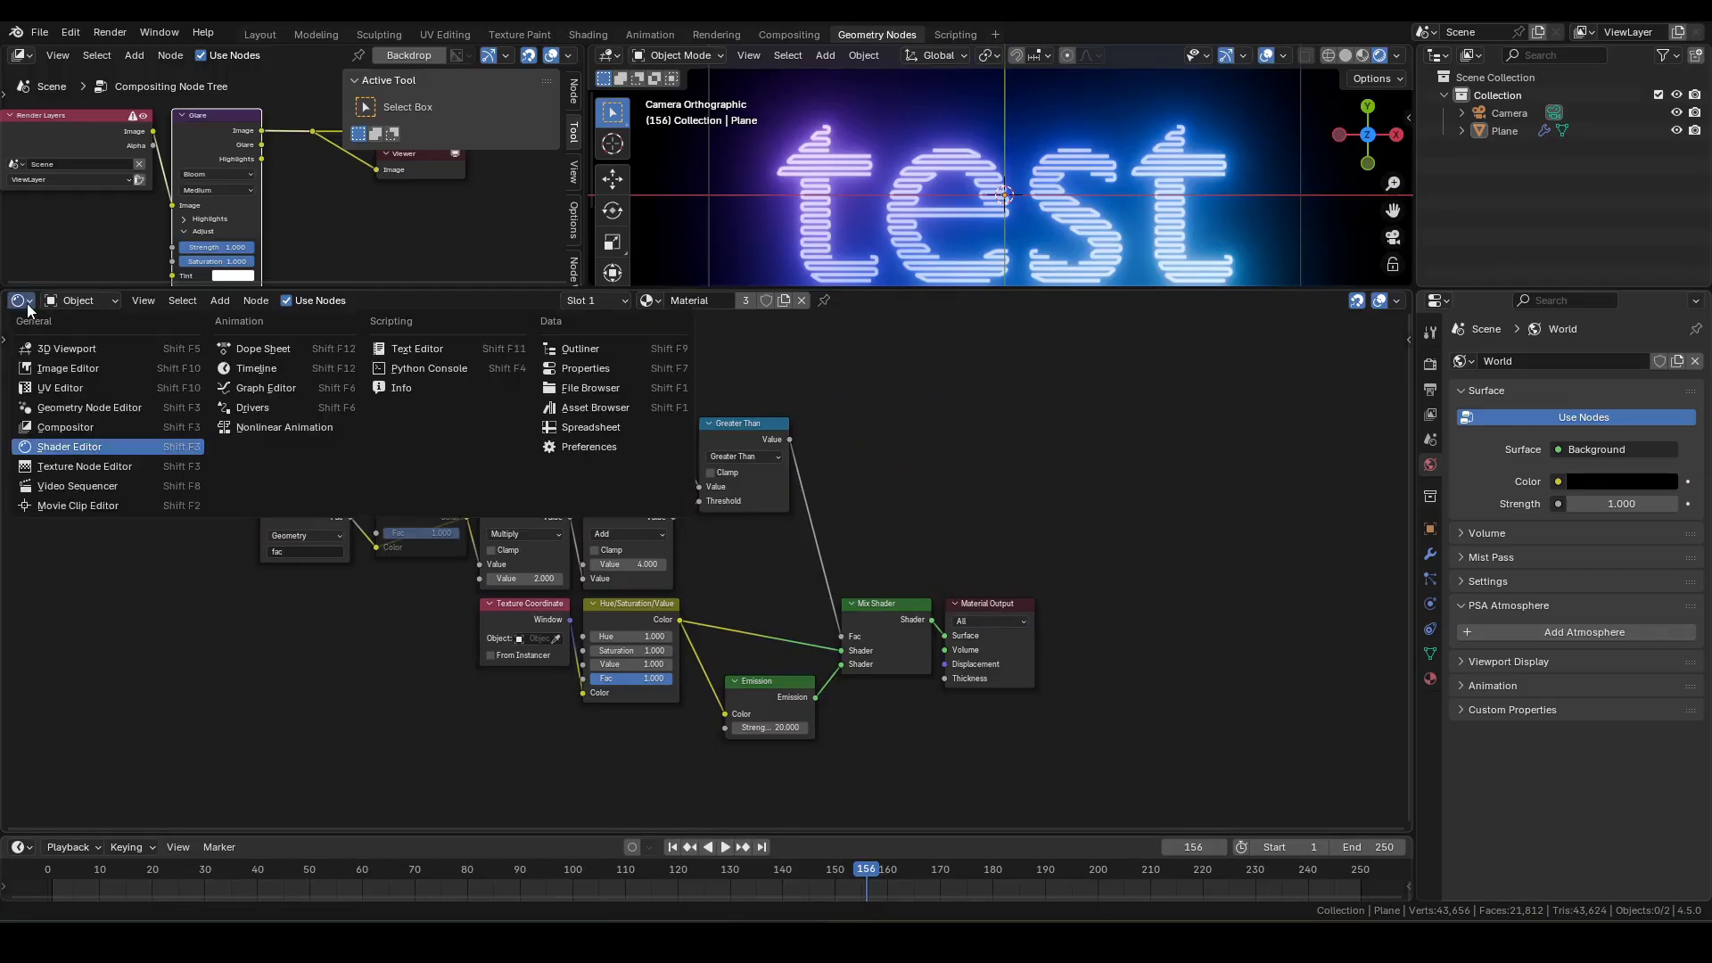
left_click(89, 408)
key("Home")
scroll(344, 688, "up", 4)
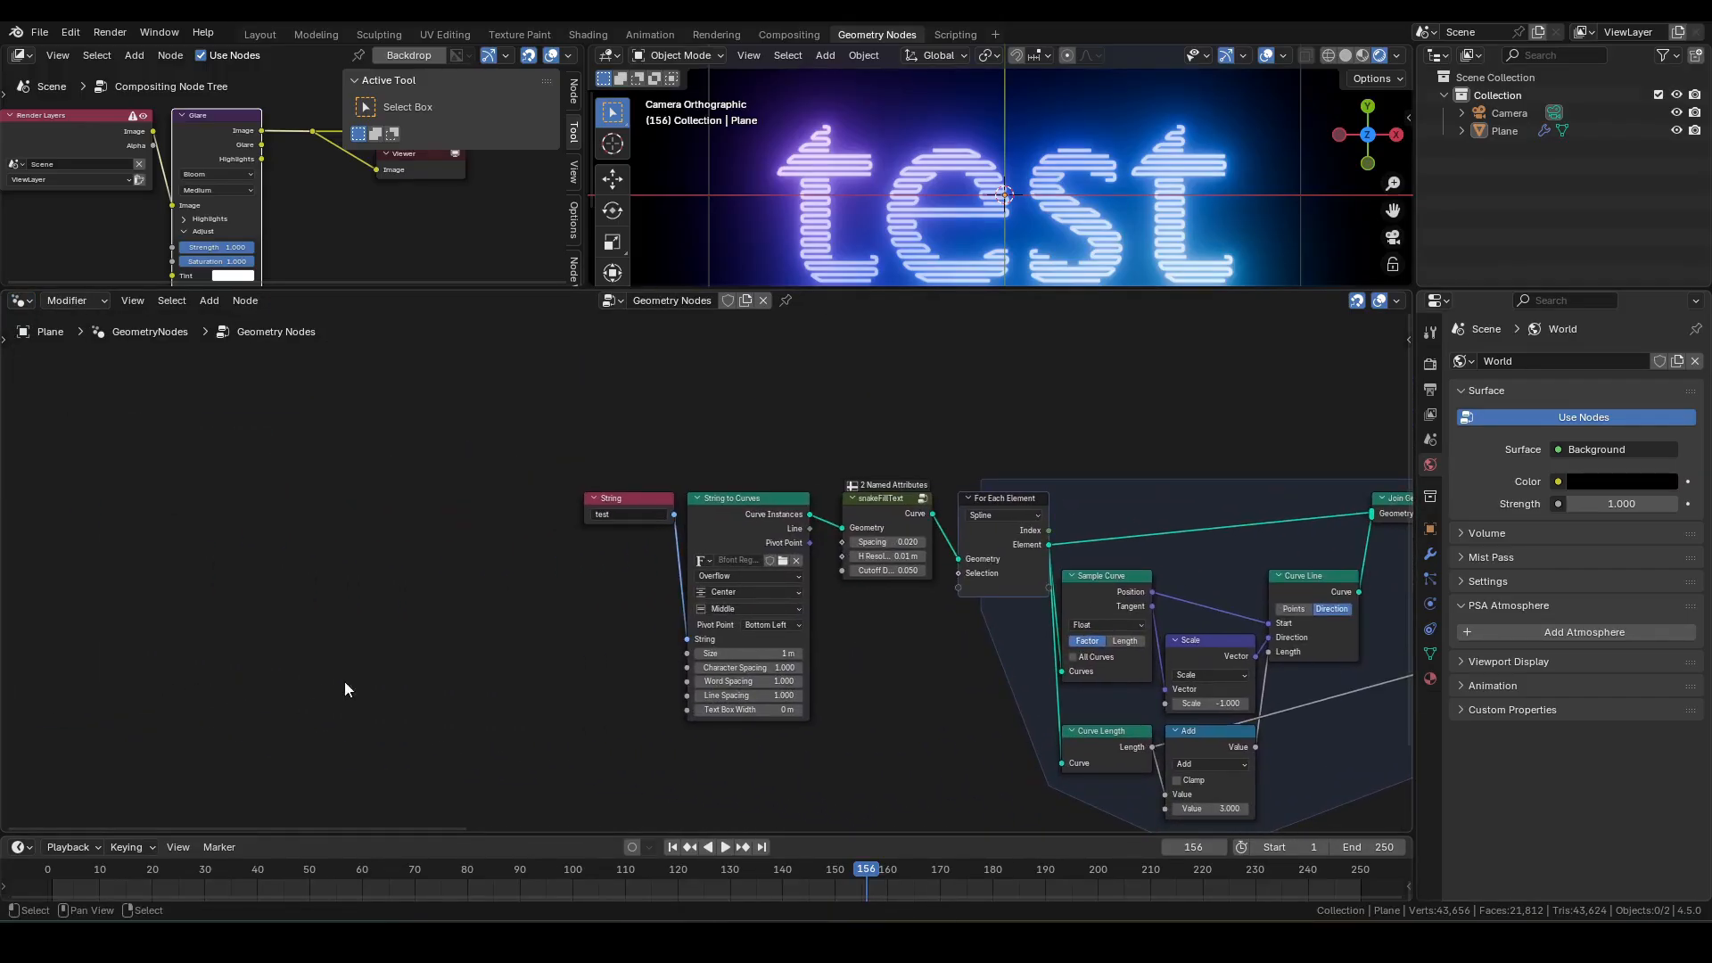
left_click(429, 392)
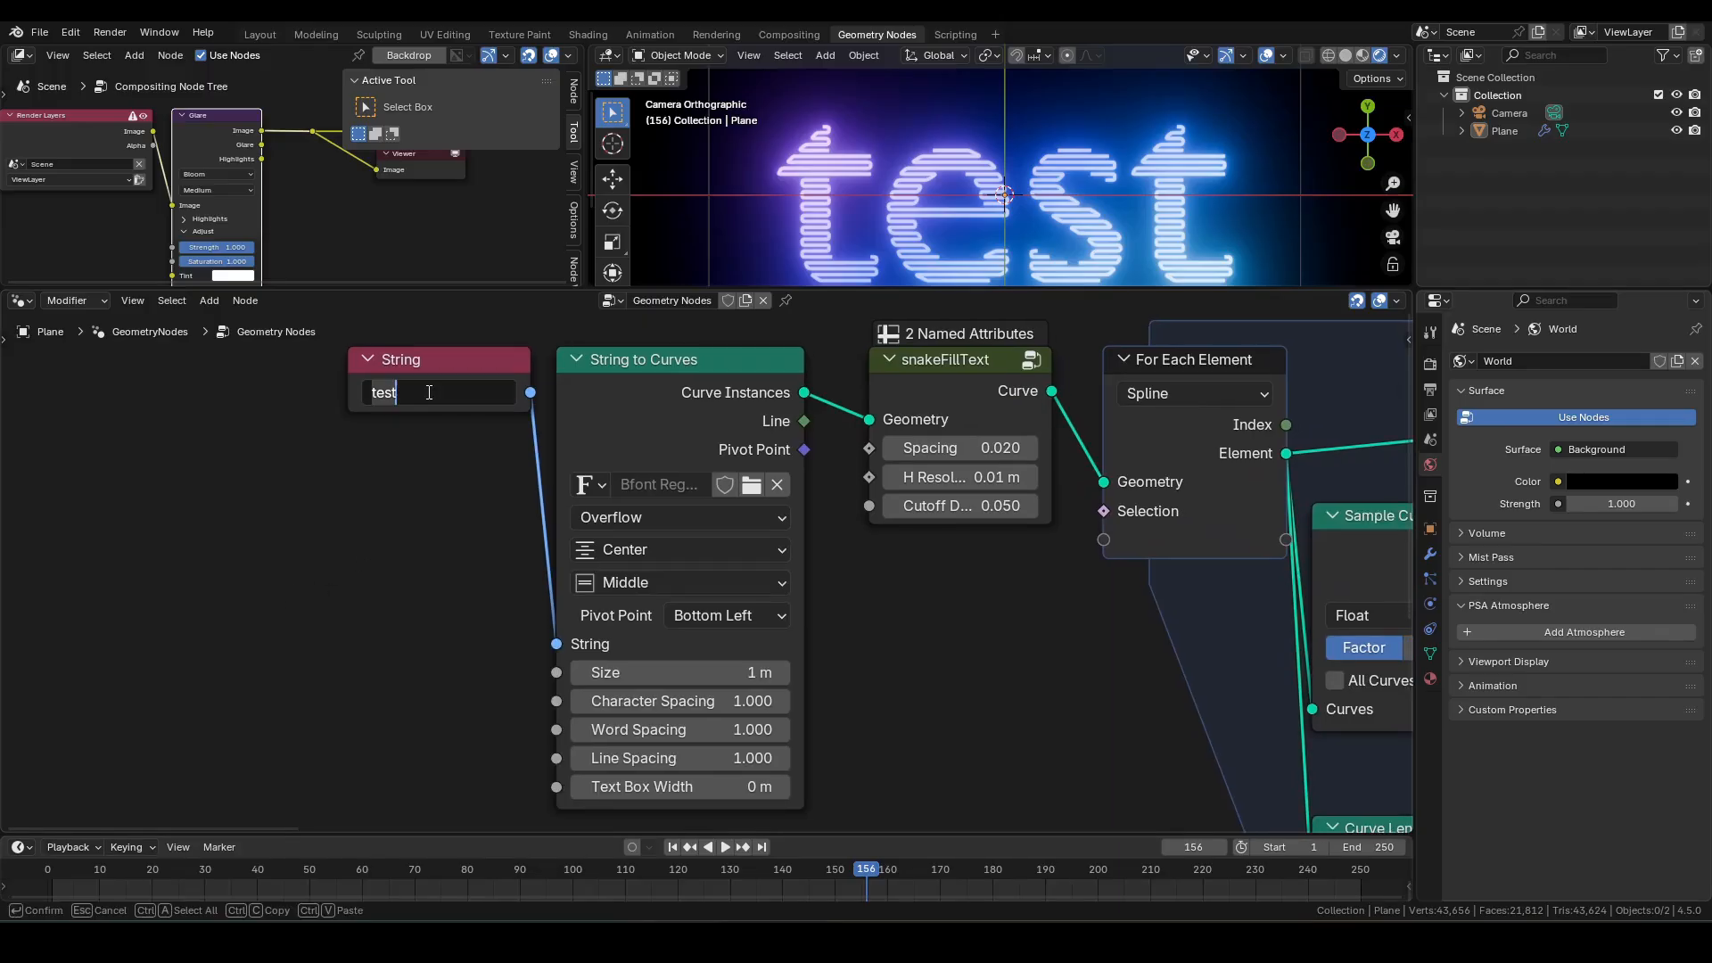
key("Return")
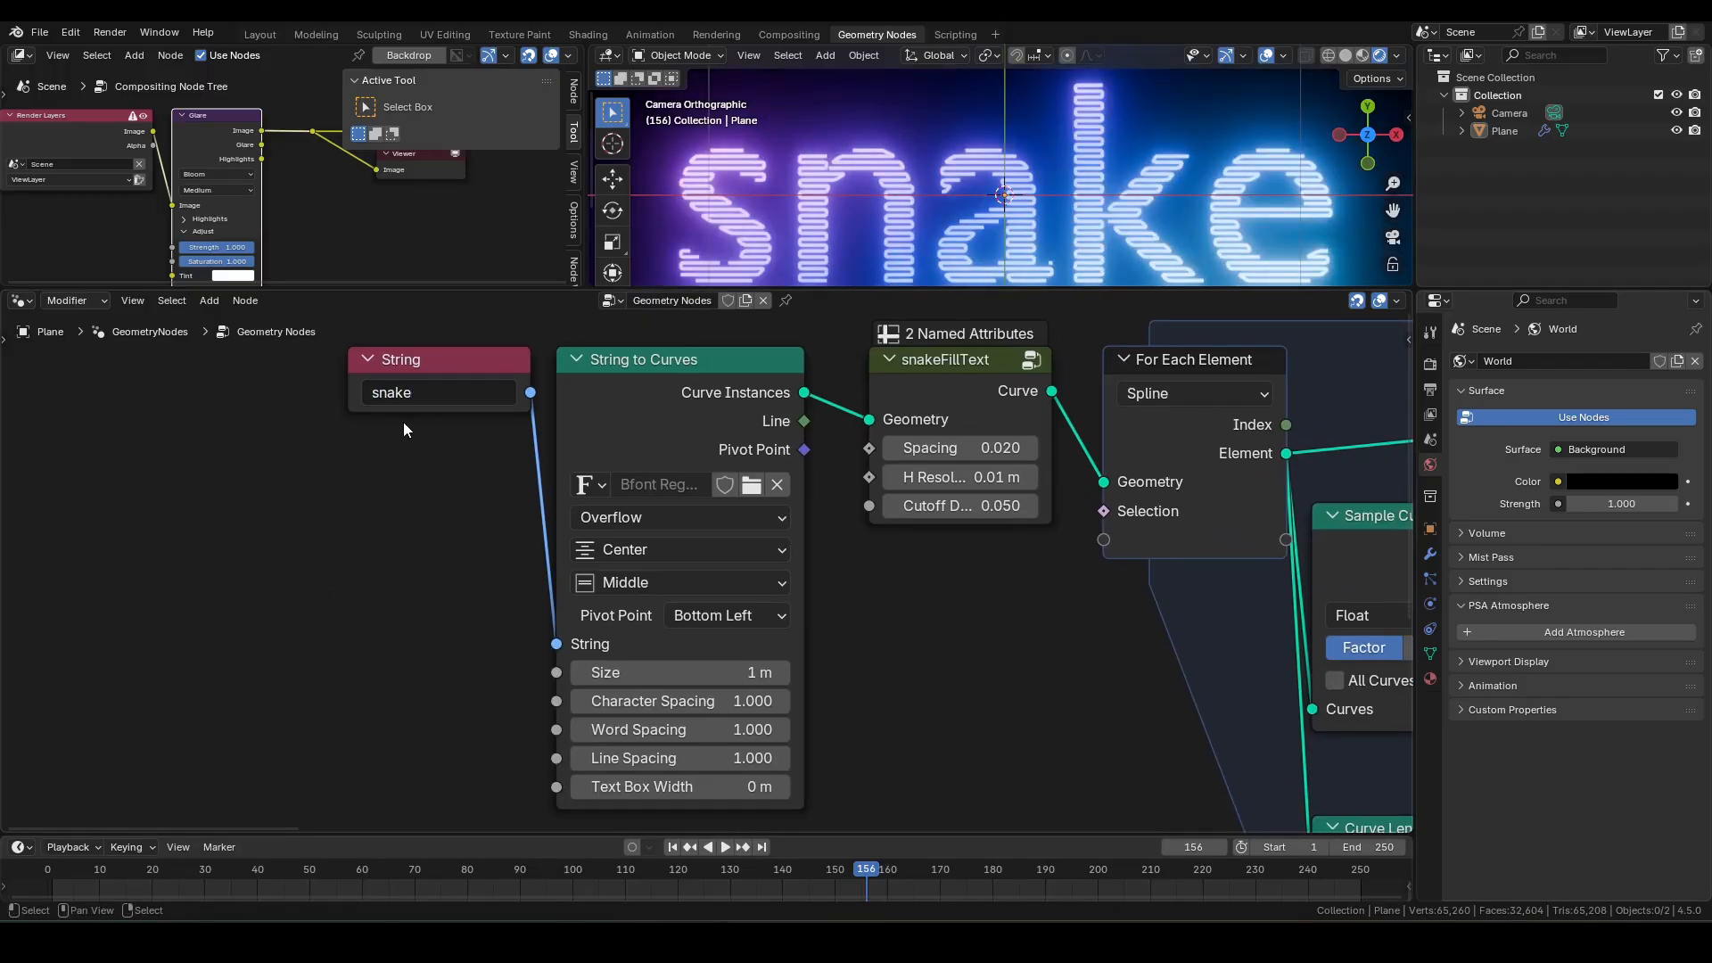
- Load the Bauhaus 93 Regular font from the Windows Fonts folder into the String to Curves node
left_click(750, 486)
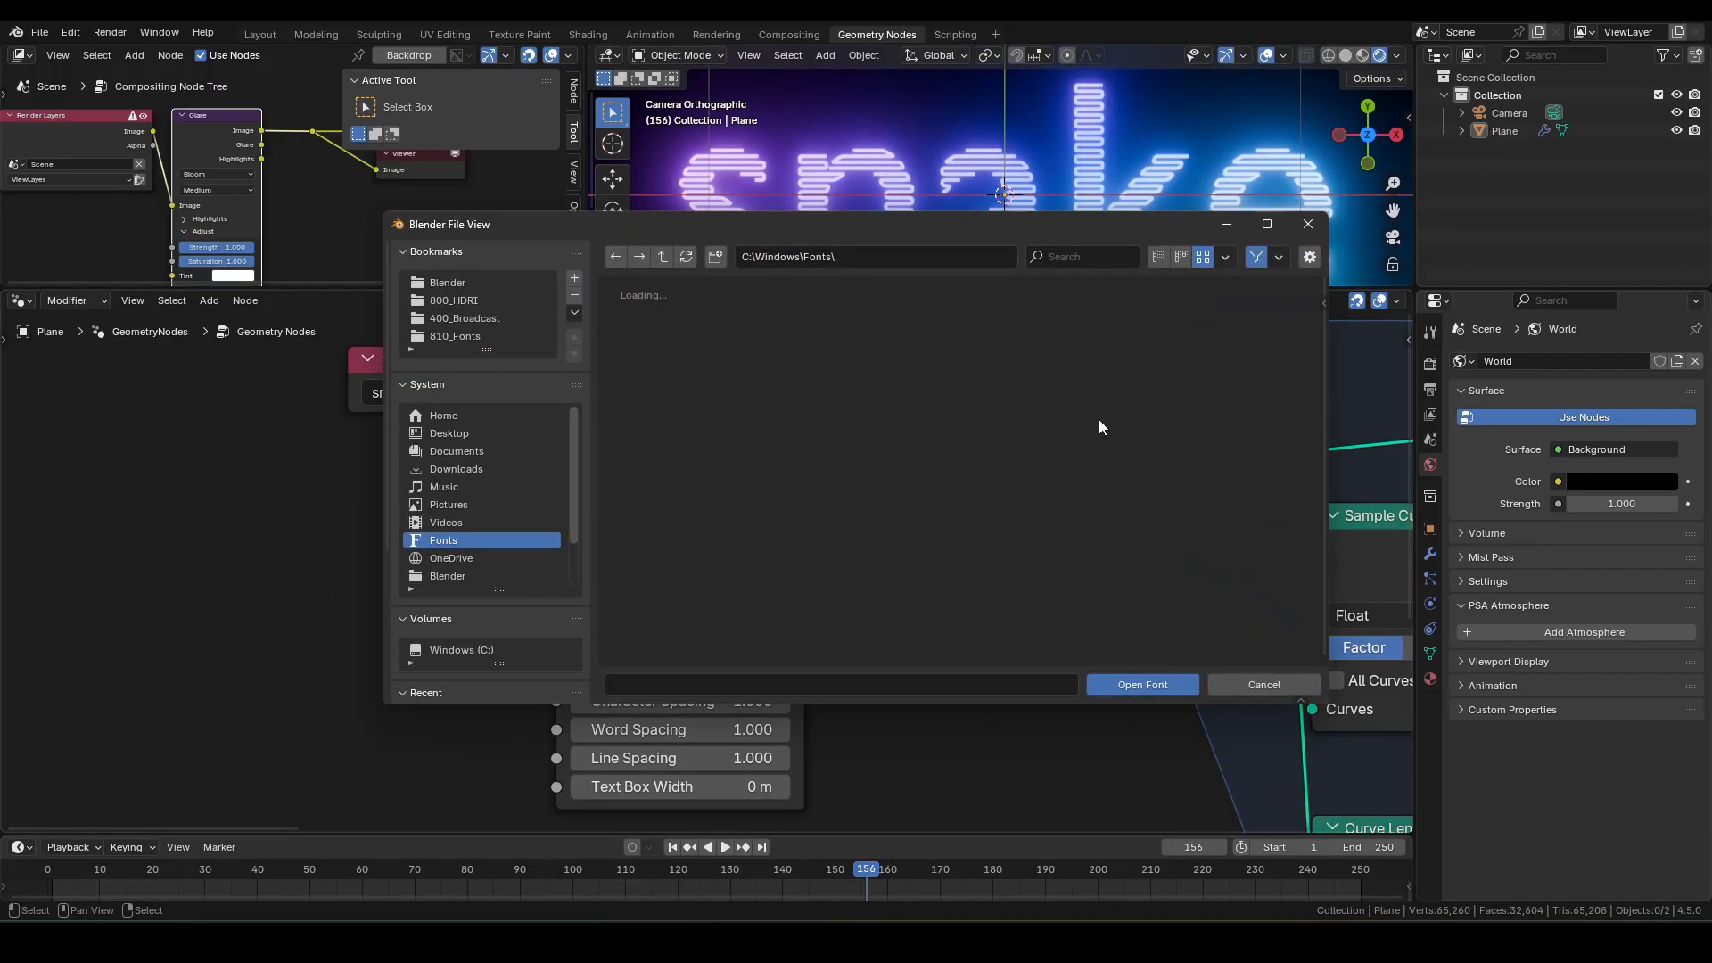
scroll(901, 437, "down", 5)
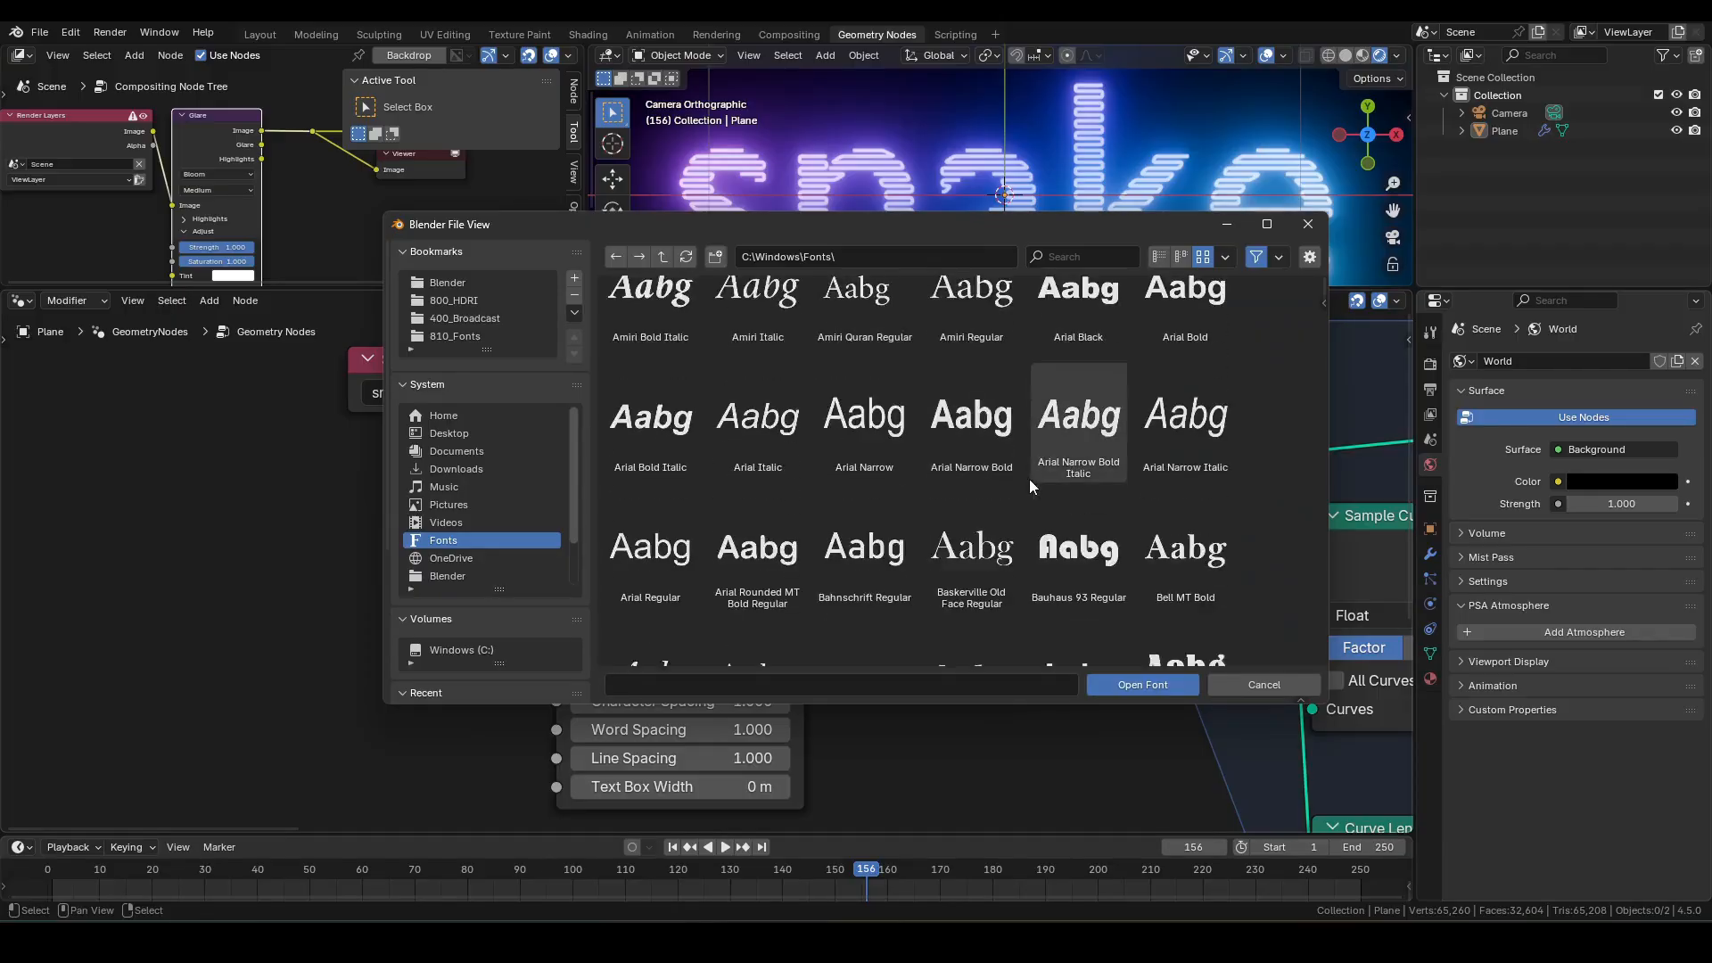
left_click(1097, 489)
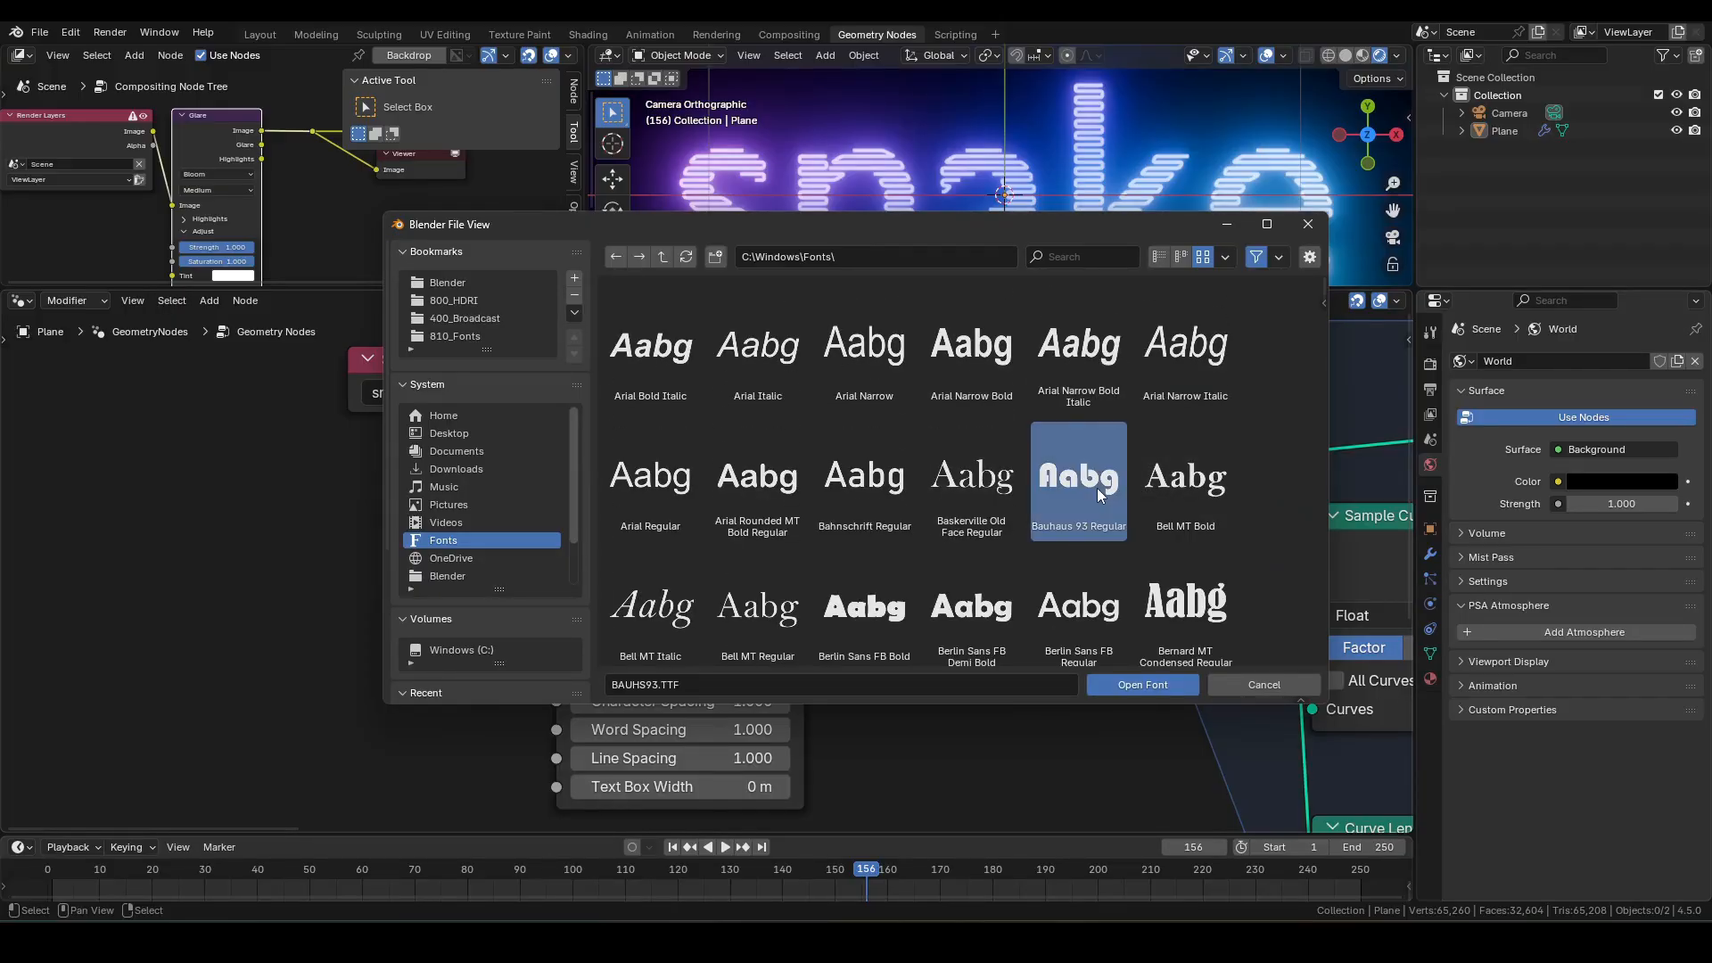
left_click(1136, 690)
middle_click_drag(867, 696, 878, 668)
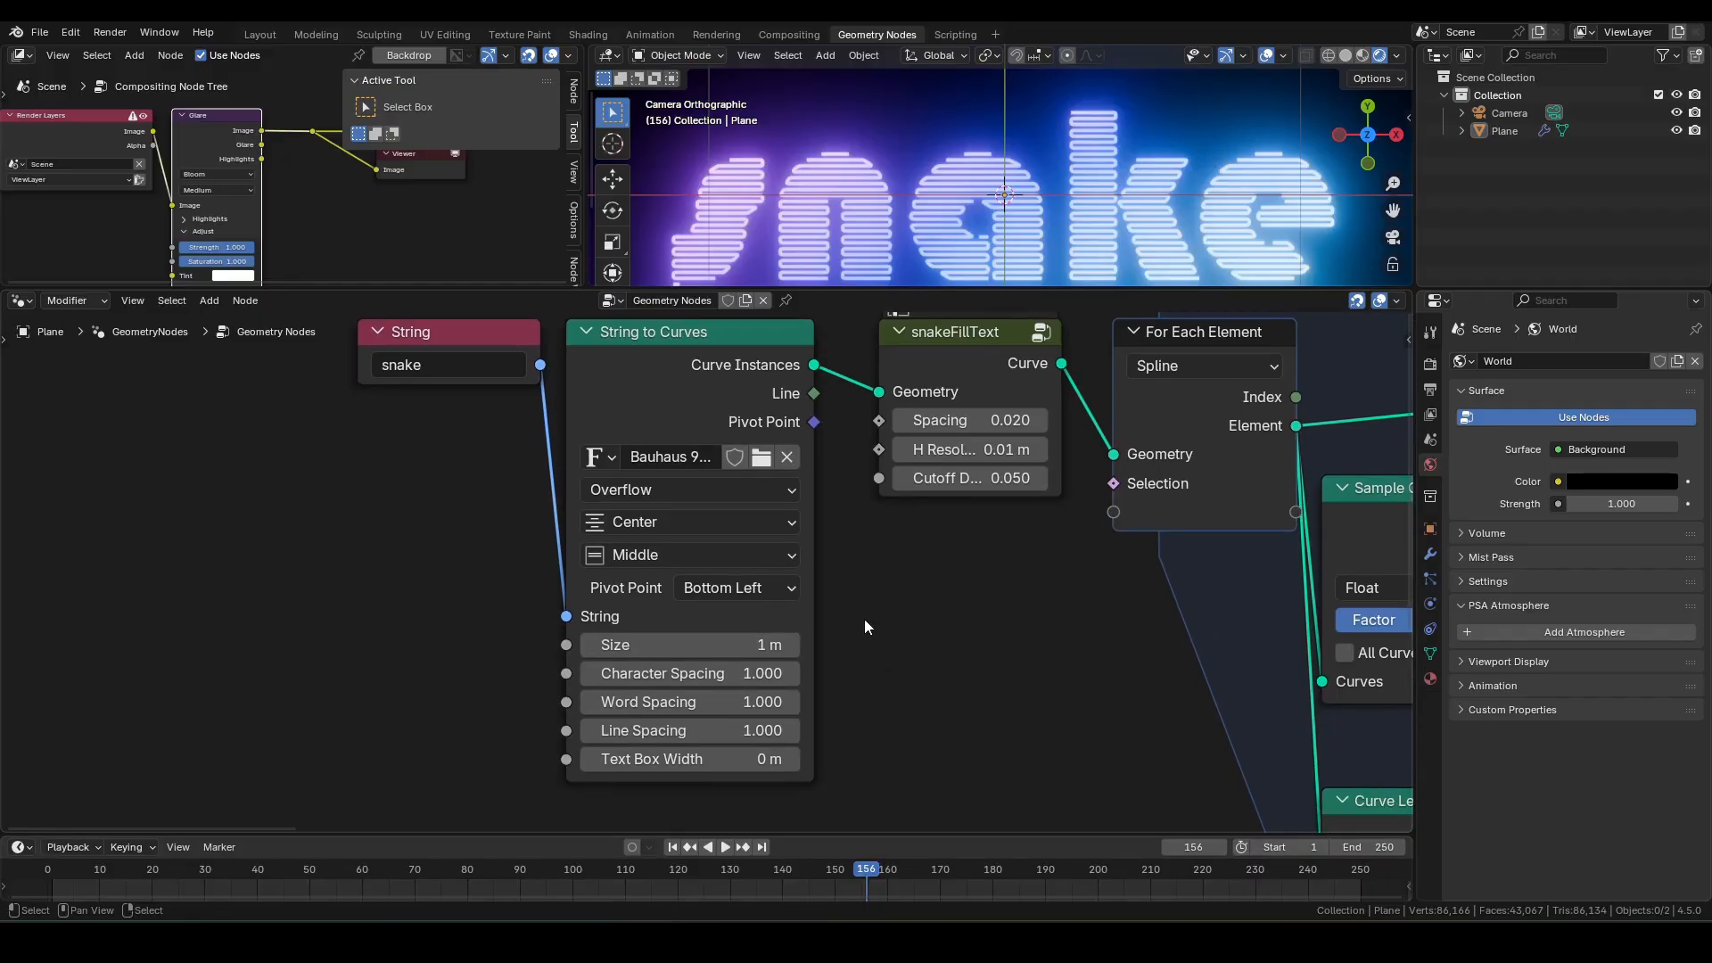
- Set the text size in the String to Curves node to 2 m
scroll(881, 223, "down", 3)
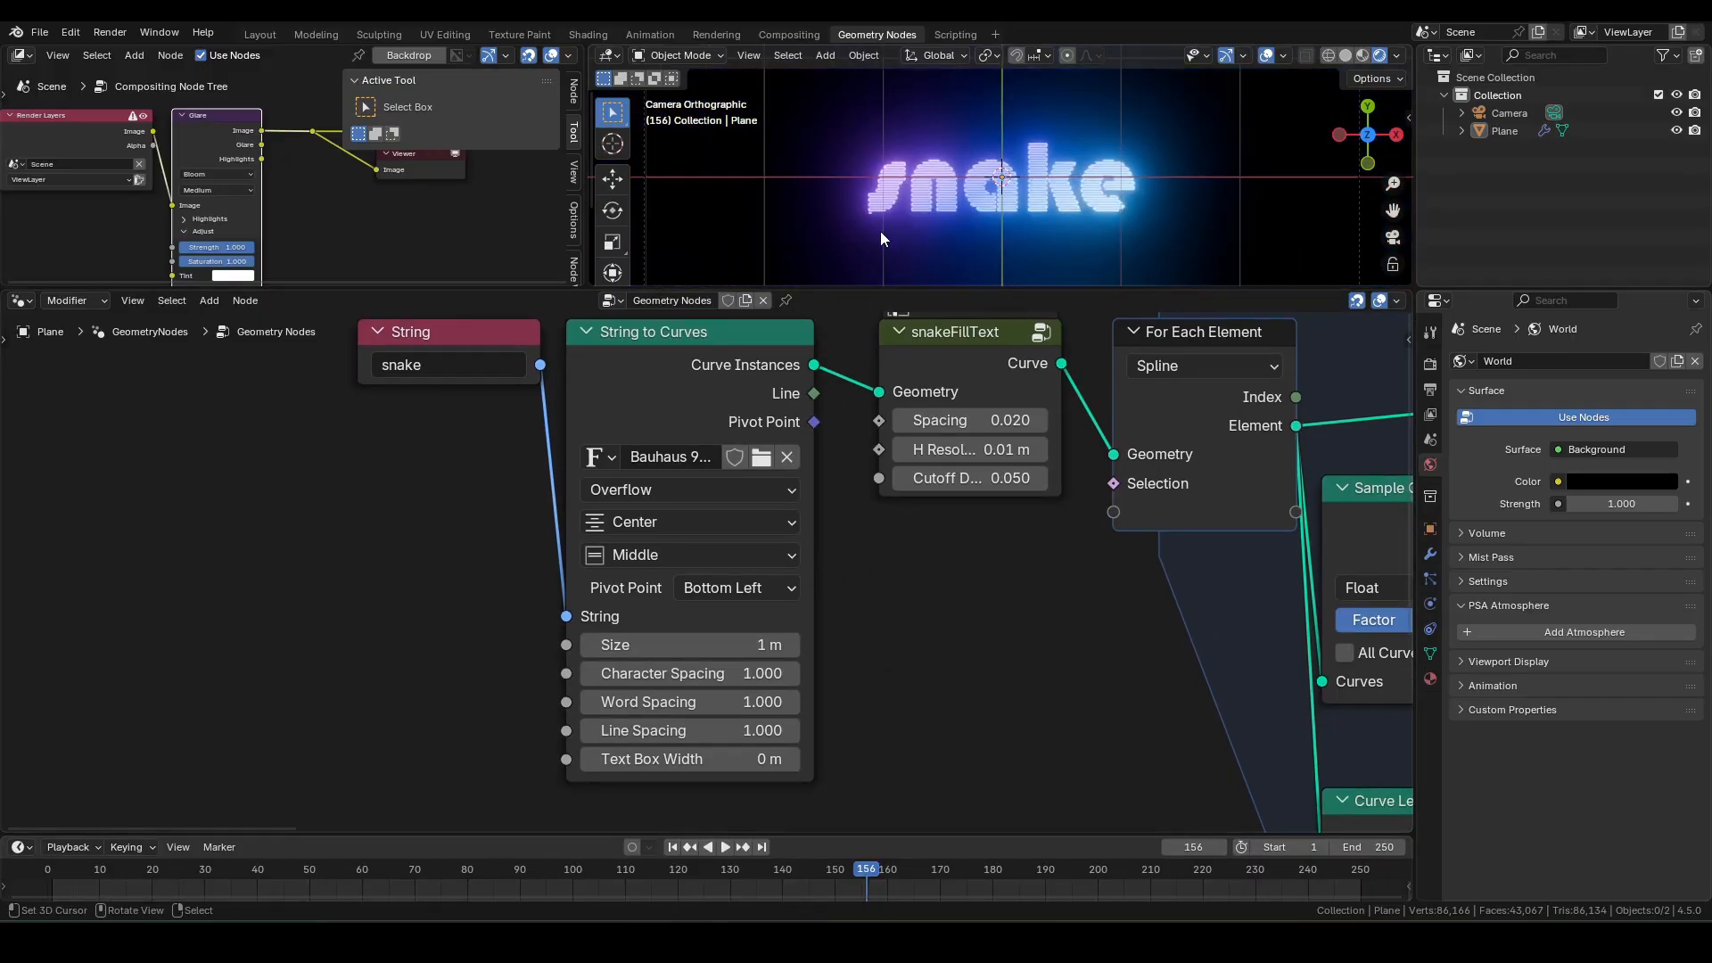
left_click(702, 645)
type("2")
key("Return")
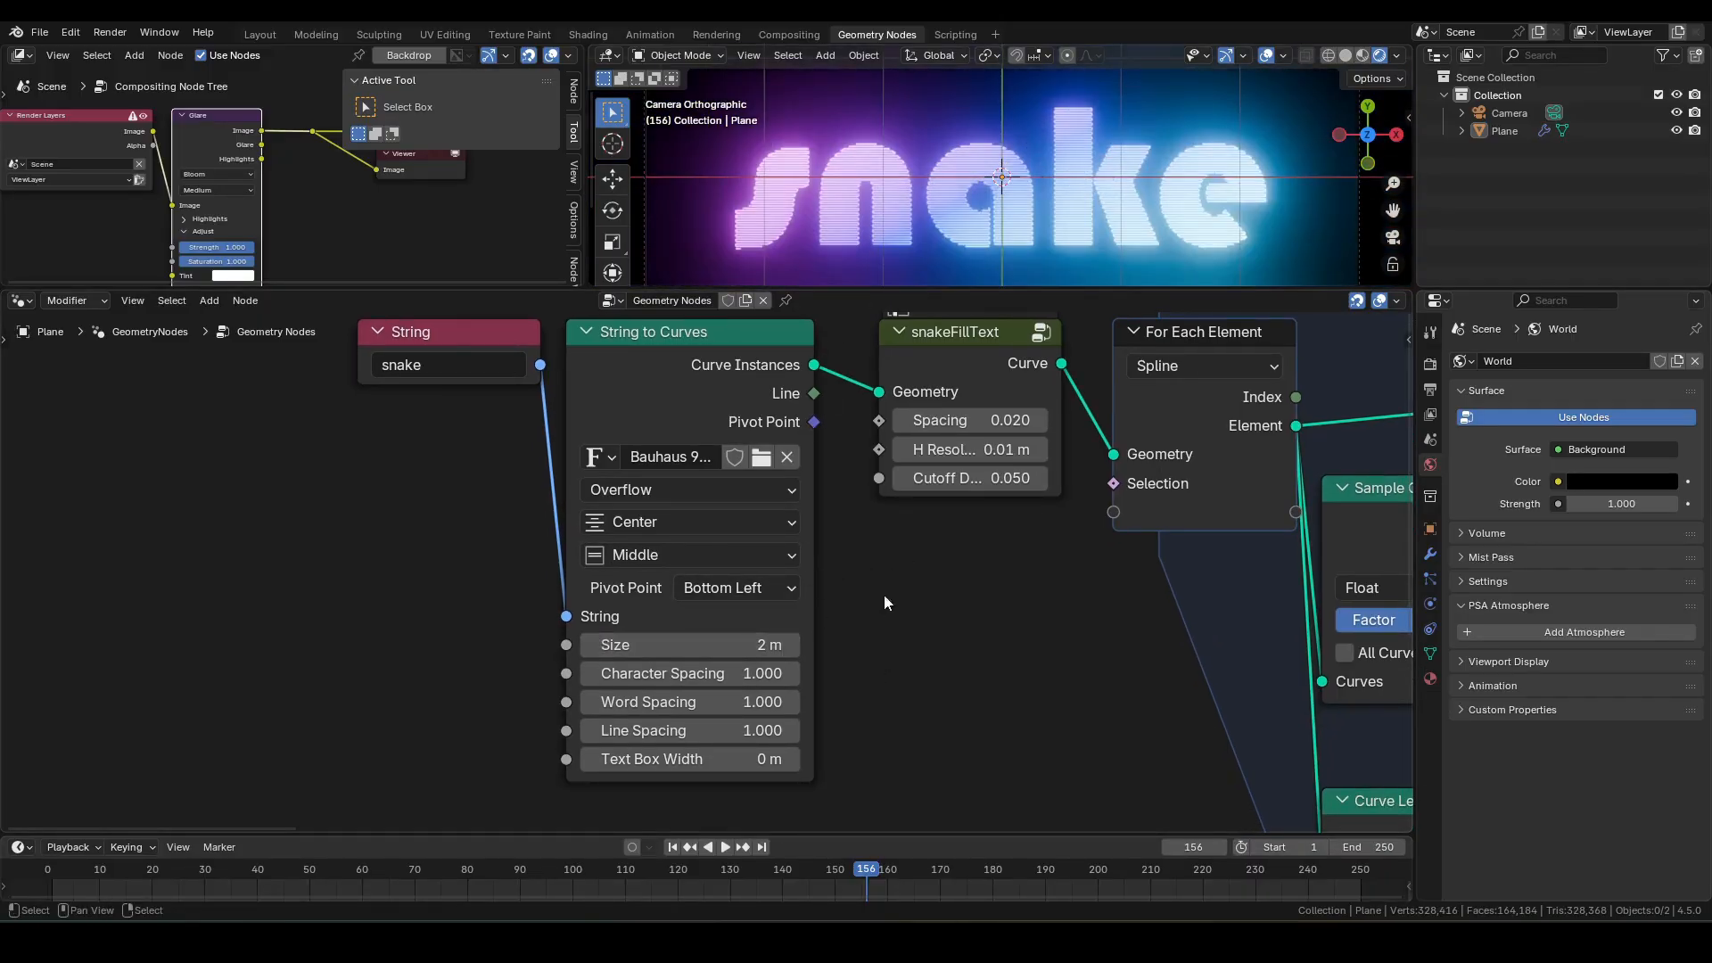
- Set the snakeFillText node's Spacing to 0.05 and its cutoff distance to 0.1
double_click(975, 426)
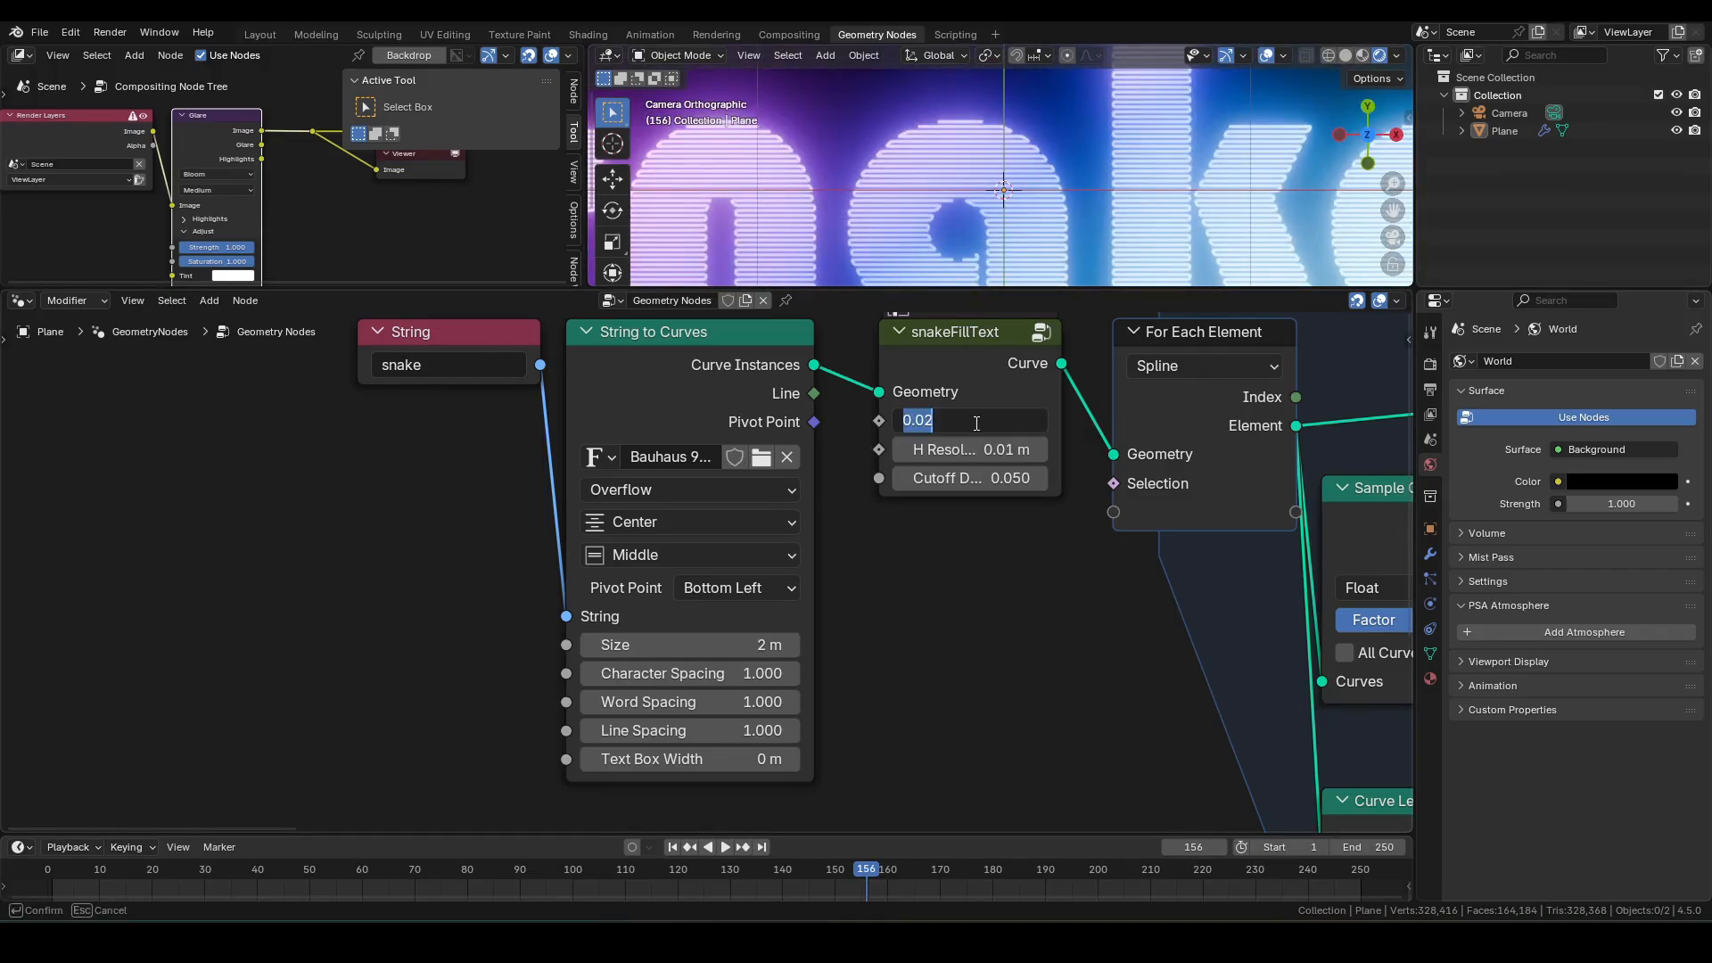
key("Return")
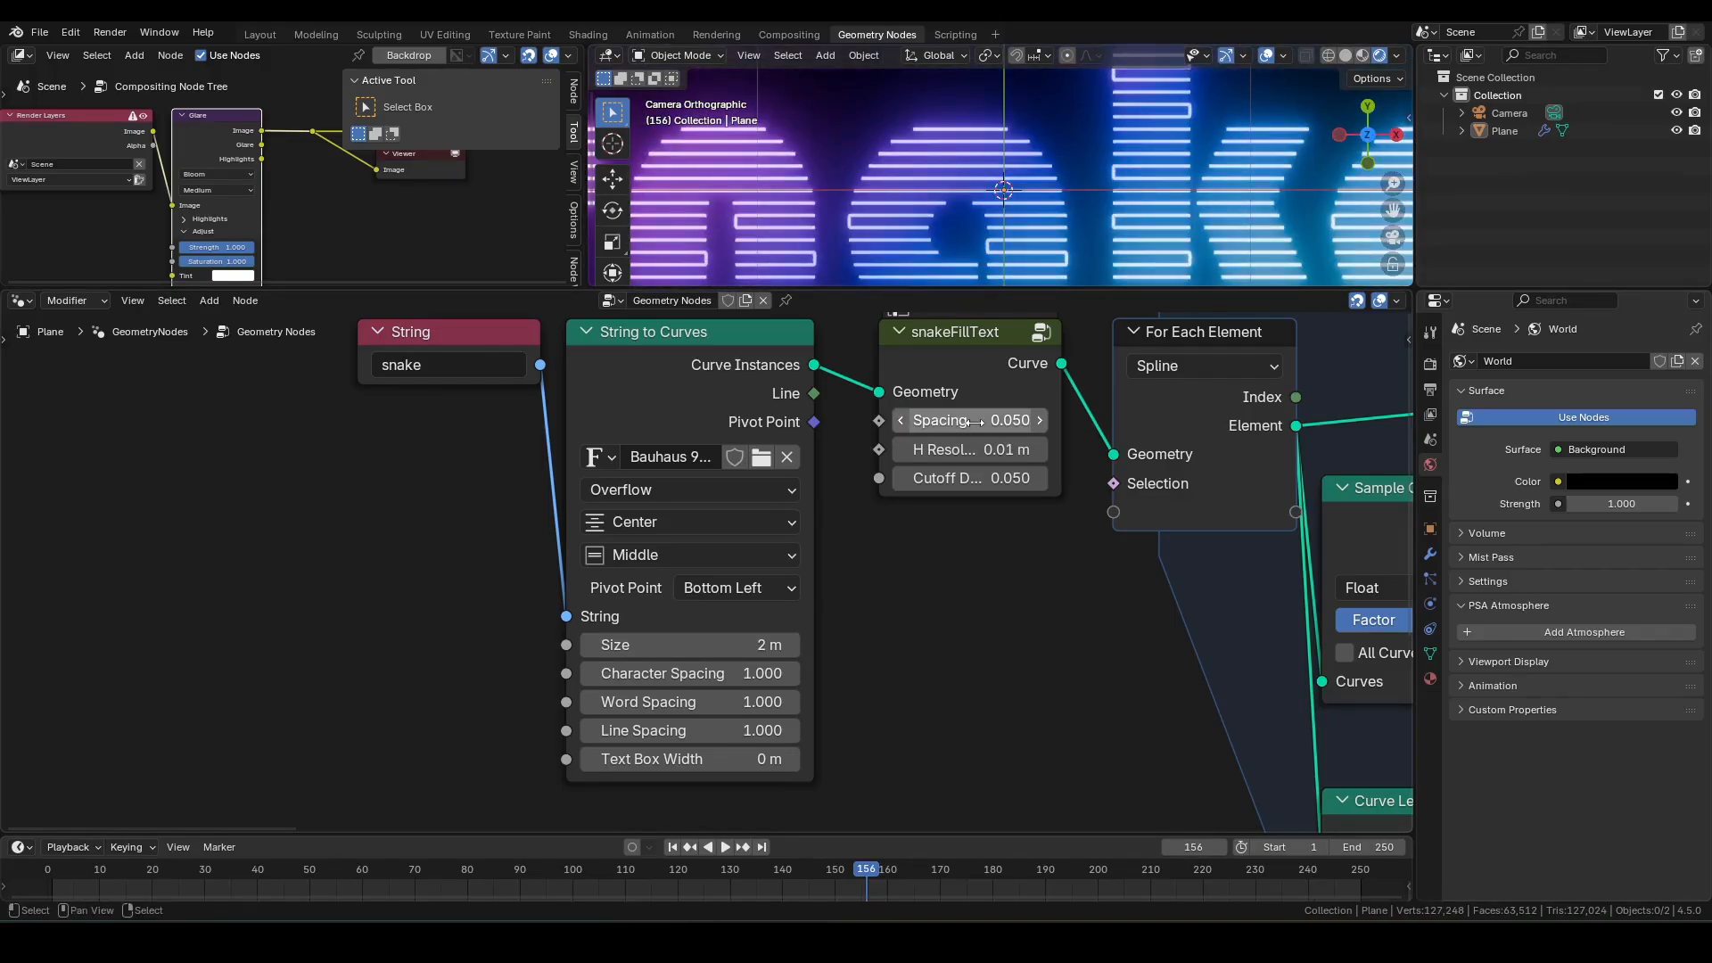
double_click(978, 480)
type(".1")
key("Return")
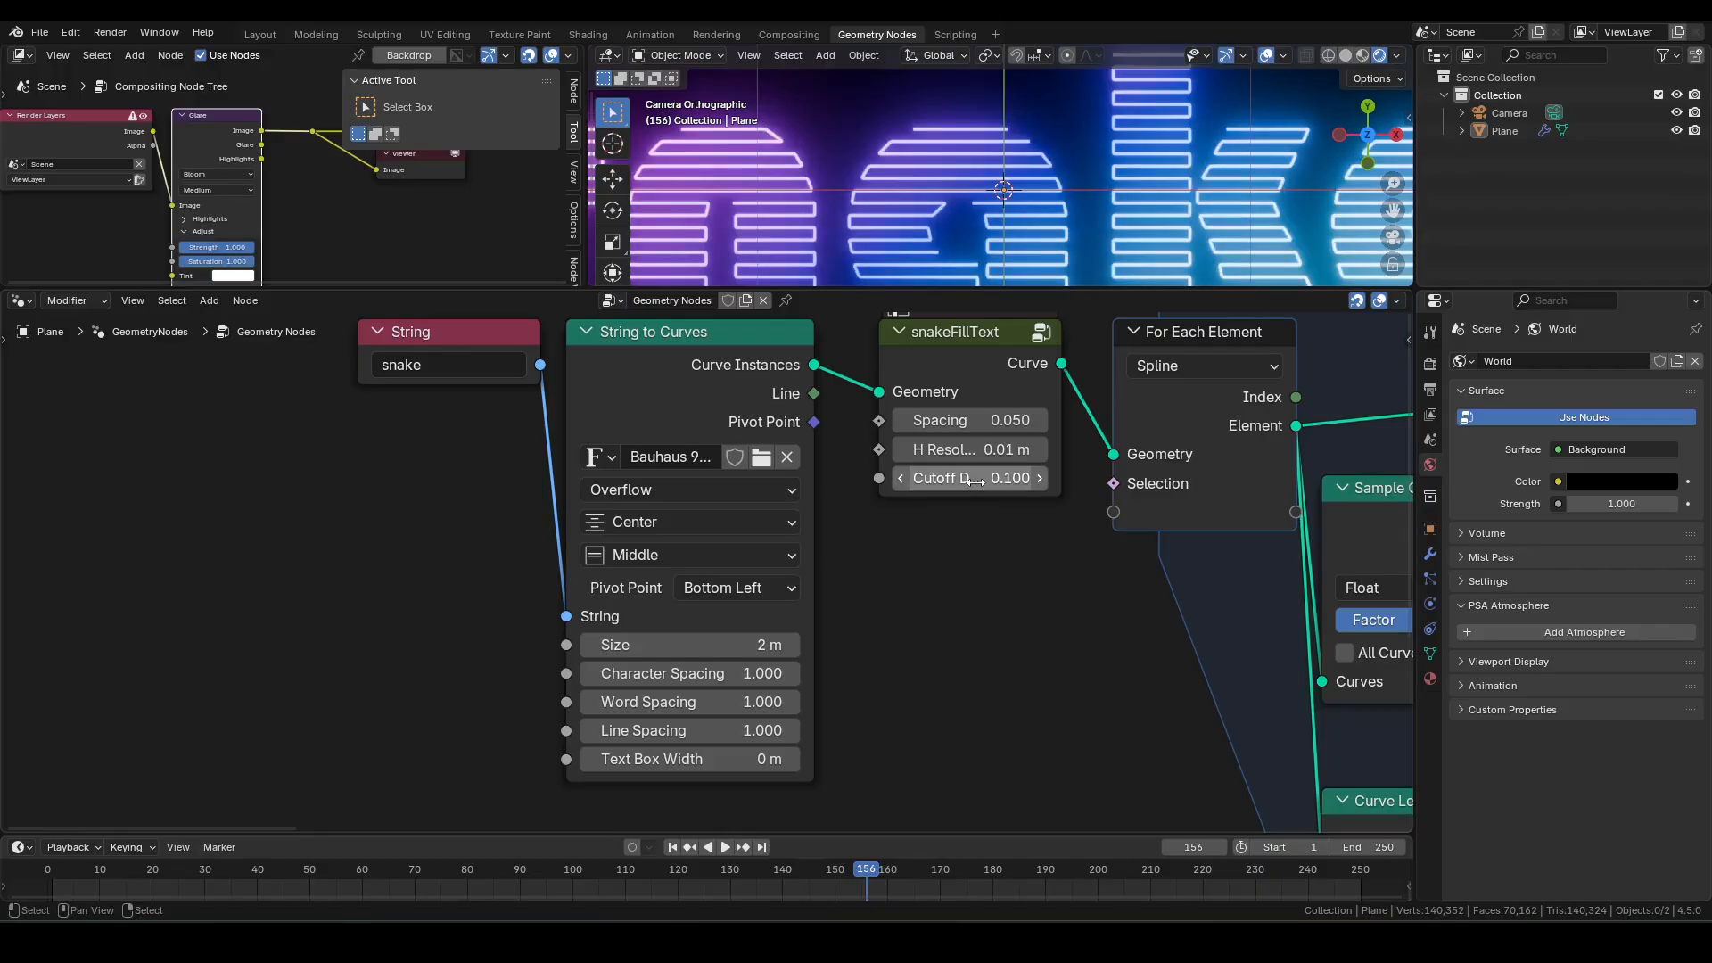
scroll(975, 221, "down", 3)
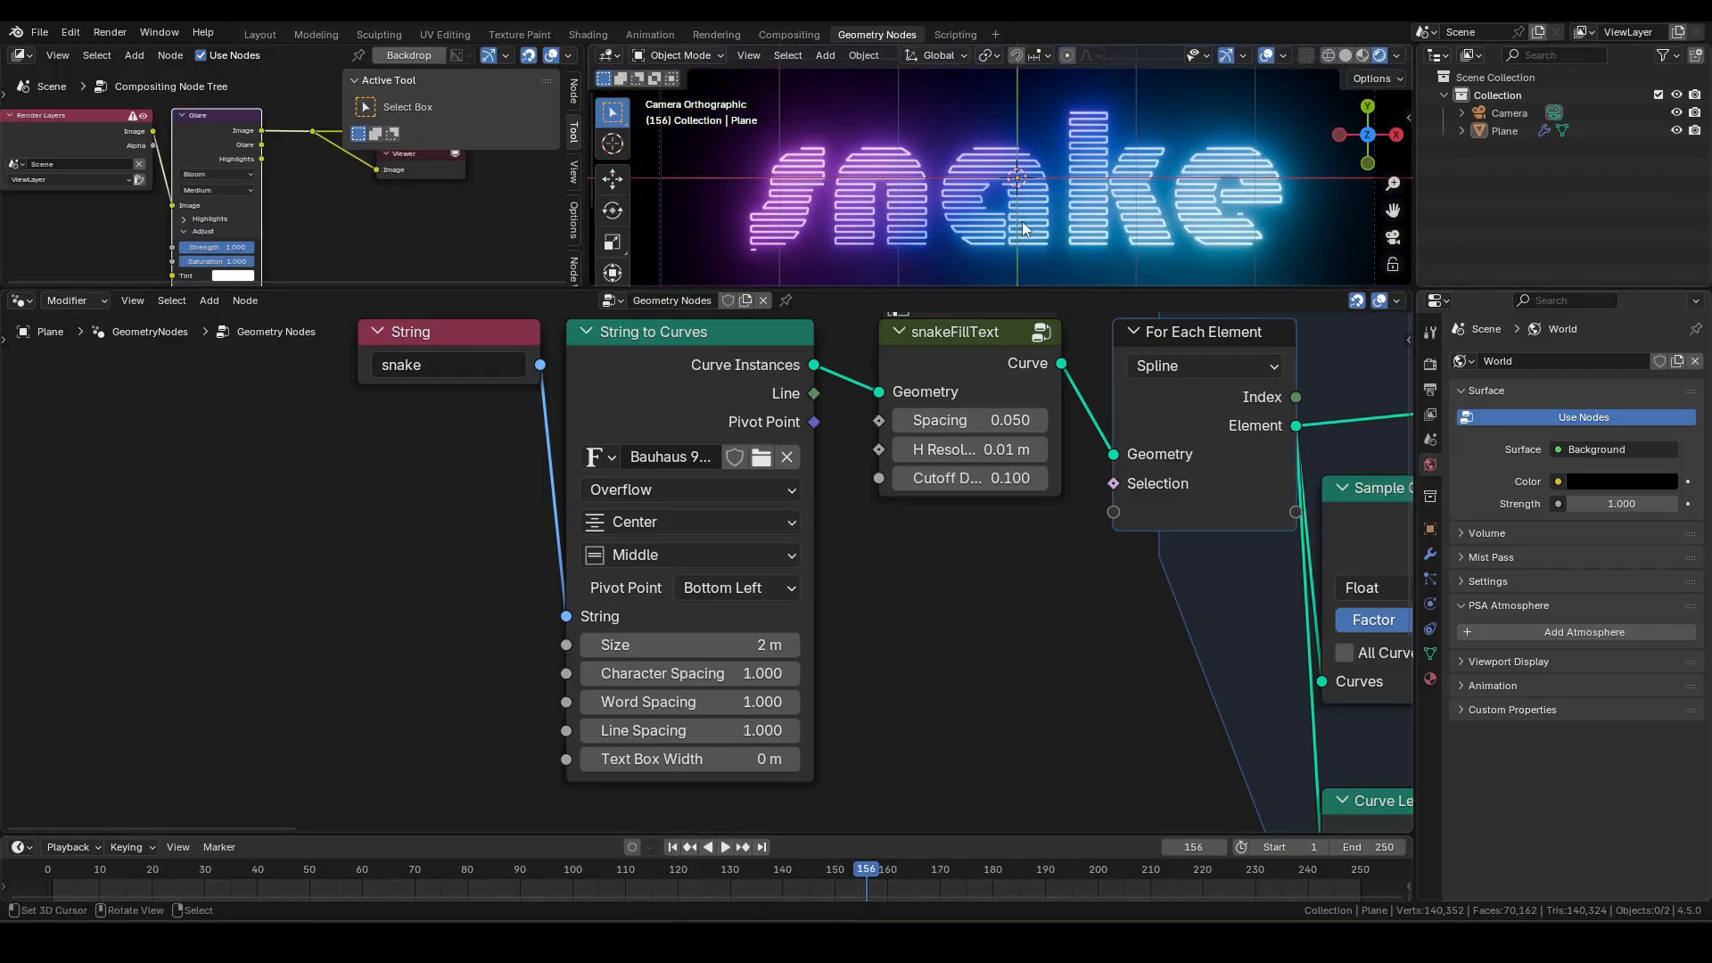
- Return to frame 1, hide the viewport overlays, maximize the camera view and play the finished snake text animation
key("shift+Left")
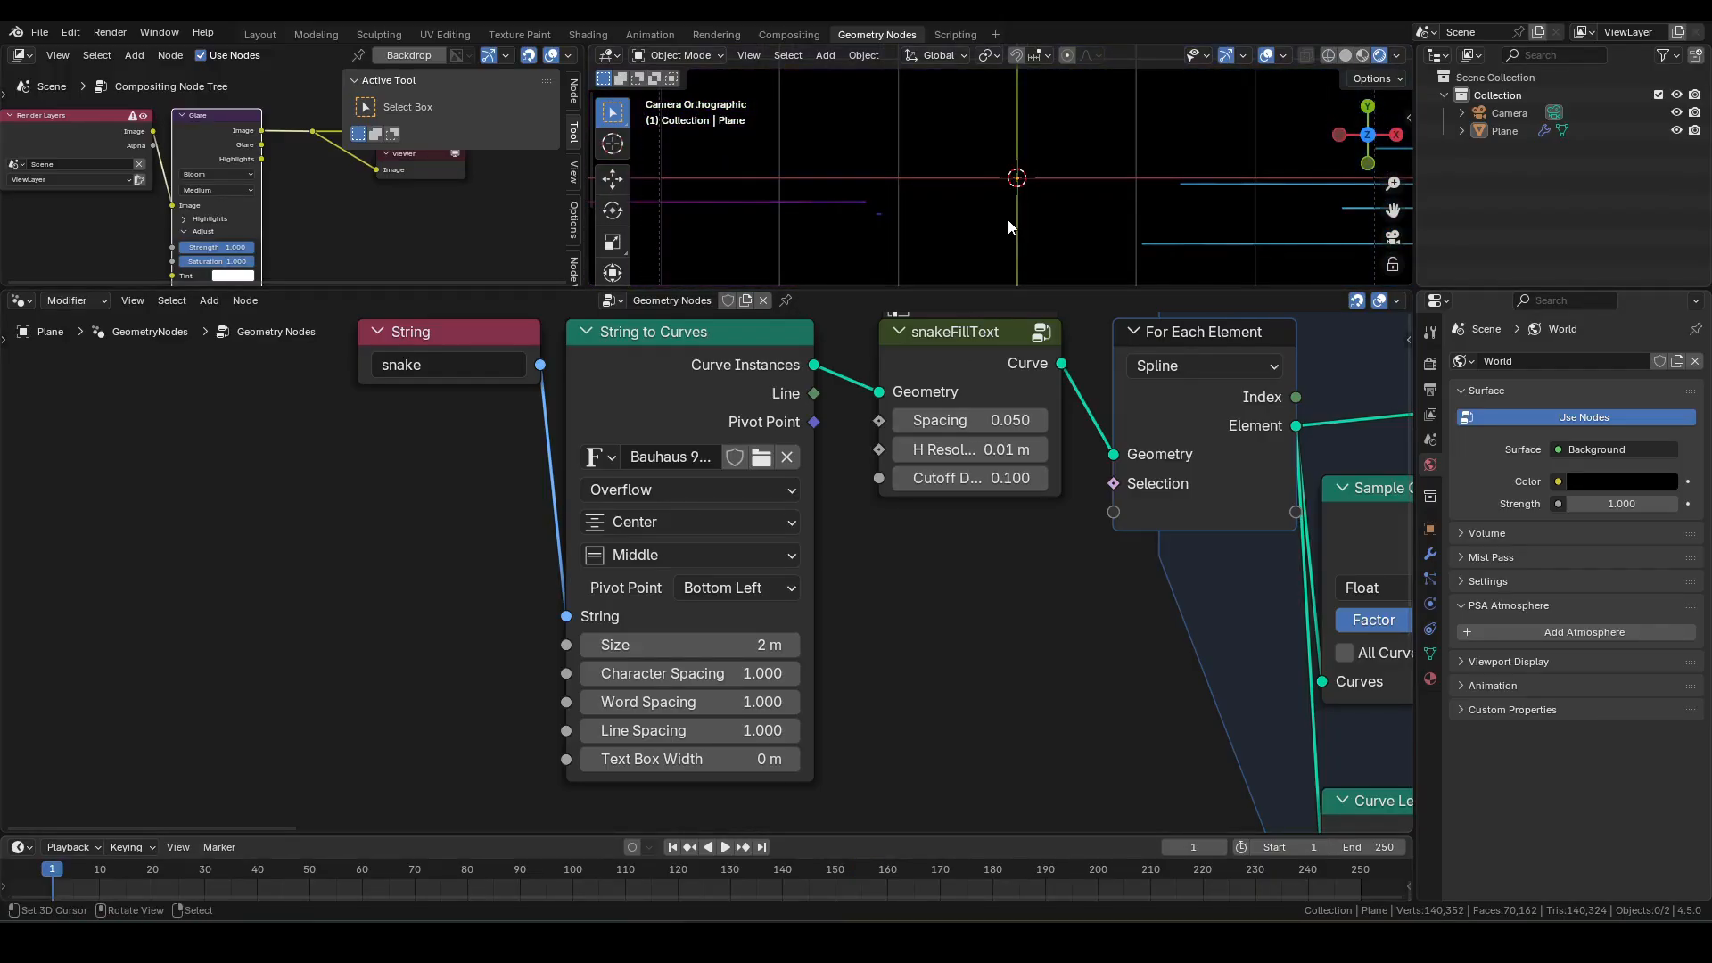
scroll(1008, 217, "down", 3)
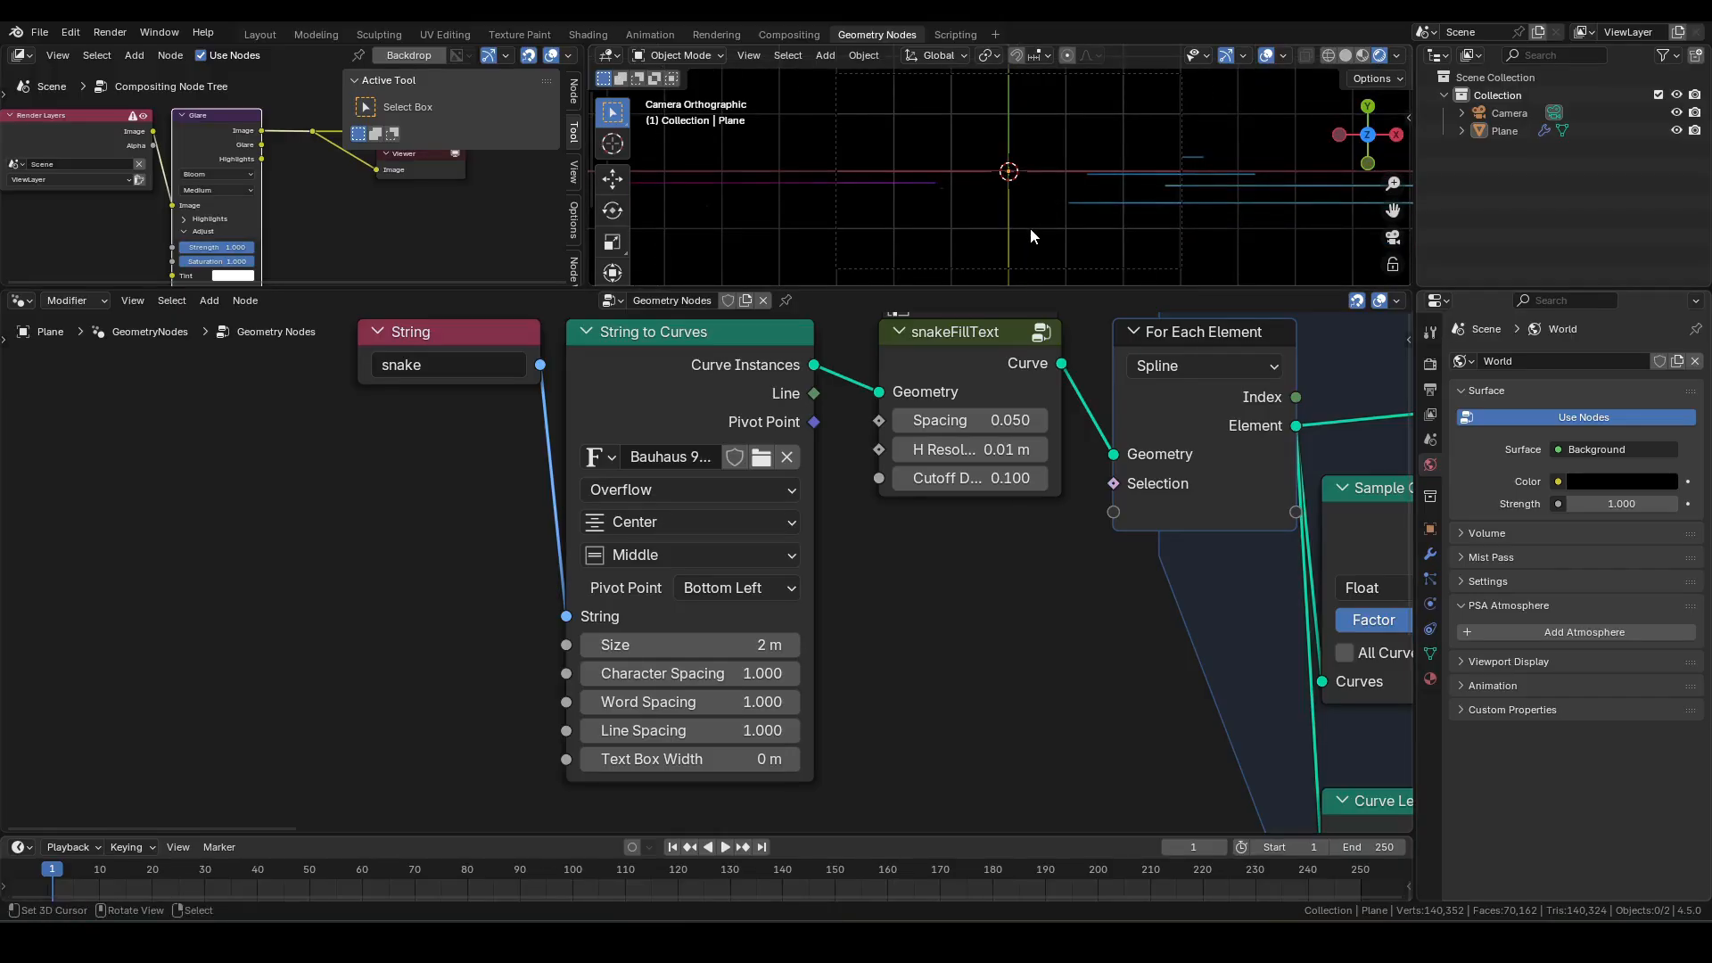
key("shift+alt+z")
scroll(1116, 186, "up", 1)
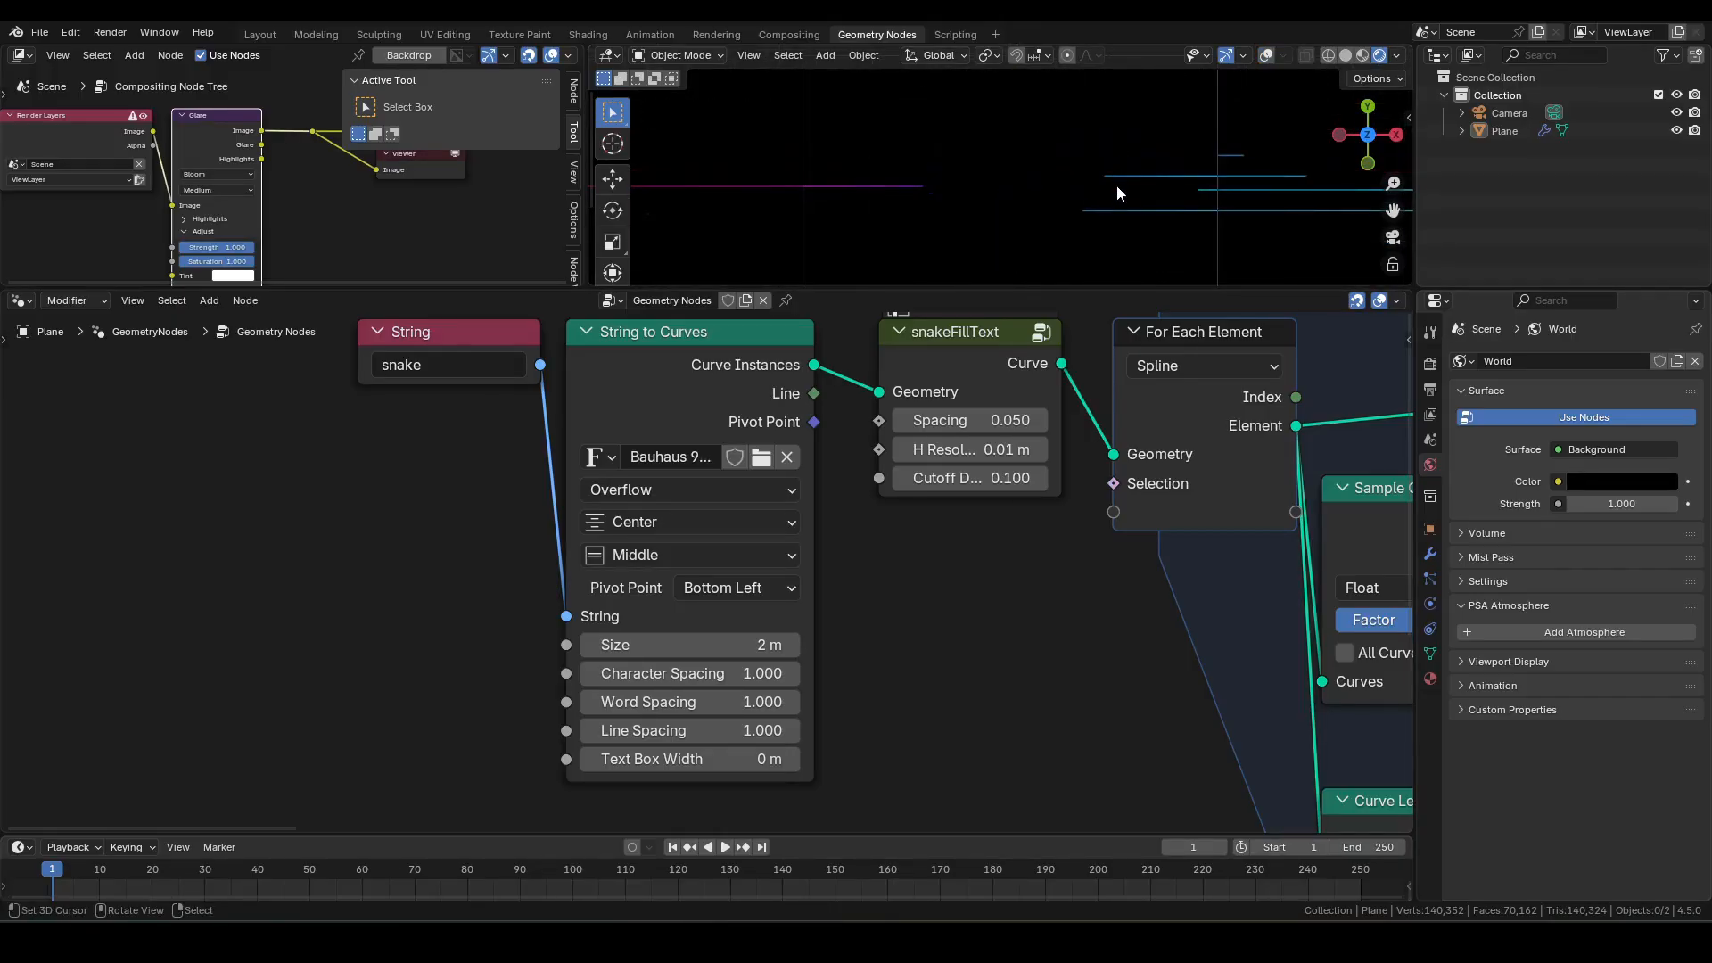
key("ctrl+space")
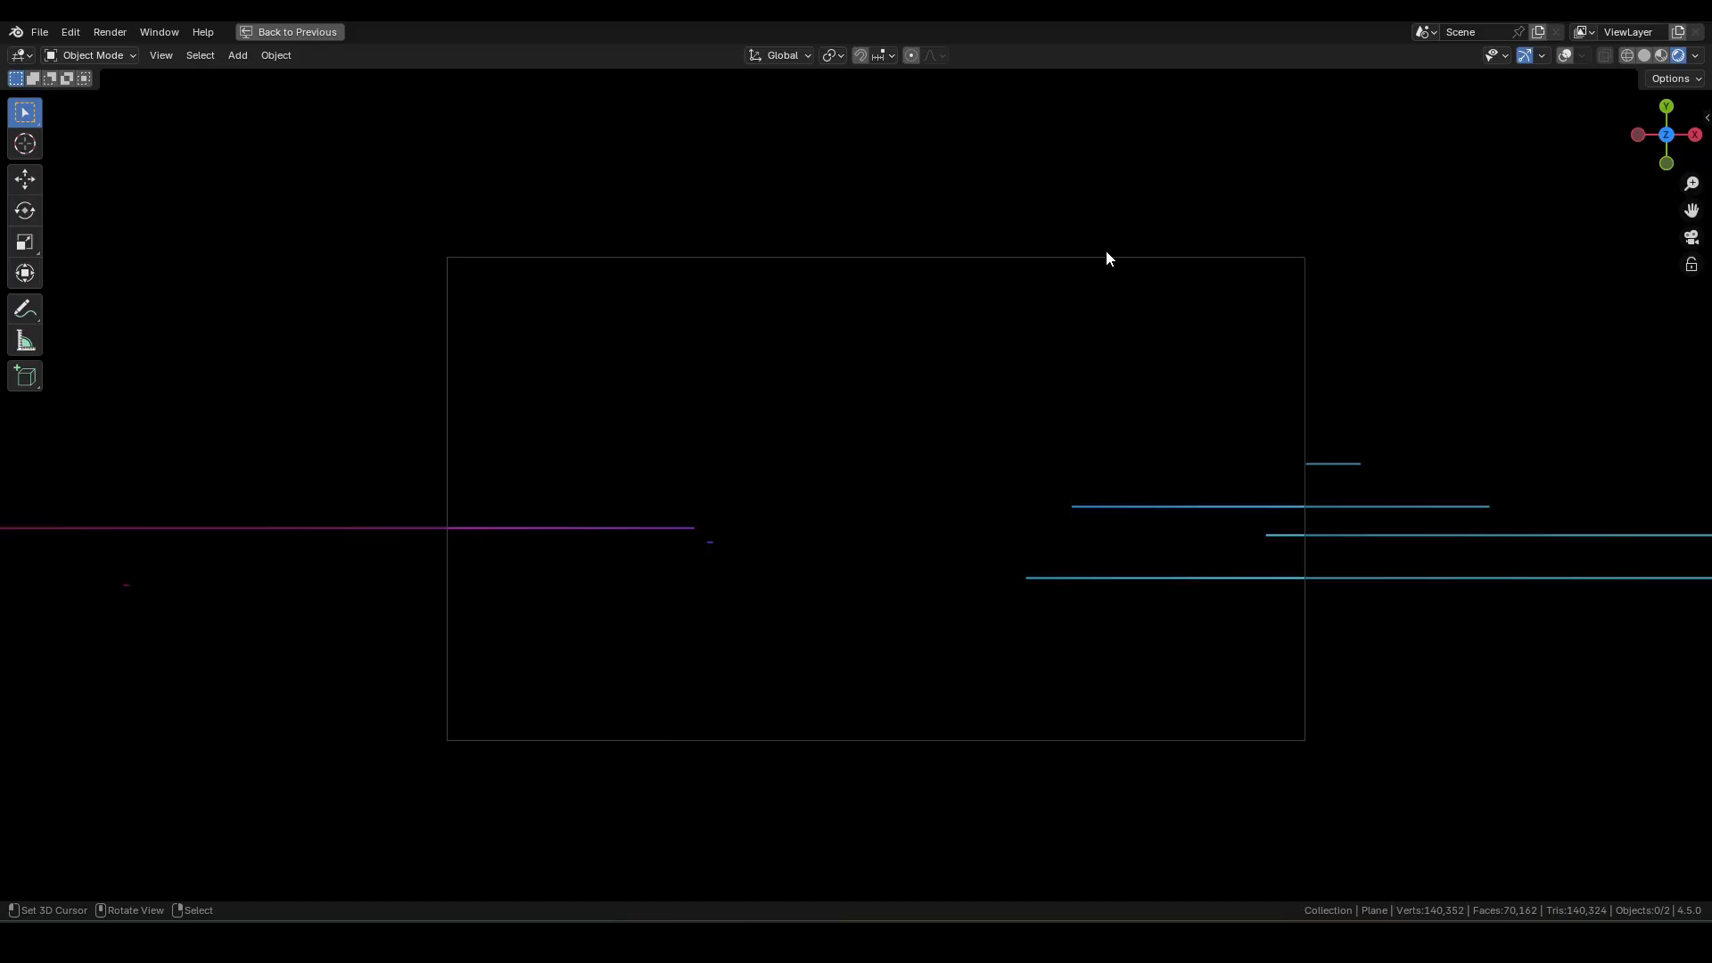
key("ctrl+F11")
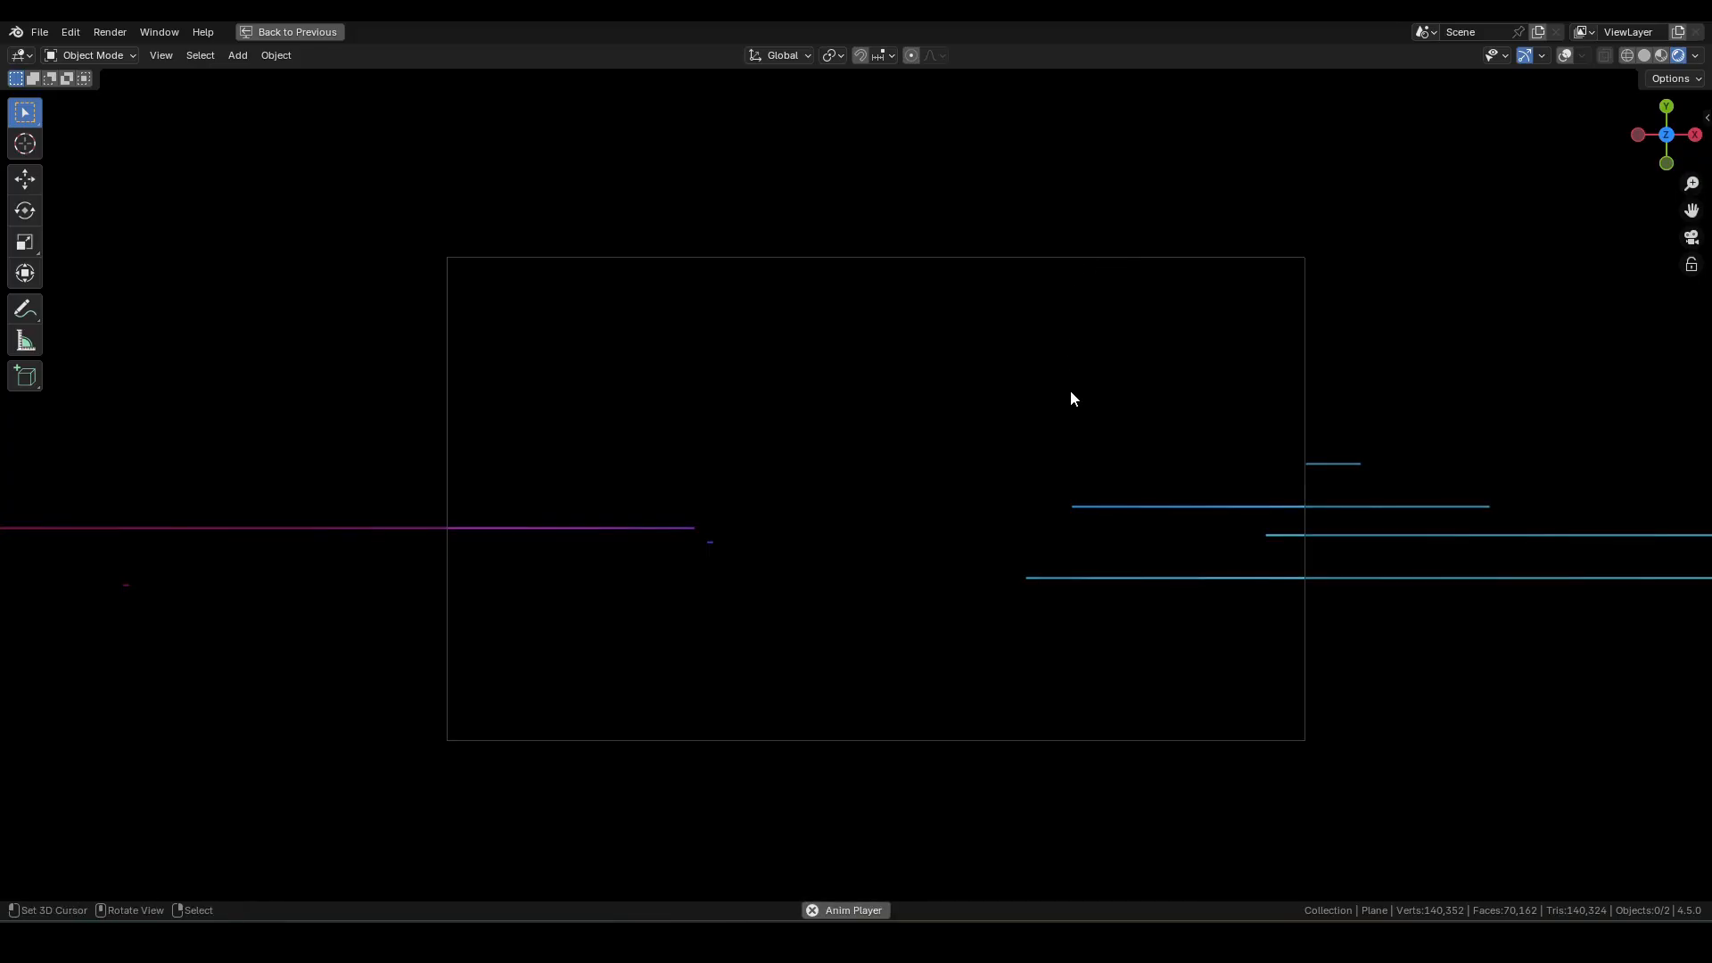
scroll(1094, 433, "up", 2)
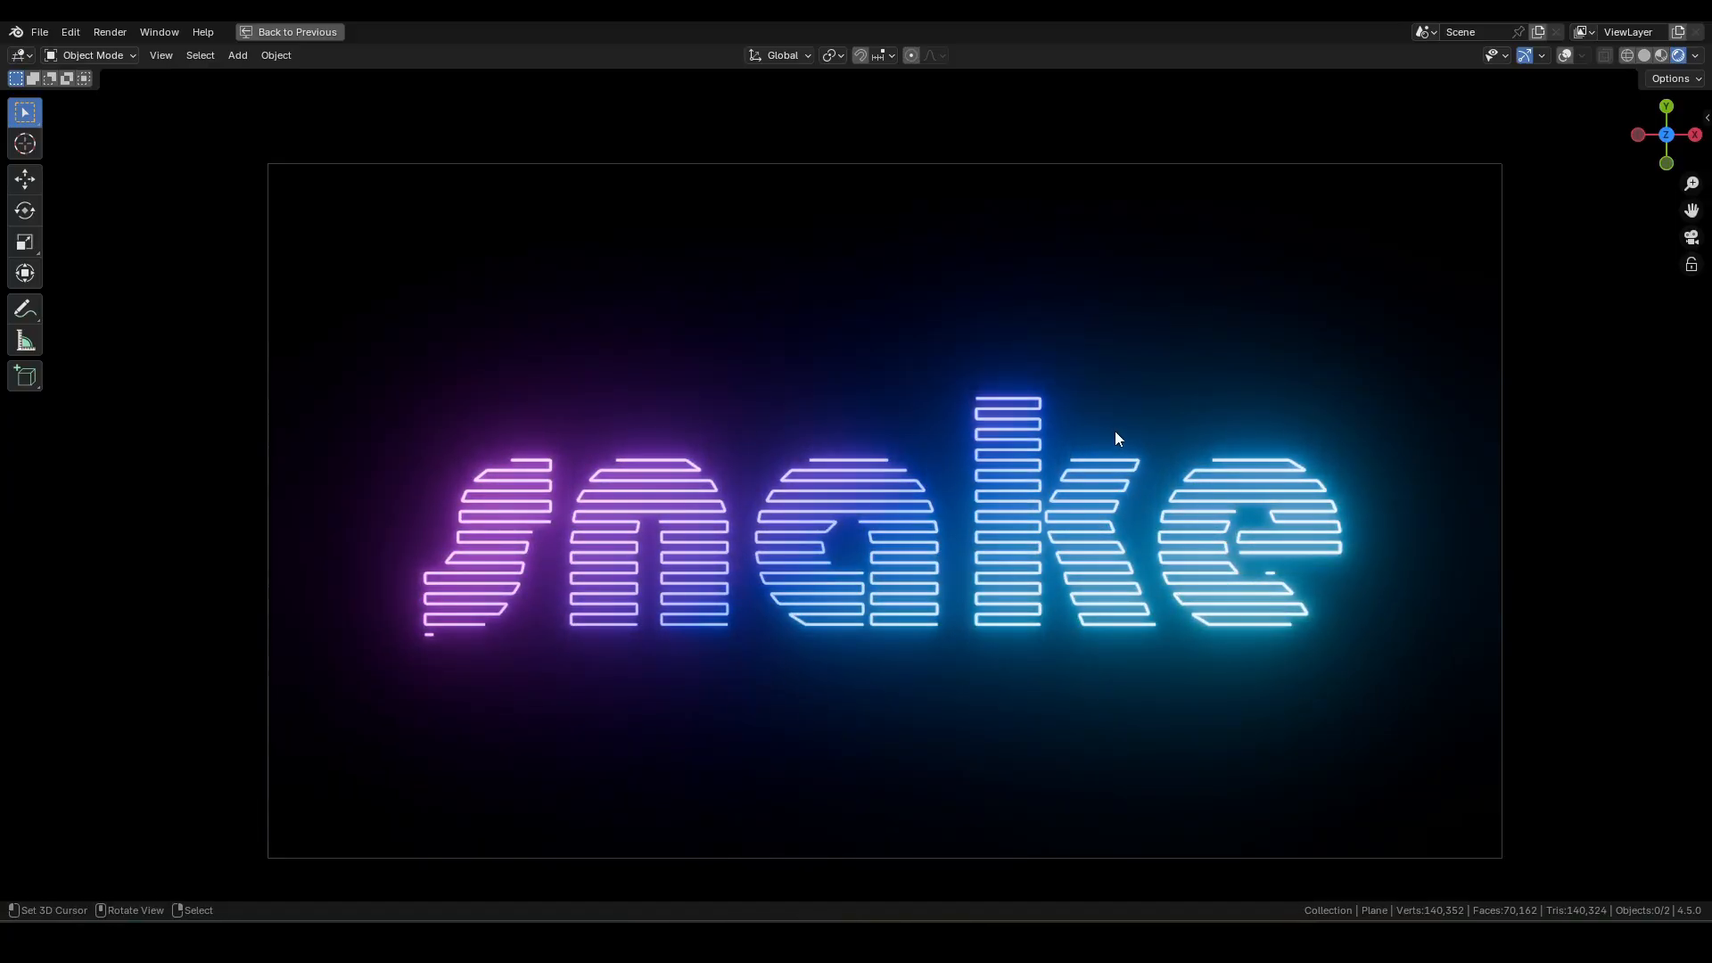
- Show the whole geometry node tree full screen and move the Group Output node closer to Set Material
scroll(1081, 454, "up", 1)
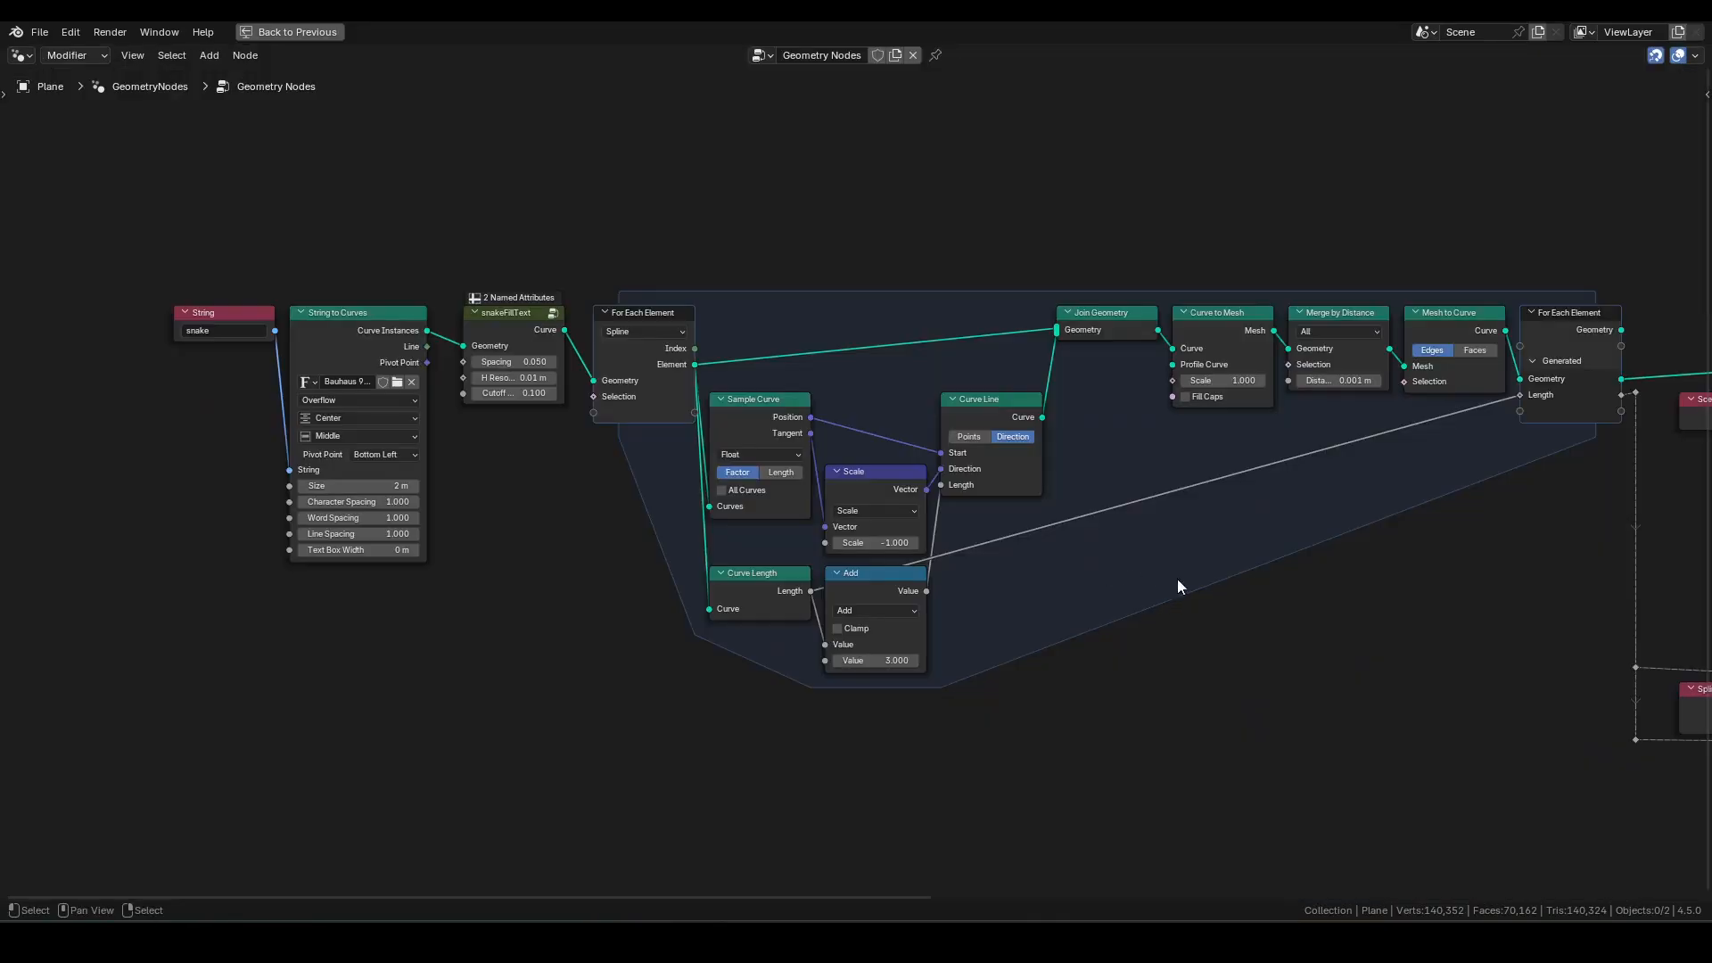
scroll(1177, 579, "down", 4)
middle_click_drag(1350, 590, 757, 591)
key("Home")
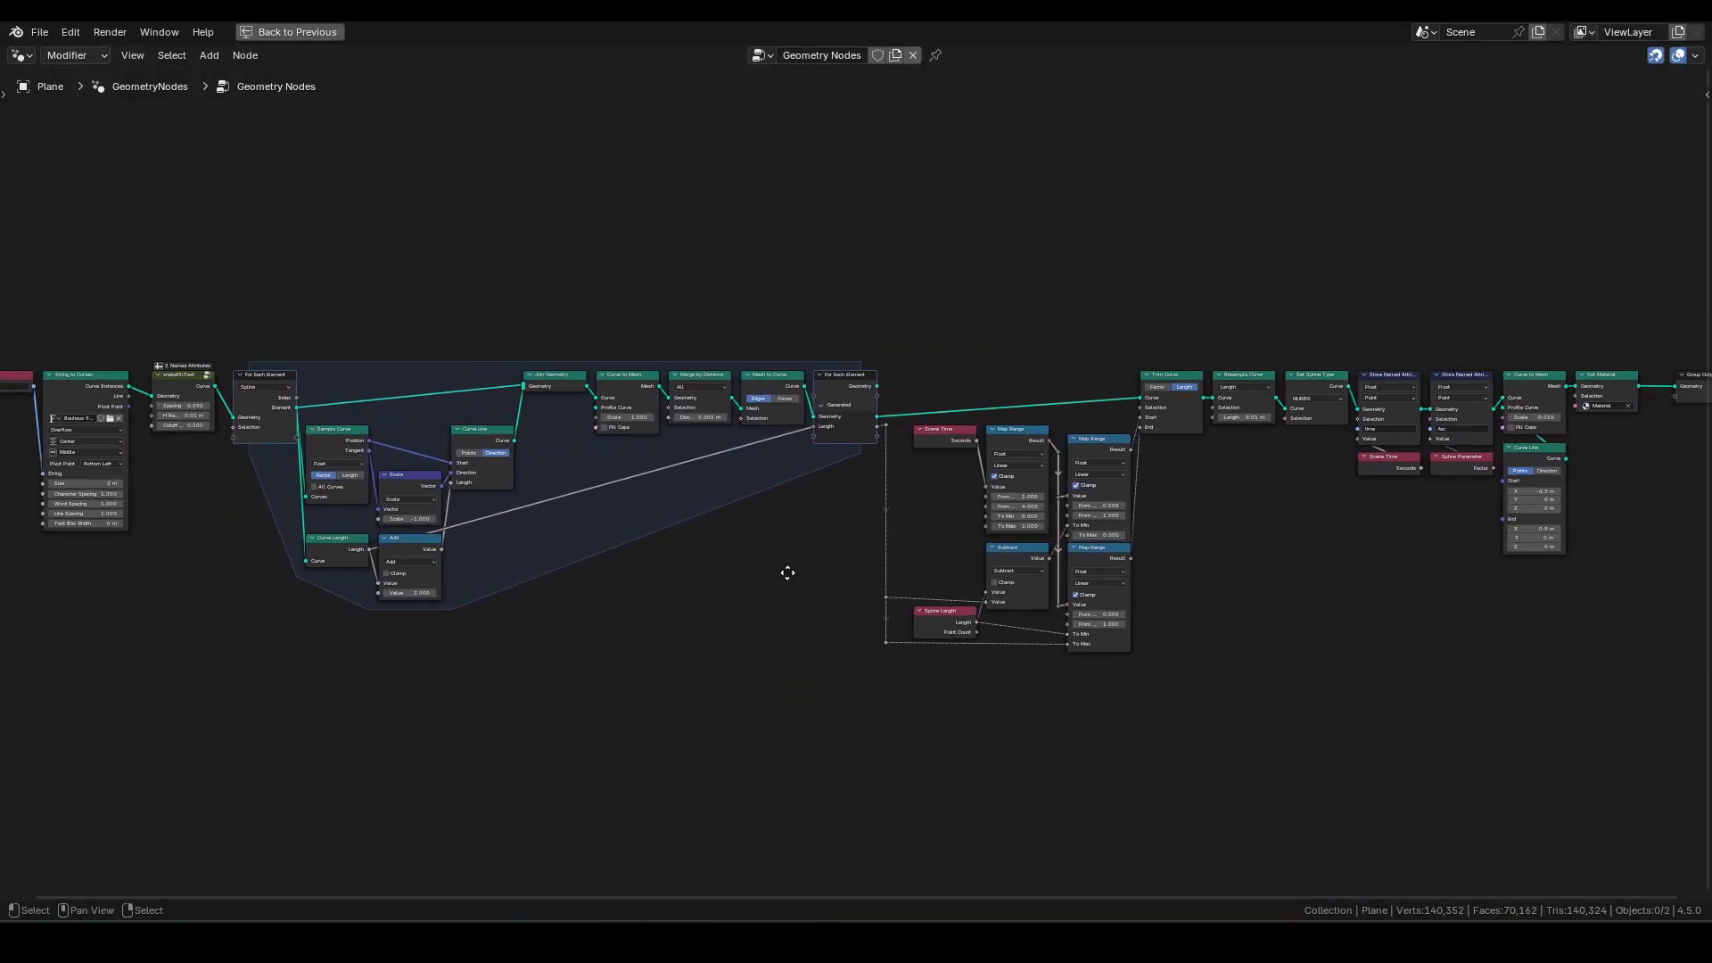
left_click_drag(1650, 395, 1625, 395)
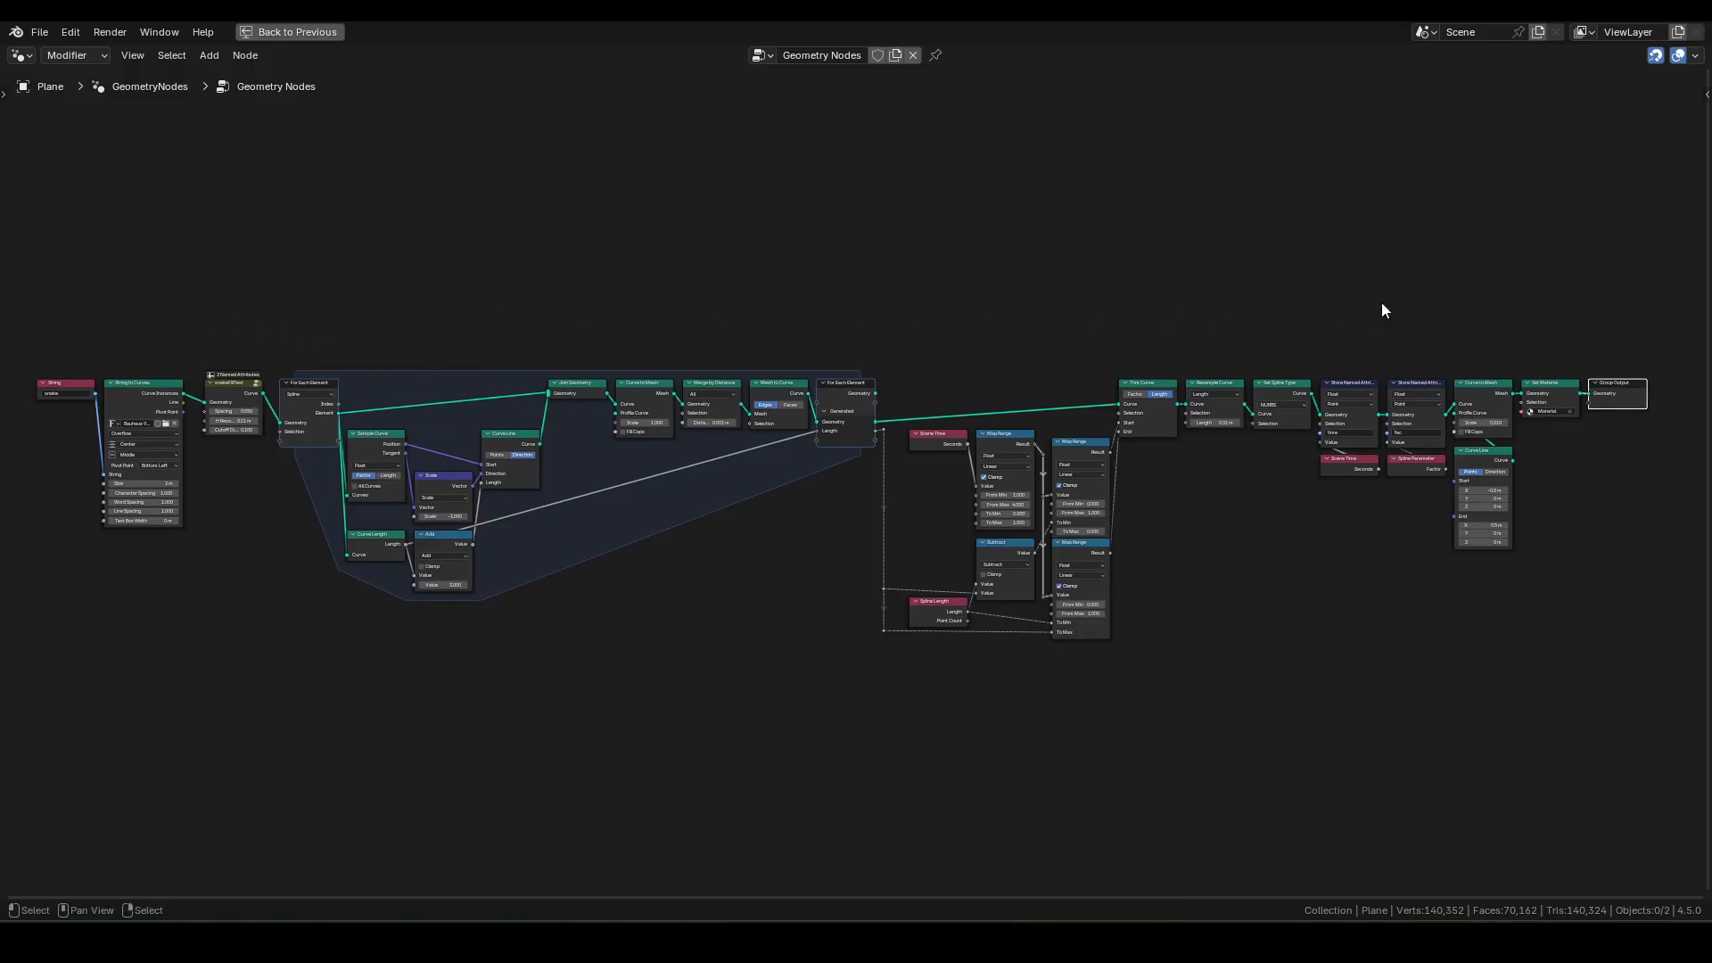
- Review the Map Range timing nodes feeding Trim Curve, and replay the snake text animation in the maximized camera view
scroll(301, 383, "up", 4)
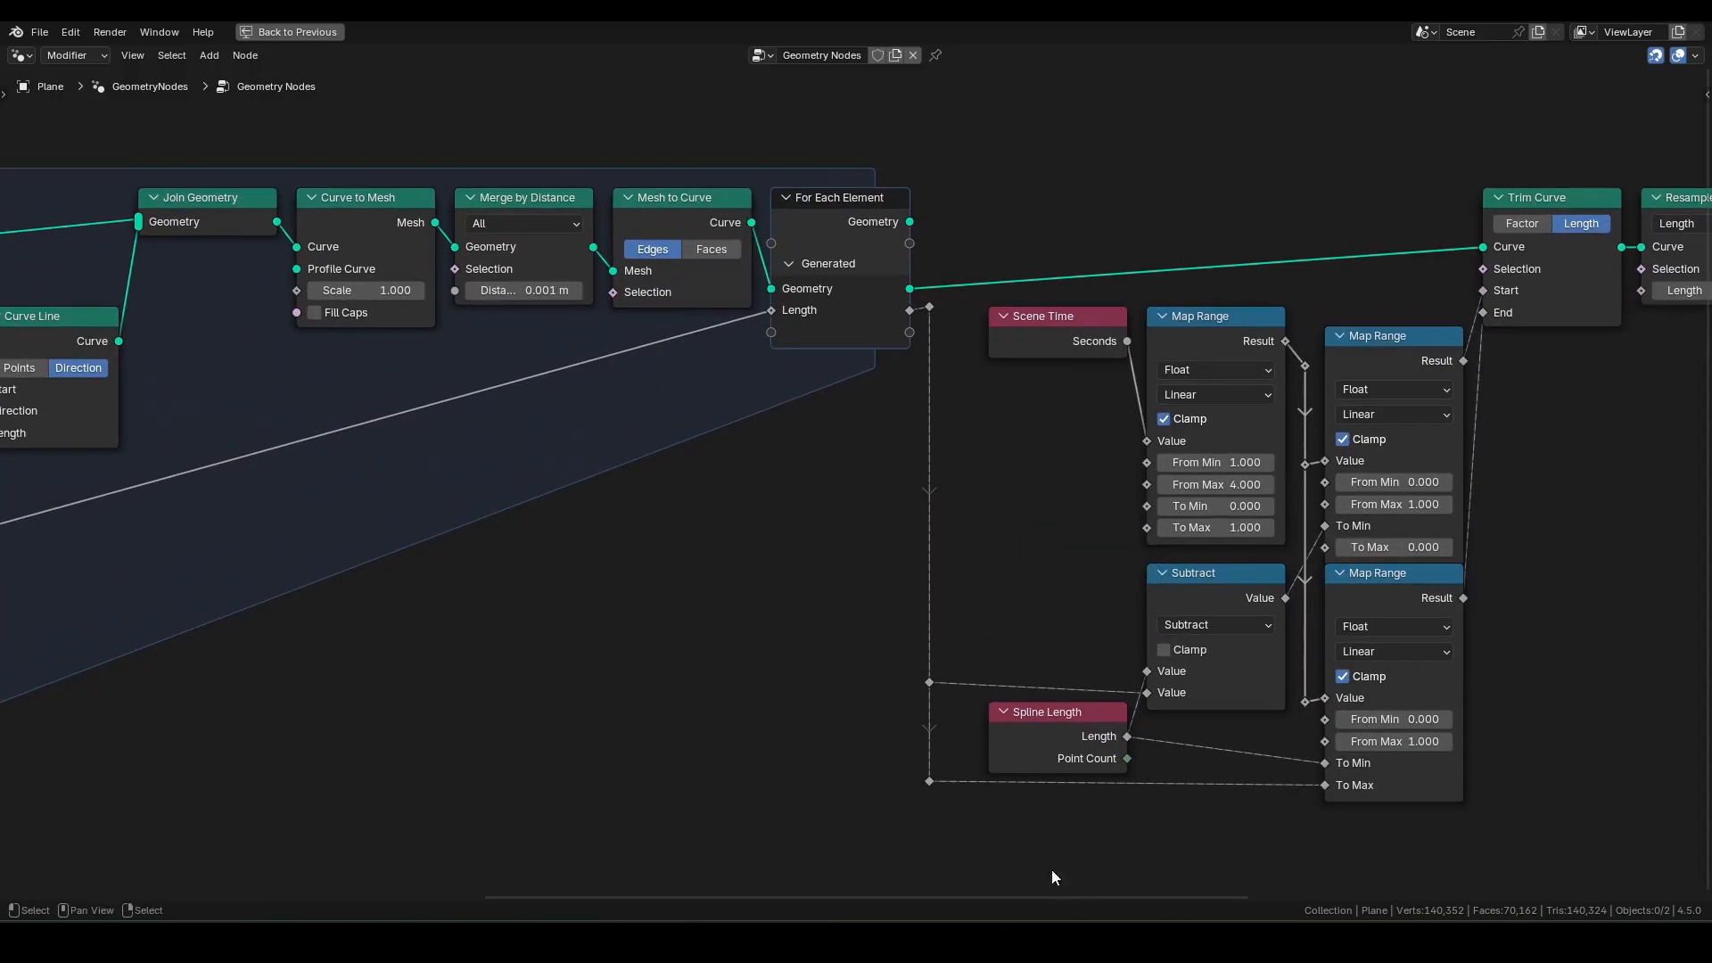
left_click_drag(1051, 870, 1333, 881)
left_click_drag(1406, 875, 1685, 870)
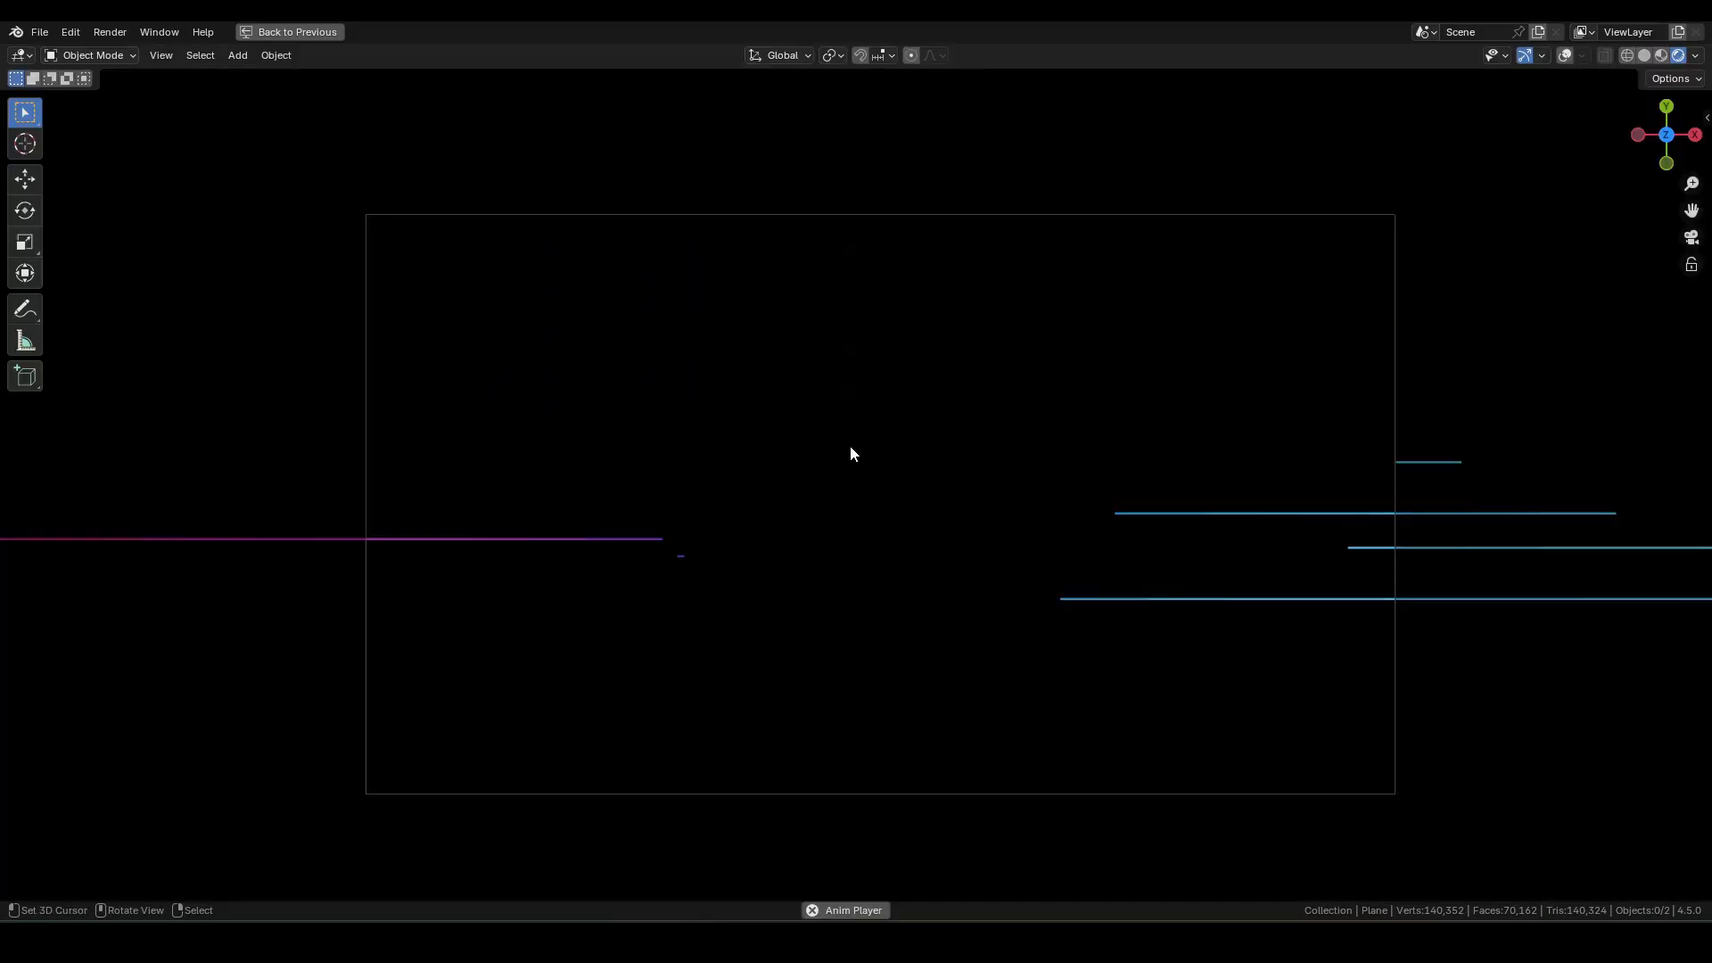
scroll(1159, 520, "up", 2)
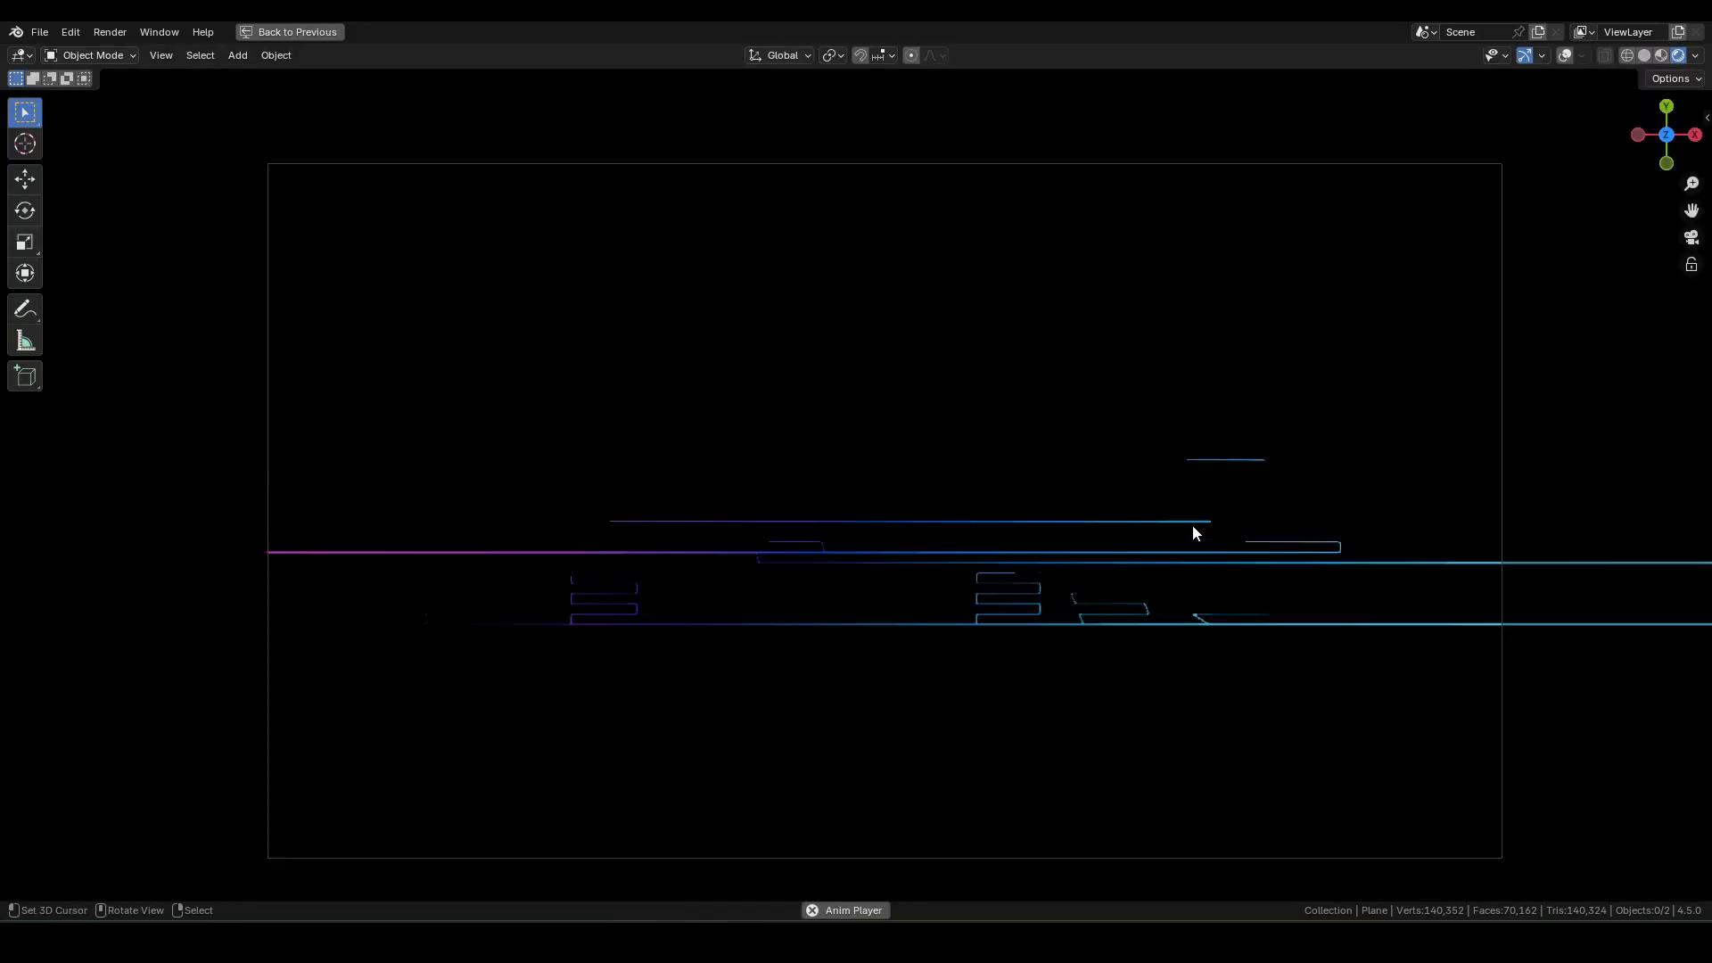